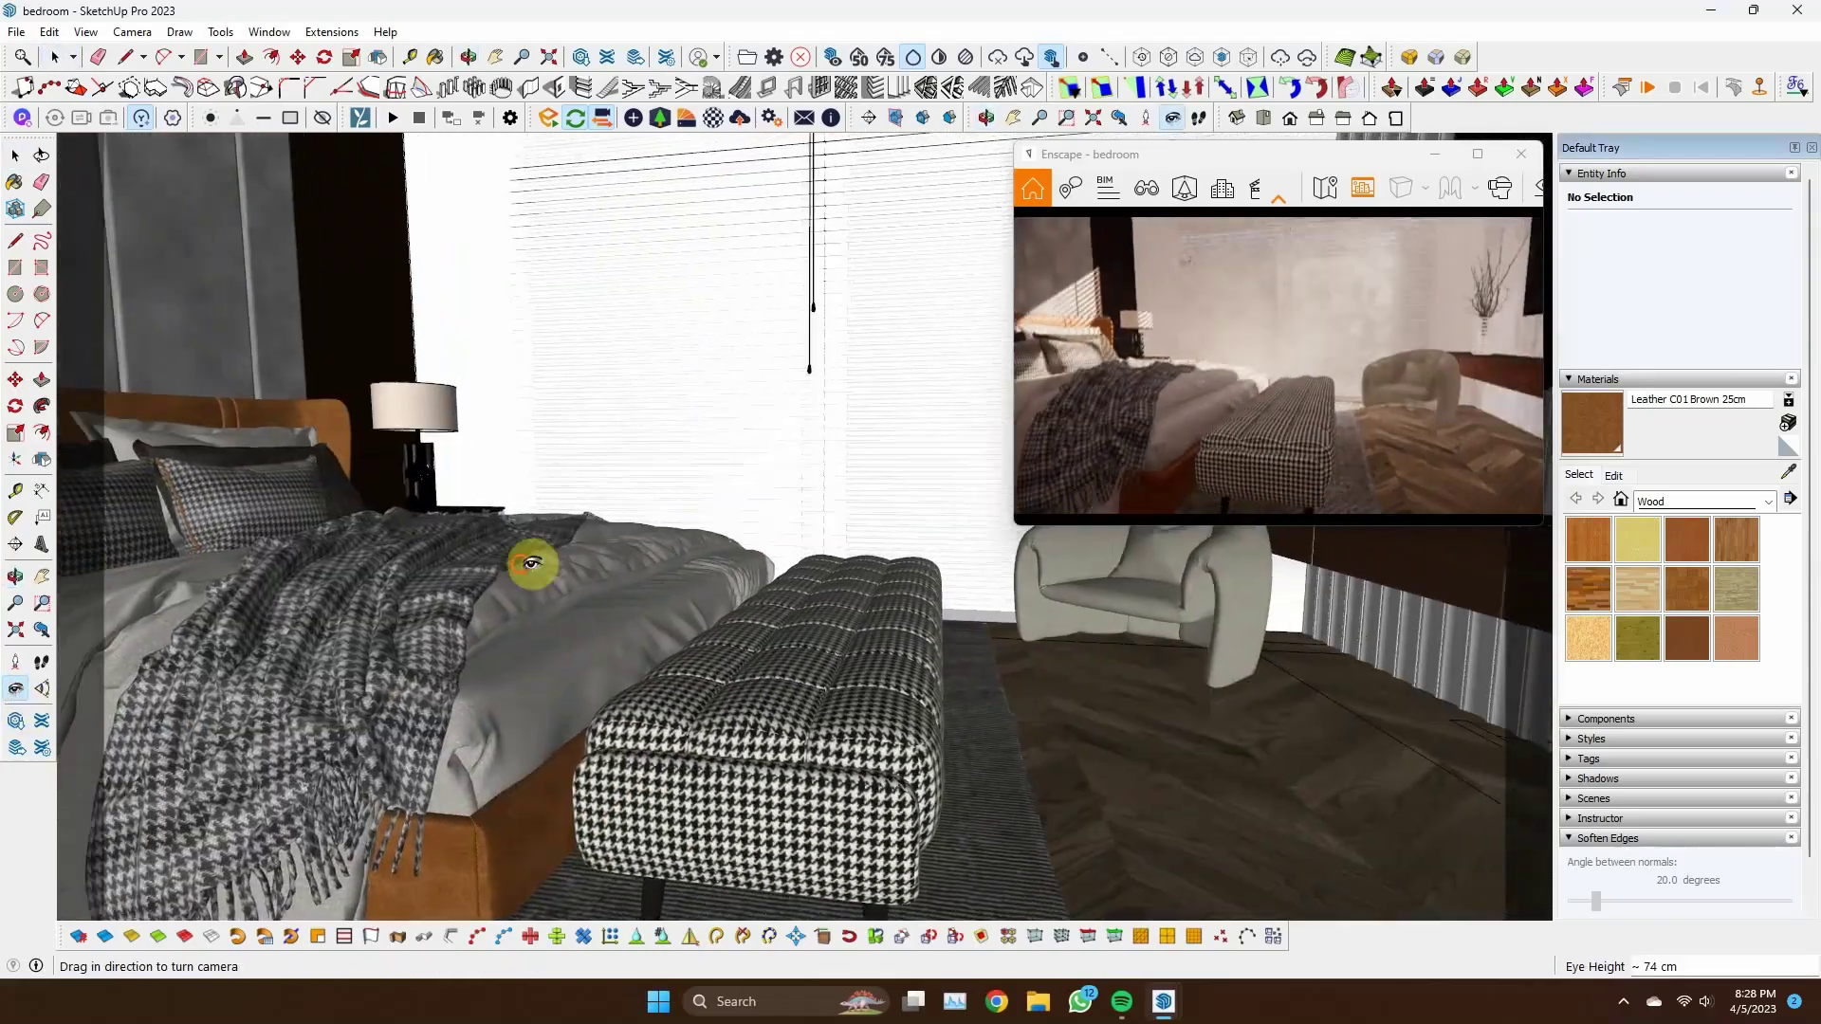
Orbit up to the ceiling downlights and open the right ceiling light group
left_click_drag(531, 563, 750, 648)
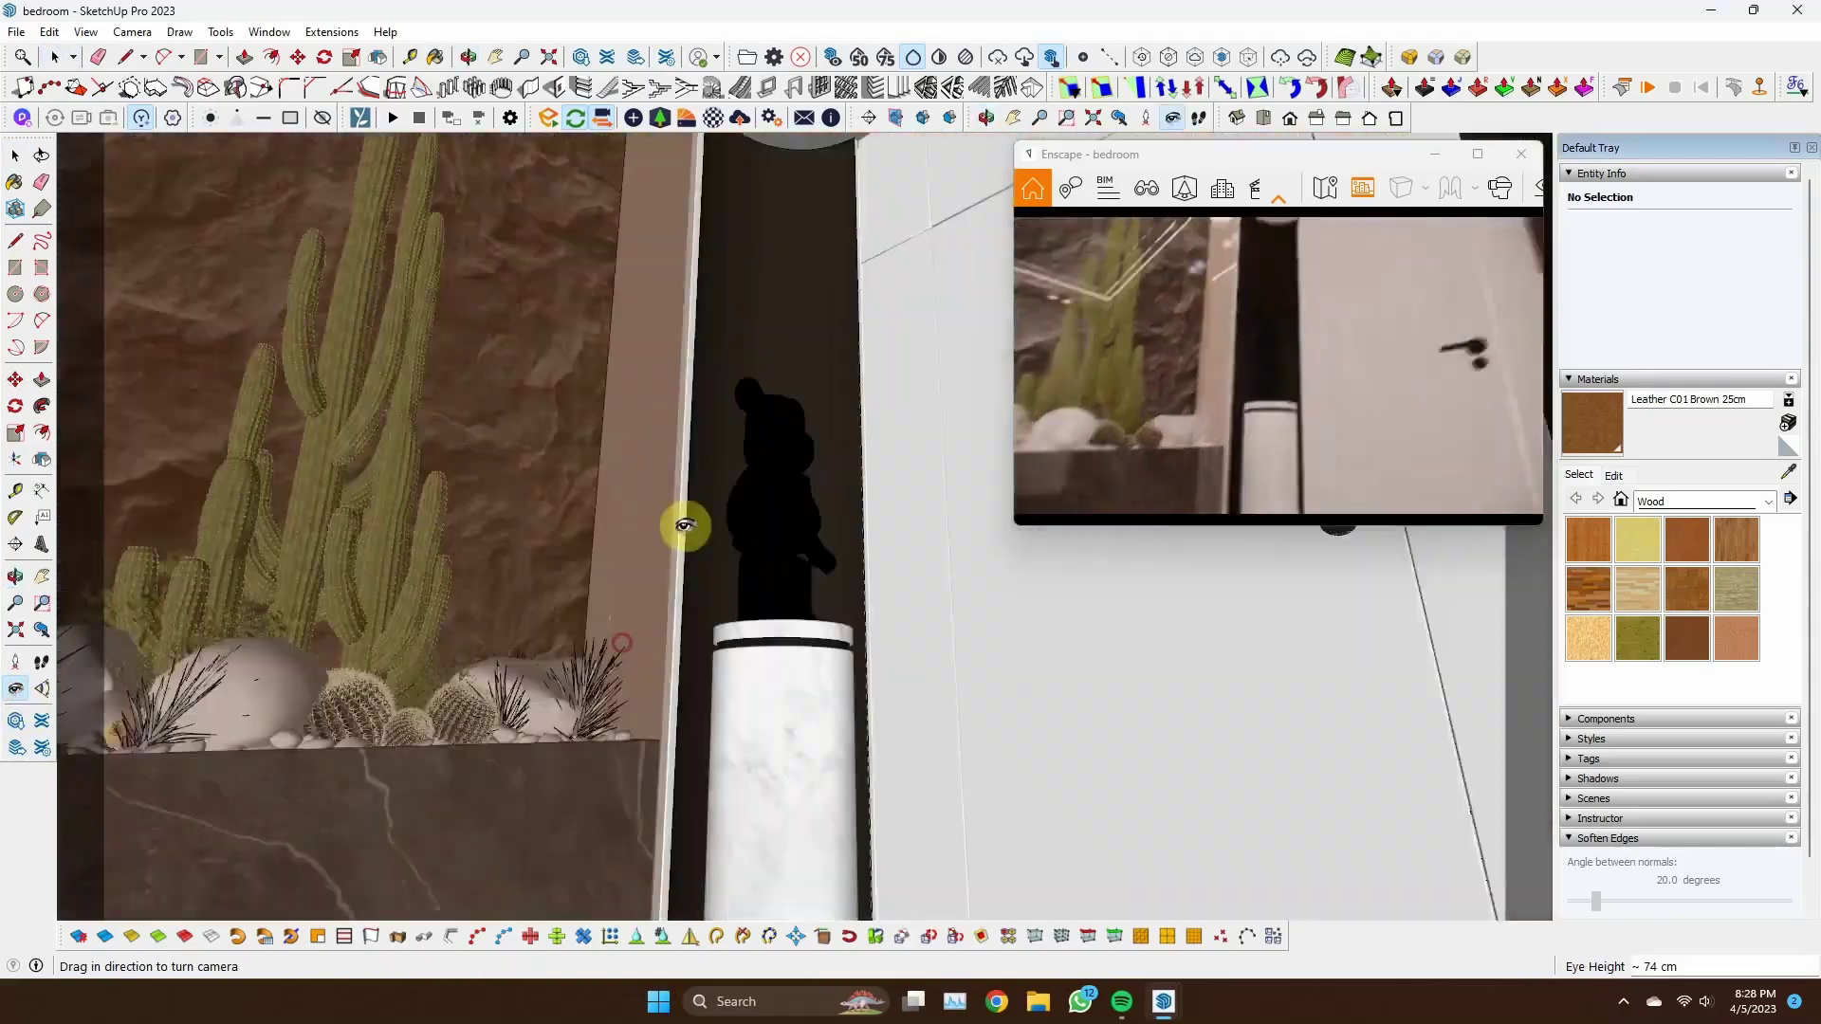
key("space")
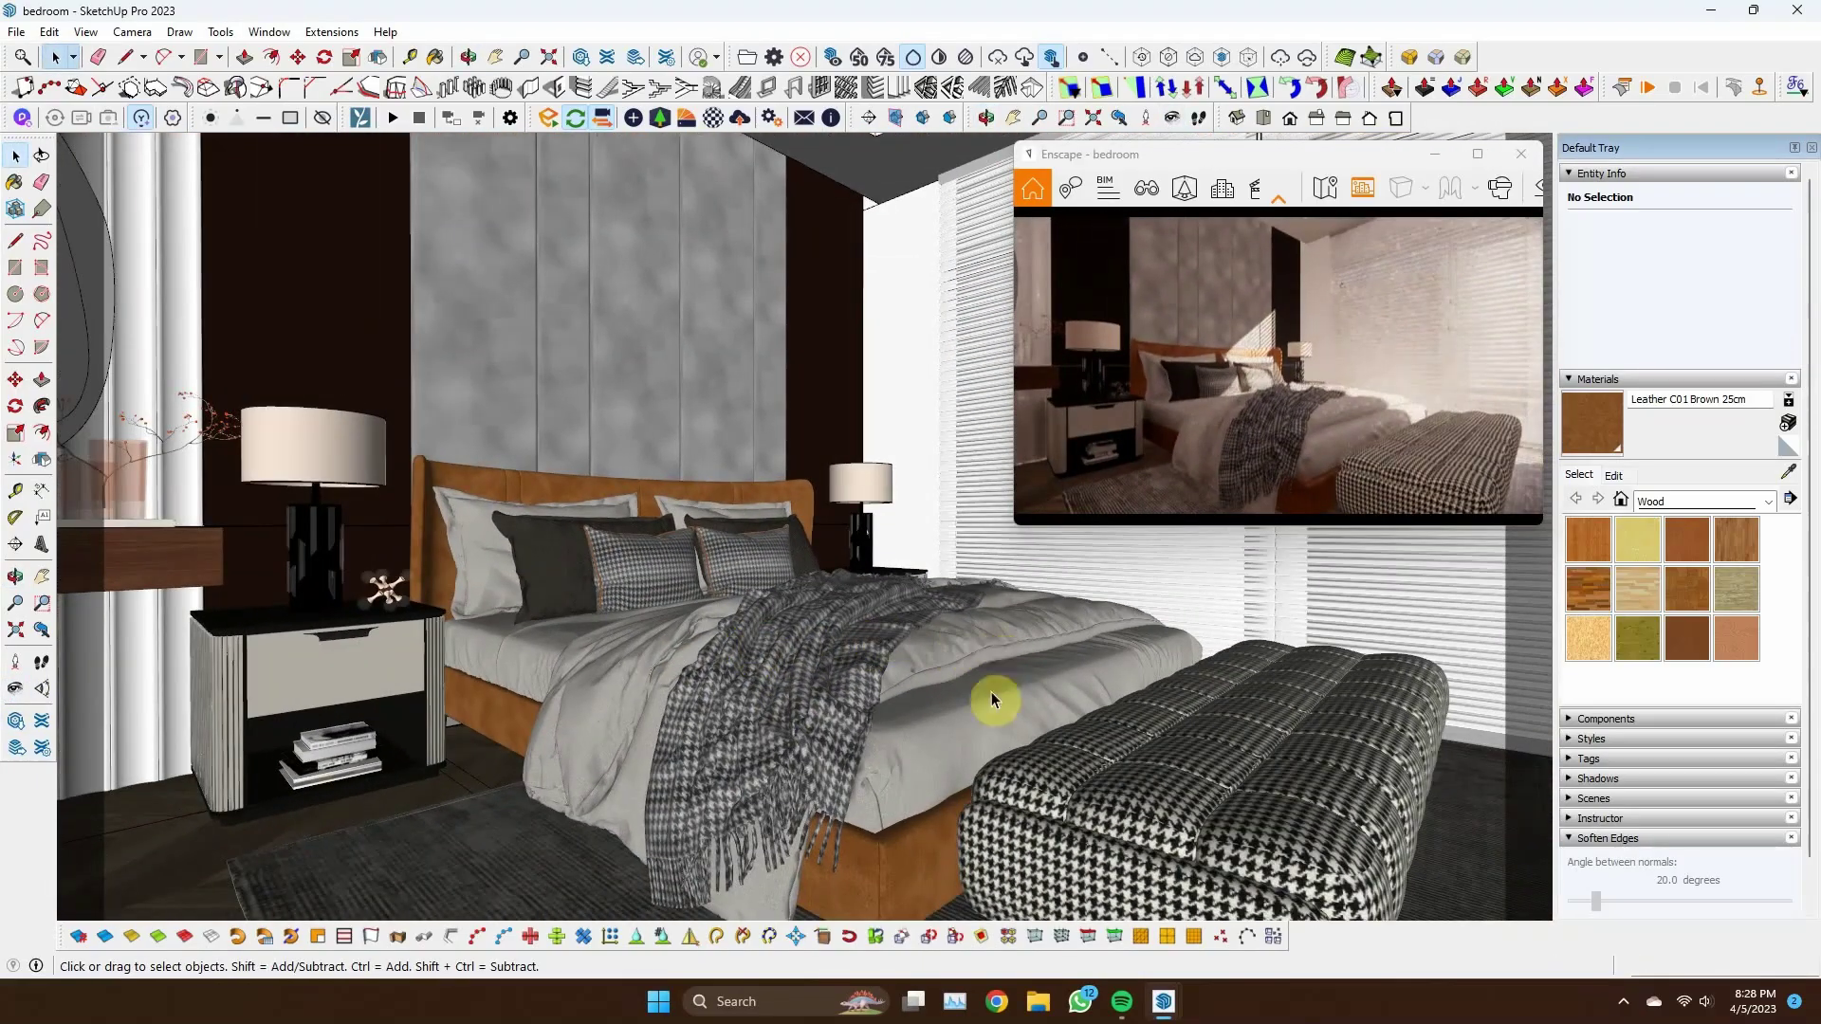
mouse_move(991, 700)
middle_mouse_down()
mouse_move(744, 639)
mouse_move(468, 313)
middle_mouse_up()
scroll(736, 414, "up", 3)
left_click(736, 414)
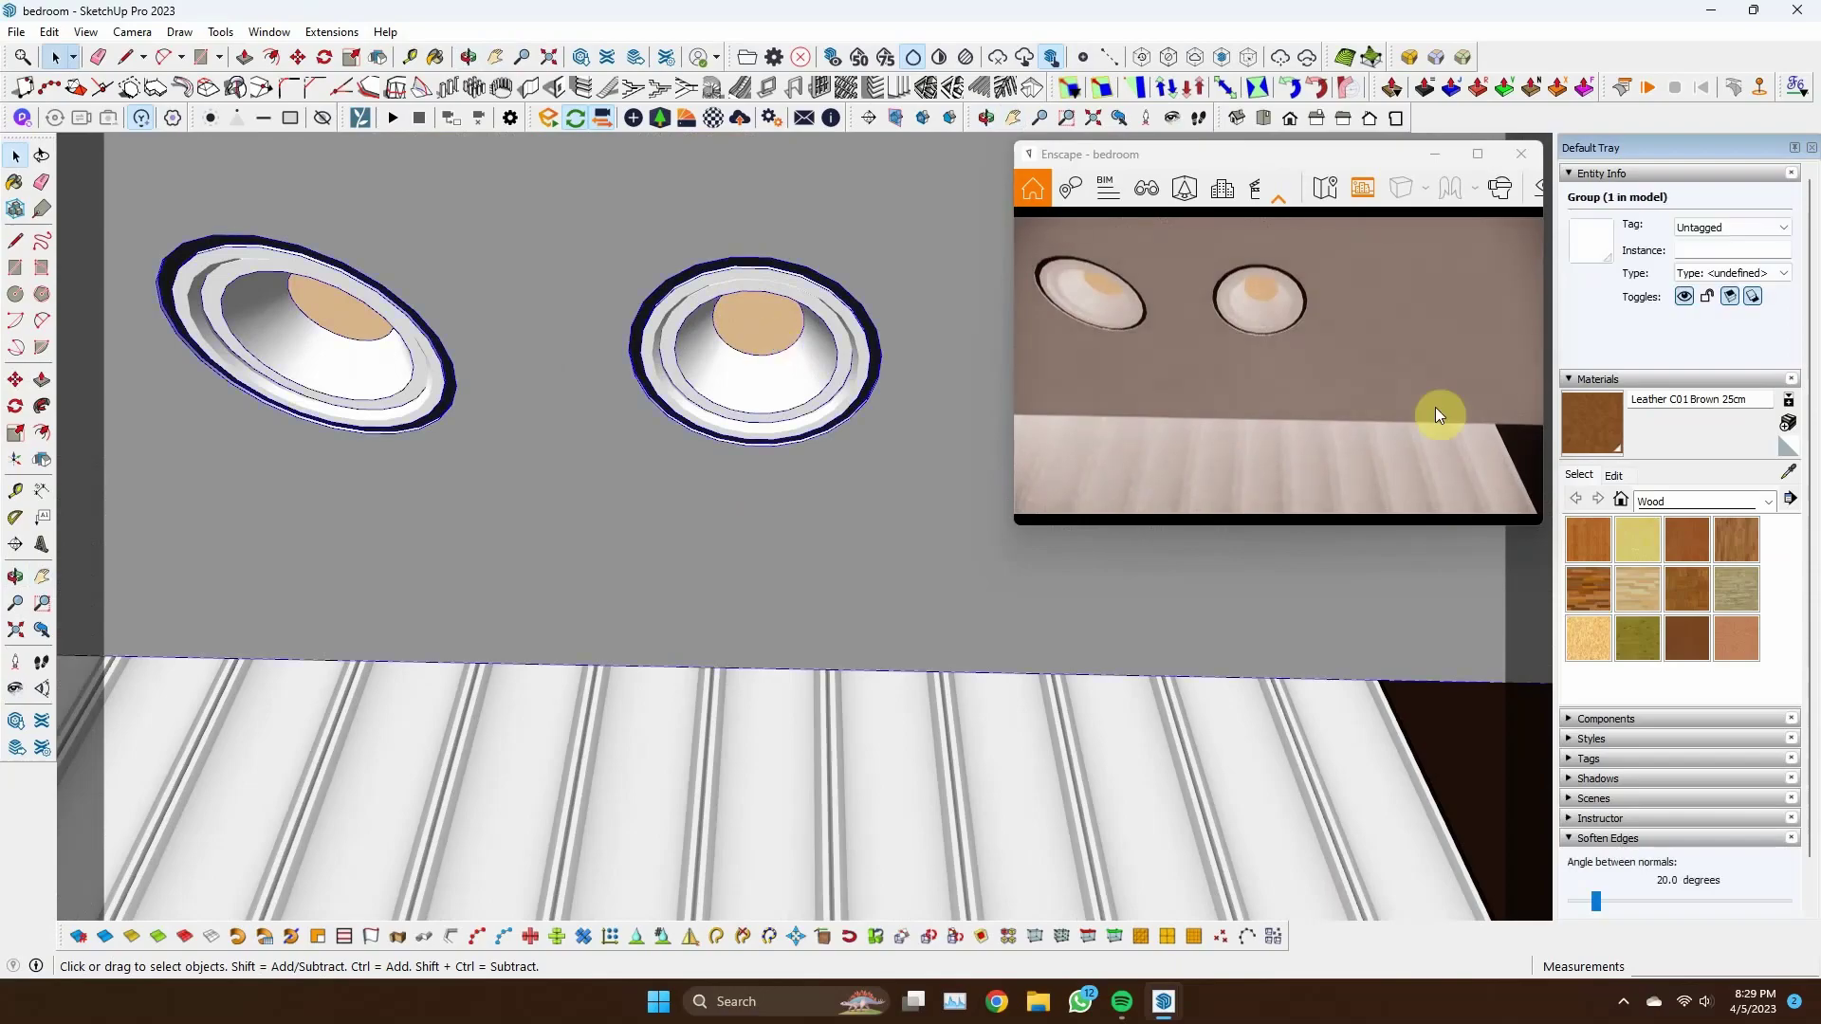
double_click(744, 354)
scroll(748, 323, "up", 3)
scroll(778, 284, "up", 2)
Orbit around the ceiling light and undock the Enscape tools into a floating group
key("l")
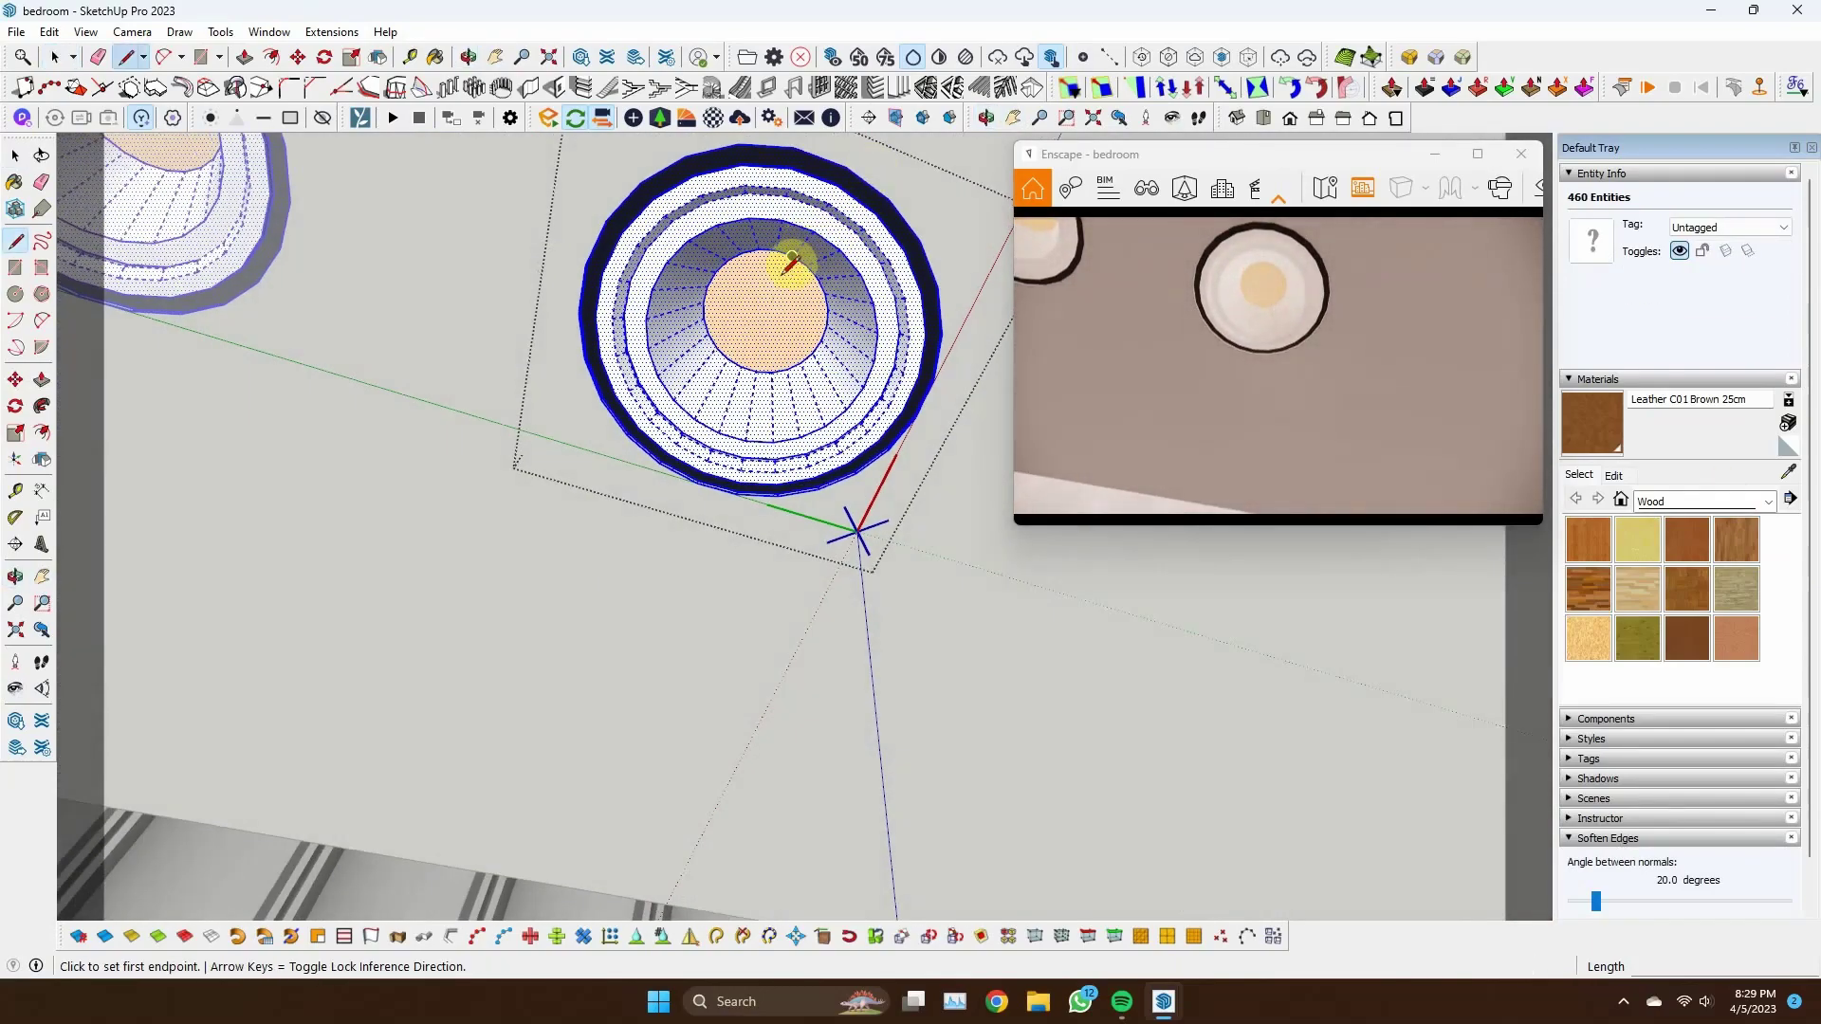
mouse_move(790, 261)
middle_mouse_down()
mouse_move(650, 622)
mouse_move(744, 581)
middle_mouse_up()
key("space")
mouse_move(752, 284)
middle_mouse_down()
mouse_move(809, 252)
mouse_move(569, 228)
middle_mouse_up()
left_click_drag(537, 118, 296, 205)
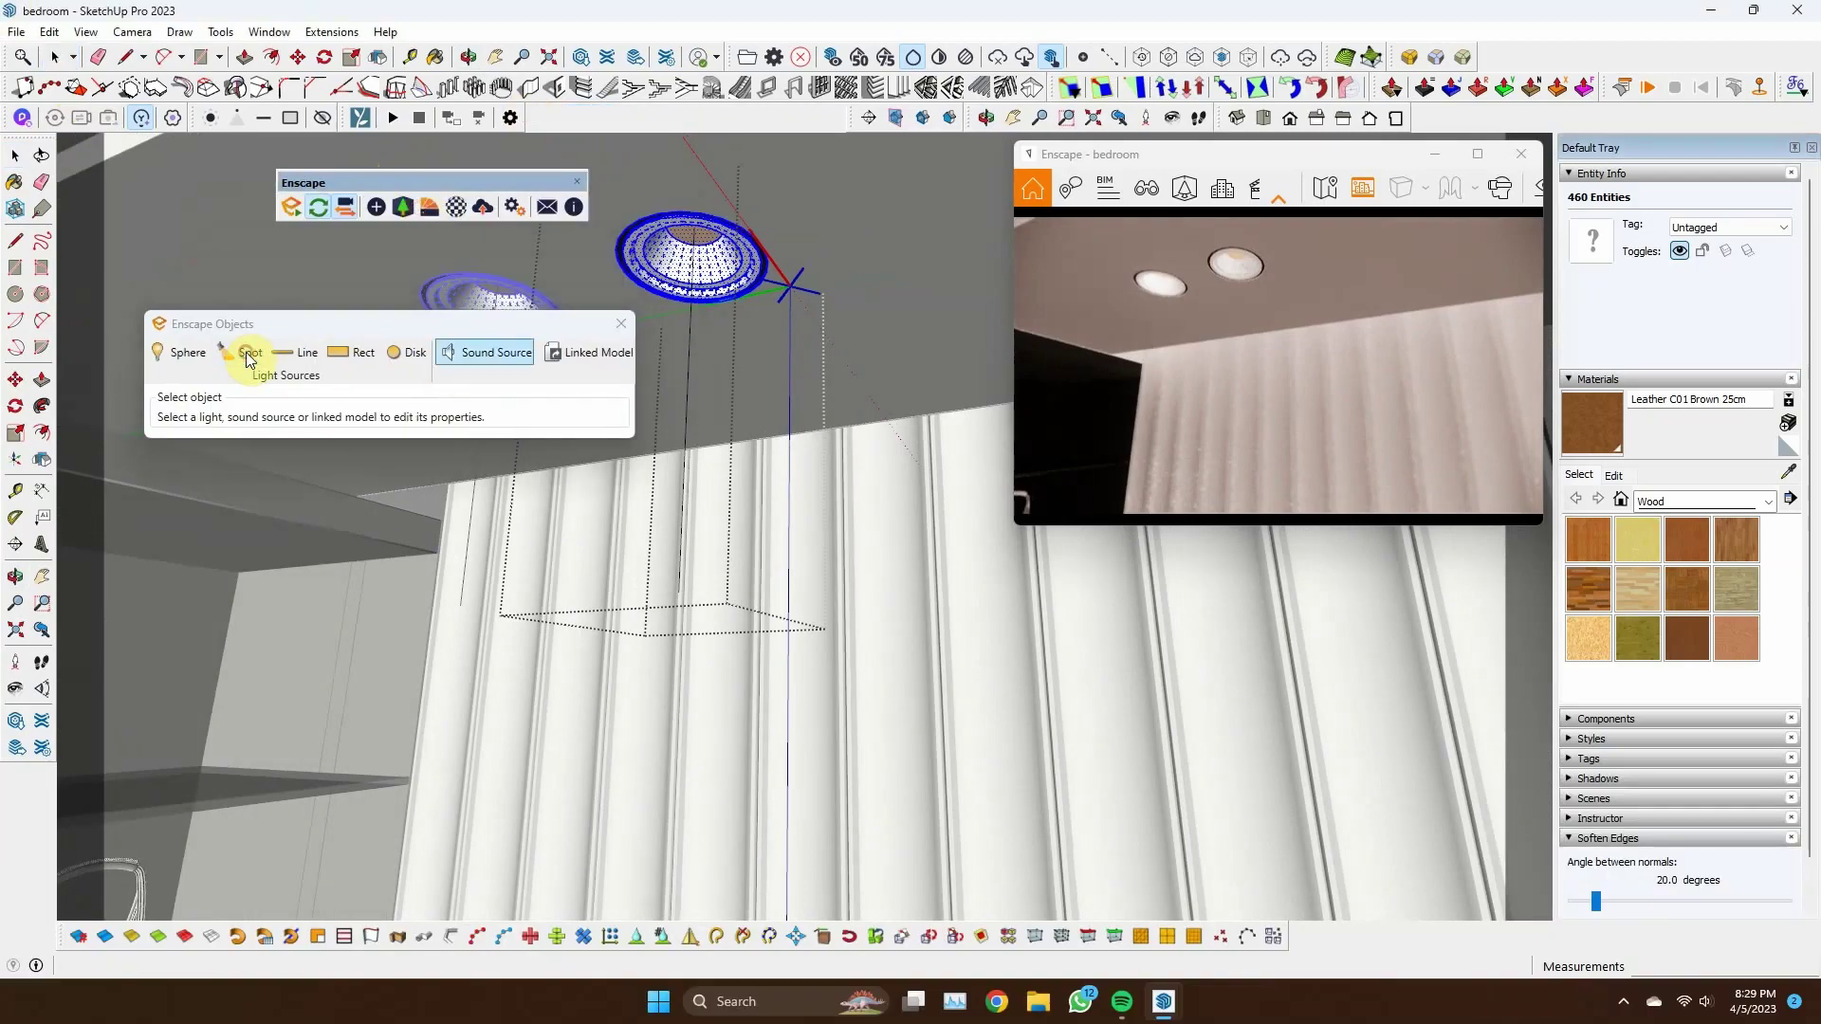
Place an Enscape spot light at the ceiling downlight
left_click(246, 357)
scroll(683, 197, "up", 2)
left_click(667, 405)
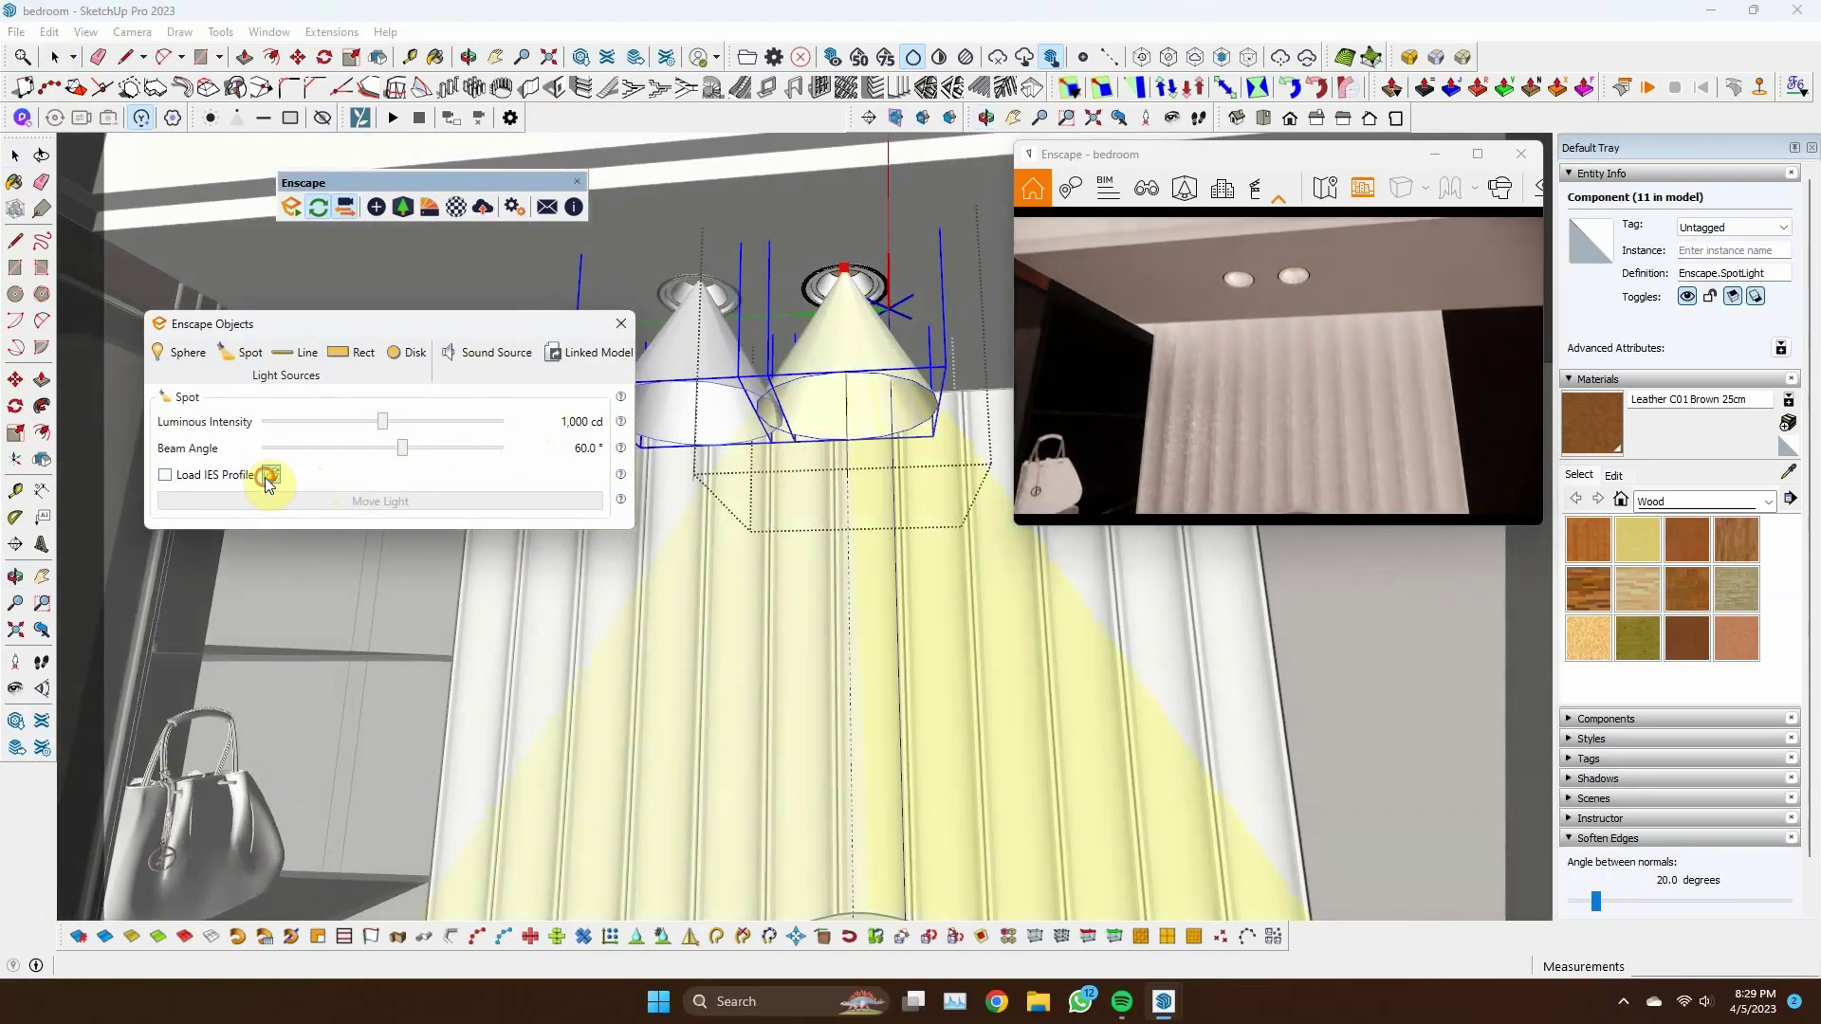
Load the DN135B D215 1xLED20S_840.ies IES profile and open the Enscape Material Editor
left_click(276, 479)
left_click(227, 609)
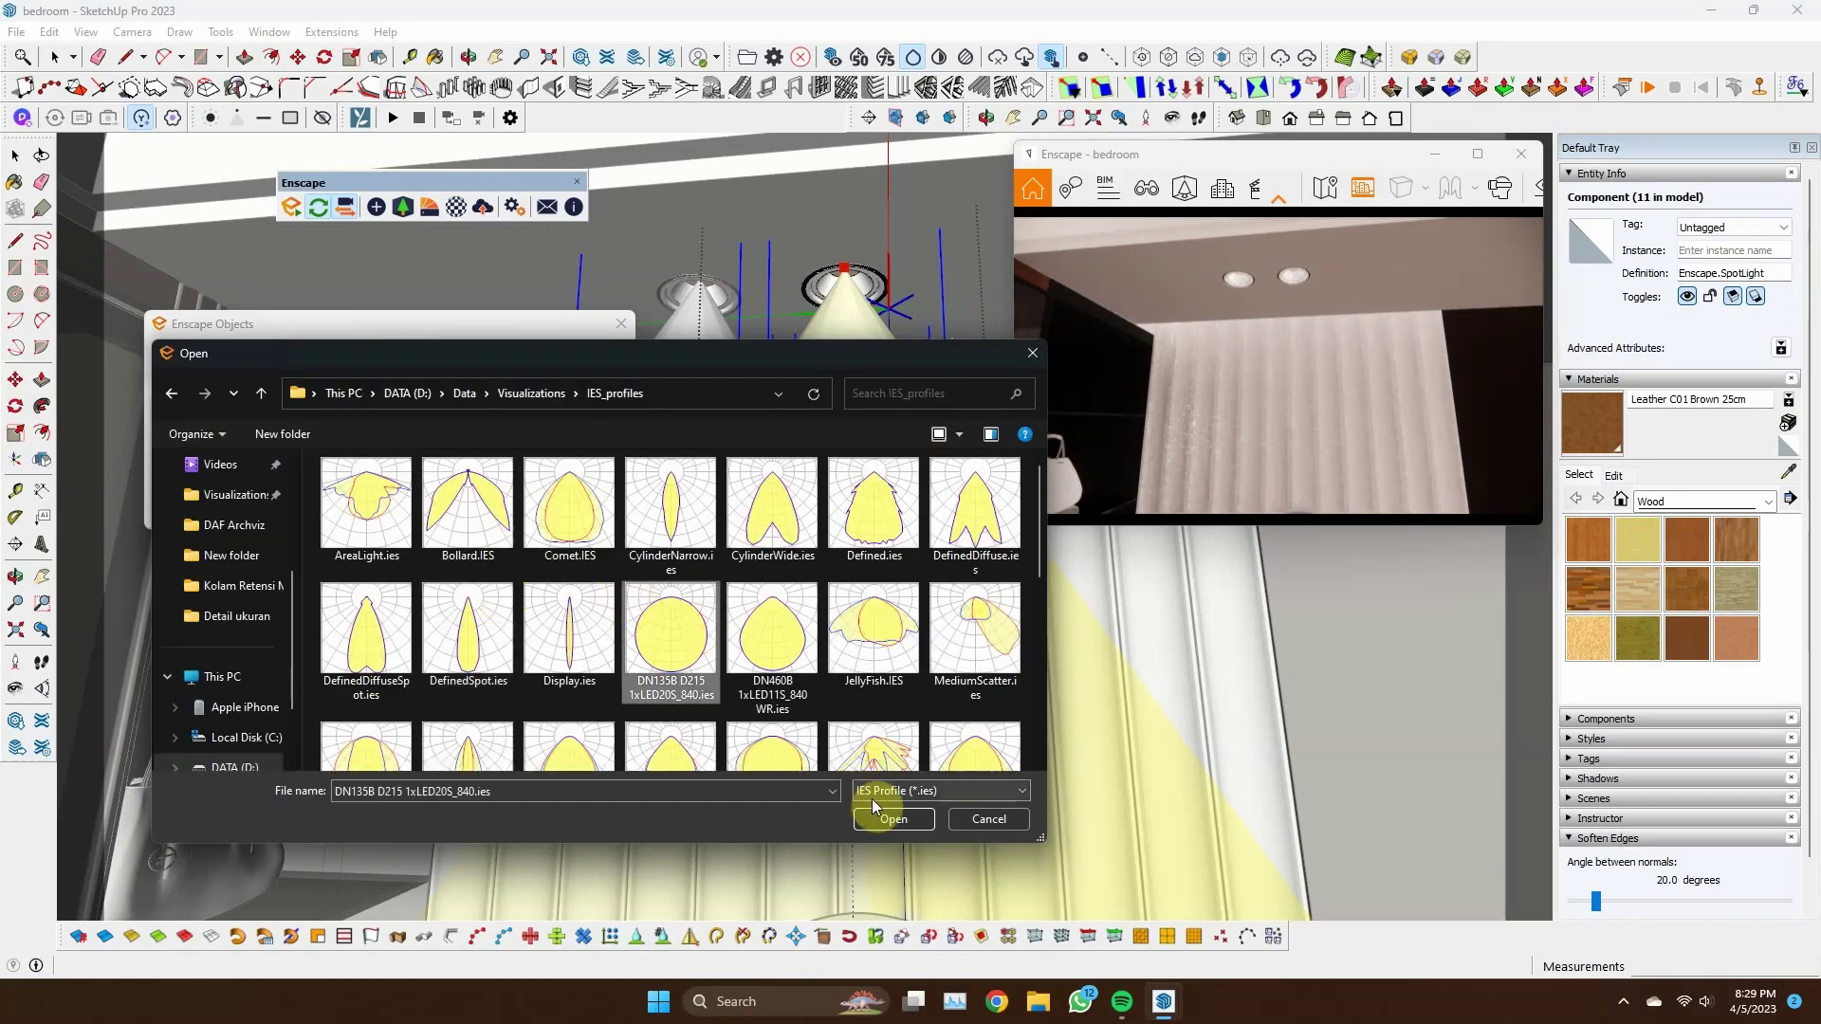
left_click(875, 814)
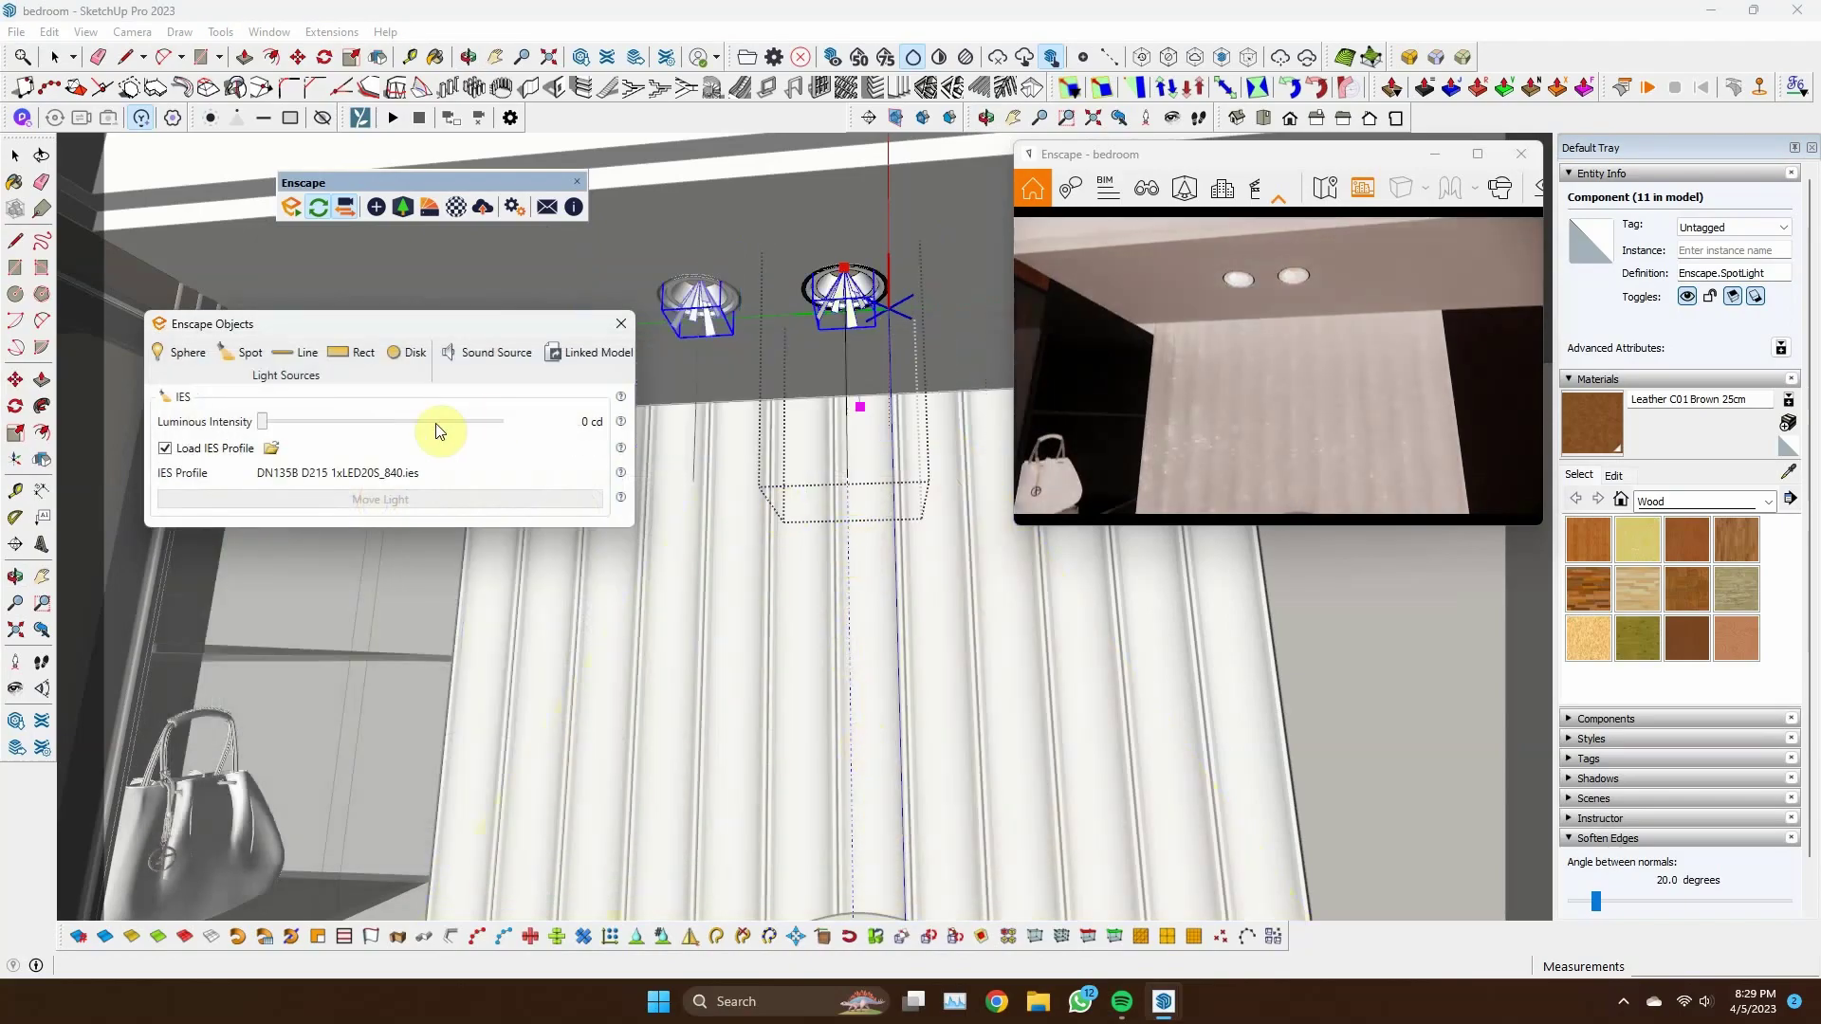
left_click(1326, 178)
mouse_move(1116, 353)
middle_mouse_down("shift")
mouse_move(942, 630)
mouse_move(956, 670)
mouse_move(1098, 752)
mouse_move(1049, 784)
mouse_move(736, 471)
mouse_move(829, 651)
mouse_move(1078, 724)
mouse_move(780, 692)
mouse_move(1088, 741)
mouse_move(1106, 715)
mouse_move(537, 752)
mouse_move(980, 639)
mouse_move(1102, 776)
mouse_move(902, 683)
mouse_move(813, 525)
mouse_move(927, 459)
middle_mouse_up("shift")
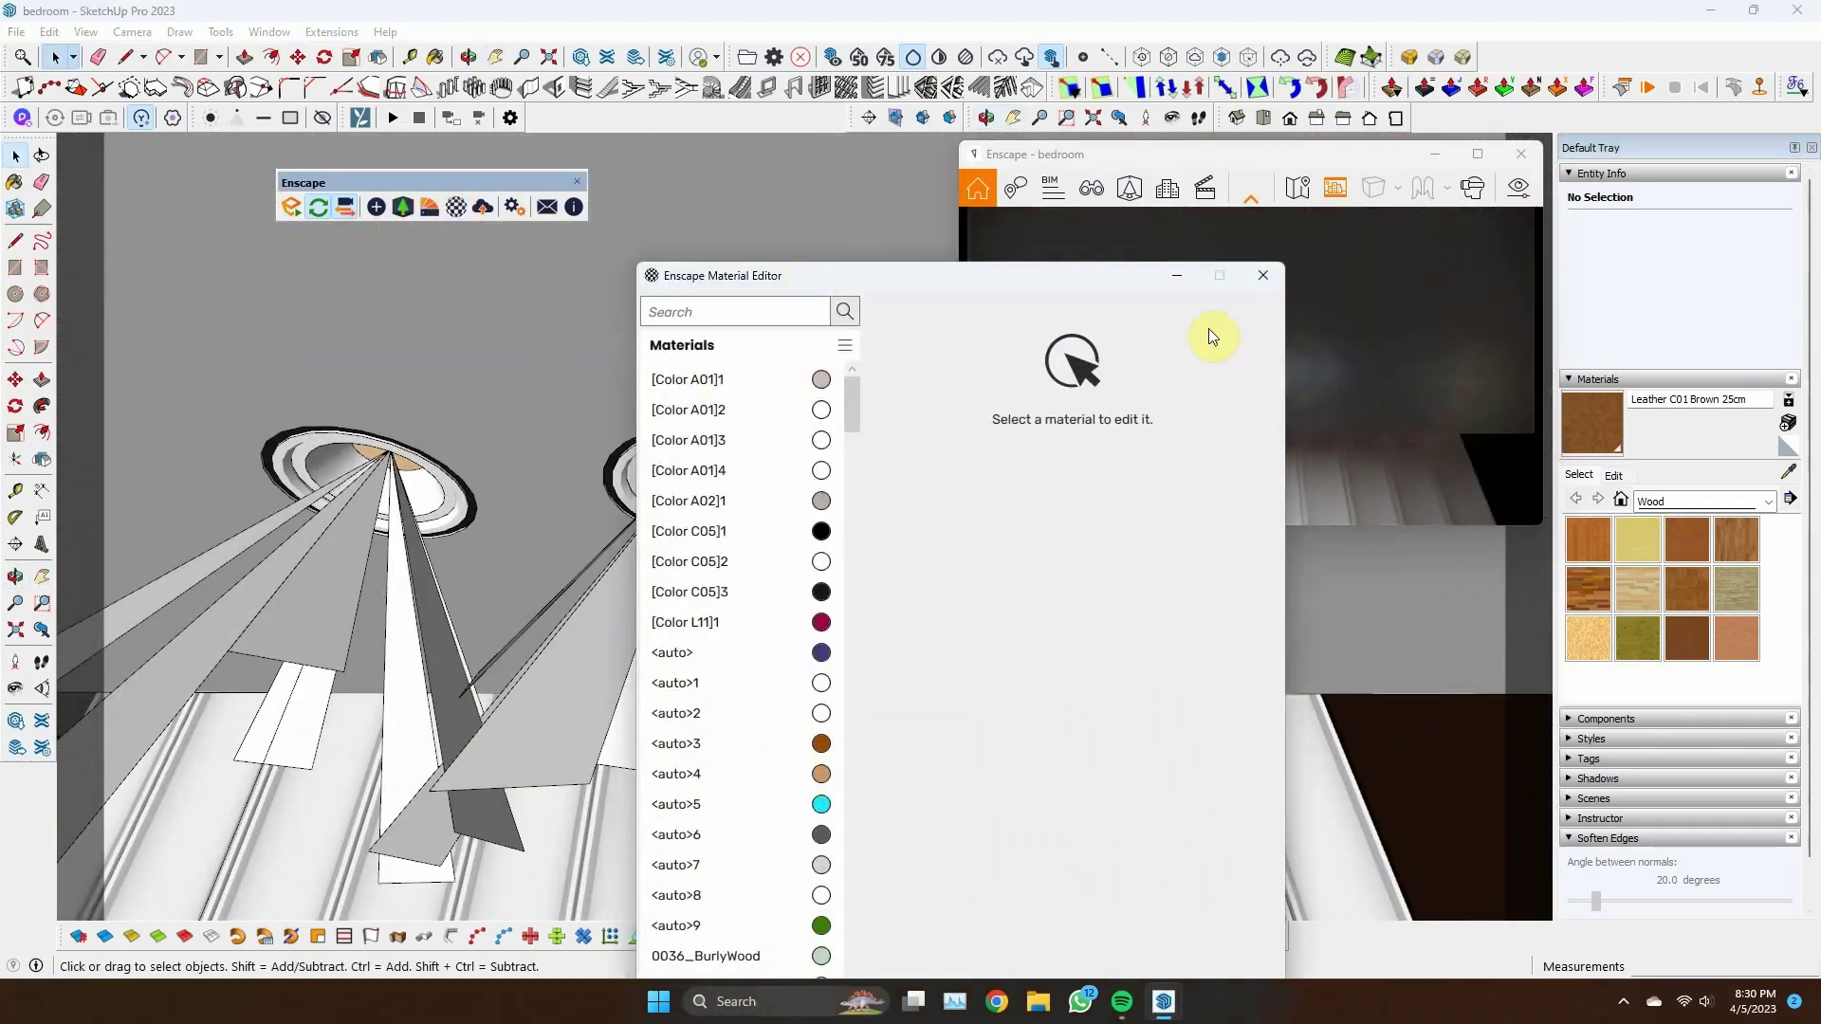
Set Emissive Color I02 self-illumination luminance from 5,000 to 12,342 cd/m²
left_click_drag(1129, 275, 896, 676)
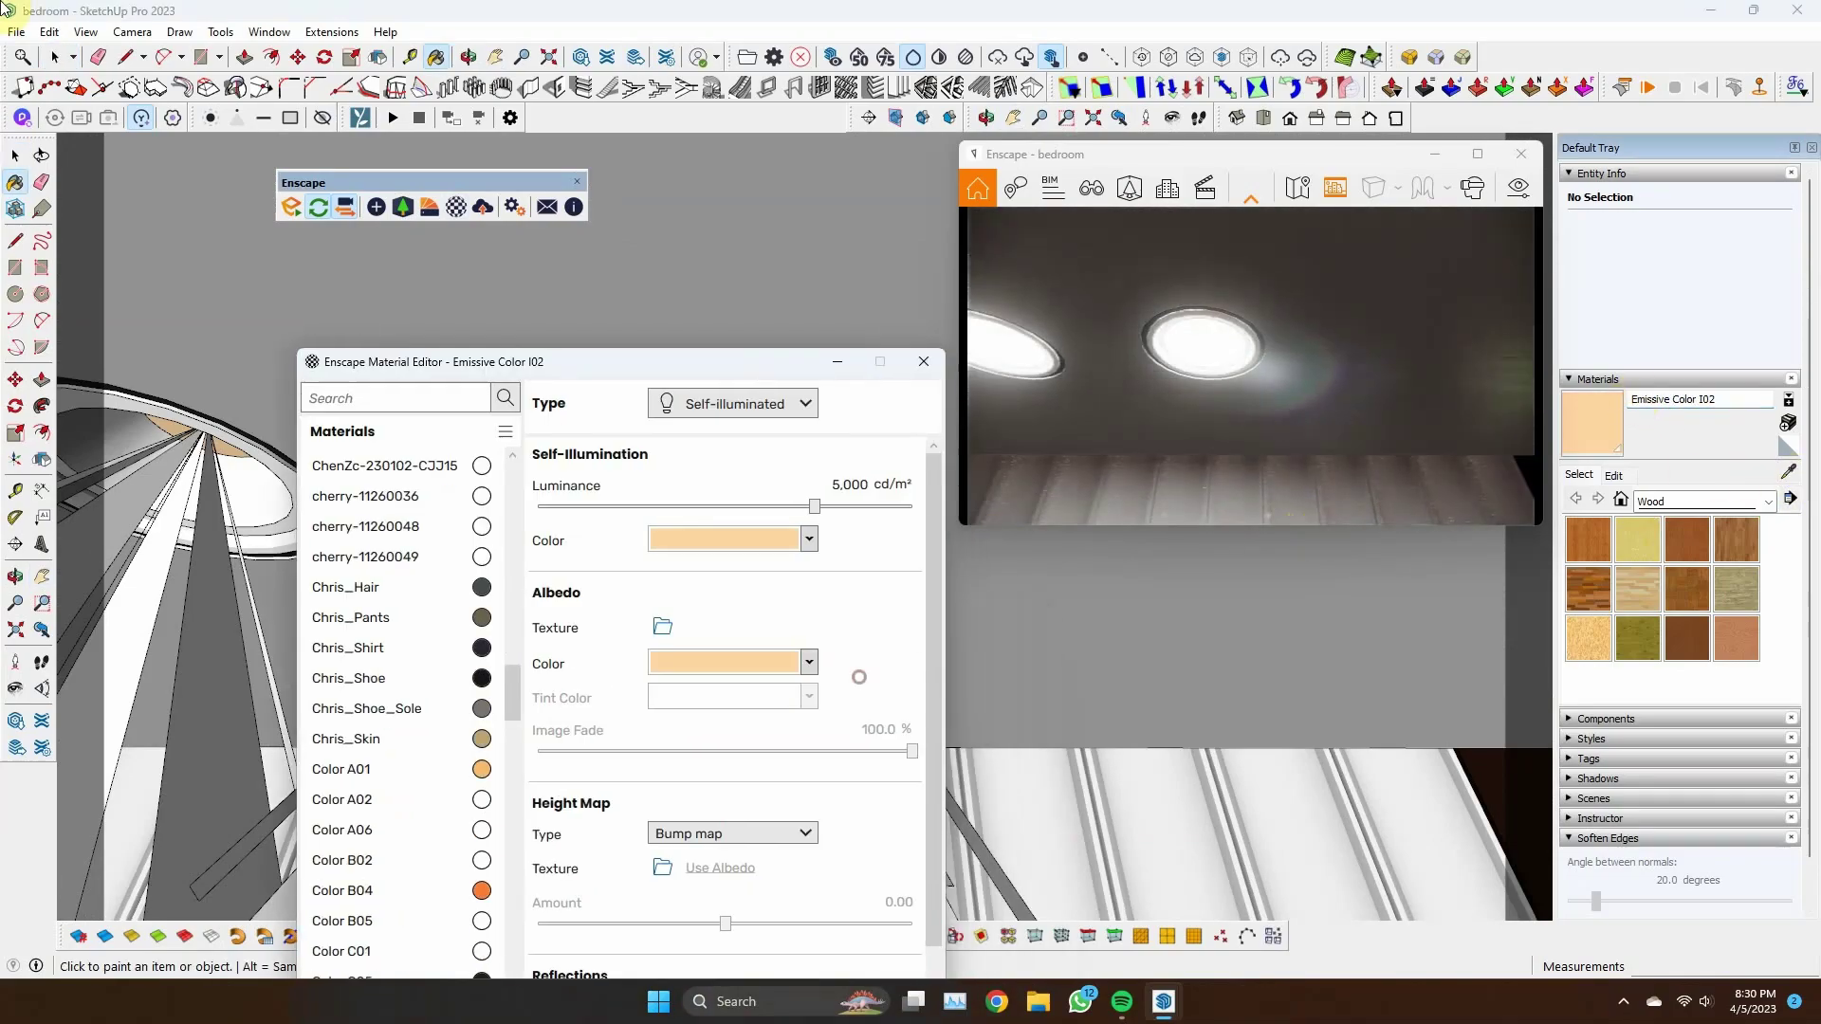
left_click(1472, 187)
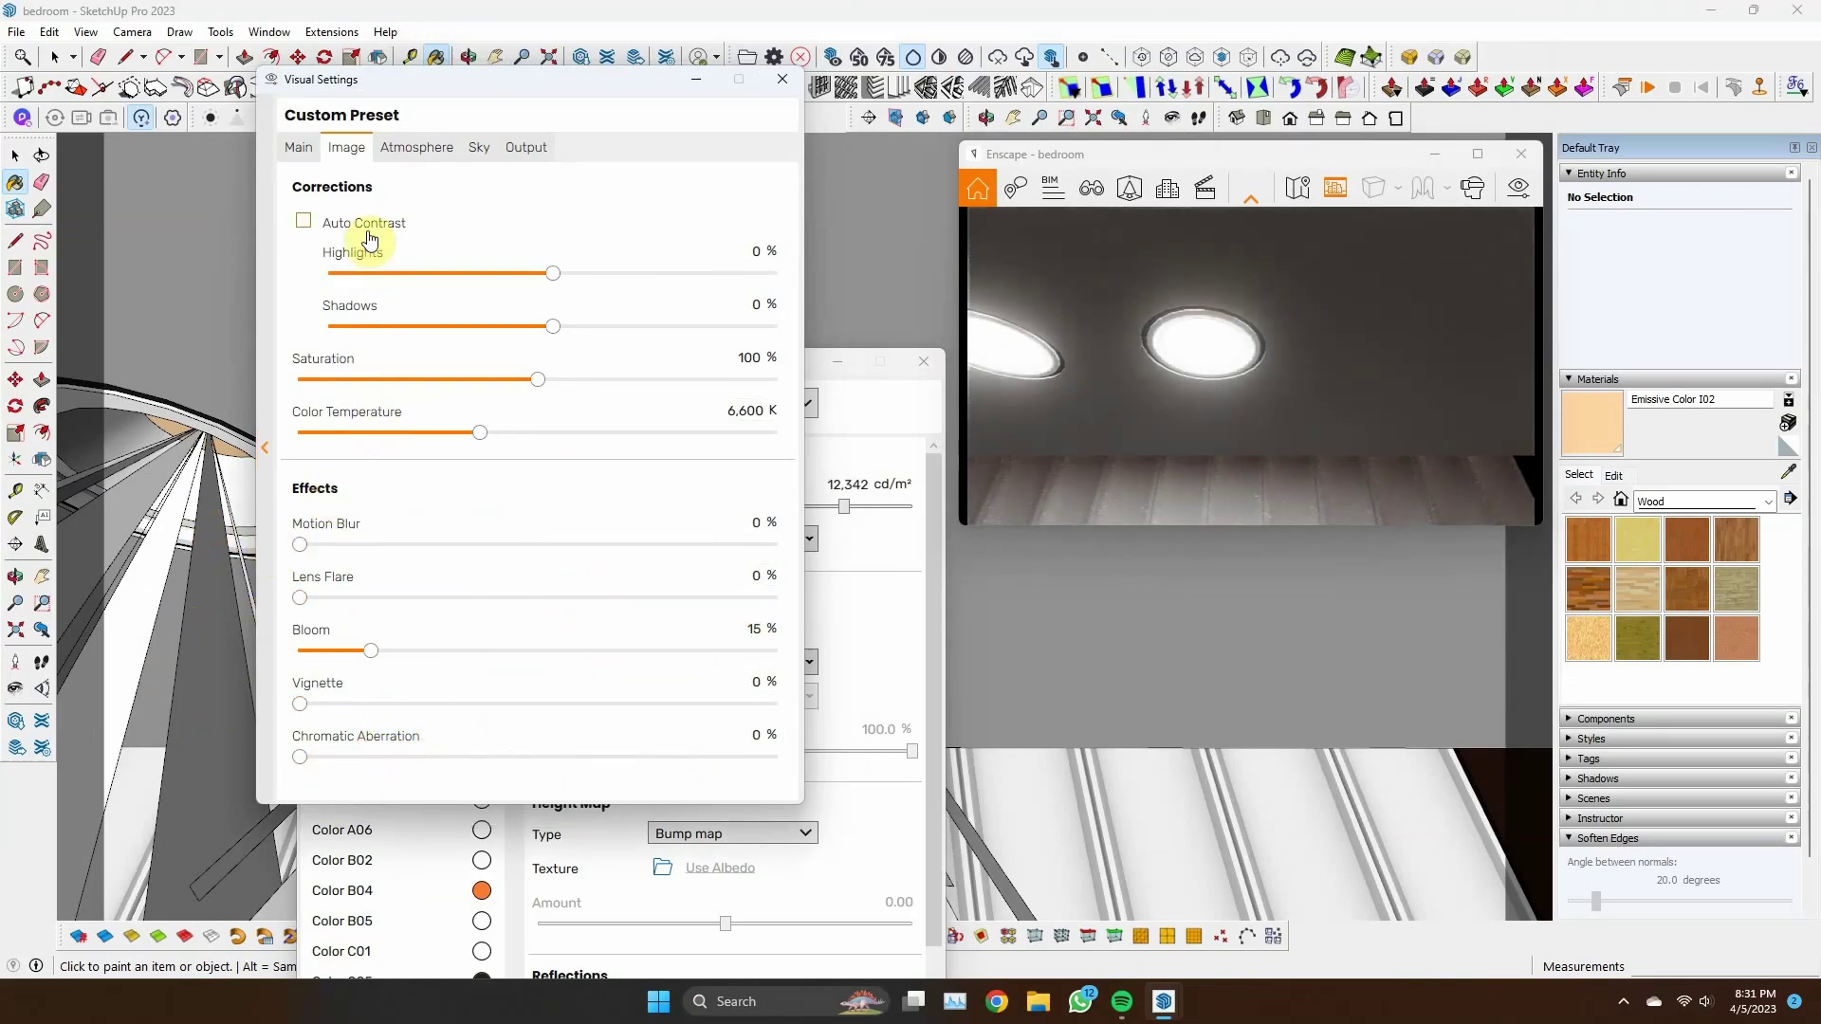
left_click(783, 80)
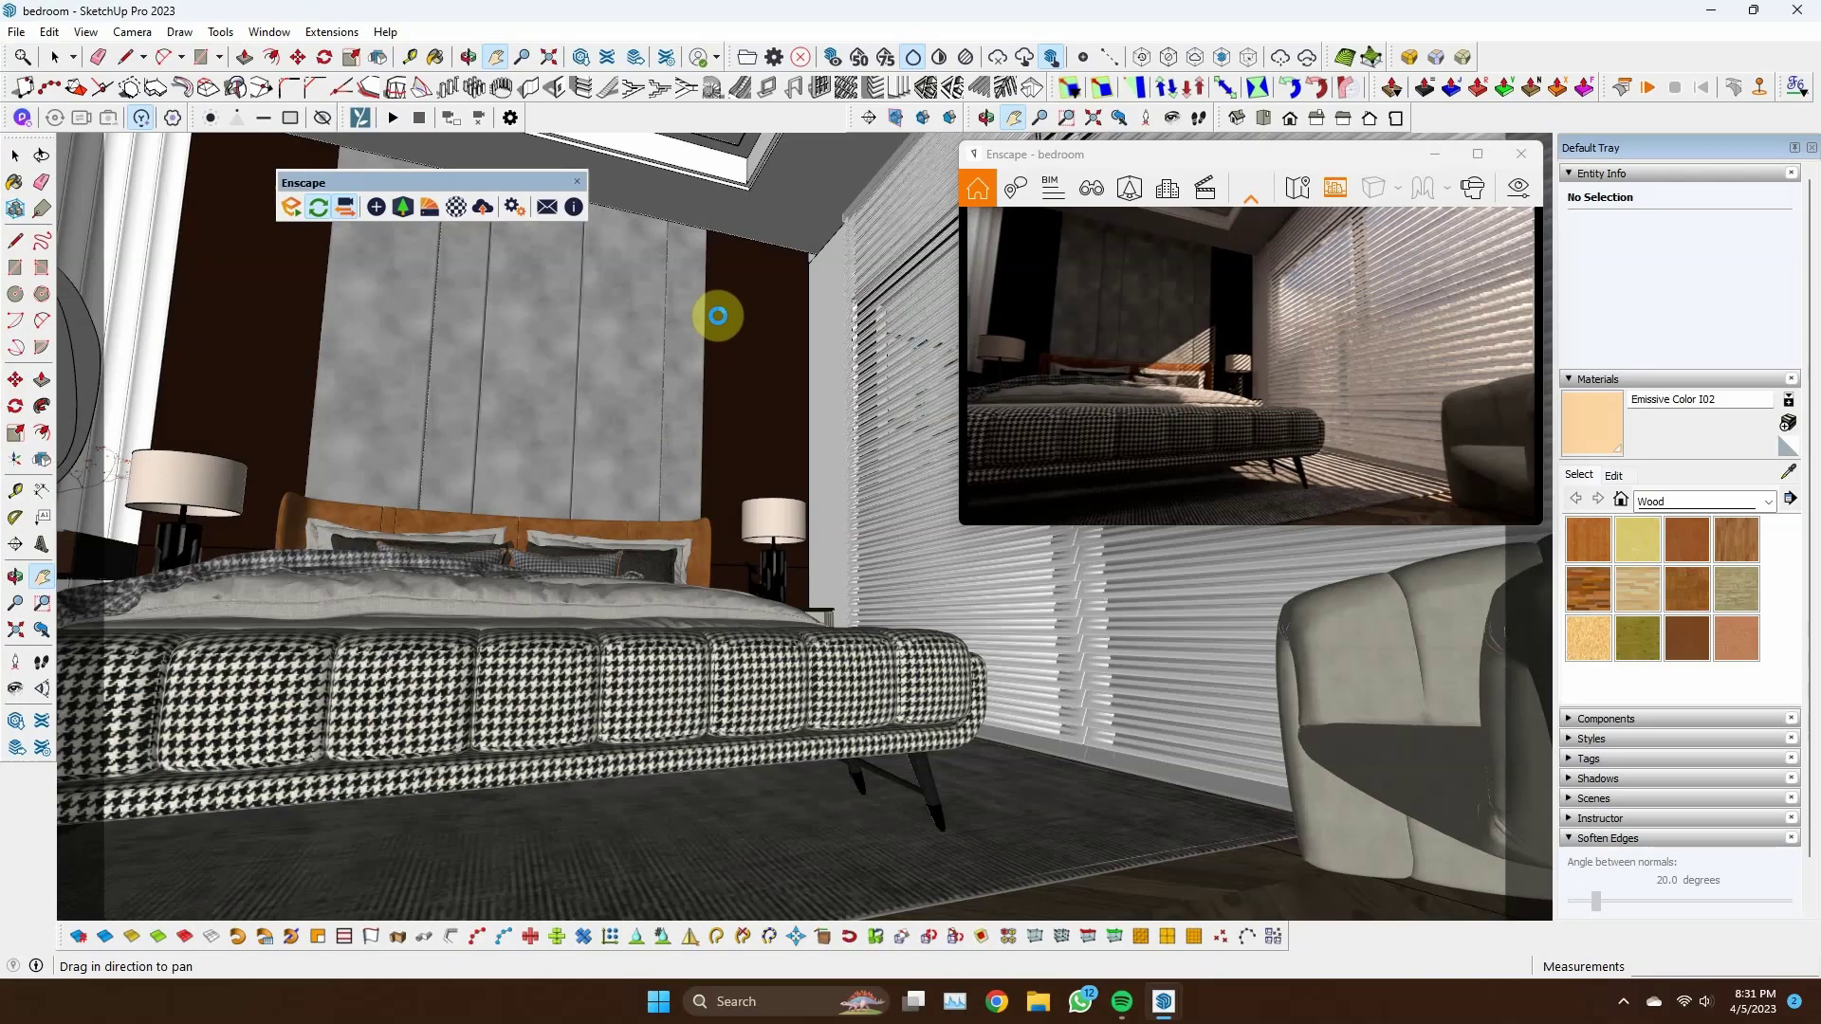
Change the wall mirror material's albedo colour from grey to white
mouse_move(718, 316)
left_mouse_down()
mouse_move(760, 569)
mouse_move(720, 610)
mouse_move(1077, 692)
mouse_move(378, 487)
left_mouse_up()
scroll(378, 487, "up", 5)
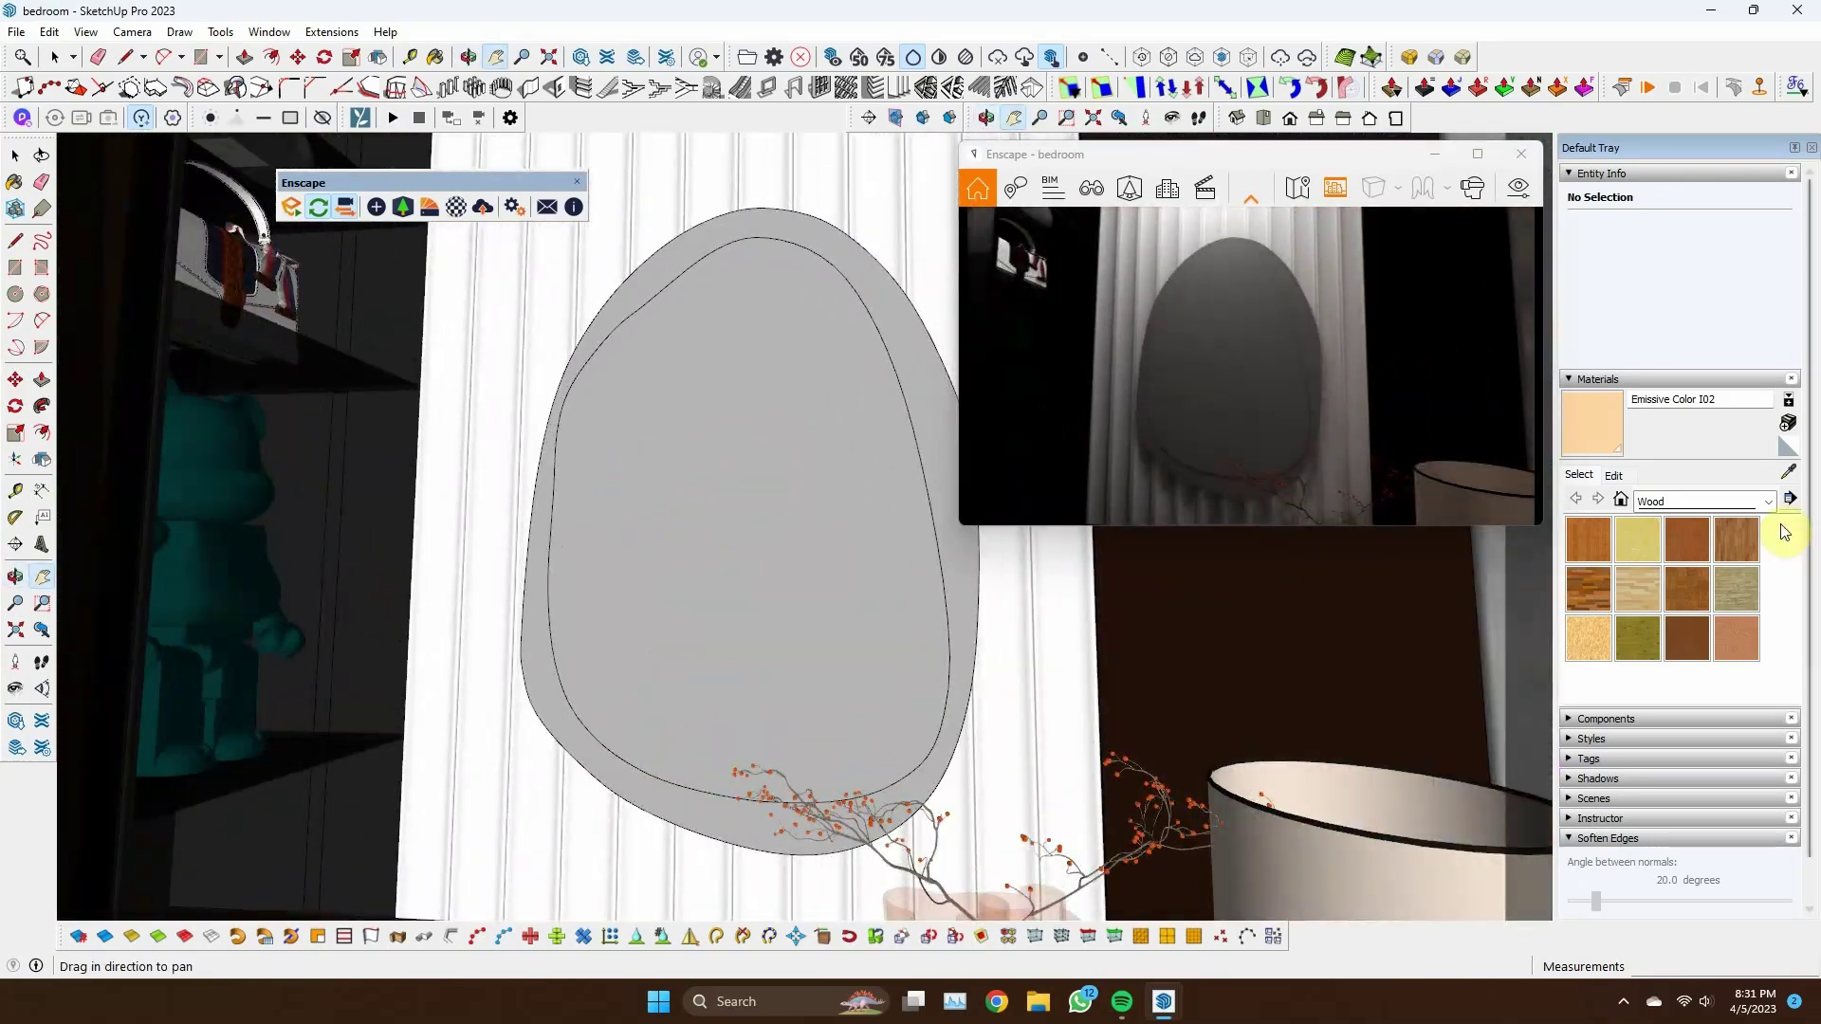
left_click(456, 207)
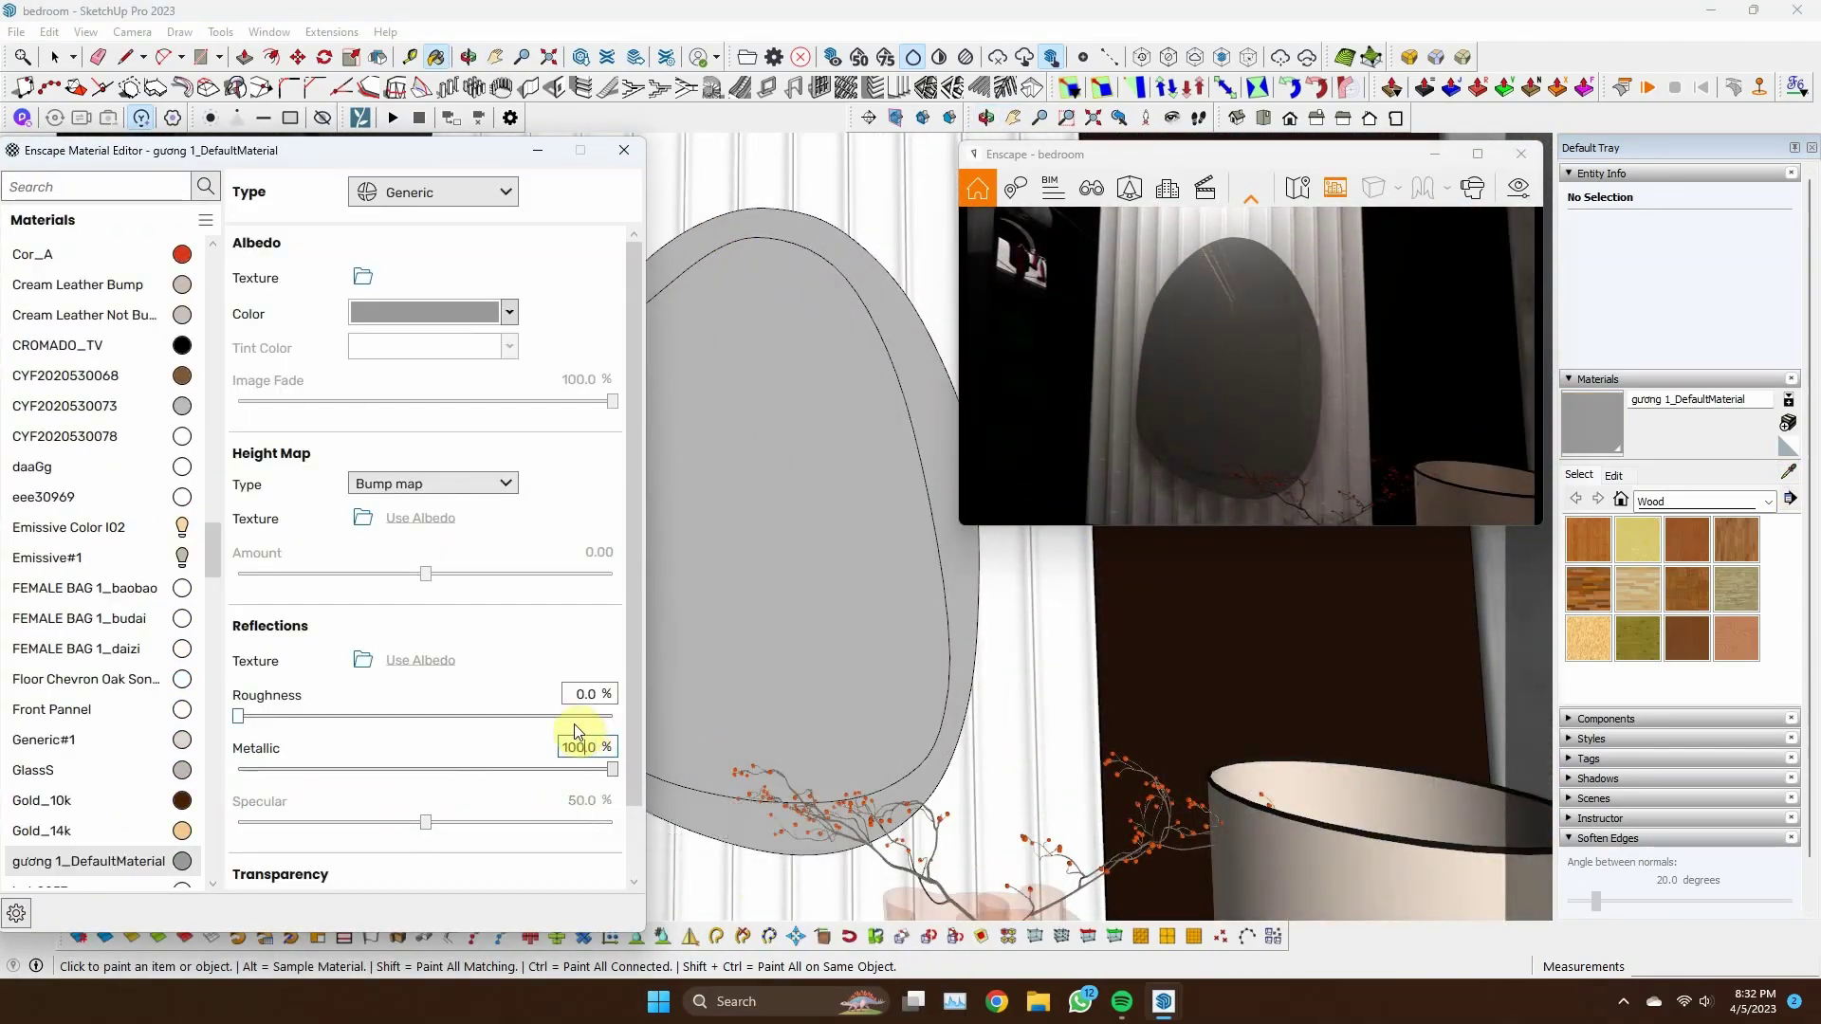
scroll(1044, 670, "down", 3)
left_click(509, 312)
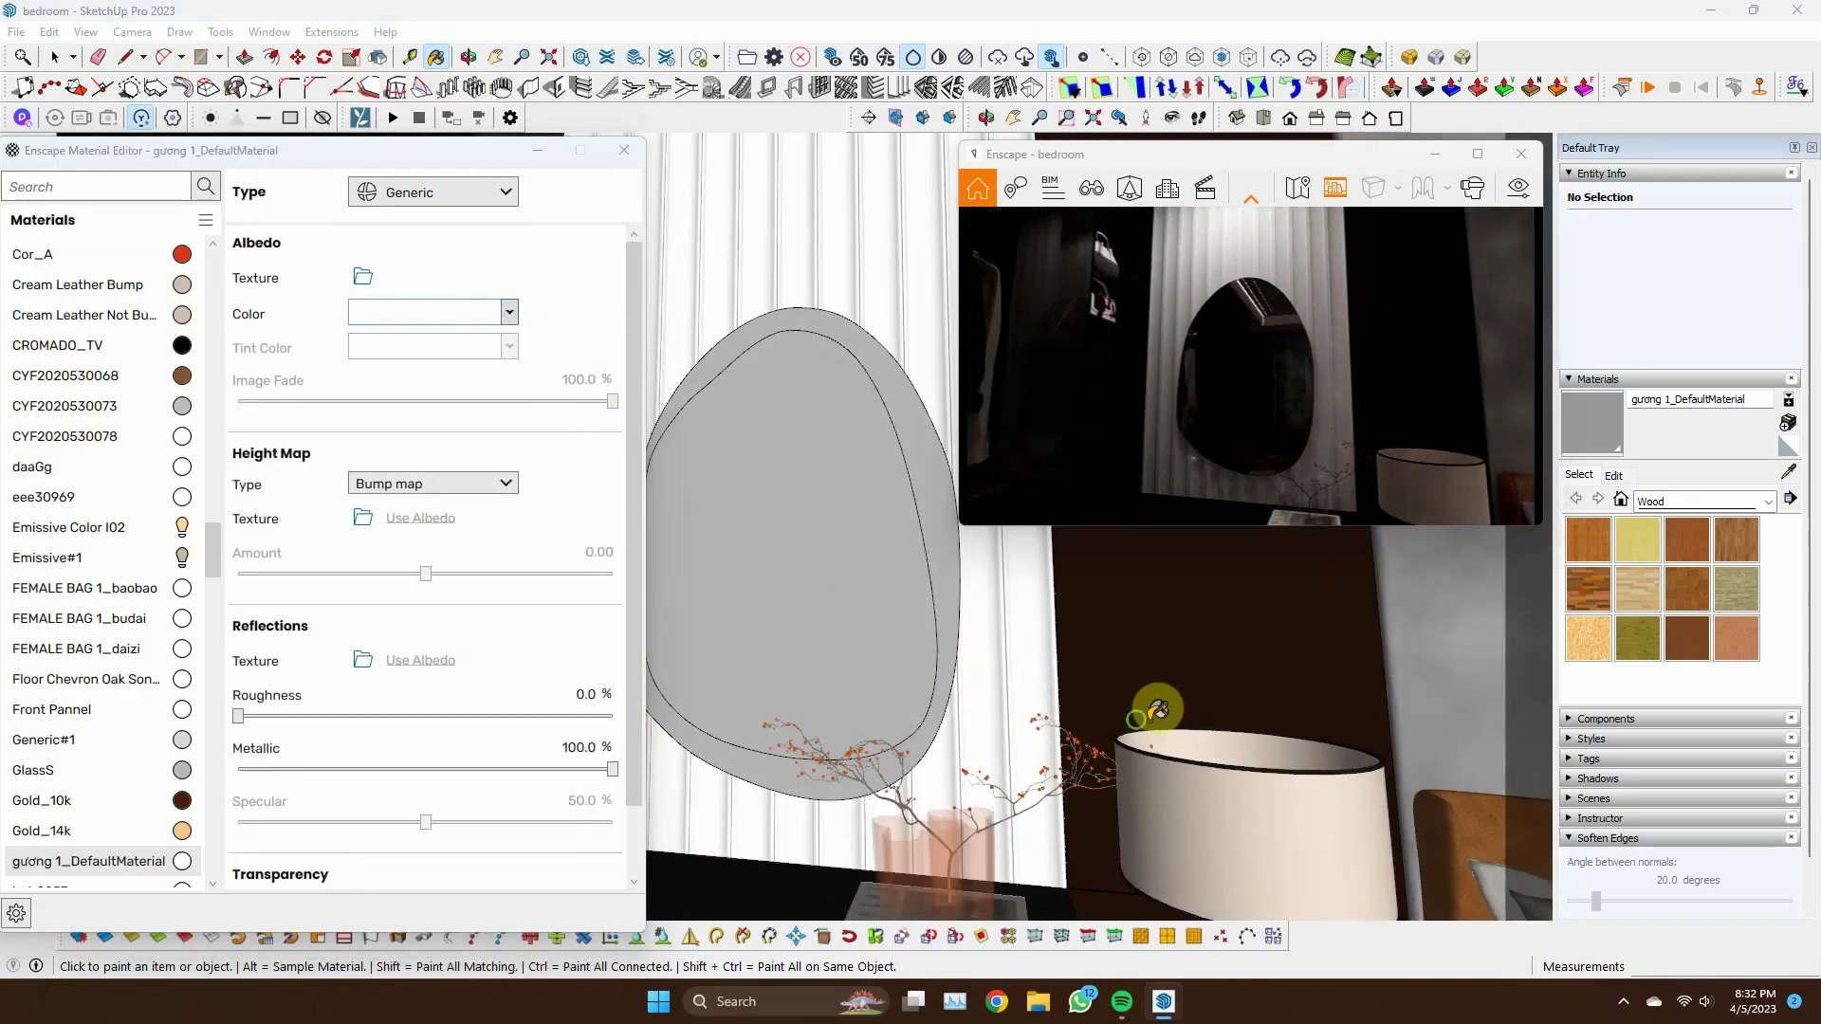
Add a 0.30 m, 1,000 cd Enscape line light under the handbag shelf
scroll(943, 699, "down", 3)
scroll(933, 743, "down", 3)
left_click(436, 207)
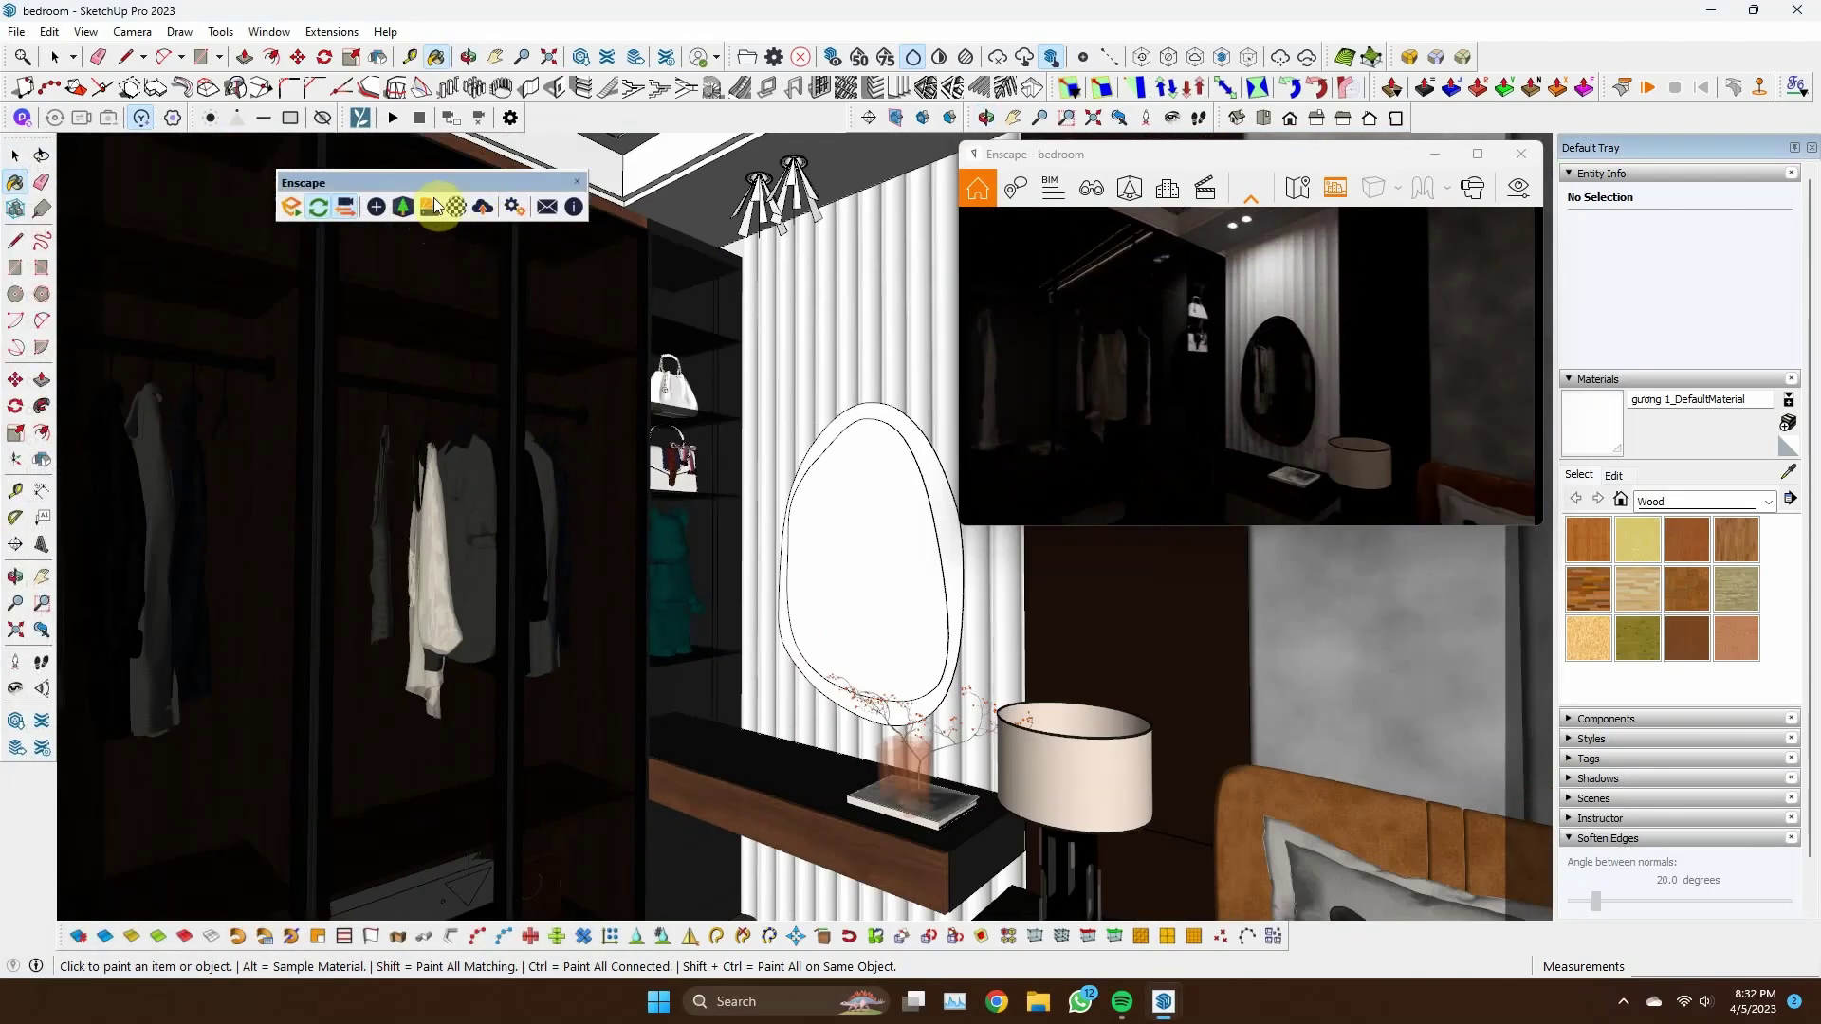
scroll(626, 456, "up", 5)
scroll(802, 514, "up", 3)
Try tilting the shelf line light, then cancel so it stays level
left_click(799, 516)
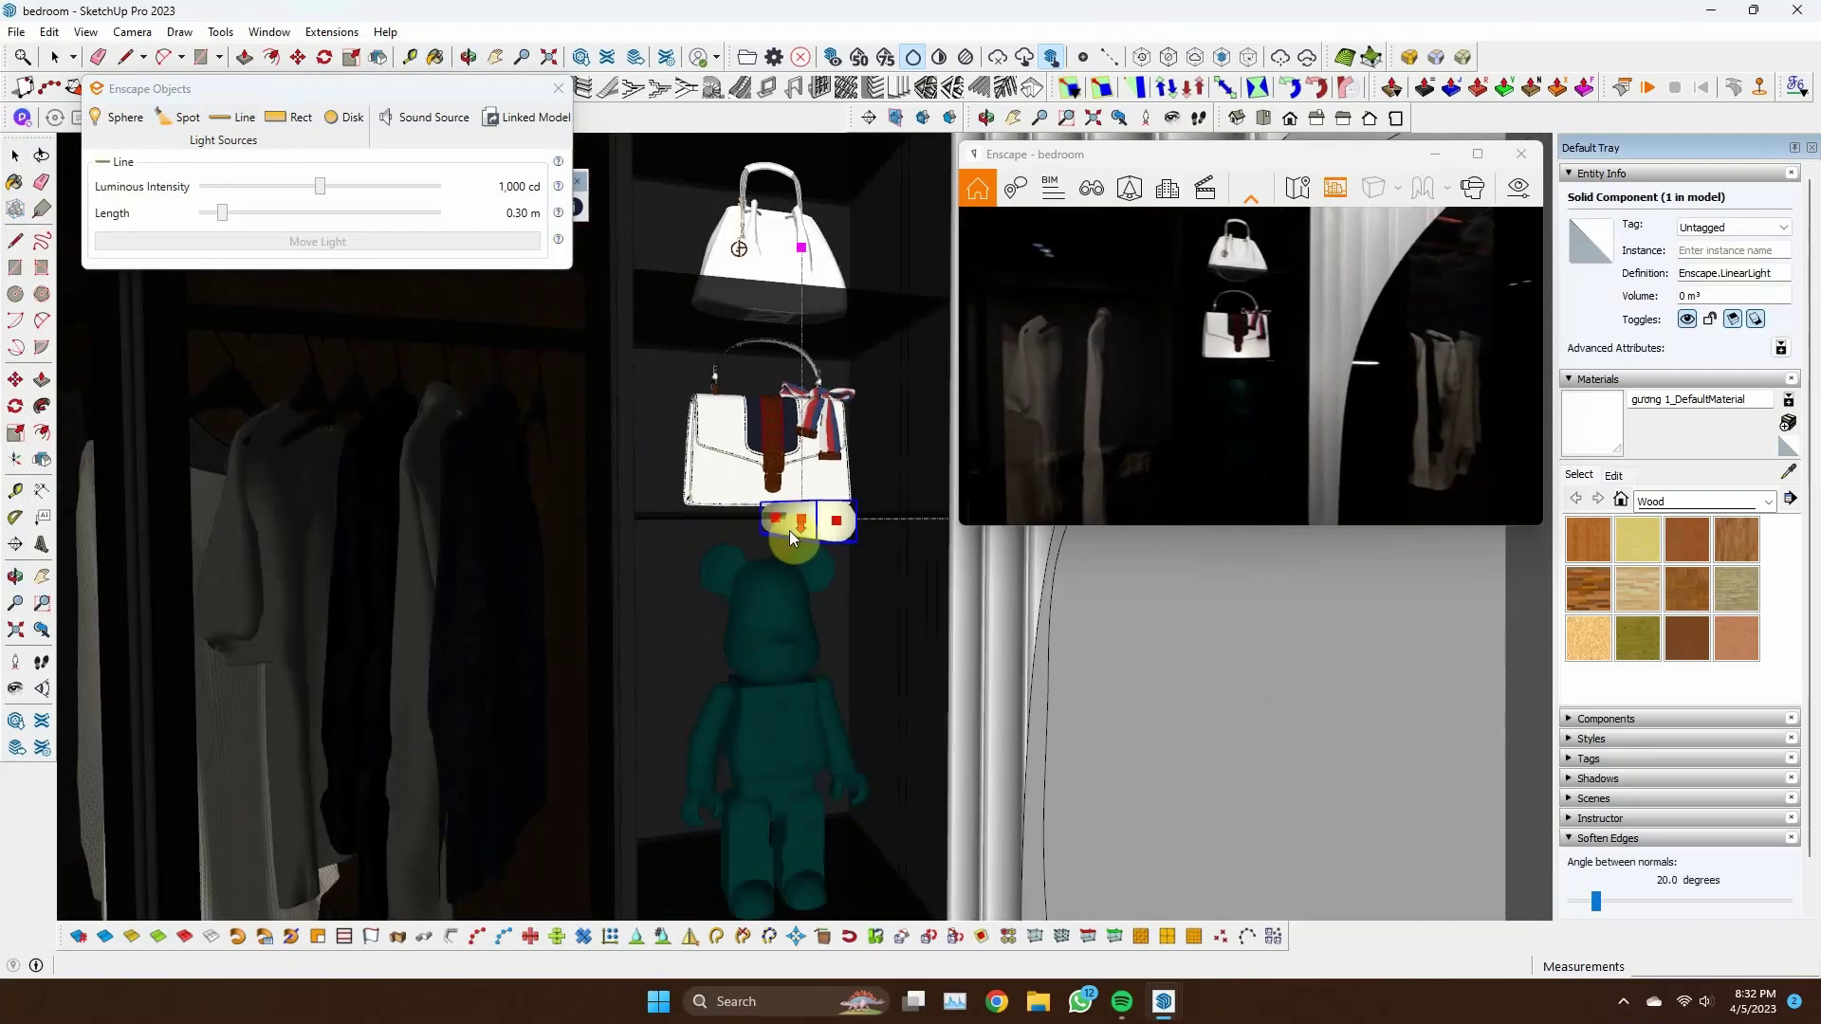
key("q")
scroll(792, 526, "up", 2)
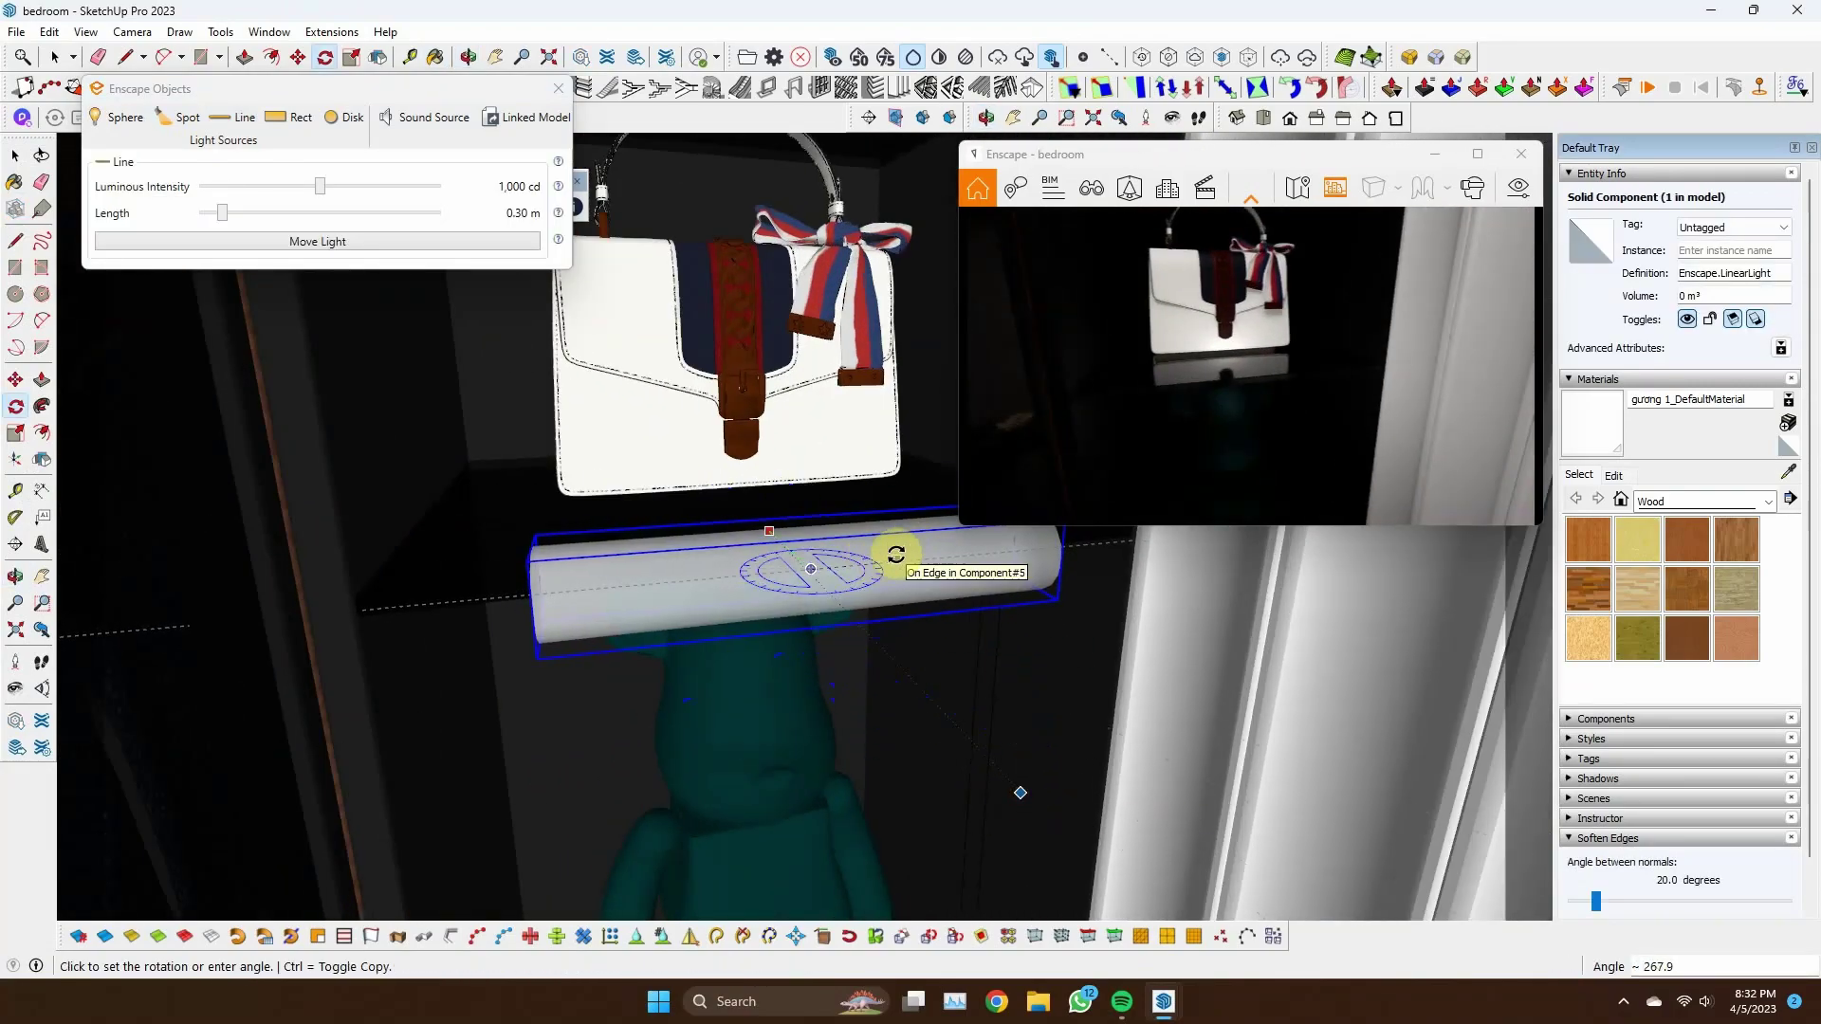
mouse_move(895, 554)
middle_mouse_down()
mouse_move(927, 615)
mouse_move(844, 566)
middle_mouse_up()
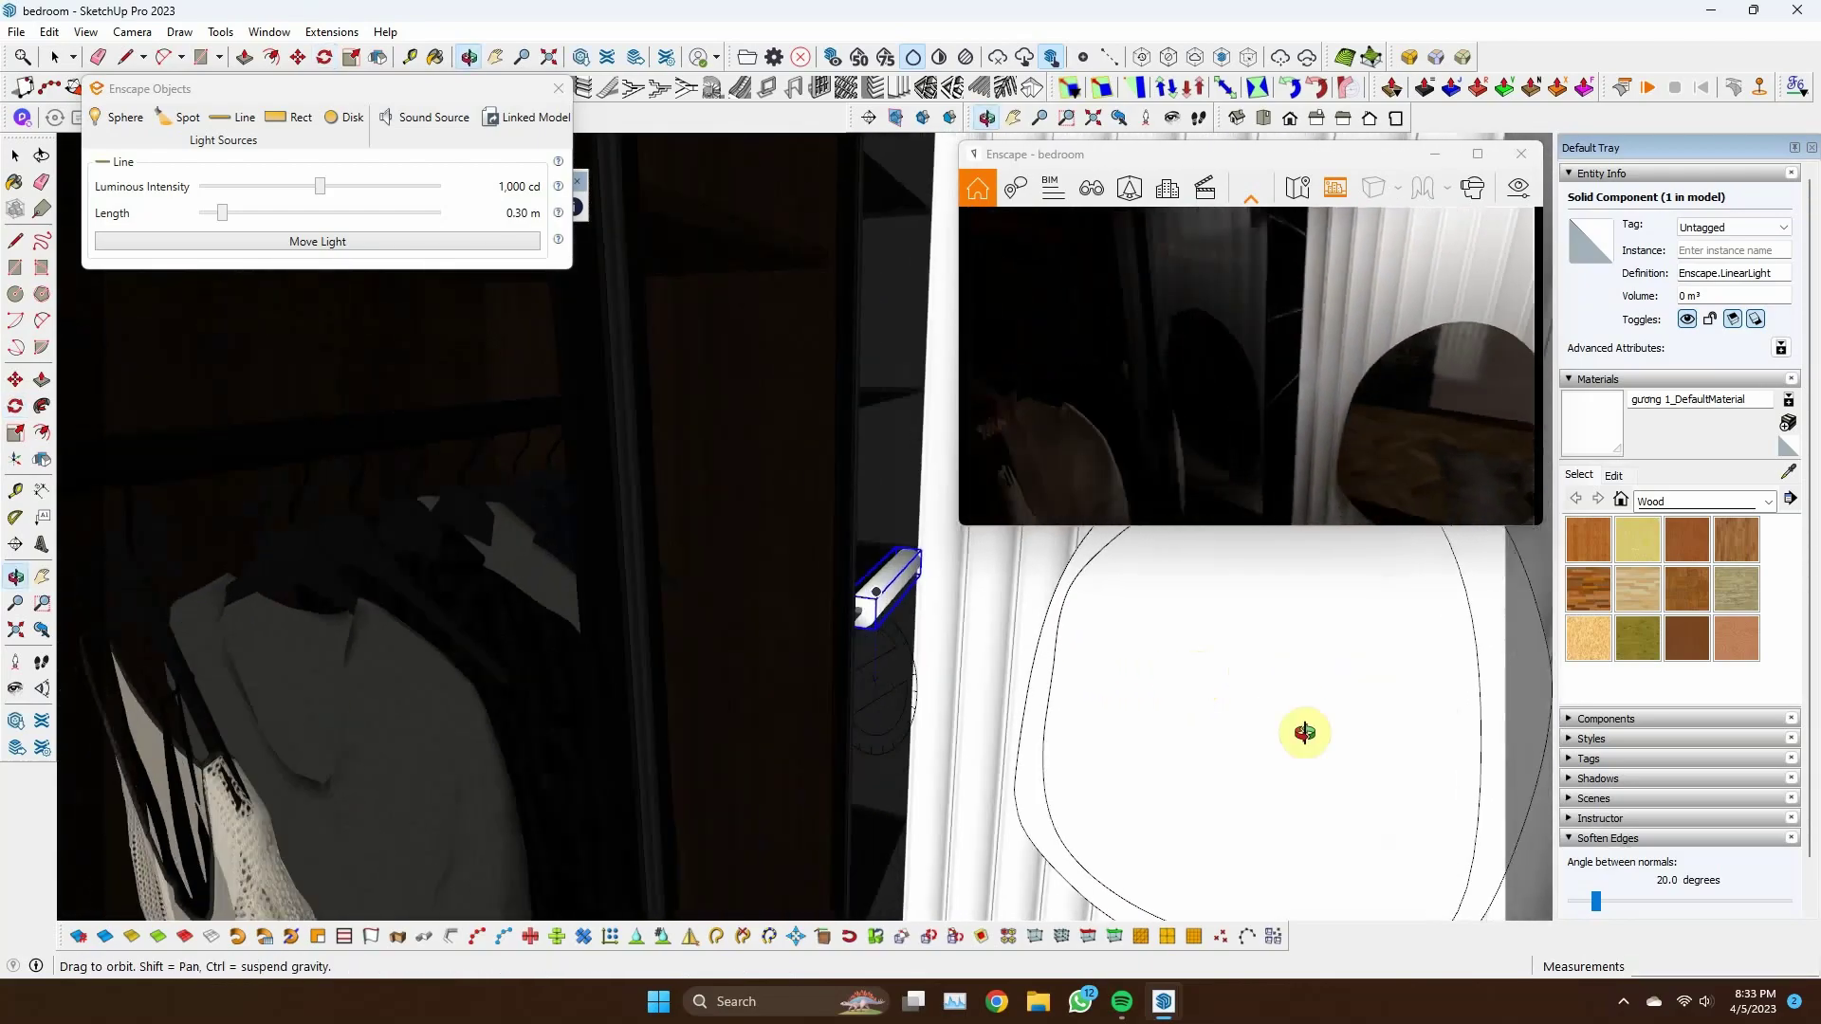
scroll(920, 583, "up", 1)
scroll(920, 580, "up", 3)
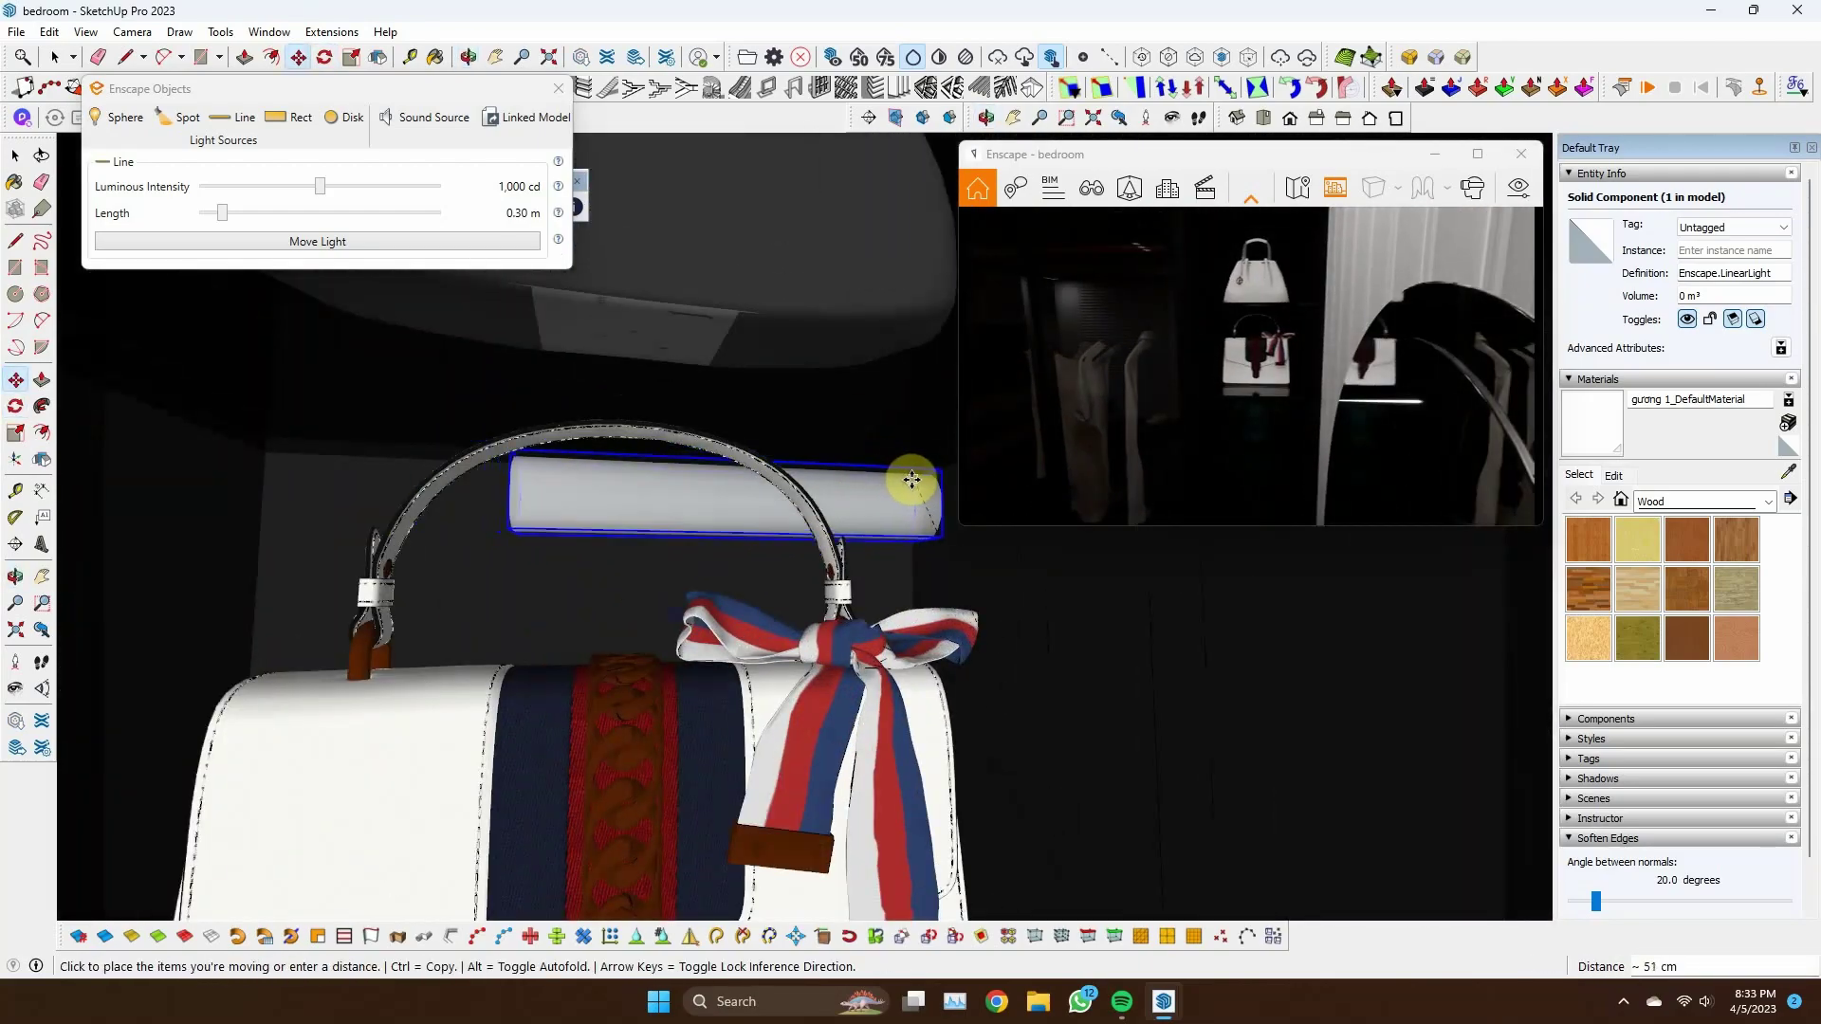
scroll(920, 578, "up", 2)
key("q")
scroll(363, 574, "down", 3)
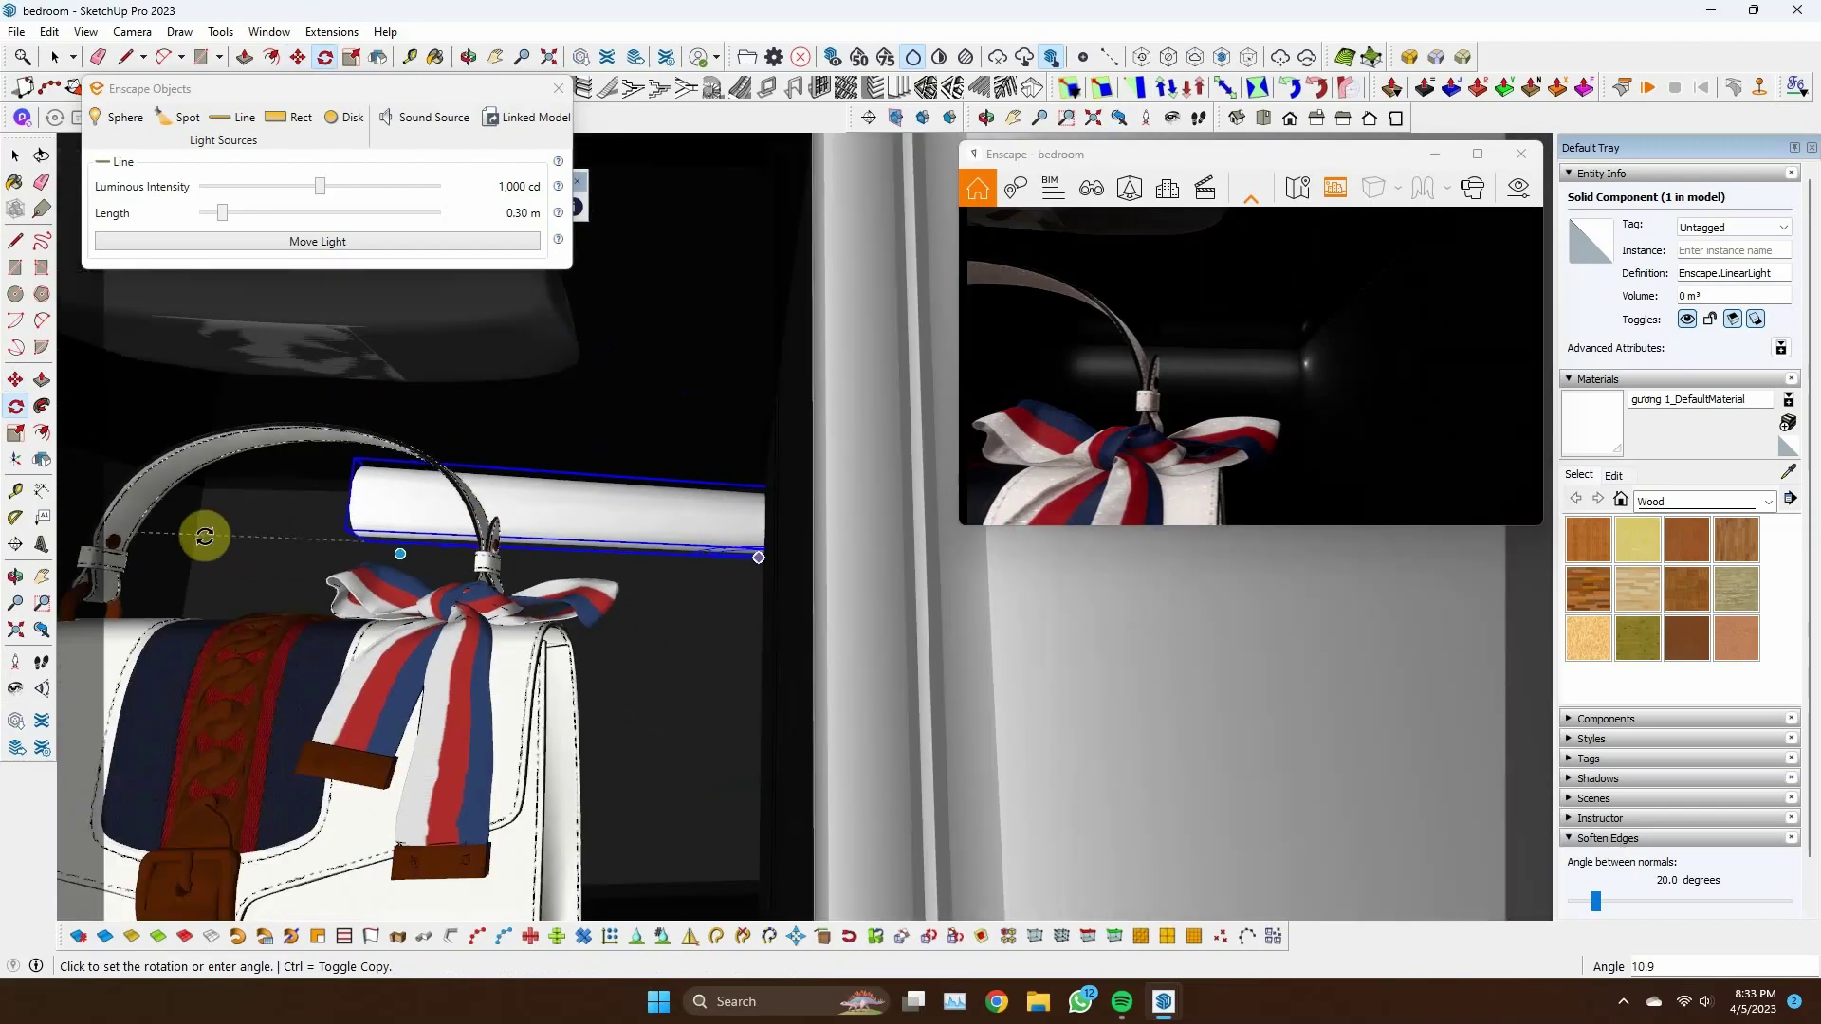
scroll(243, 521, "up", 3)
mouse_move(1006, 584)
middle_mouse_down()
mouse_move(484, 585)
mouse_move(994, 619)
middle_mouse_up()
left_click(508, 602)
middle_click_drag(508, 603, 311, 494)
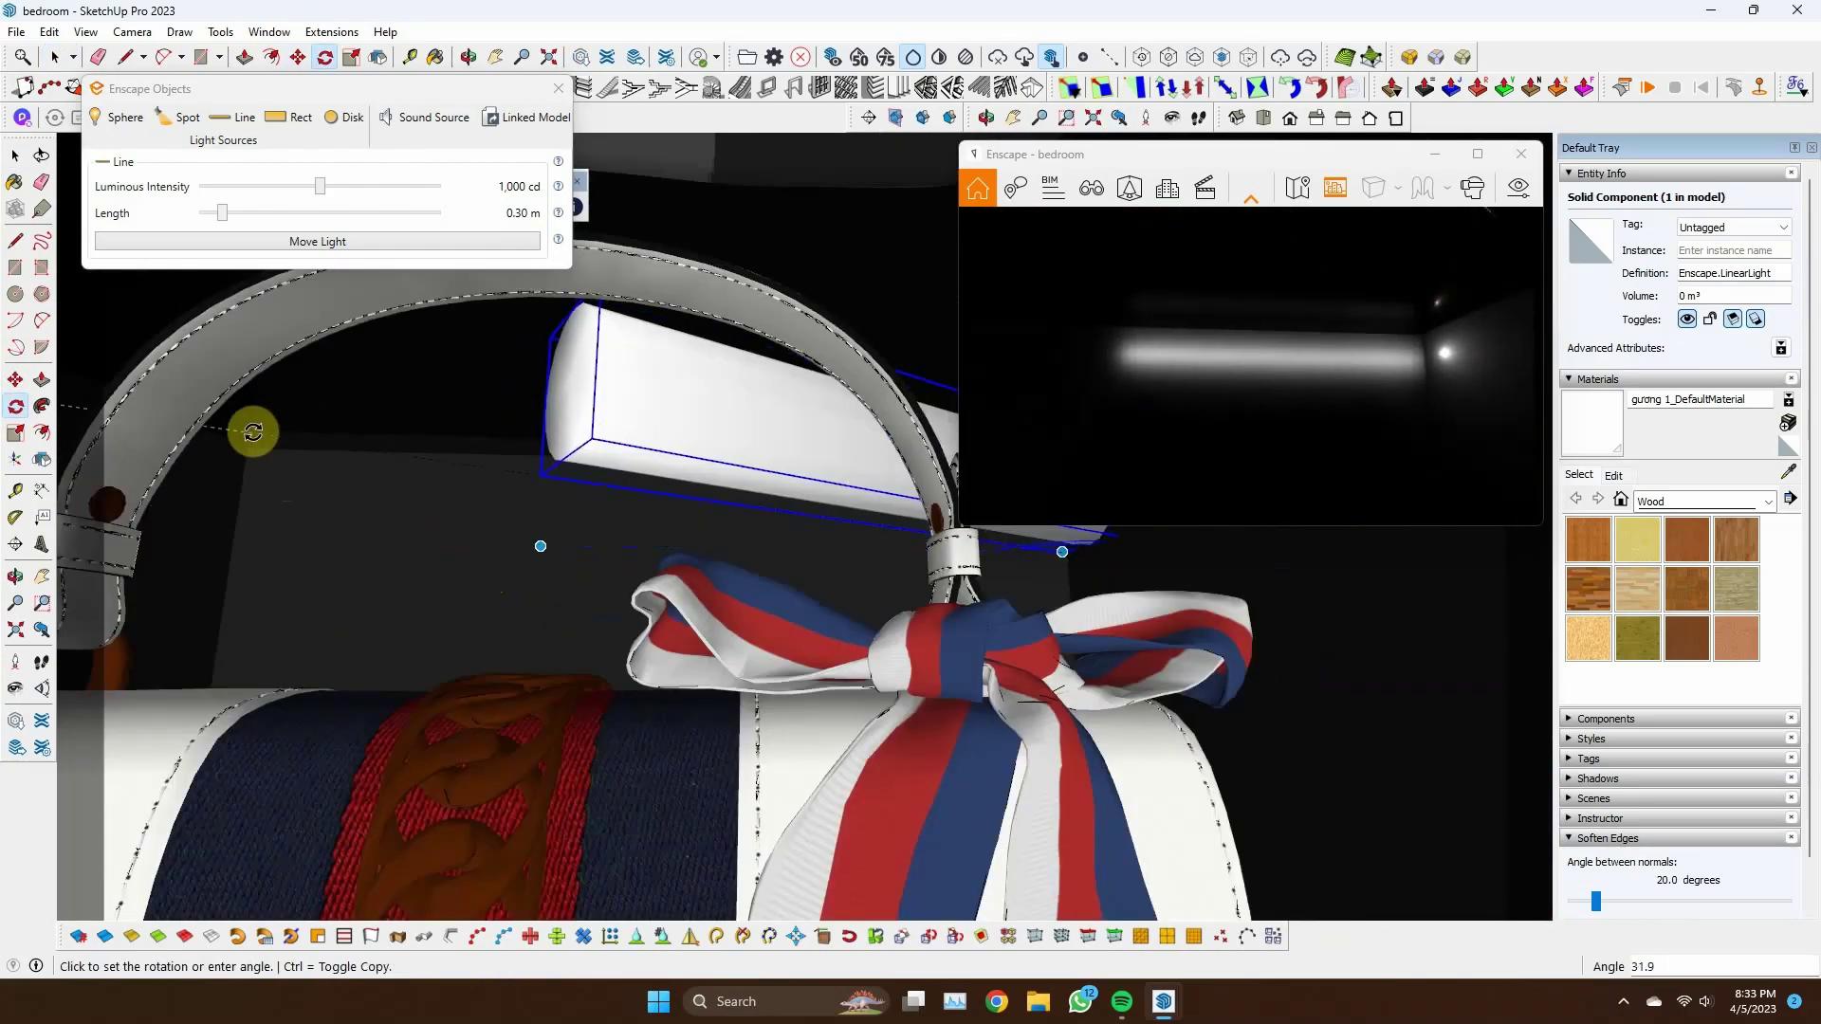
key("Escape")
Paint the light bar with an orange colour
scroll(569, 483, "down", 5)
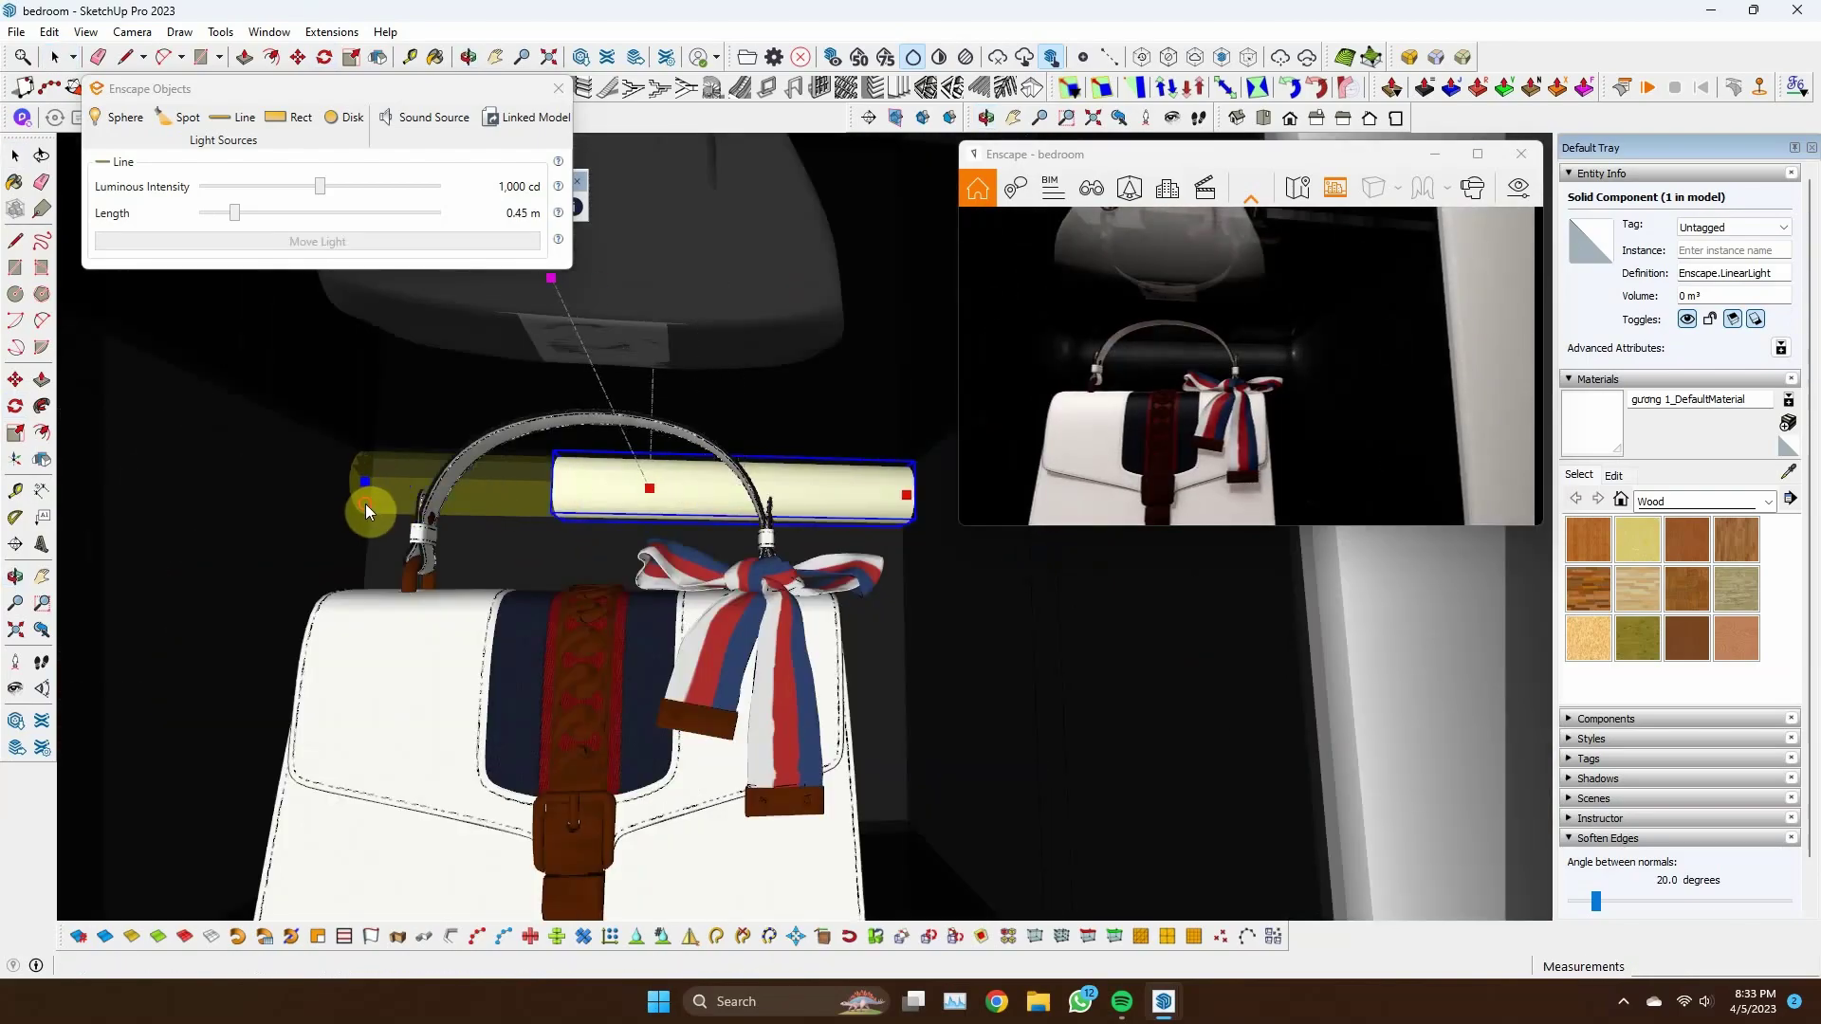
scroll(368, 513, "down", 5)
scroll(745, 487, "down", 3)
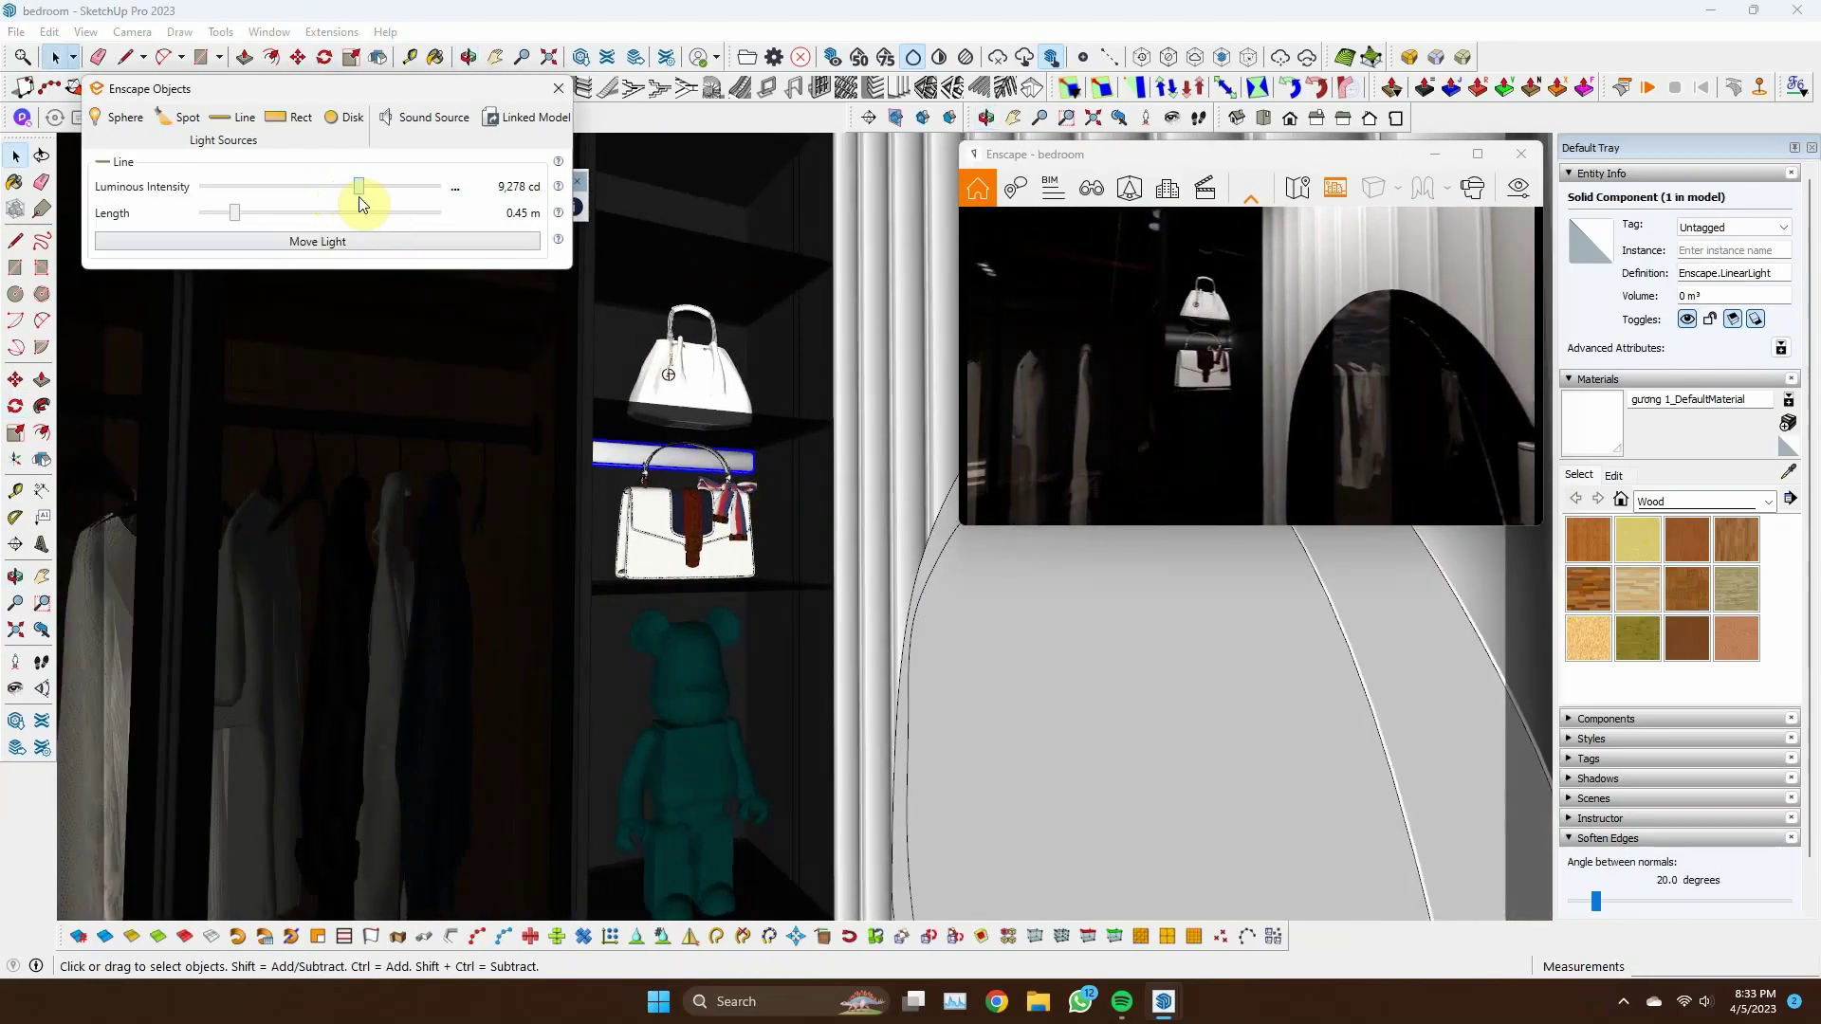
scroll(795, 515, "down", 3)
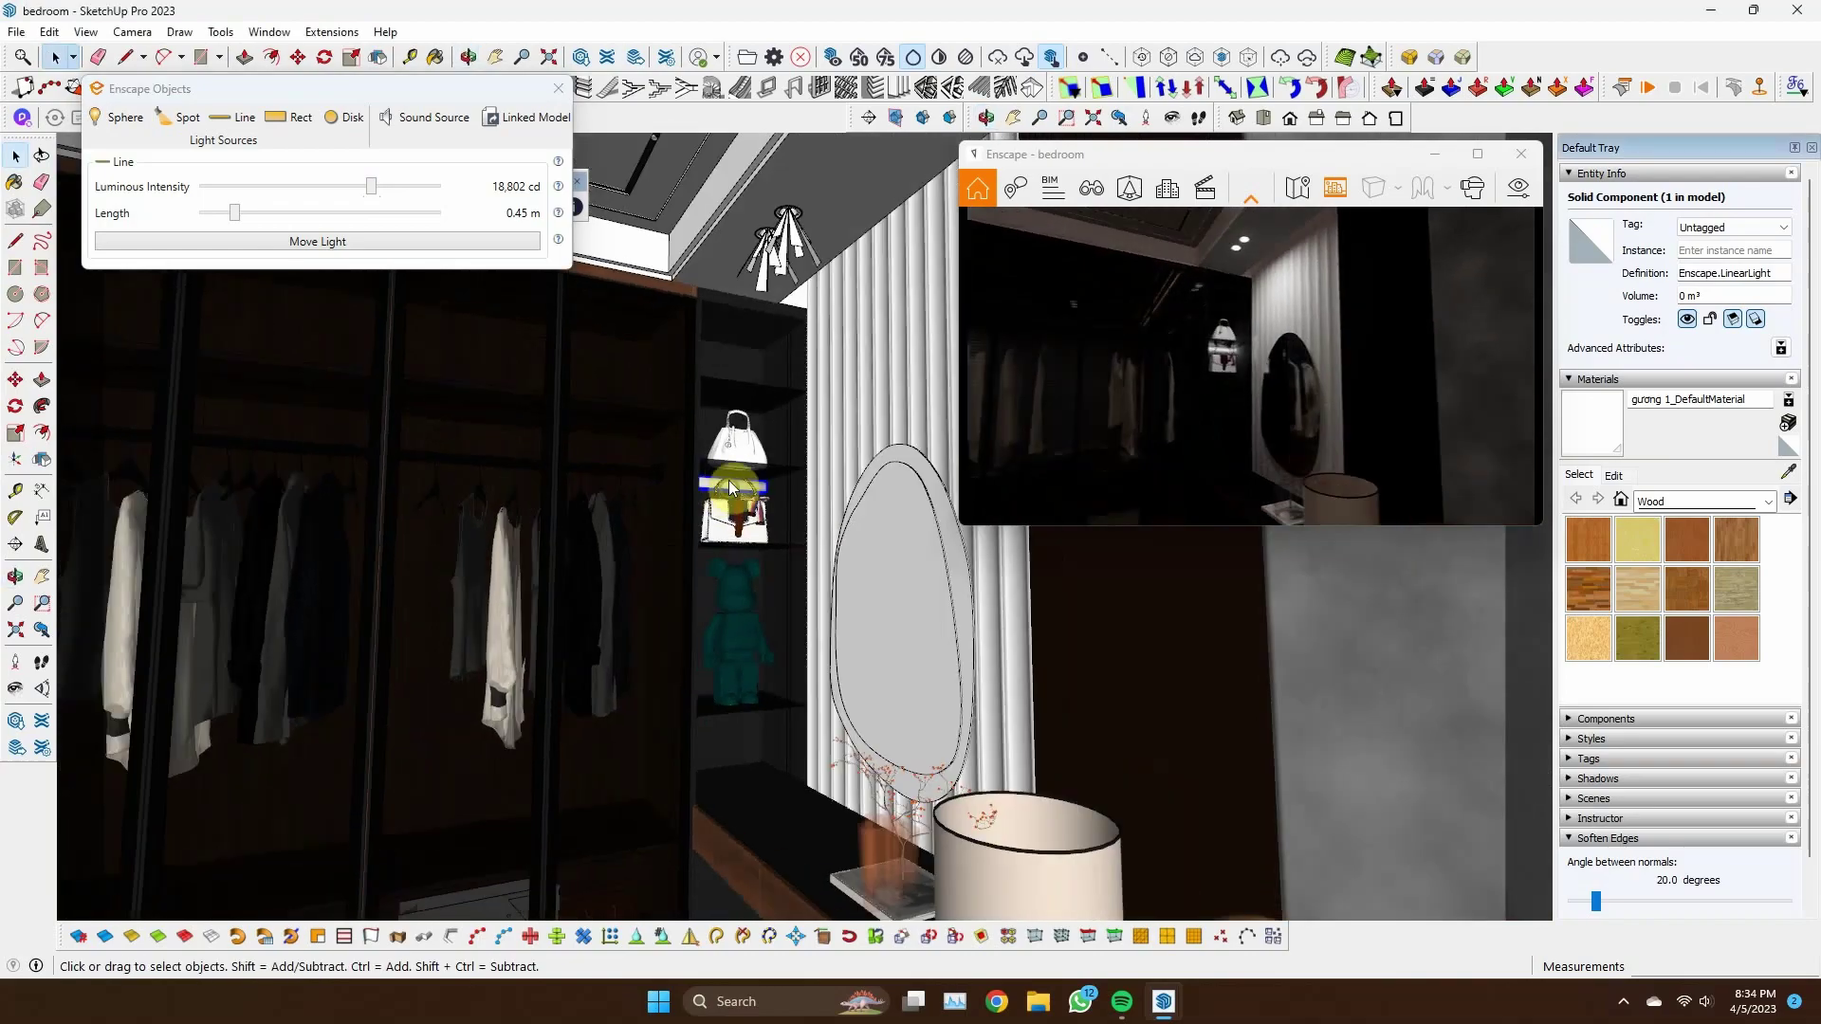
left_click(1687, 521)
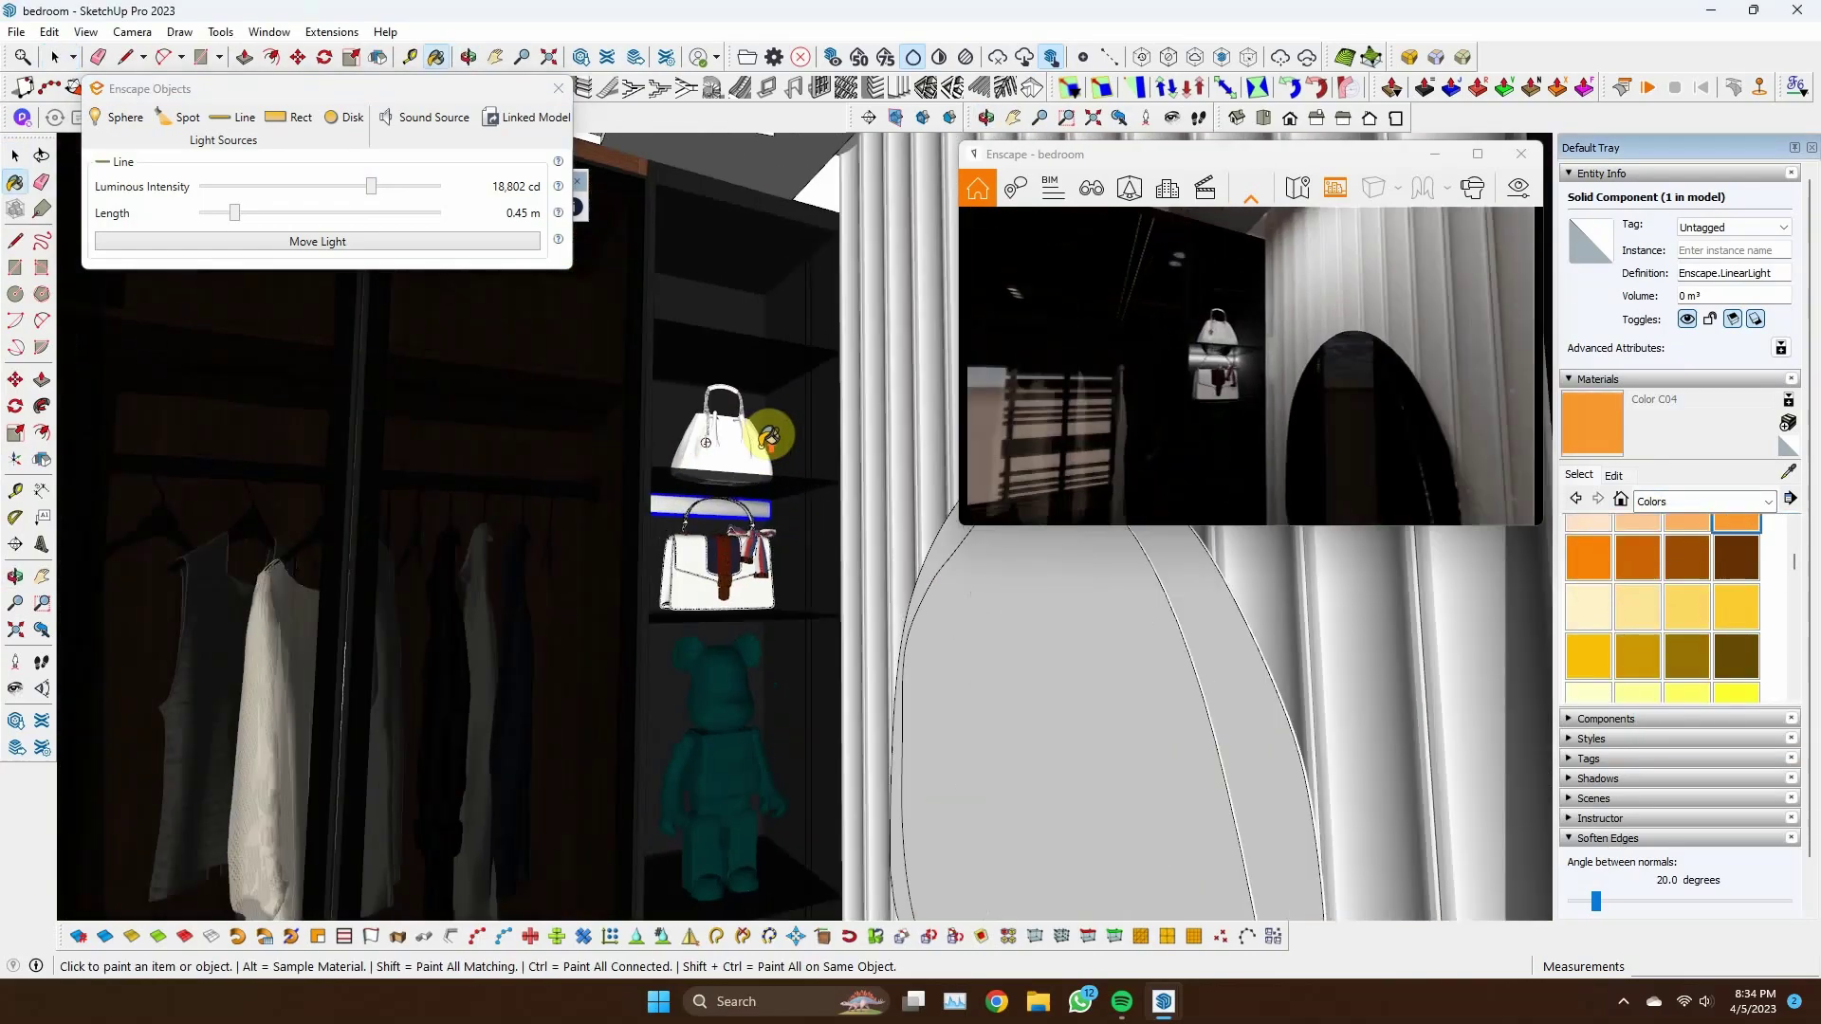
scroll(741, 487, "up", 8)
left_click(741, 487)
scroll(741, 488, "down", 2)
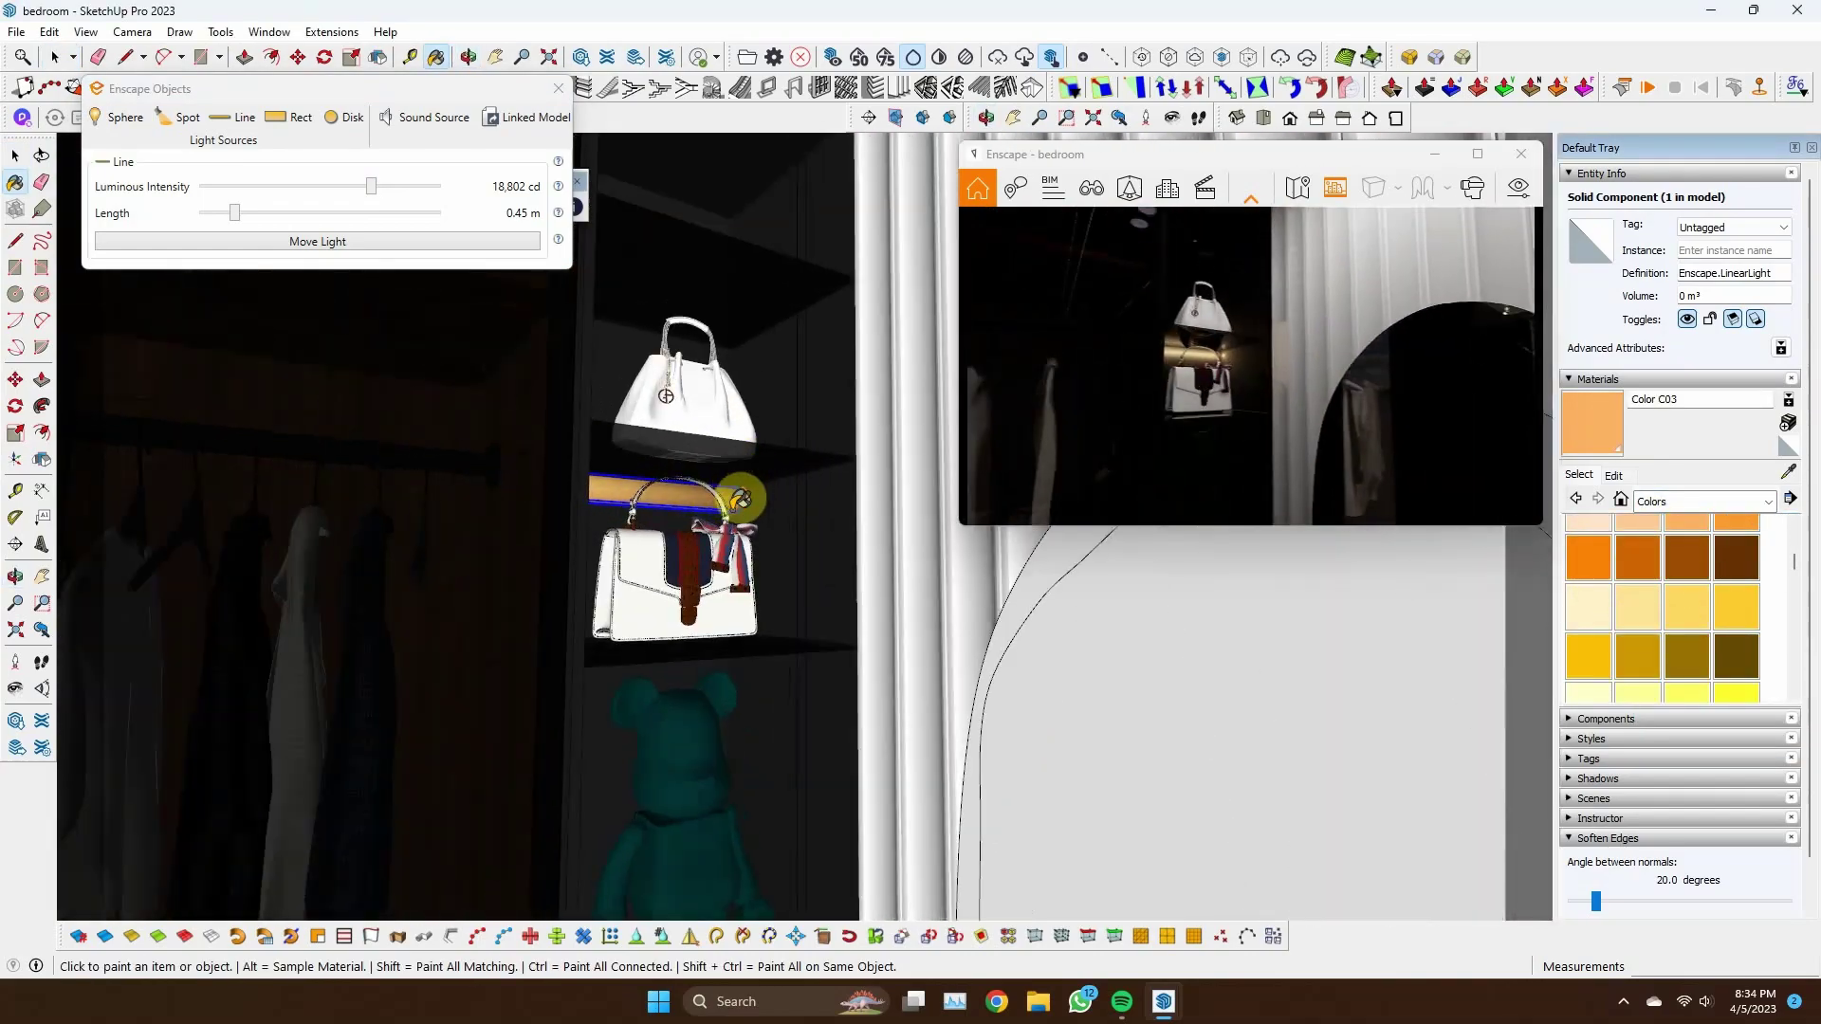
Copy the light bar onto the bear shelf and above the top bags
key("m")
scroll(741, 418, "down", 3)
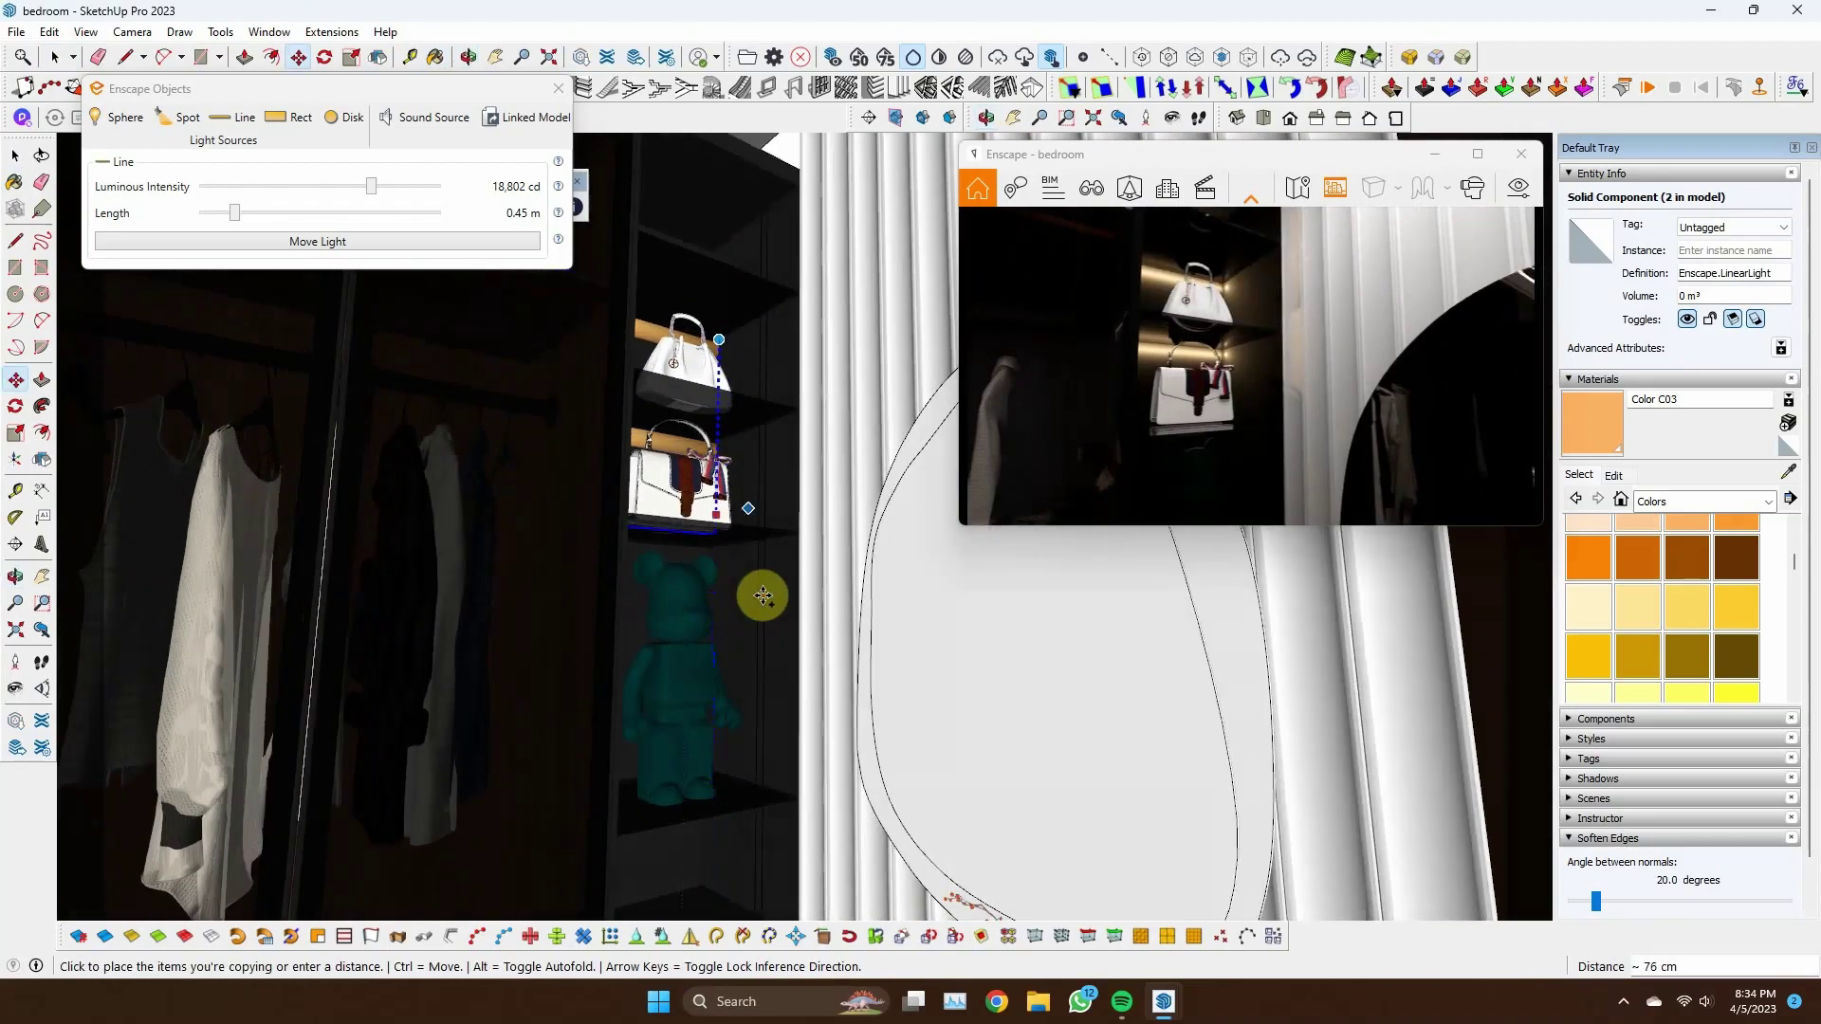
scroll(760, 597, "up", 3)
scroll(761, 305, "down", 3)
scroll(724, 434, "up", 3)
left_click(727, 376)
middle_click_drag(728, 376, 724, 678)
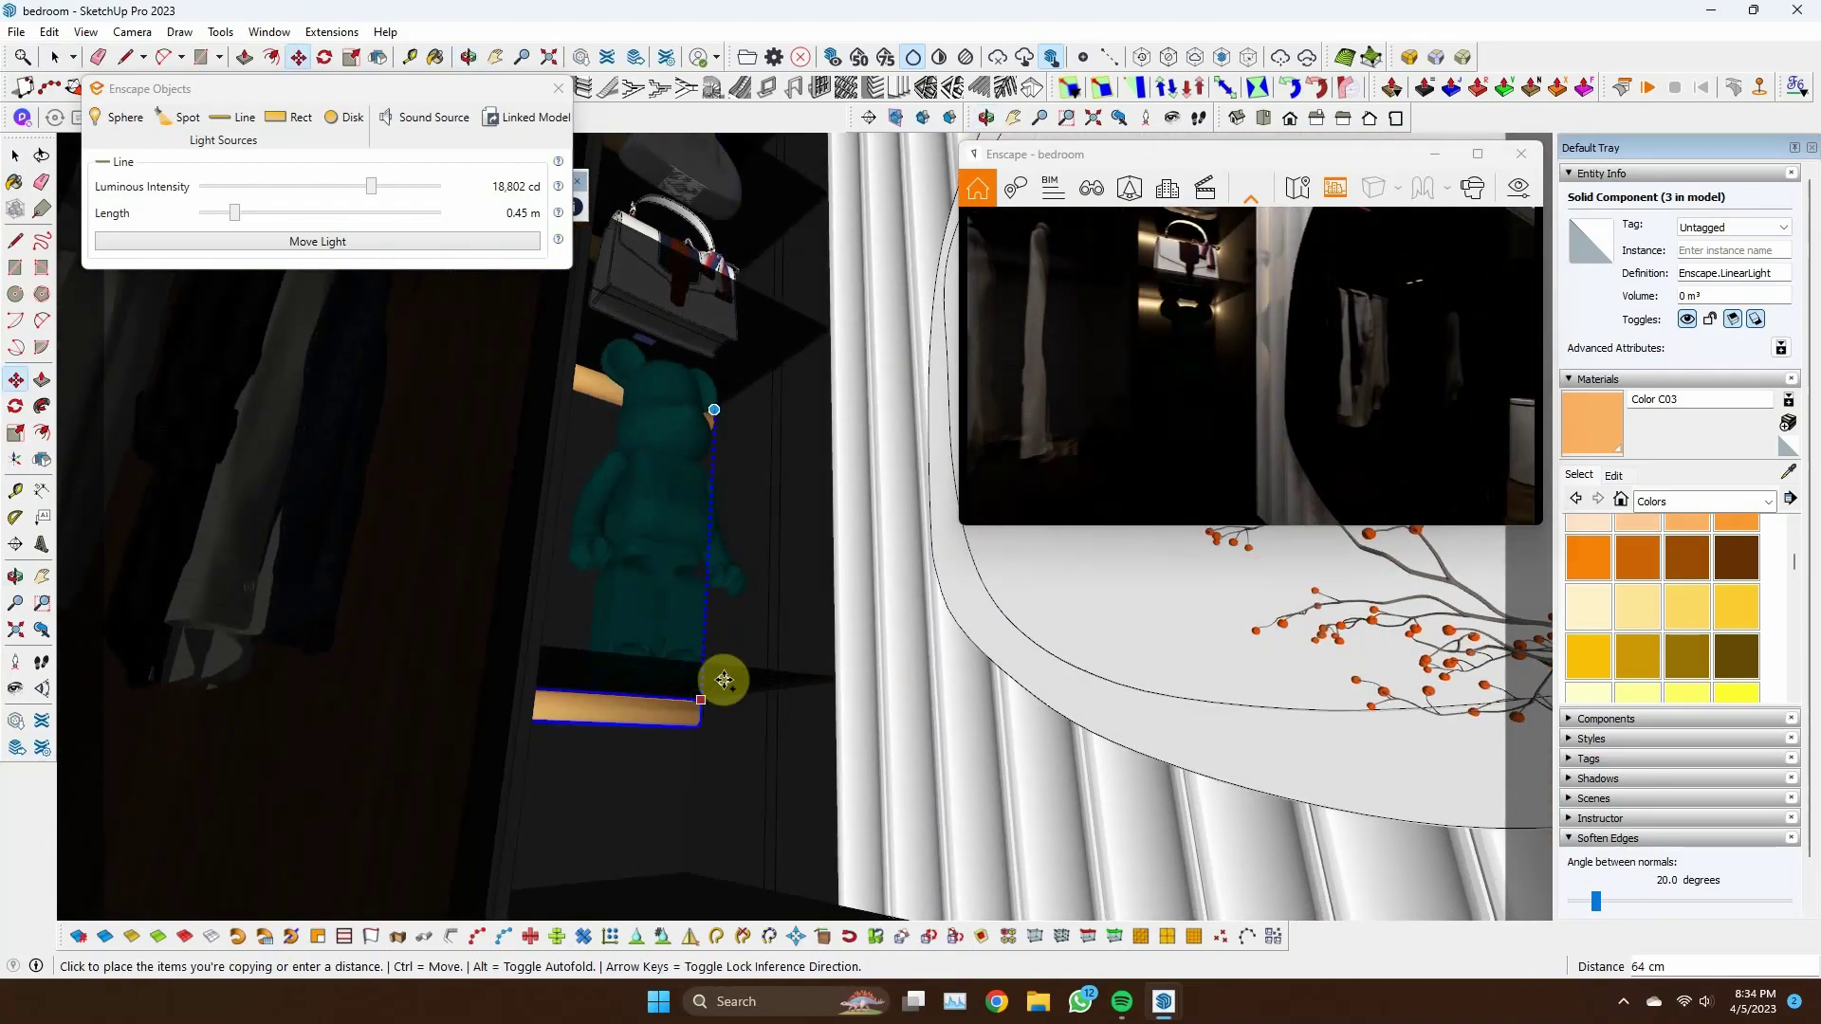
scroll(724, 316, "up", 3)
left_click(724, 316)
key("space")
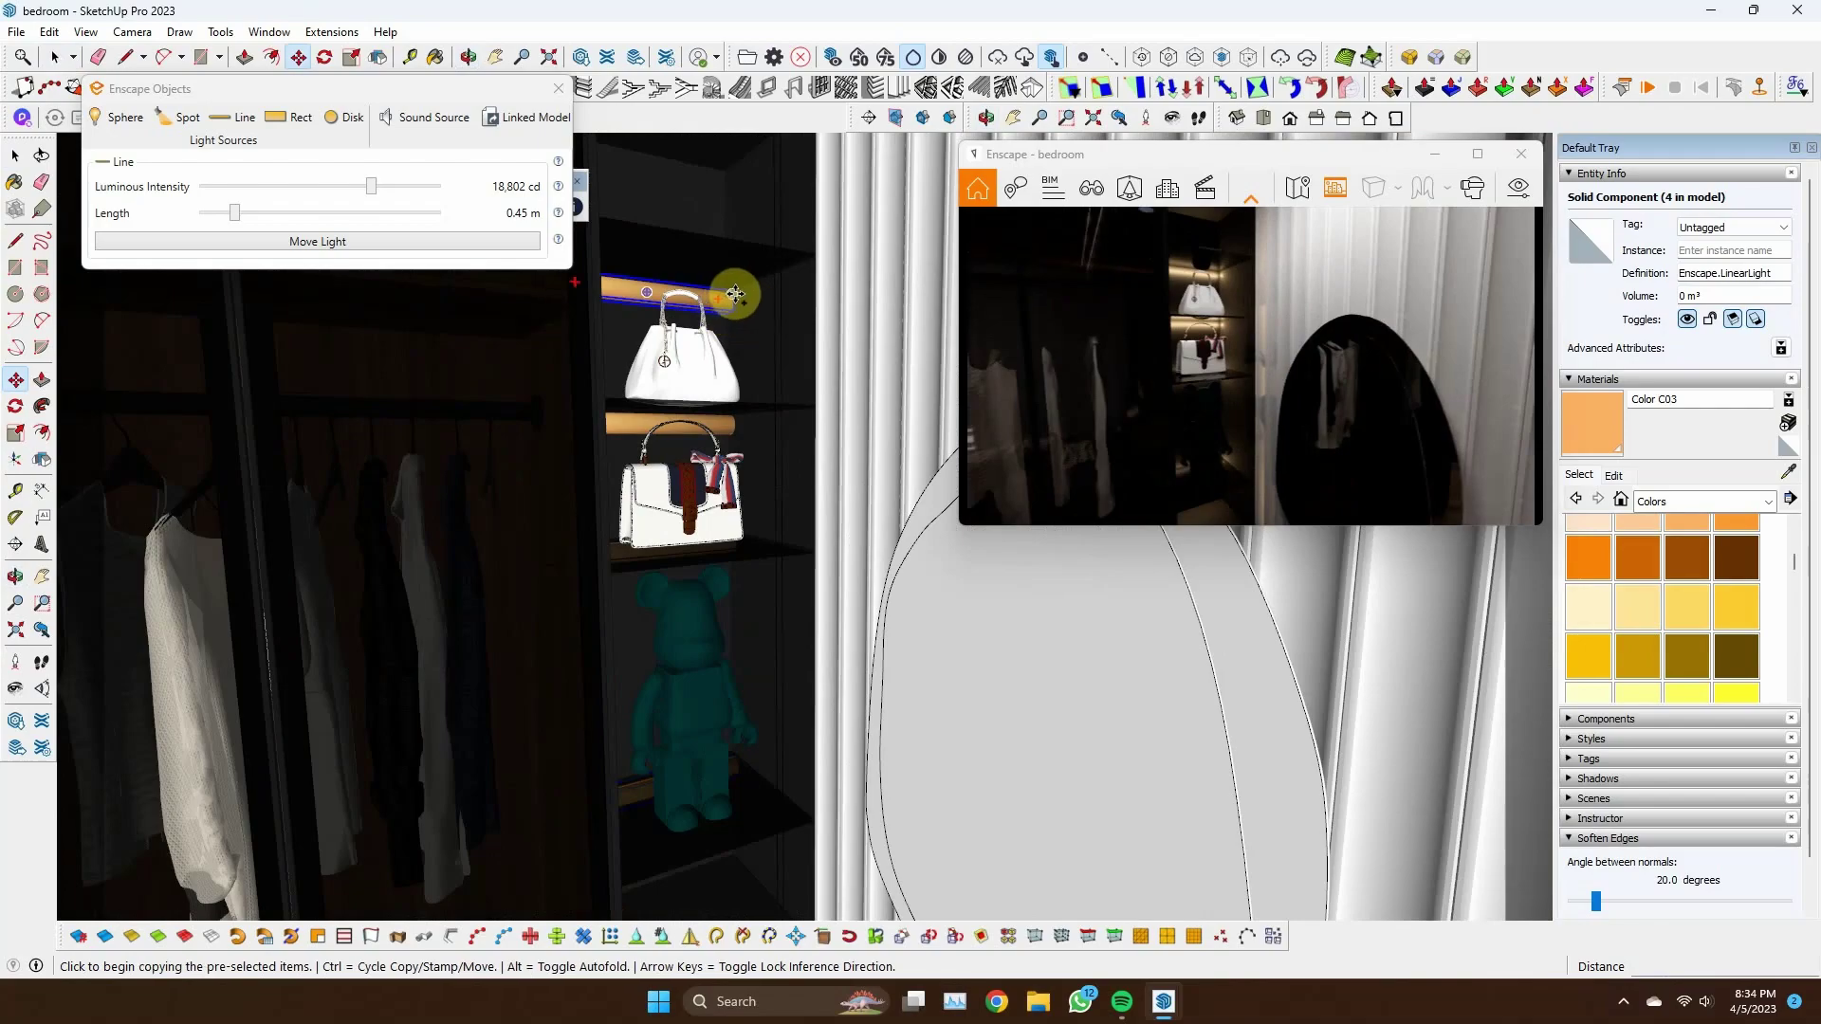
left_click(736, 295)
scroll(698, 244, "down", 5)
Select the chandelier light and orbit to face the bed straight on
middle_click_drag(783, 454, 749, 543)
key("space")
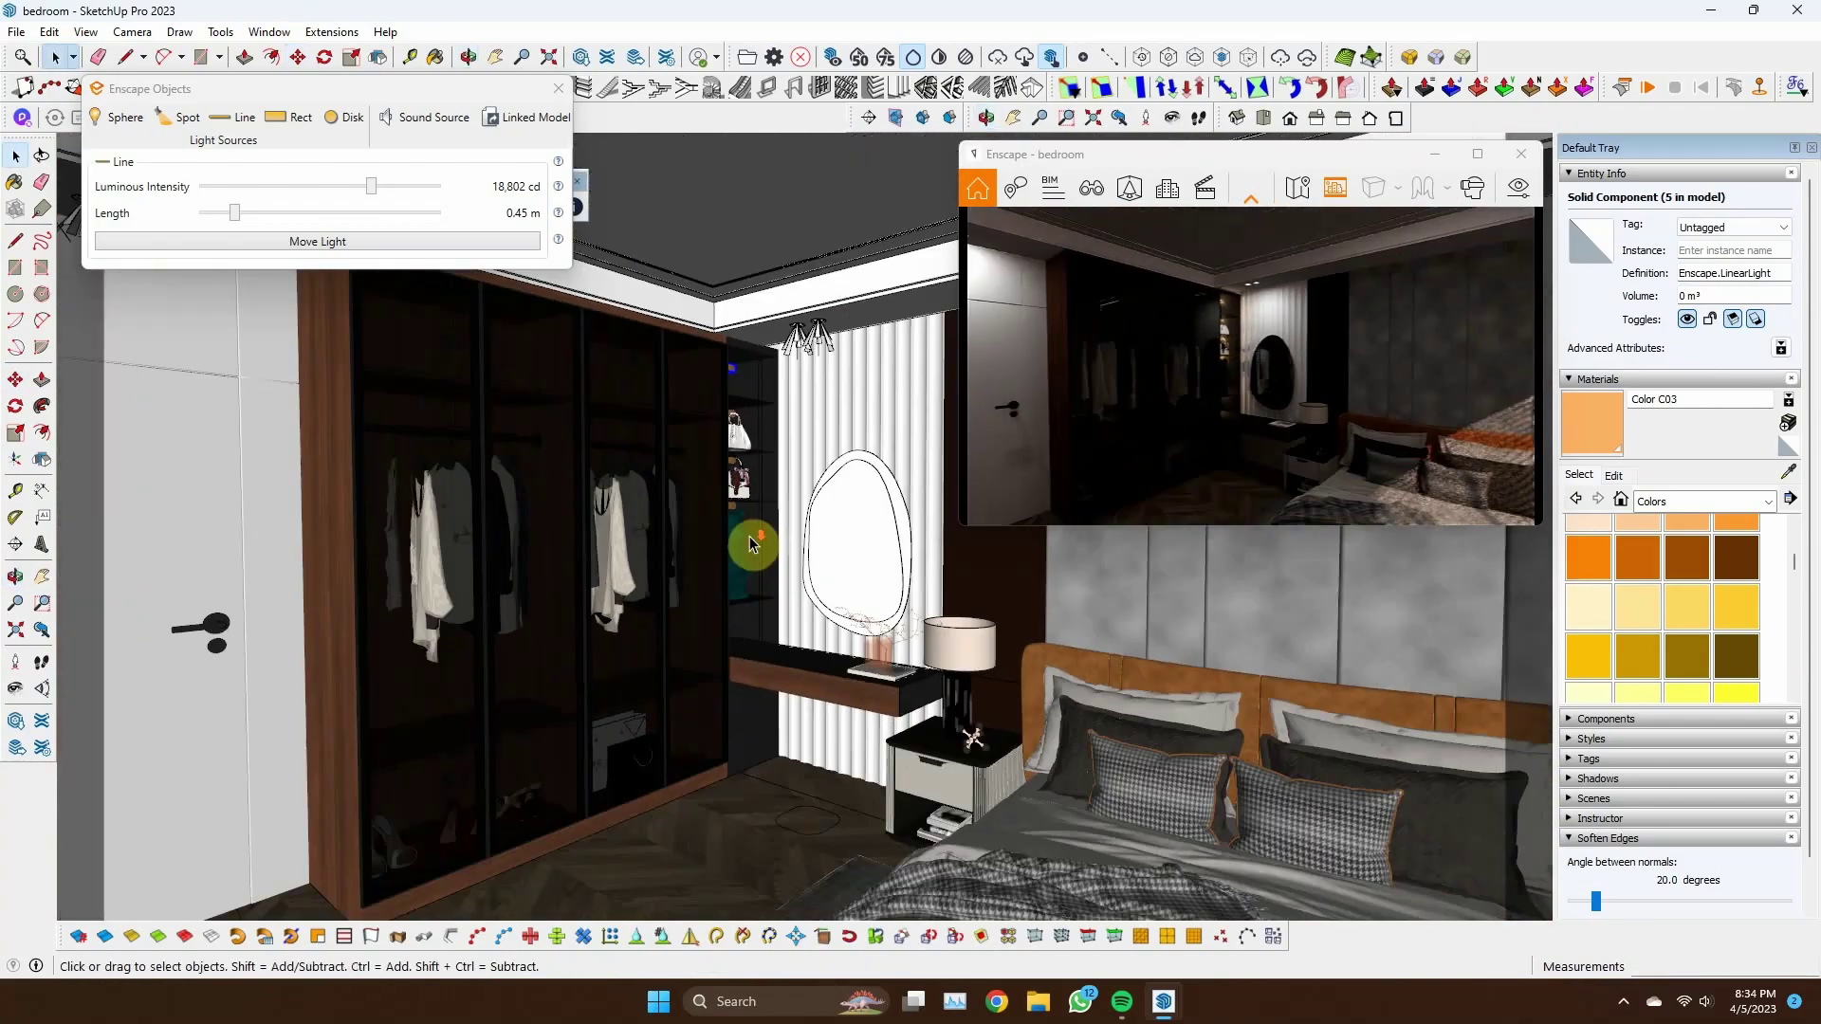
scroll(811, 347, "up", 3)
left_click(818, 354)
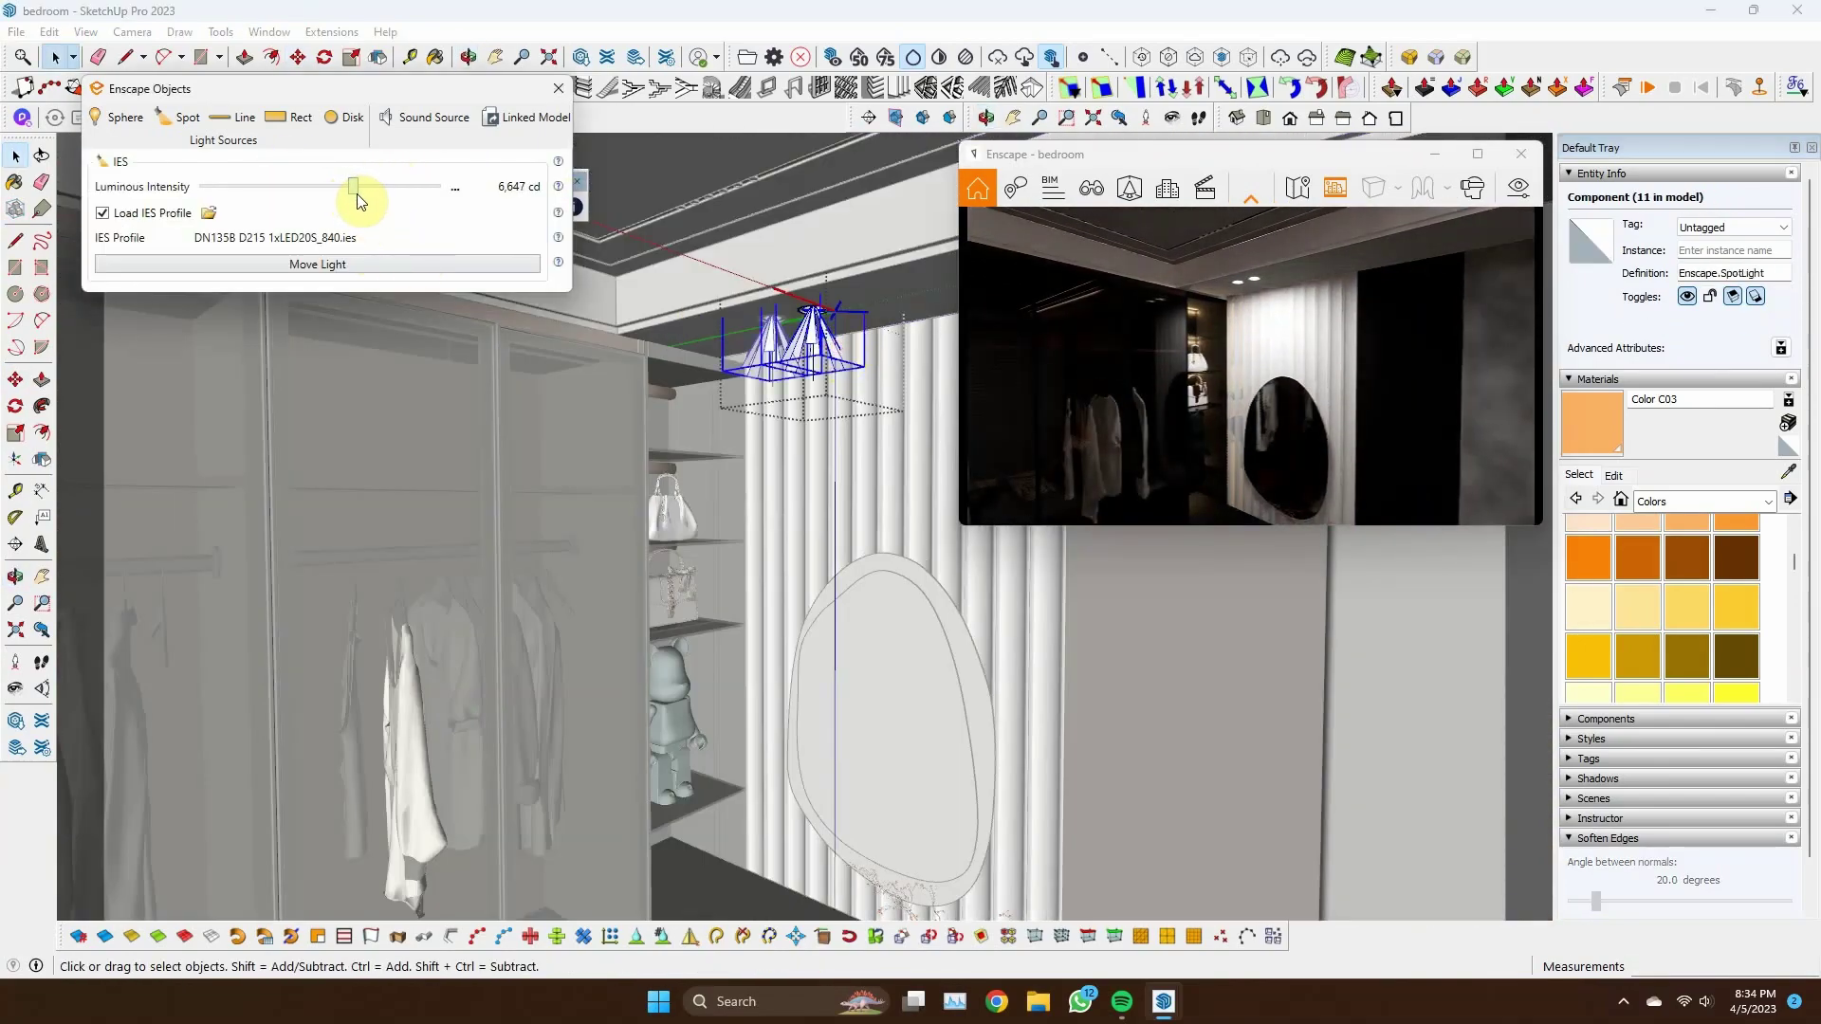
scroll(772, 662, "down", 4)
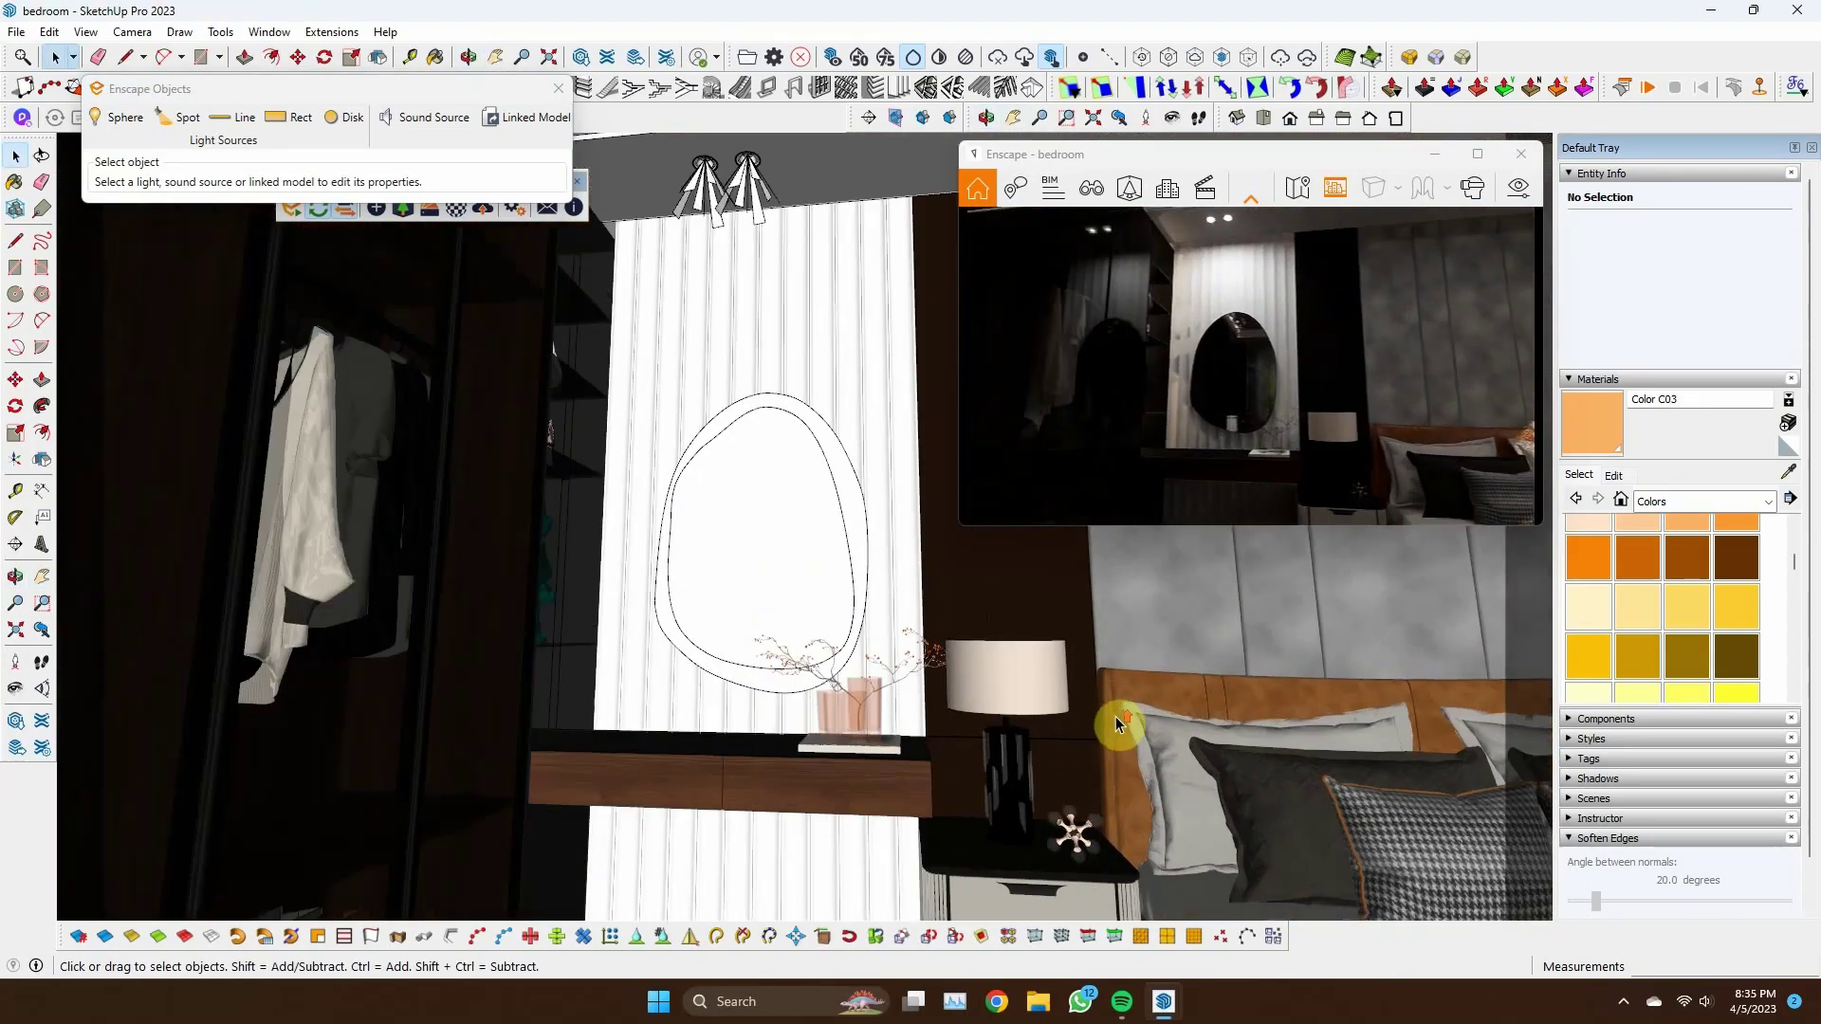
middle_click_drag(874, 580, 1128, 742)
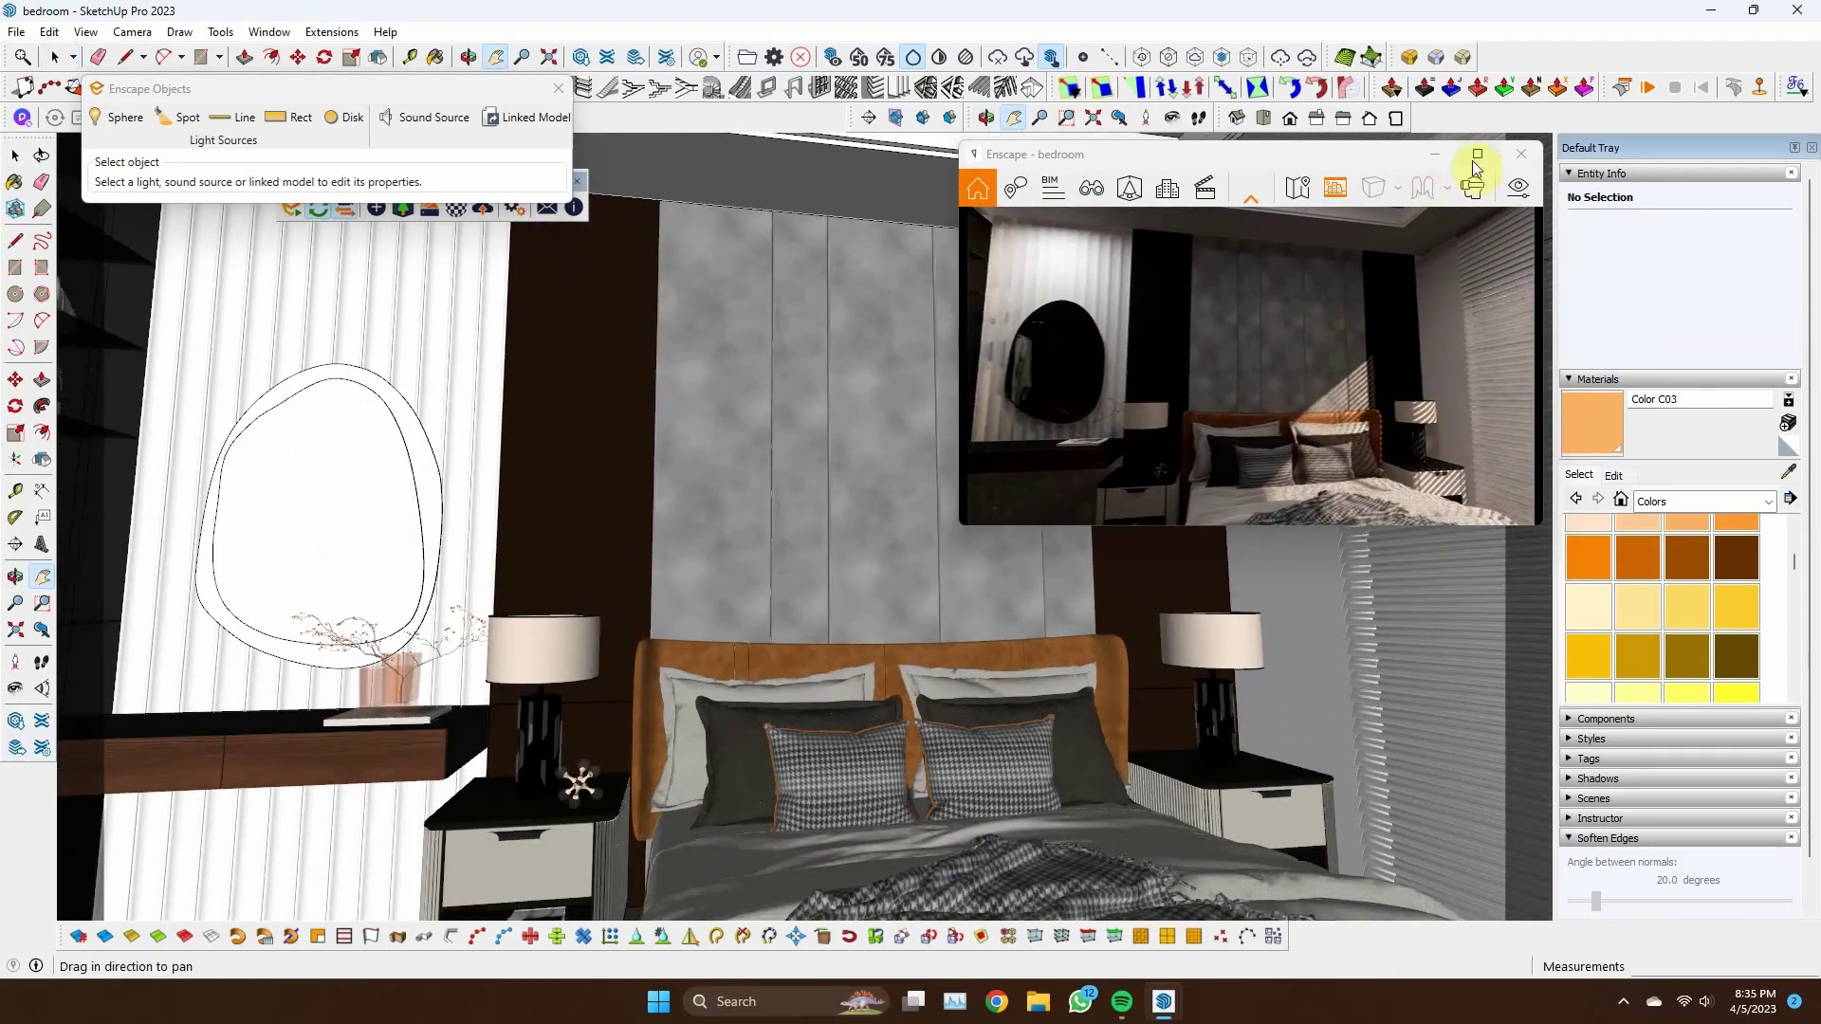
In full-screen Enscape, set shadow sharpness 0%, artificial light 110%, ambient 100%, then check Sky and Output
left_click(1477, 155)
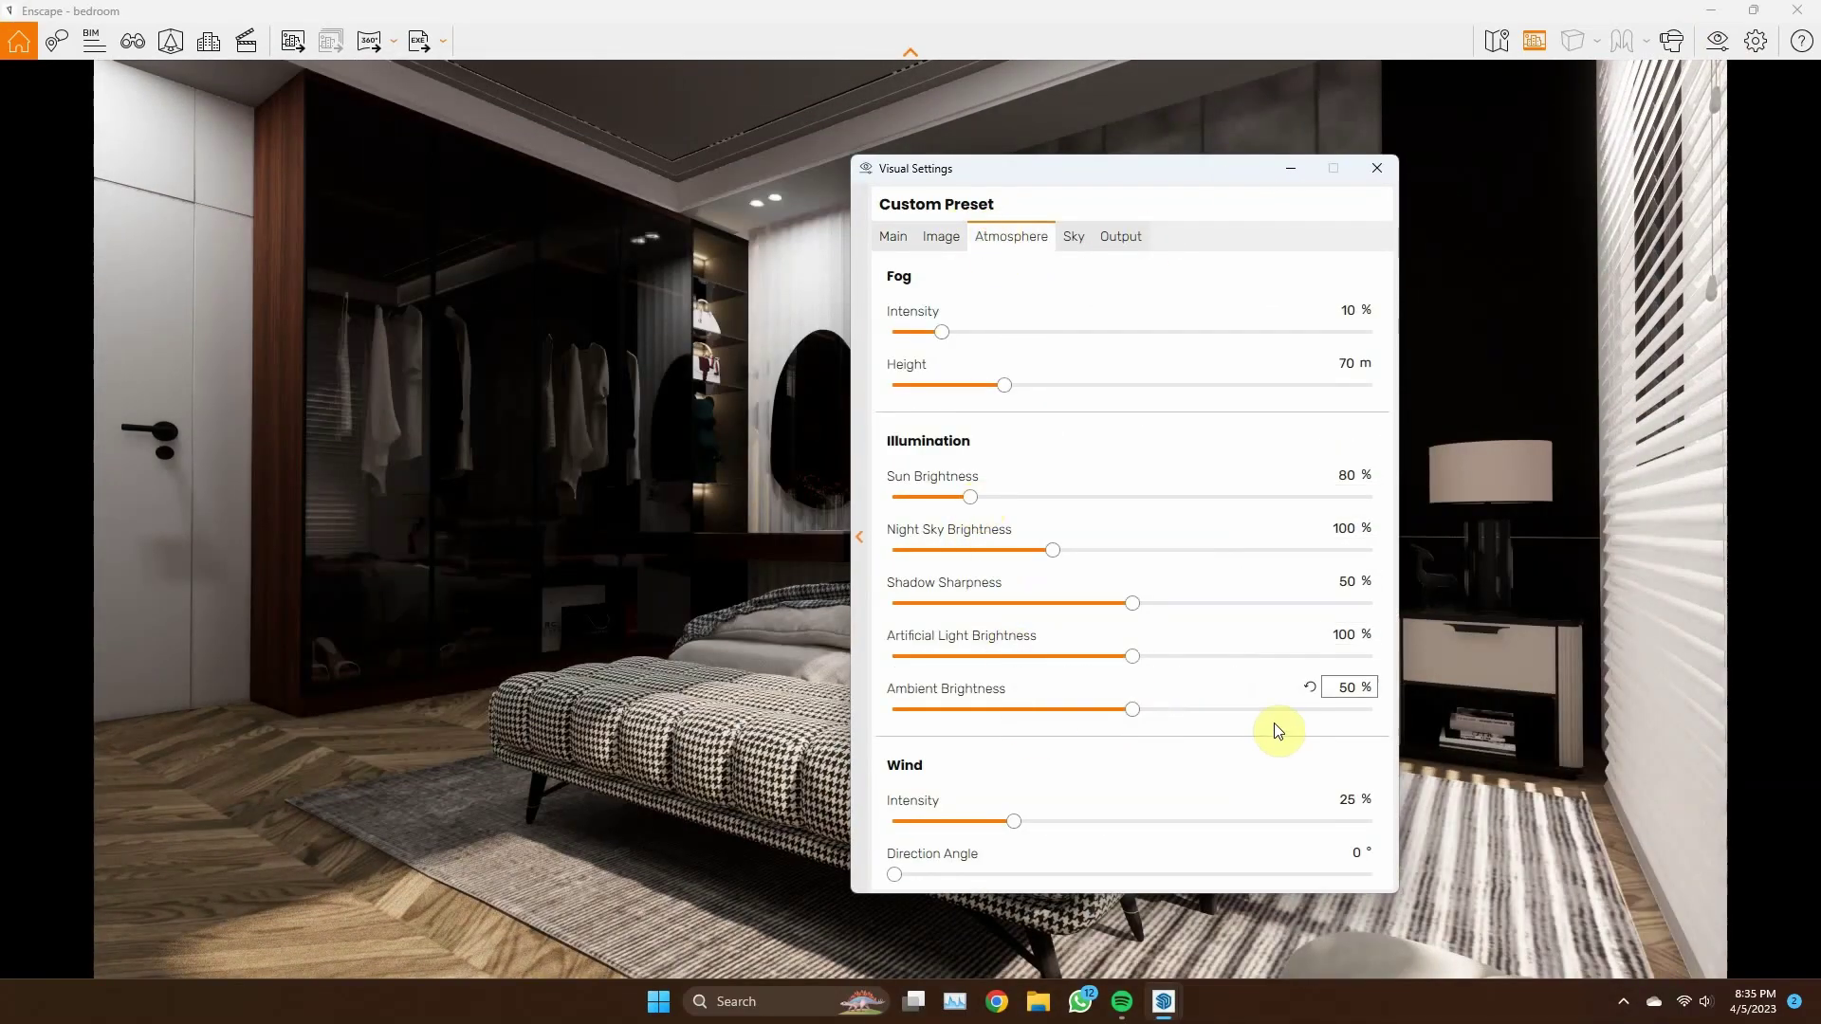
left_click(1243, 709)
left_click_drag(1139, 656, 1156, 656)
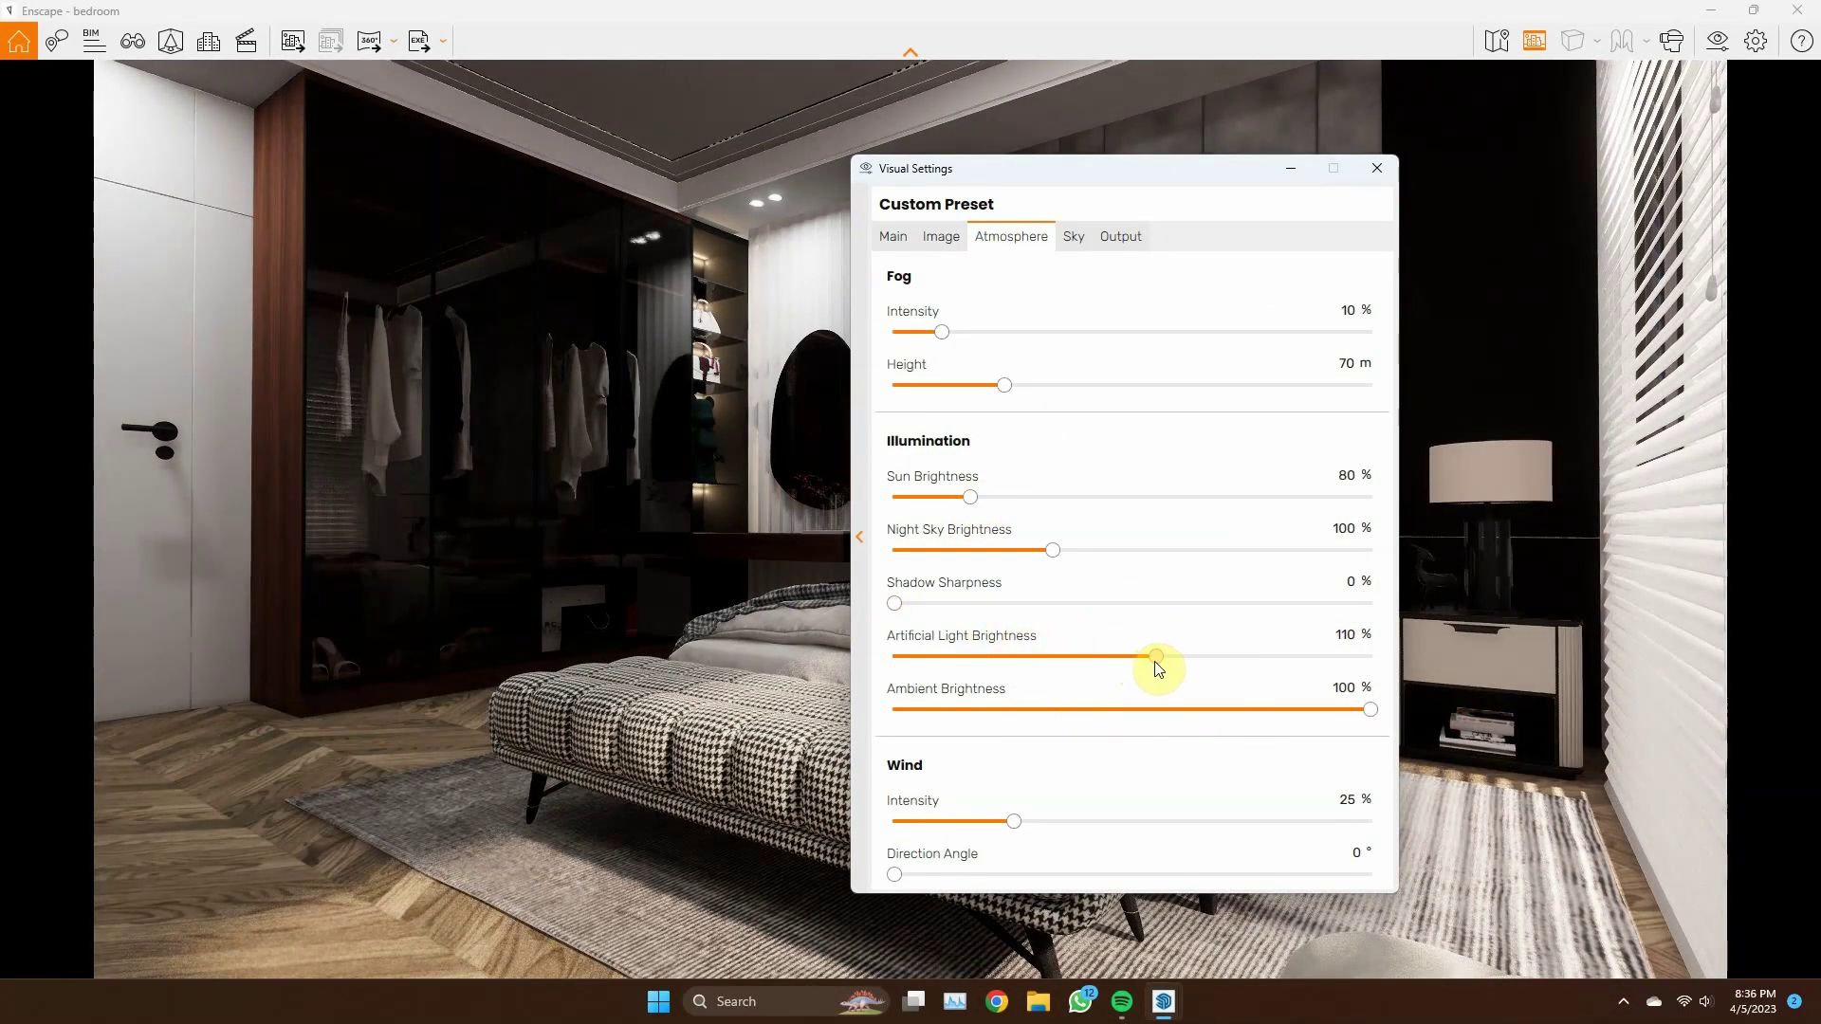
left_click(952, 315)
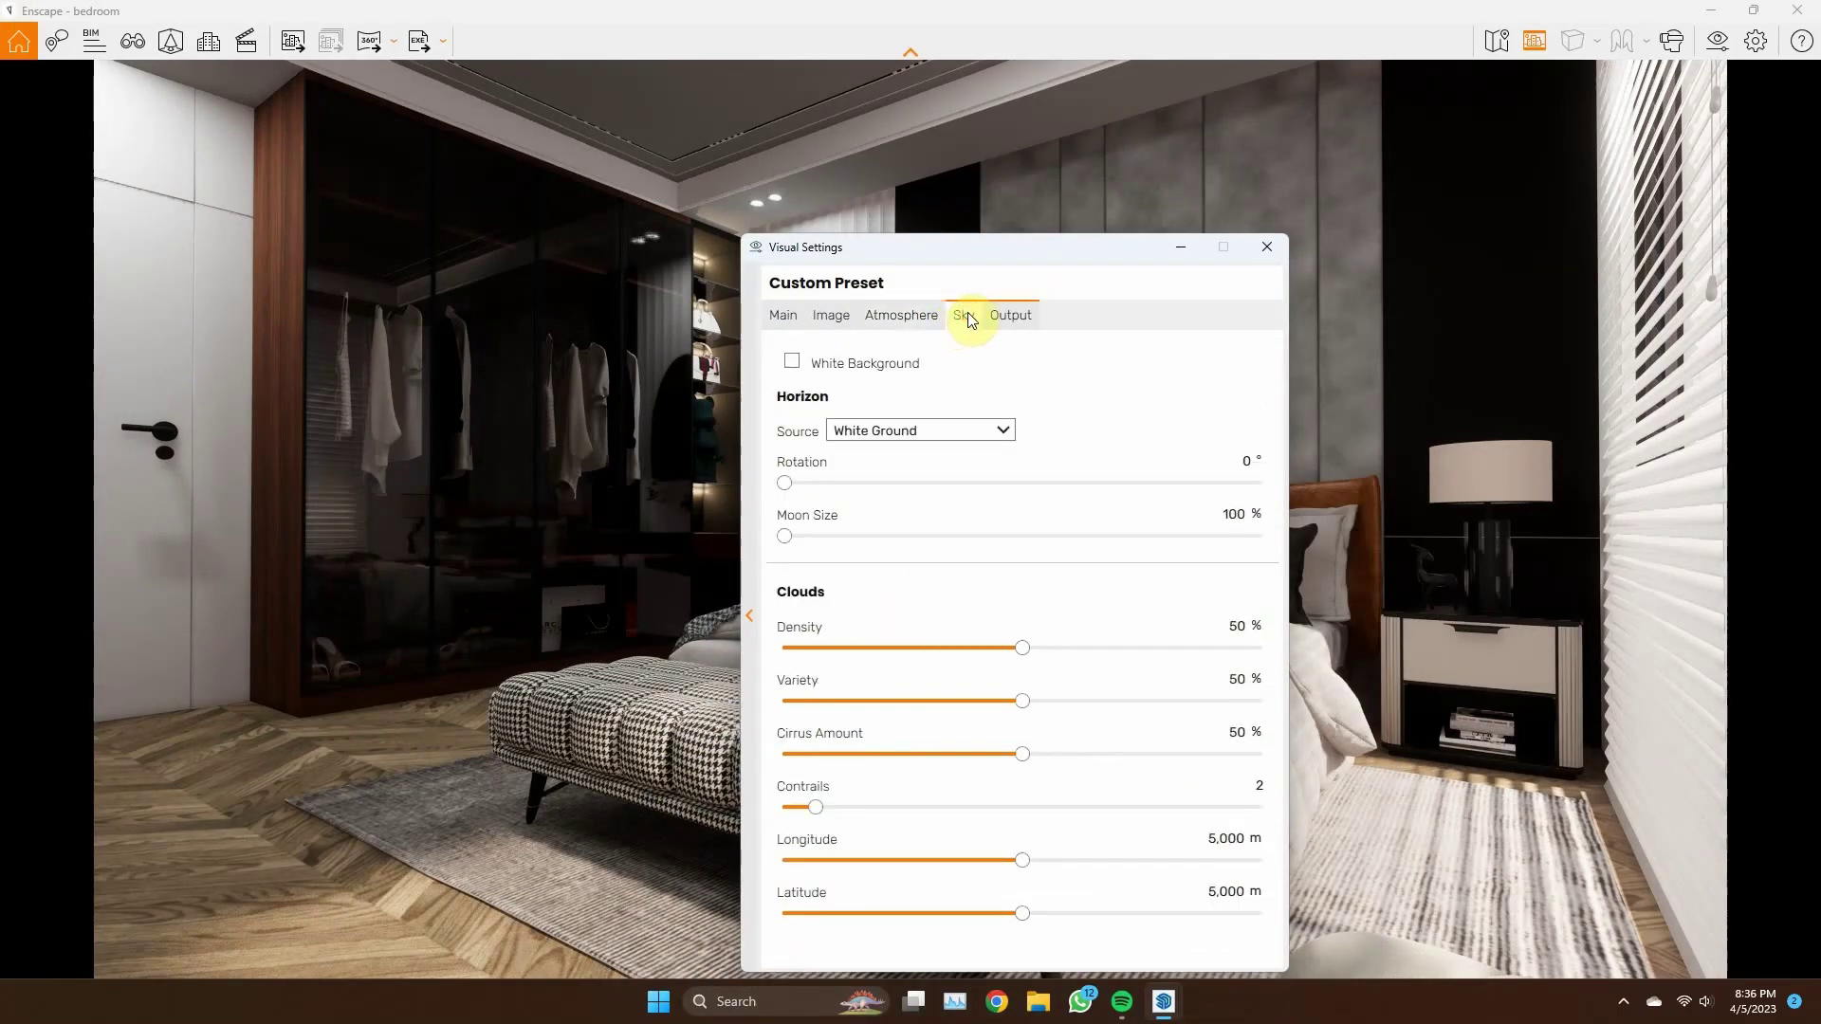
left_click(1010, 315)
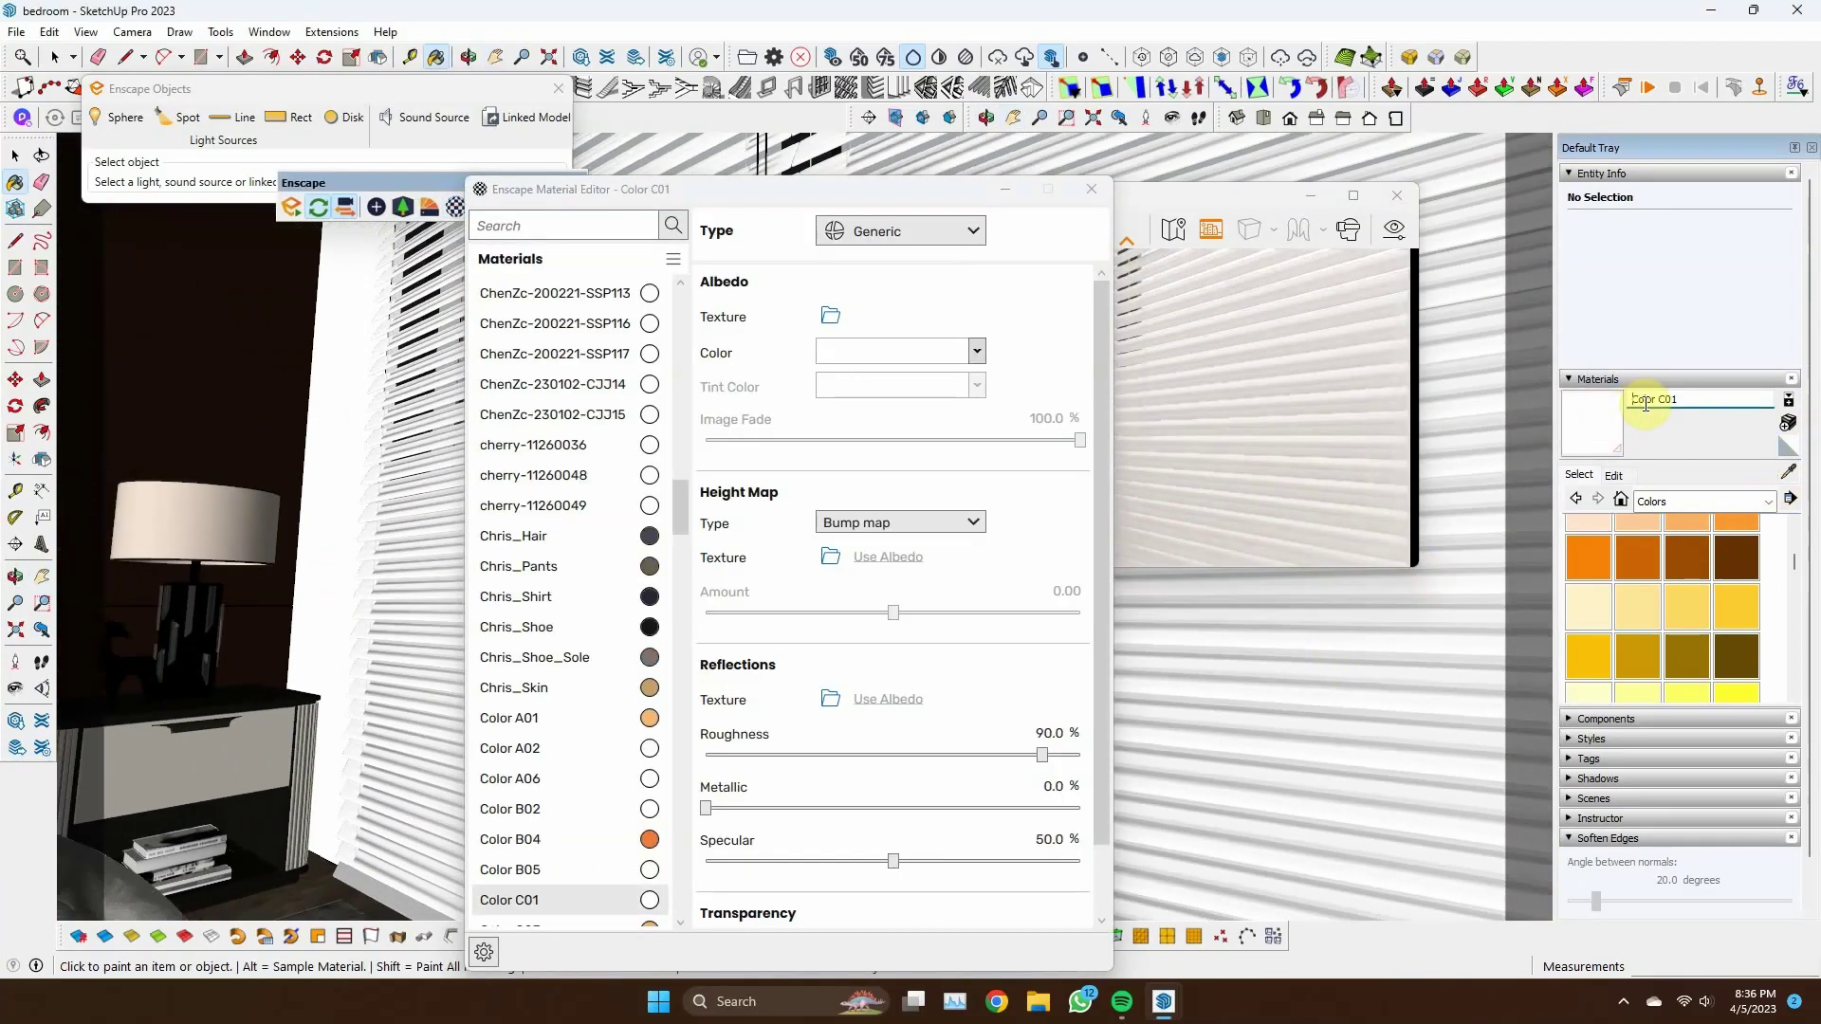
Preview Velour 02 and Leather 03 Padded on the wall, then replace Color L11 with Velour 01
left_click(1098, 204)
middle_click_drag(1264, 756, 1189, 762)
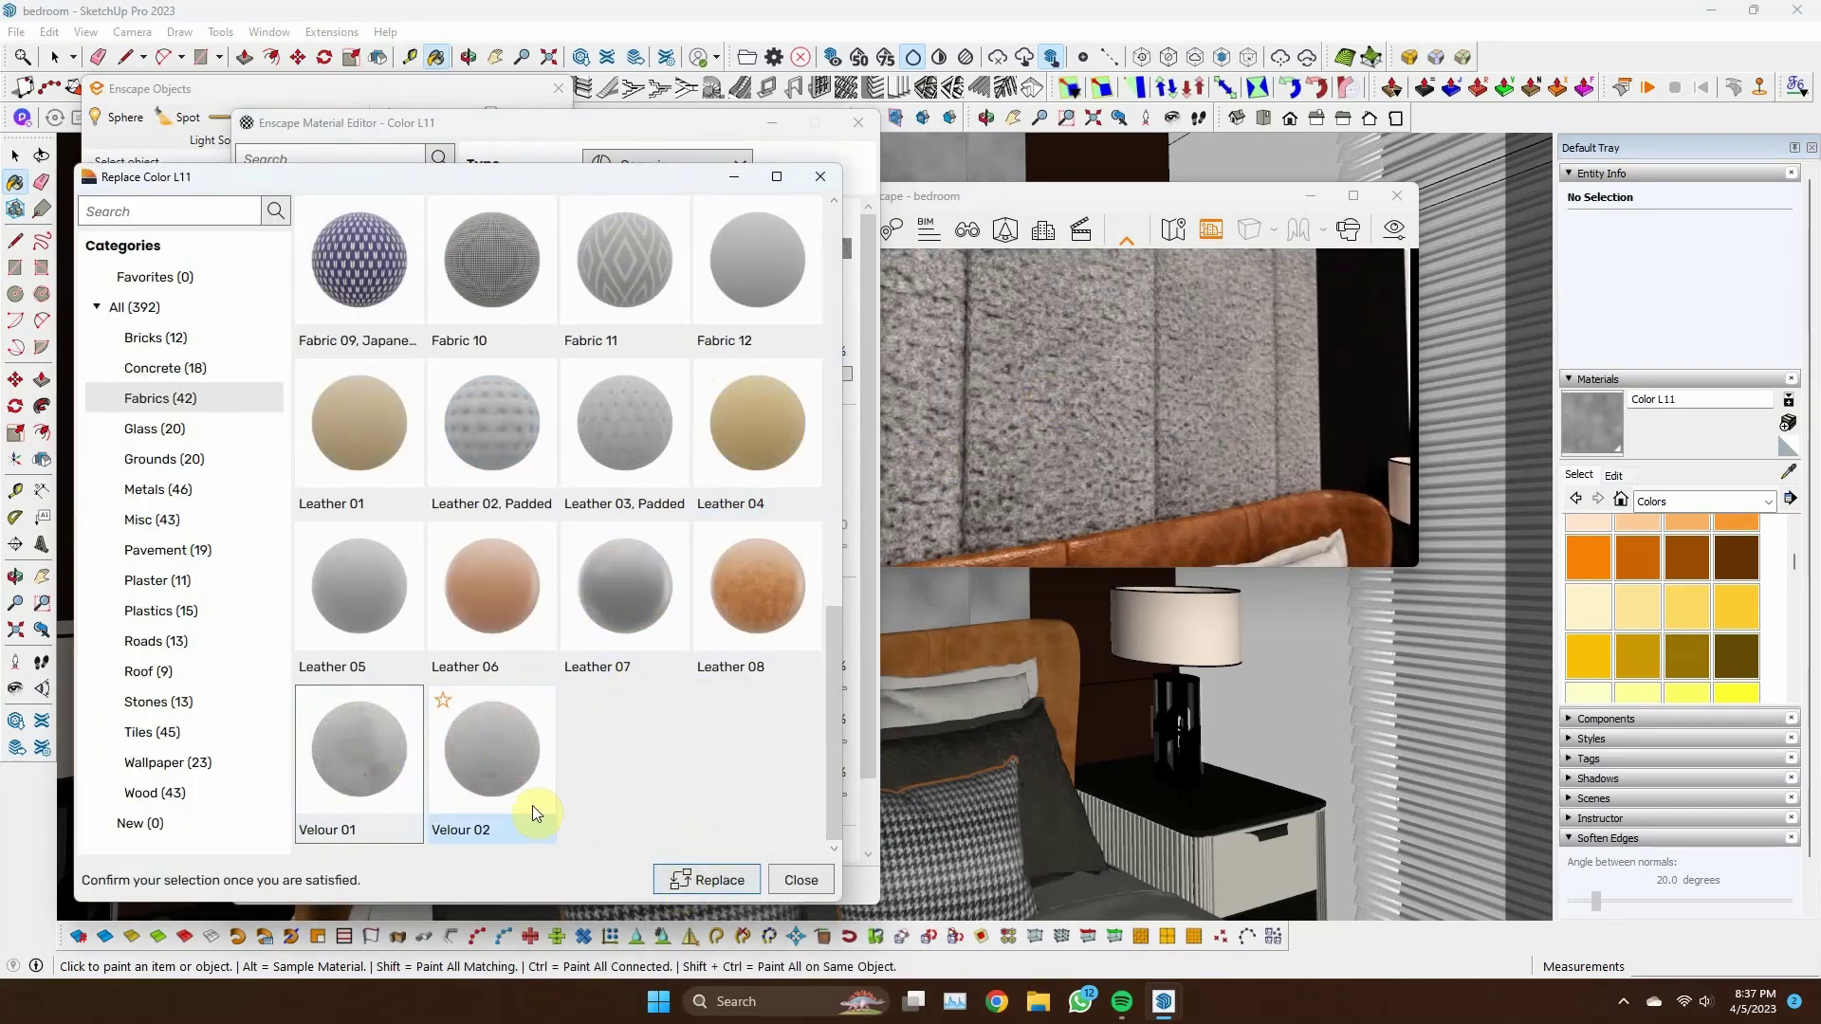
left_click(516, 776)
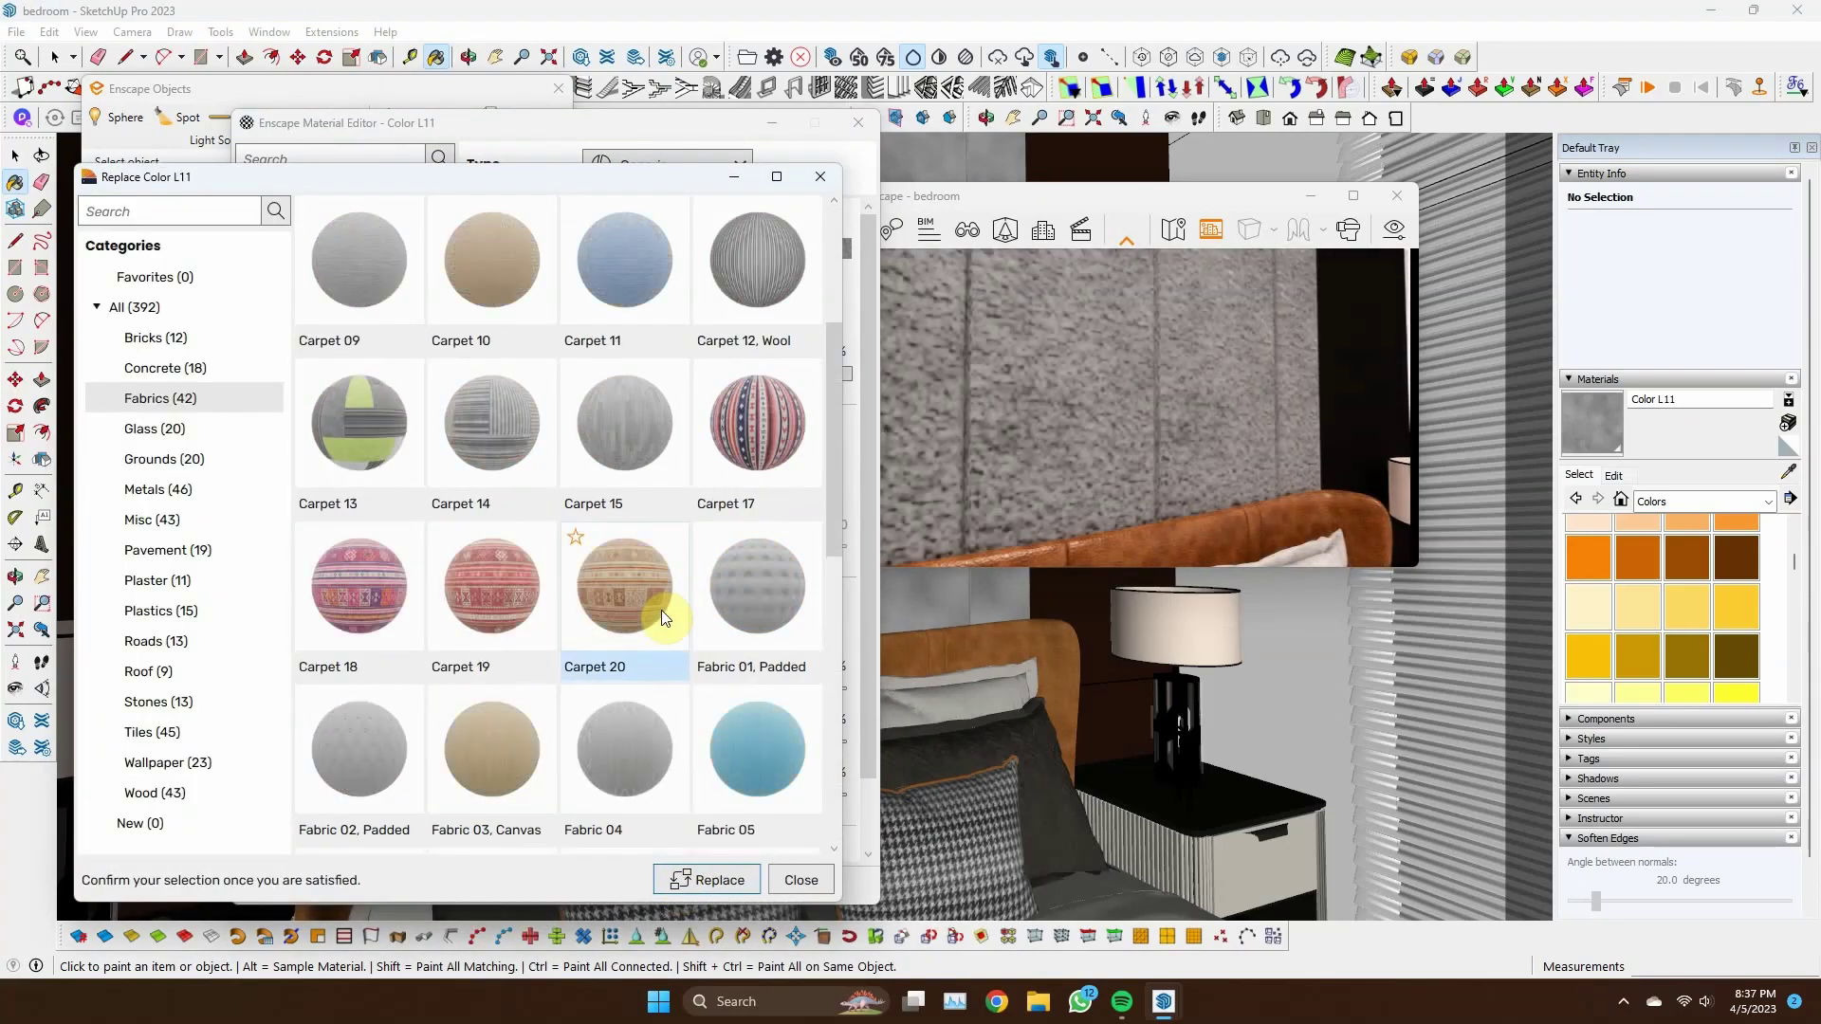
left_click(606, 451)
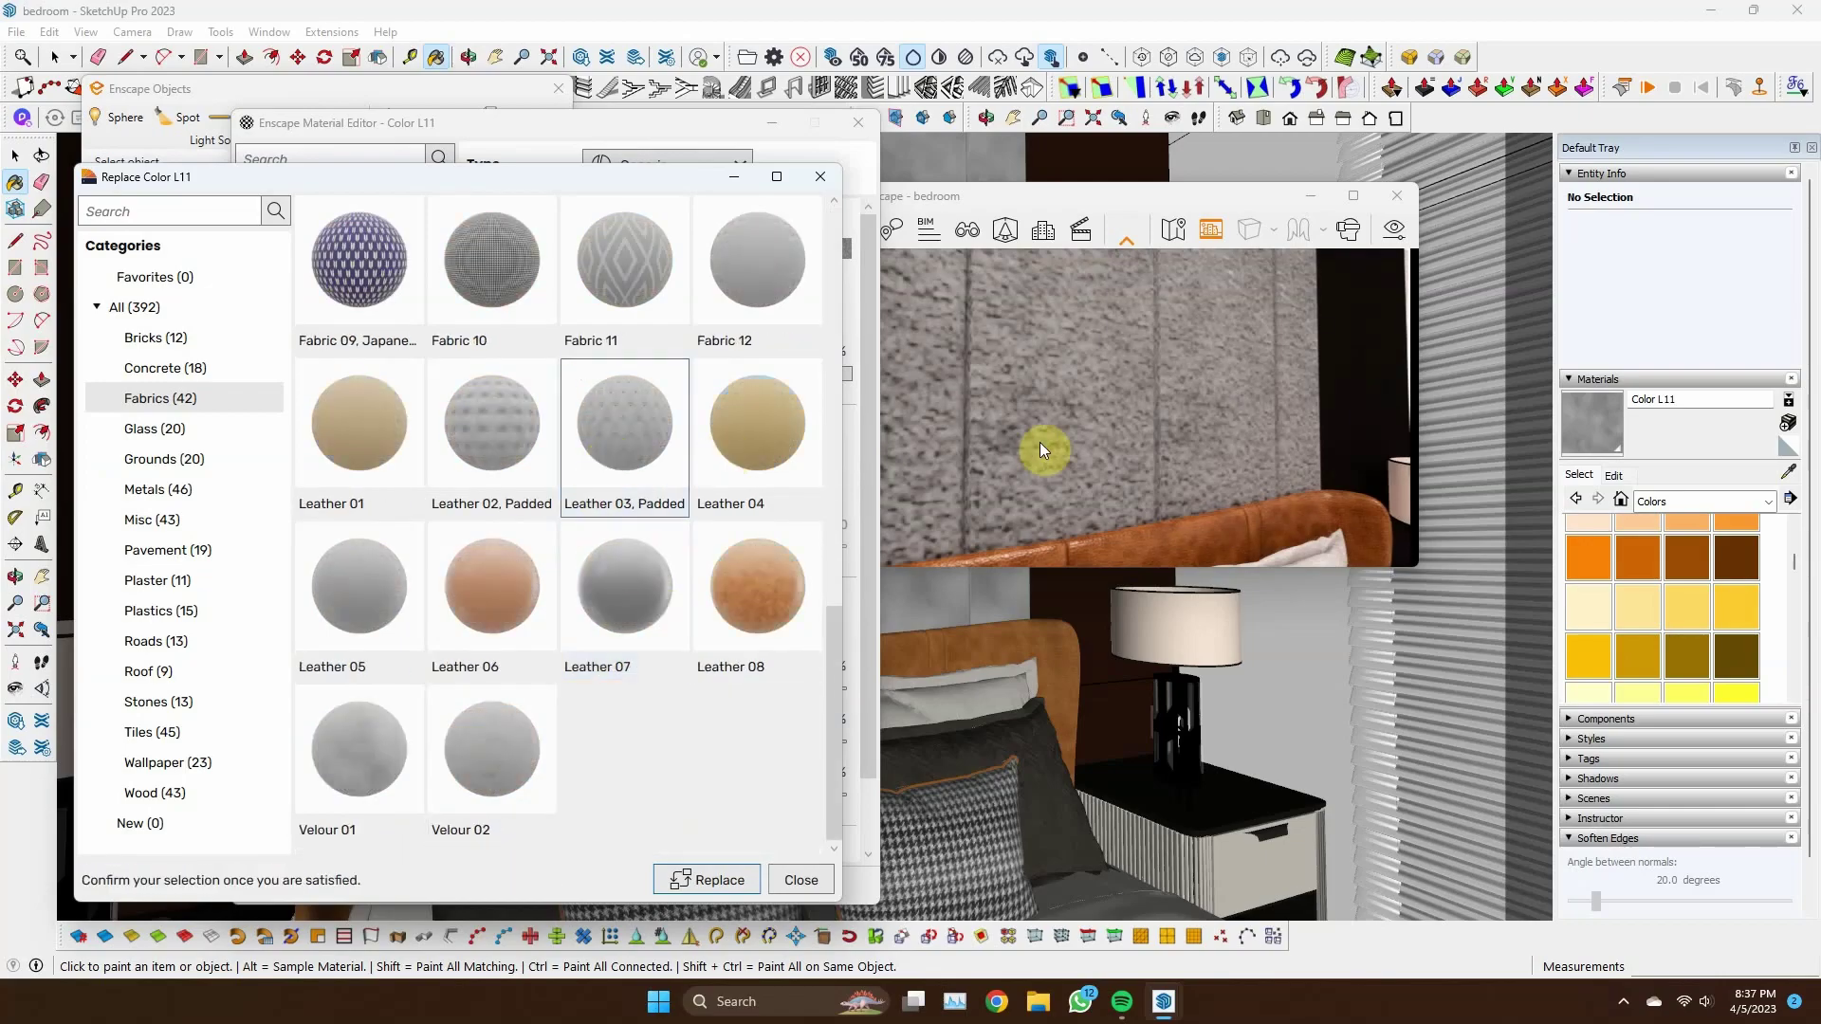
left_click_drag(1068, 449, 1218, 471)
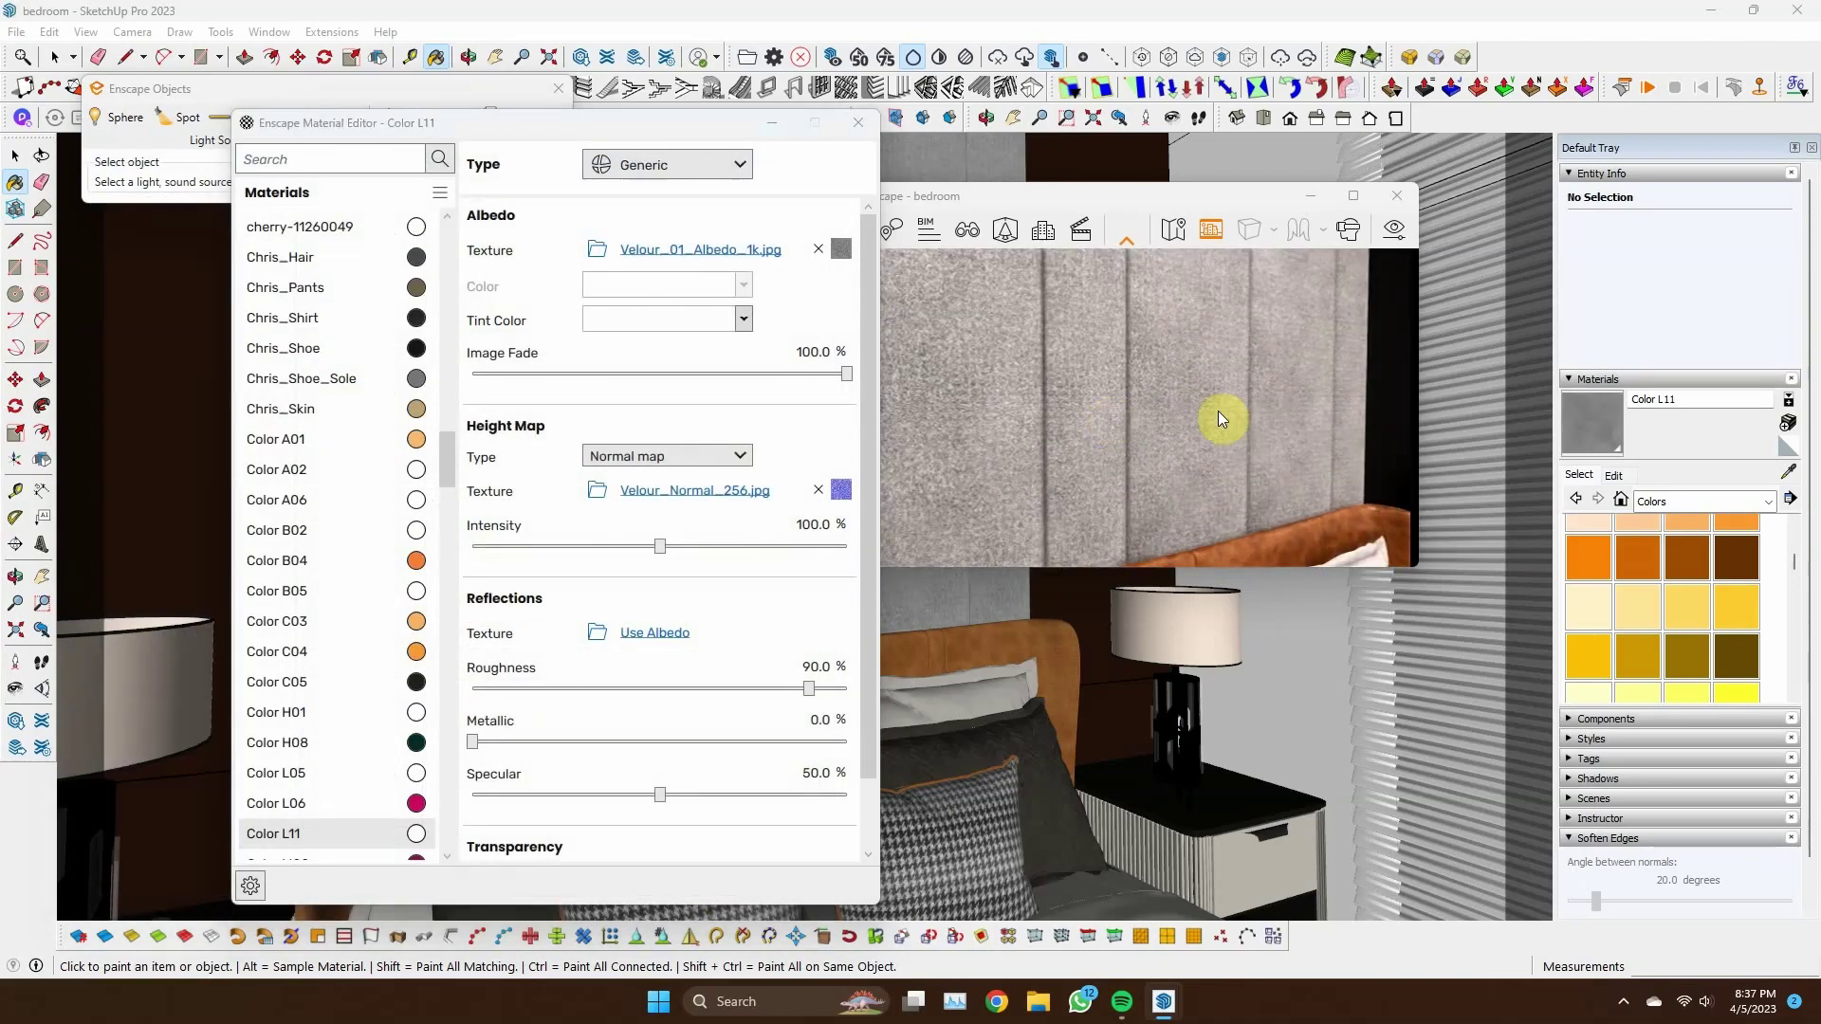
left_click(1613, 474)
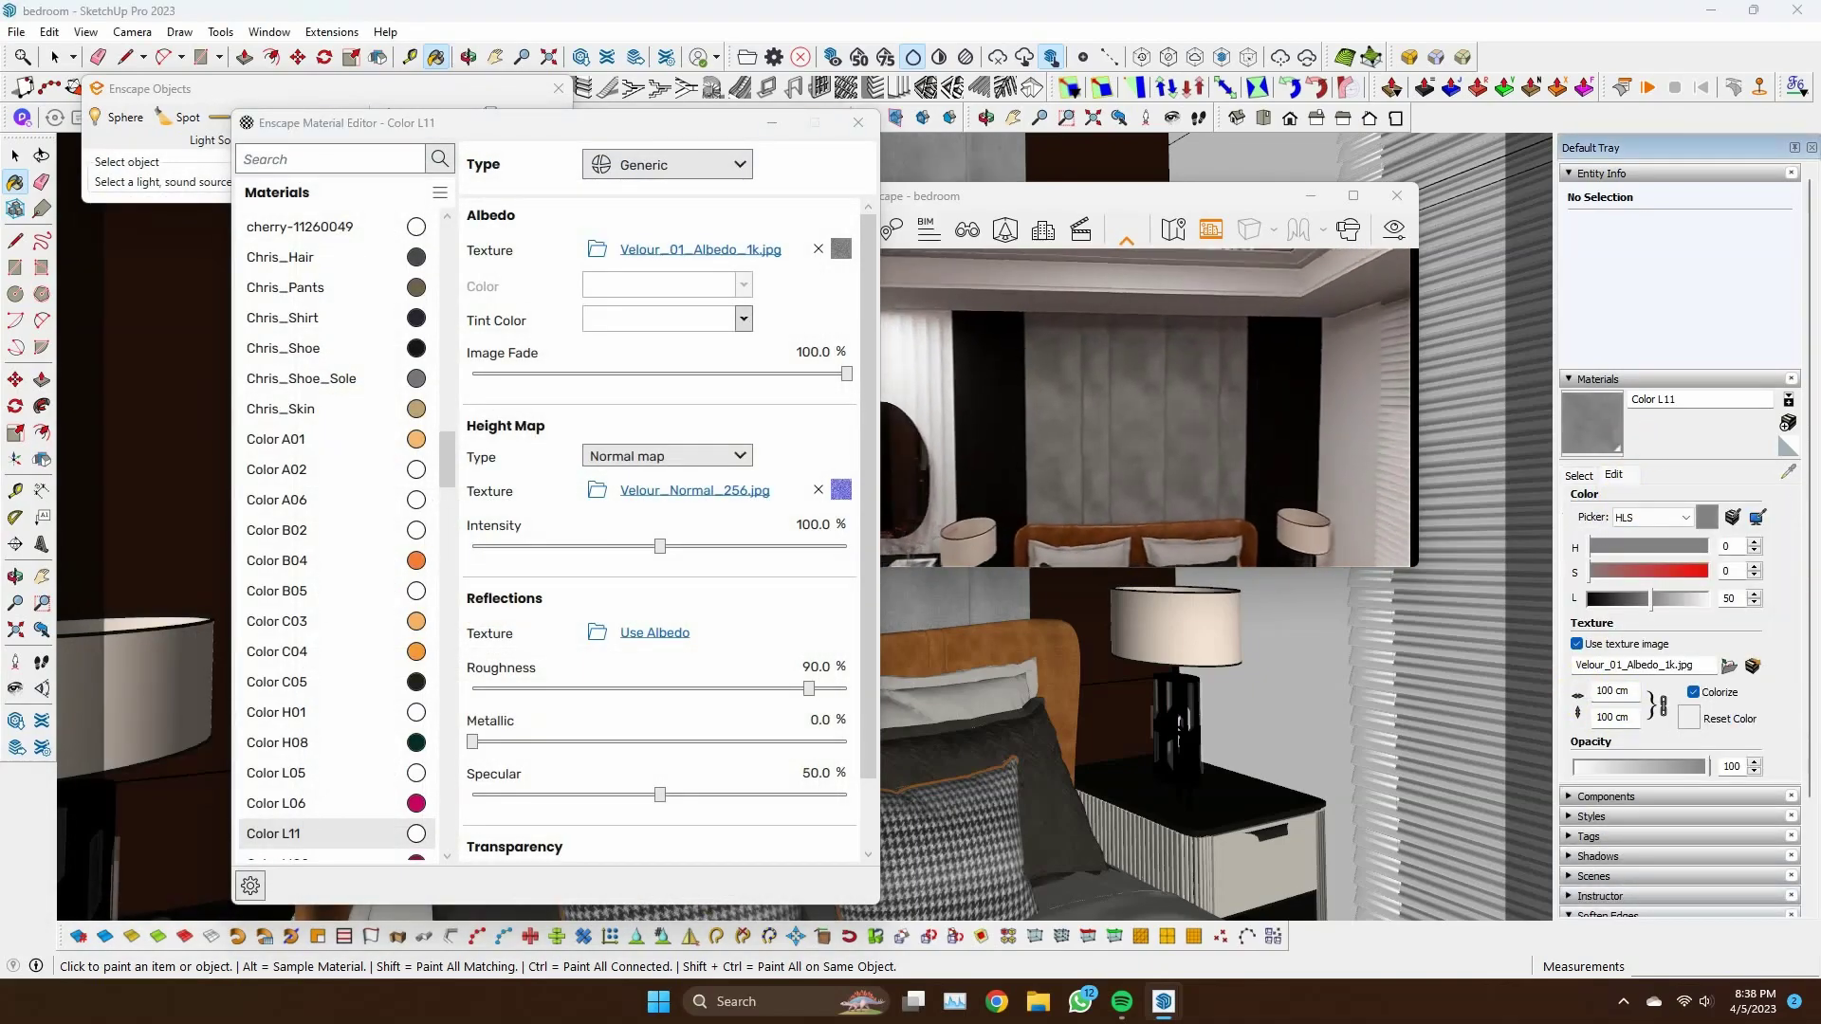
Explode the wall panel component and start ThruPaint texture adjustment on its faces
left_click(858, 123)
key("space")
left_click(699, 313)
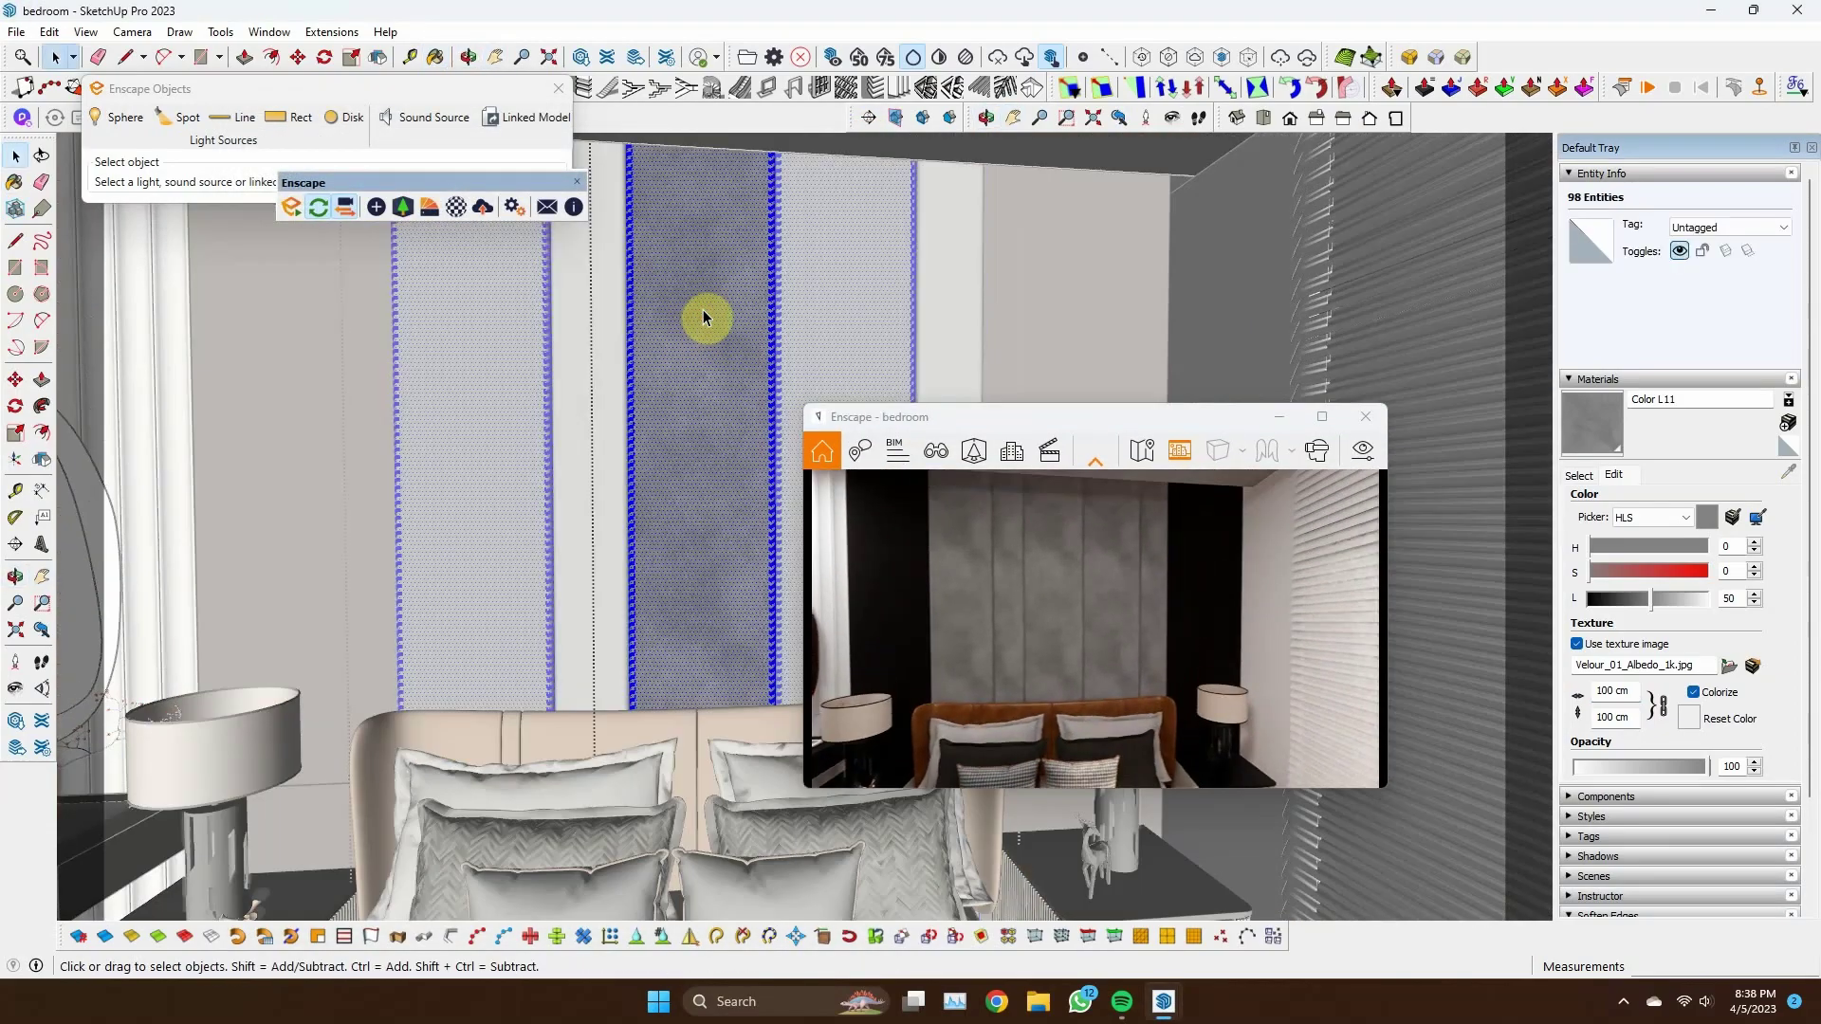
right_click(742, 358)
left_click(796, 504)
right_click(704, 410)
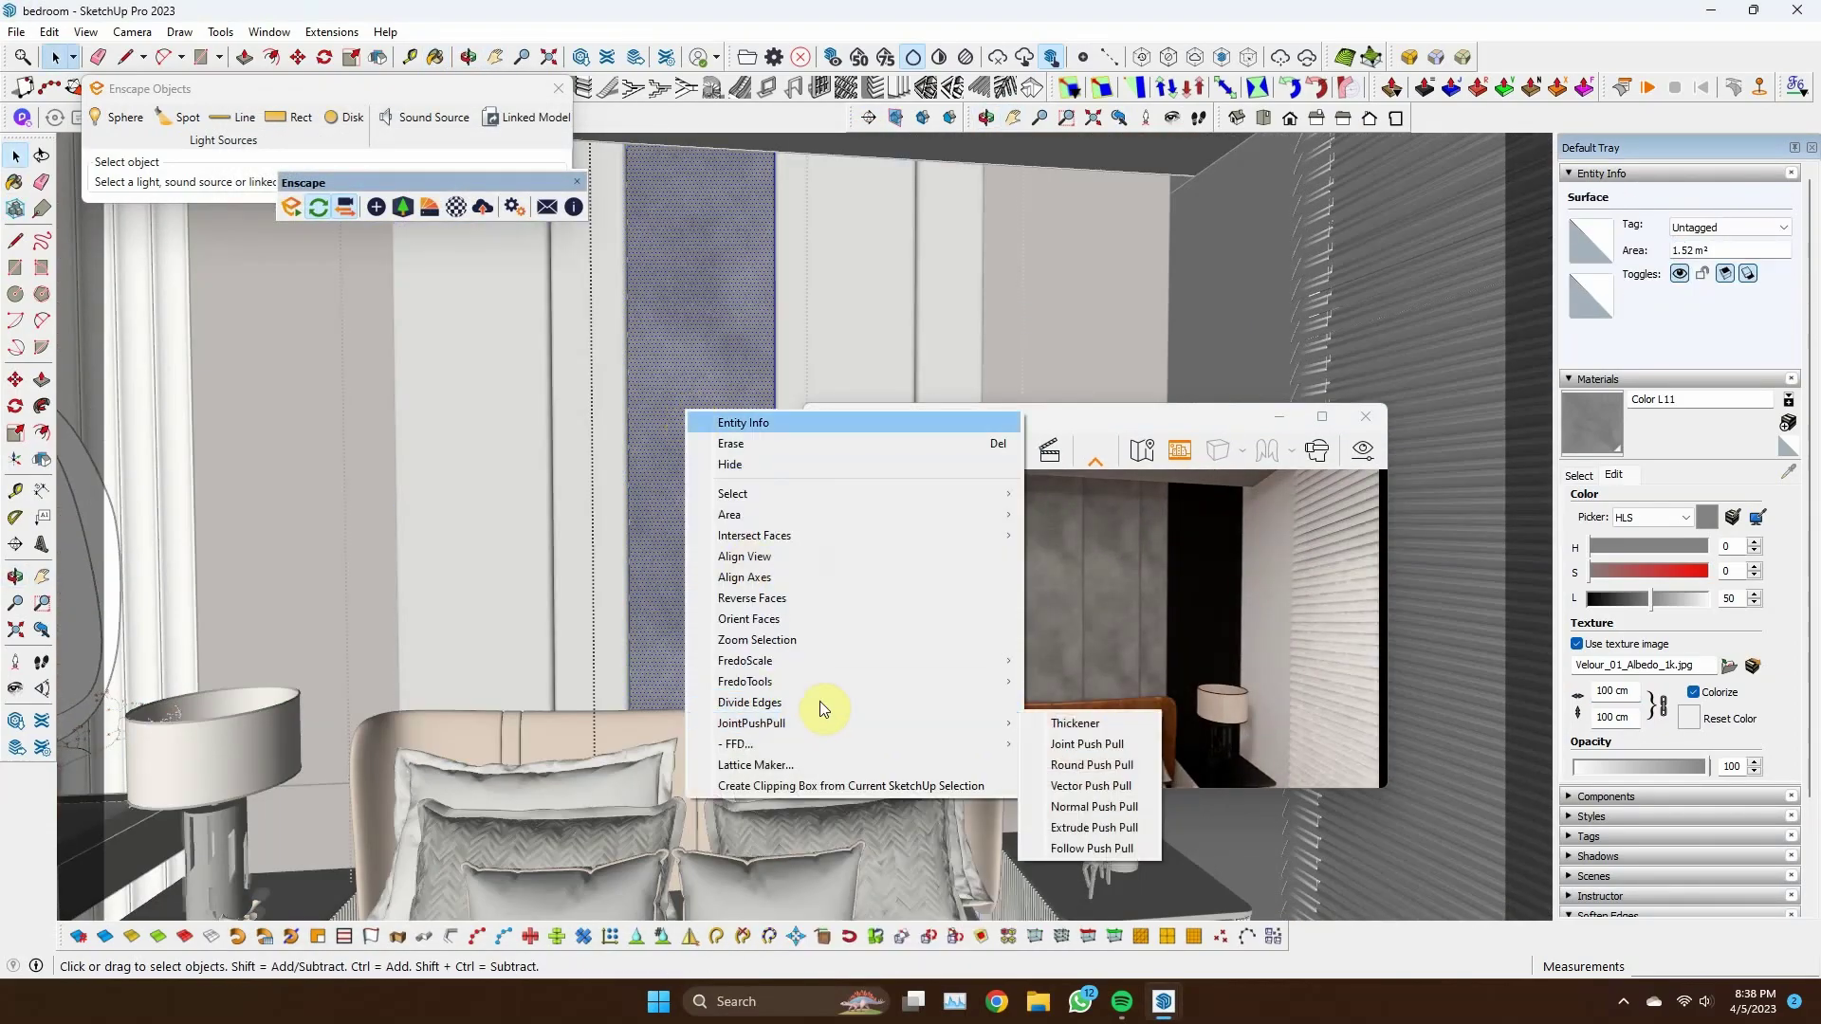
left_click(745, 681)
left_click(664, 189)
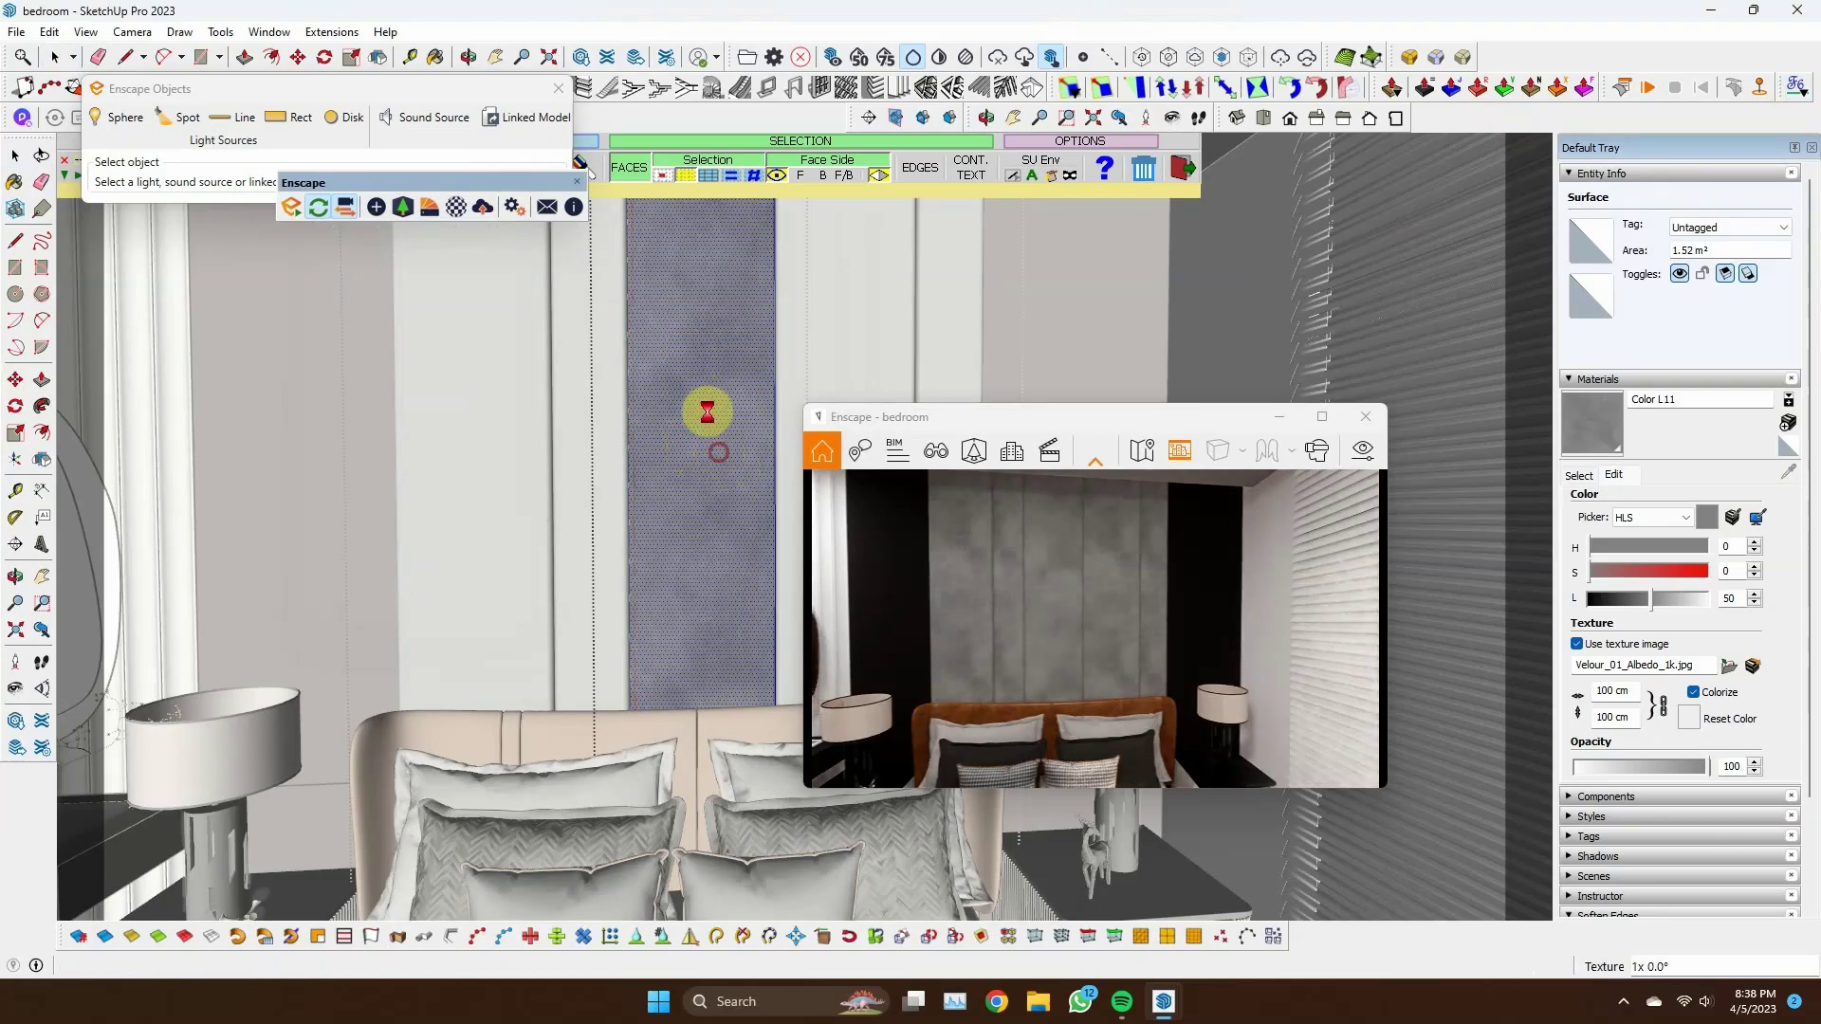
key("space")
Re-map the Velour 01 texture on individual wall panel faces with ThruPaint
mouse_move(665, 390)
middle_mouse_down()
mouse_move(476, 456)
mouse_move(760, 480)
mouse_move(766, 431)
middle_mouse_up()
left_click(767, 432)
scroll(766, 431, "up", 3)
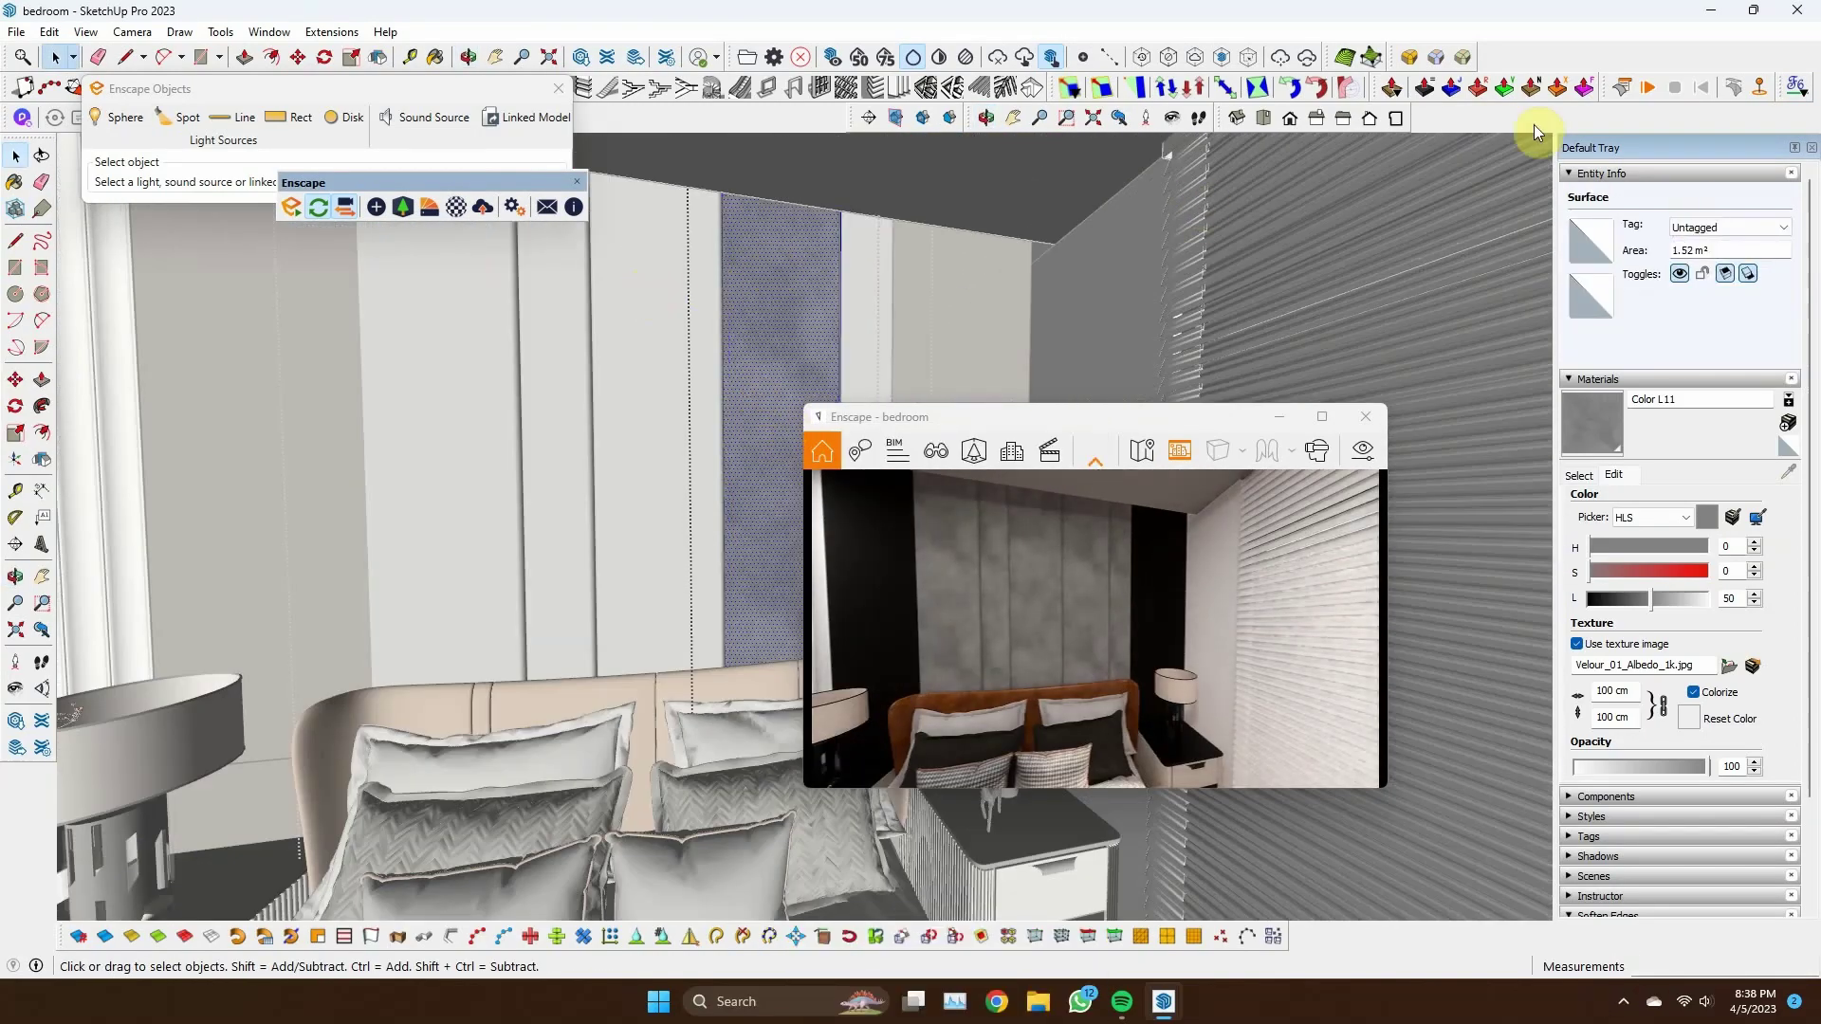
left_click(419, 588)
middle_click_drag(763, 510, 609, 557)
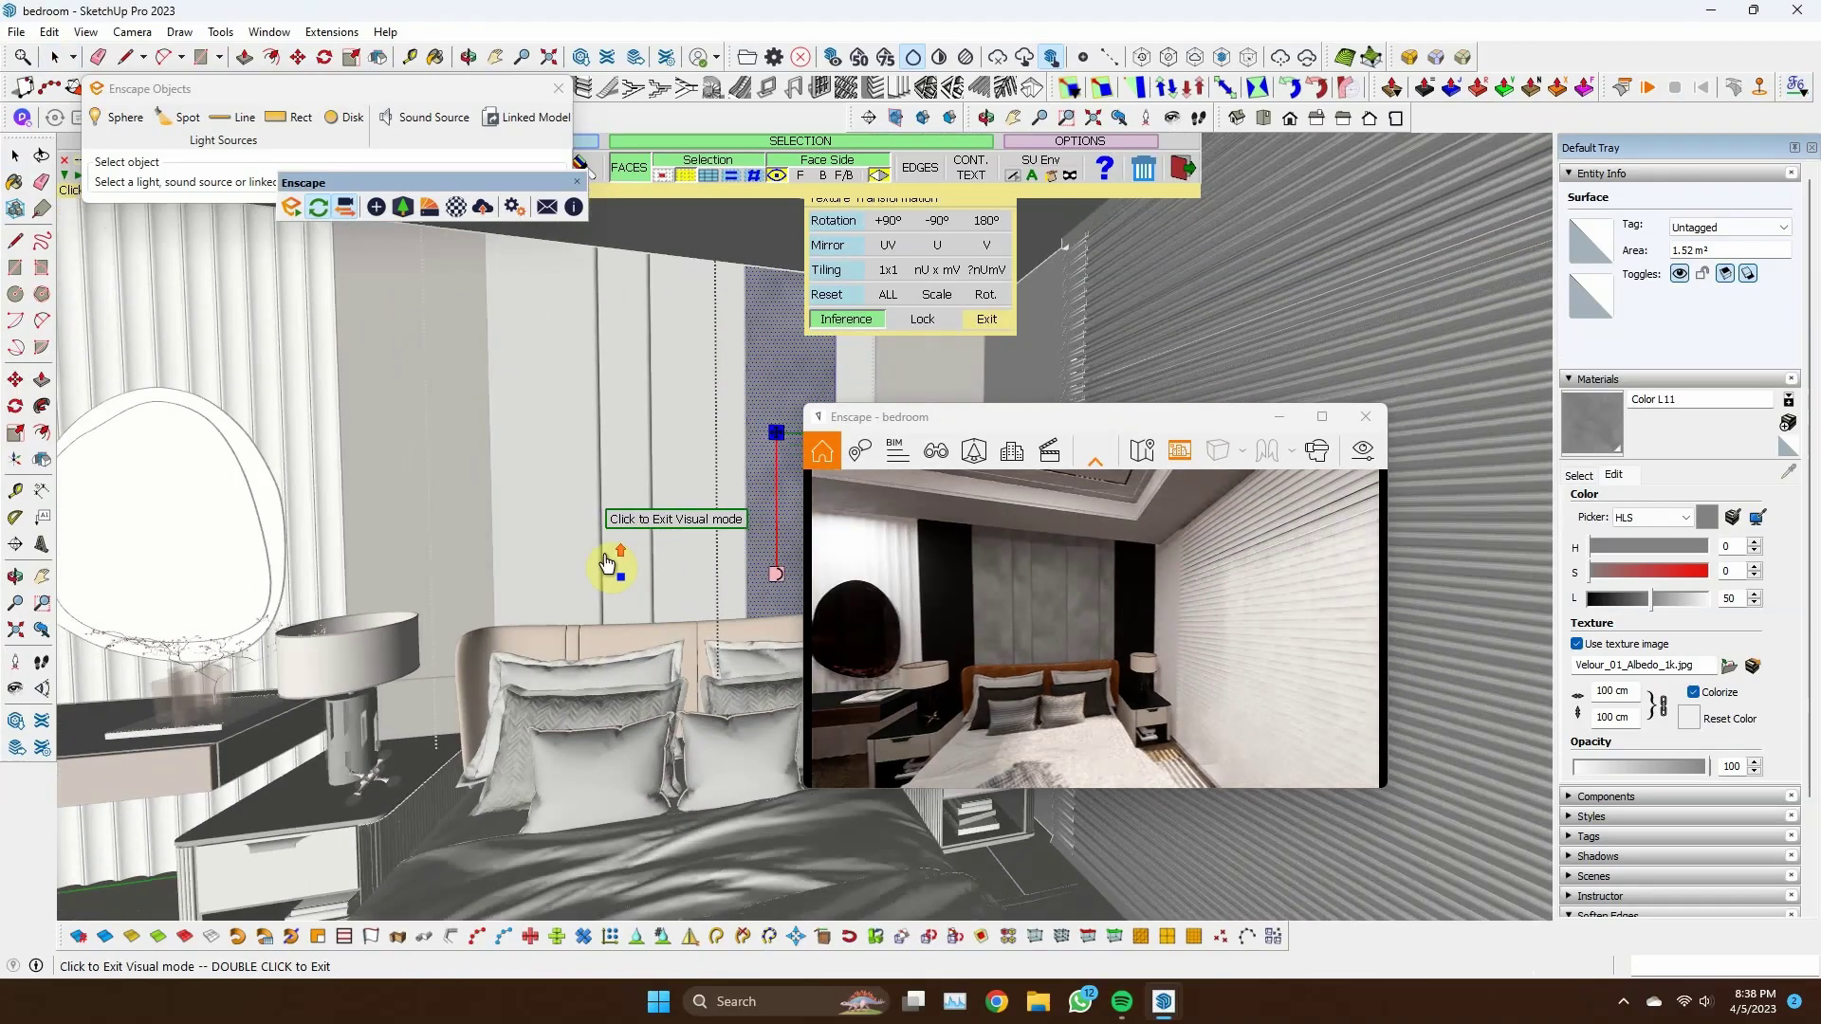
key("space")
scroll(638, 487, "up", 3)
left_click(638, 480)
double_click(631, 301)
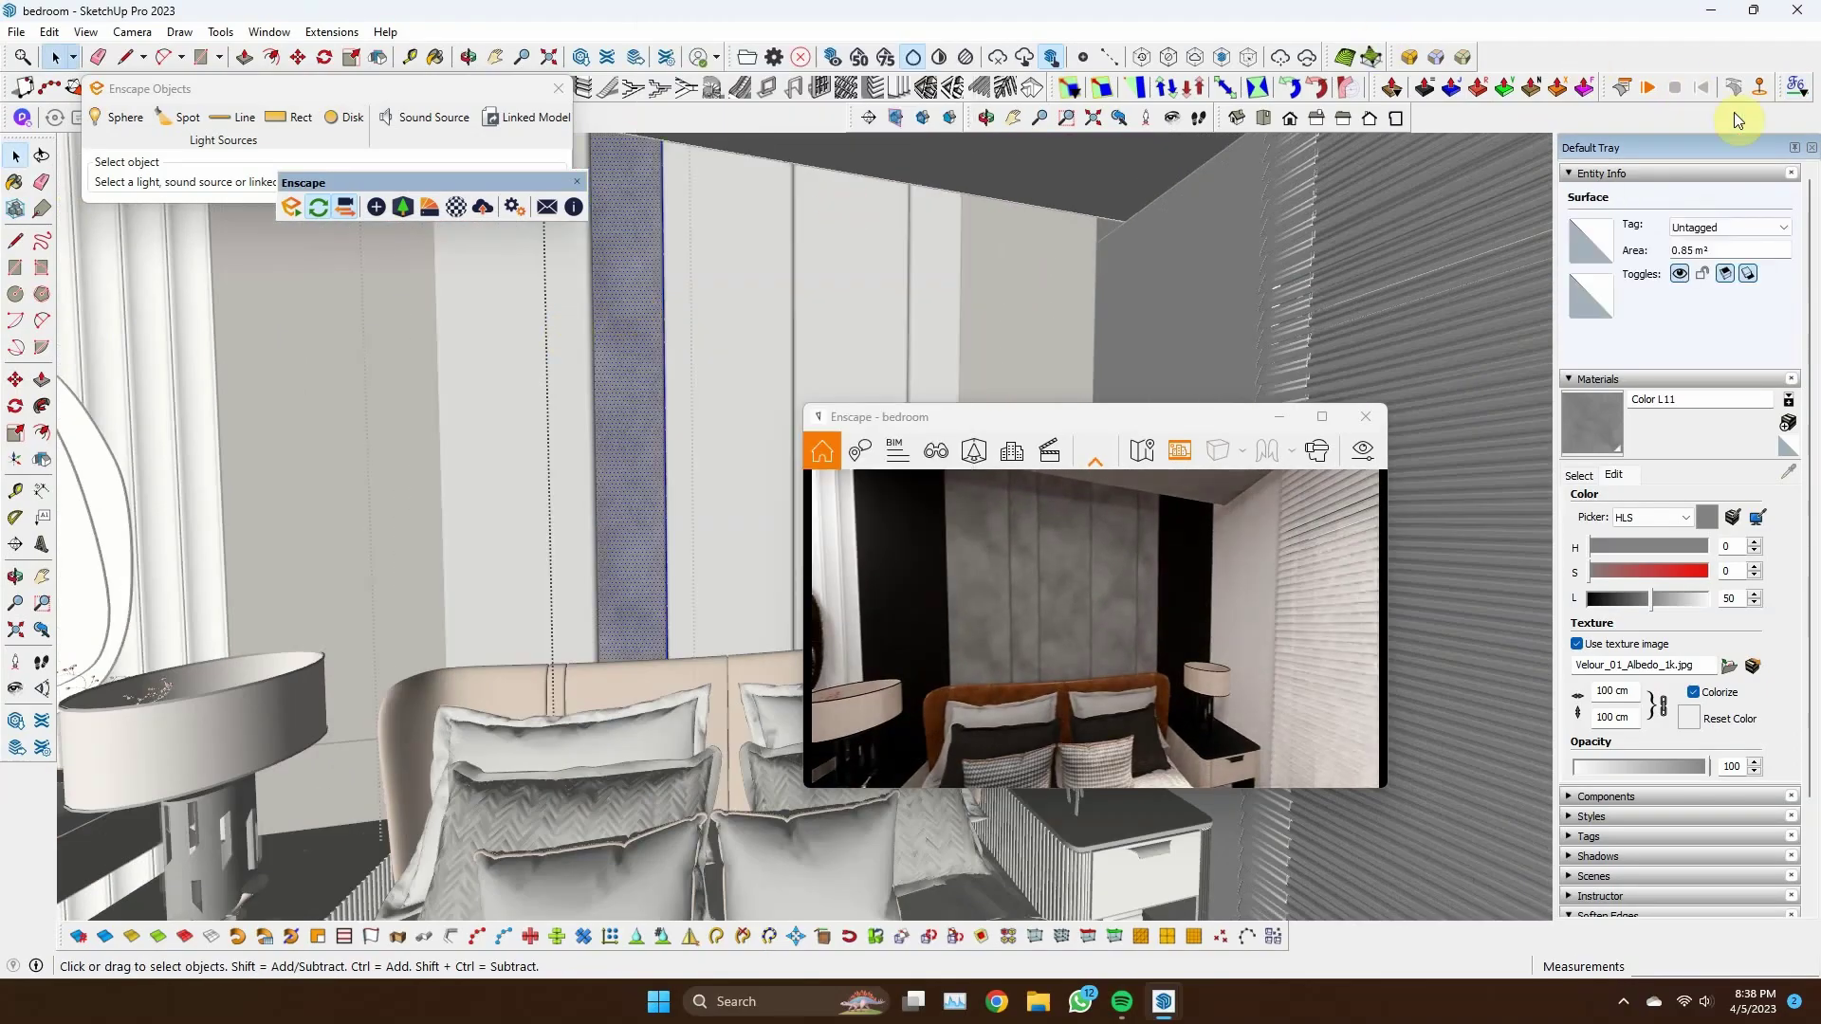
key("t")
mouse_move(629, 417)
middle_mouse_down()
mouse_move(602, 390)
mouse_move(541, 504)
mouse_move(609, 418)
mouse_move(567, 459)
mouse_move(670, 459)
mouse_move(569, 521)
mouse_move(379, 492)
mouse_move(694, 420)
mouse_move(731, 338)
mouse_move(780, 345)
middle_mouse_up()
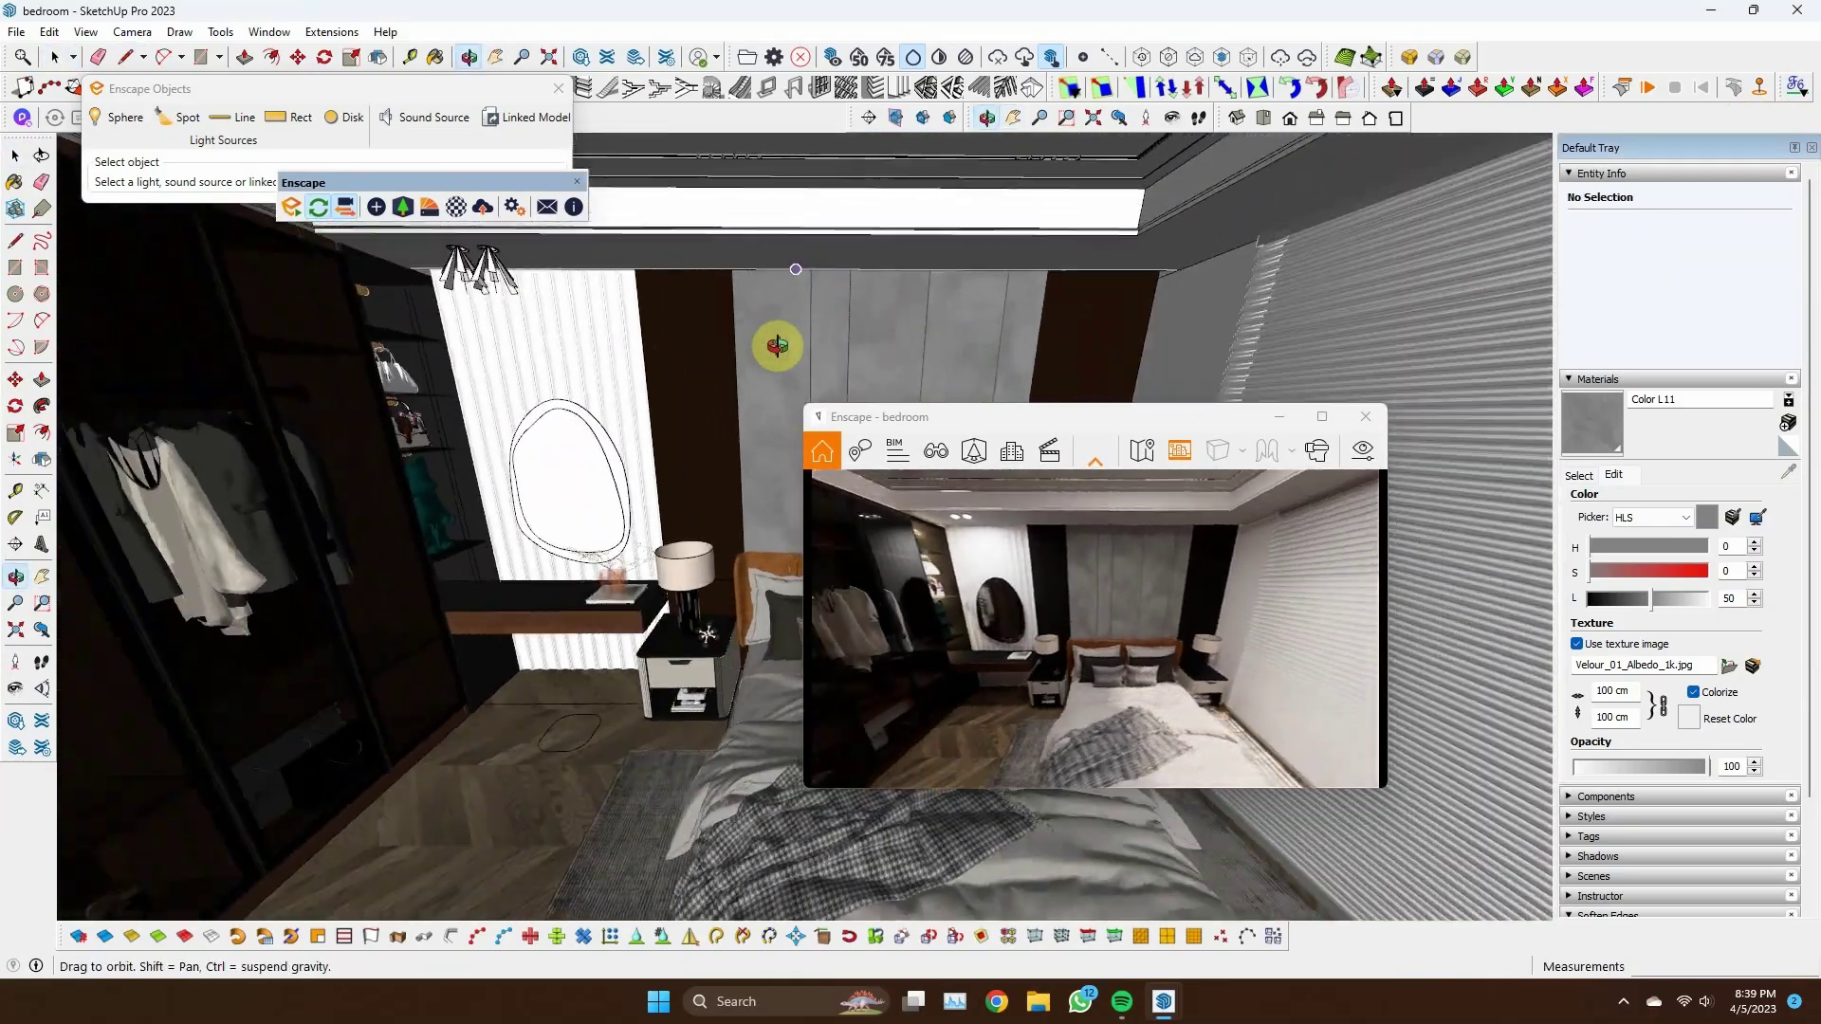
Add a rectangular Enscape light on the bedroom ceiling
key("l")
left_click(285, 119)
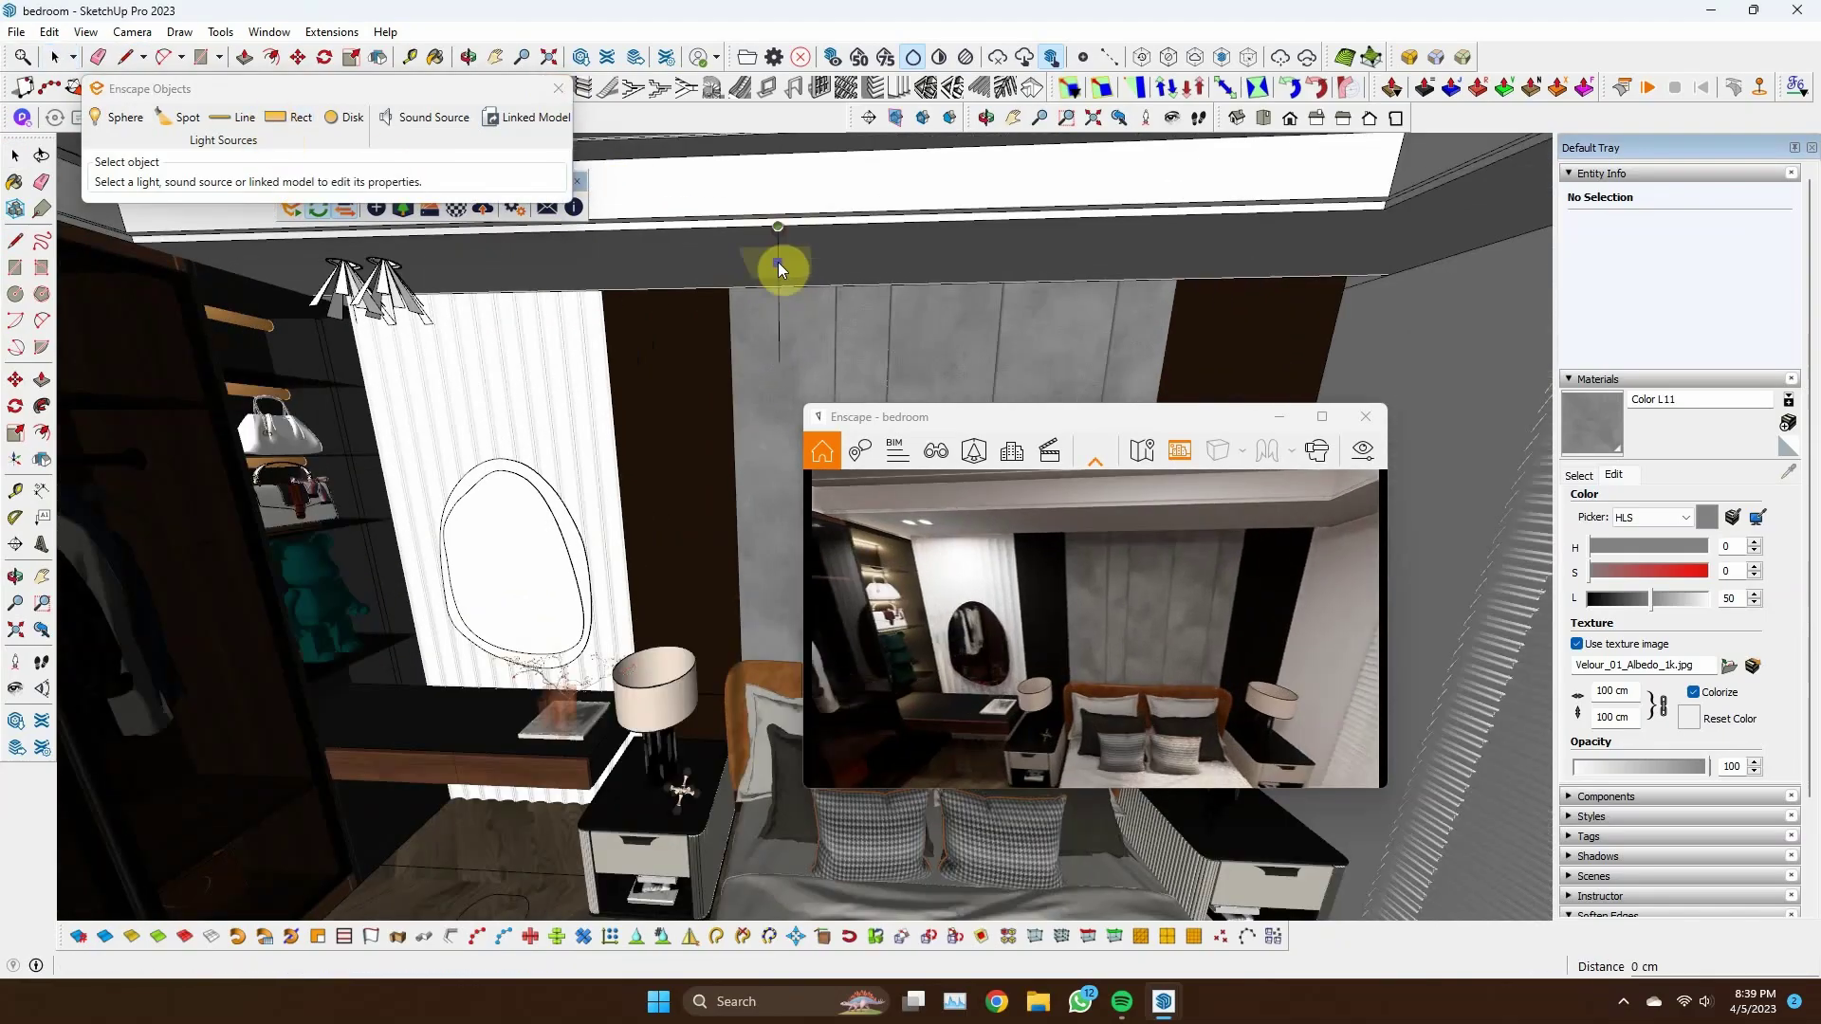
left_click(692, 289)
scroll(697, 283, "up", 2)
middle_click_drag(697, 283, 882, 263)
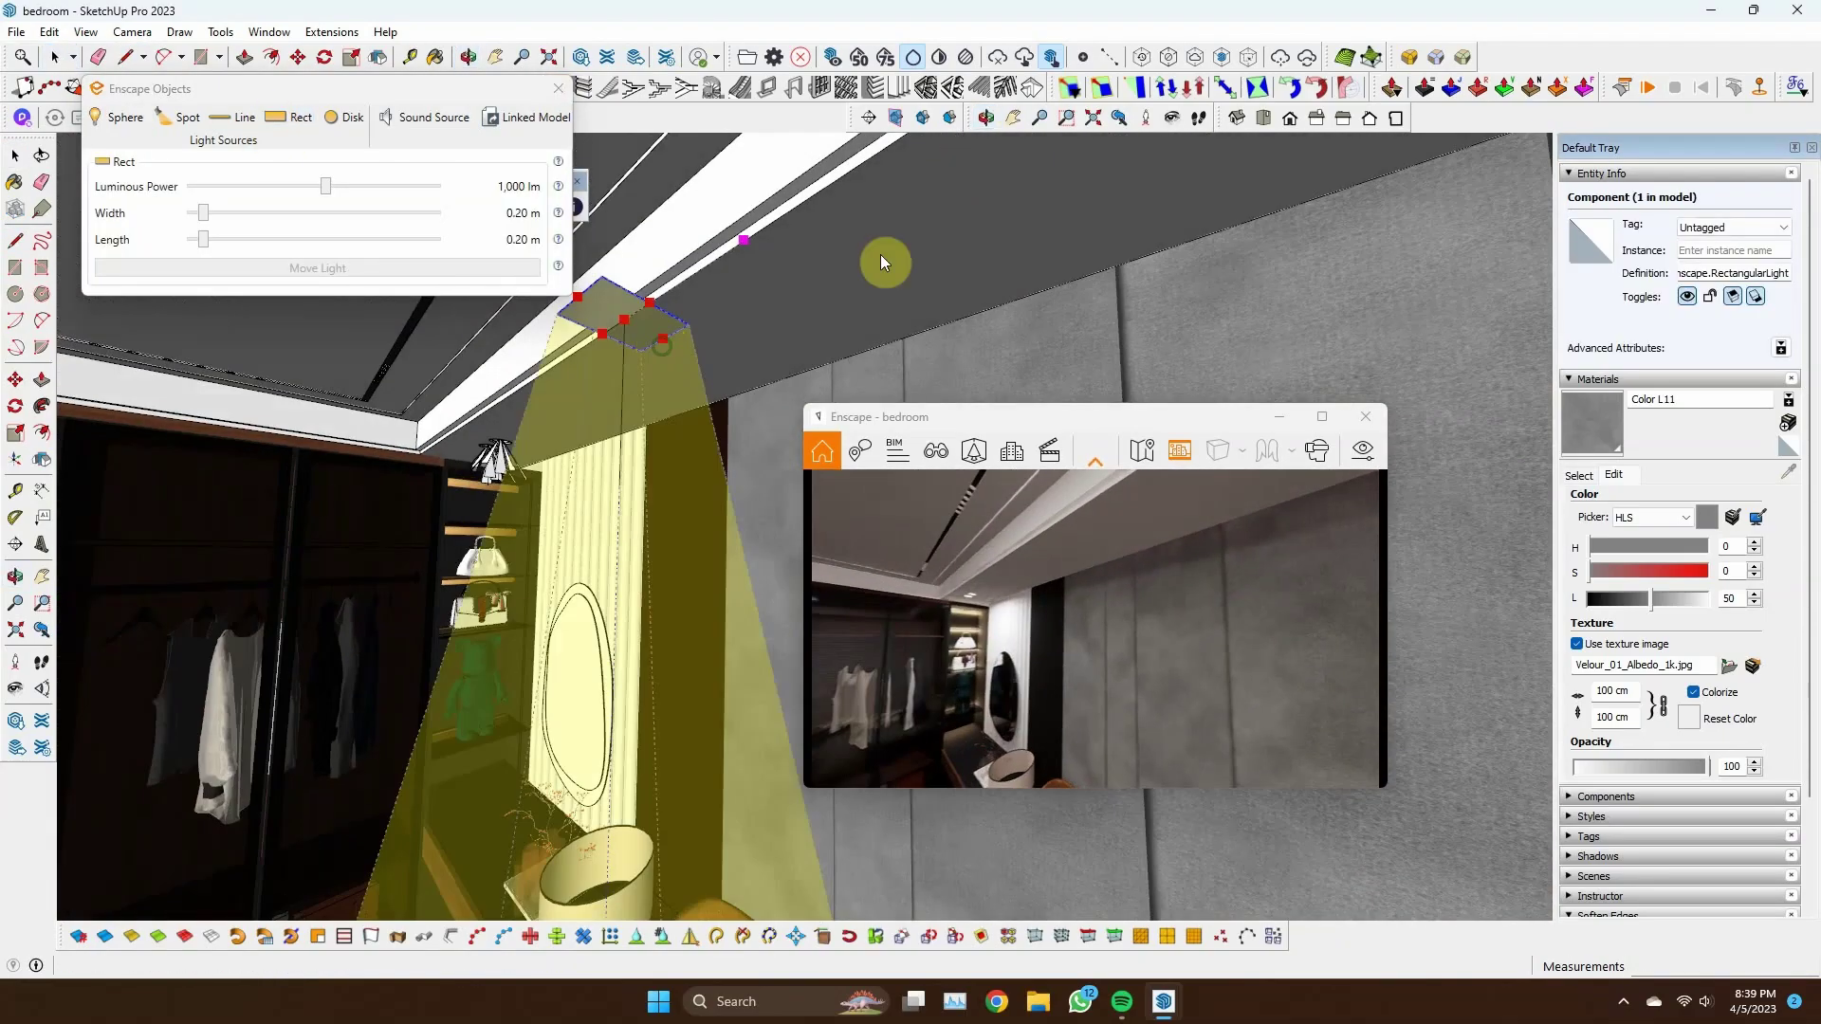
left_click(170, 309)
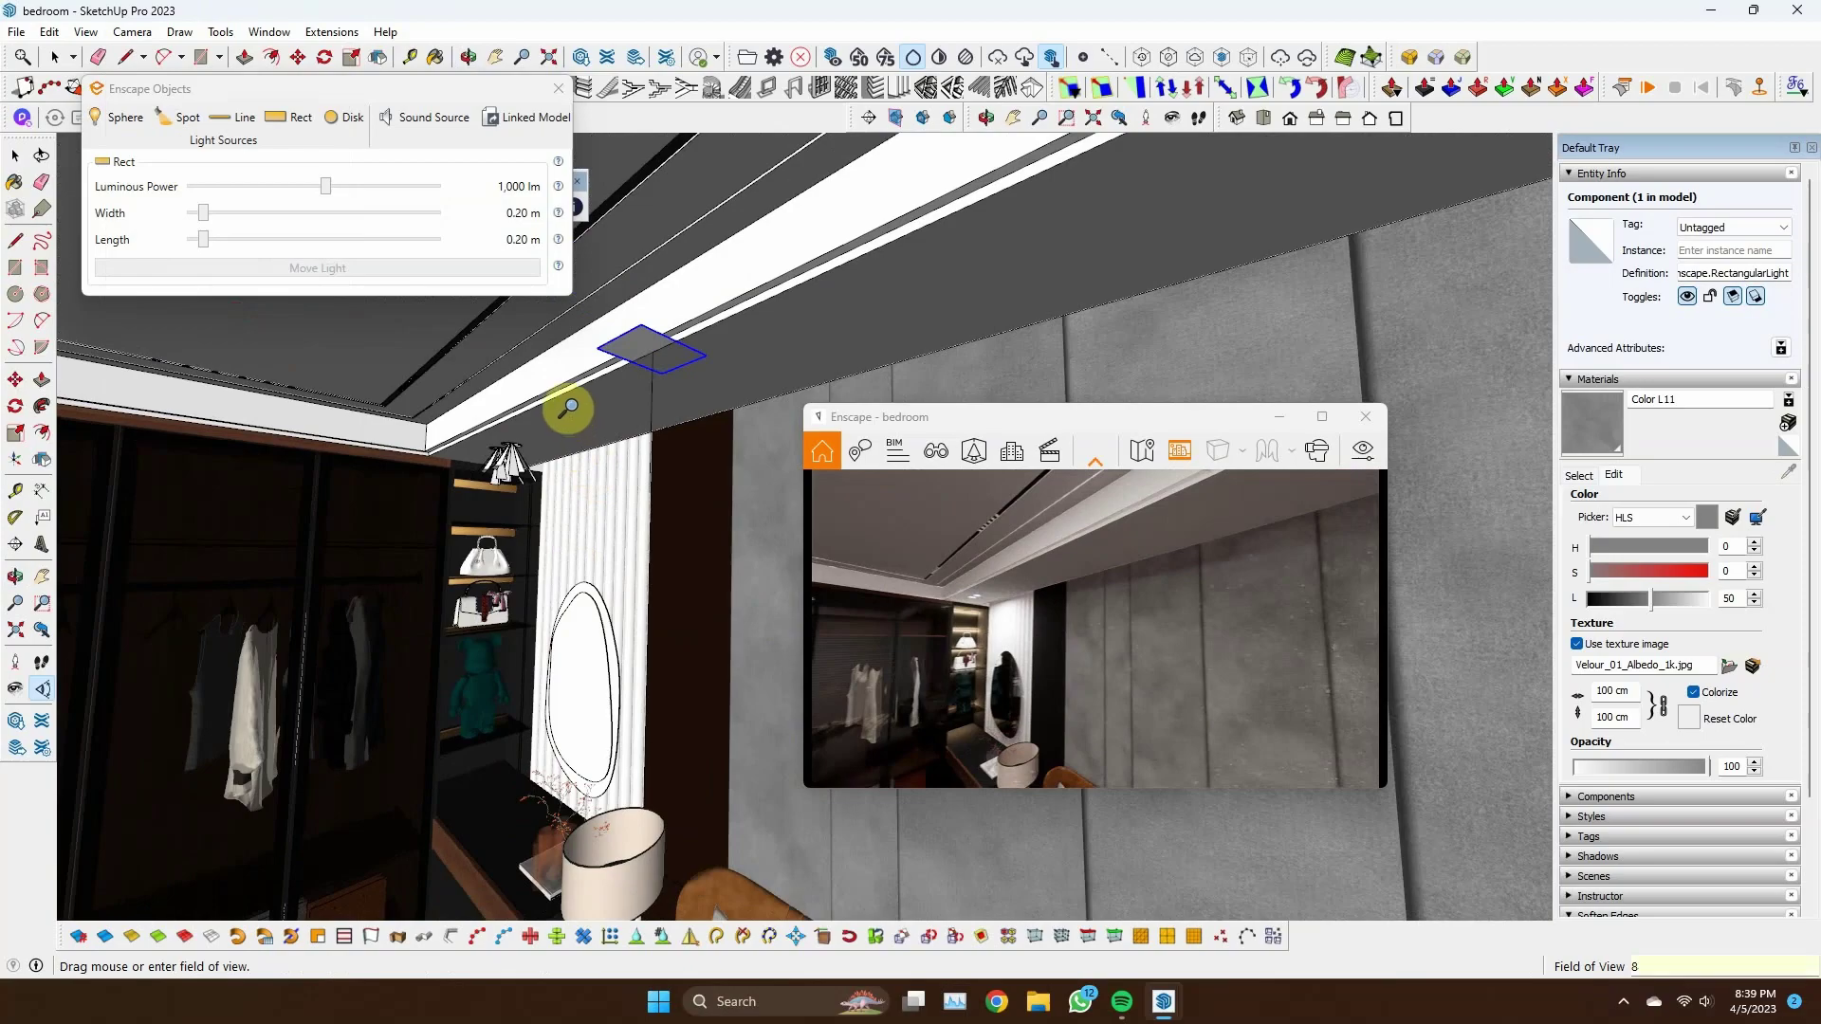
scroll(568, 407, "up", 3)
Move the rectangle light beside the curtain and lengthen it to 1.23 m
key("m")
left_click(607, 285)
scroll(552, 497, "up", 3)
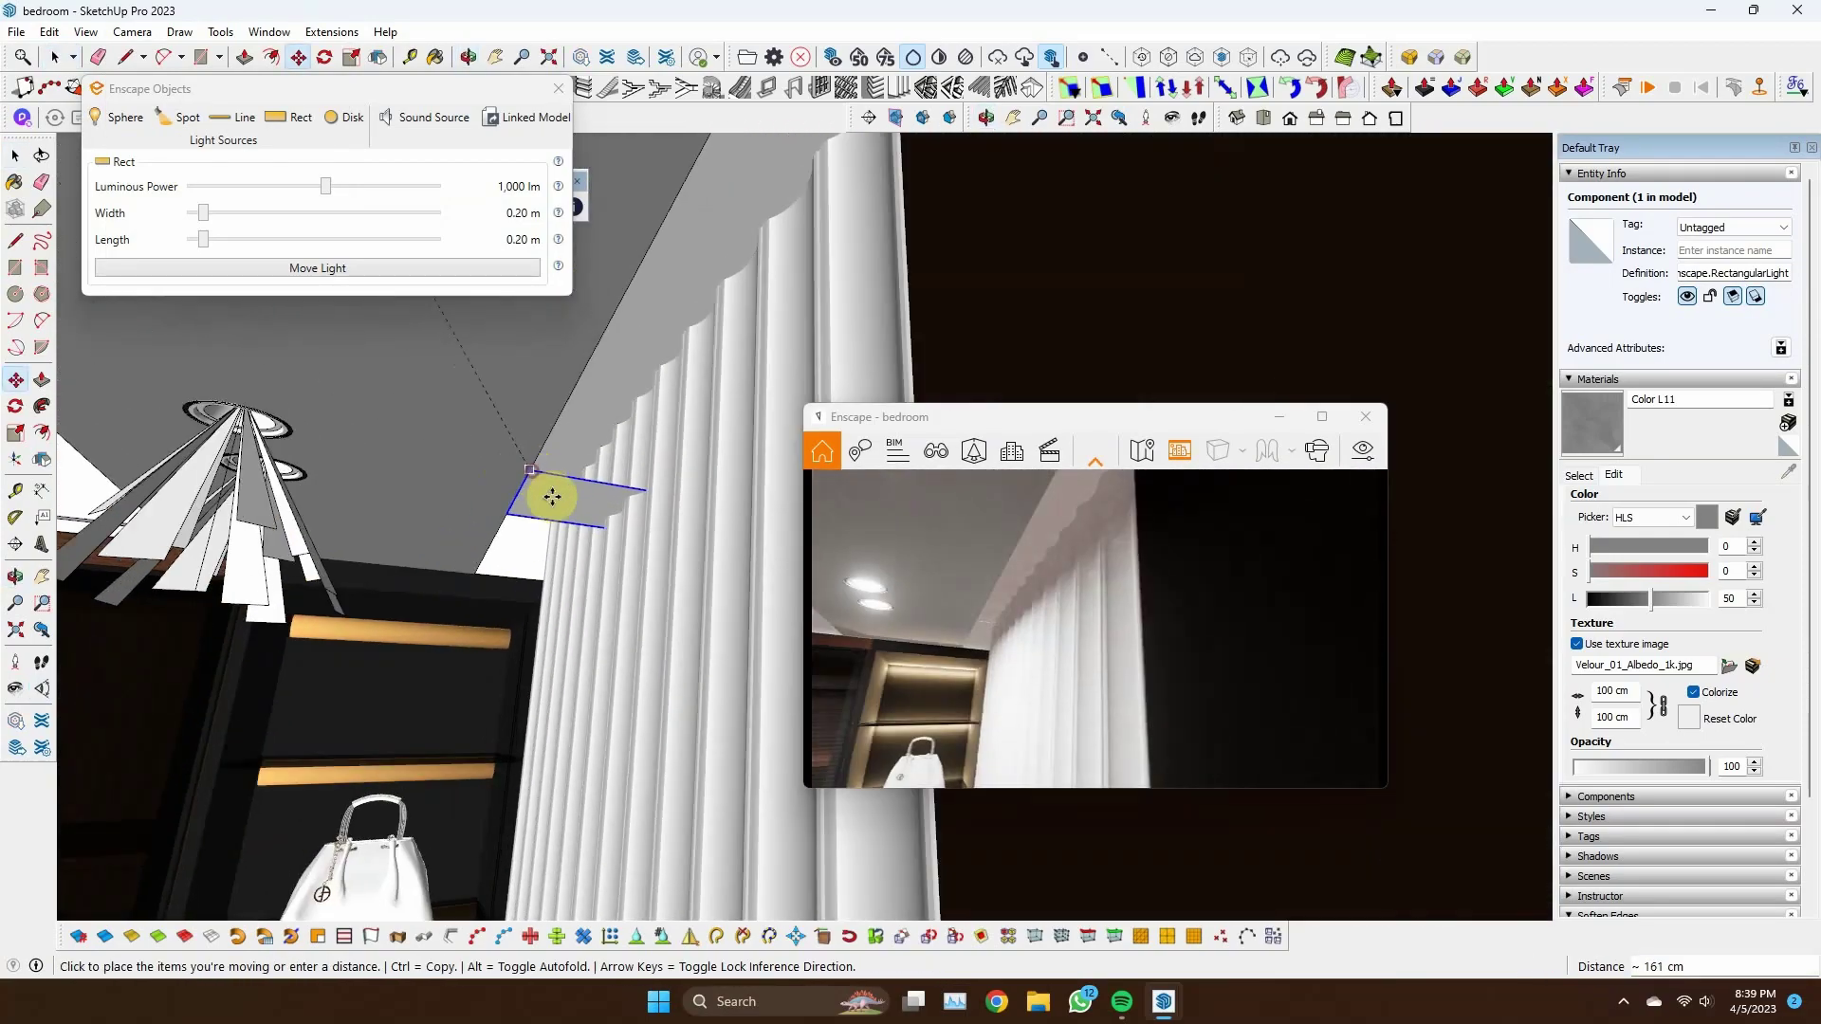
mouse_move(607, 449)
middle_mouse_down()
mouse_move(549, 516)
mouse_move(521, 455)
mouse_move(539, 370)
middle_mouse_up()
mouse_move(562, 452)
middle_mouse_down()
mouse_move(630, 427)
mouse_move(589, 433)
middle_mouse_up()
left_click(589, 433)
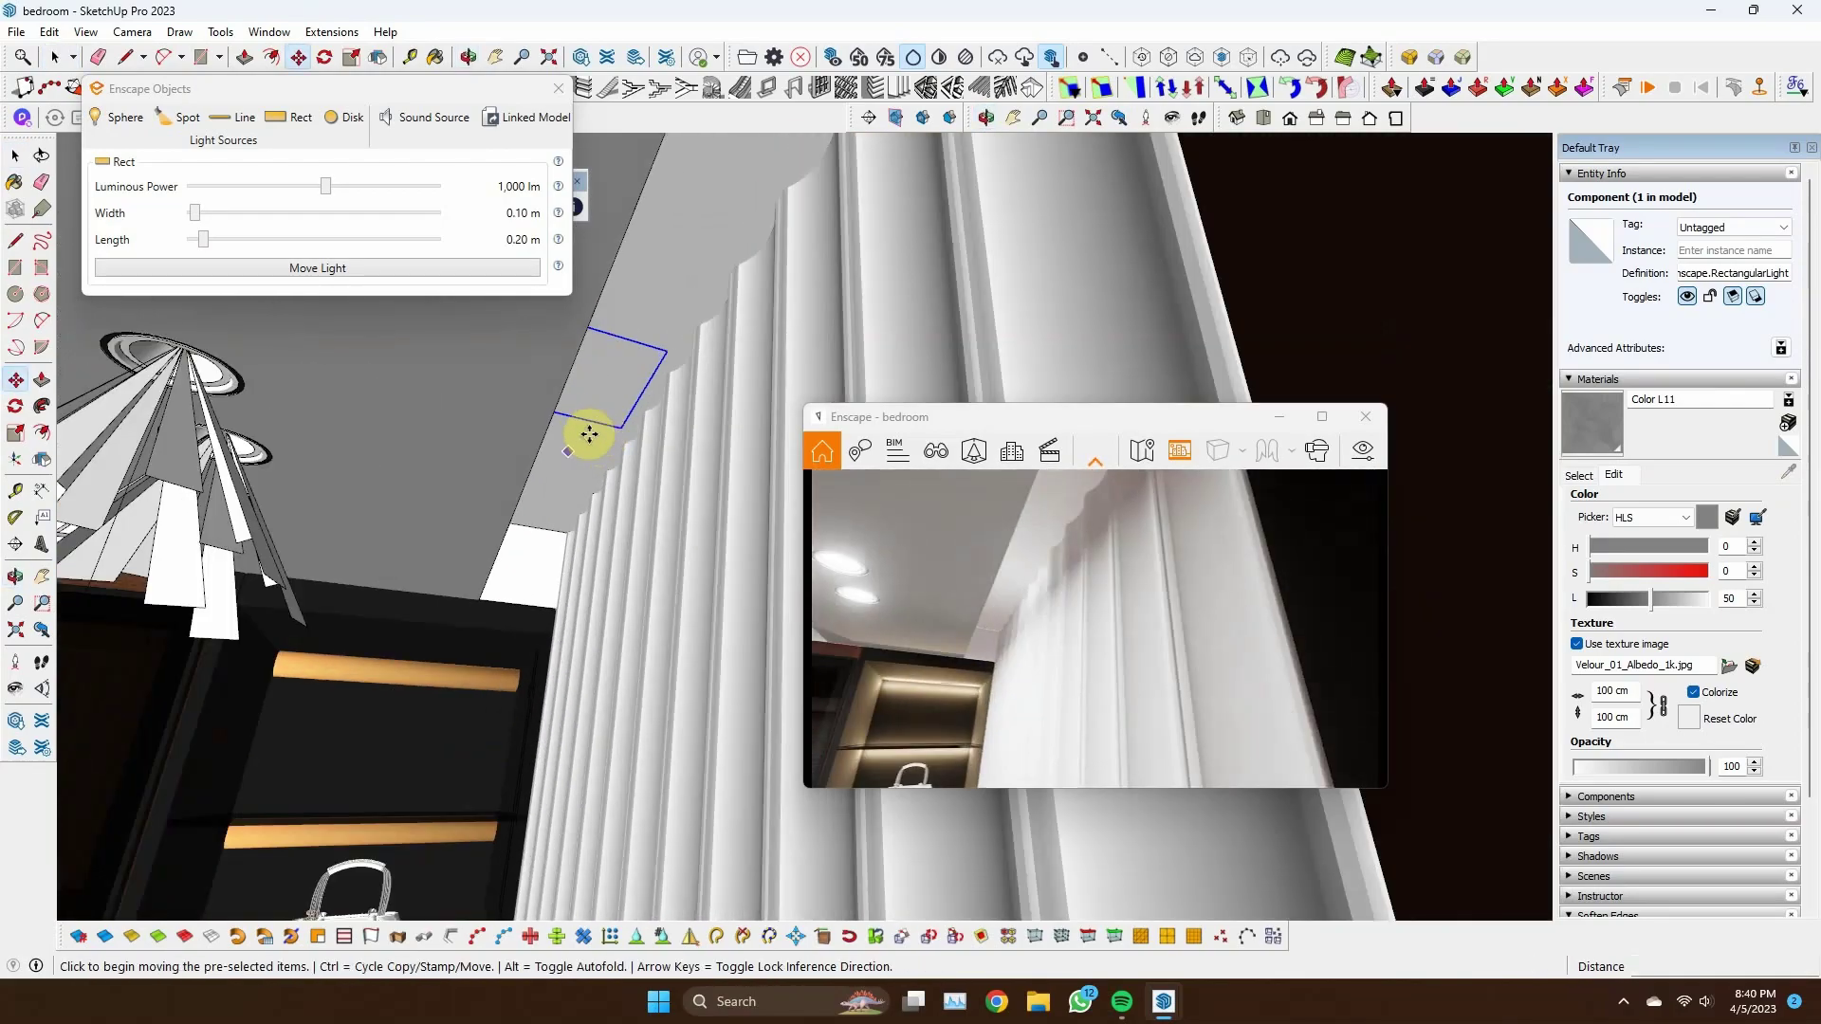
mouse_move(751, 171)
middle_mouse_down()
mouse_move(703, 288)
mouse_move(688, 243)
middle_mouse_up()
mouse_move(851, 163)
middle_mouse_down()
mouse_move(711, 275)
mouse_move(813, 229)
mouse_move(711, 317)
mouse_move(699, 435)
mouse_move(632, 495)
mouse_move(715, 480)
mouse_move(622, 452)
mouse_move(591, 345)
middle_mouse_up()
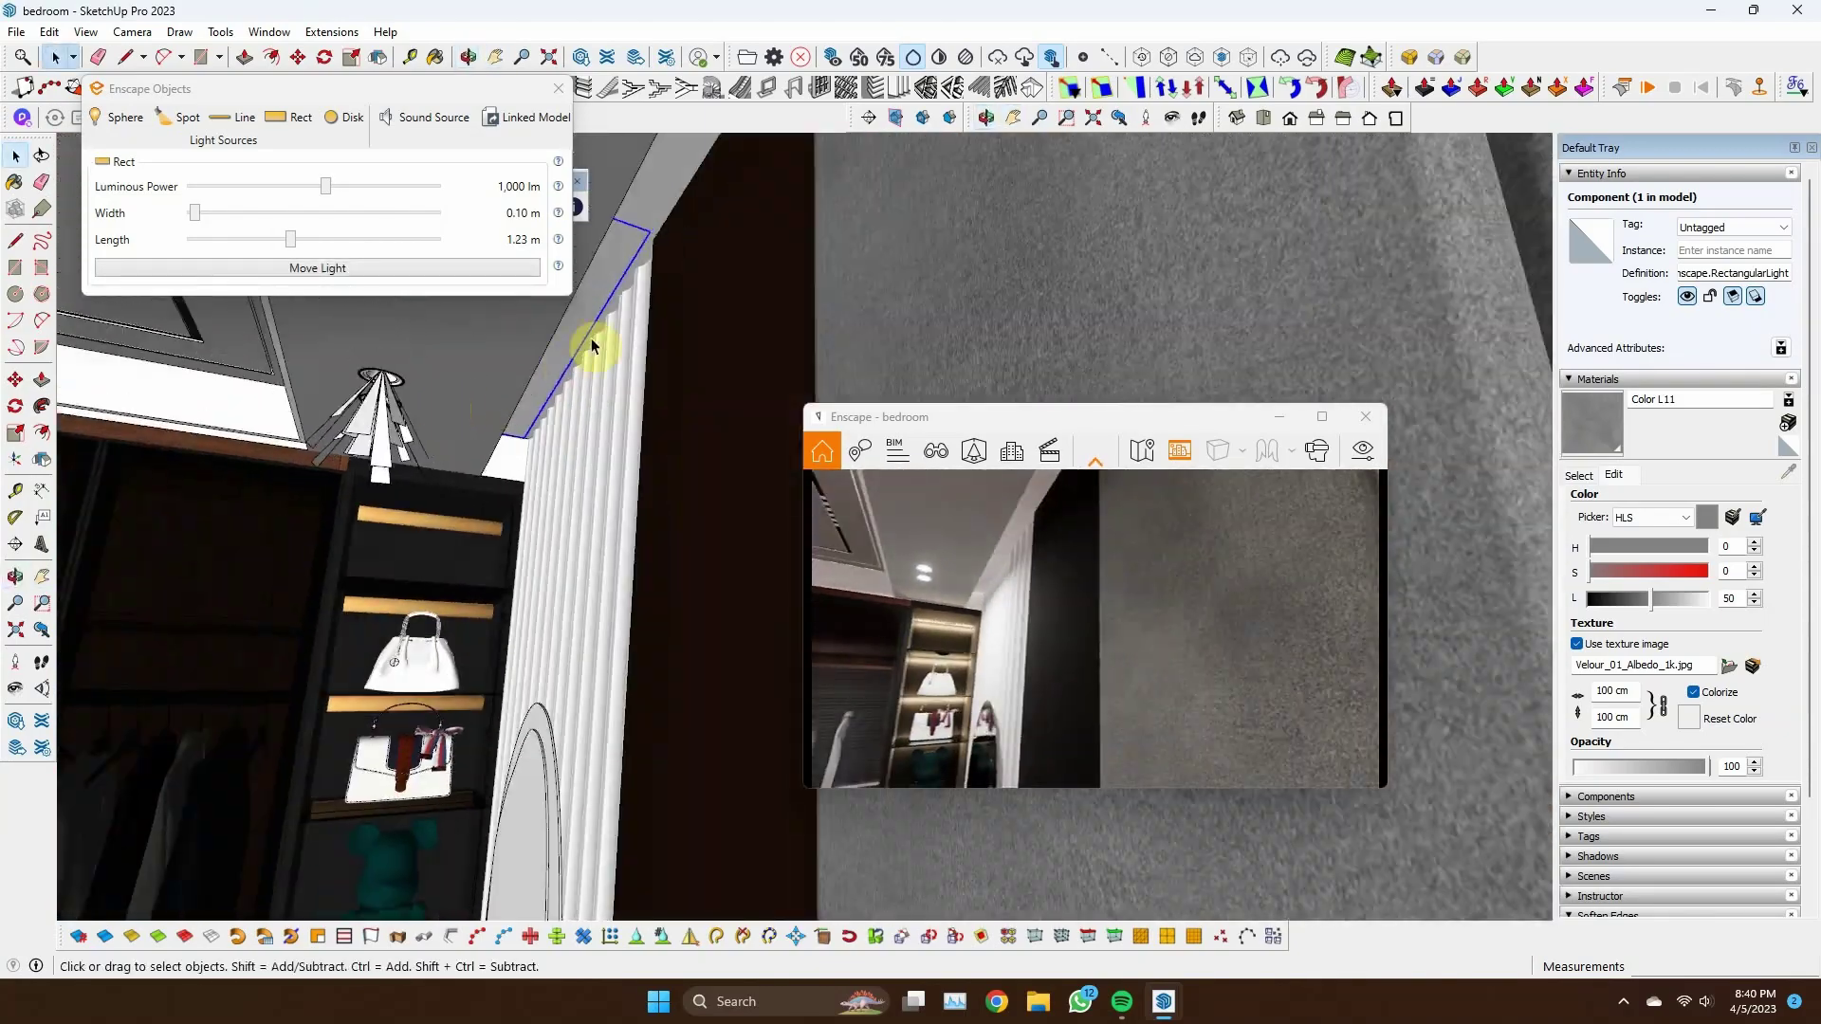
Lower the rectangle light's luminous power and pick the orange Color C03 material
left_click_drag(398, 197, 389, 197)
mouse_move(607, 379)
middle_mouse_down()
mouse_move(638, 459)
mouse_move(512, 532)
mouse_move(715, 252)
mouse_move(642, 378)
middle_mouse_up()
left_click(1776, 478)
left_click(540, 475)
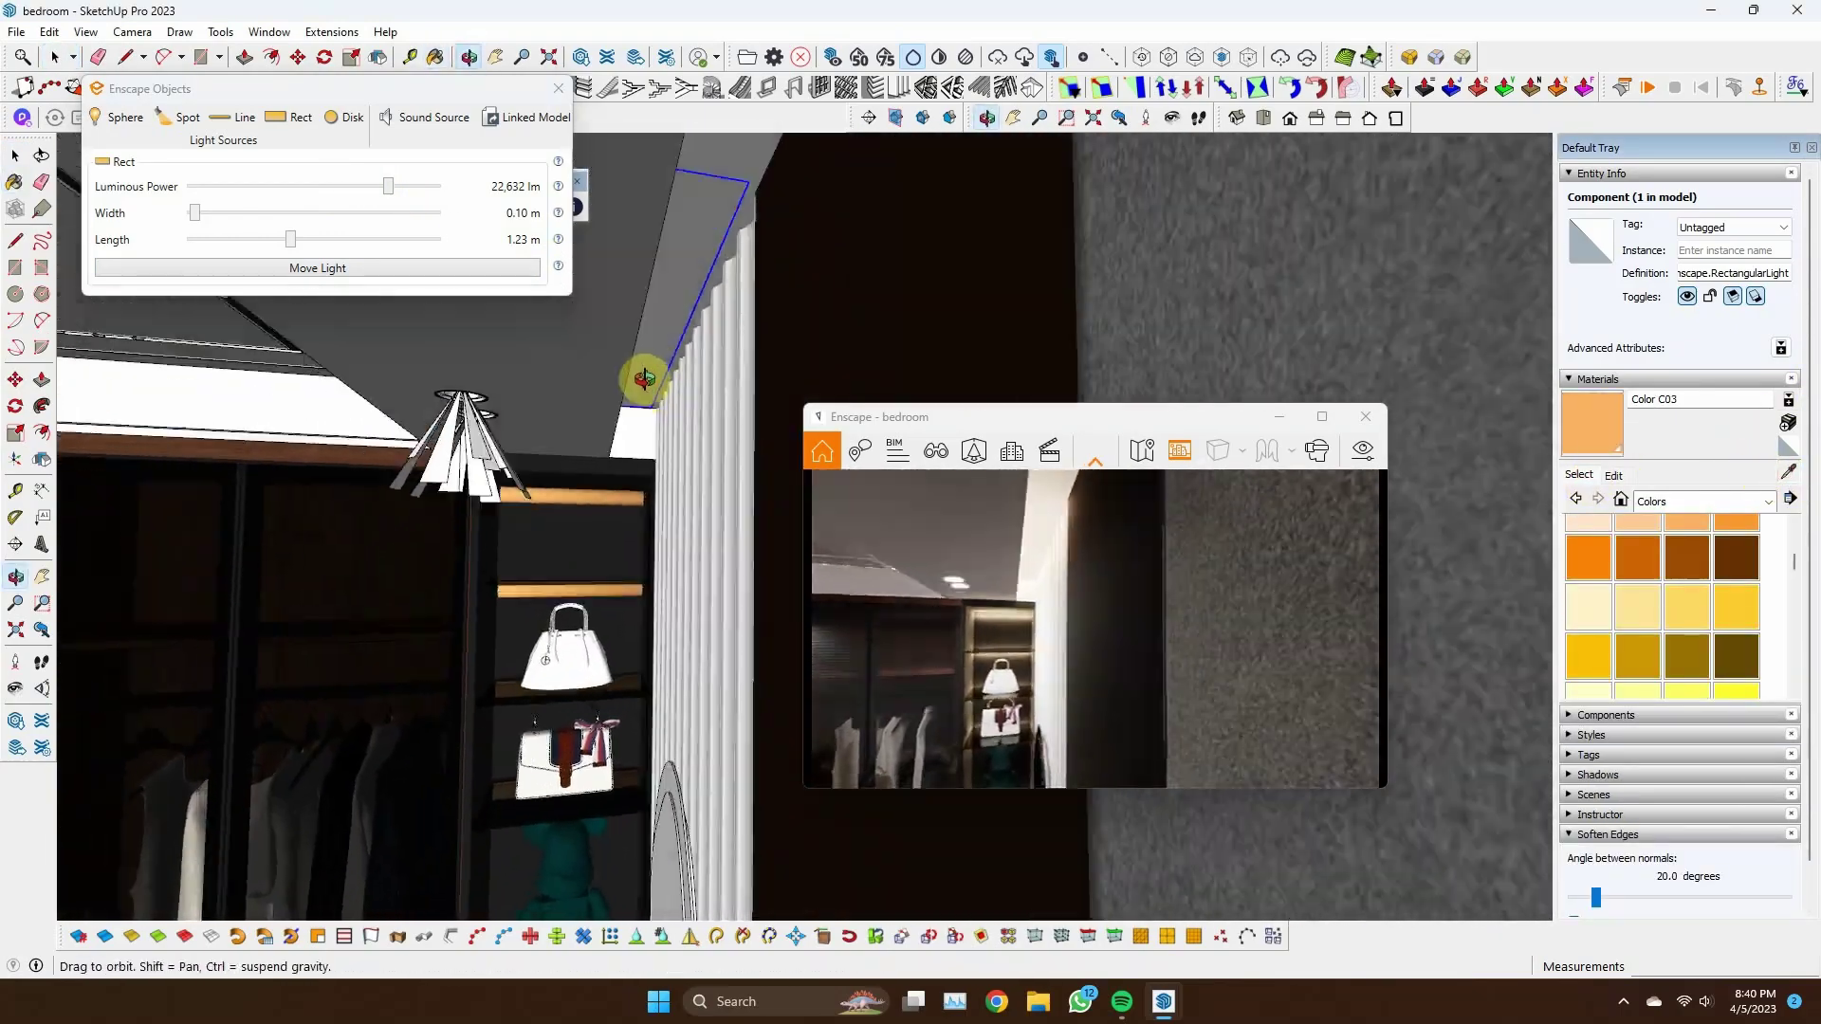
left_click_drag(388, 187, 391, 195)
mouse_move(390, 192)
middle_mouse_down()
mouse_move(801, 395)
mouse_move(508, 516)
mouse_move(588, 294)
middle_mouse_up()
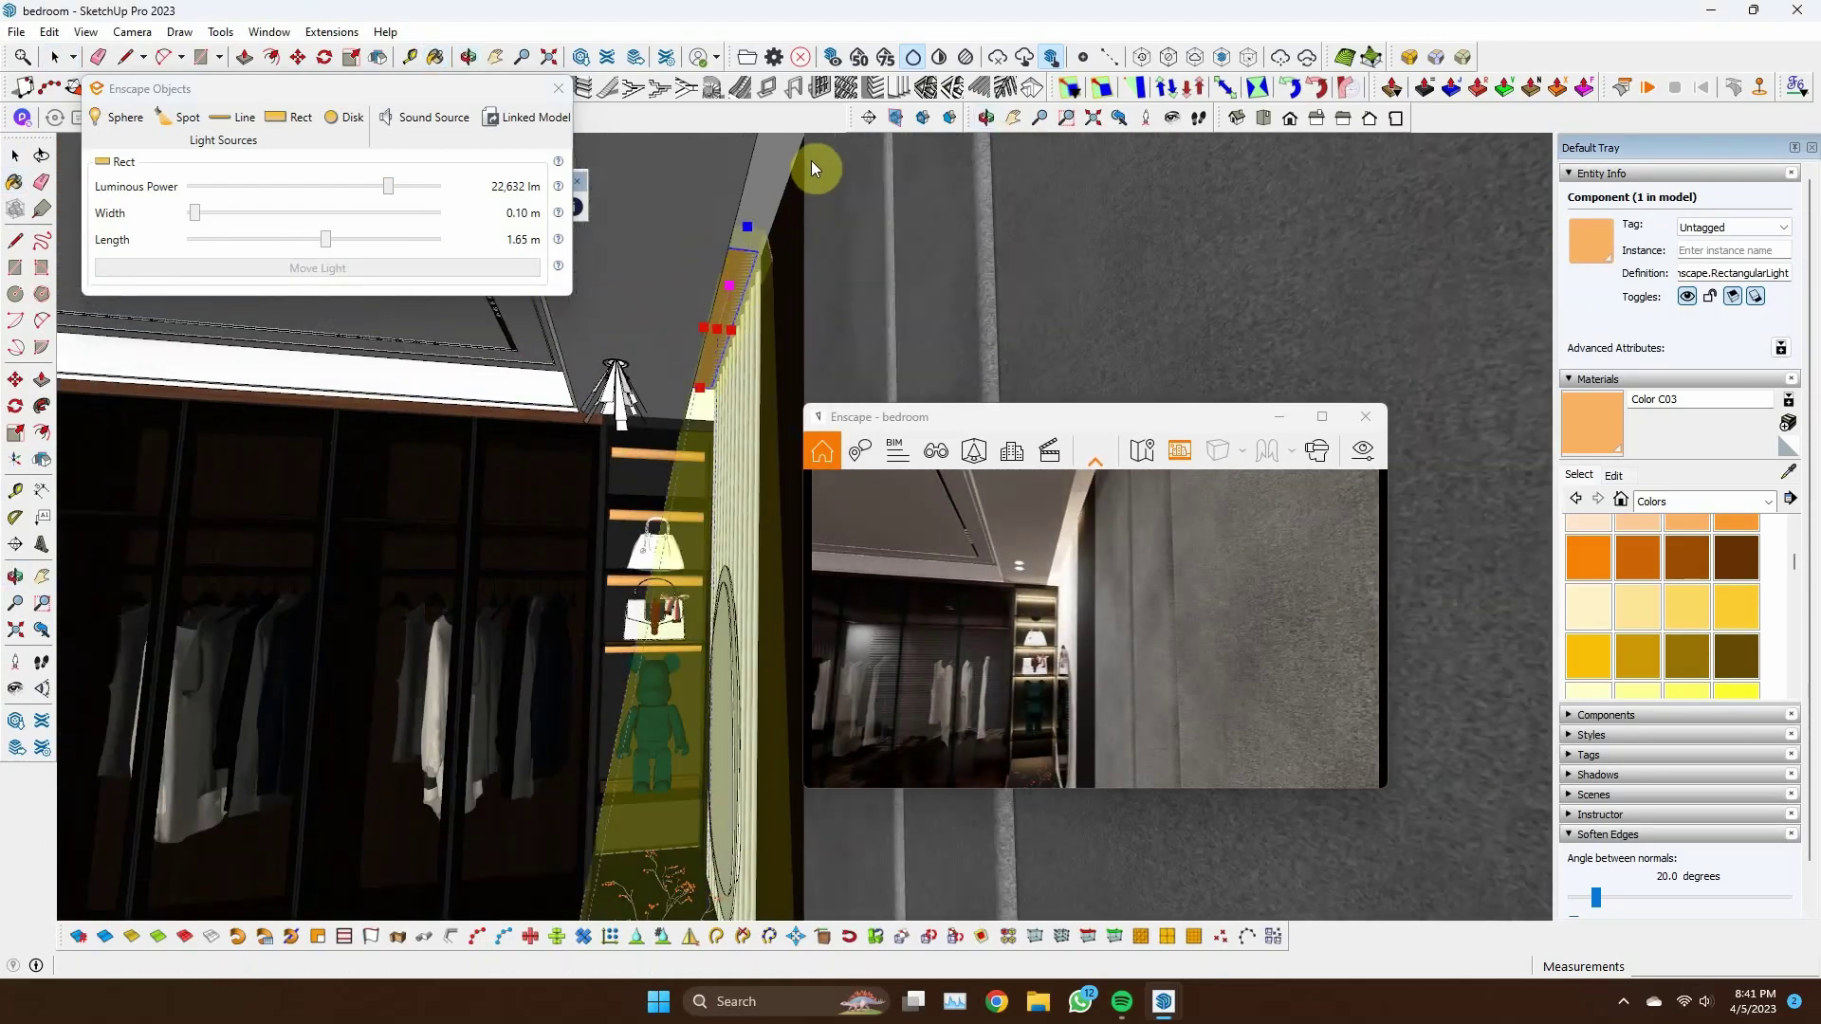
Lengthen the rectangle light to 1.75 m and check it from a wide room view
left_click_drag(811, 164, 806, 144)
mouse_move(771, 242)
middle_mouse_down()
mouse_move(1158, 293)
mouse_move(659, 266)
mouse_move(768, 188)
middle_mouse_up()
mouse_move(471, 455)
middle_mouse_down()
mouse_move(712, 520)
mouse_move(610, 569)
mouse_move(690, 310)
middle_mouse_up()
scroll(886, 308, "down", 5)
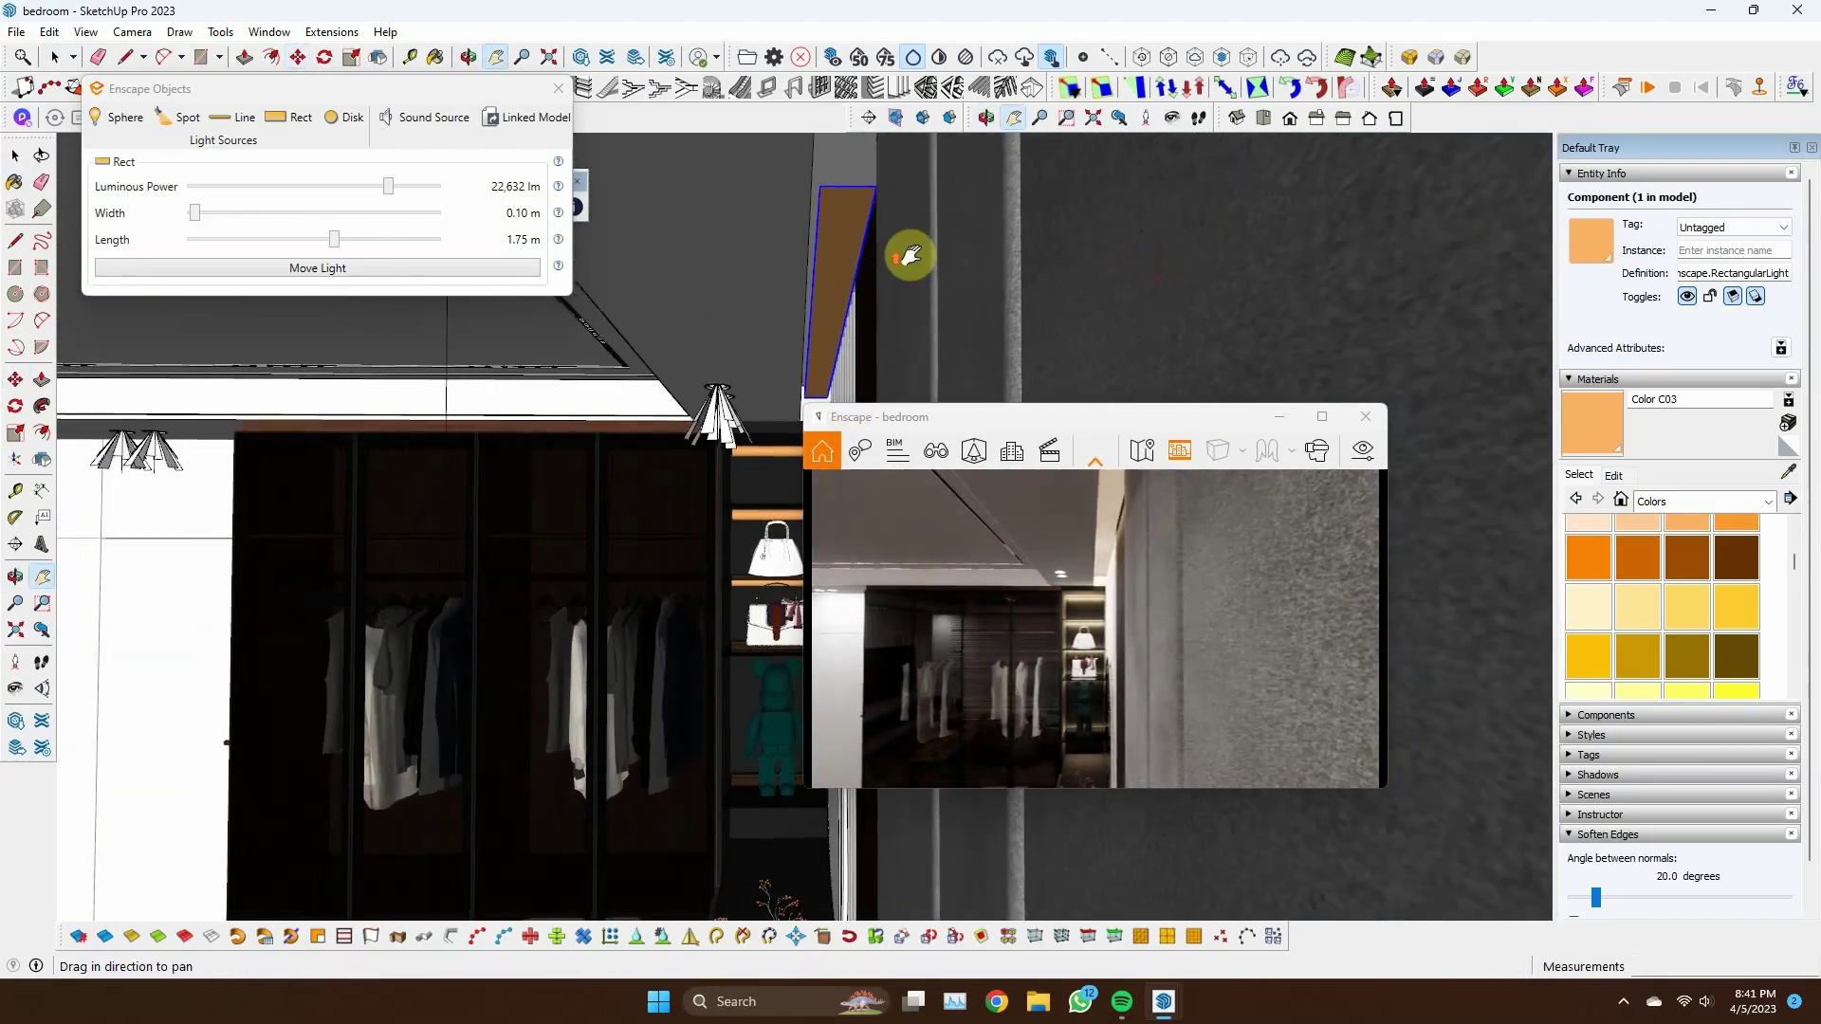
mouse_move(775, 163)
middle_mouse_down()
mouse_move(978, 315)
mouse_move(521, 395)
mouse_move(860, 287)
middle_mouse_up()
mouse_move(816, 389)
middle_mouse_down()
mouse_move(699, 394)
mouse_move(366, 477)
mouse_move(512, 496)
mouse_move(403, 193)
middle_mouse_up()
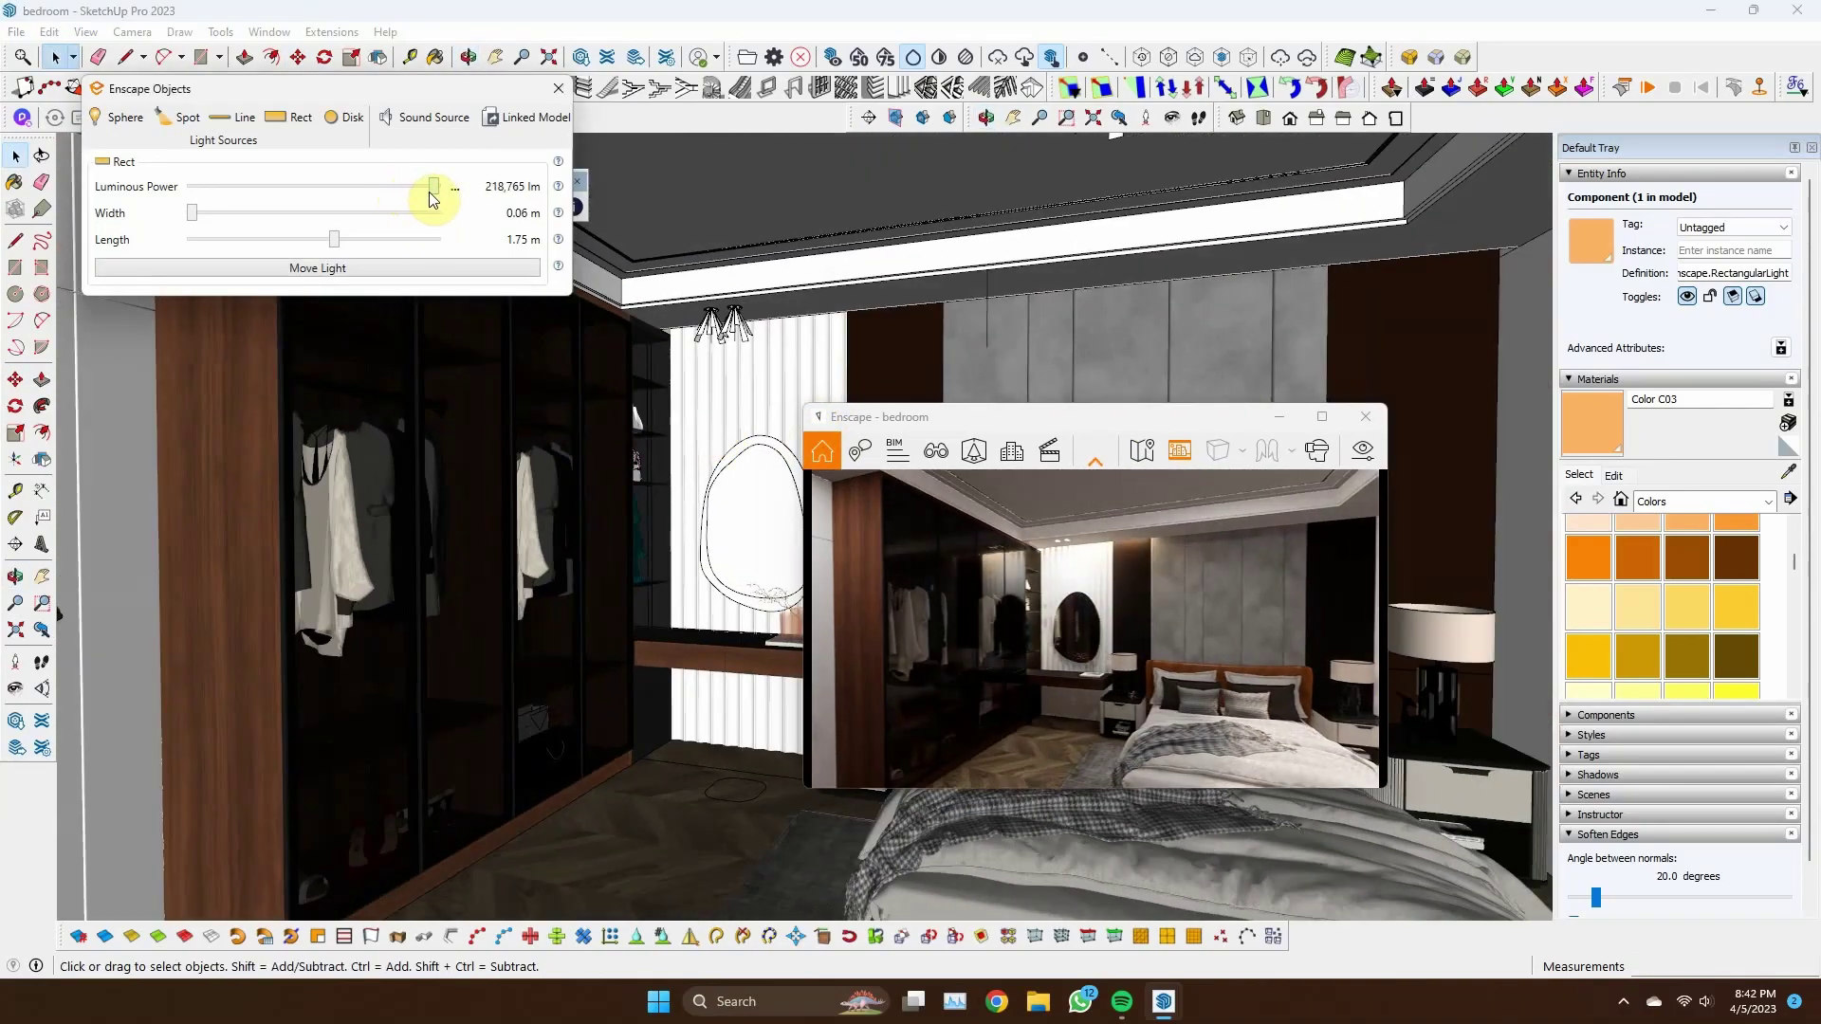
scroll(833, 263, "up", 5)
scroll(712, 253, "up", 3)
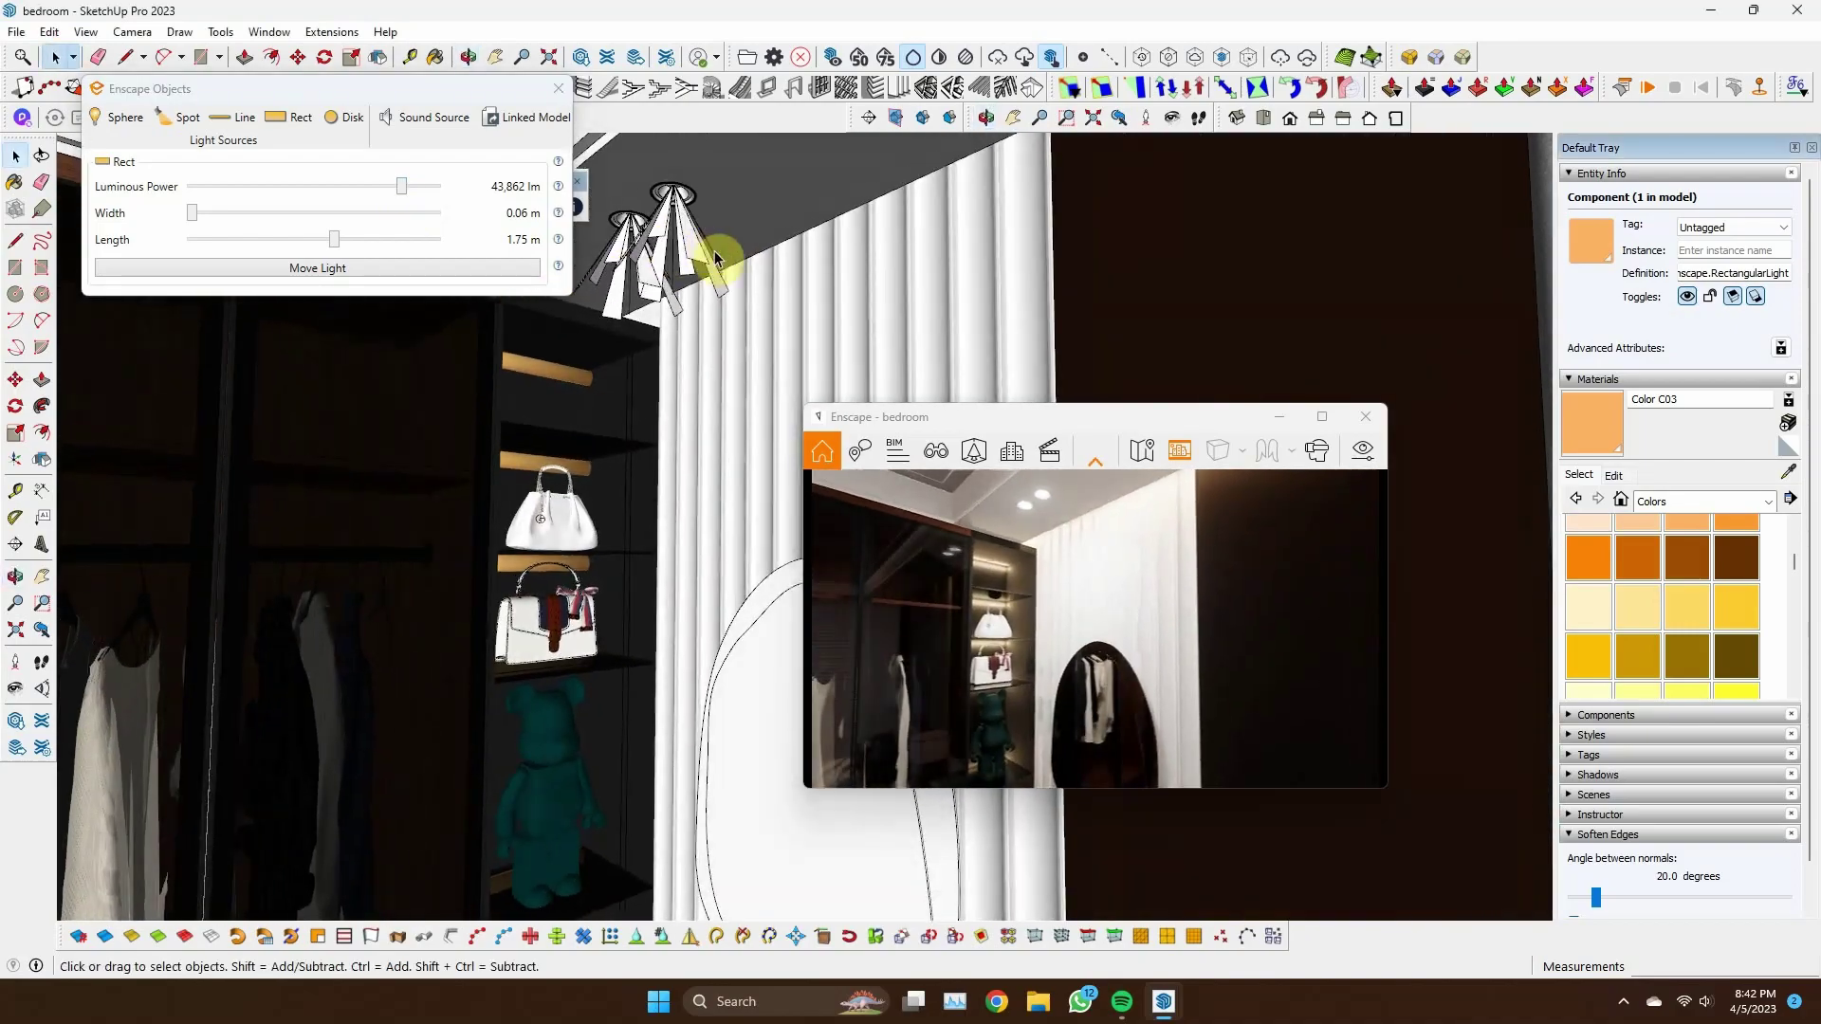
Copy the ceiling rectangle light to a new ceiling spot, making three in total
left_click(674, 218)
mouse_move(349, 197)
middle_mouse_down()
mouse_move(472, 493)
mouse_move(683, 471)
mouse_move(845, 342)
mouse_move(462, 450)
mouse_move(625, 354)
mouse_move(1074, 354)
mouse_move(1200, 325)
mouse_move(842, 521)
mouse_move(802, 648)
mouse_move(617, 549)
mouse_move(800, 480)
mouse_move(927, 472)
mouse_move(664, 471)
mouse_move(748, 492)
mouse_move(521, 556)
mouse_move(560, 683)
mouse_move(692, 313)
middle_mouse_up()
left_click(625, 354)
left_click(668, 323)
left_click(803, 649)
key("space")
left_click(692, 313)
Open the light group and select the spotlight above the oval mirror
double_click(692, 313)
left_click(692, 313)
scroll(695, 306, "up", 3)
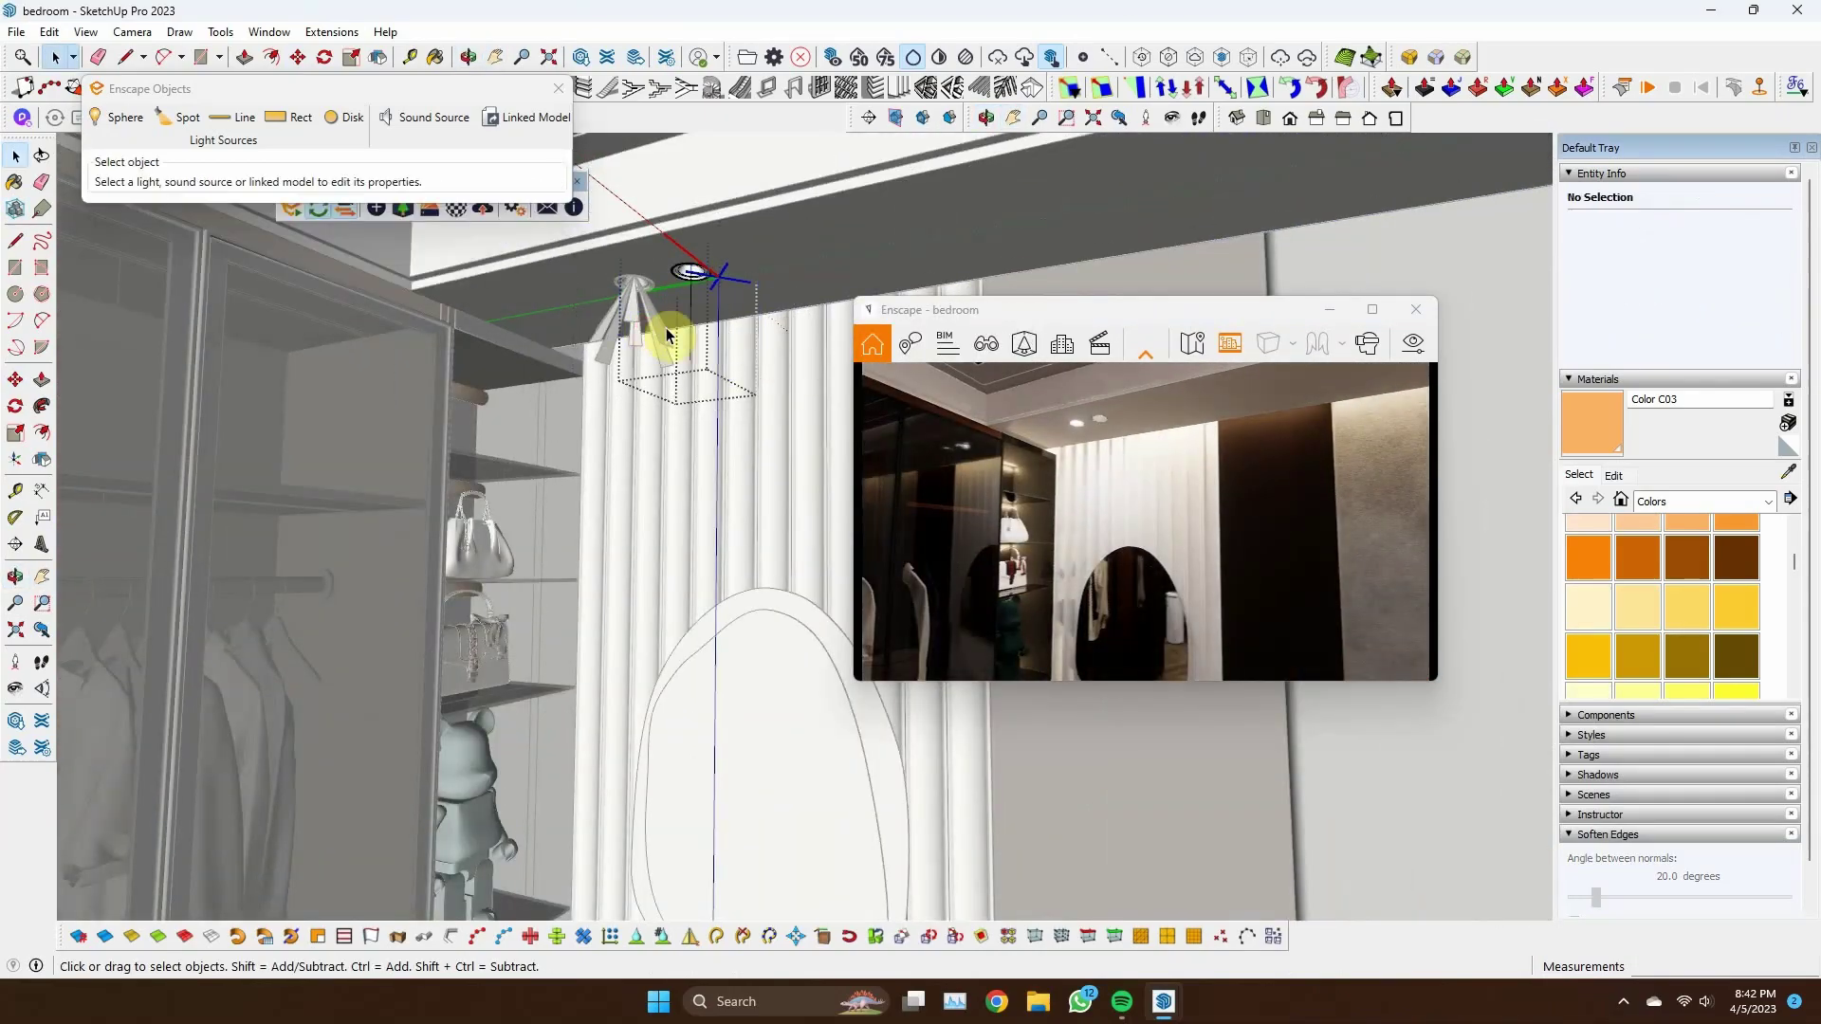
left_click(661, 332)
key("Delete")
scroll(832, 496, "down", 3)
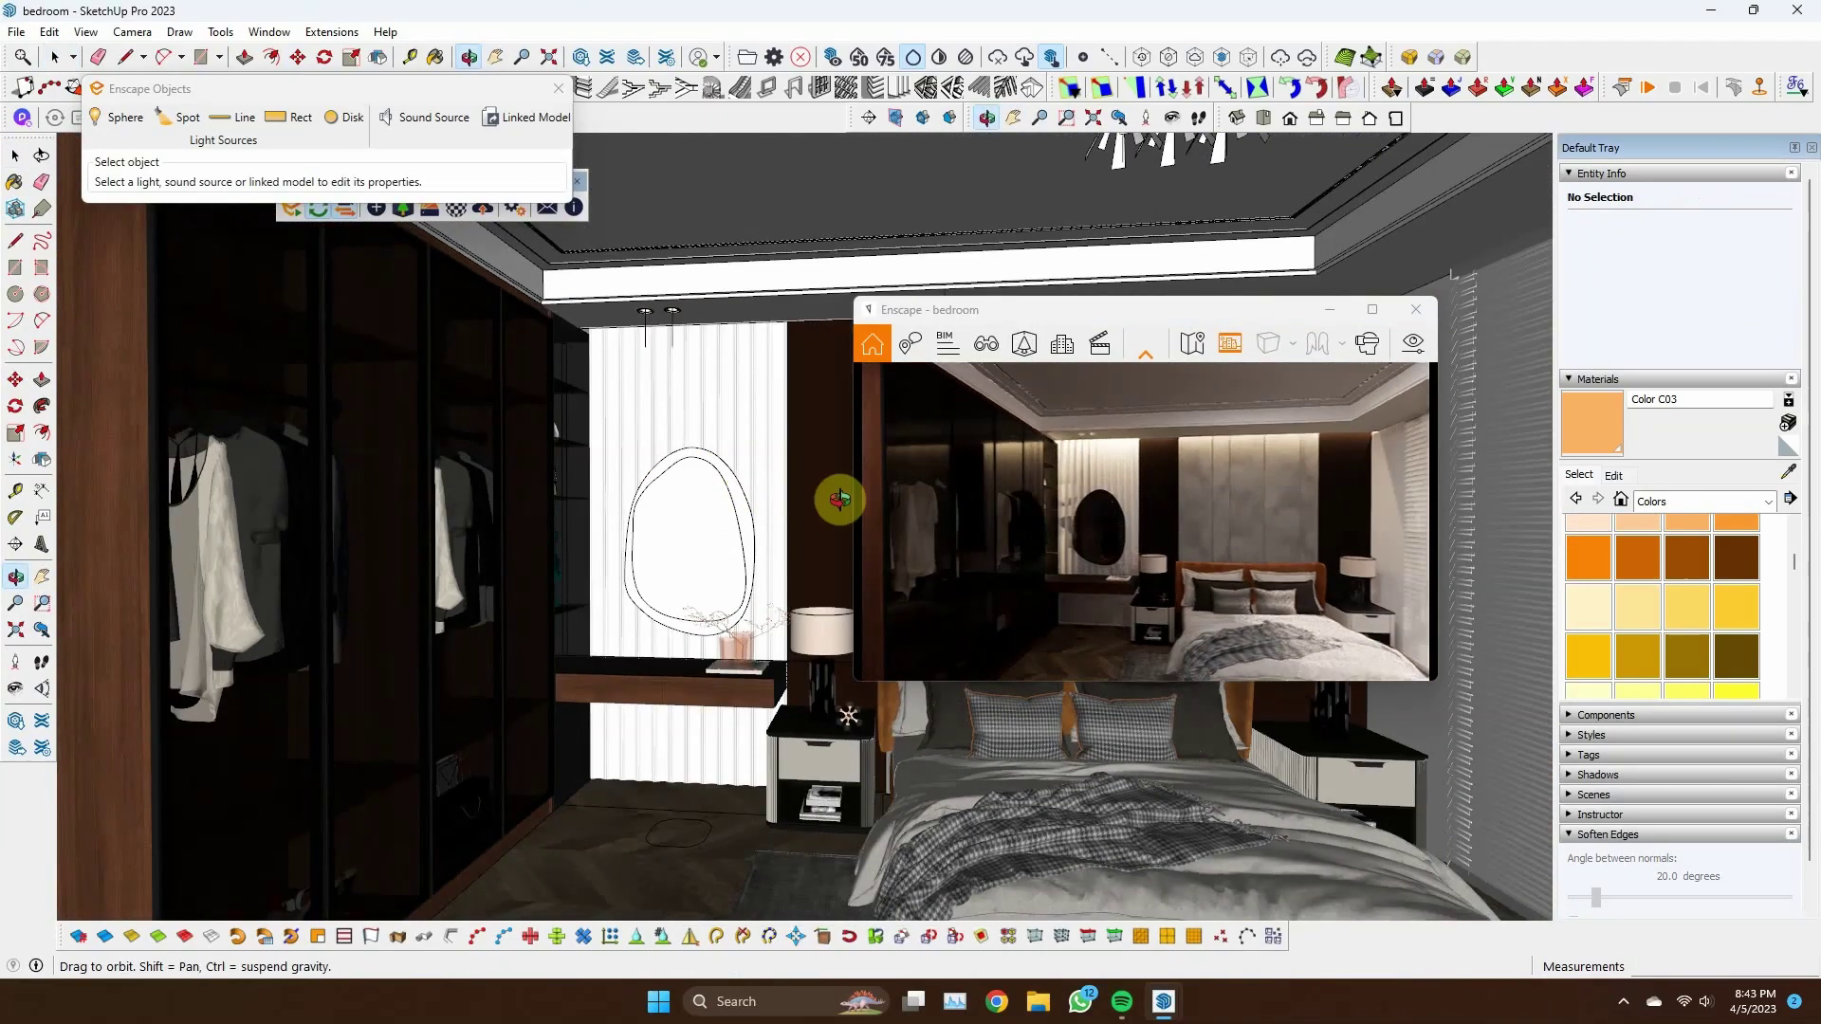
scroll(696, 385, "up", 3)
Open the ceiling spotlight component for editing
left_click(651, 250)
scroll(653, 246, "up", 2)
scroll(652, 244, "up", 2)
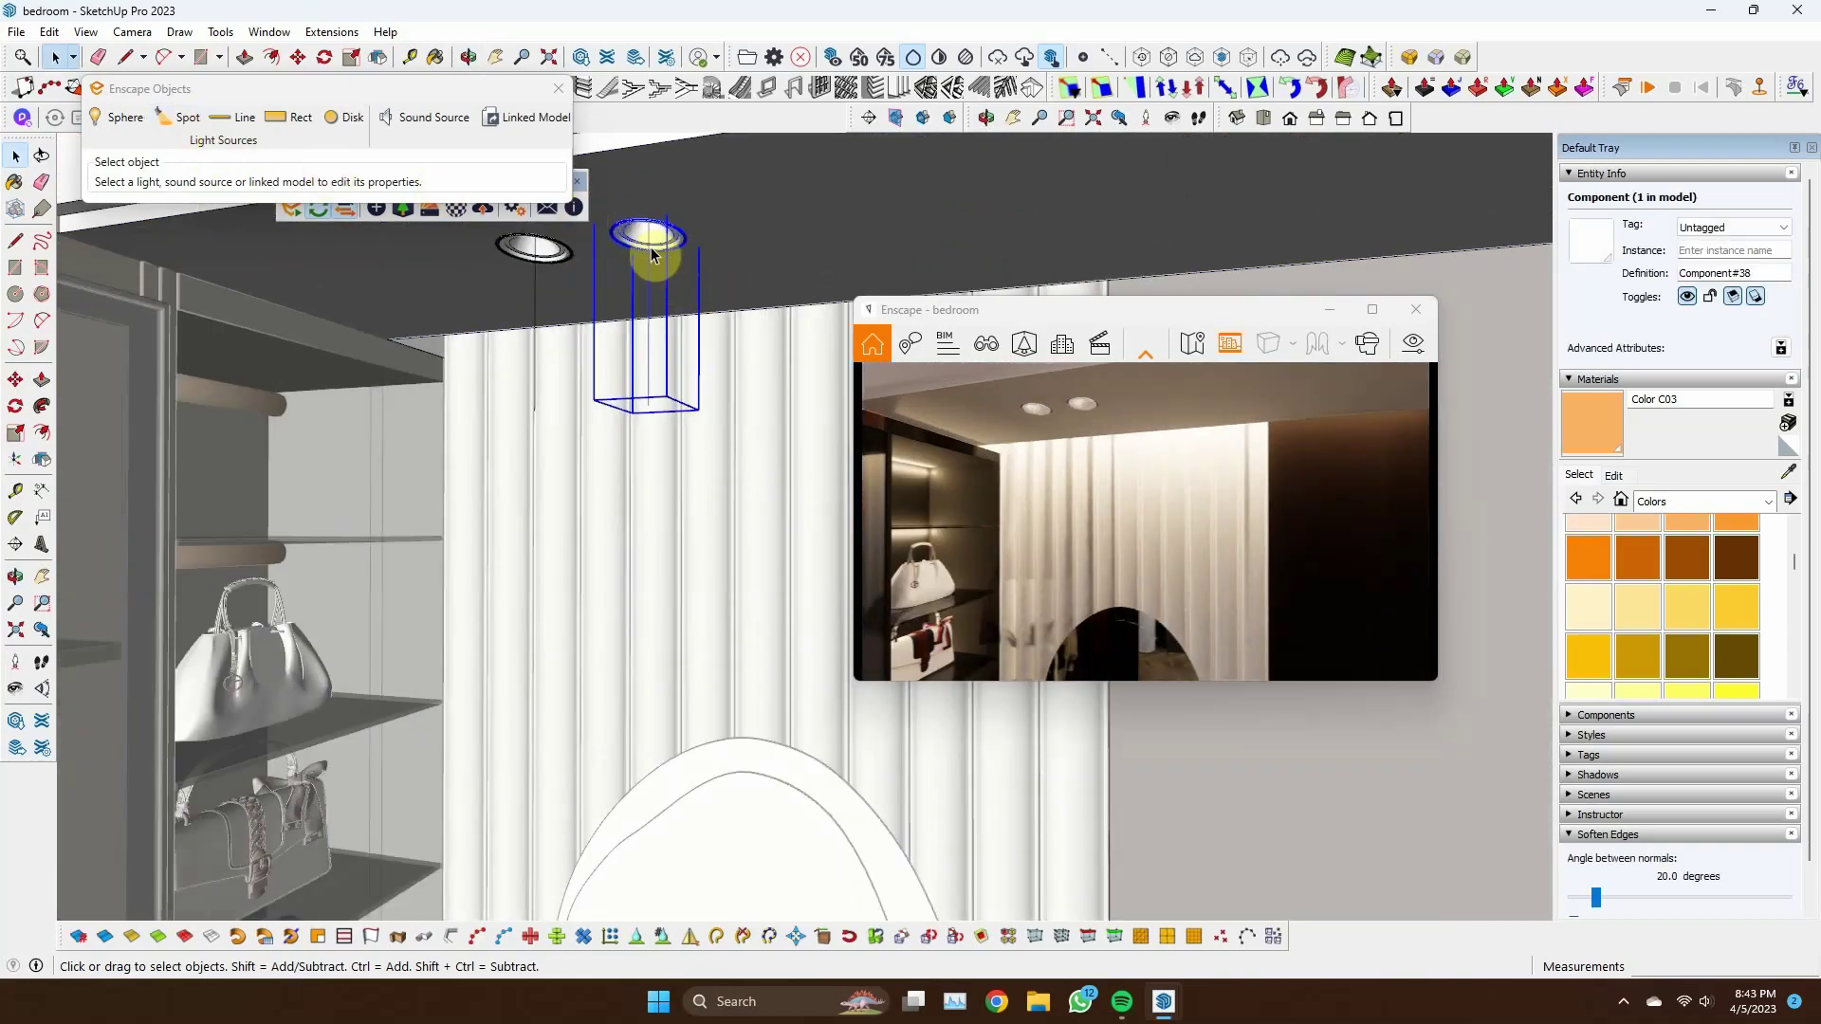
double_click(651, 255)
scroll(645, 242, "up", 2)
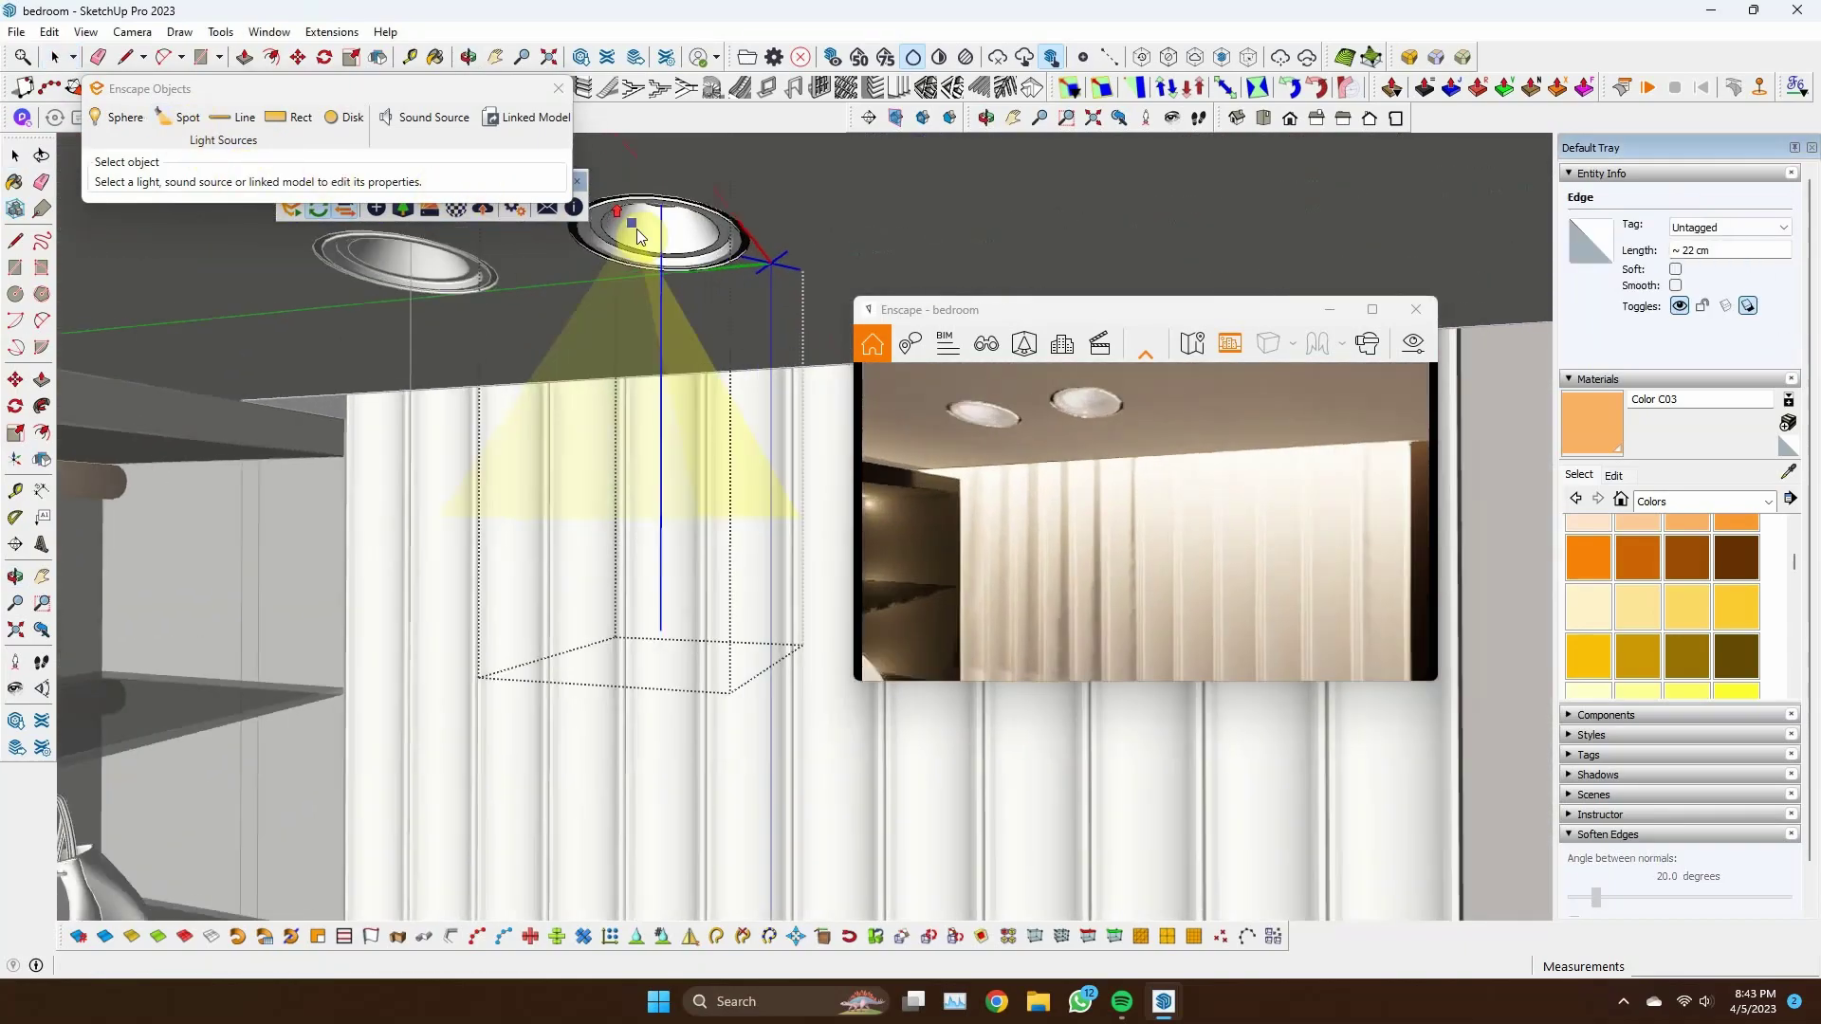
scroll(645, 417, "down", 3)
scroll(629, 617, "down", 3)
scroll(651, 346, "down", 2)
Raise the mirror spotlight to 17,808 cd with a 75.3° beam
left_click(659, 339)
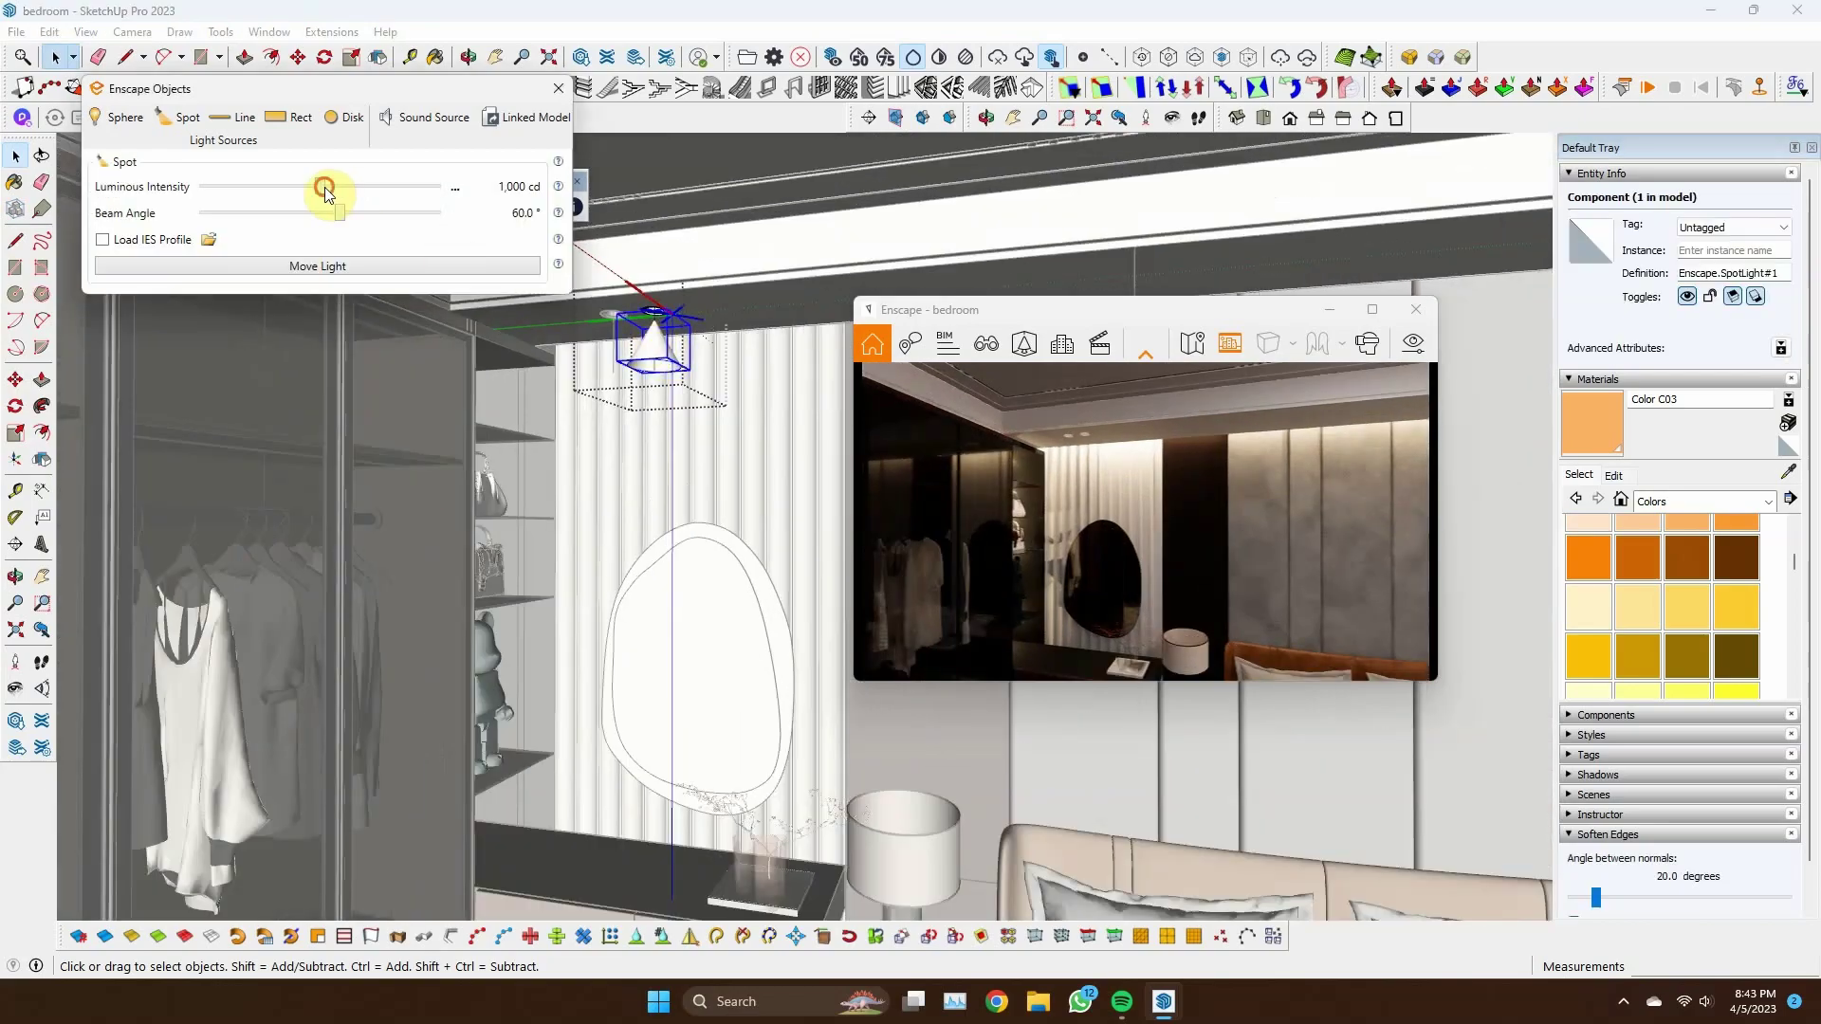
left_click_drag(324, 187, 405, 199)
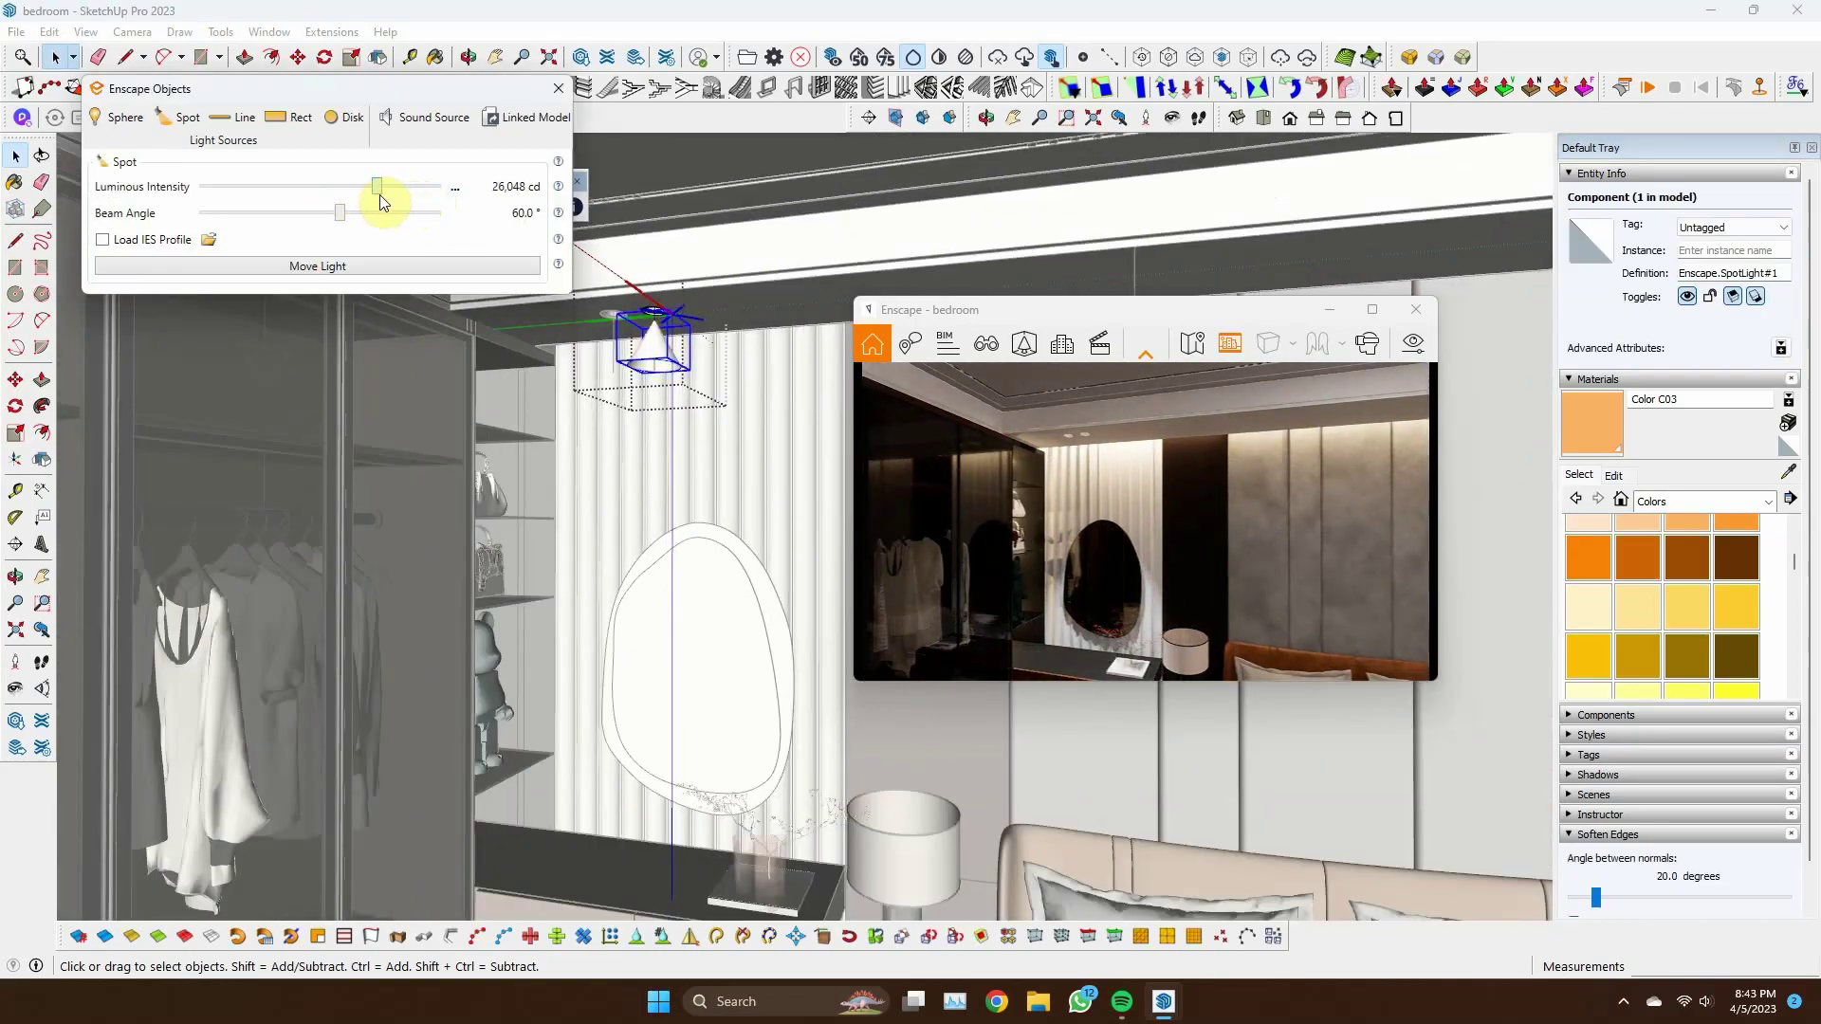
scroll(629, 467, "up", 1)
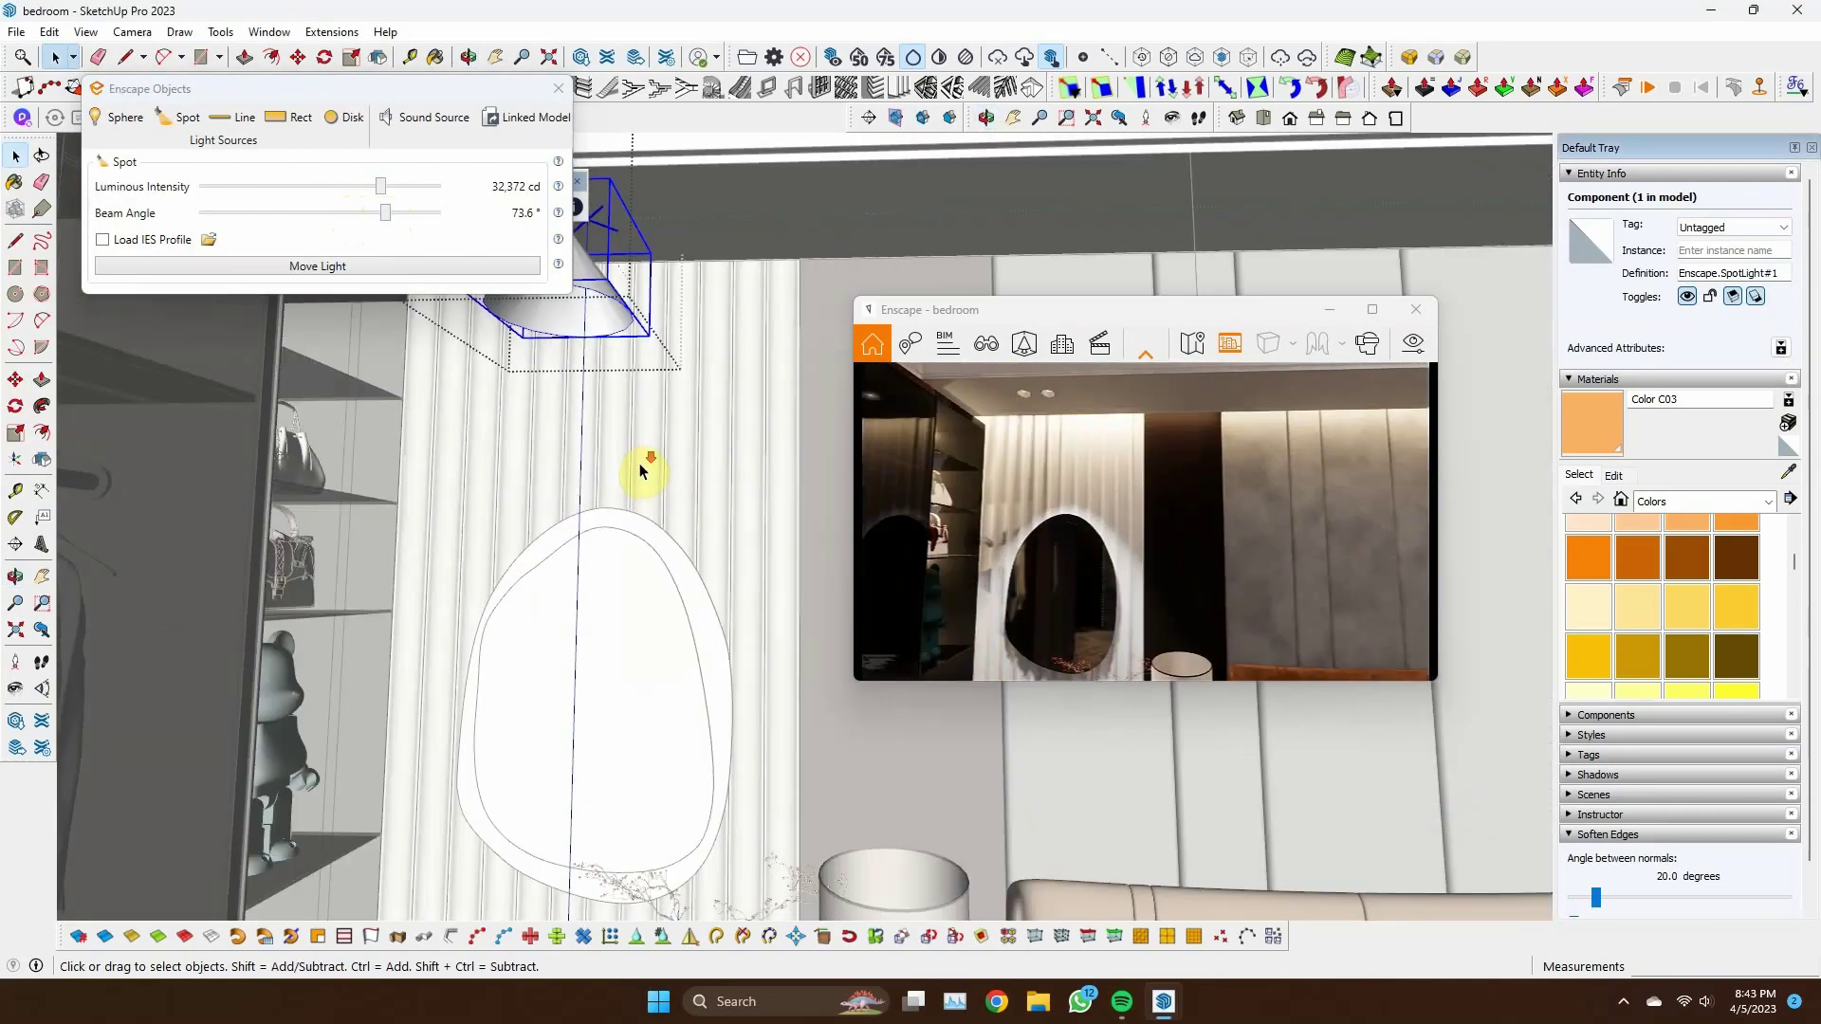
scroll(569, 447, "up", 2)
scroll(601, 337, "up", 2)
scroll(607, 349, "up", 1)
scroll(607, 349, "down", 3)
Copy the spotlight and place the second one beside the original above the mirror
key("ctrl+c")
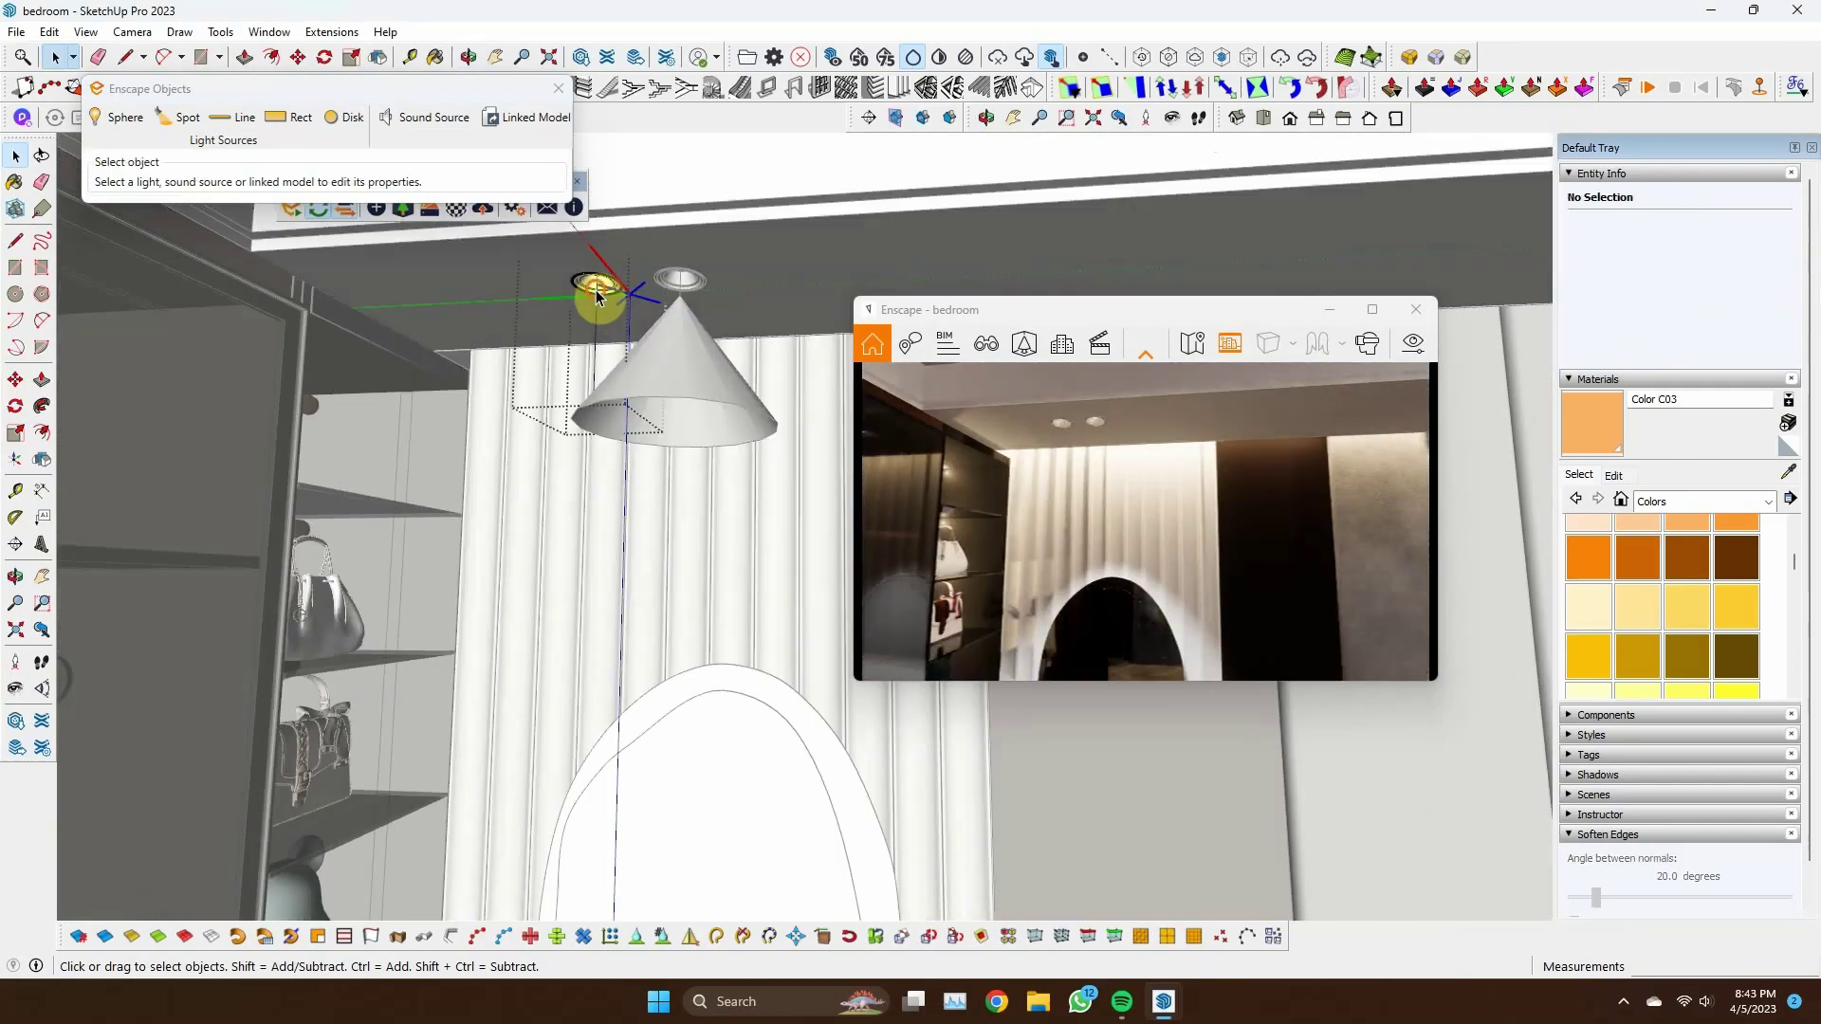
key("ctrl+v")
scroll(569, 379, "up", 3)
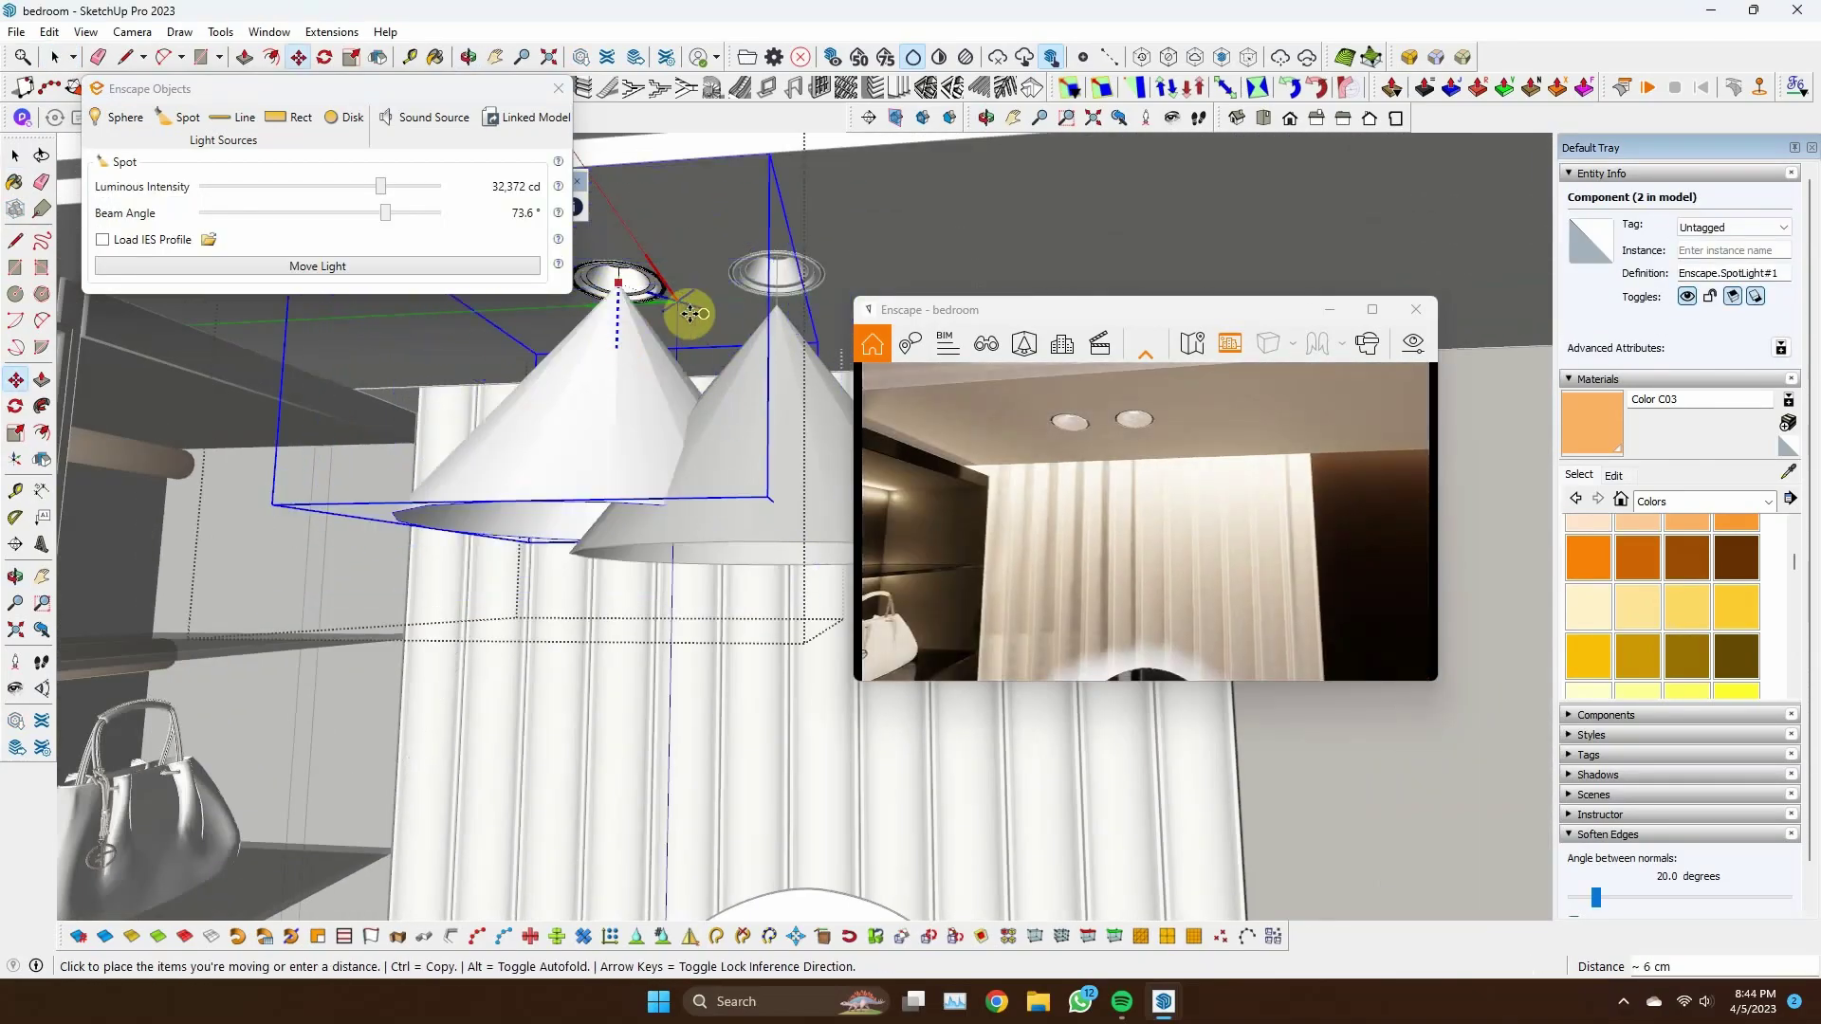
left_click(691, 310)
key("space")
scroll(655, 398, "down", 3)
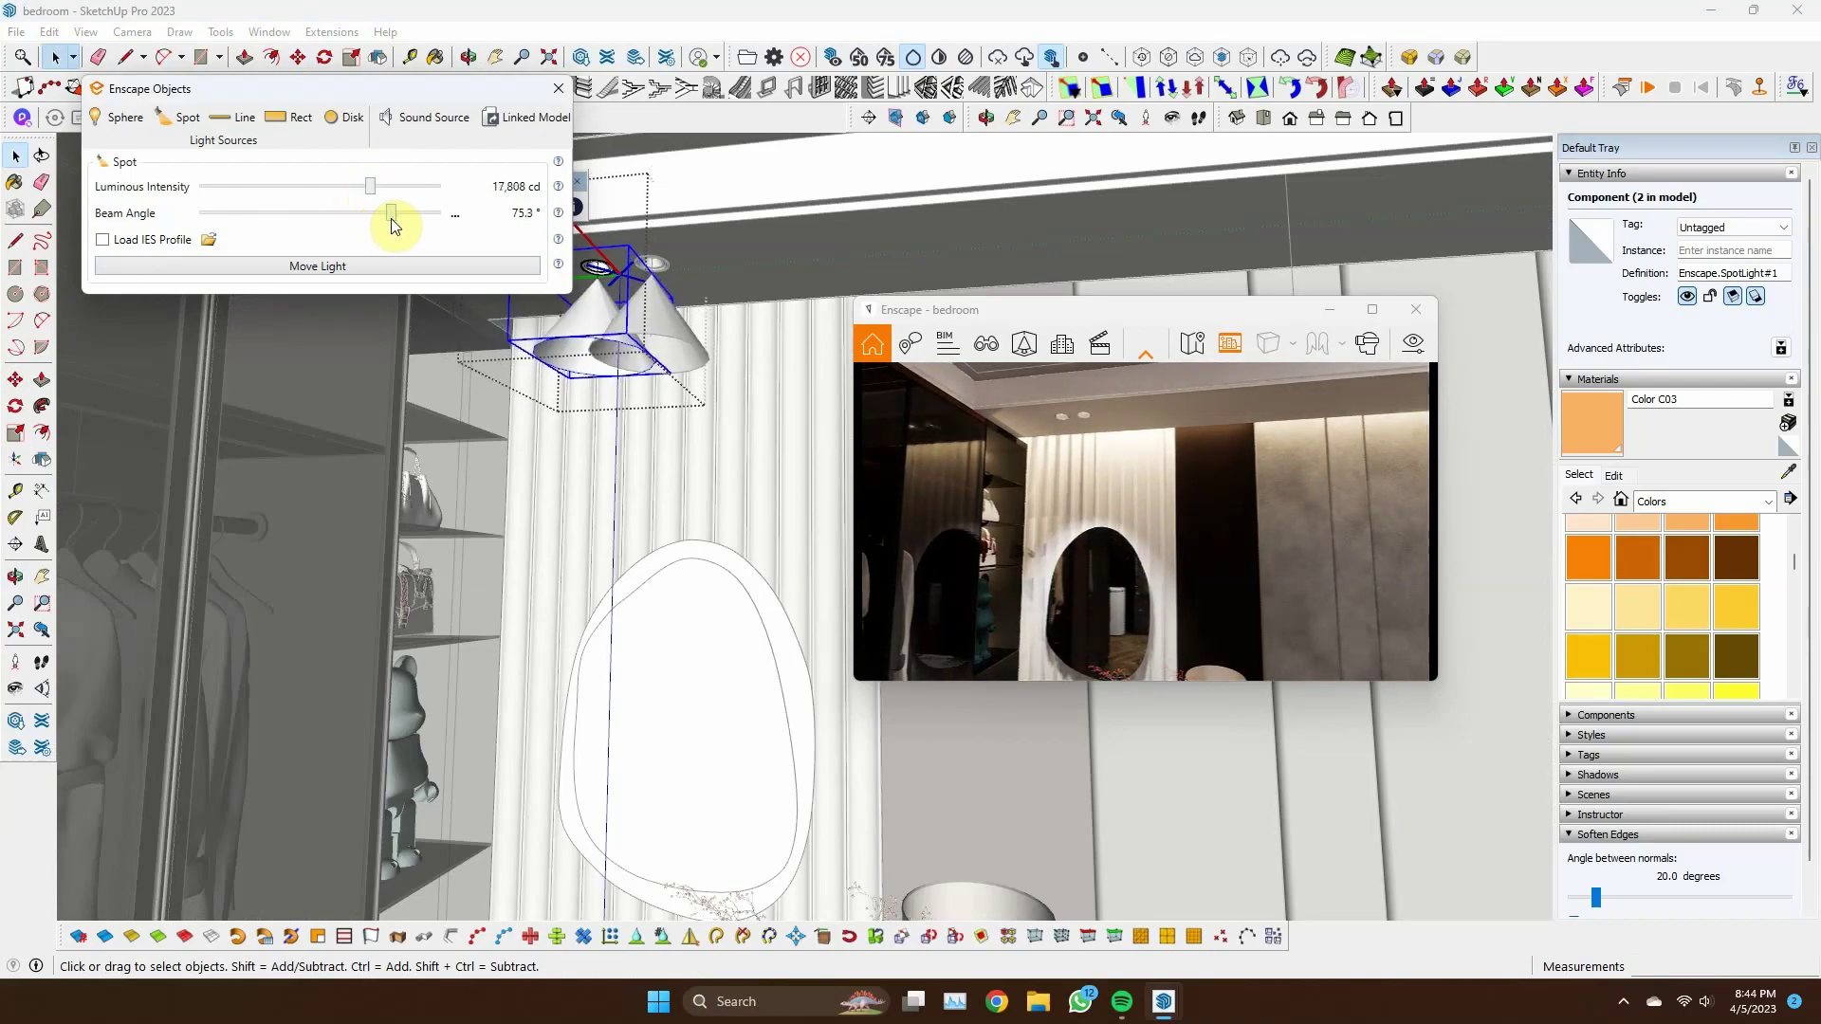
scroll(569, 474, "down", 3)
middle_click_drag(619, 609, 662, 618)
scroll(642, 407, "up", 3)
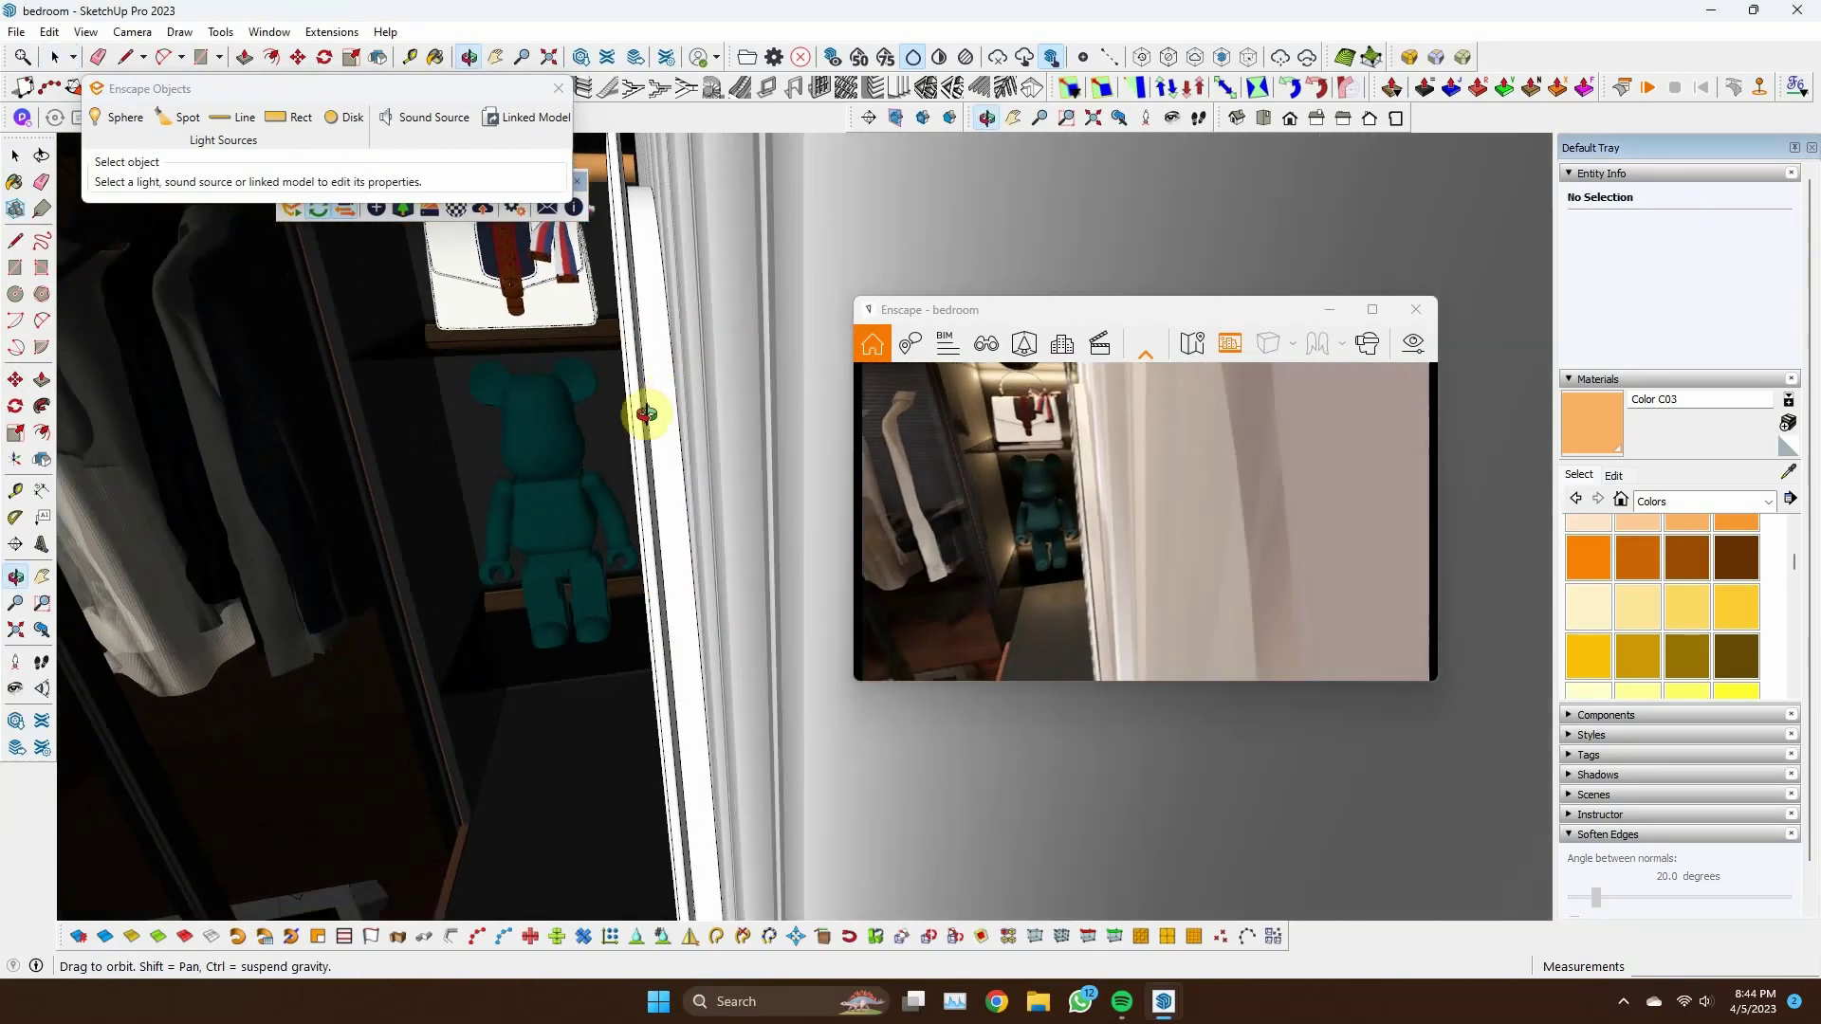
scroll(529, 289, "up", 2)
mouse_move(528, 289)
middle_mouse_down()
mouse_move(699, 333)
mouse_move(639, 358)
mouse_move(839, 287)
middle_mouse_up()
Select the strip beside the wardrobe and paint it with a new Emissive Material1
triple_click(840, 287)
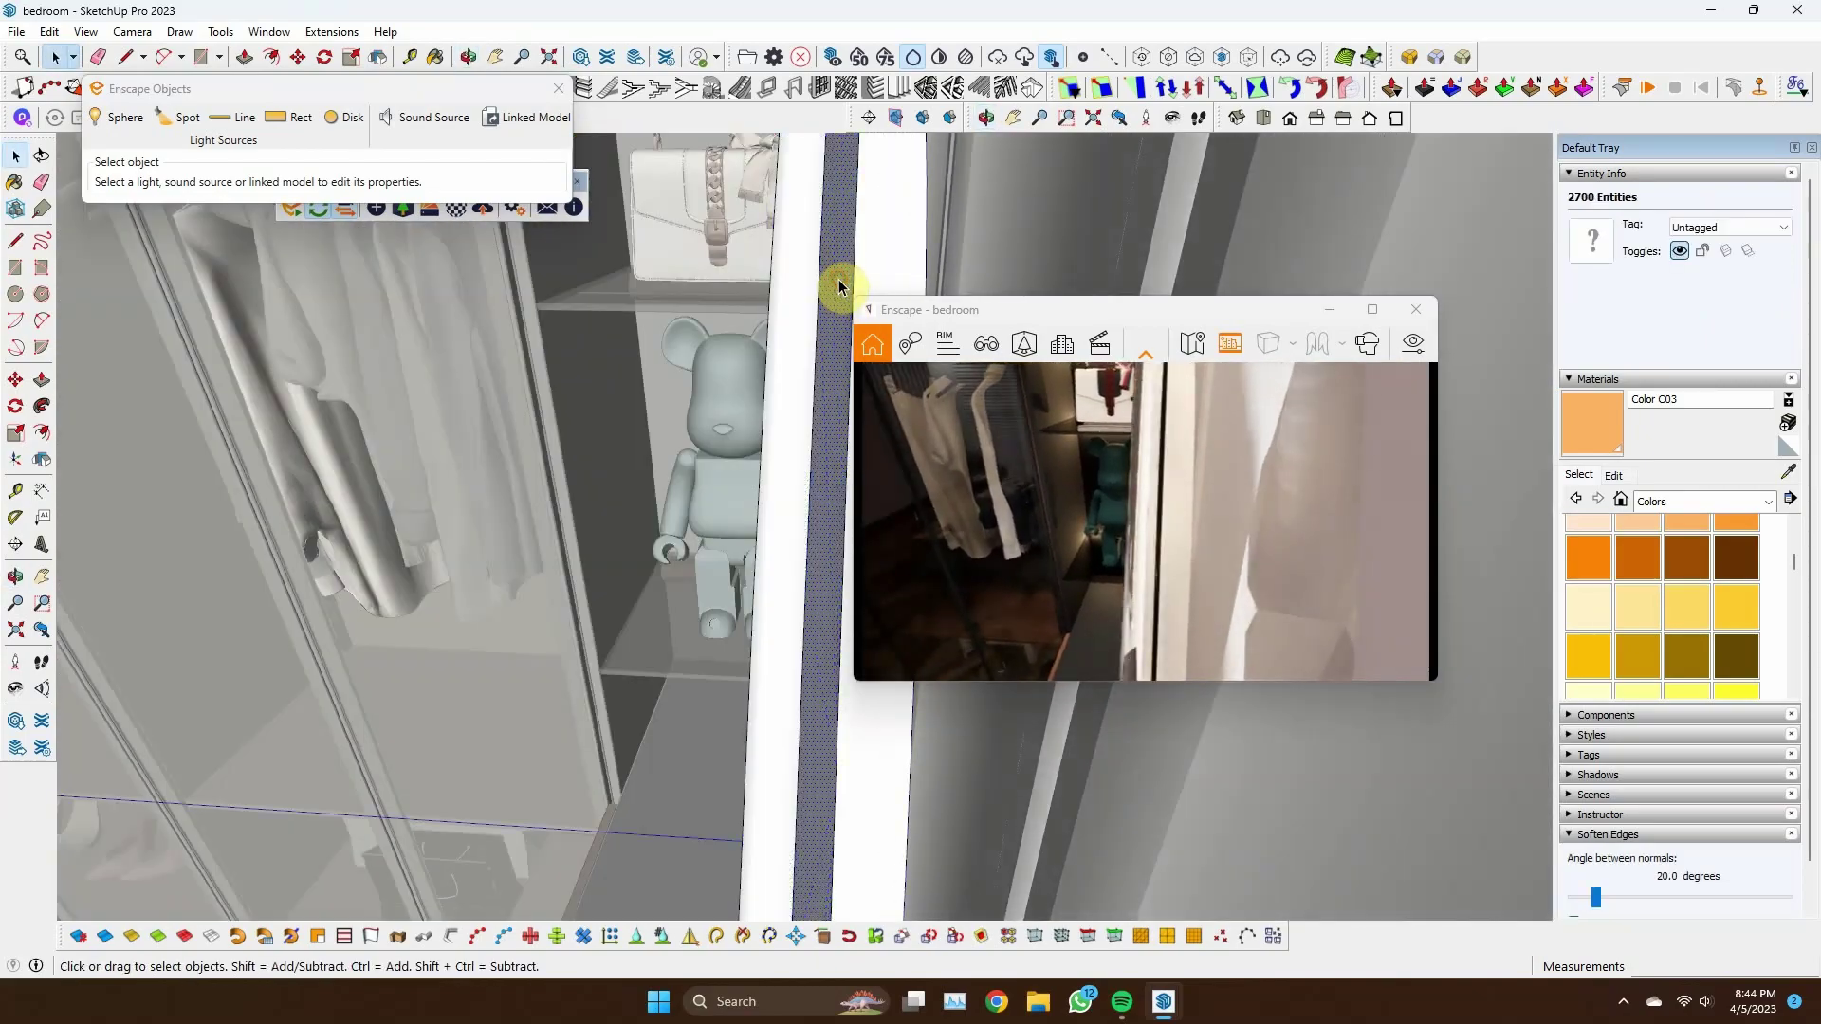
left_click(867, 693)
left_click(1591, 429)
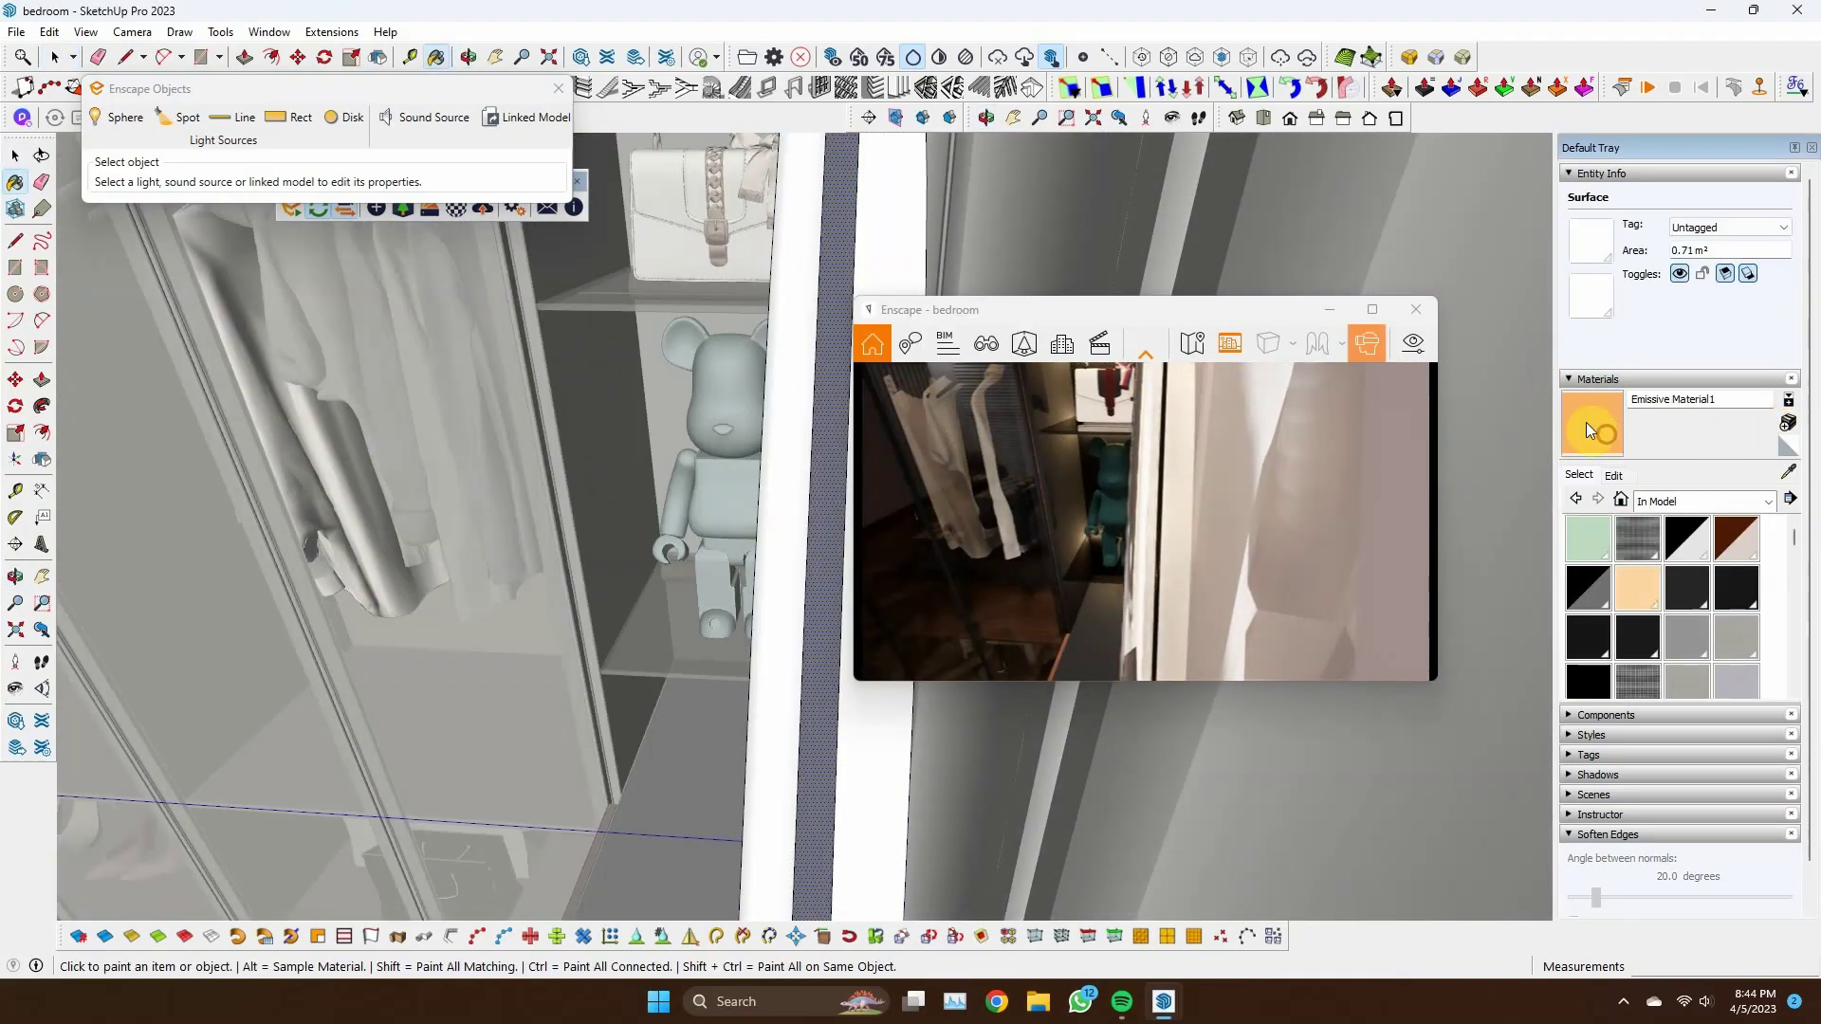
scroll(386, 500, "down", 3)
scroll(553, 423, "down", 3)
scroll(645, 237, "down", 2)
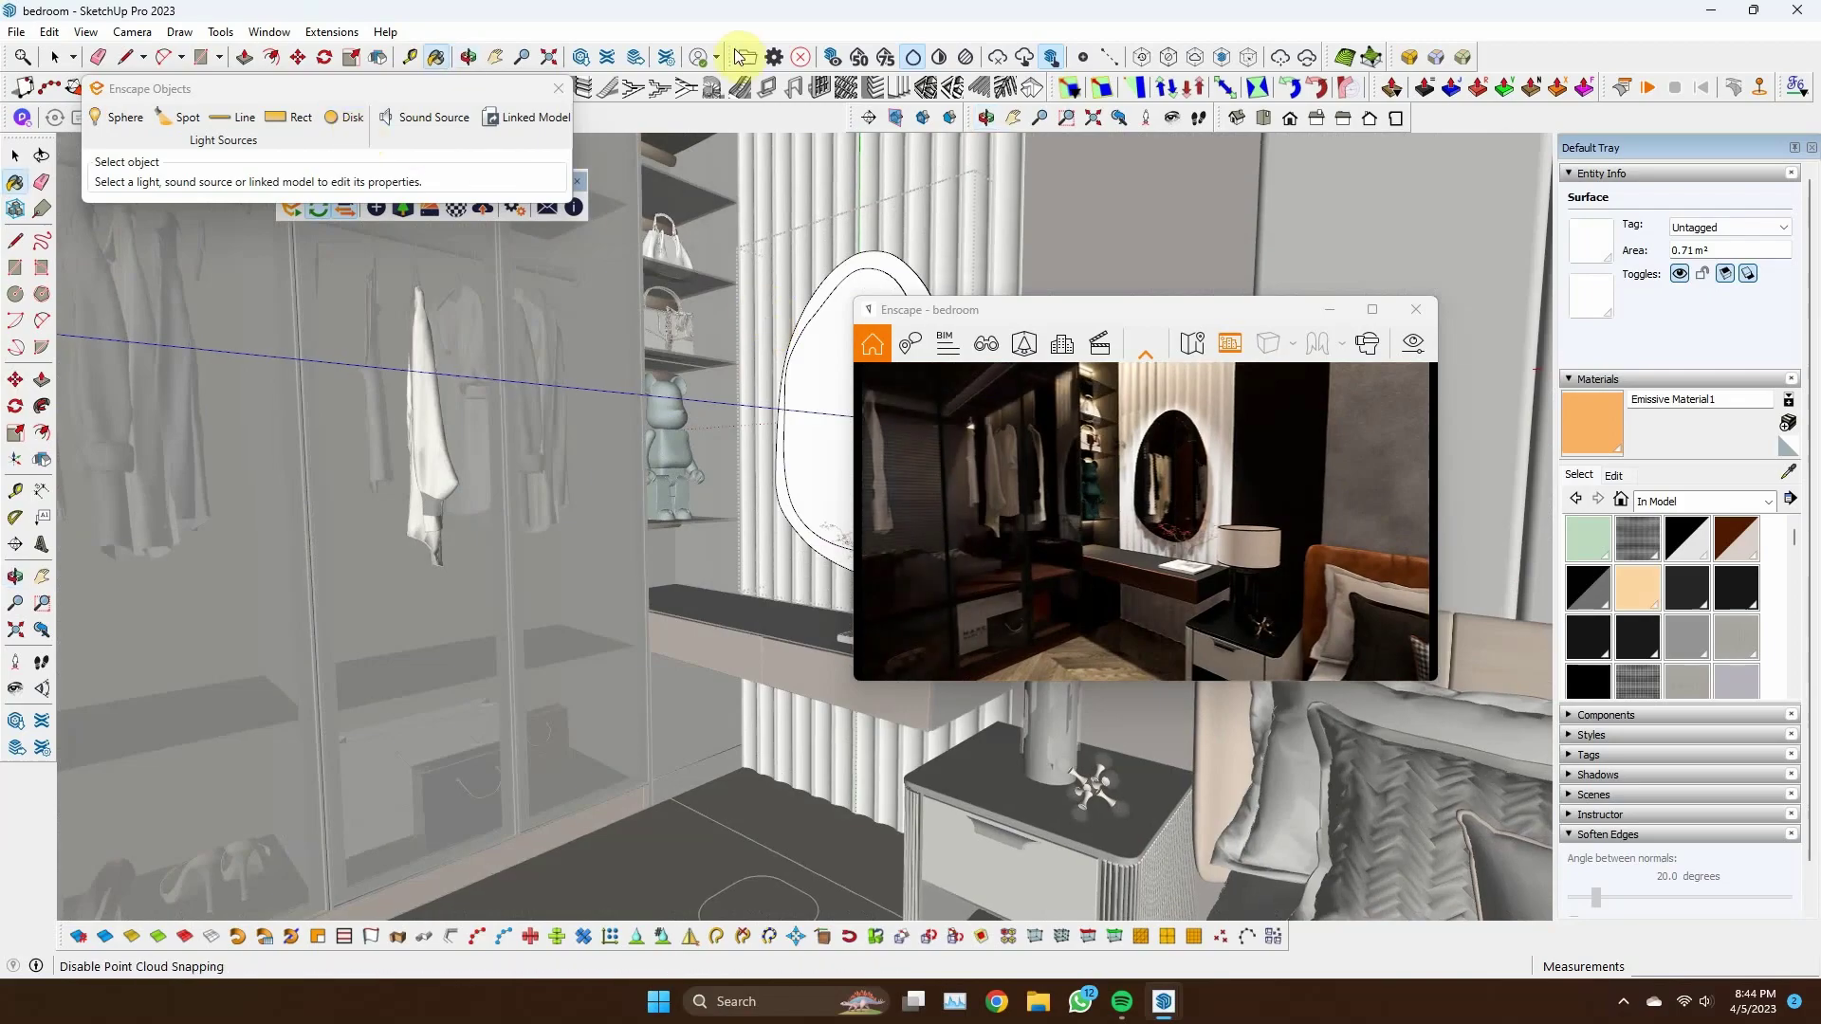
left_click_drag(582, 193, 580, 153)
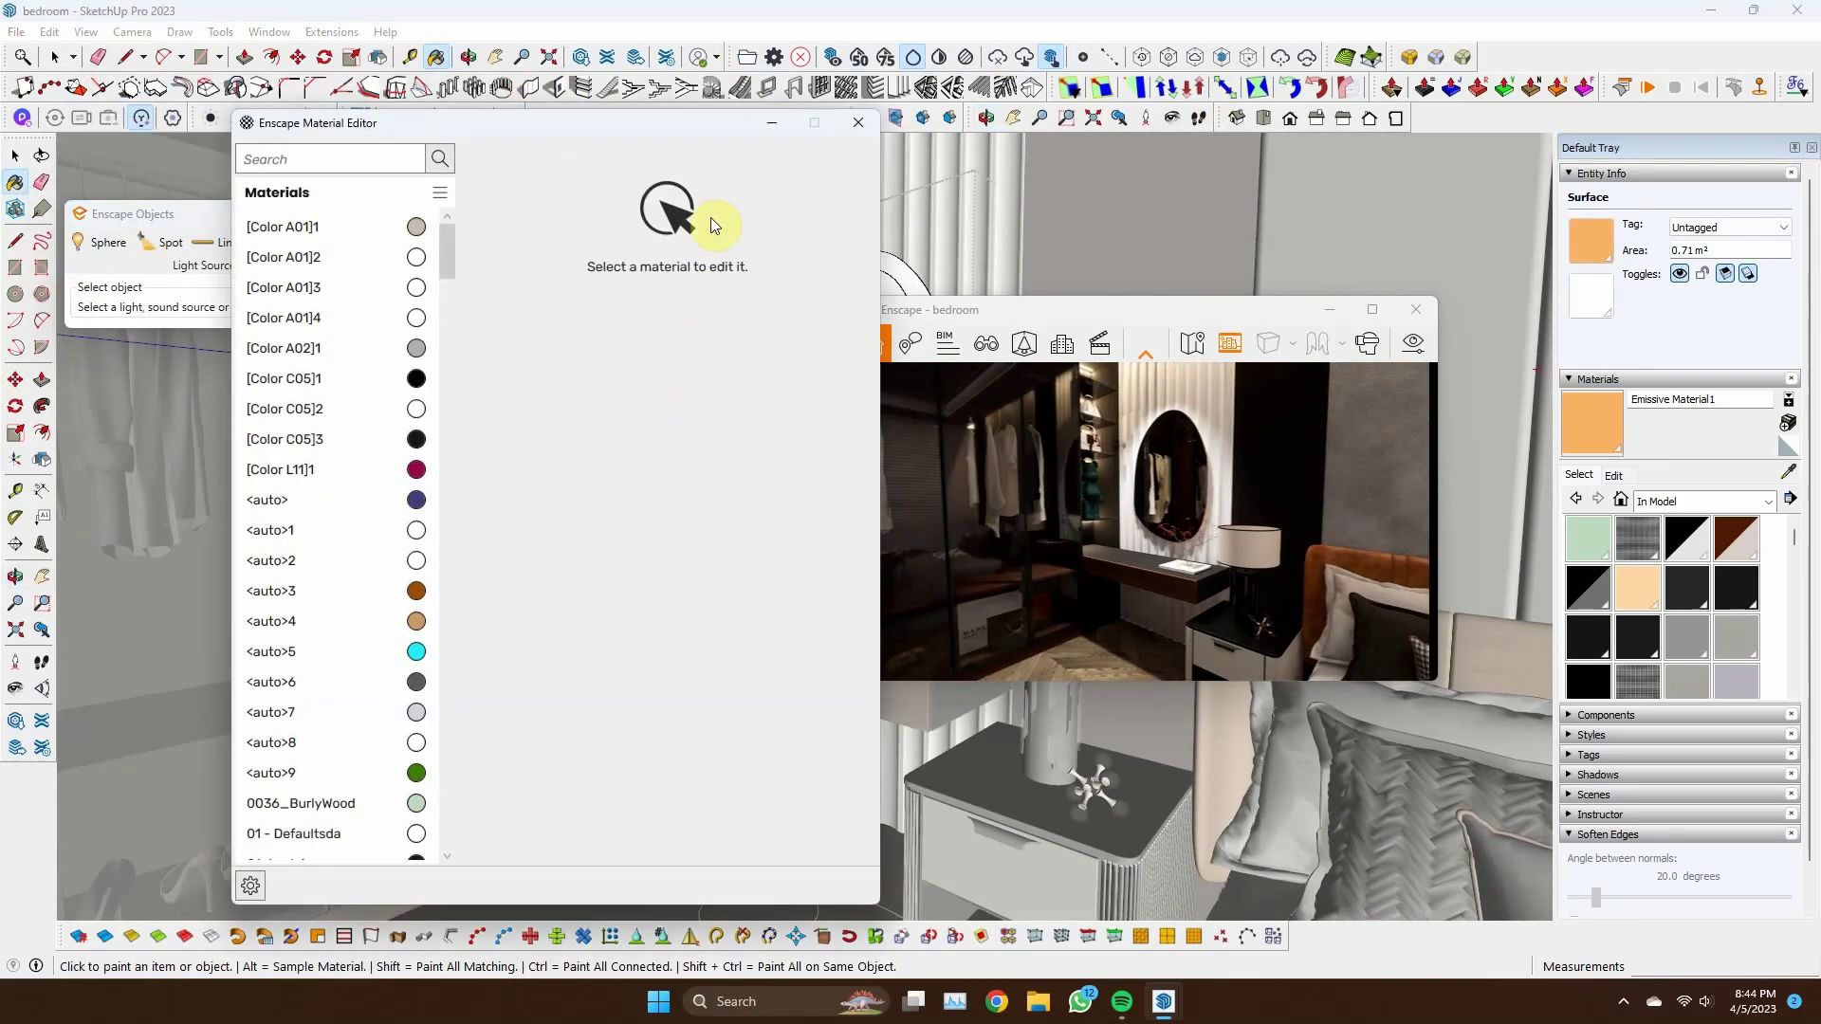
scroll(752, 500, "up", 5)
scroll(752, 499, "up", 5)
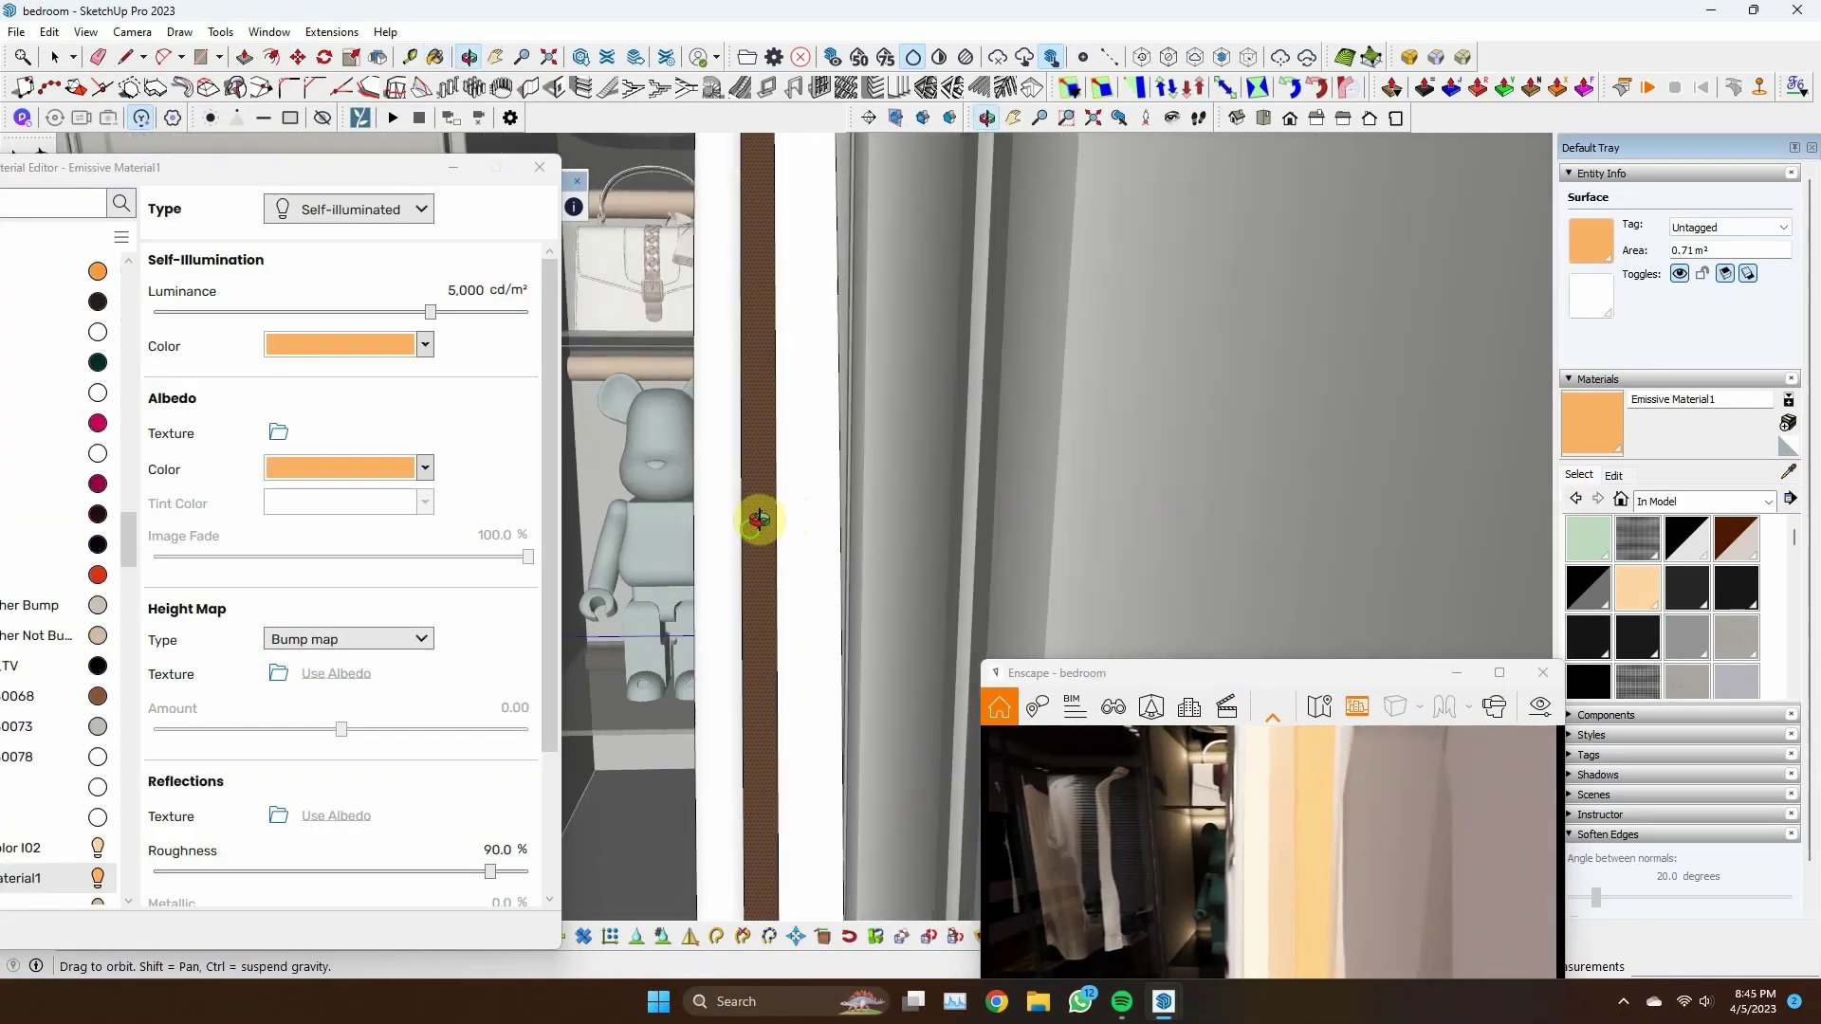
scroll(752, 516, "down", 5)
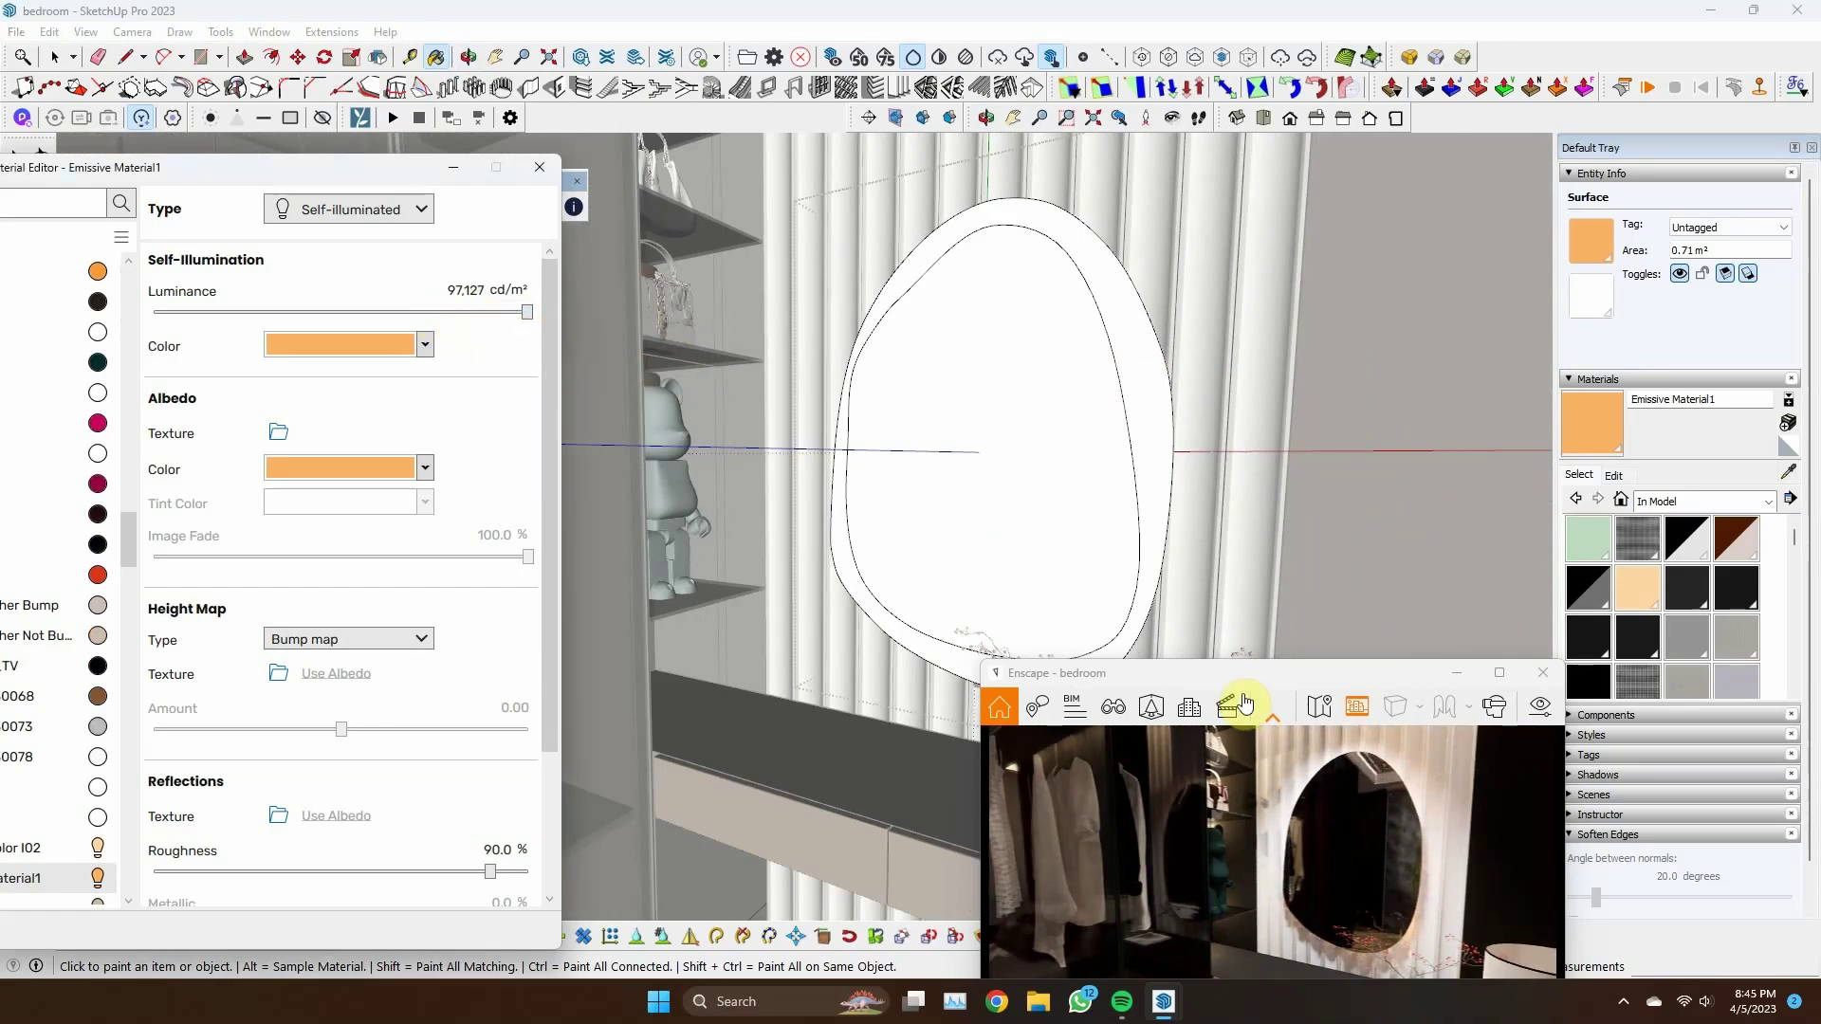
Raise Emissive Material1's self-illuminated luminance to 68,461 cd/m²
middle_click_drag(910, 531, 836, 452)
left_click_drag(494, 313, 517, 313)
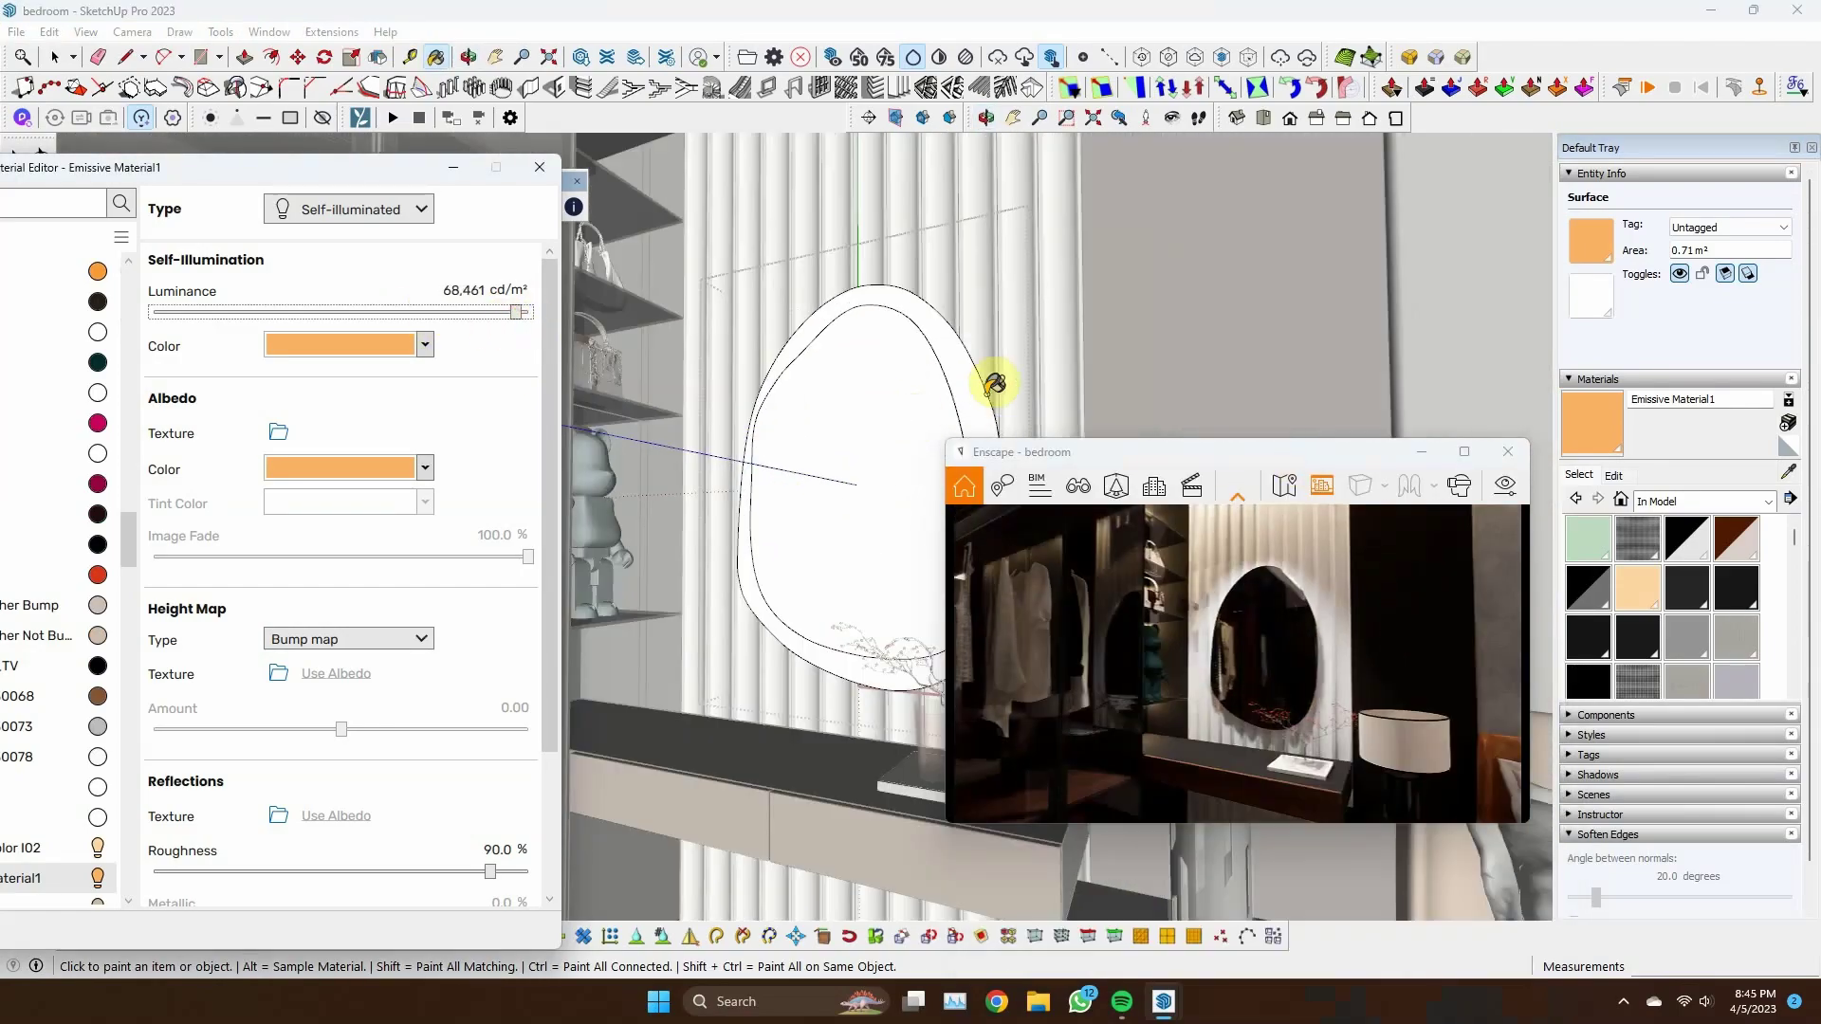
mouse_move(995, 374)
middle_mouse_down()
mouse_move(715, 475)
mouse_move(641, 534)
middle_mouse_up()
mouse_move(836, 469)
middle_mouse_down()
mouse_move(736, 516)
mouse_move(1204, 386)
mouse_move(720, 431)
mouse_move(813, 367)
mouse_move(987, 455)
mouse_move(723, 407)
mouse_move(1245, 438)
mouse_move(865, 458)
mouse_move(781, 419)
mouse_move(894, 378)
middle_mouse_up()
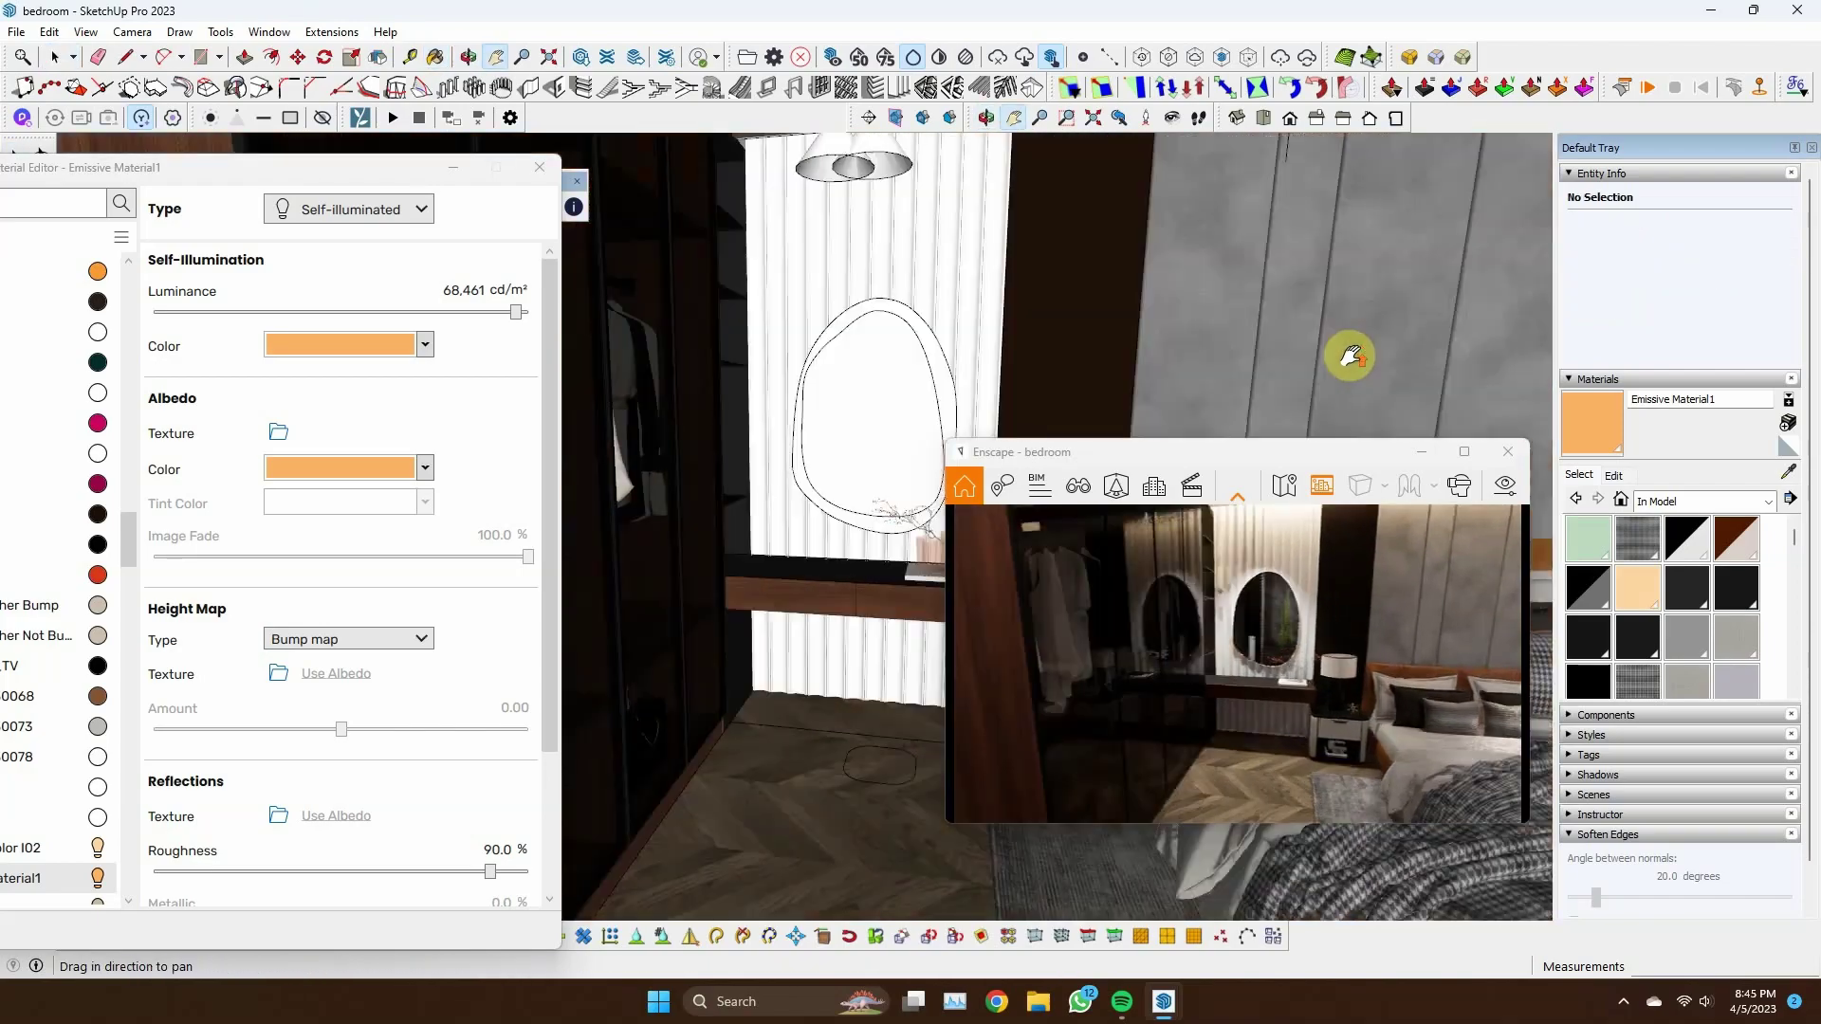
mouse_move(1351, 355)
middle_mouse_down("shift")
mouse_move(967, 285)
mouse_move(1090, 431)
mouse_move(1097, 541)
mouse_move(1075, 528)
mouse_move(1062, 408)
middle_mouse_up("shift")
Select the bedside lamp's point light and sample the lamp shade material in the Material Editor
left_click(294, 211)
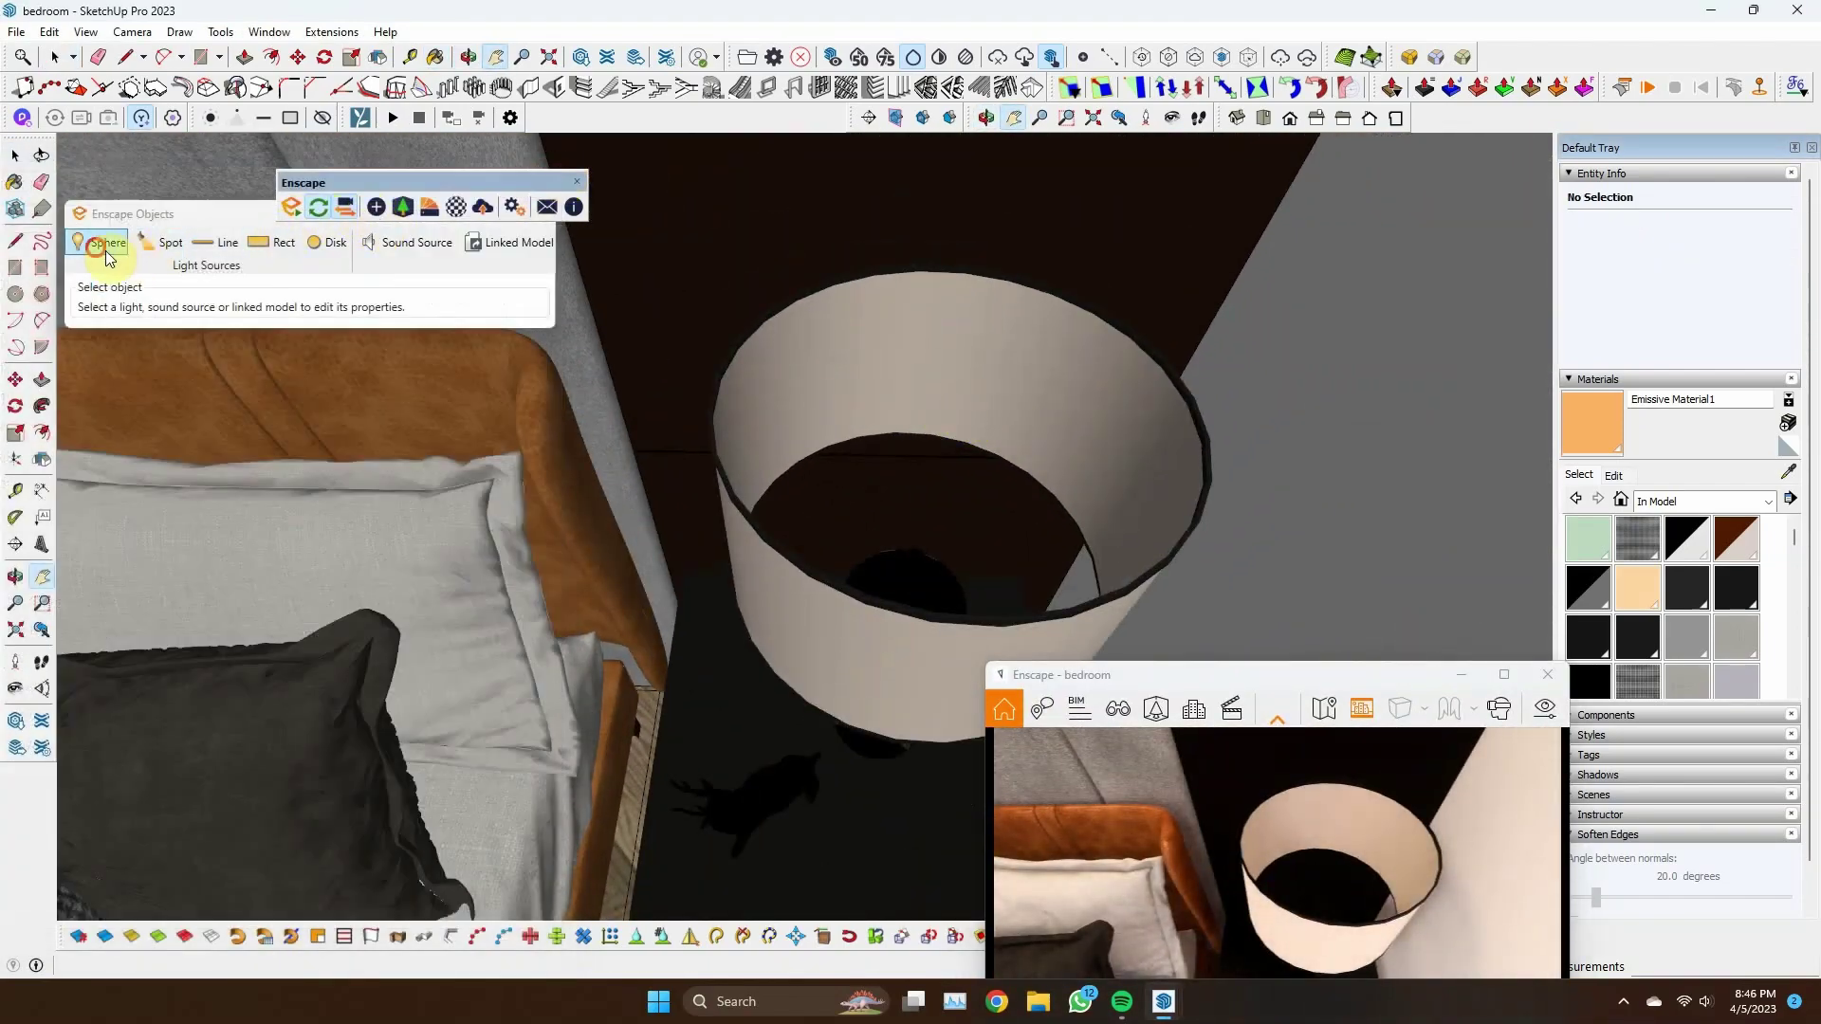
left_click(915, 564)
mouse_move(915, 565)
middle_mouse_down()
mouse_move(862, 479)
mouse_move(949, 366)
mouse_move(853, 237)
mouse_move(823, 266)
mouse_move(996, 467)
middle_mouse_up()
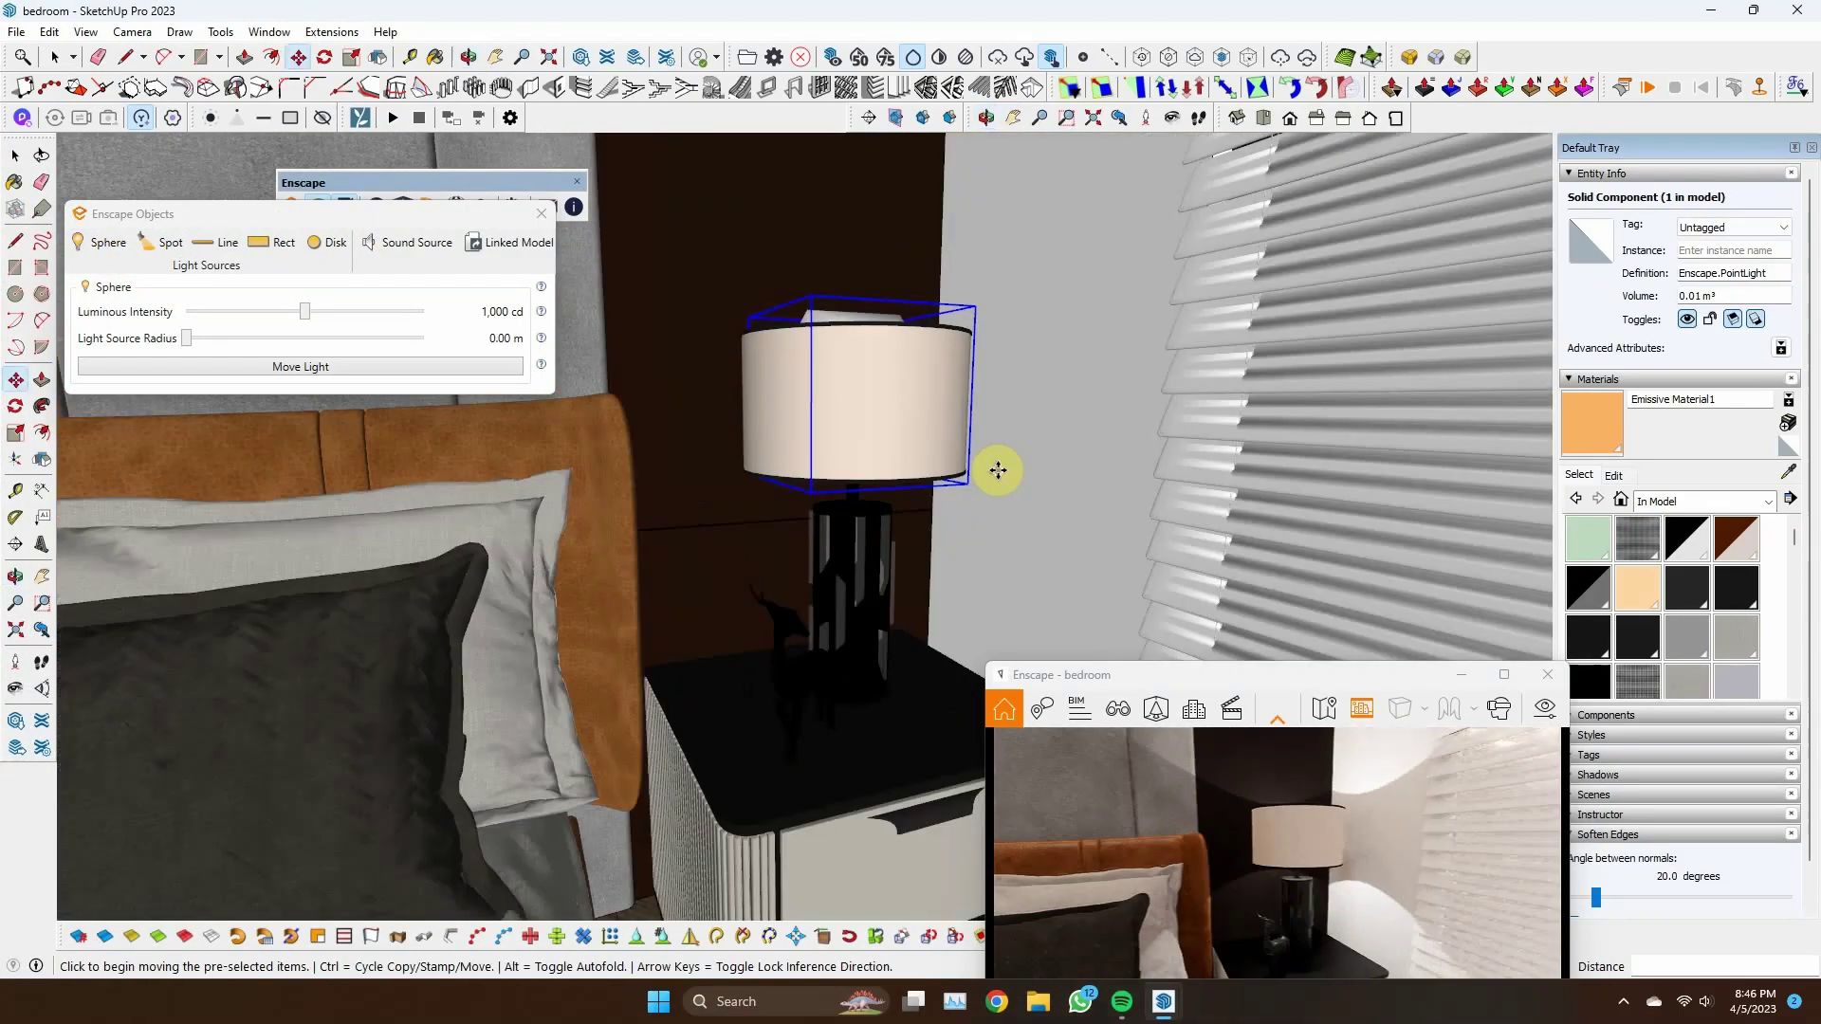
left_click(532, 244)
key("m")
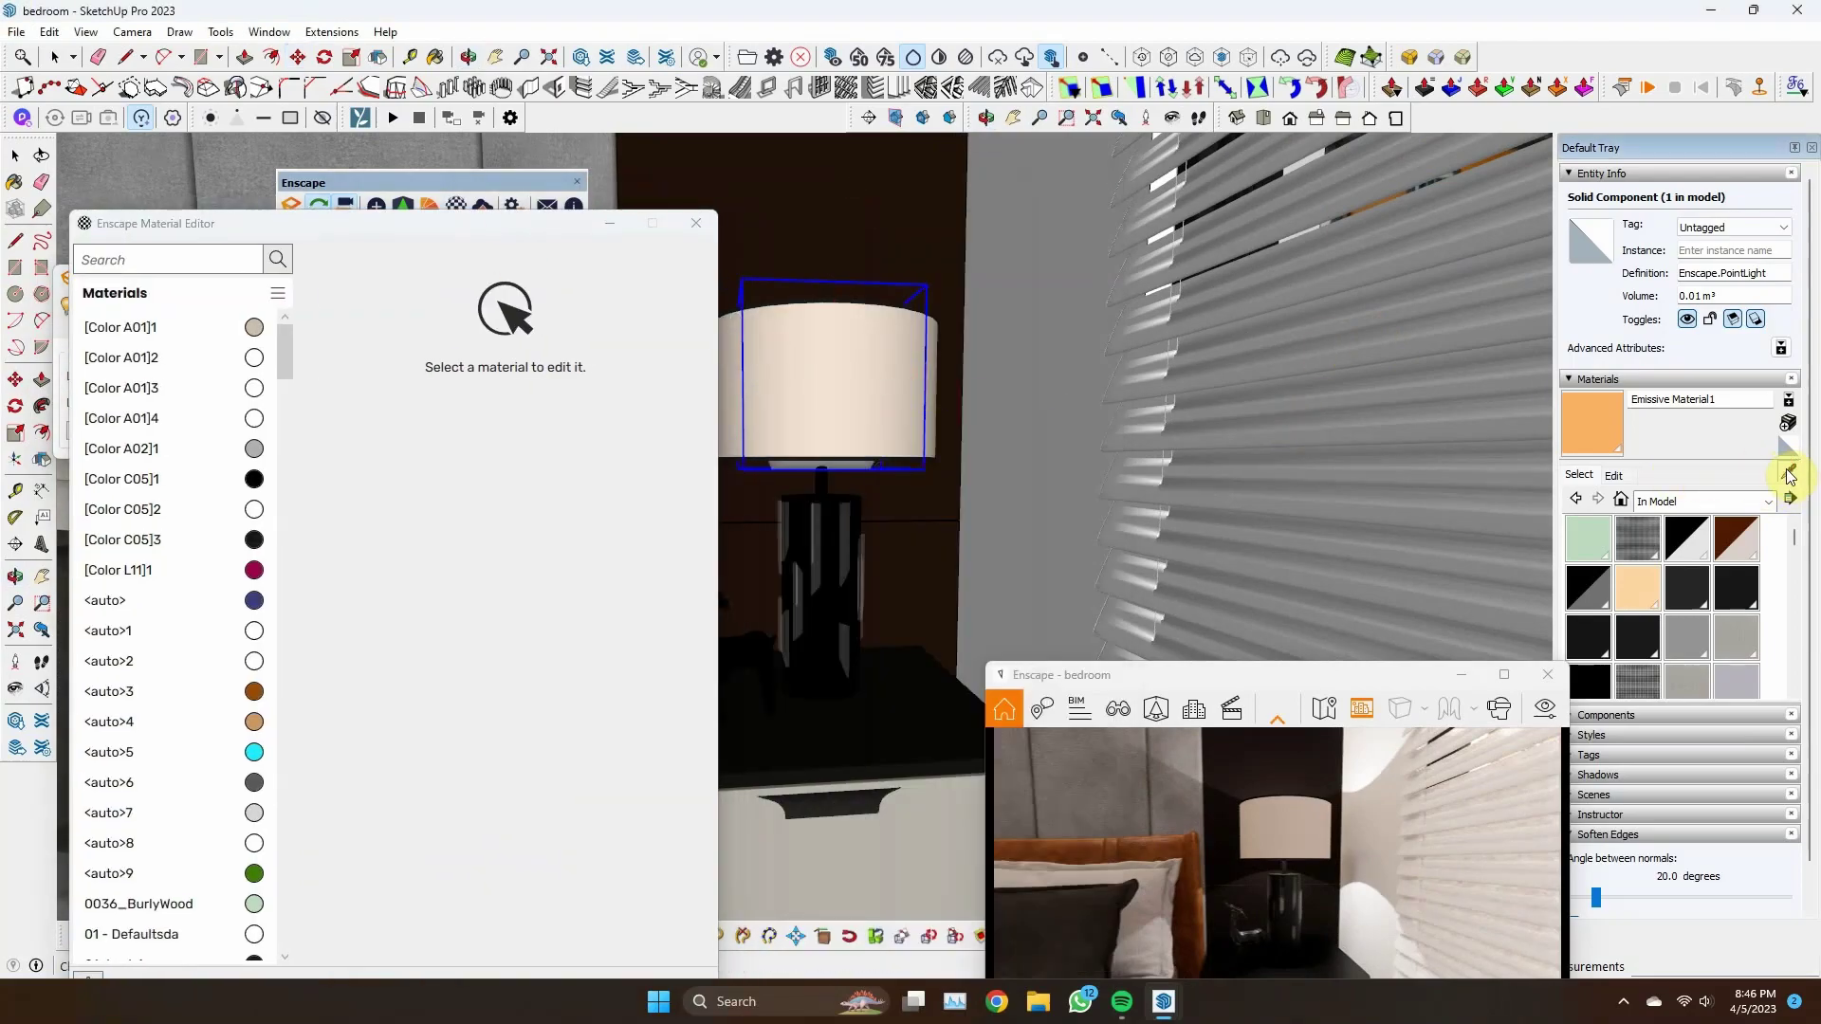
left_click(1789, 476)
left_click(835, 379)
left_click(503, 265)
Try the self-illuminated type on the lamp shade material, then revert it to Foliage
scroll(1077, 435, "up", 6)
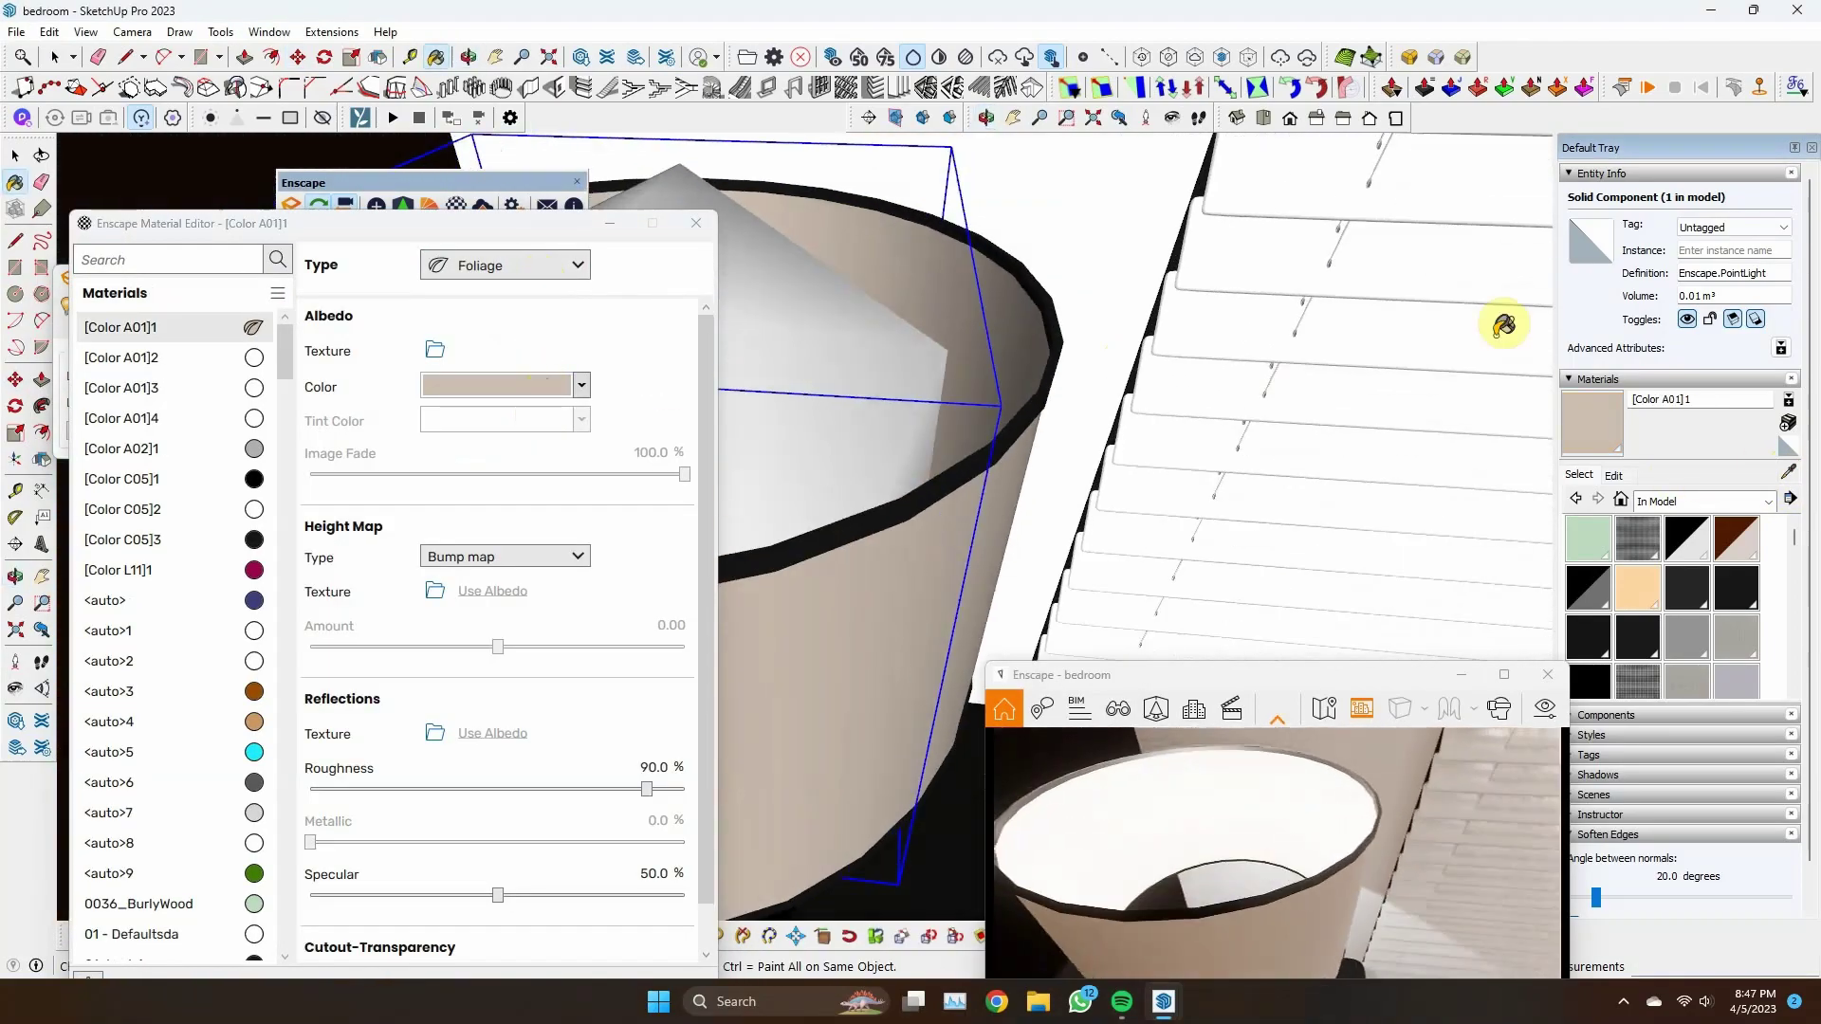
scroll(958, 277, "down", 3)
scroll(994, 317, "down", 5)
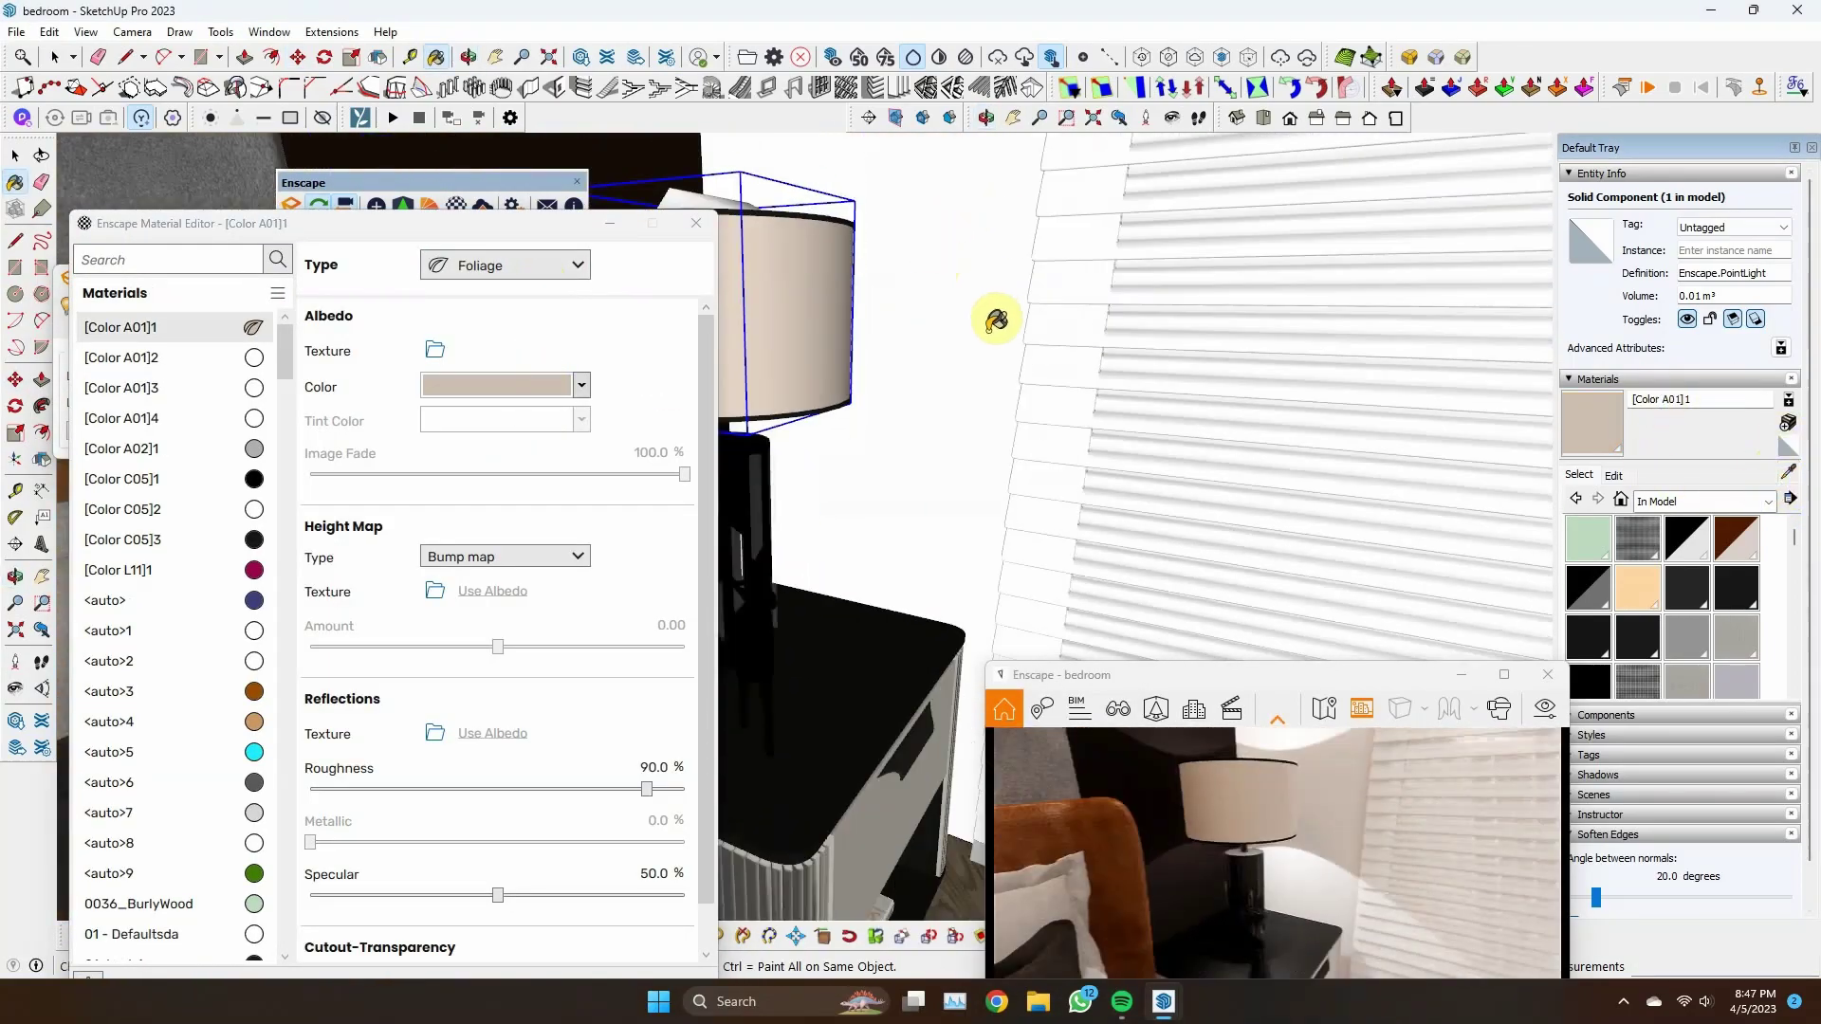
left_click(494, 275)
left_click(513, 450)
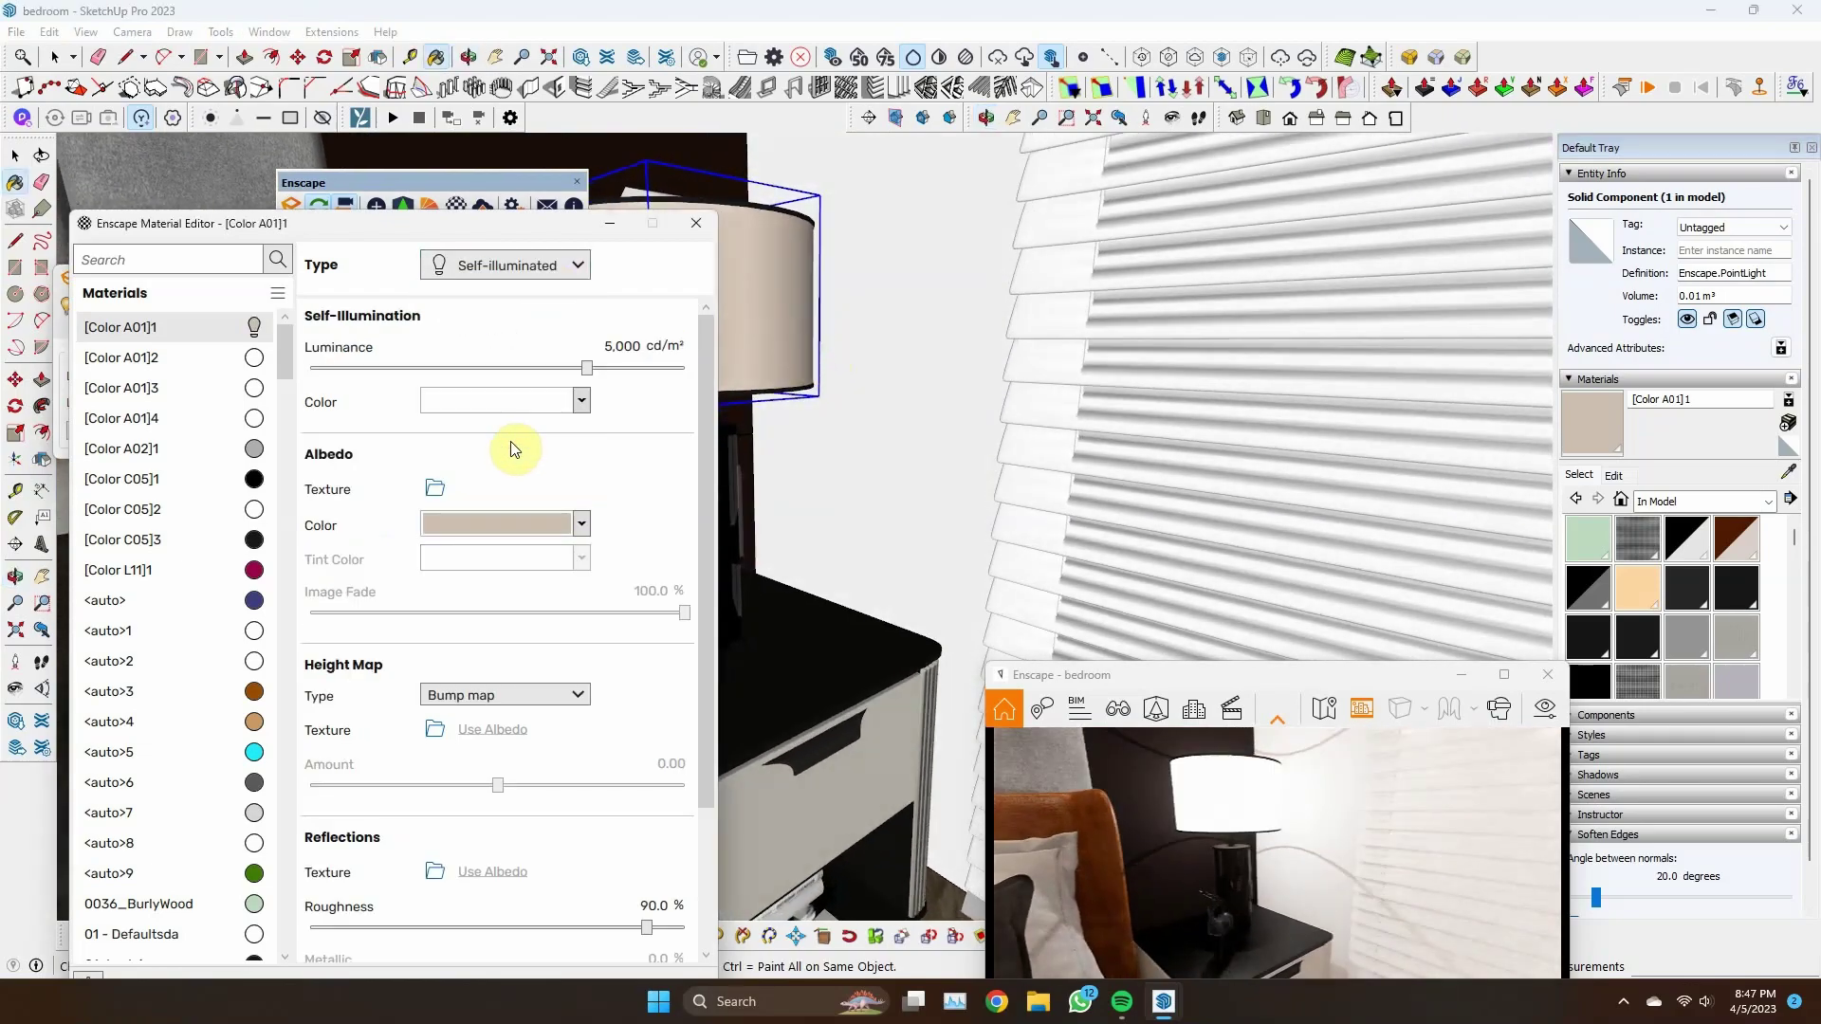
left_click_drag(1340, 683, 1279, 479)
left_click(521, 389)
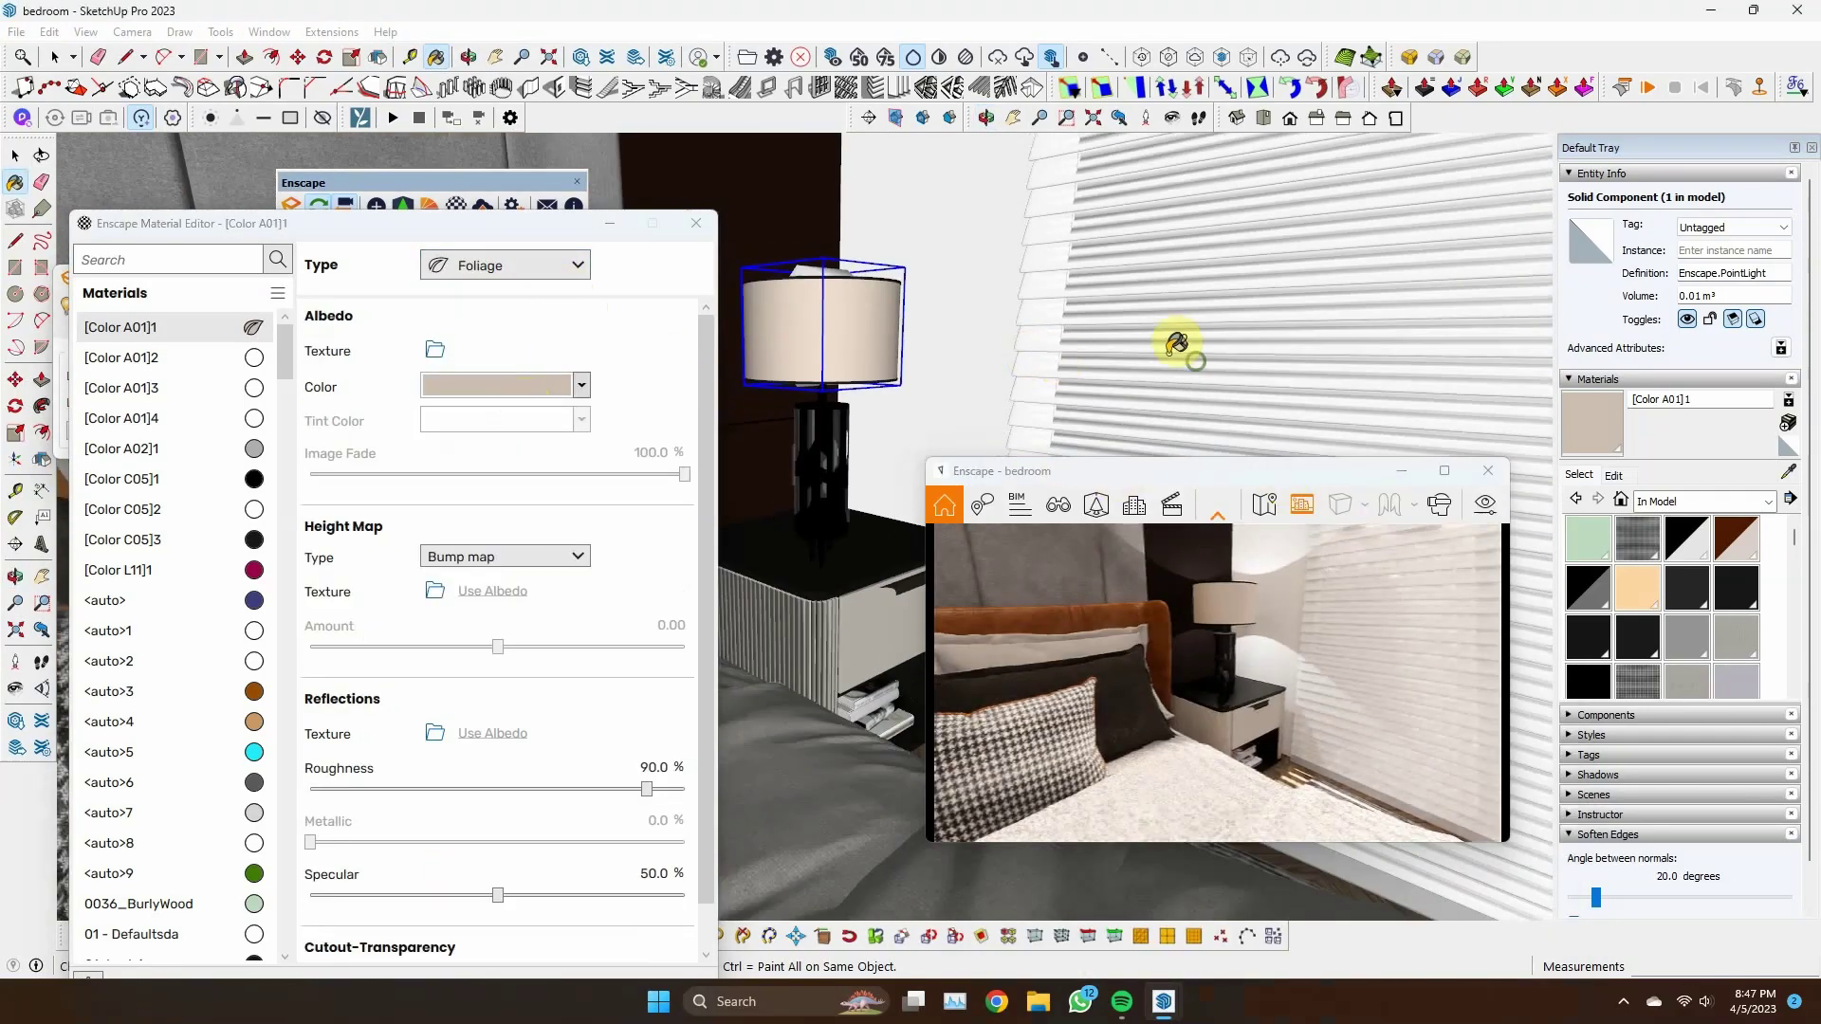
scroll(1174, 345, "up", 3)
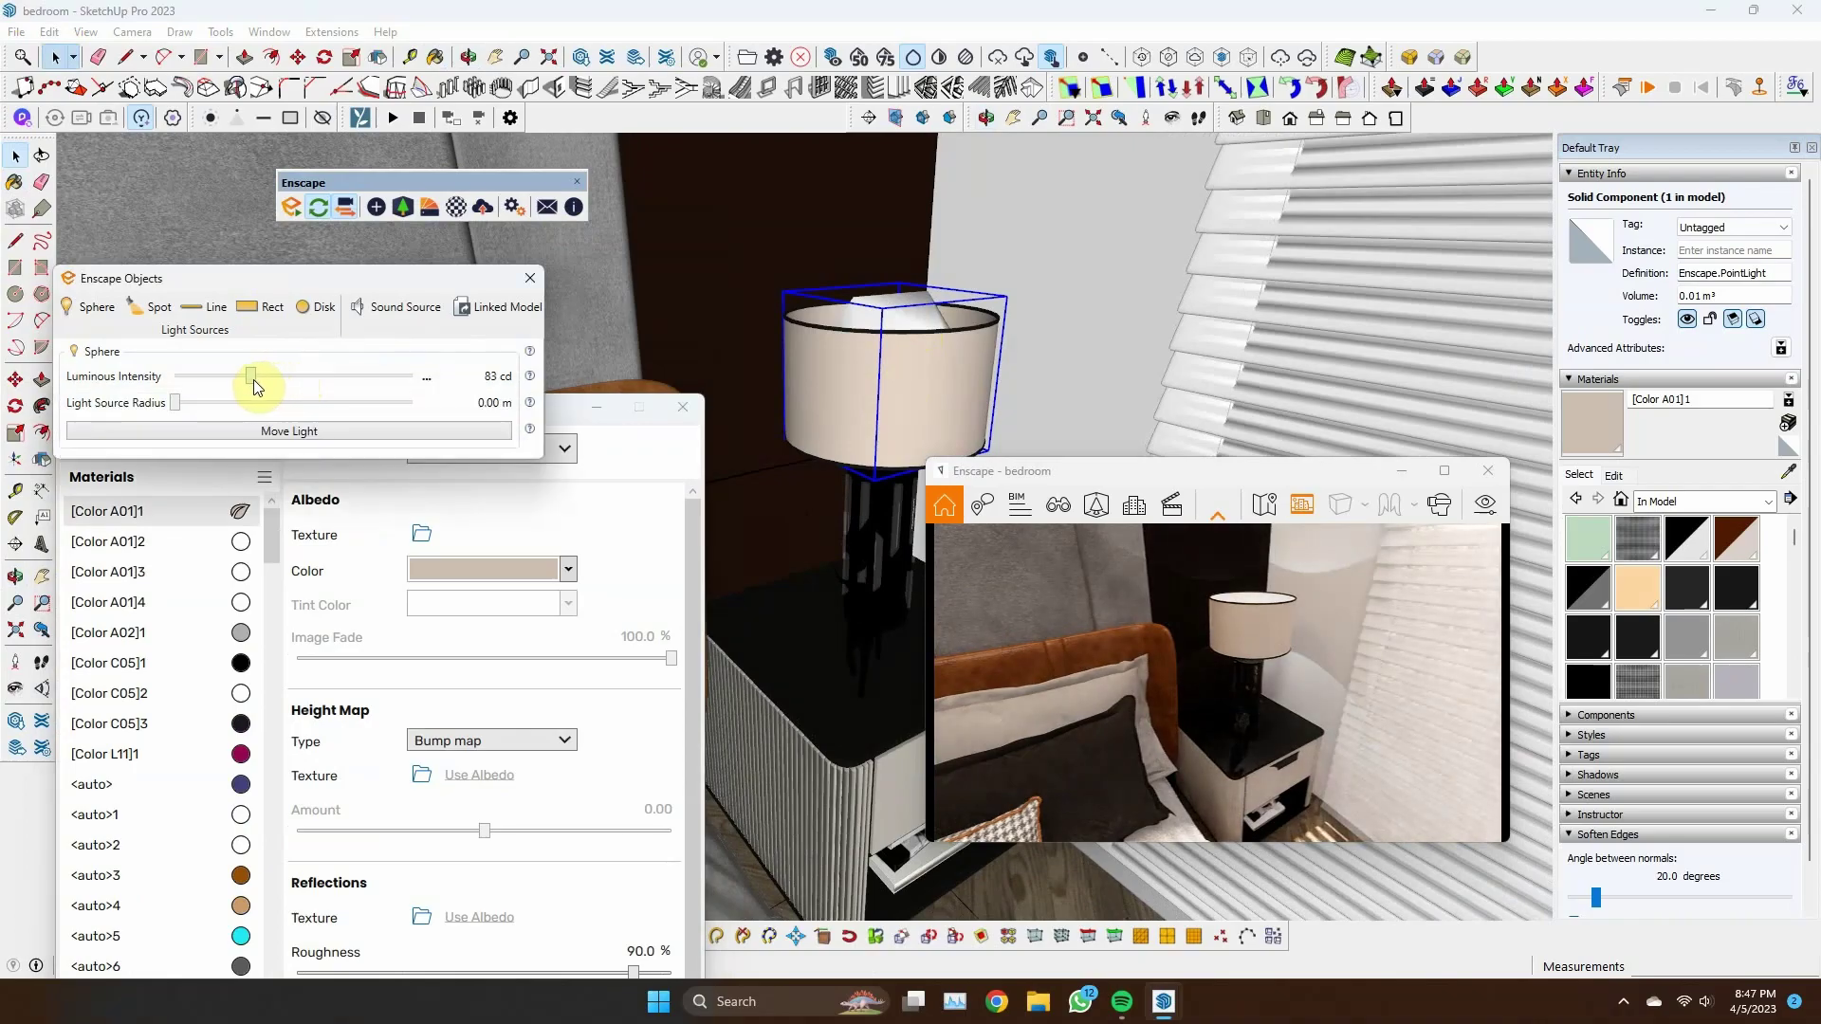
Raise the bedside lamp's sphere light intensity to 280 cd
key("m")
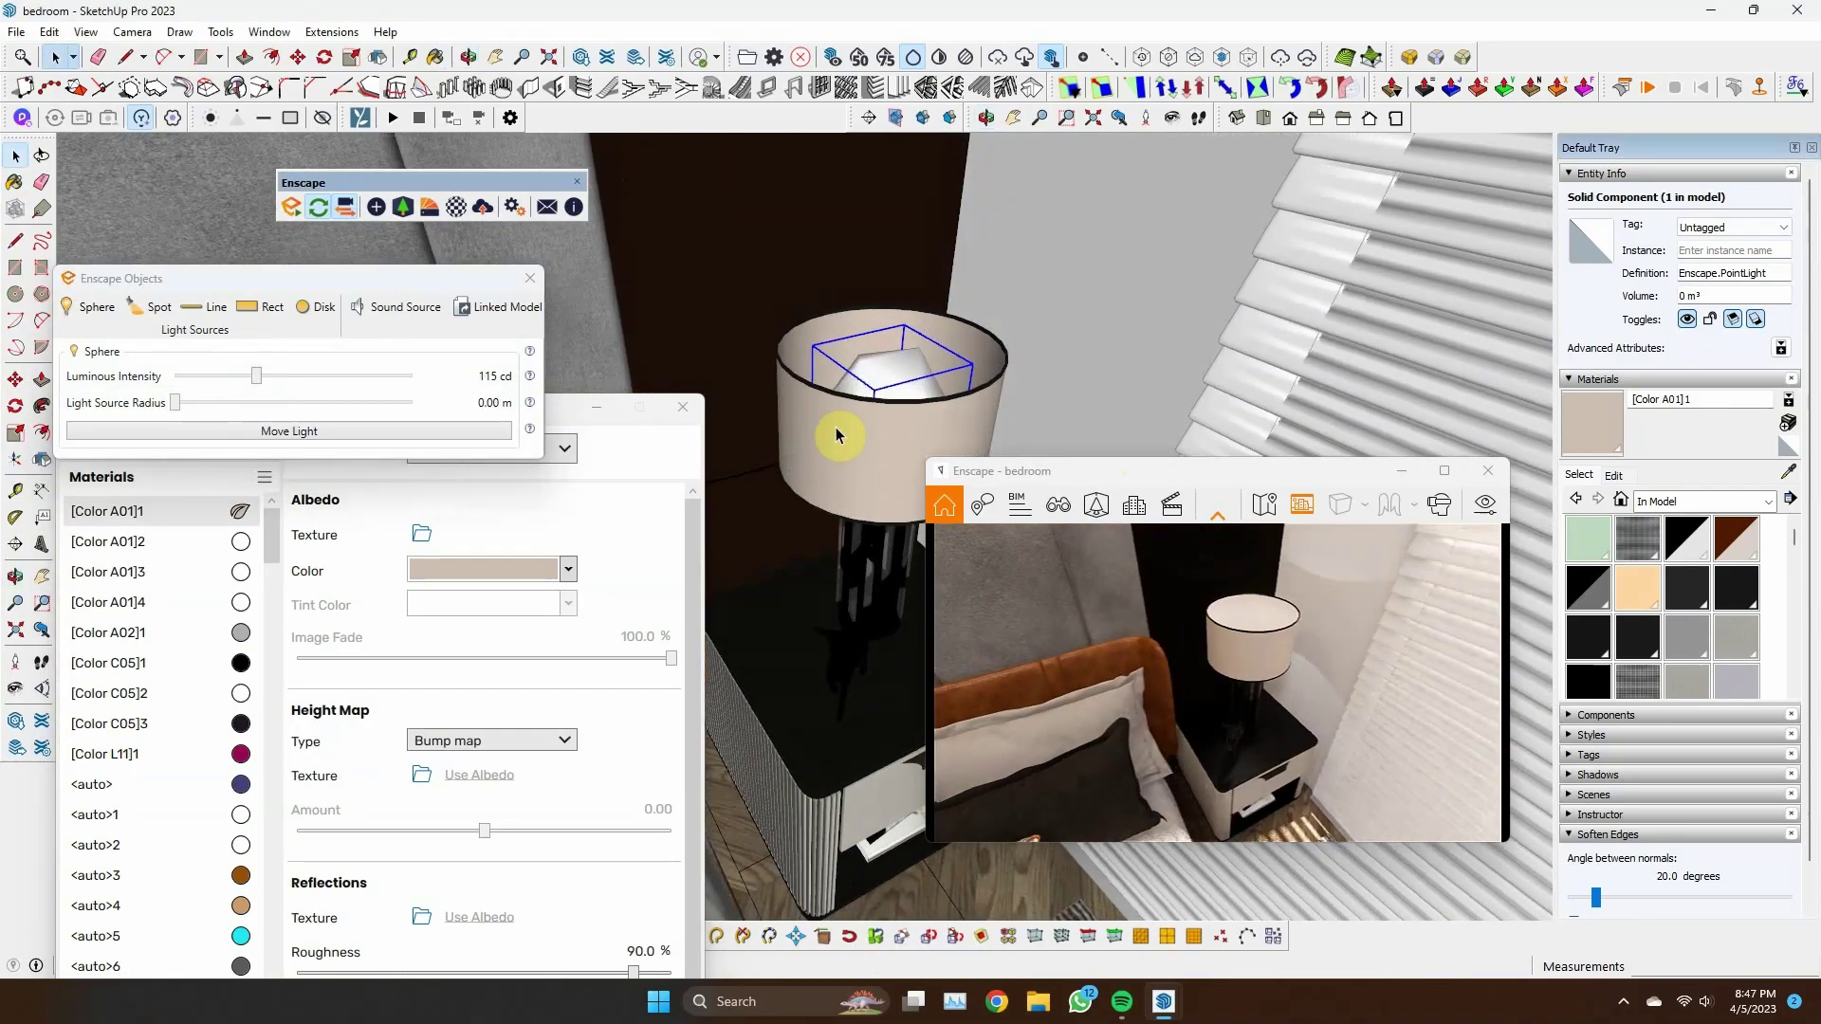
mouse_move(833, 426)
middle_mouse_down()
mouse_move(927, 378)
mouse_move(860, 465)
middle_mouse_up()
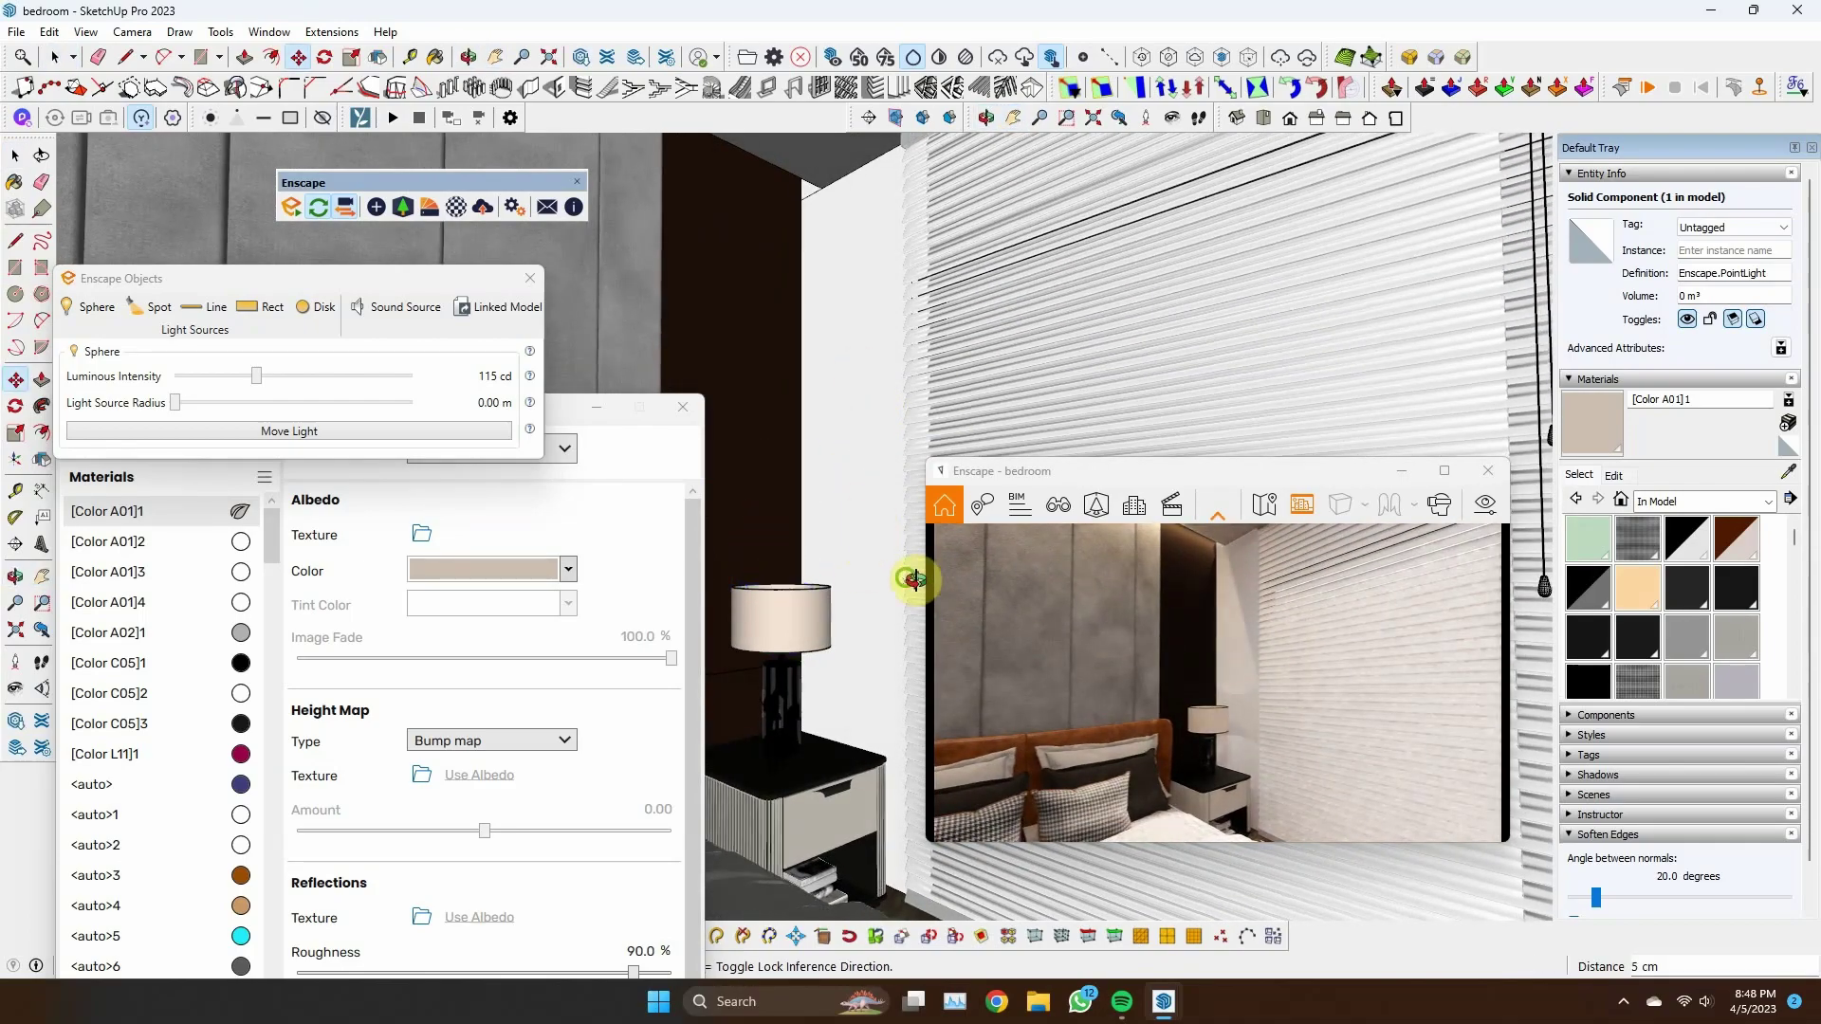
middle_click_drag(913, 579, 886, 748)
left_click_drag(255, 376, 268, 377)
scroll(854, 569, "down", 5)
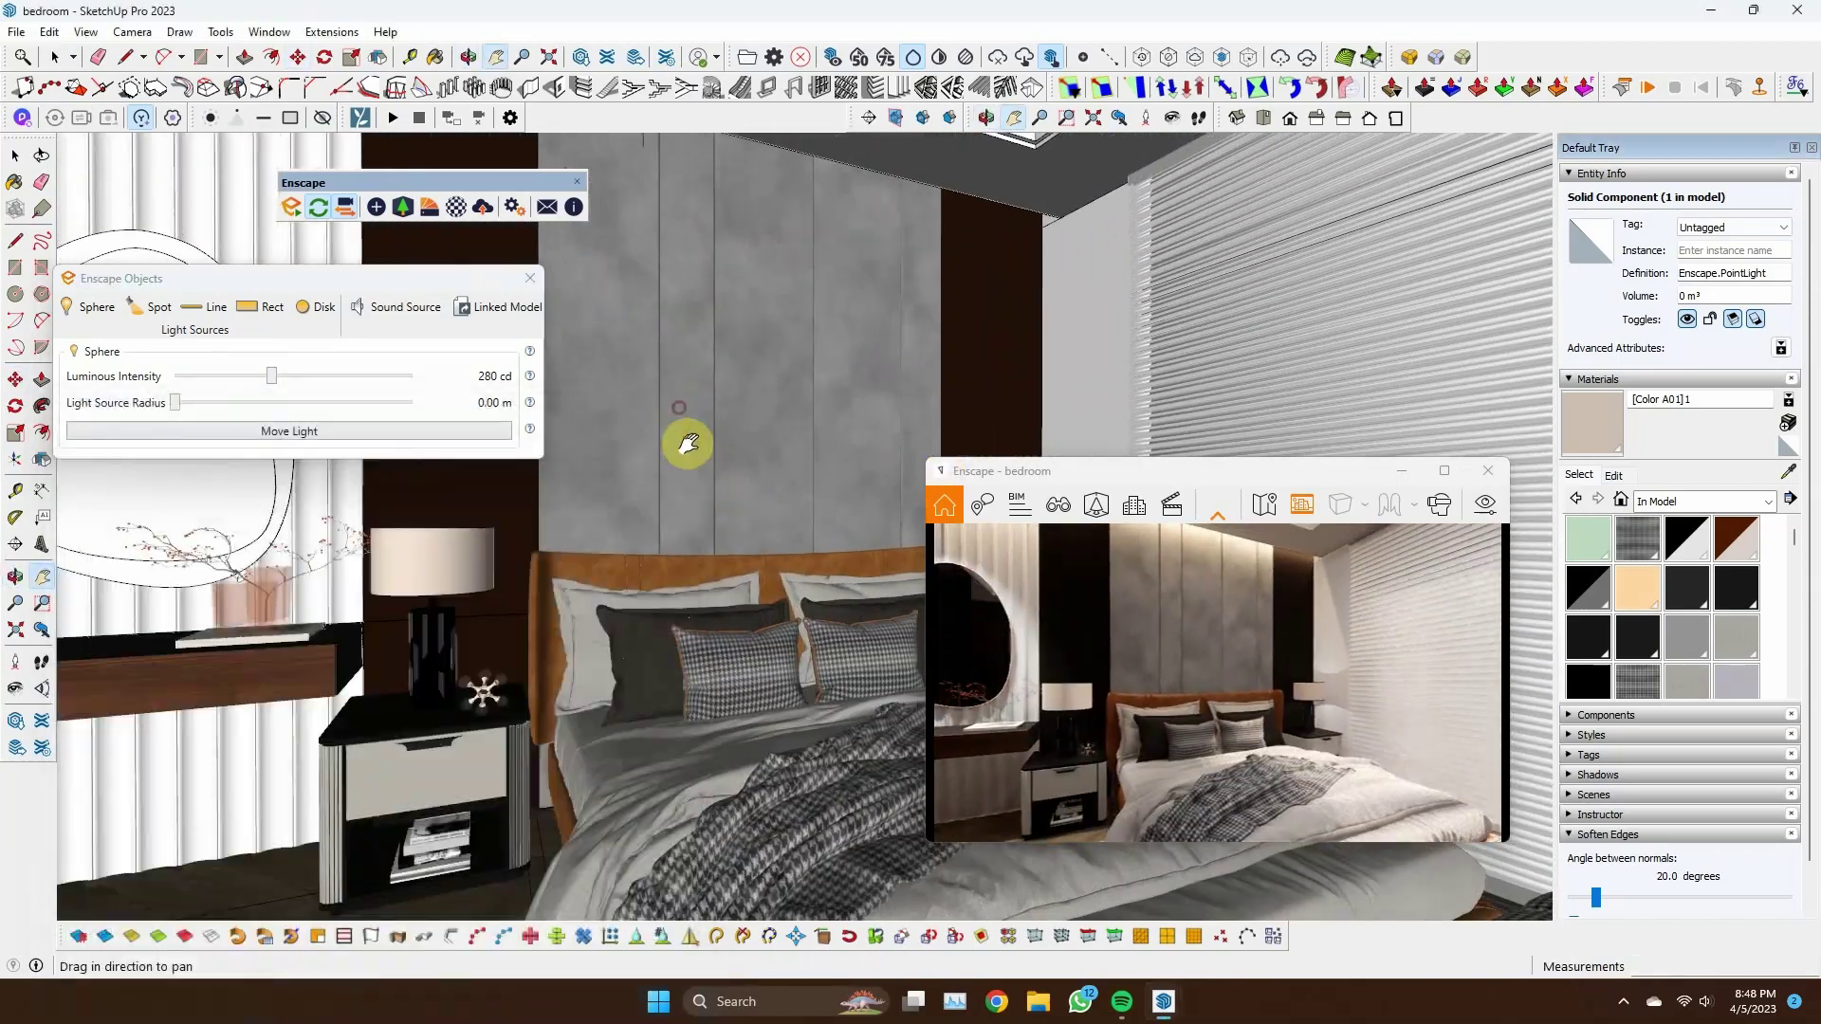
middle_click_drag(691, 439, 539, 570, "shift")
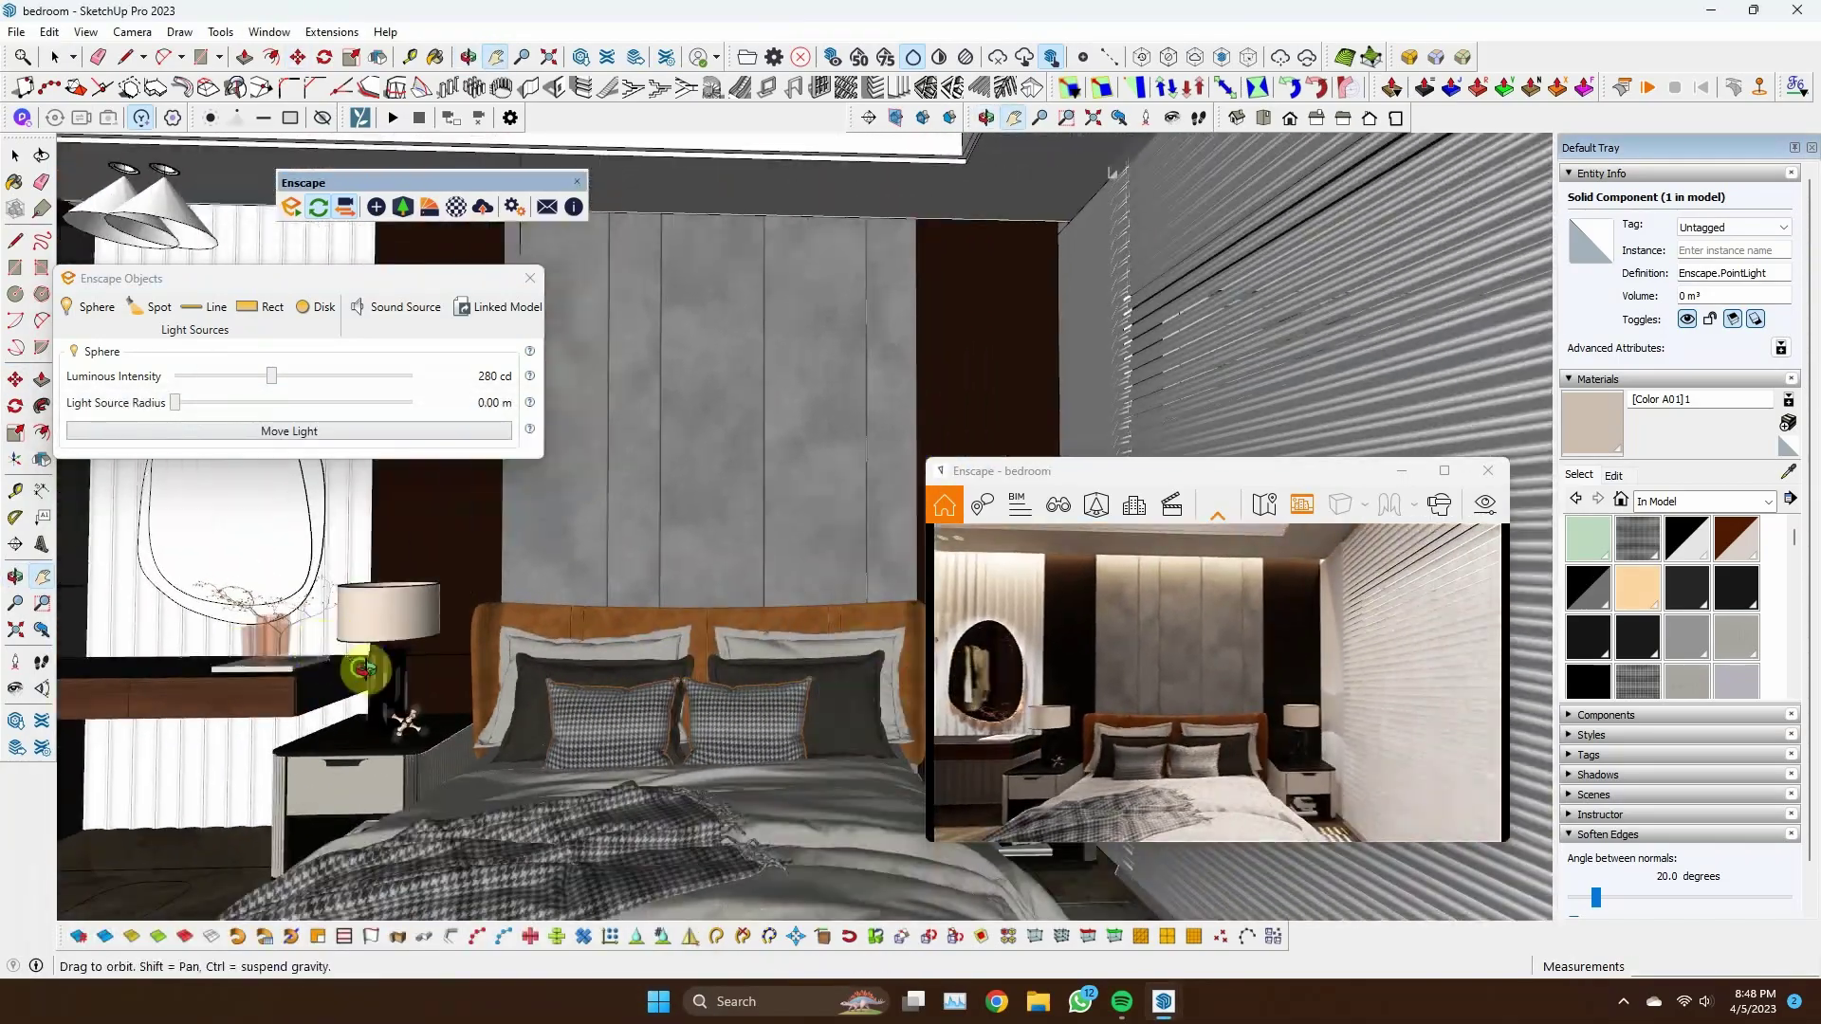
scroll(366, 609, "up", 5)
middle_click_drag(366, 610, 805, 577)
scroll(806, 577, "up", 5)
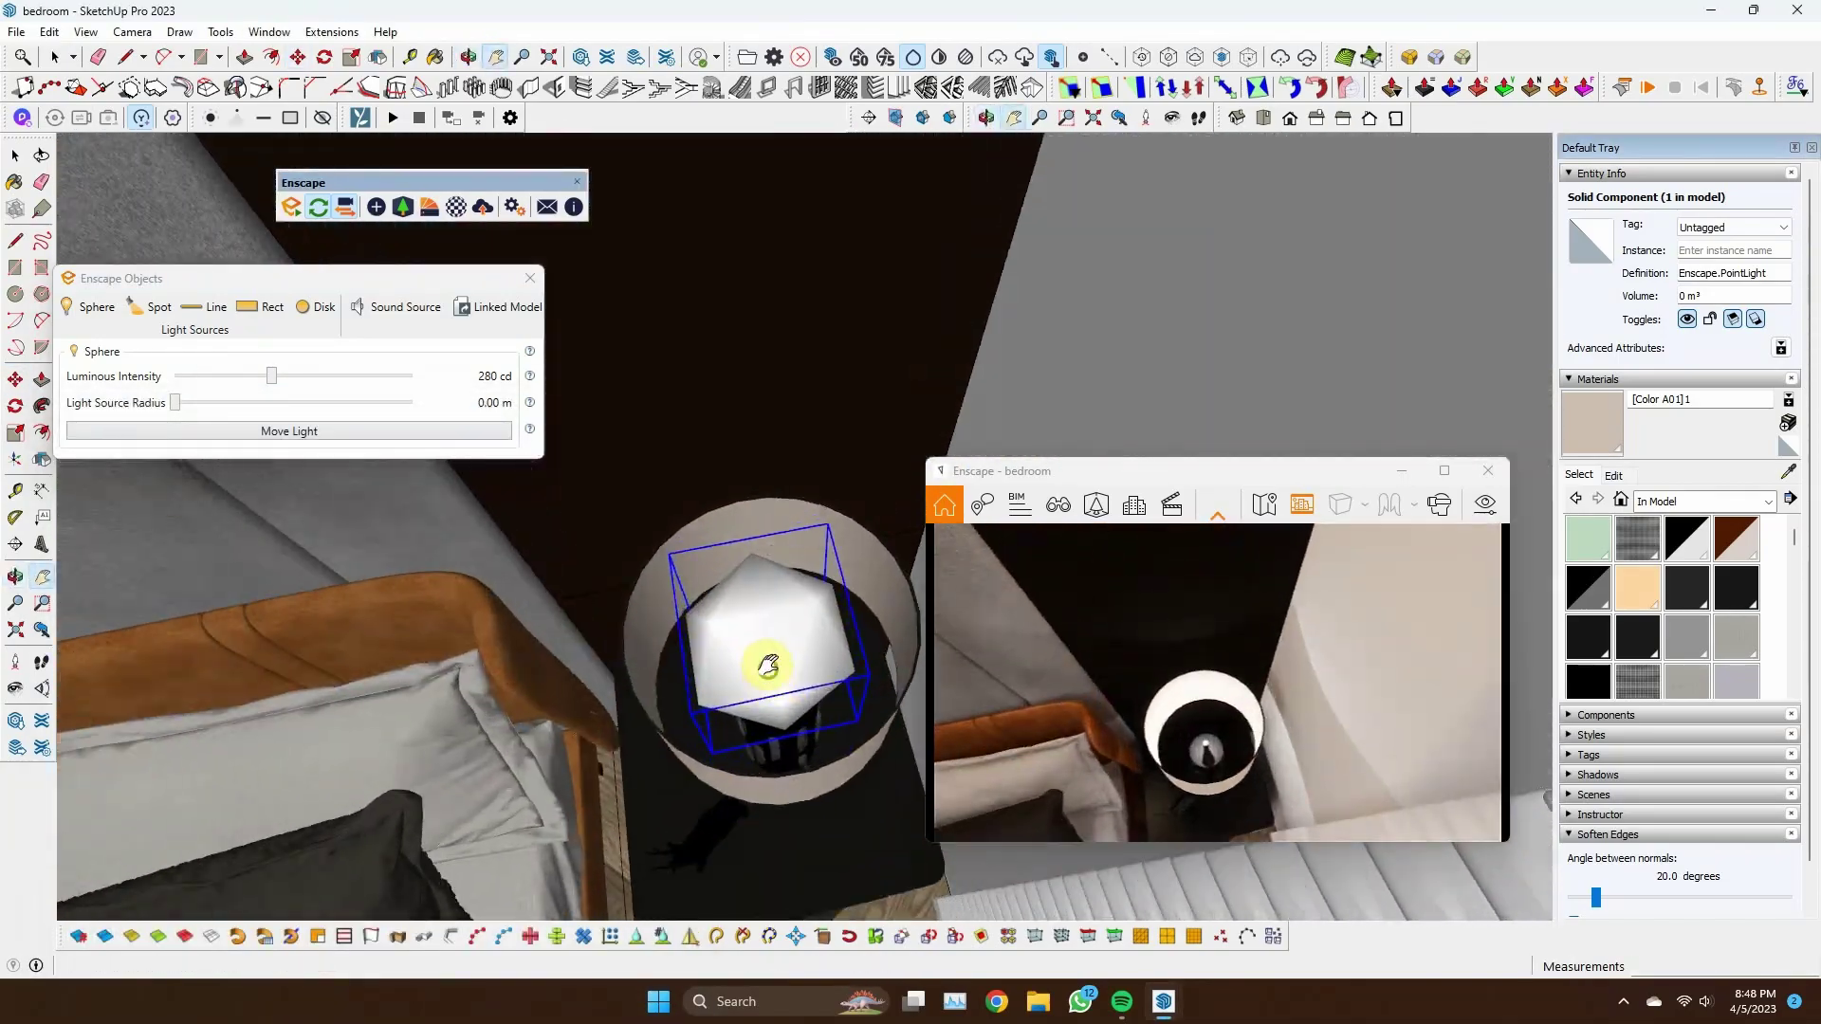
Move-copy the sphere light into the other bedside lamp shade
key("m")
left_click(707, 763)
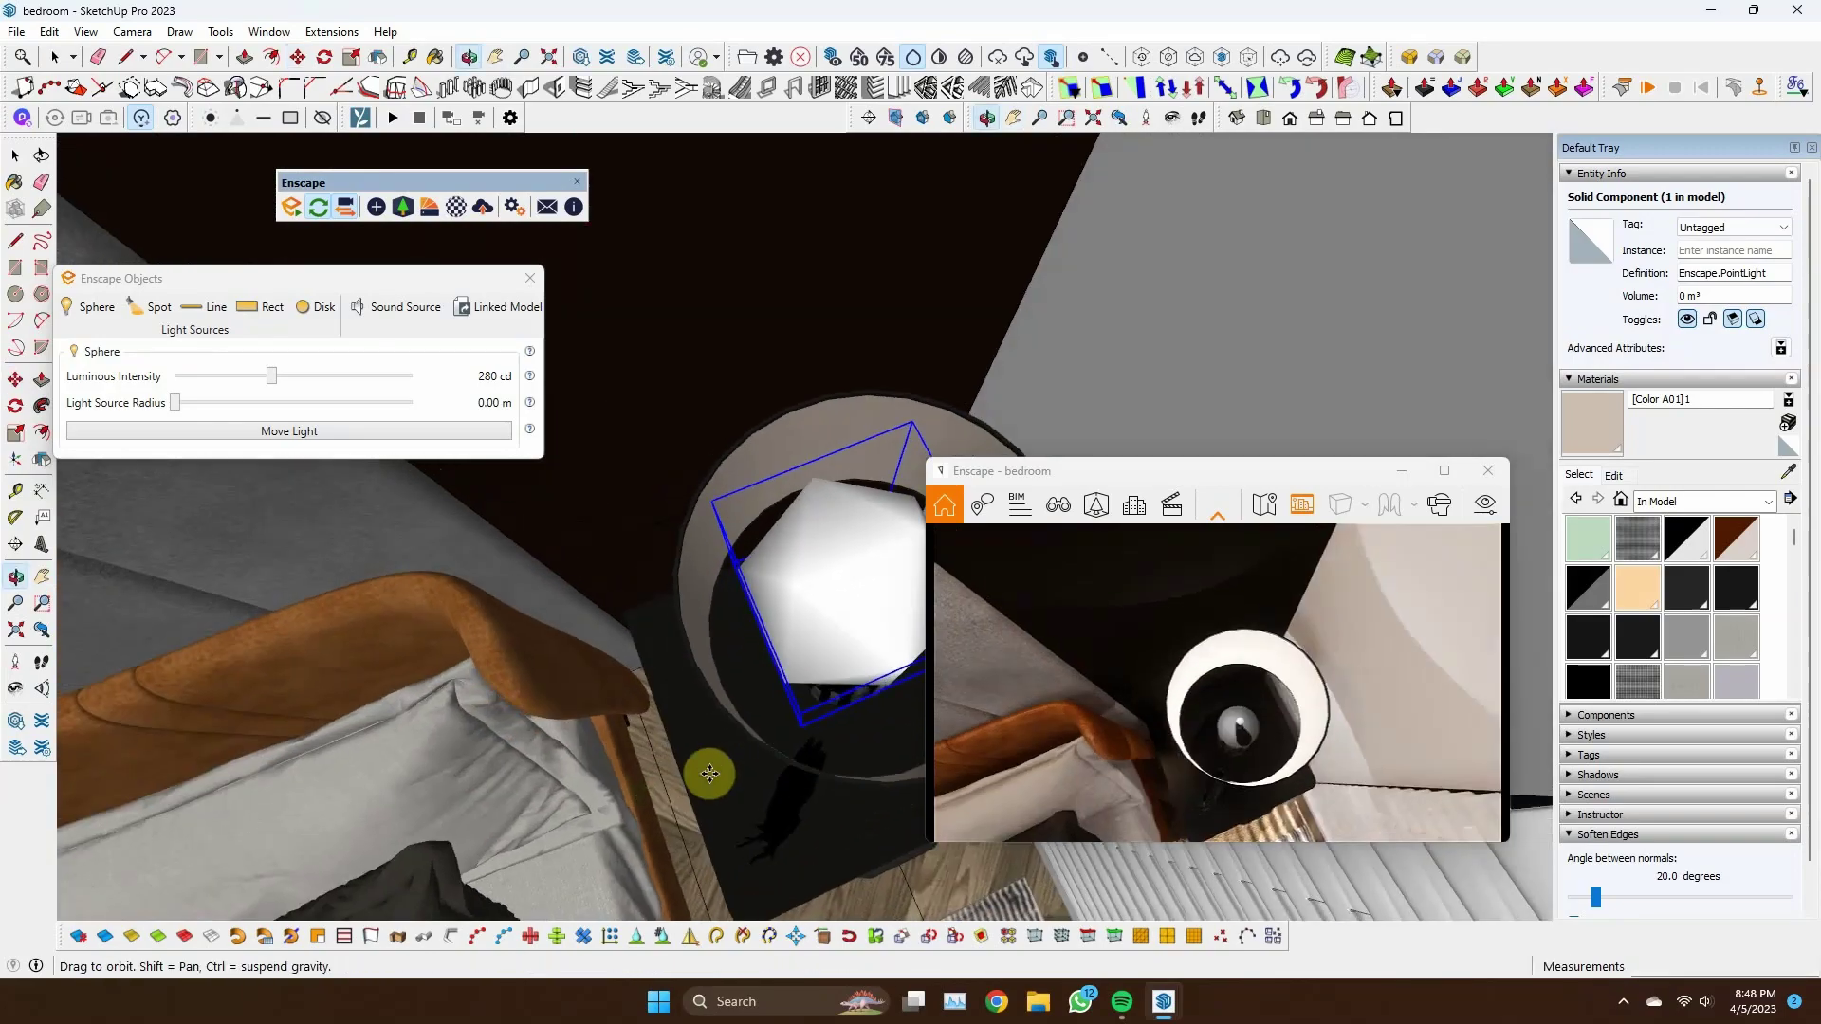
scroll(788, 691, "down", 5)
middle_click_drag(759, 541, 803, 623)
right_click(690, 559)
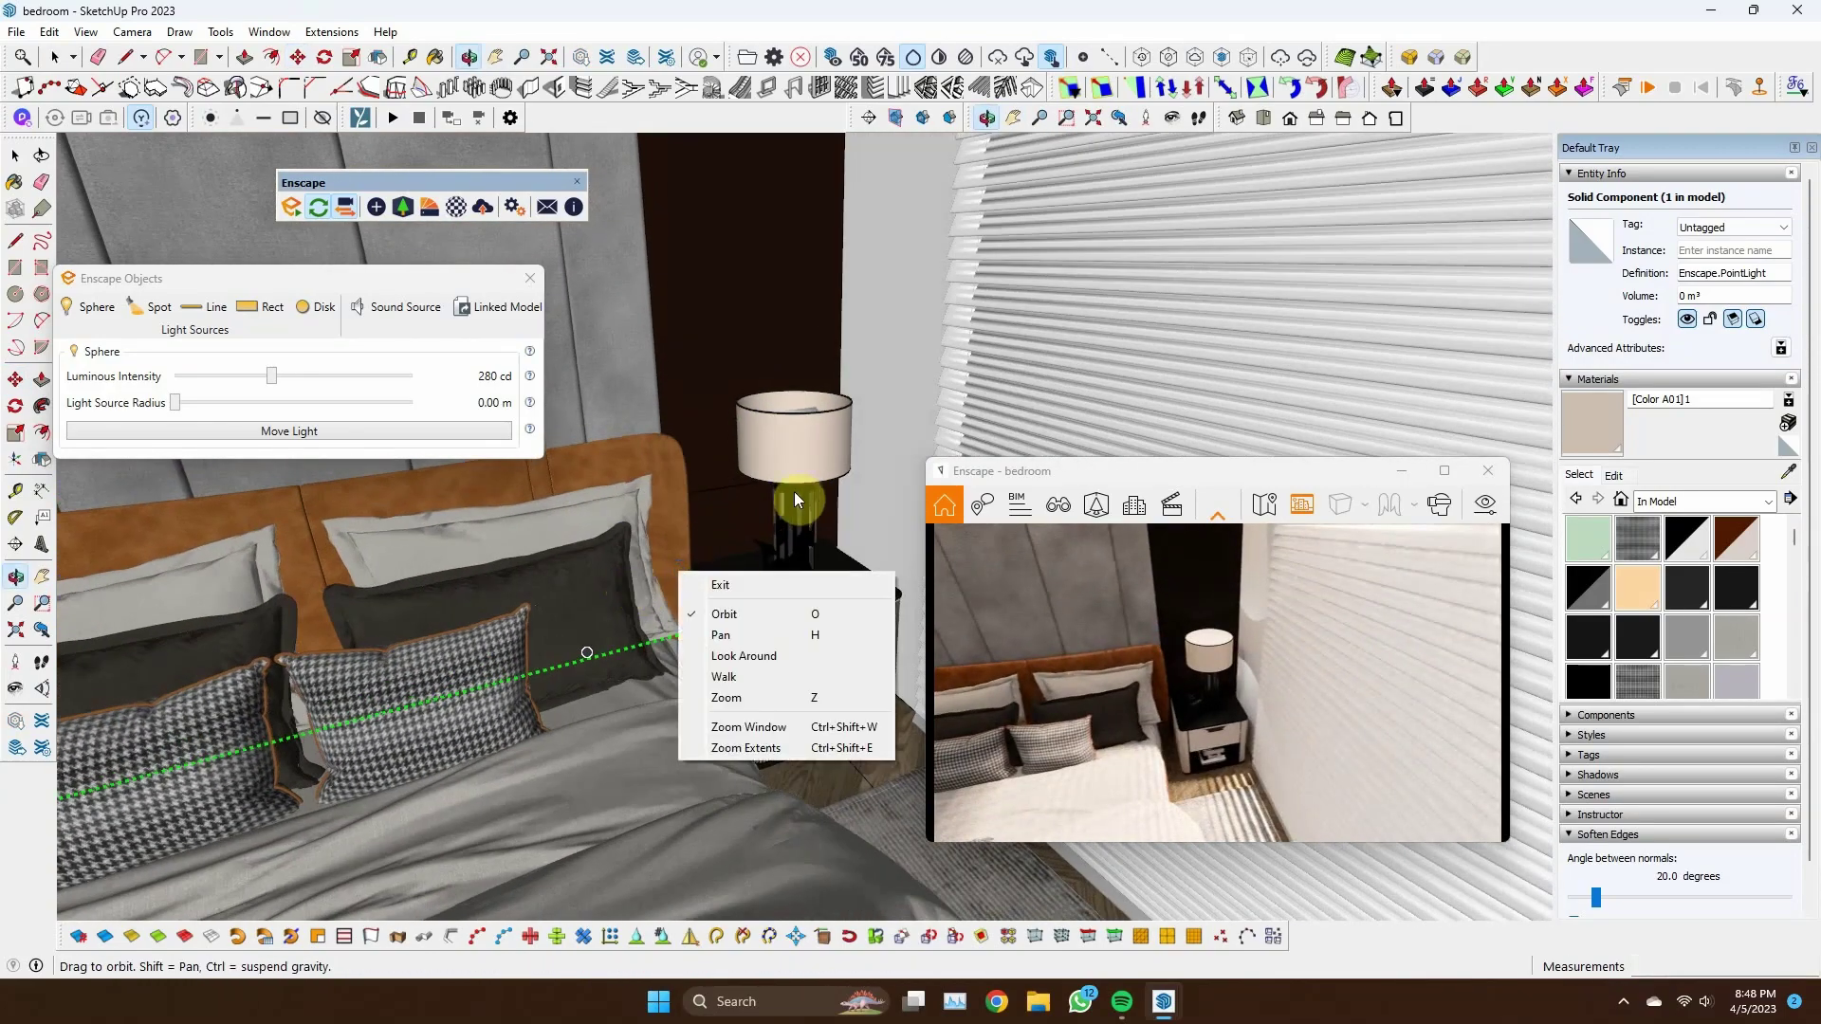
middle_click_drag(690, 559, 380, 670)
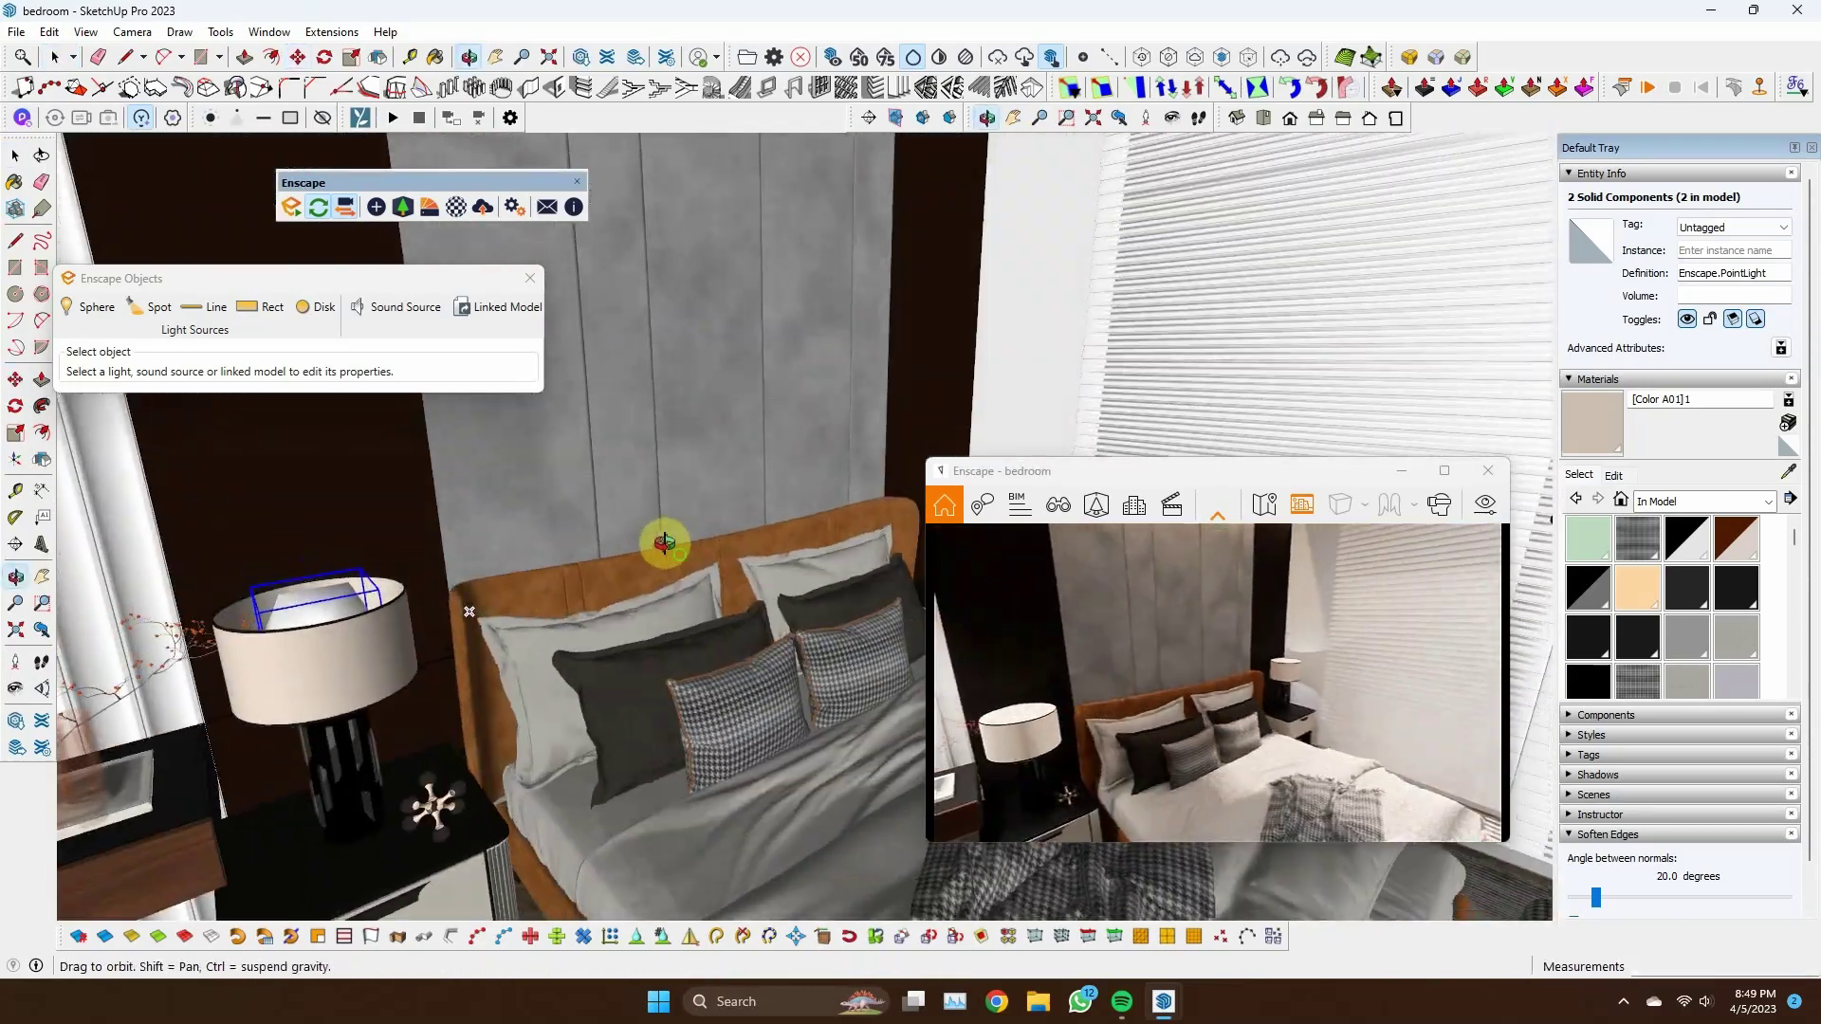
Orbit around the bed, nightstand and mirror wall to check the lamp lights
left_click_drag(664, 543, 746, 460)
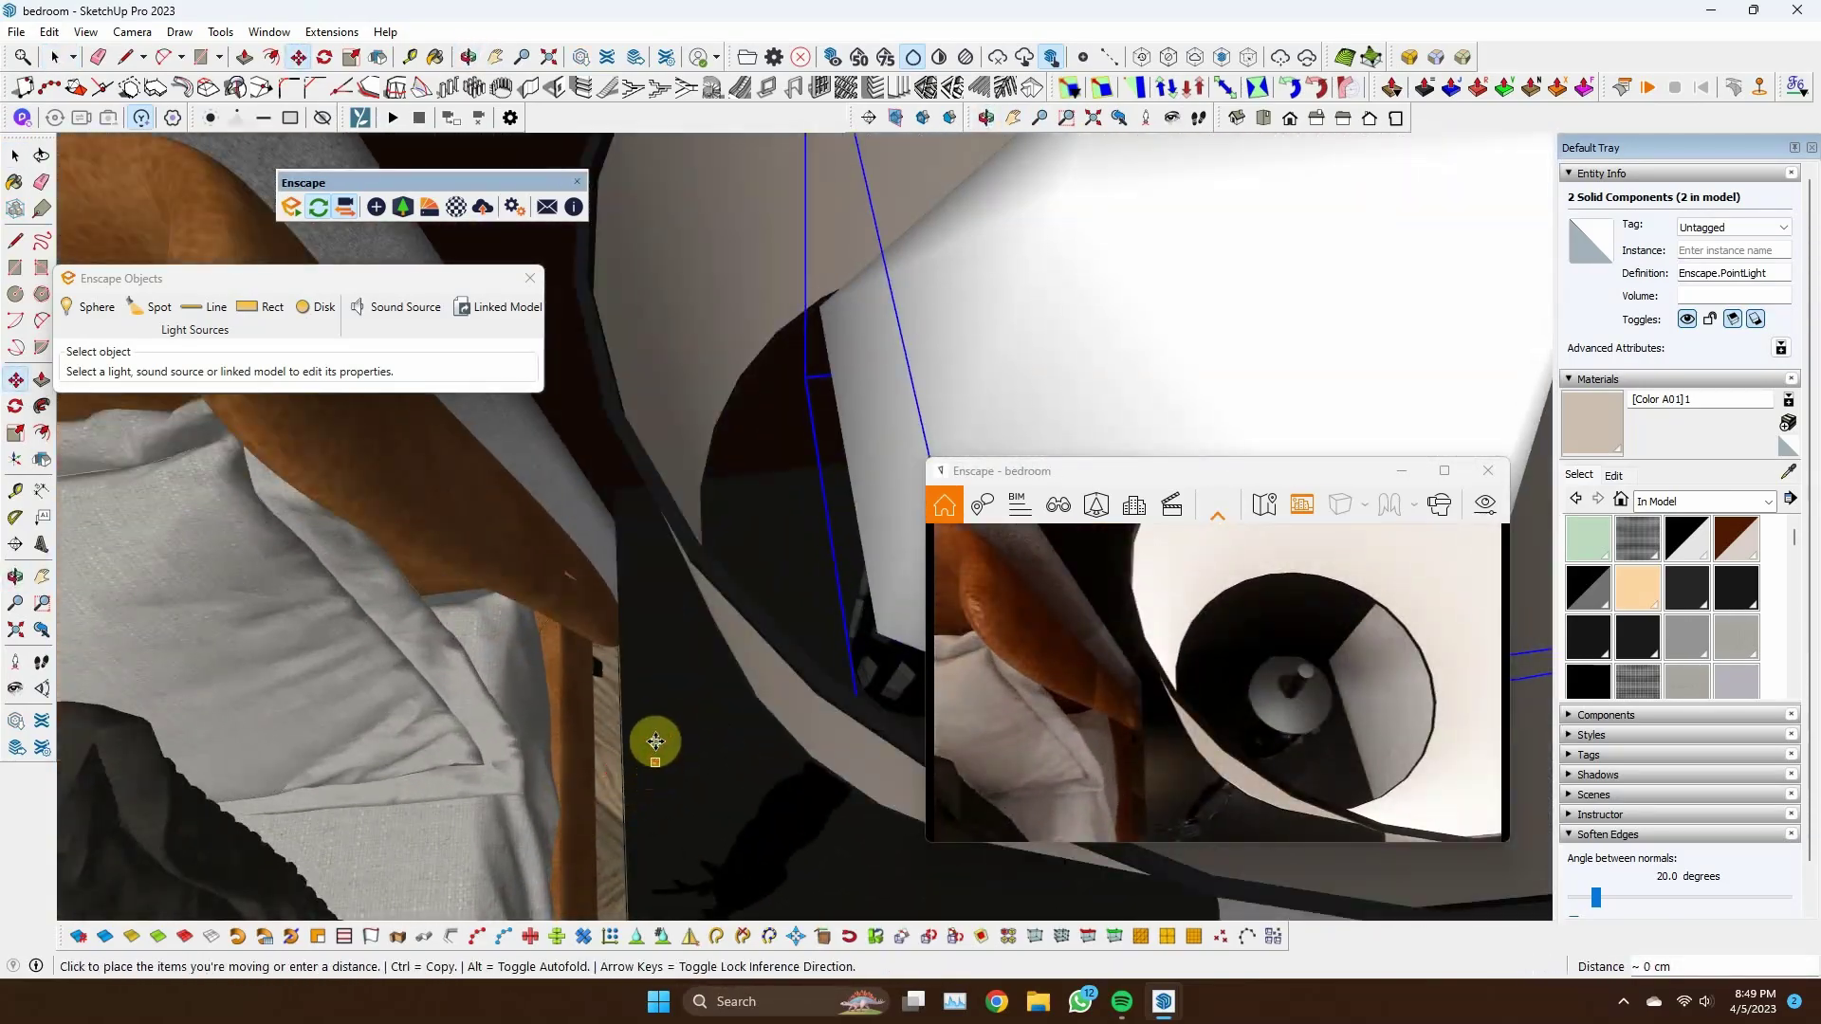
middle_click_drag(552, 678, 630, 663)
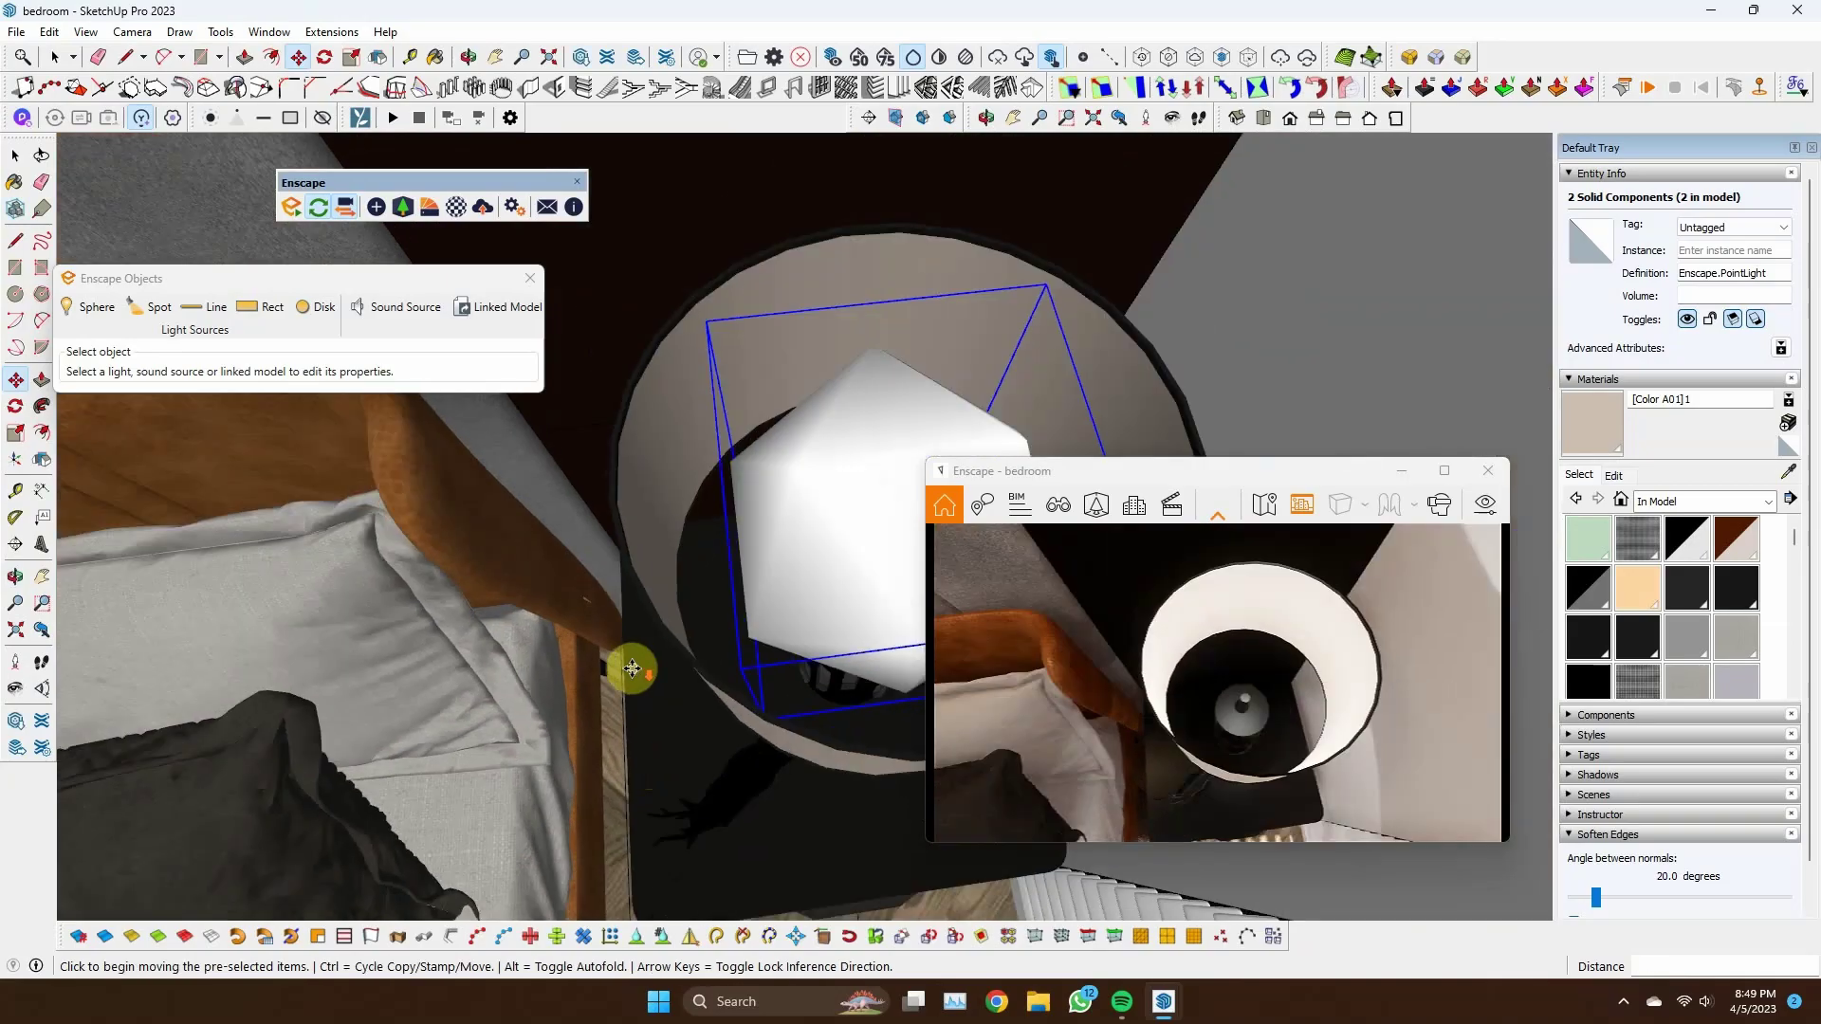
scroll(711, 560, "down", 5)
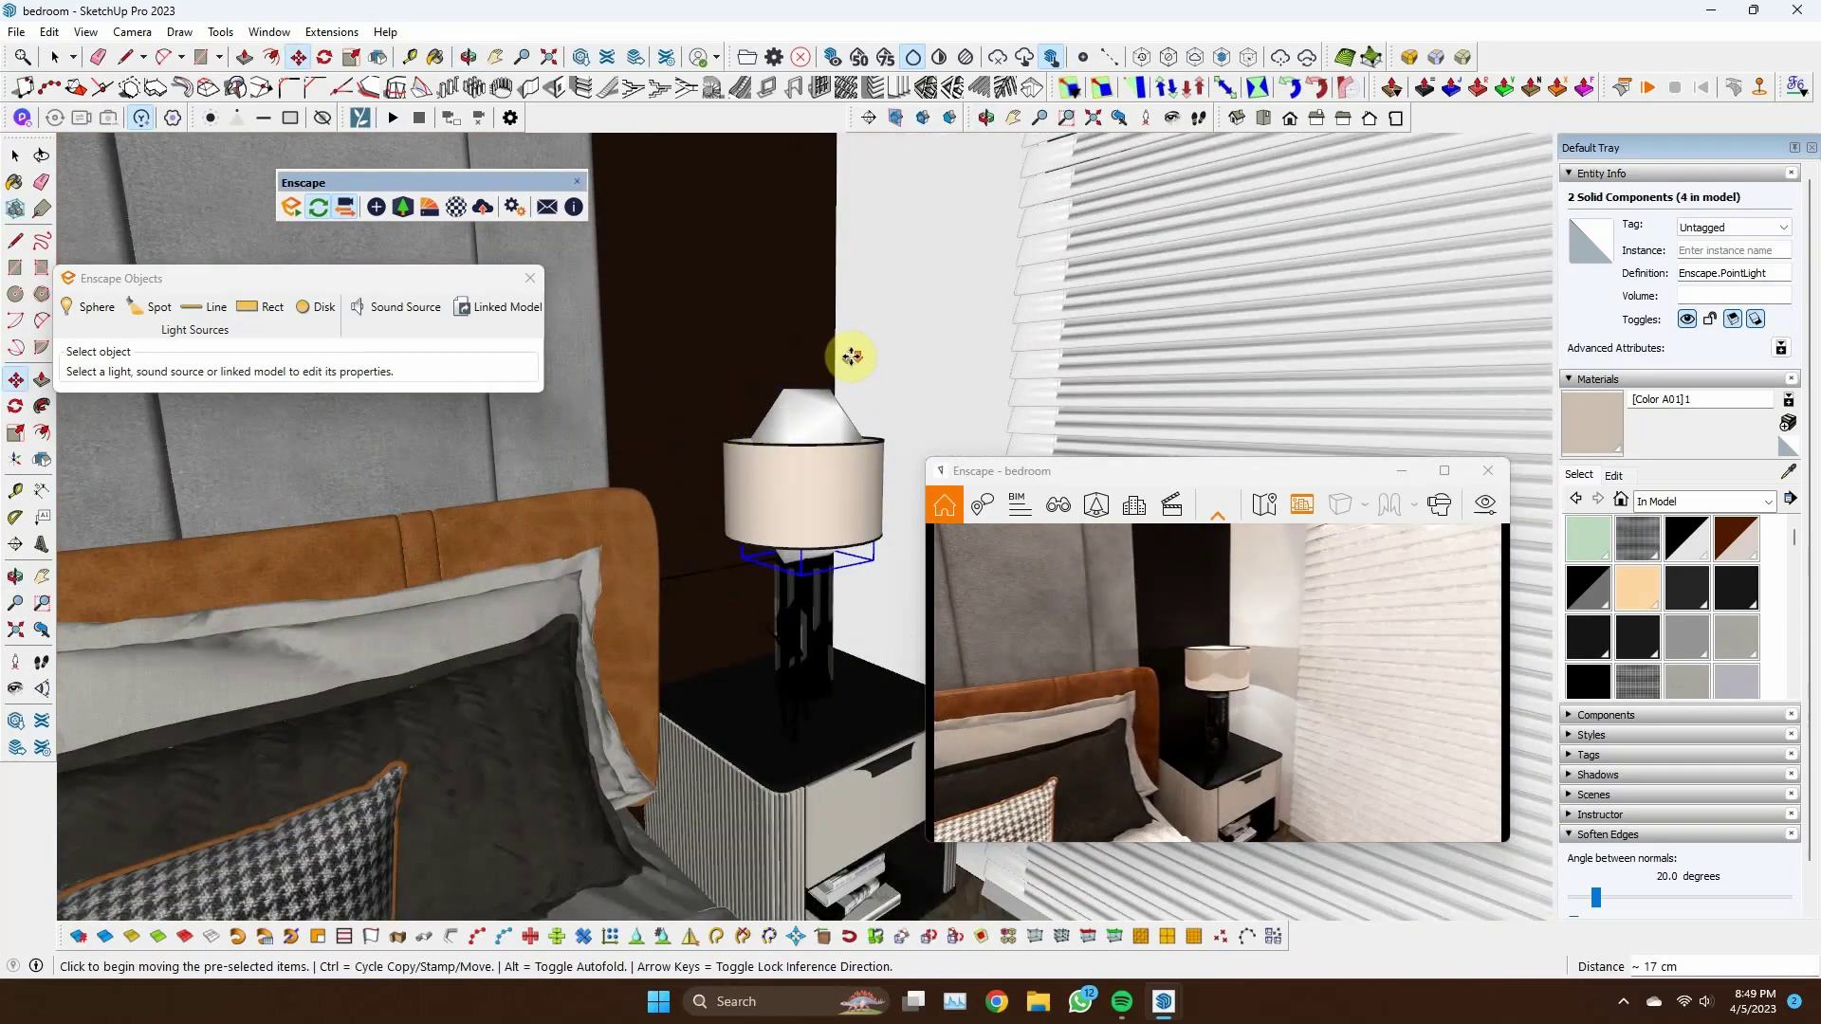
scroll(851, 357, "down", 5)
mouse_move(691, 456)
middle_mouse_down()
mouse_move(276, 540)
mouse_move(435, 743)
mouse_move(630, 800)
mouse_move(594, 661)
mouse_move(651, 723)
middle_mouse_up()
scroll(744, 630, "up", 3)
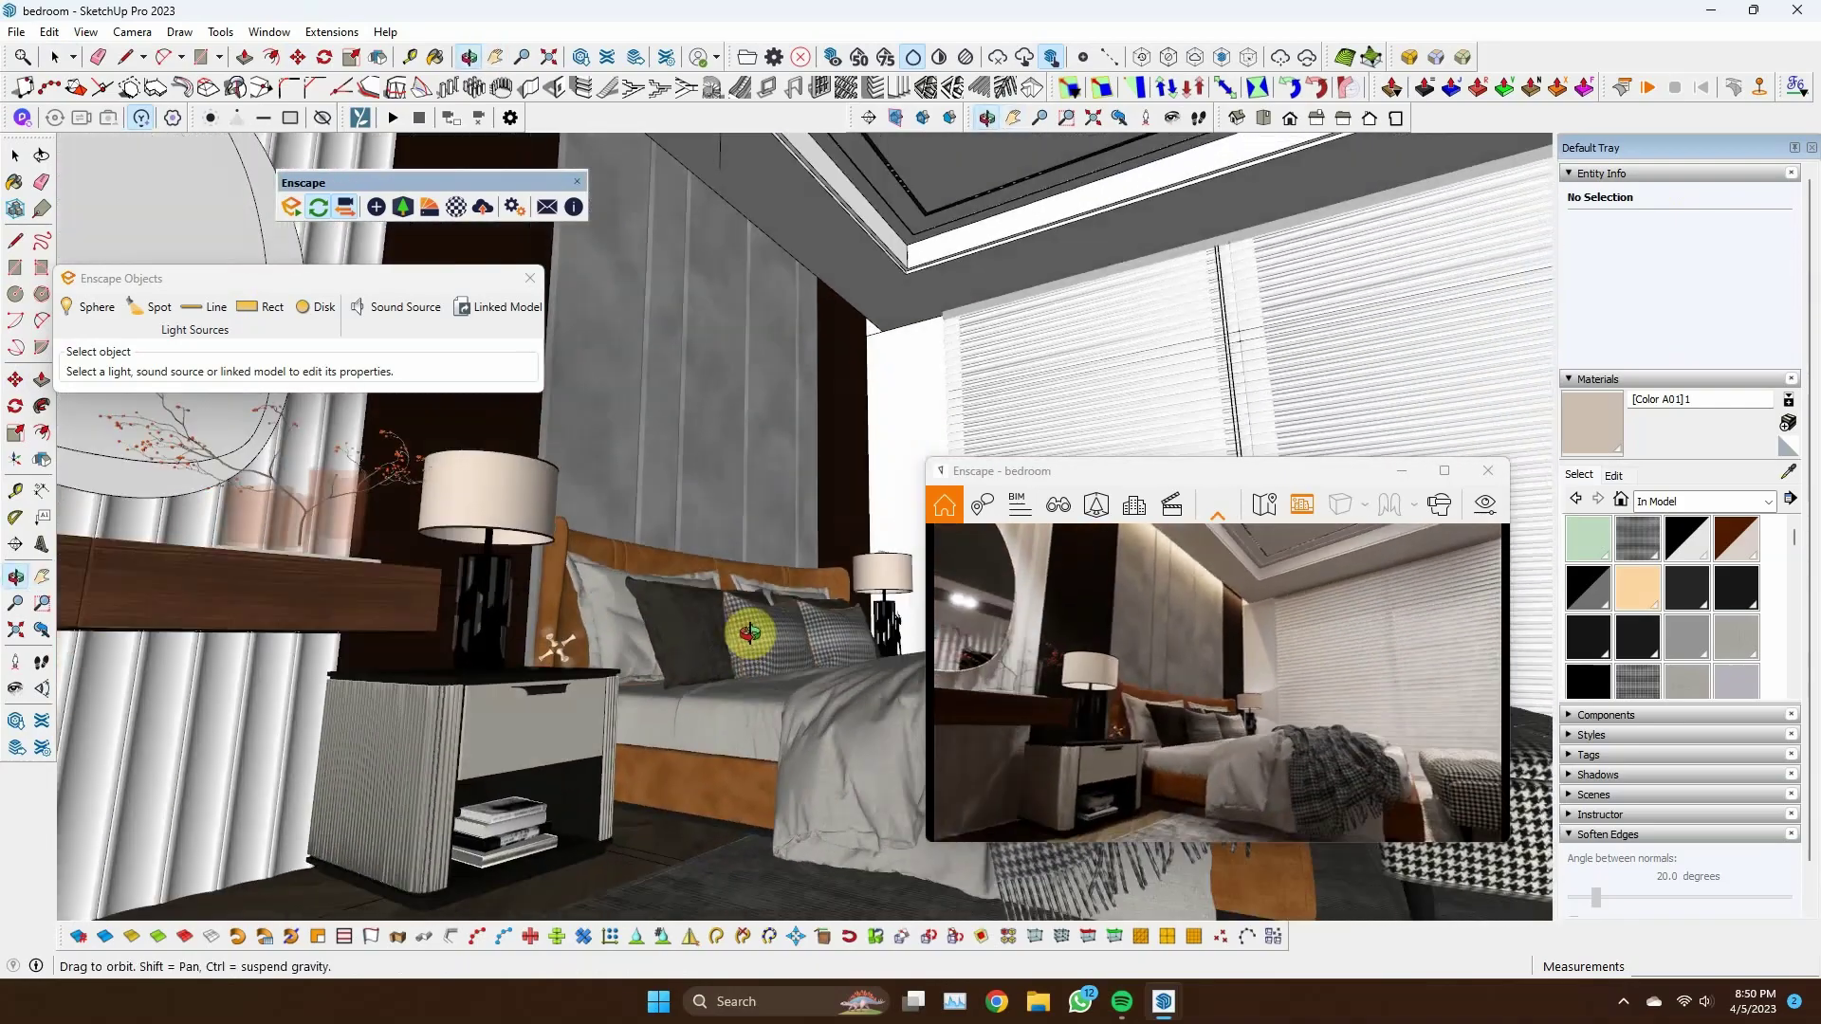
scroll(455, 683, "up", 5)
middle_click_drag(455, 683, 456, 676, "shift")
scroll(457, 676, "down", 10)
Load Color M02 into the Enscape Material Editor and set Roughness and Metallic to 0
left_click(1788, 471)
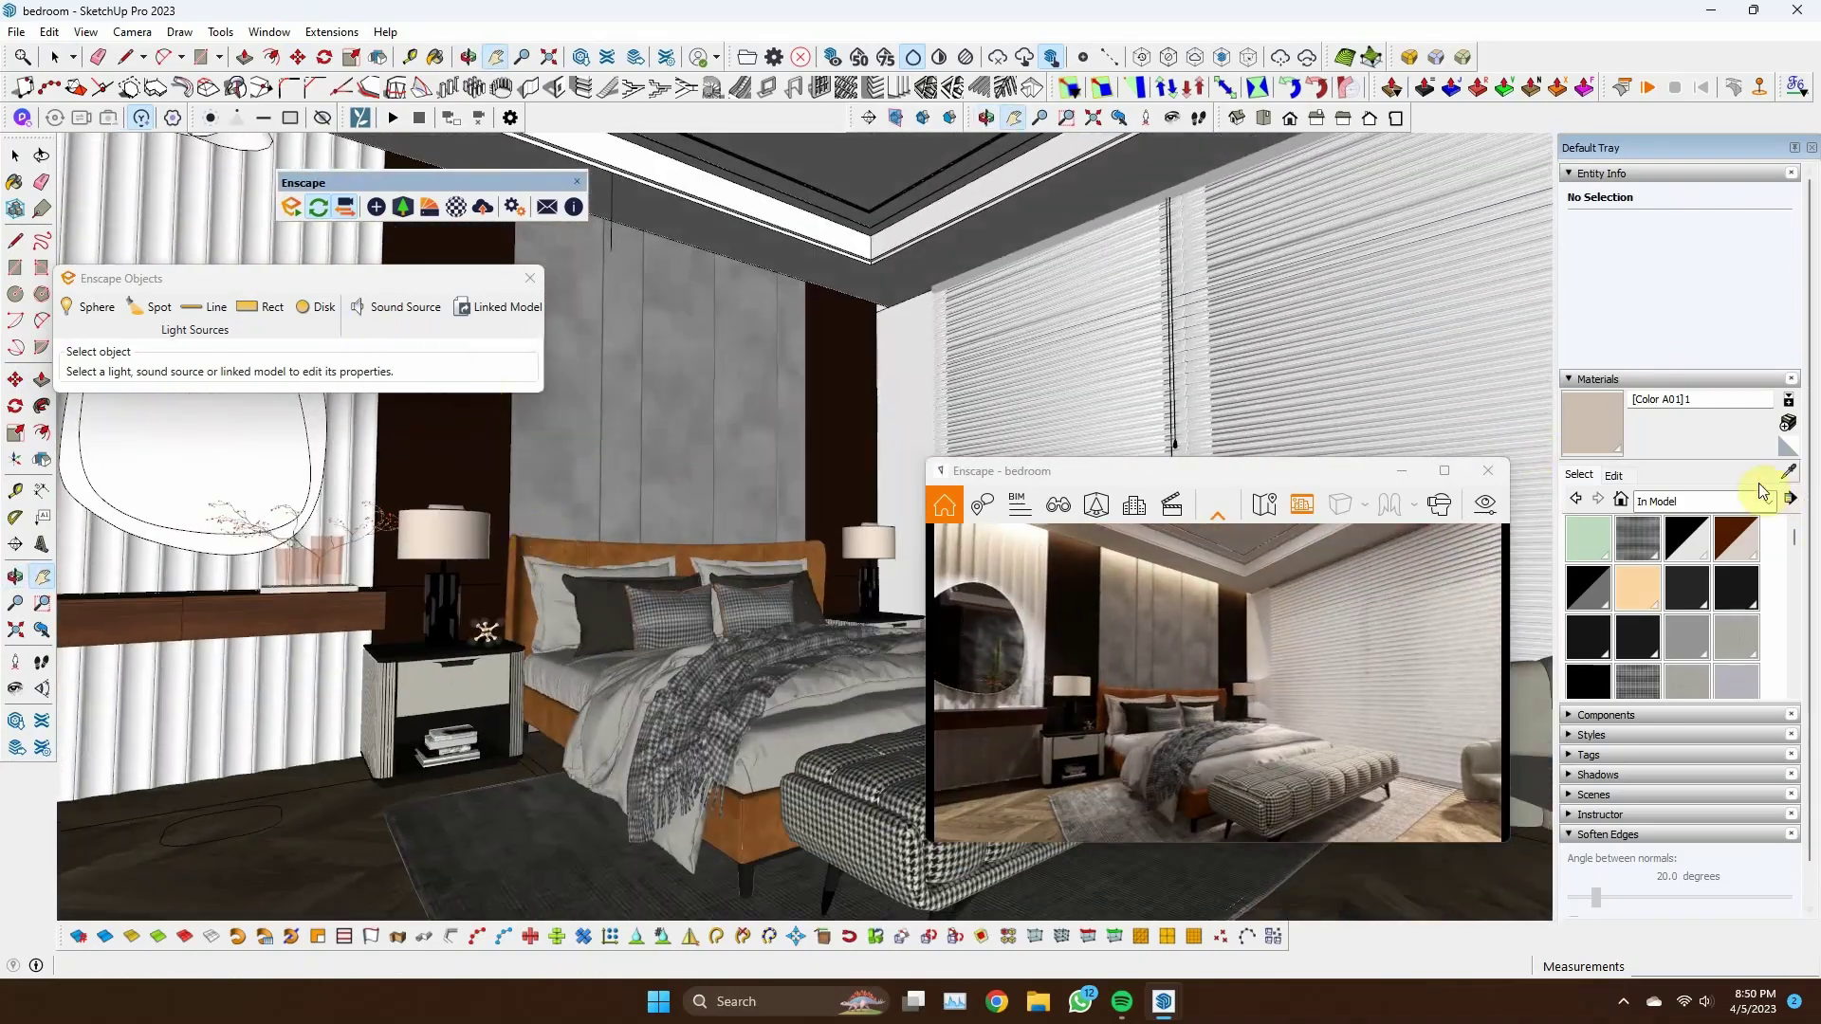
left_click(457, 206)
left_click(687, 785)
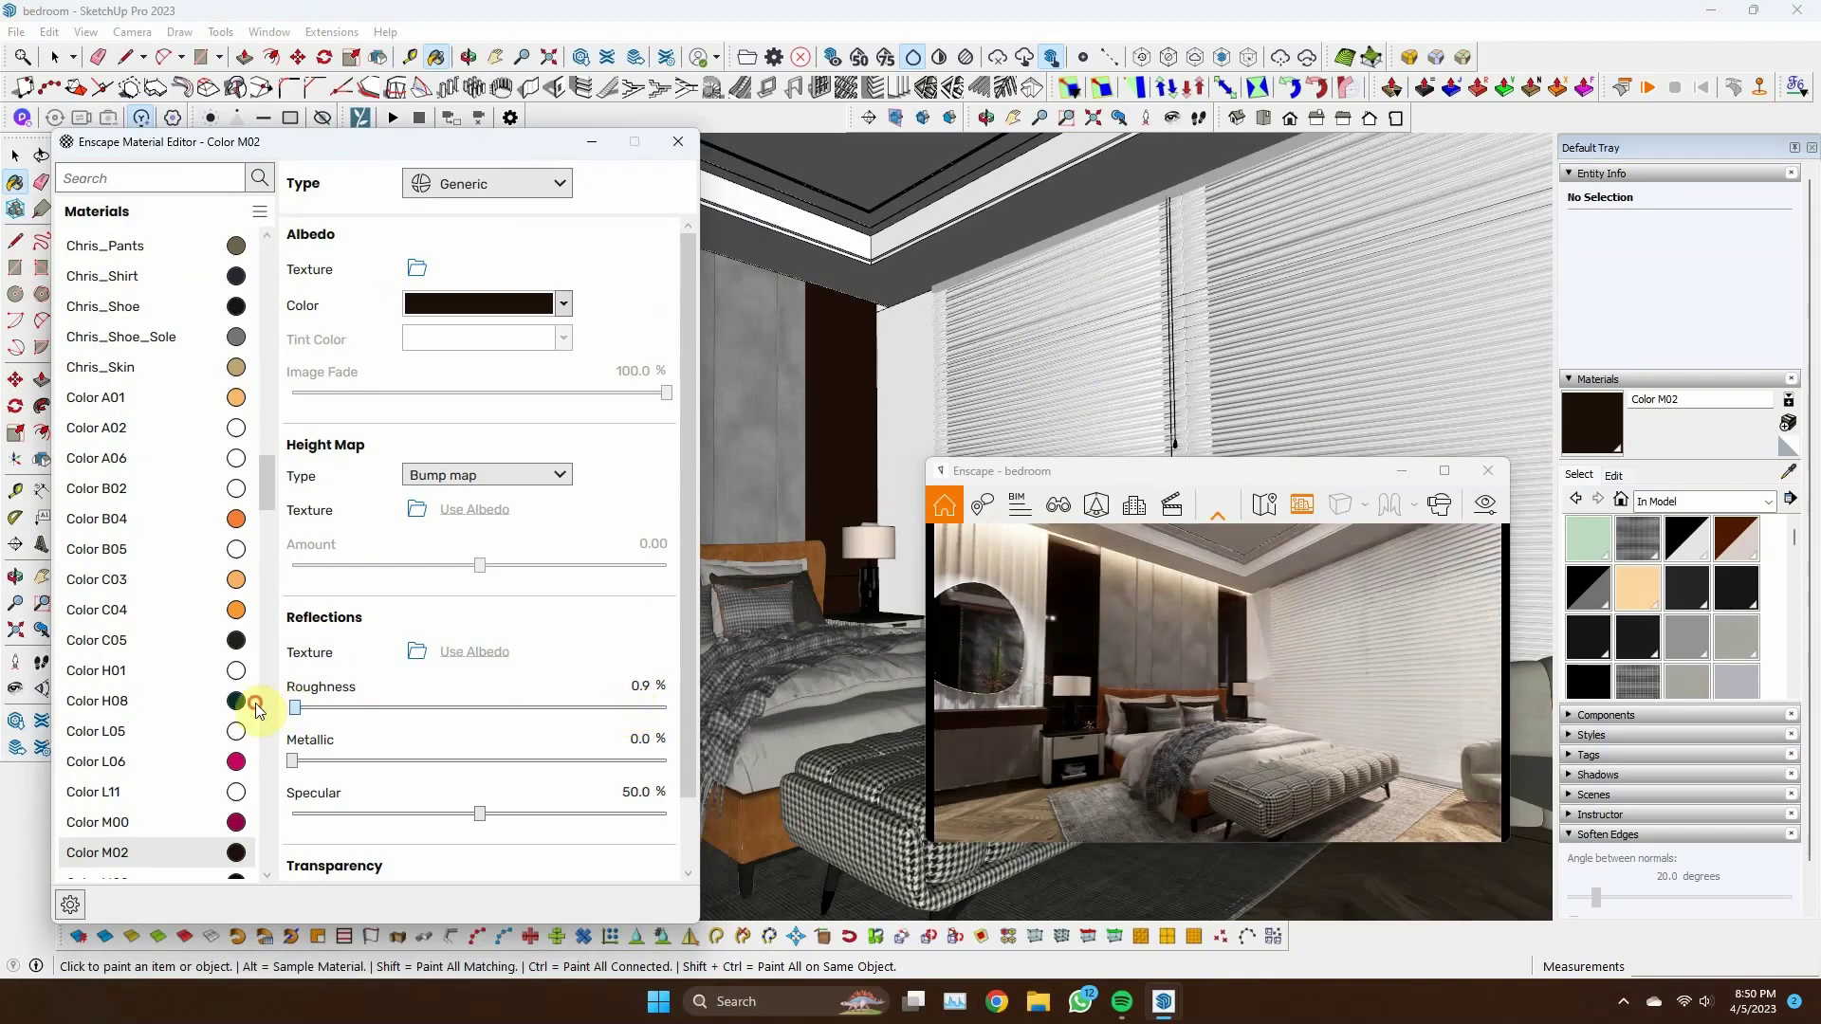
scroll(870, 420, "down", 2)
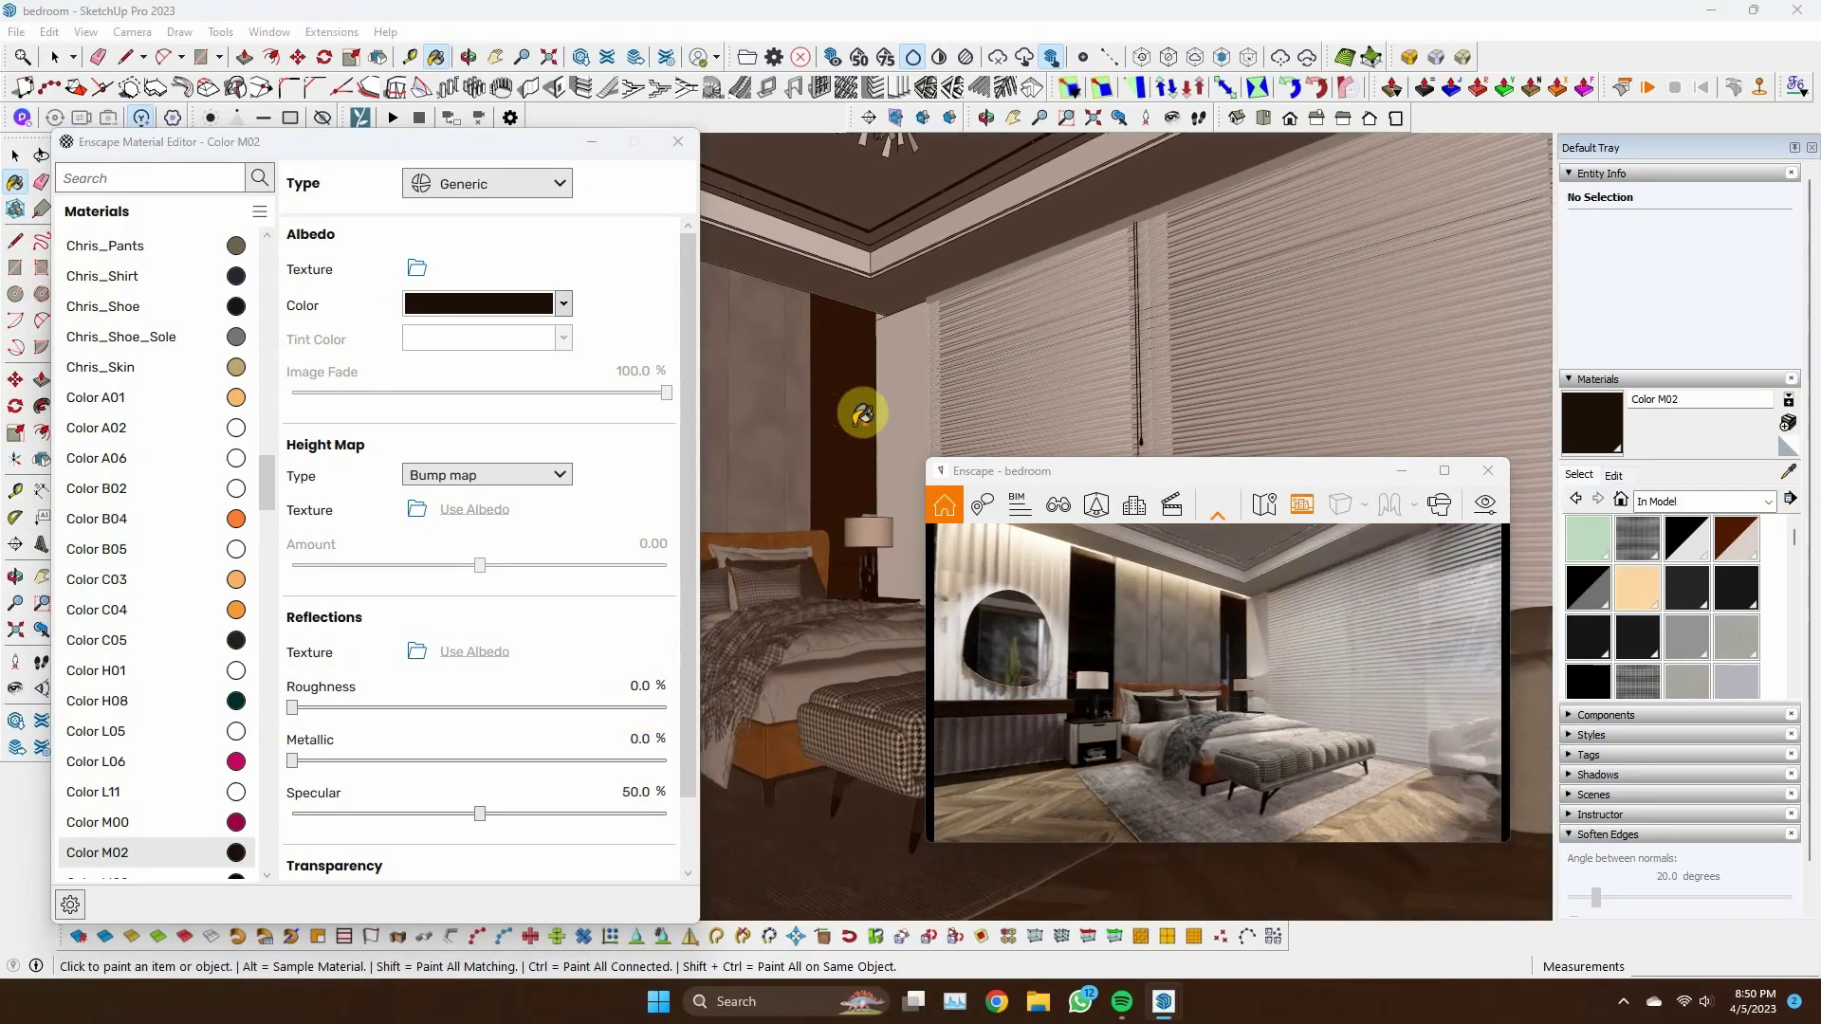
middle_click_drag(862, 415, 750, 458)
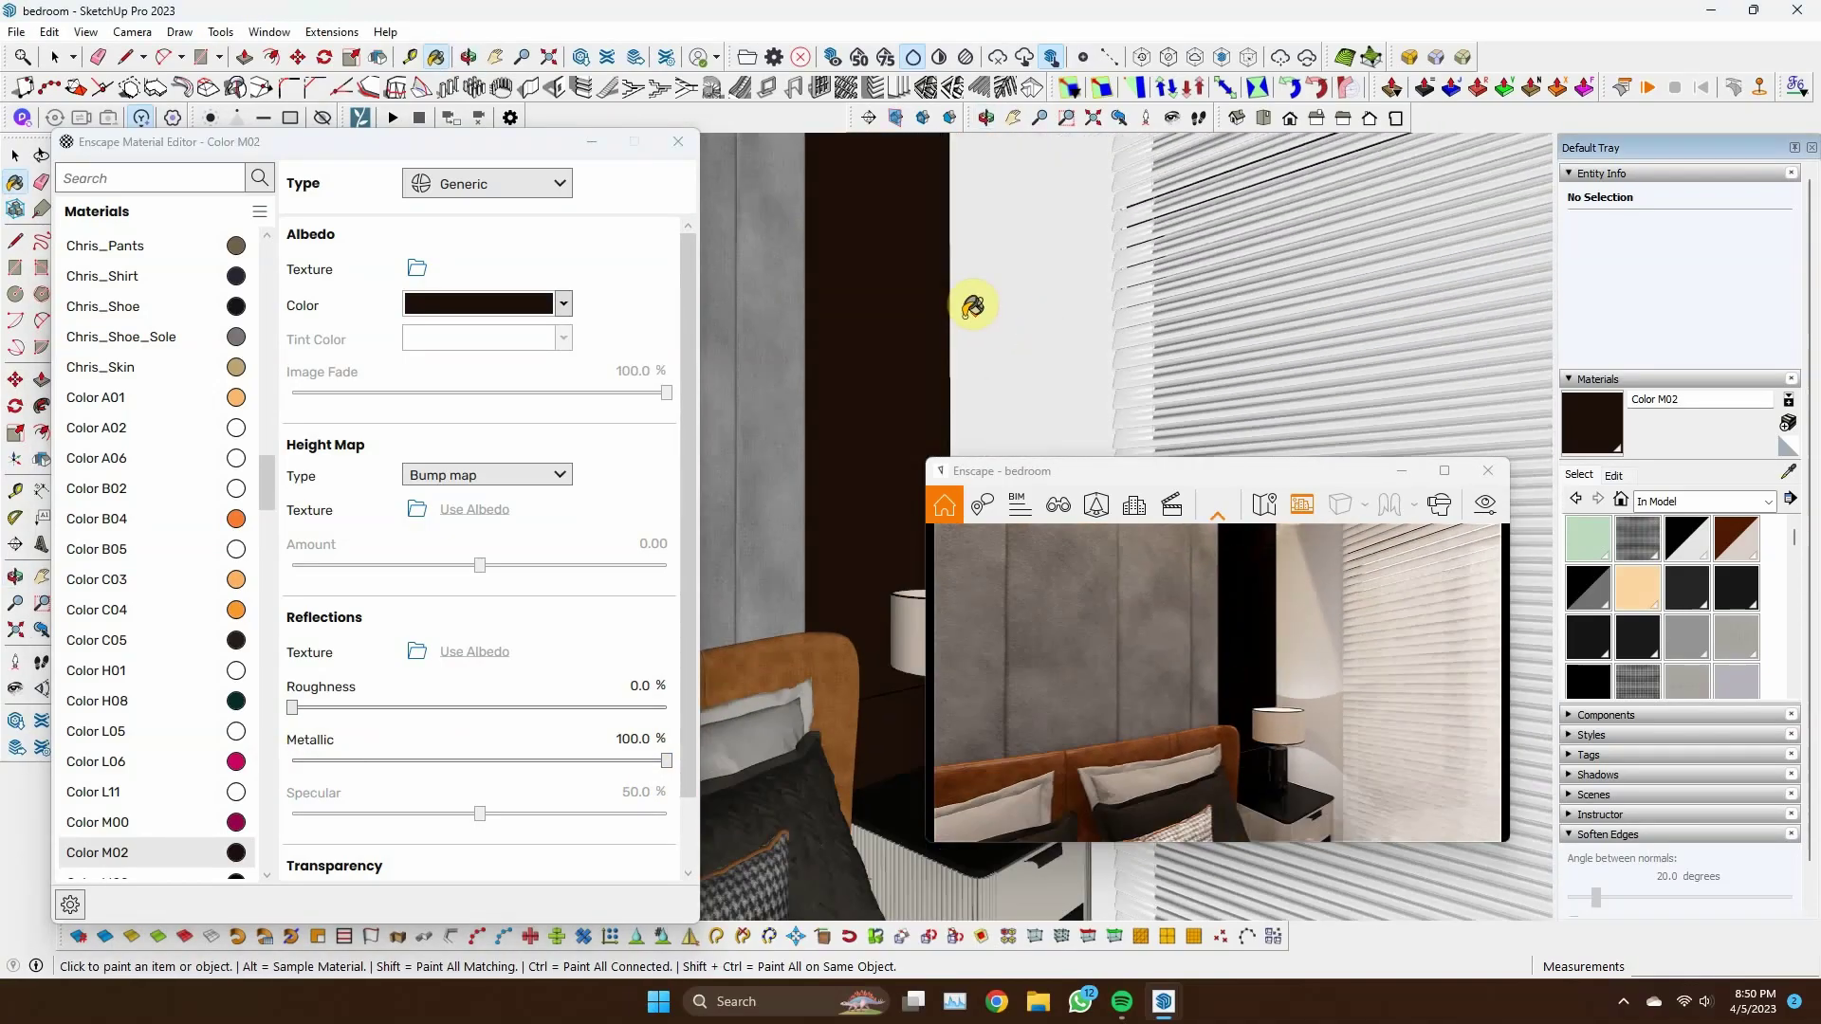
left_click_drag(667, 761, 303, 763)
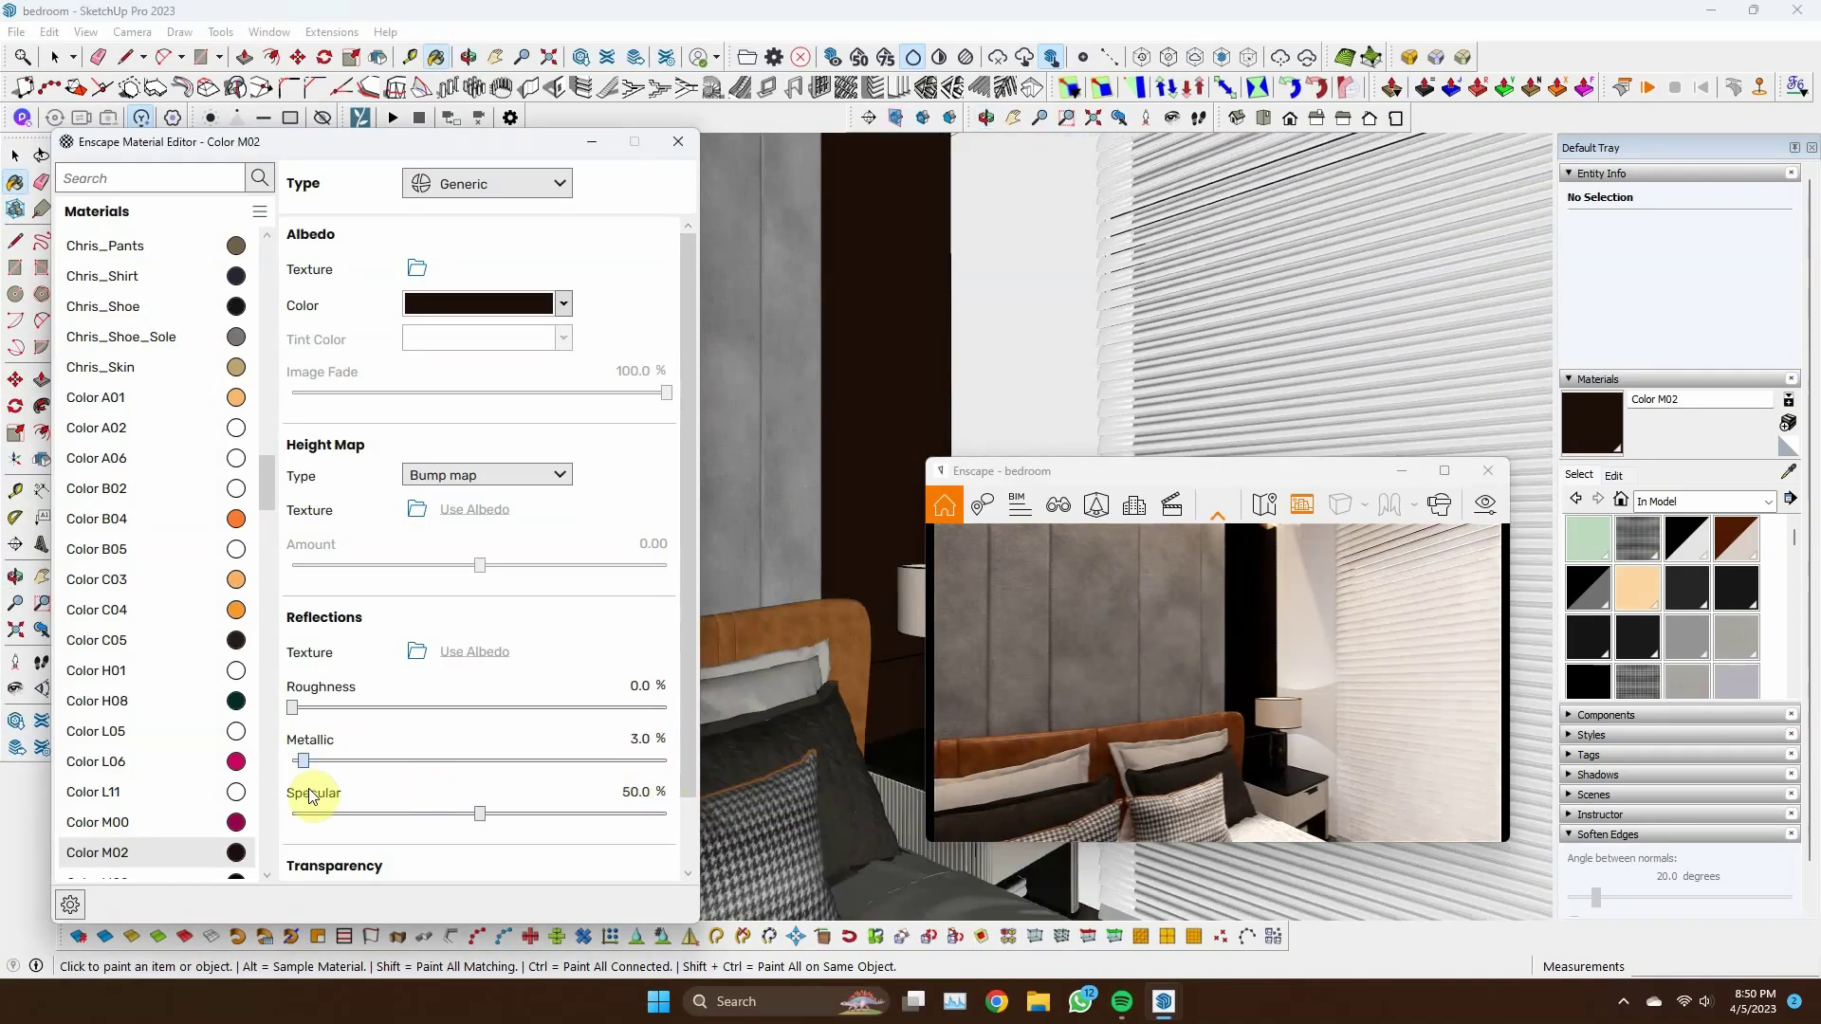
mouse_move(834, 550)
middle_mouse_down()
mouse_move(1149, 370)
mouse_move(834, 380)
mouse_move(944, 300)
middle_mouse_up()
Try gold, brown and orange-brown Albedo colours on the Color M02 panels
left_click(564, 304)
left_click(468, 517)
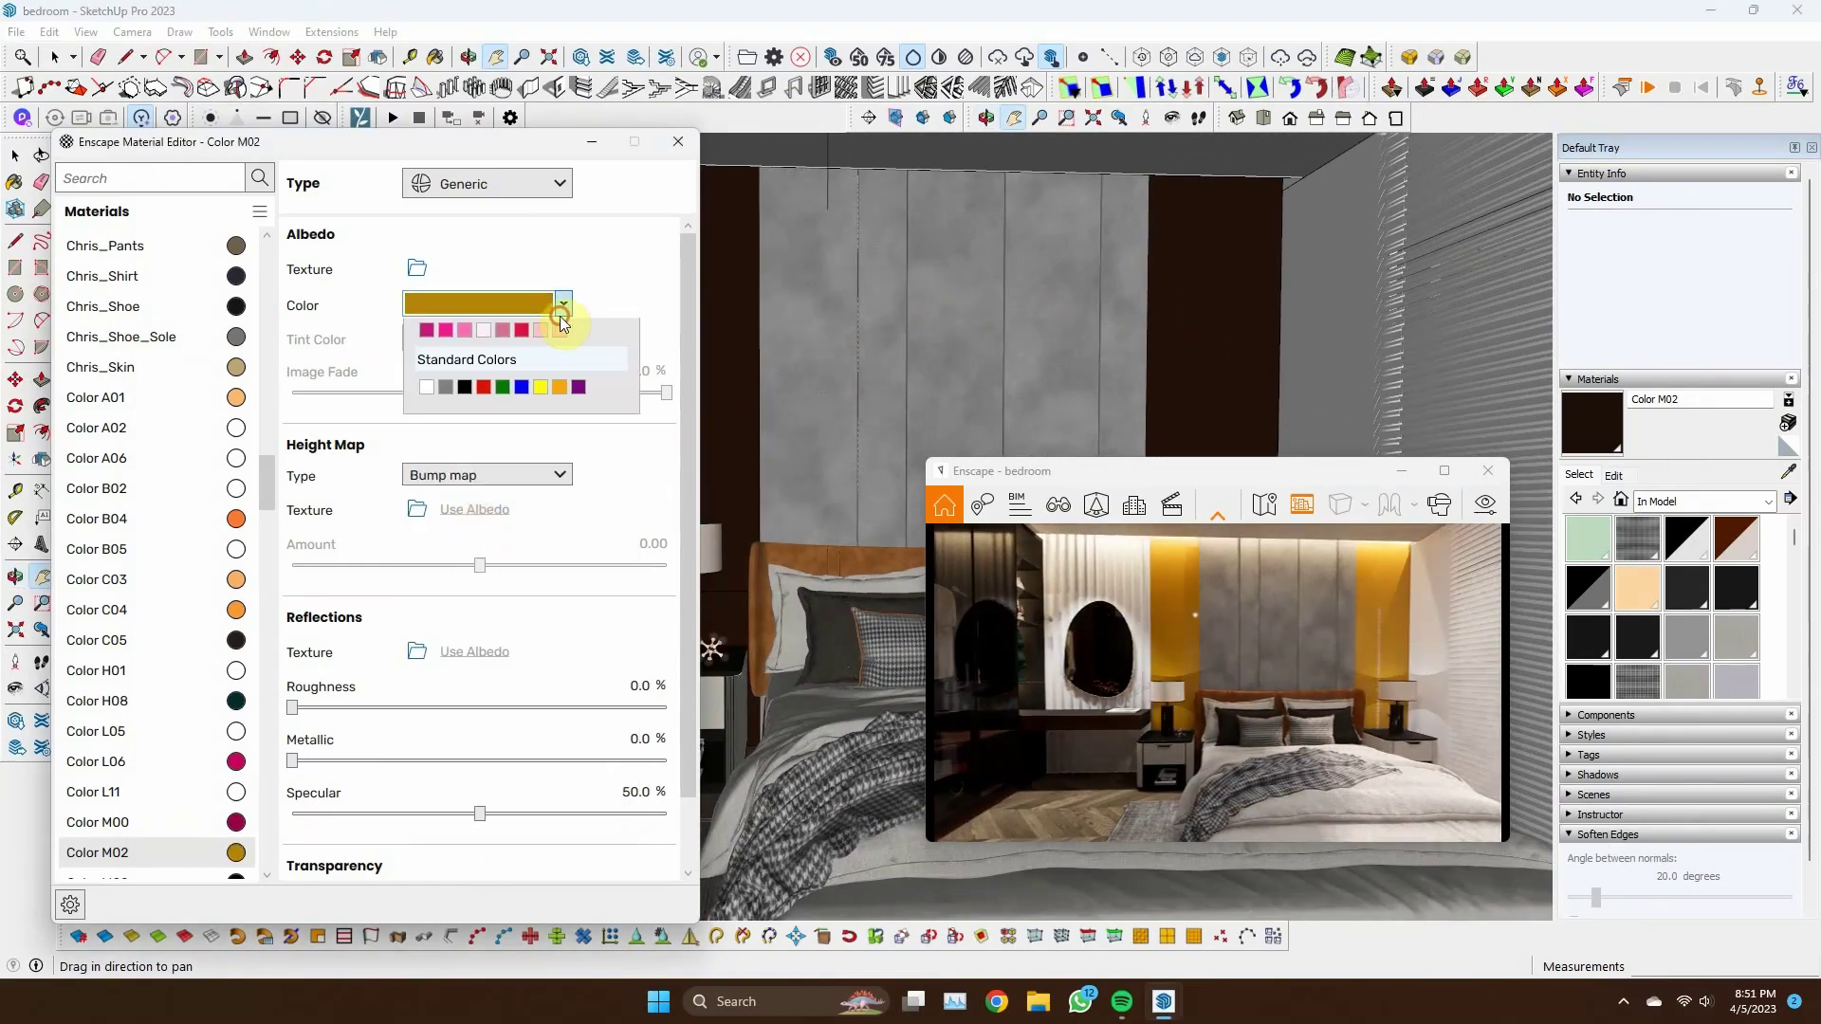
left_click(483, 458)
middle_click_drag(784, 366, 1090, 338, "shift")
left_click(563, 304)
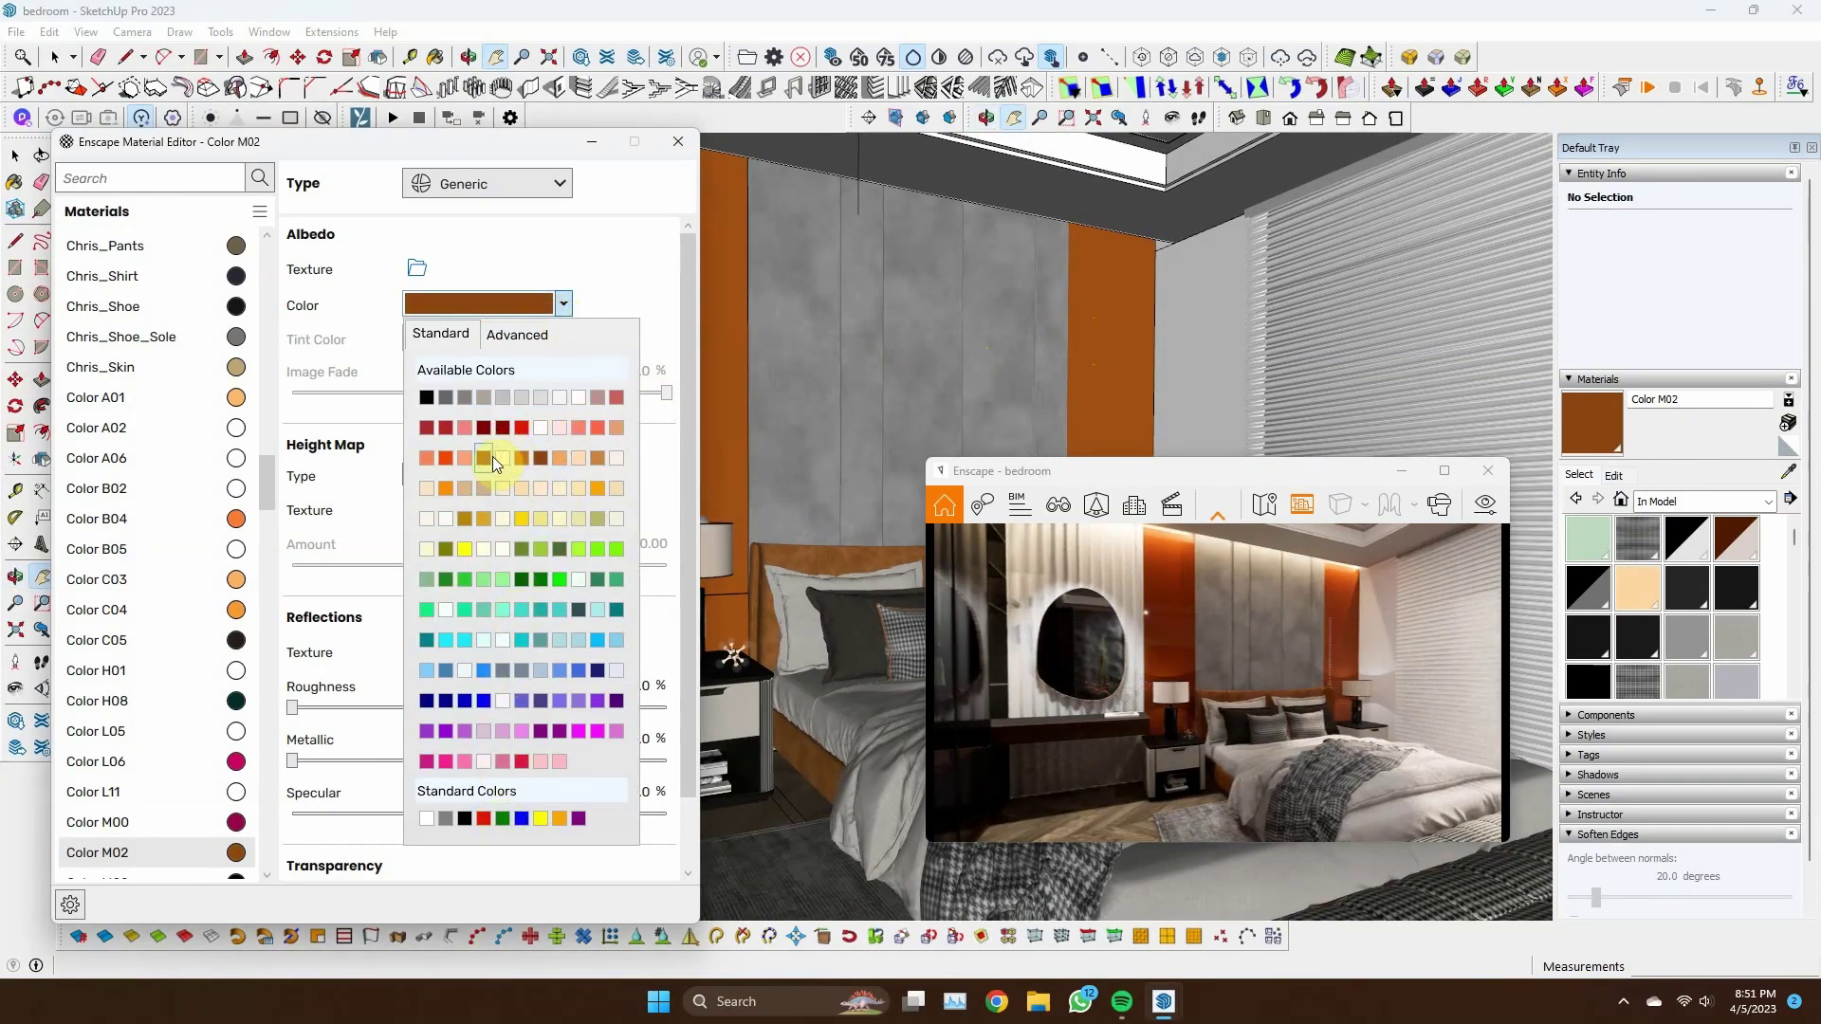
left_click(493, 462)
Try olive-yellow, then settle on a dark brown at HLS 25/20/30
left_click(563, 304)
left_click(597, 518)
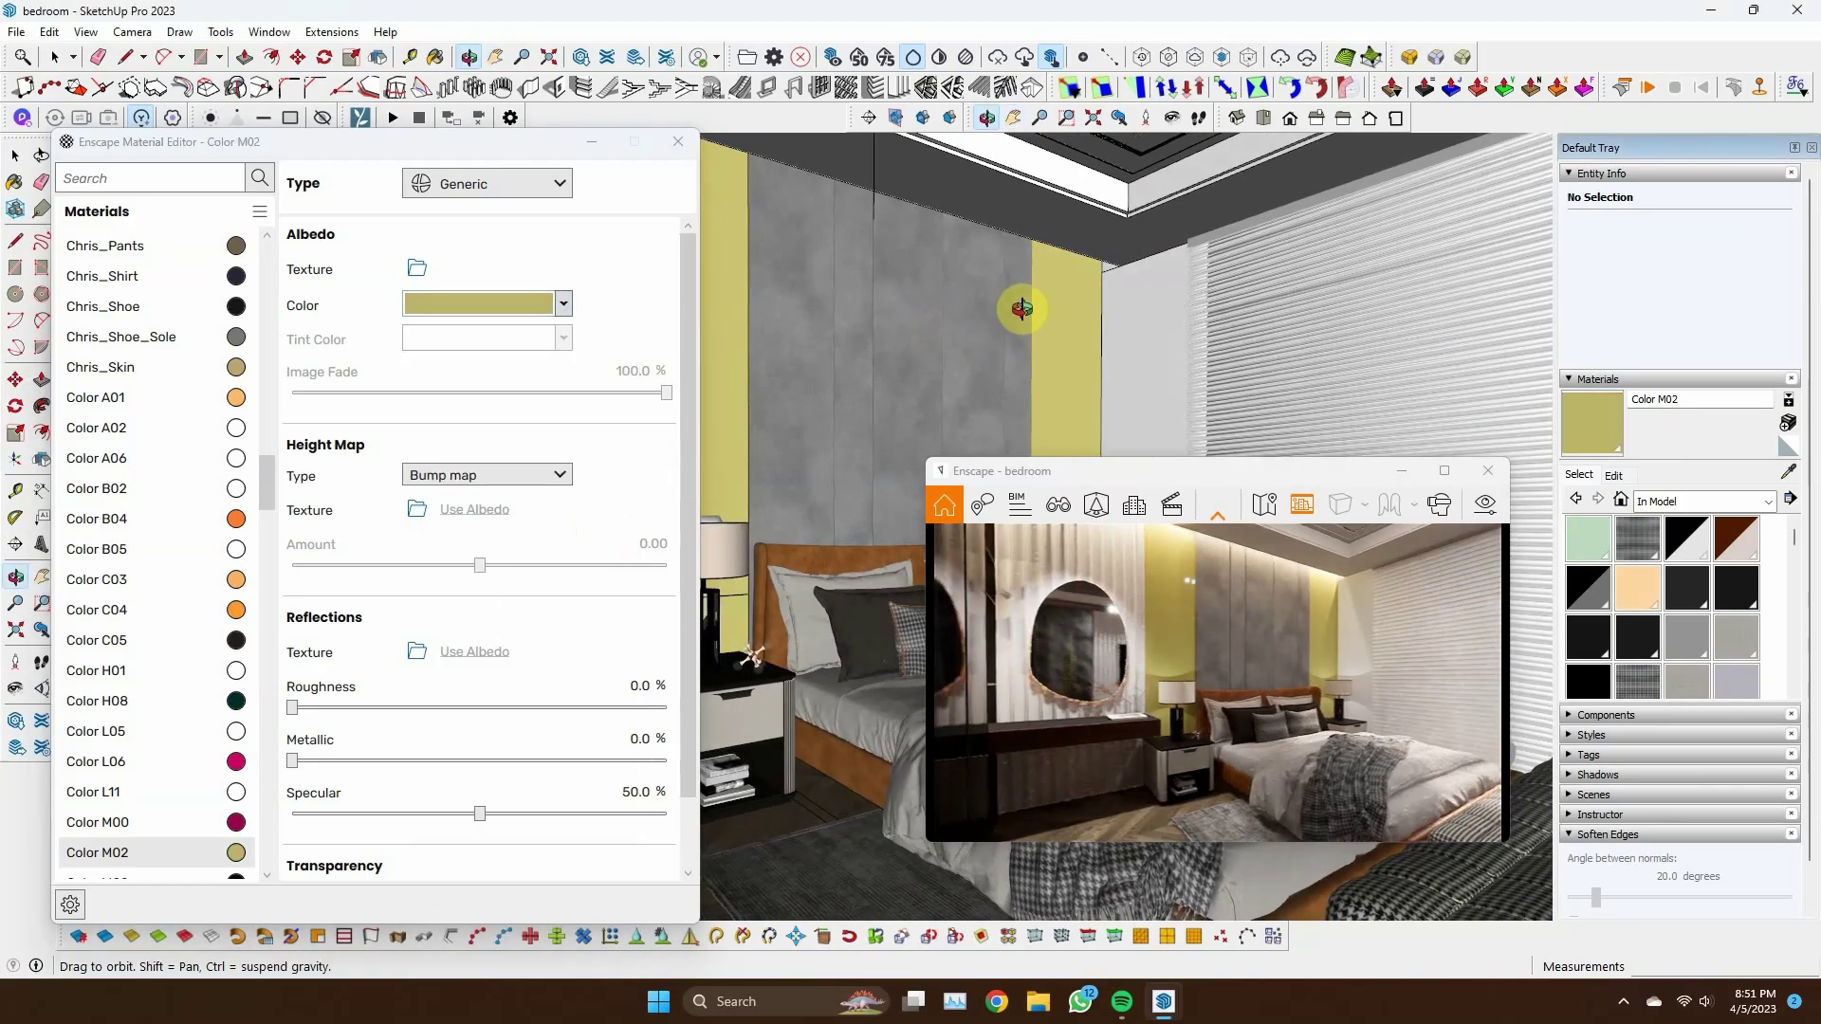
middle_click_drag(1025, 305, 1025, 293, "shift")
left_click(563, 304)
left_click(544, 460)
left_click(1612, 474)
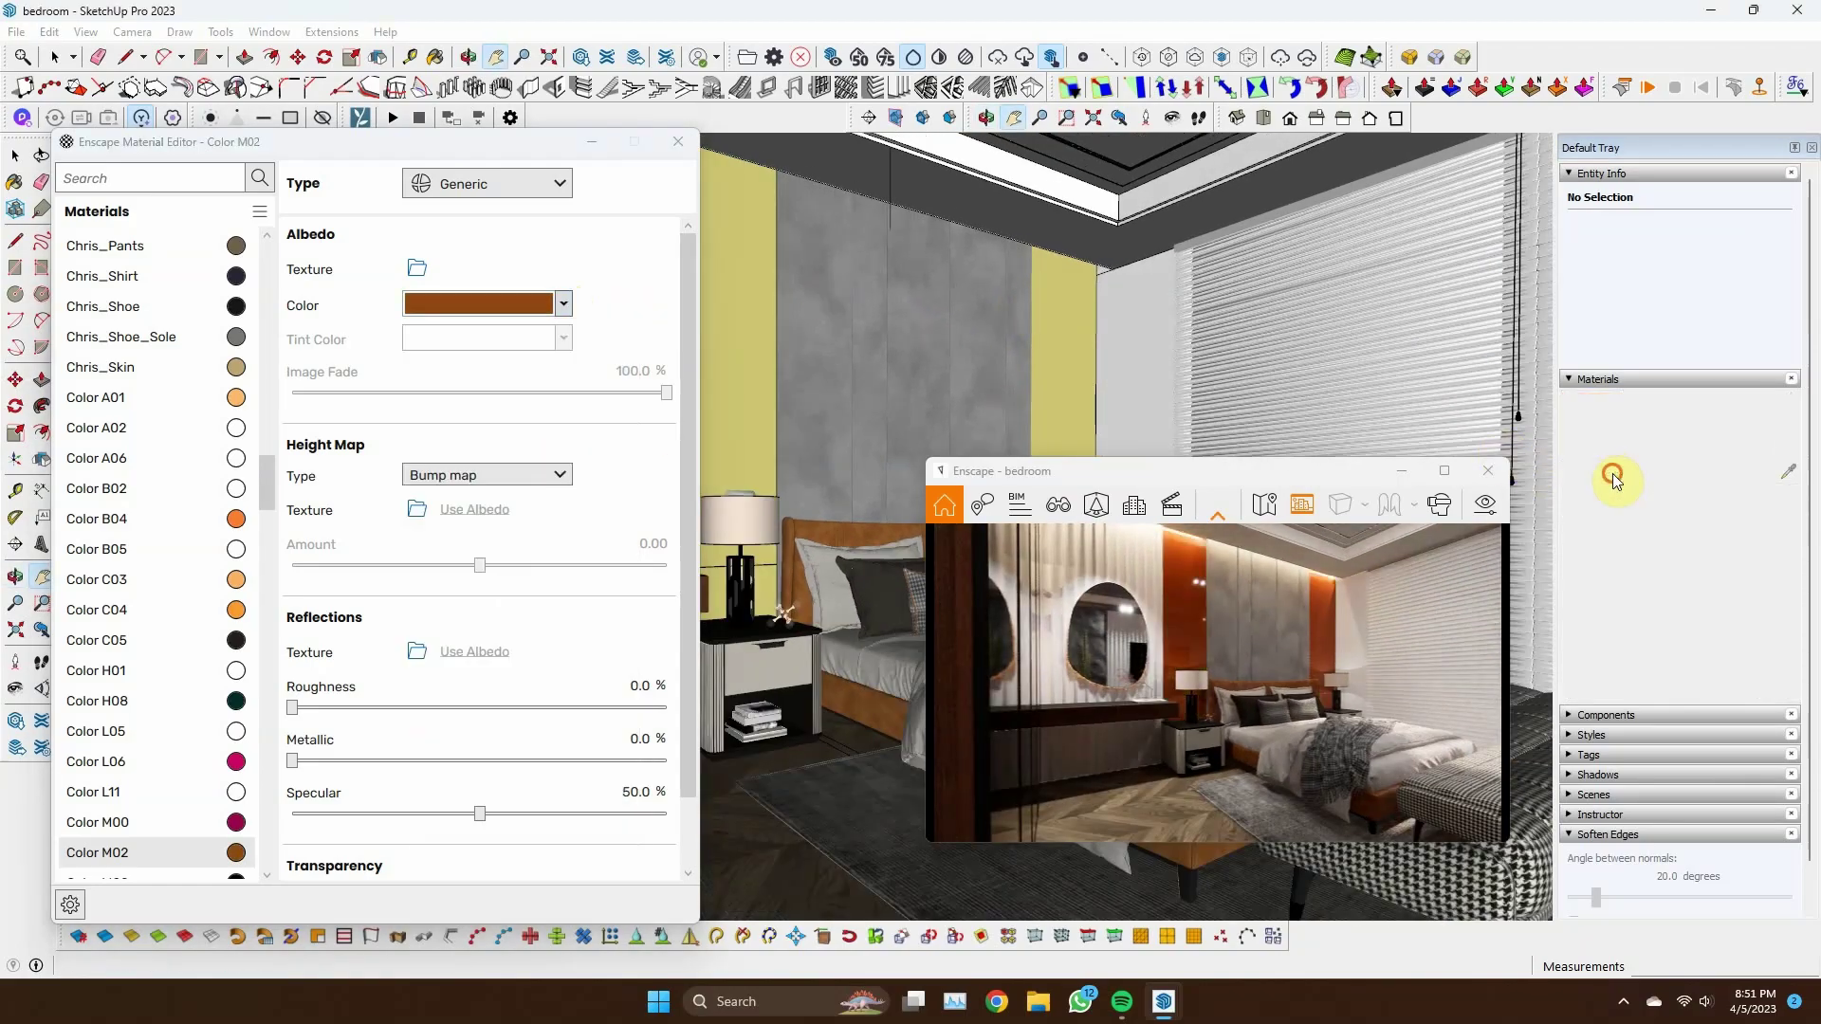
mouse_move(949, 399)
middle_mouse_down("shift")
mouse_move(853, 354)
mouse_move(1179, 366)
mouse_move(1130, 320)
mouse_move(1223, 484)
mouse_move(781, 386)
mouse_move(723, 529)
mouse_move(650, 549)
mouse_move(597, 653)
mouse_move(577, 503)
mouse_move(654, 569)
mouse_move(780, 366)
middle_mouse_up("shift")
Hide the wardrobe glass doors
left_click(781, 366)
right_click(818, 474)
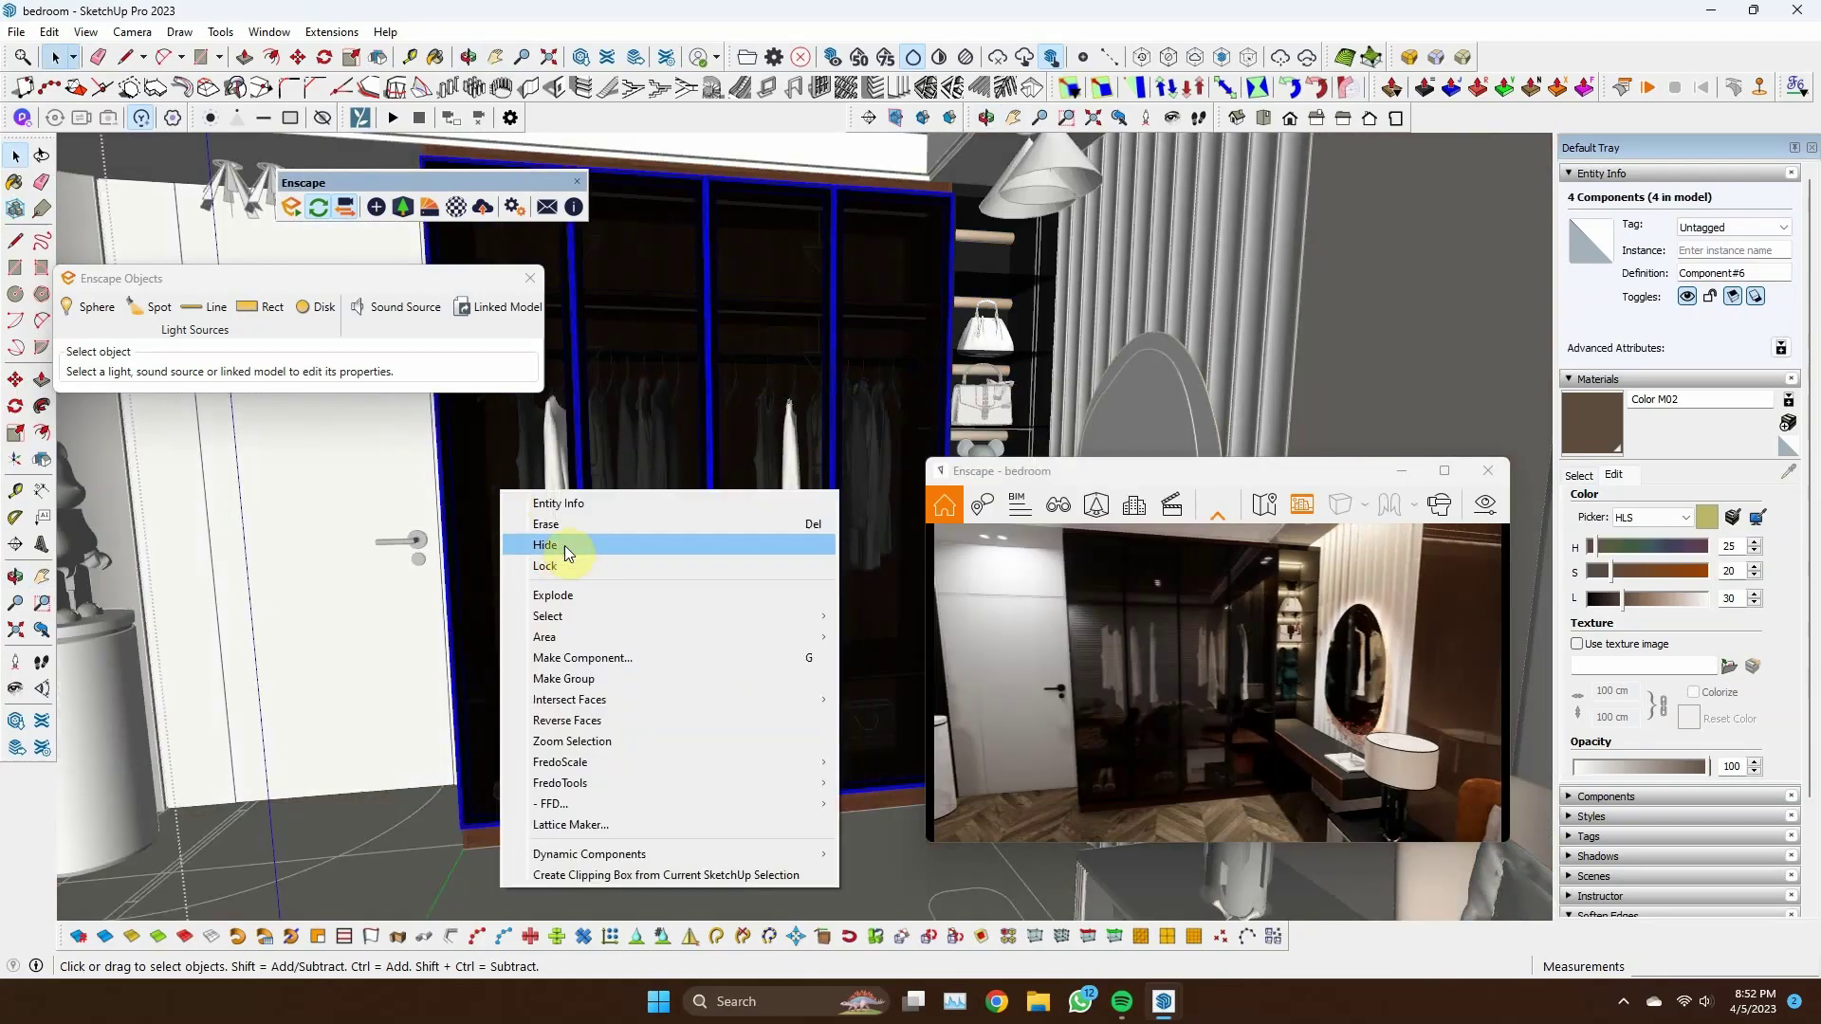
left_click(590, 565)
scroll(759, 399, "up", 5)
scroll(804, 254, "up", 3)
Add an Enscape rectangle light under the shelf, 0.97 m long at 28,665 lm
left_click(215, 313)
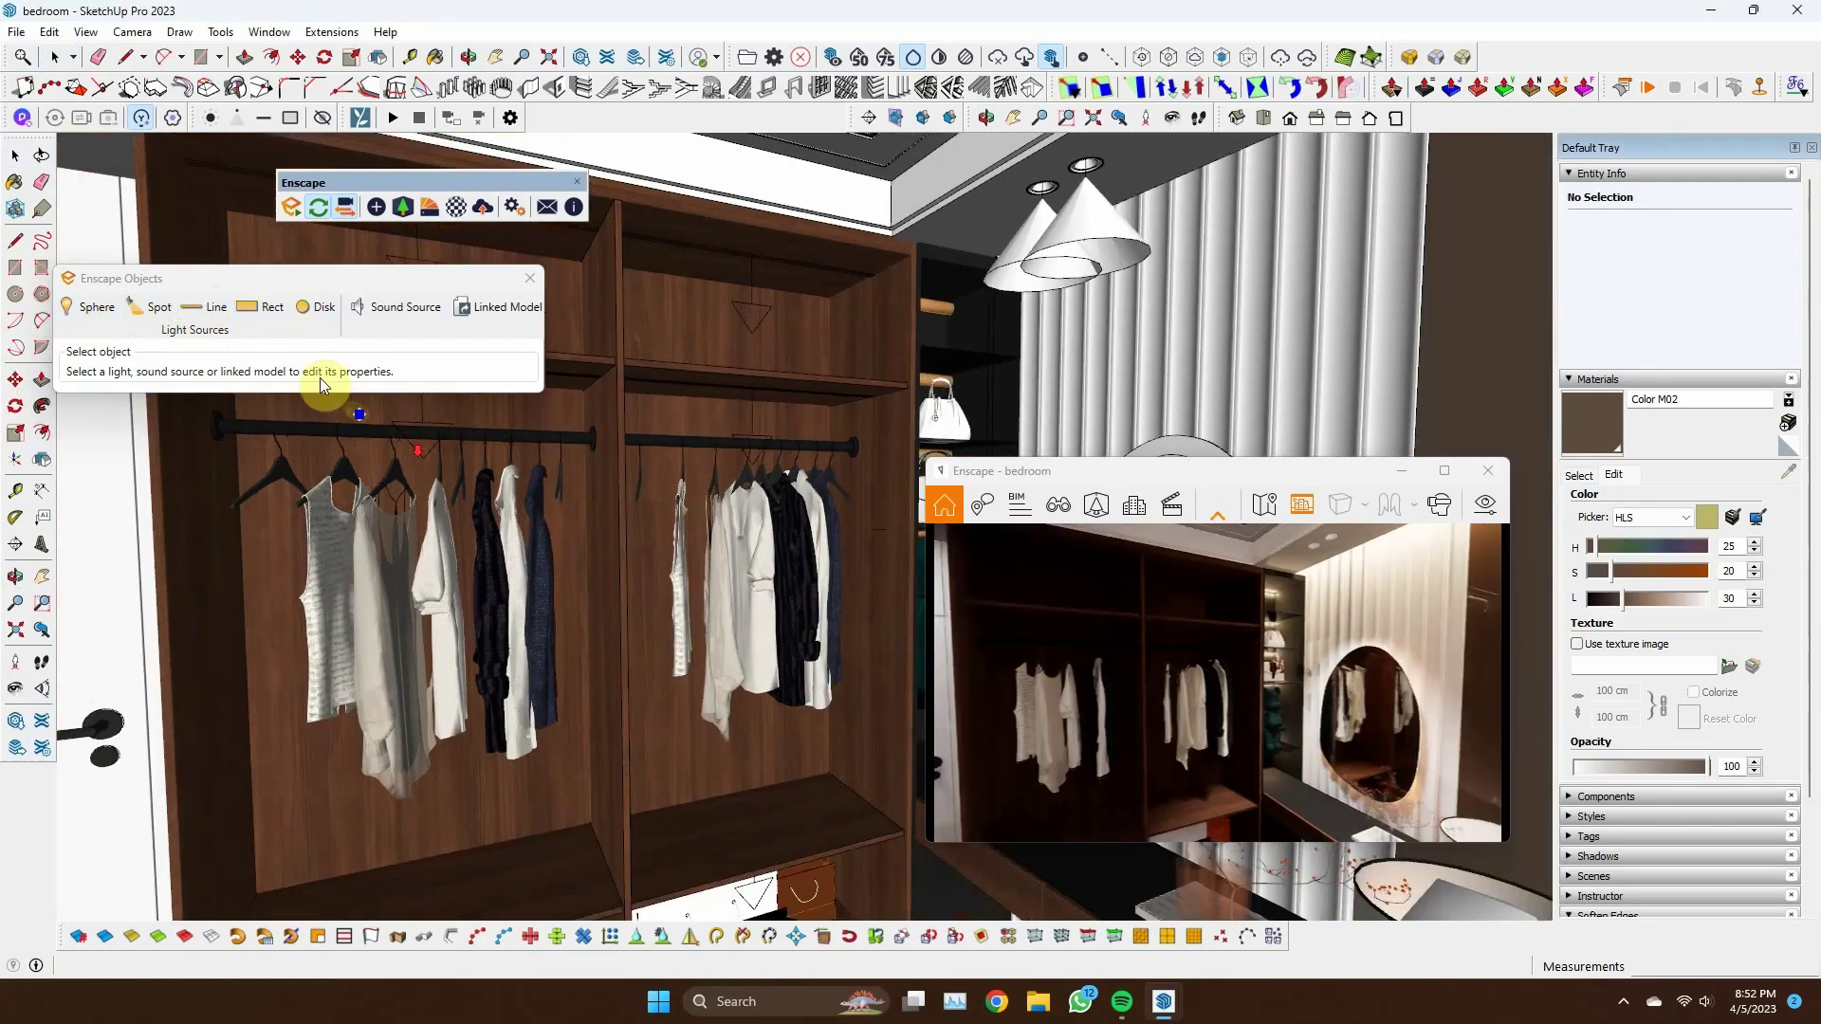
scroll(320, 378, "up", 5)
left_click(785, 265)
left_click(679, 494)
middle_click_drag(679, 494, 740, 339)
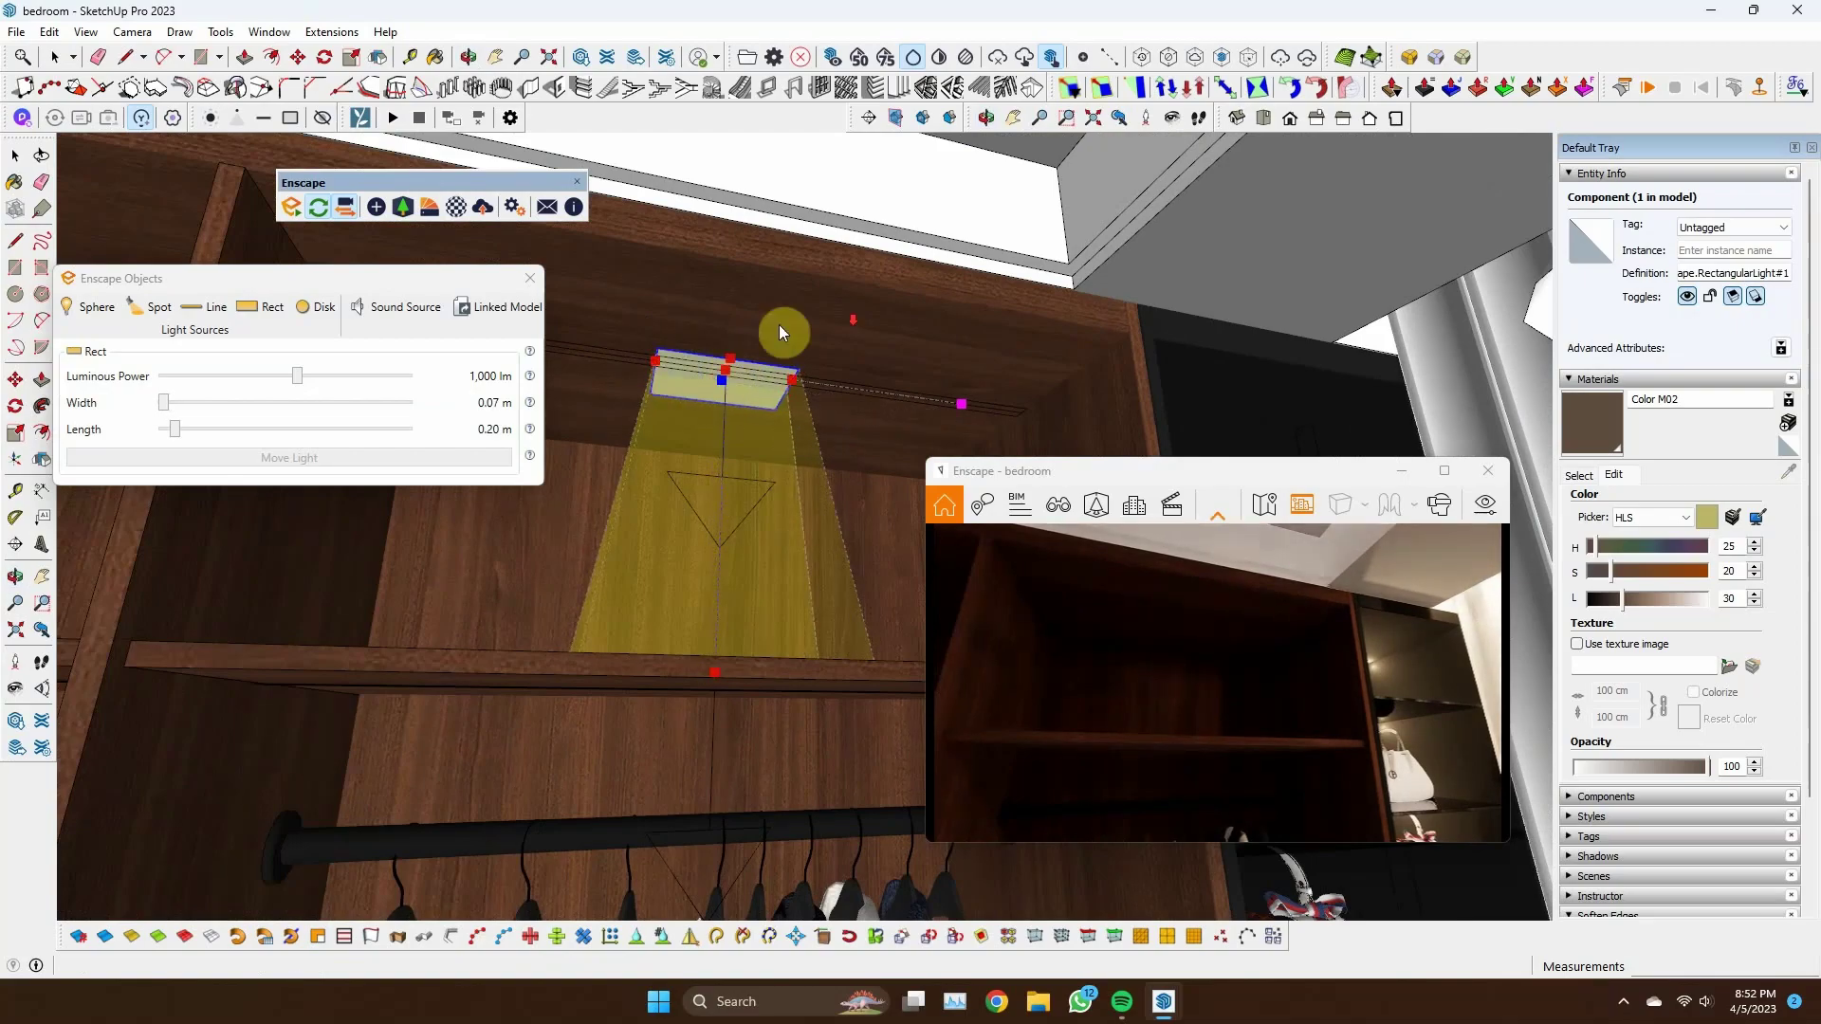
scroll(834, 346, "down", 2)
left_click(988, 396)
mouse_move(989, 395)
middle_mouse_down()
mouse_move(854, 326)
mouse_move(816, 332)
middle_mouse_up()
left_click_drag(297, 376, 331, 380)
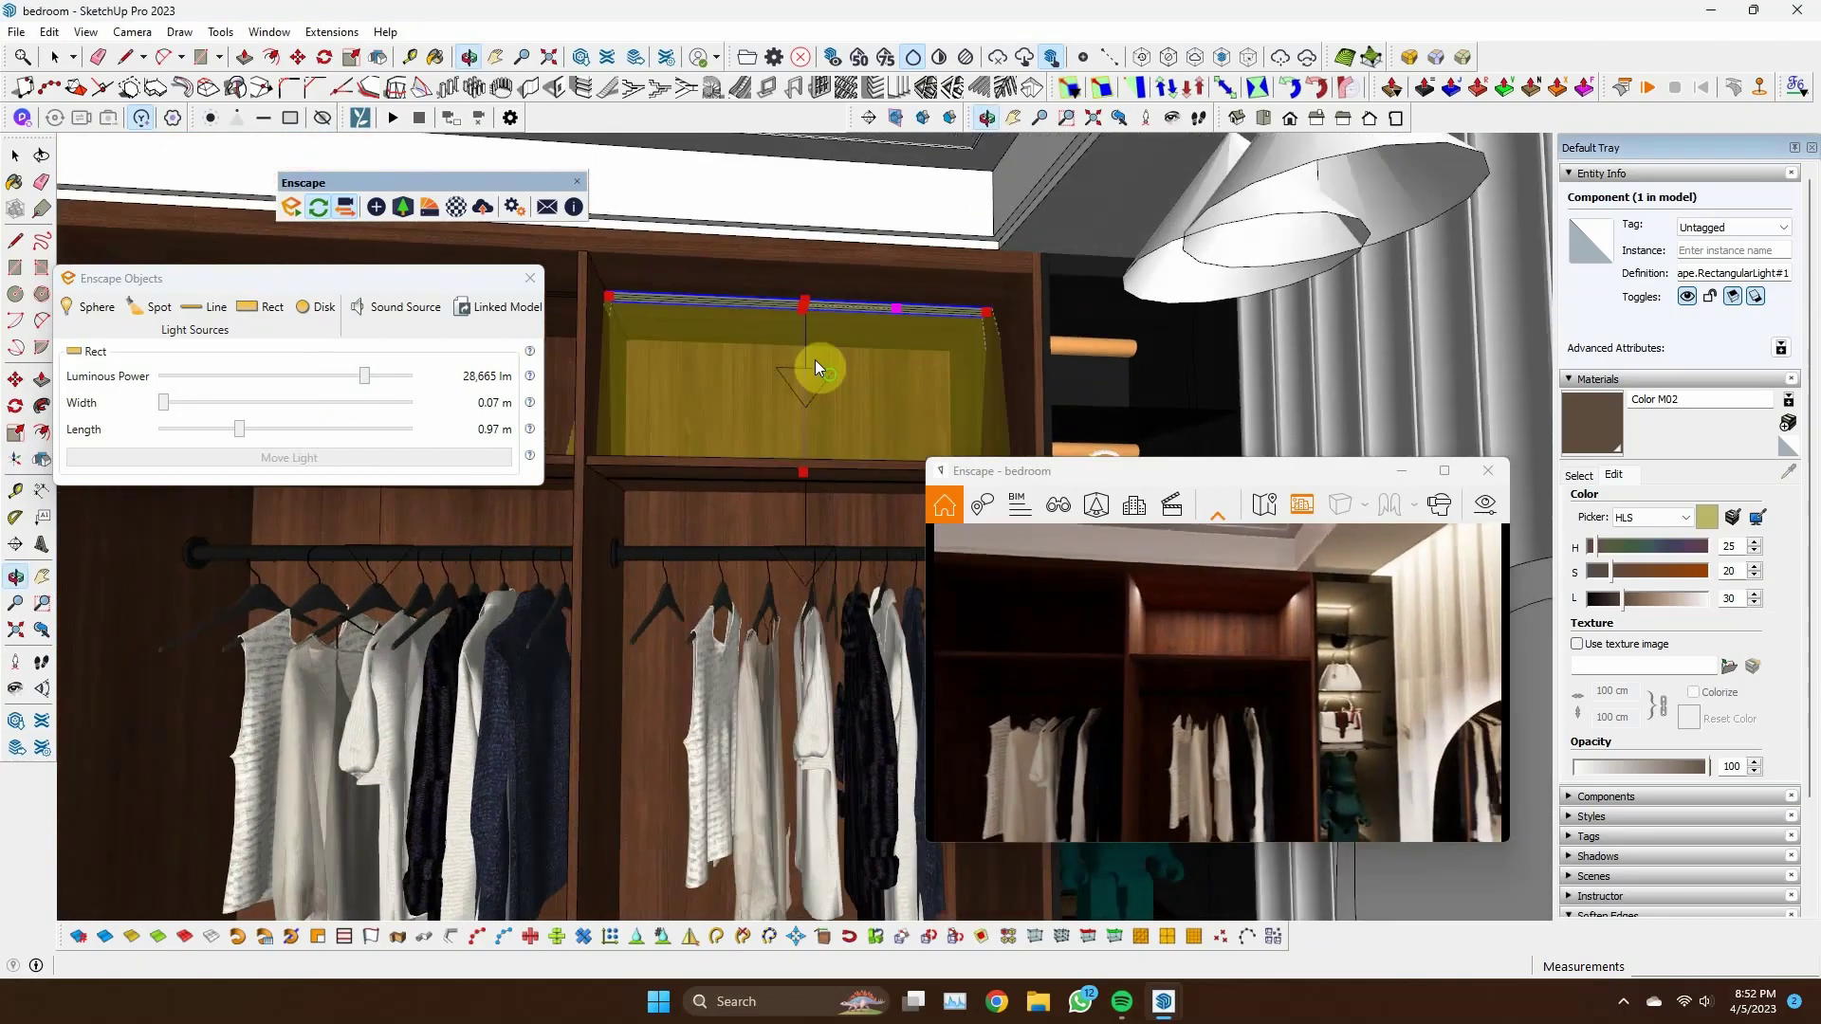
scroll(818, 366, "up", 2)
left_click(1580, 475)
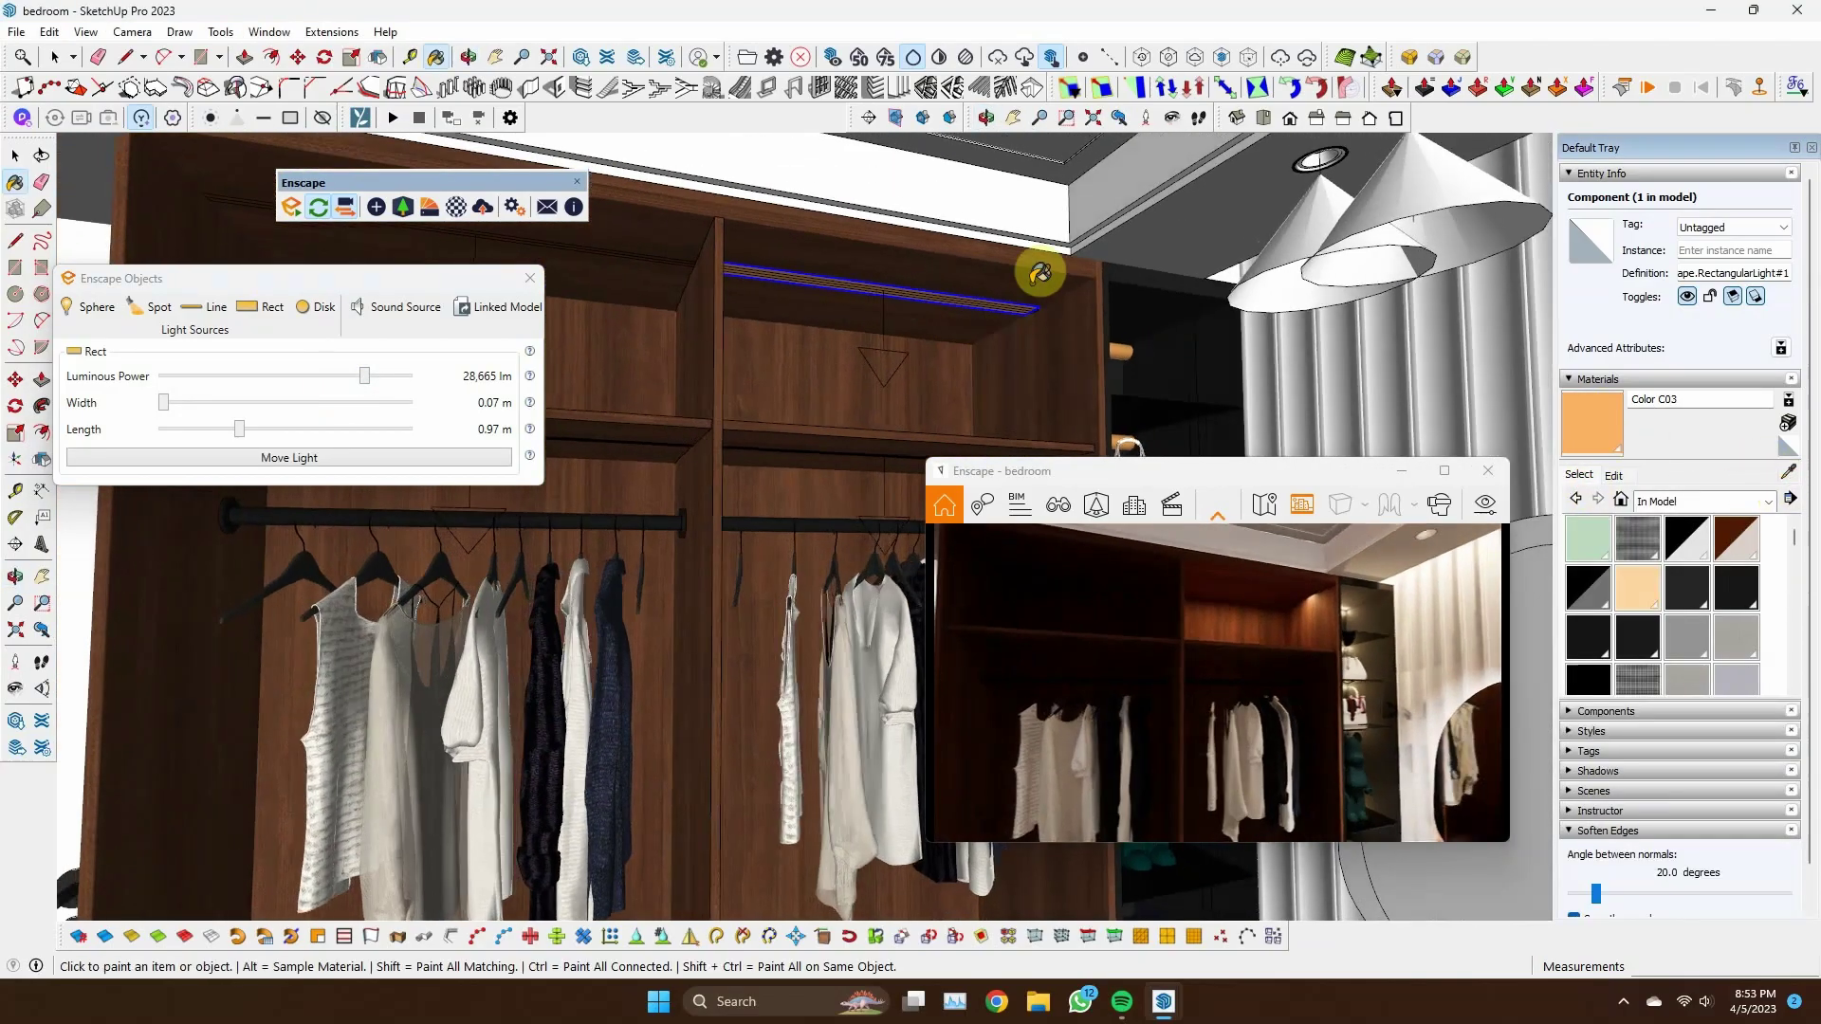
Move-copy the strip light under the other wardrobe shelves
key("m")
middle_click_drag(1041, 274, 1037, 293)
left_click(842, 442)
key("space")
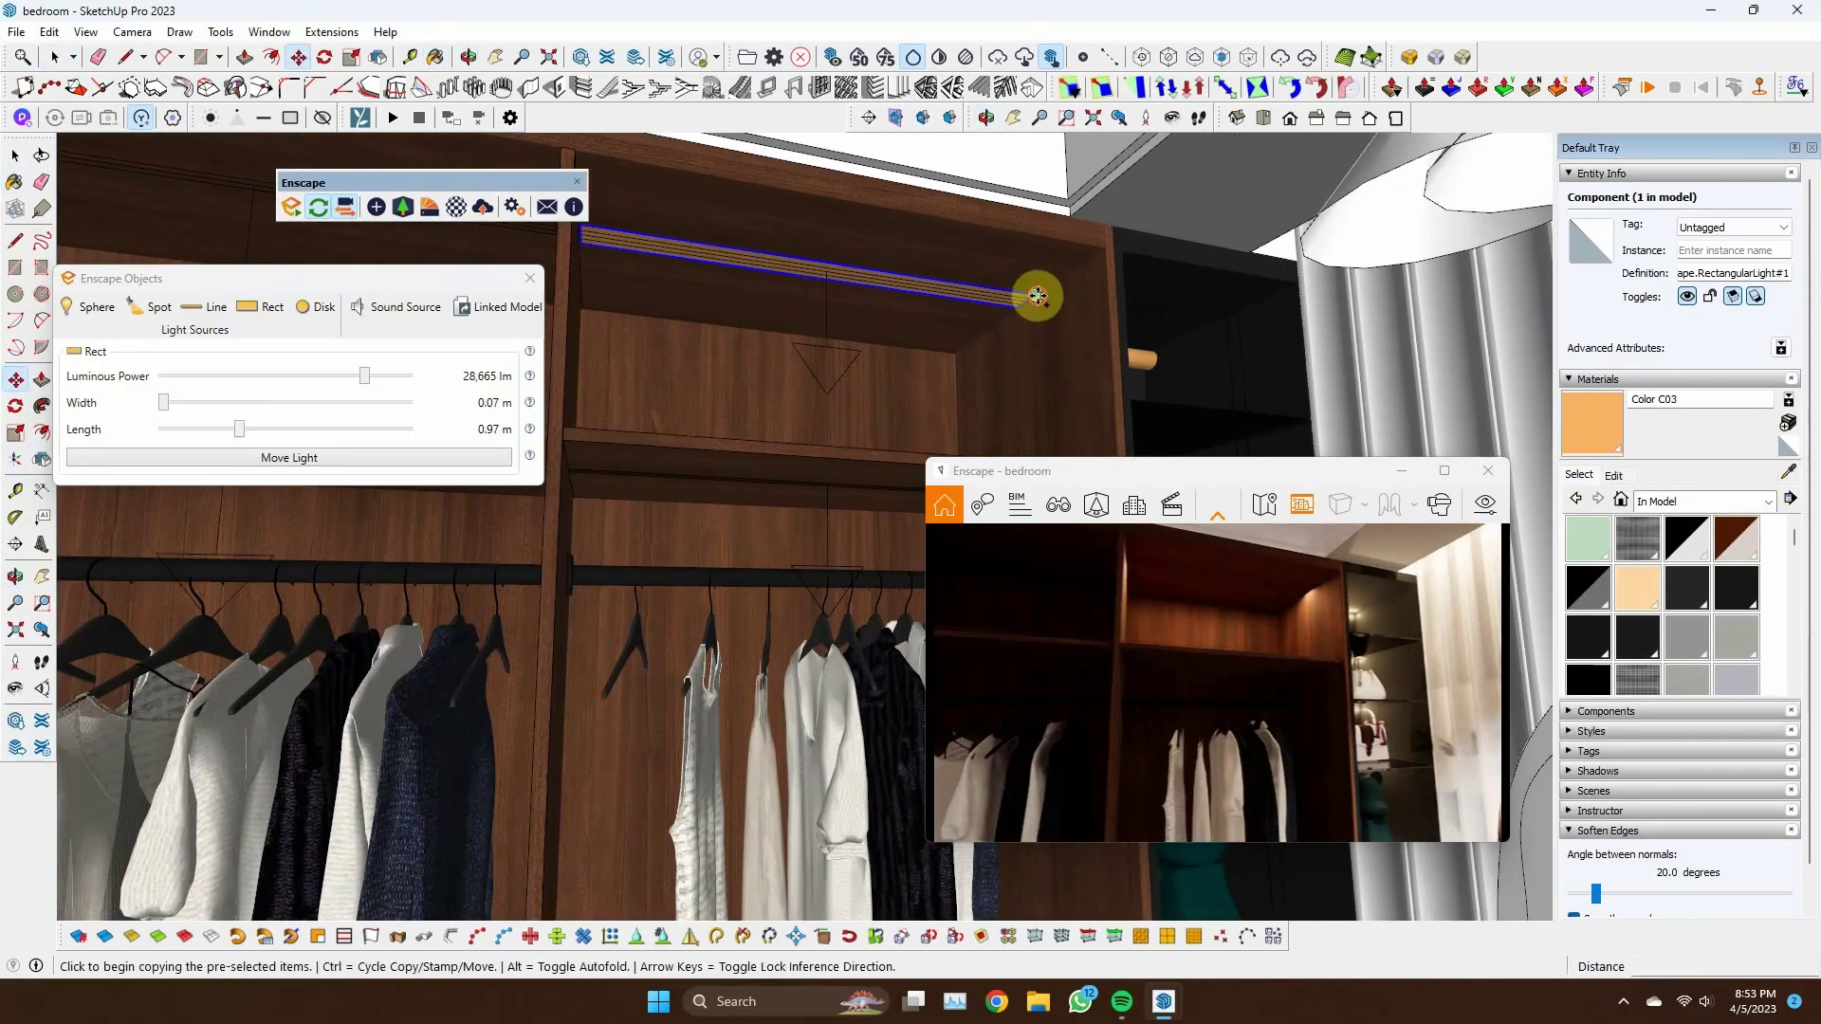
middle_click_drag(1057, 394, 1010, 292)
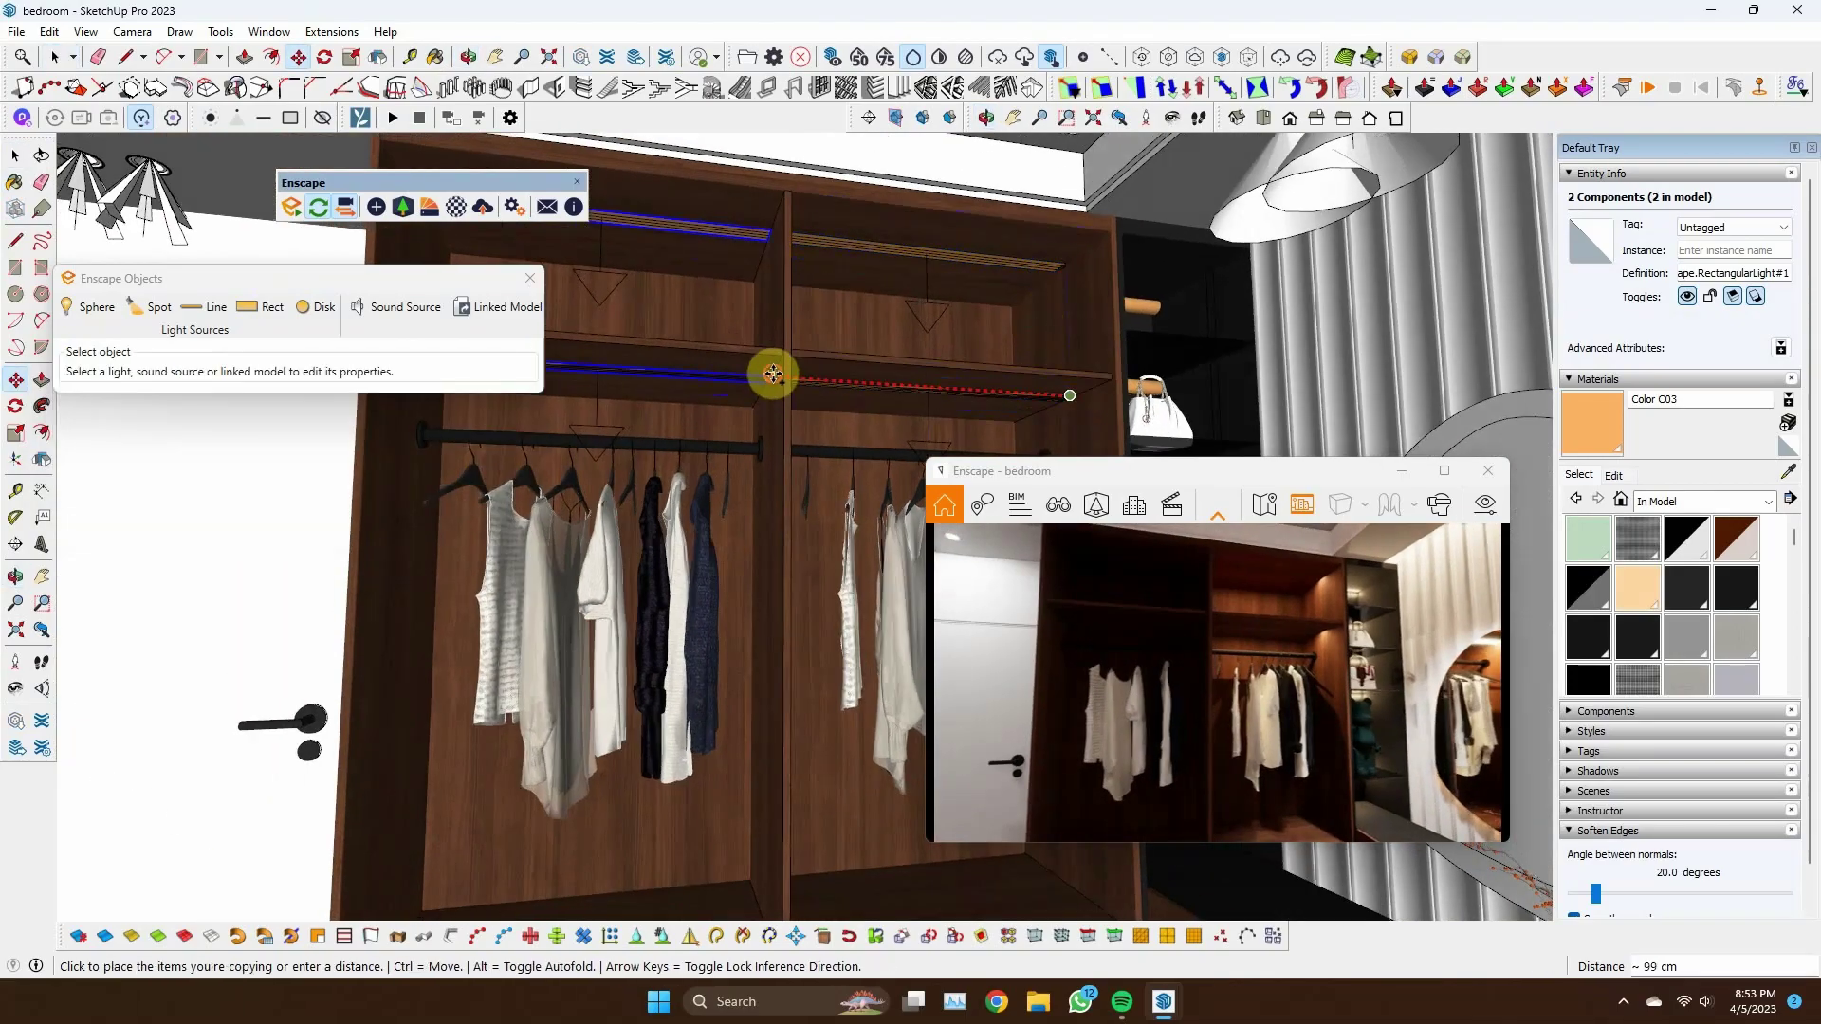
left_click(774, 374)
scroll(853, 361, "down", 3)
key("space")
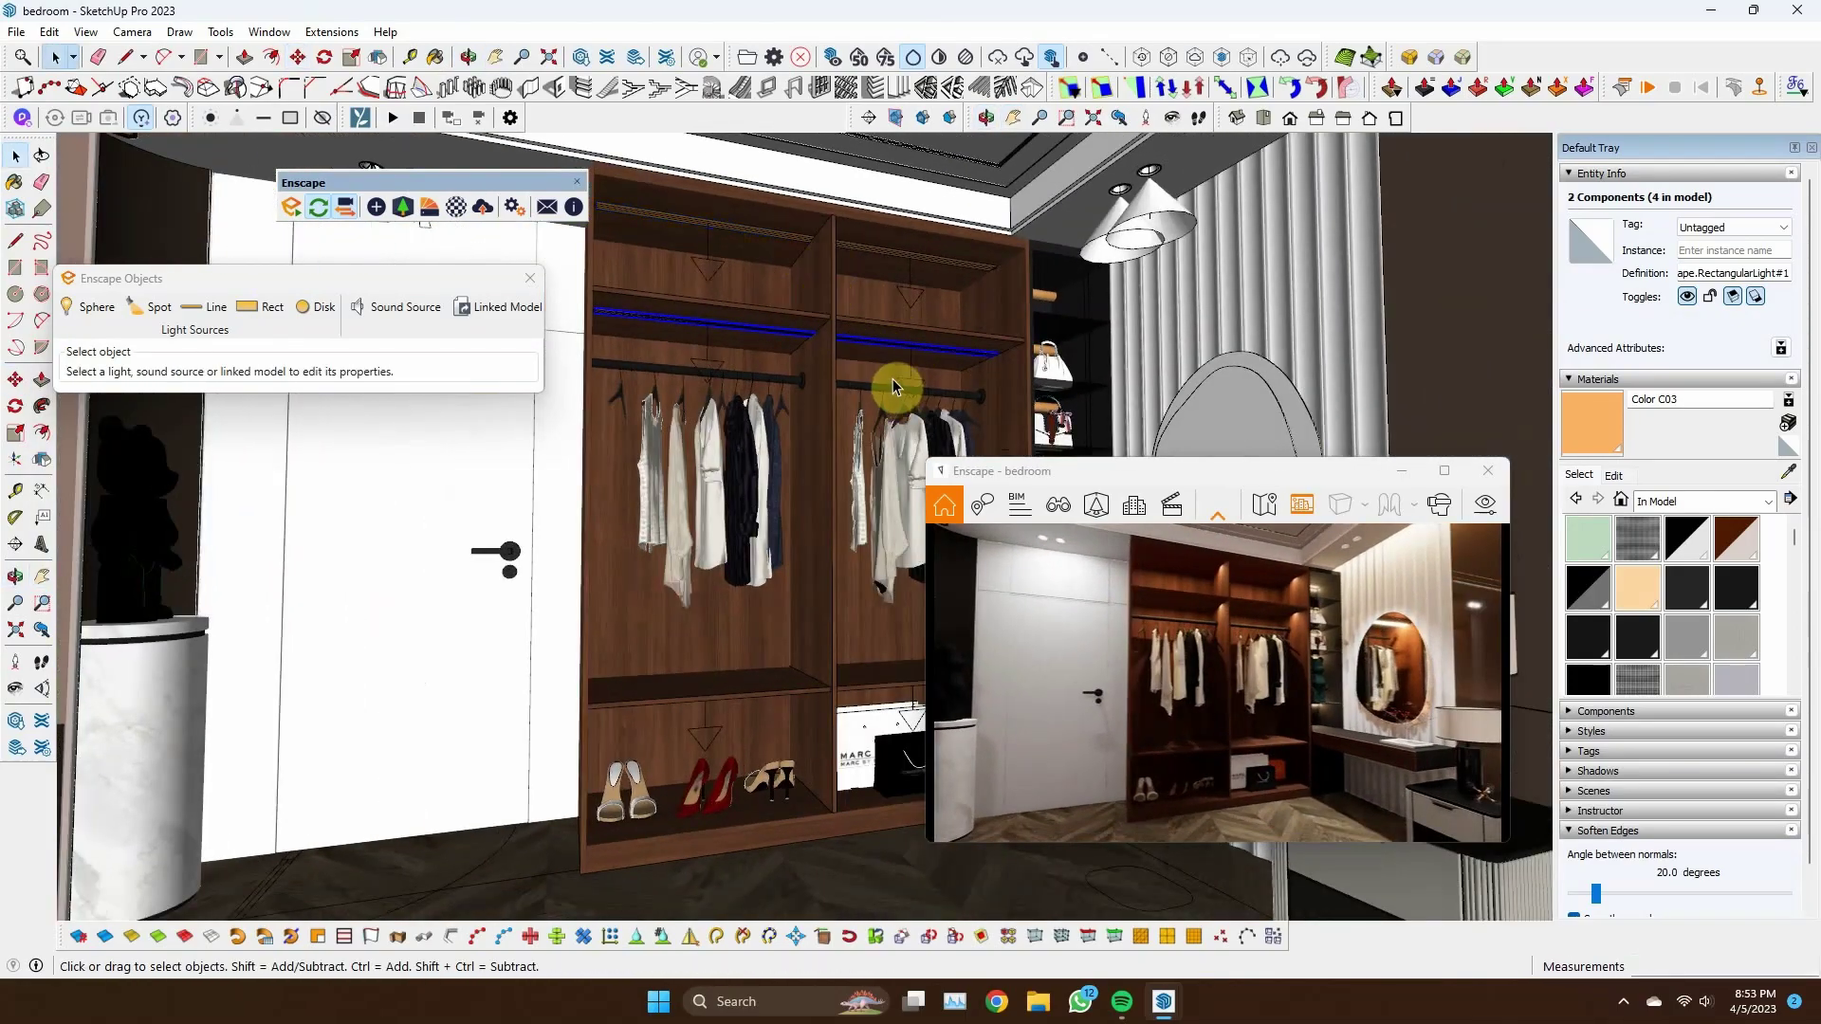
mouse_move(891, 386)
middle_mouse_down()
mouse_move(862, 395)
mouse_move(764, 659)
mouse_move(786, 582)
mouse_move(728, 547)
mouse_move(1008, 276)
middle_mouse_up()
Unhide all objects to bring back the wardrobe glass doors
left_click(48, 31)
scroll(588, 572, "down", 3)
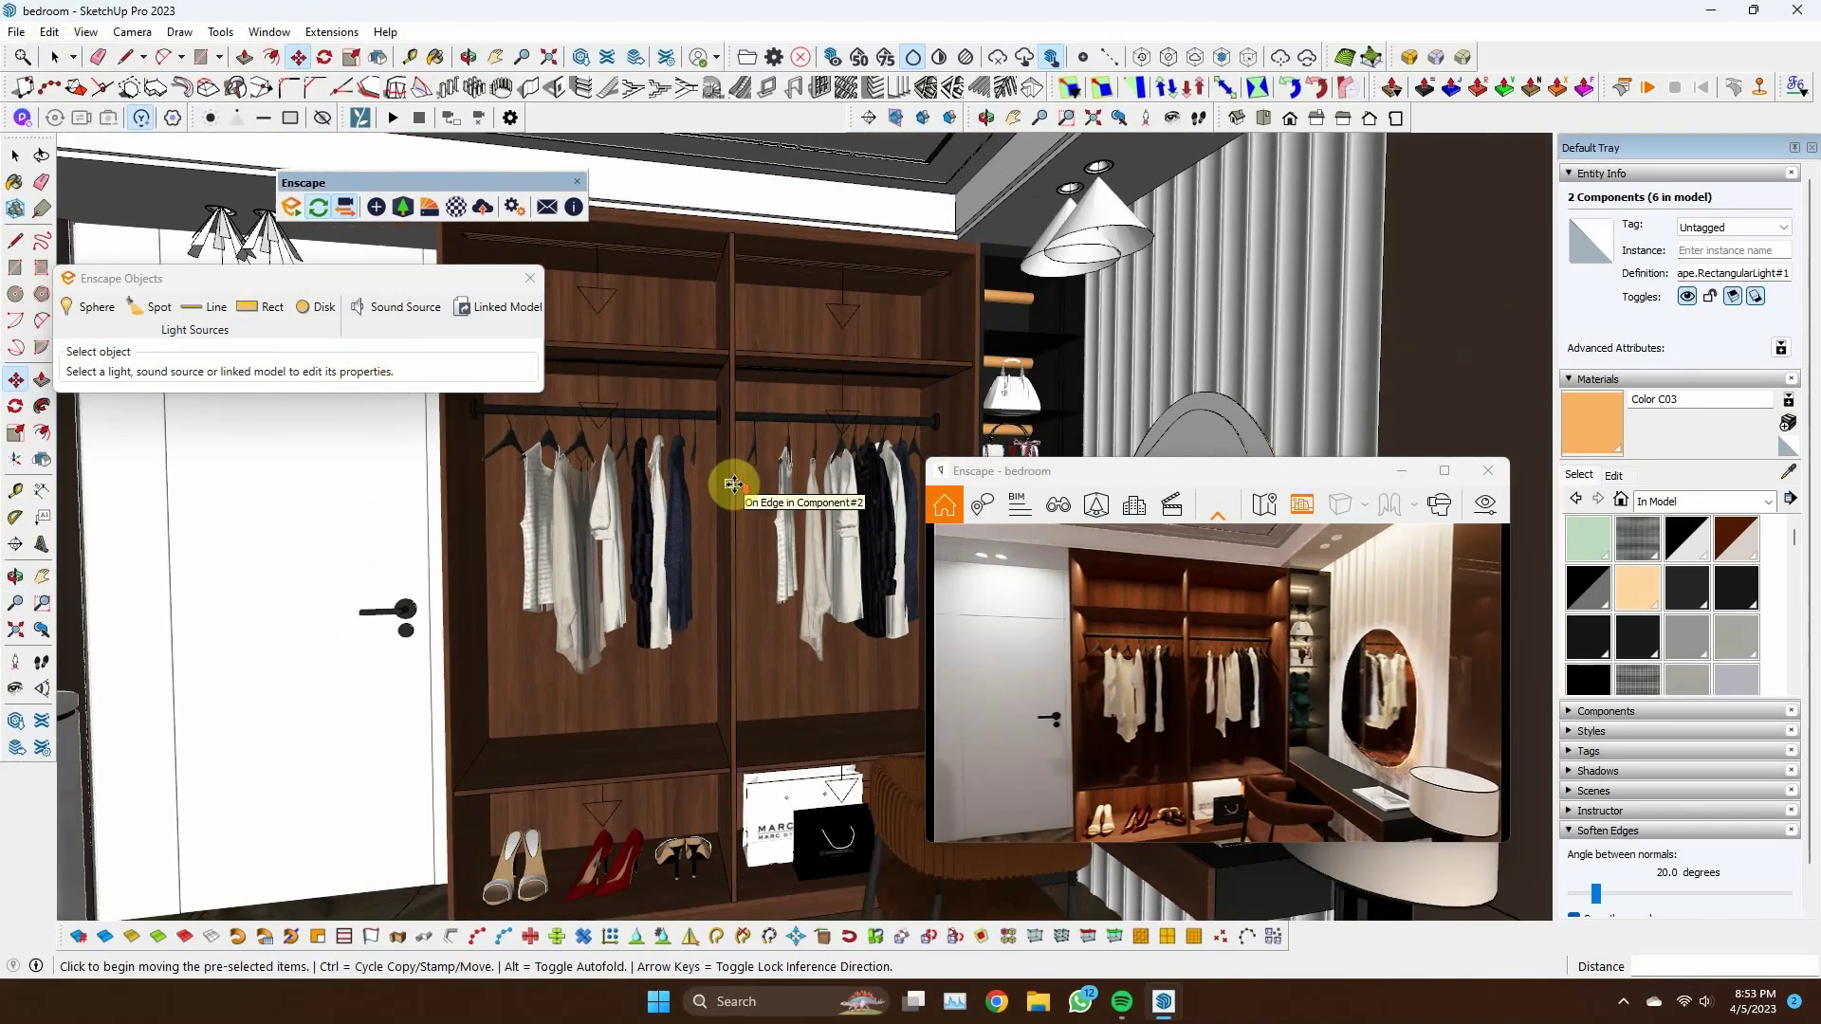
key("space")
scroll(731, 488, "up", 3)
left_click(747, 474)
left_click(385, 372)
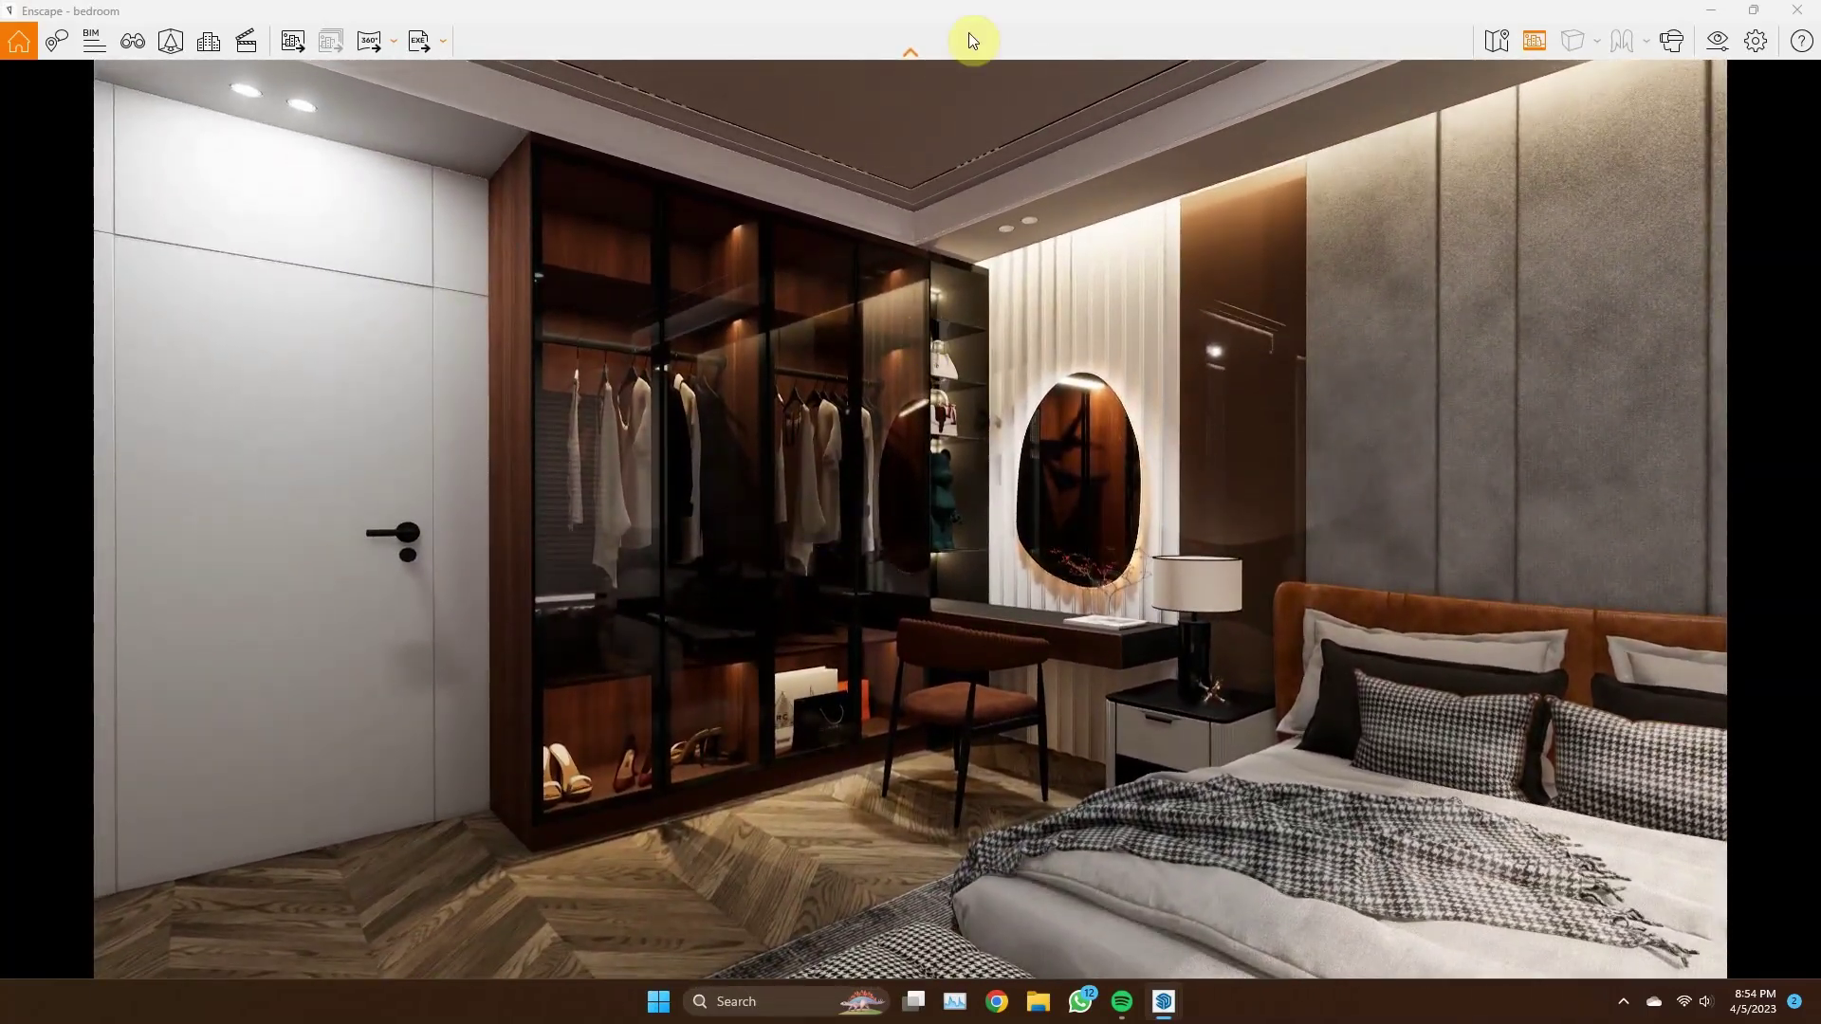
Leave full-screen and place a spotlight beneath the round ceiling downlight
key("F11")
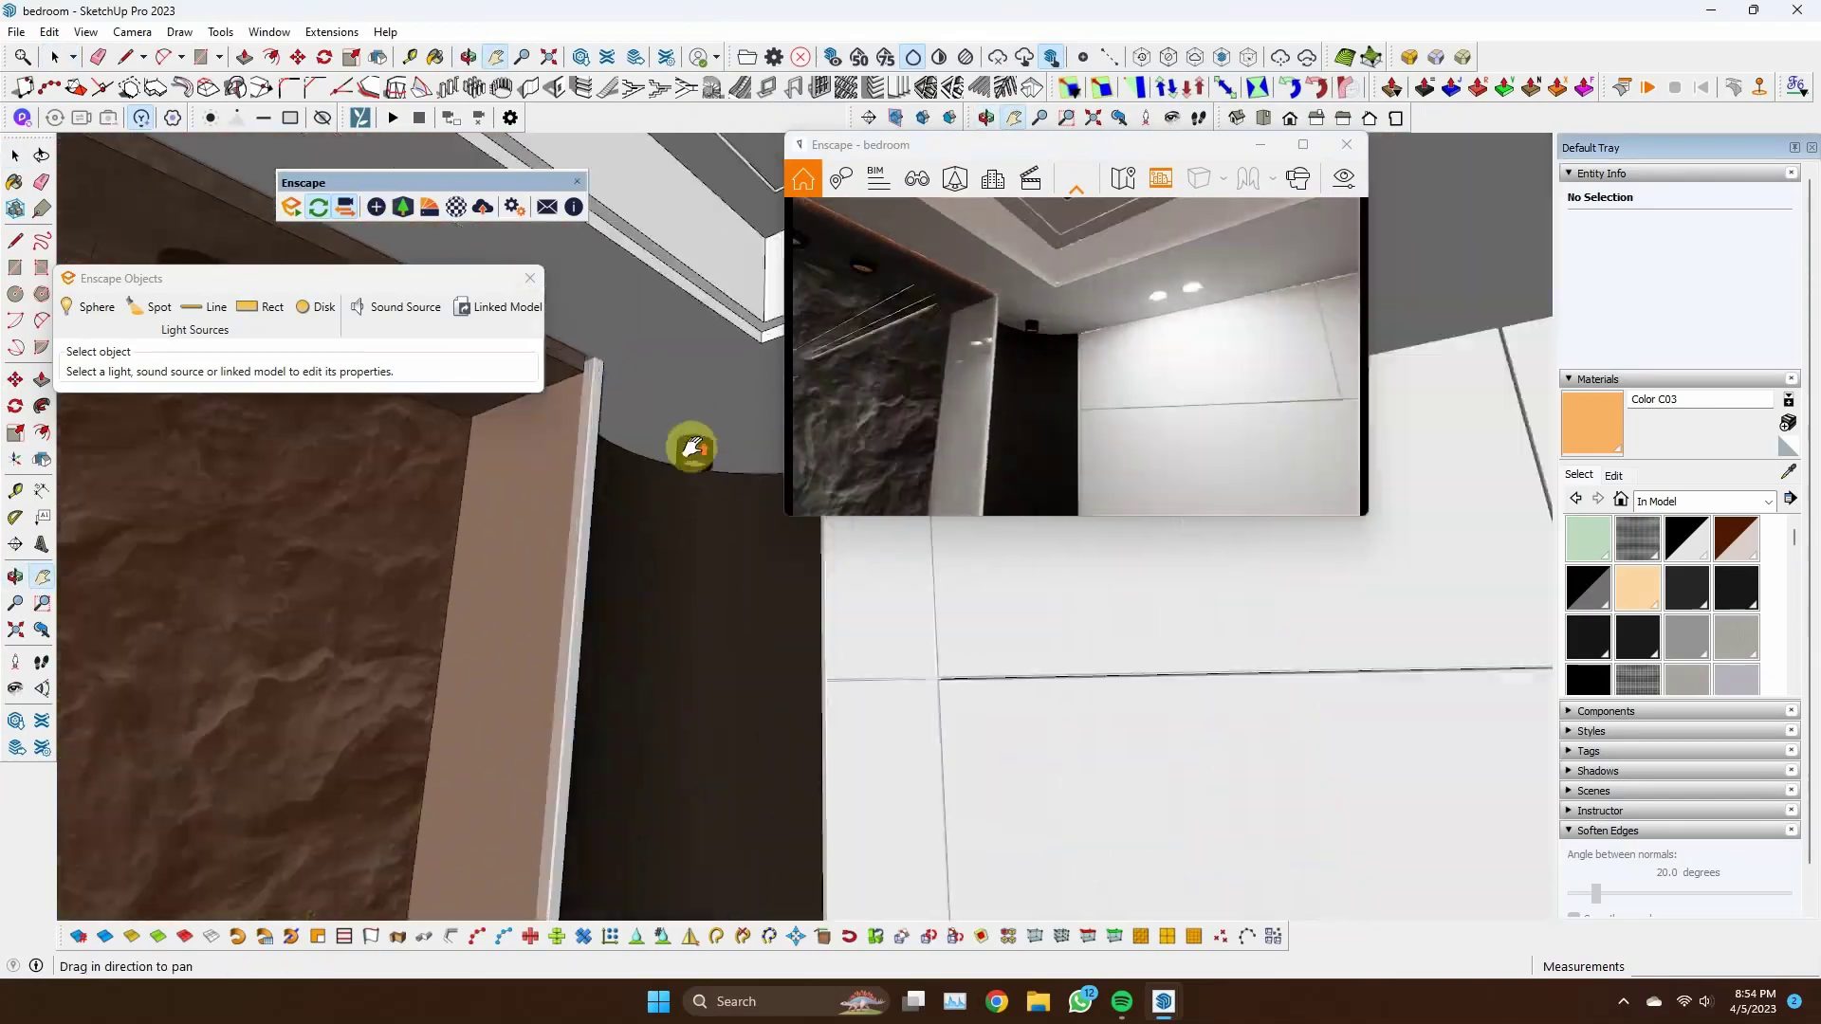
key("space")
triple_click(677, 489)
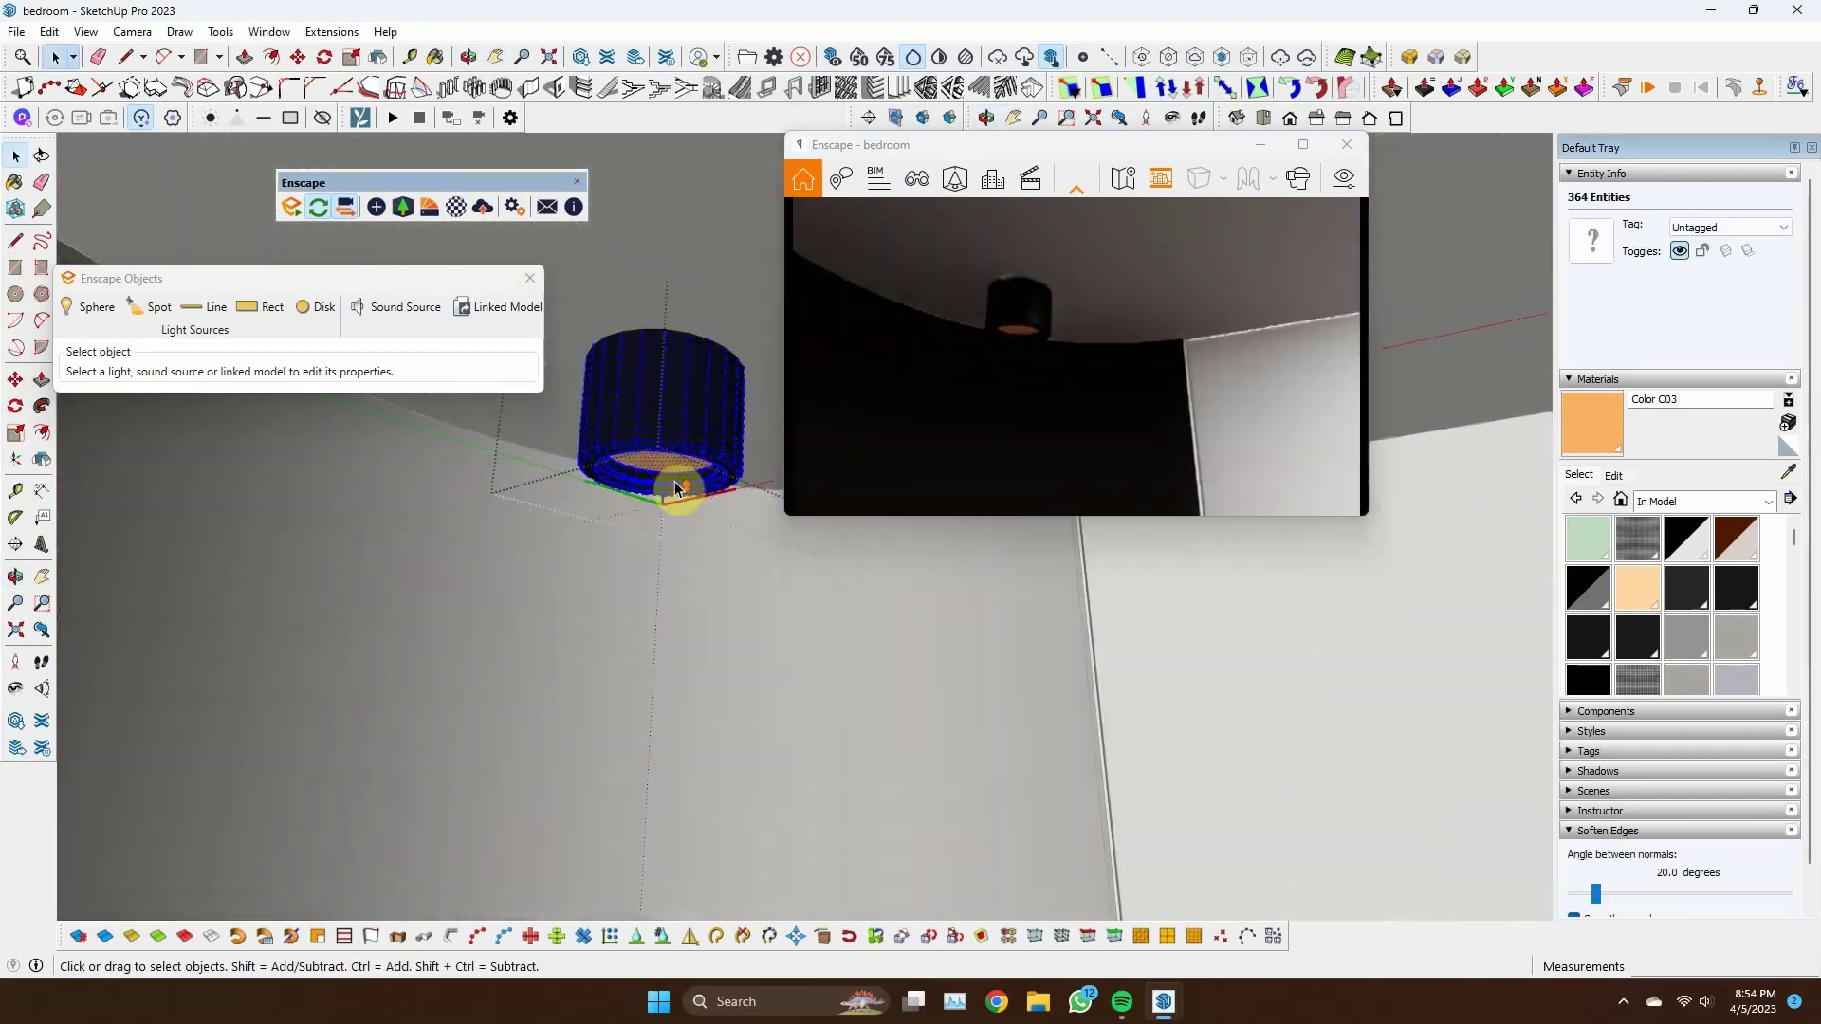
key("l")
middle_click_drag(677, 489, 669, 511)
left_click(668, 511)
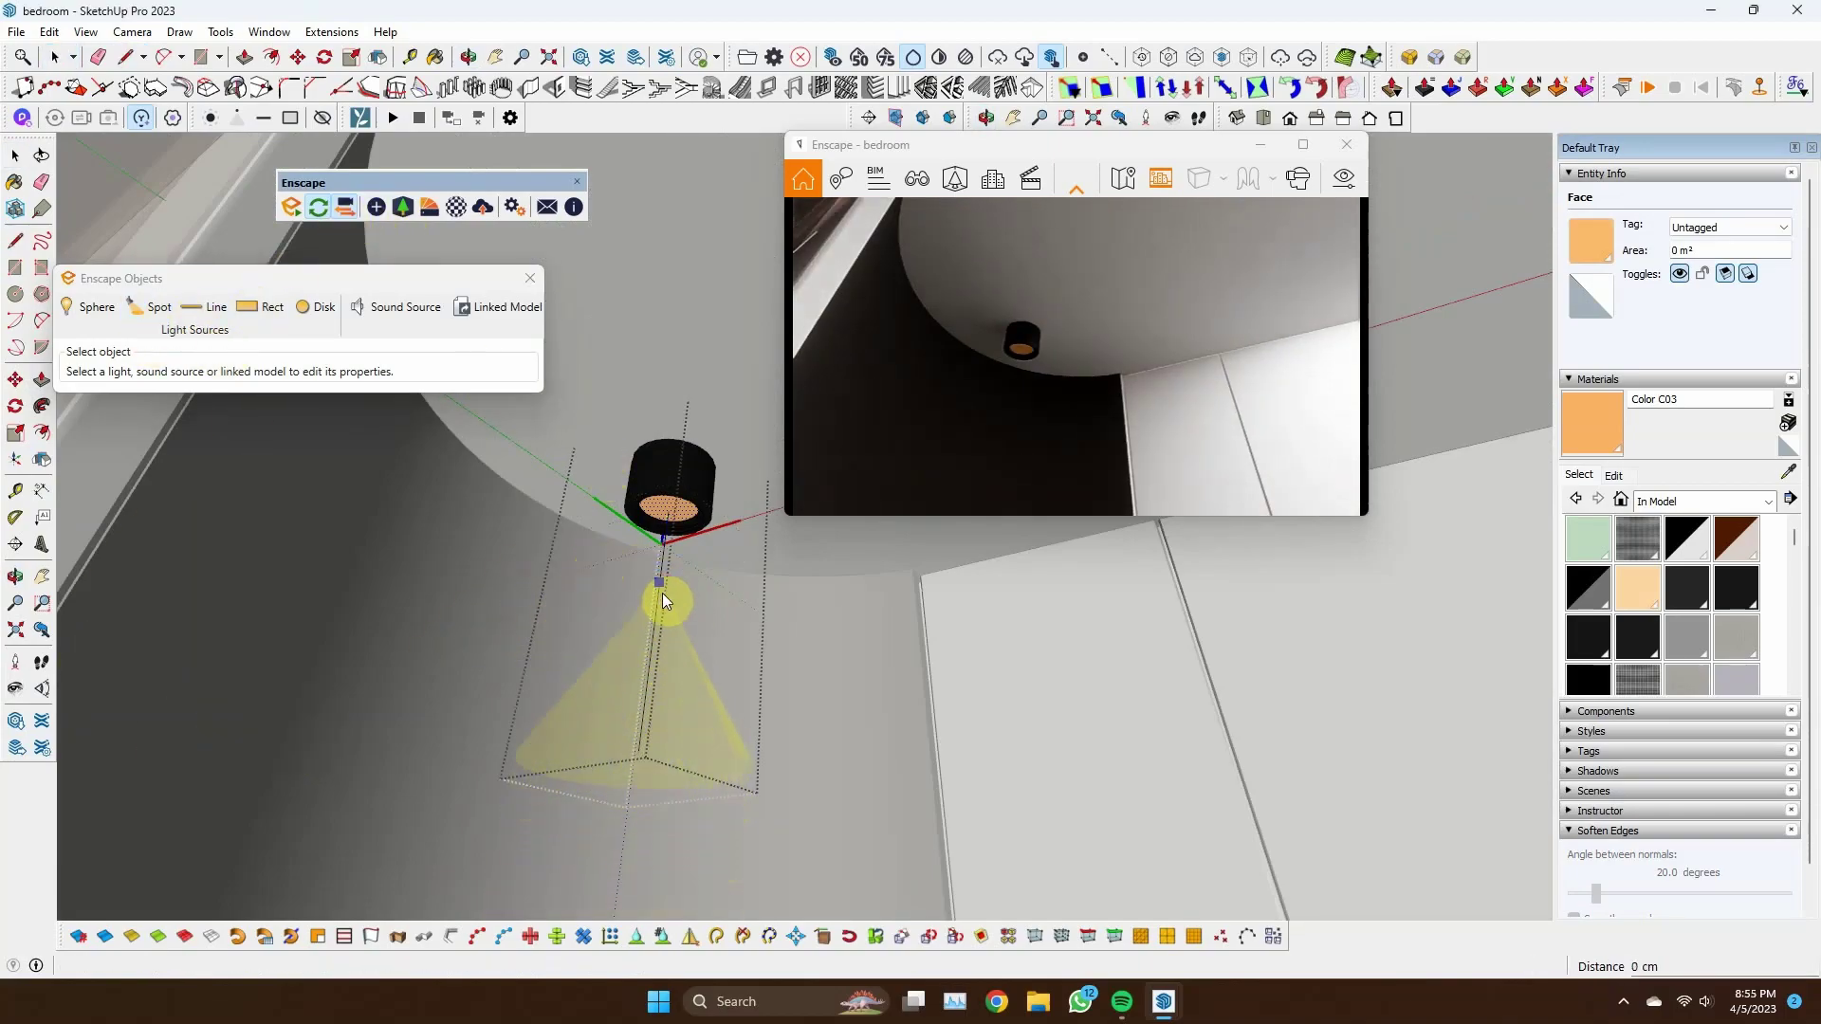
left_click(644, 805)
middle_click_drag(662, 601, 692, 454)
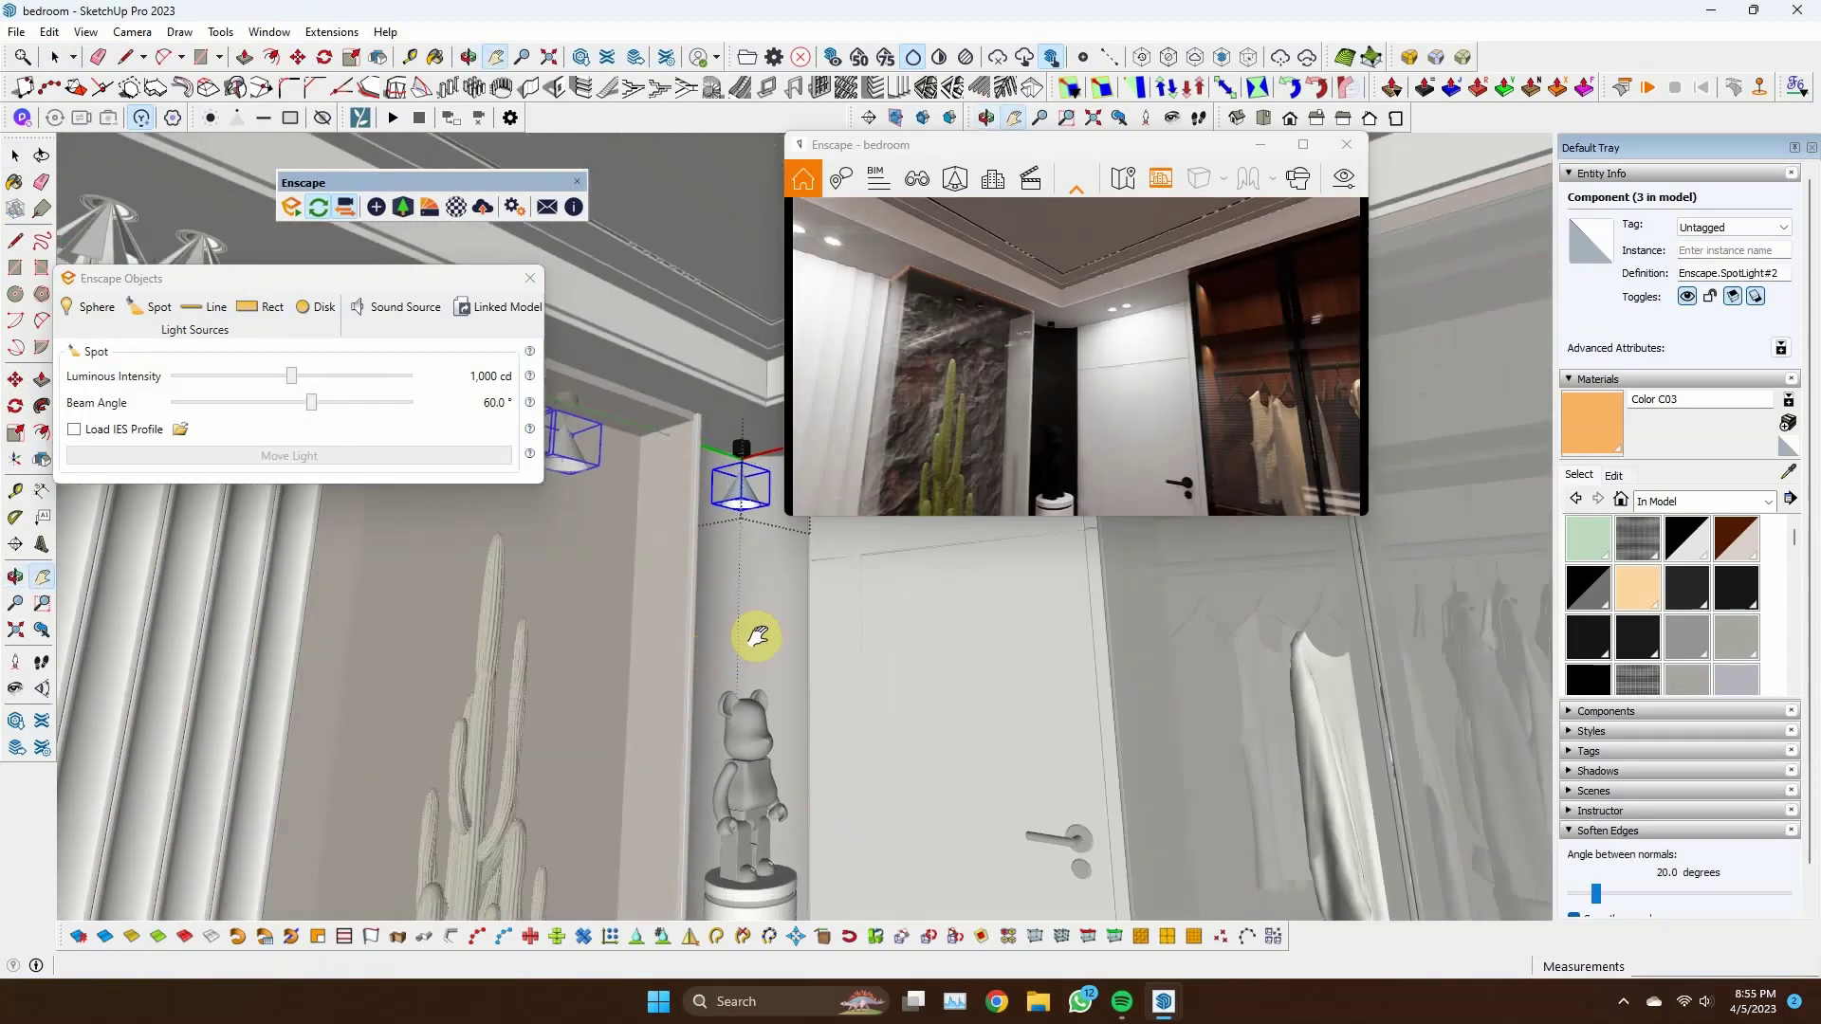
Set the spotlight's beam angle to 52.1°
key("b")
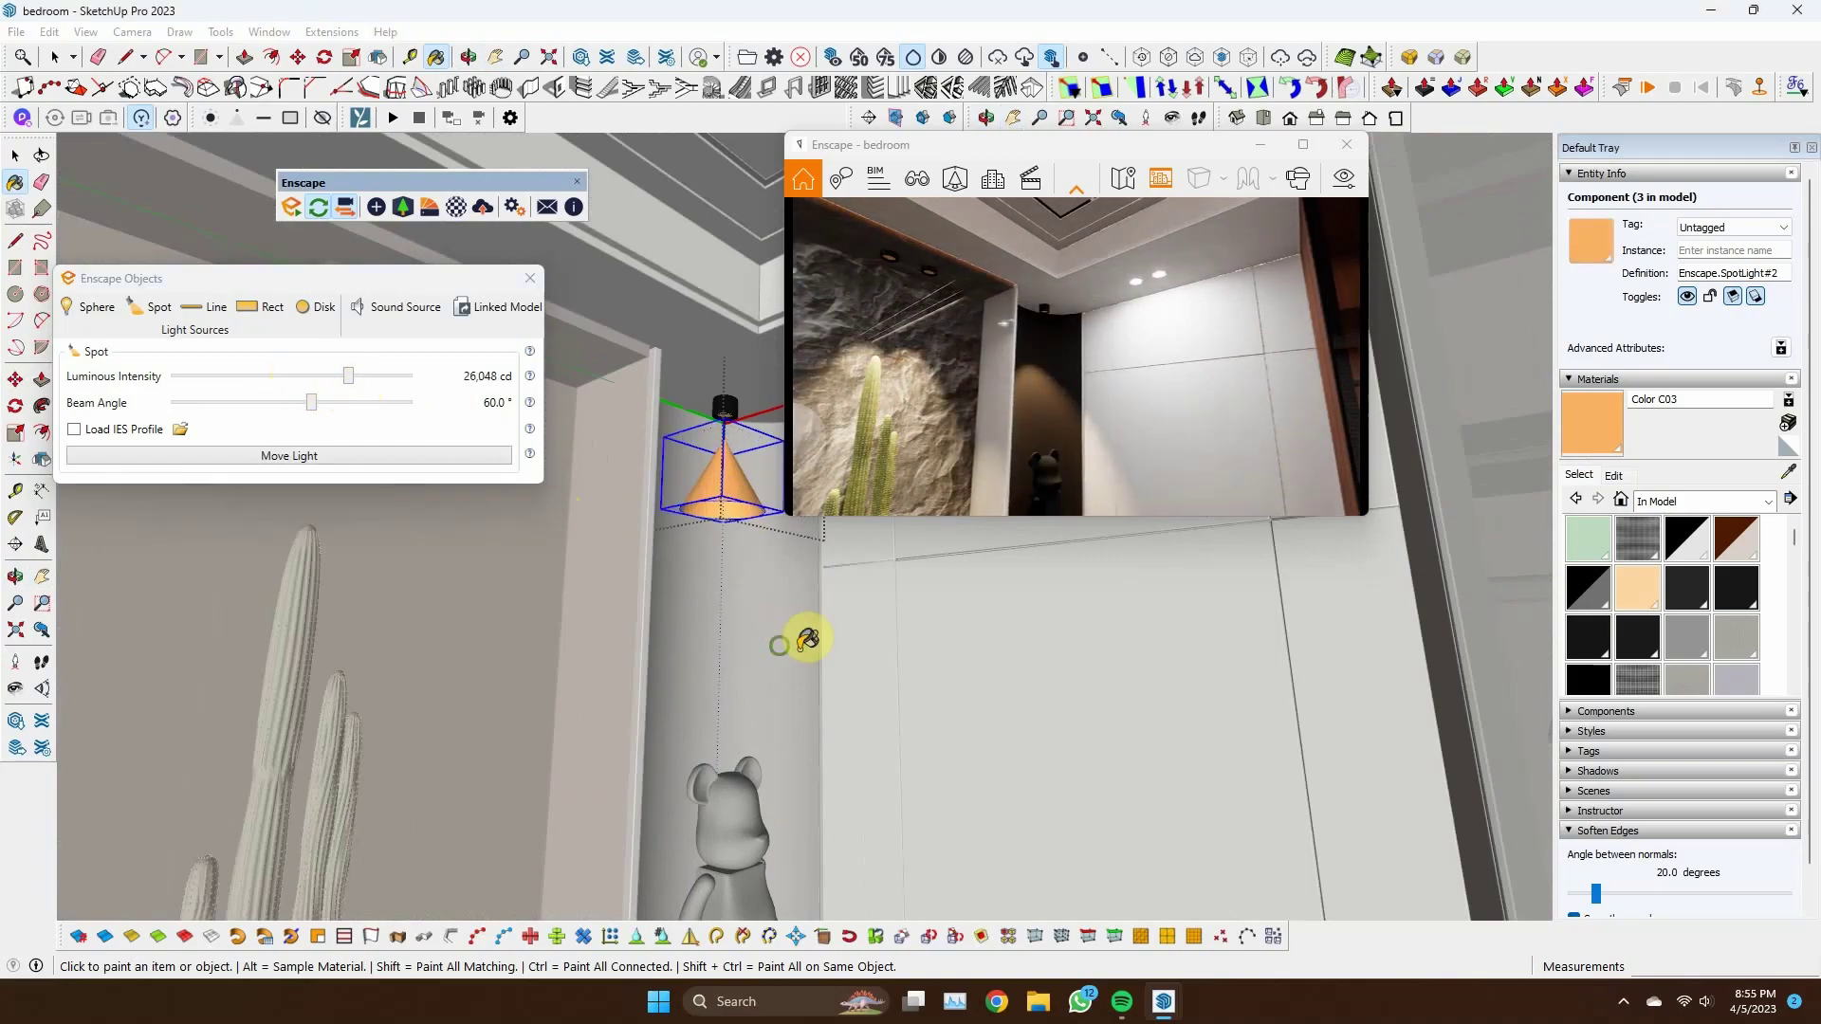
mouse_move(807, 640)
middle_mouse_down("shift")
mouse_move(818, 754)
mouse_move(610, 736)
mouse_move(927, 715)
mouse_move(833, 744)
middle_mouse_up("shift")
scroll(1077, 699, "down", 5)
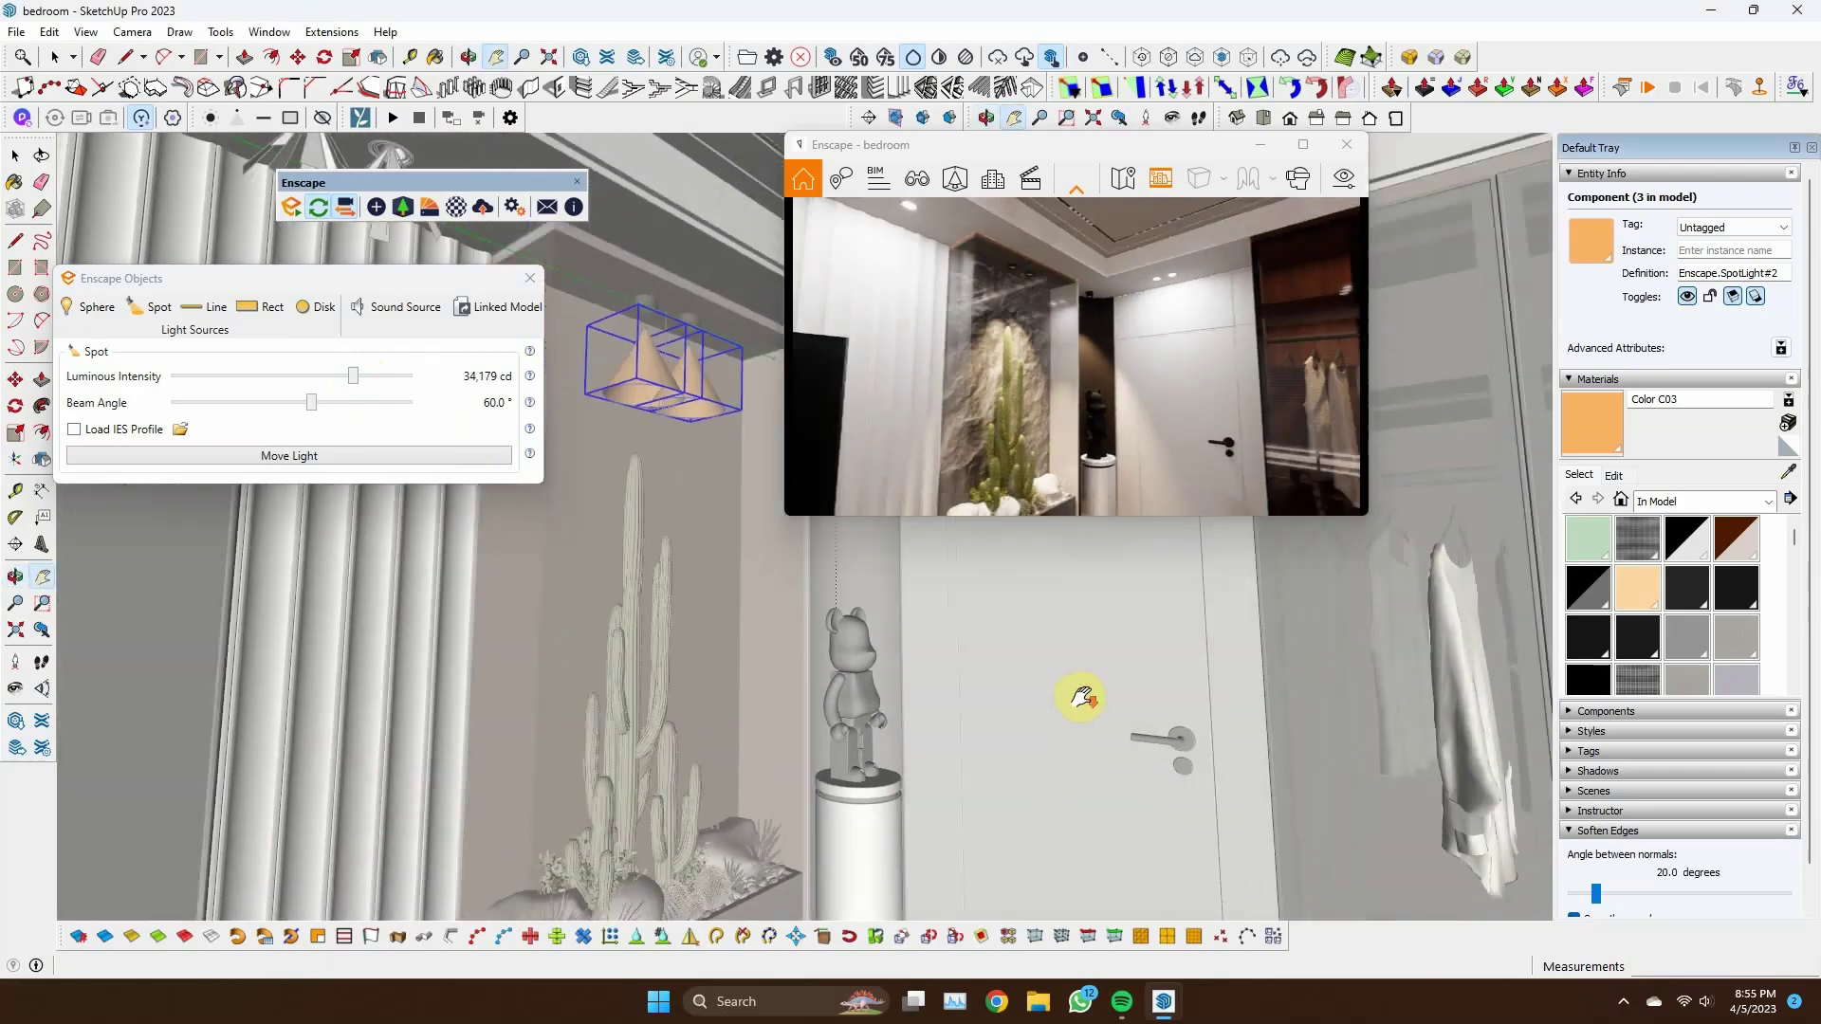
left_click_drag(277, 410, 287, 409)
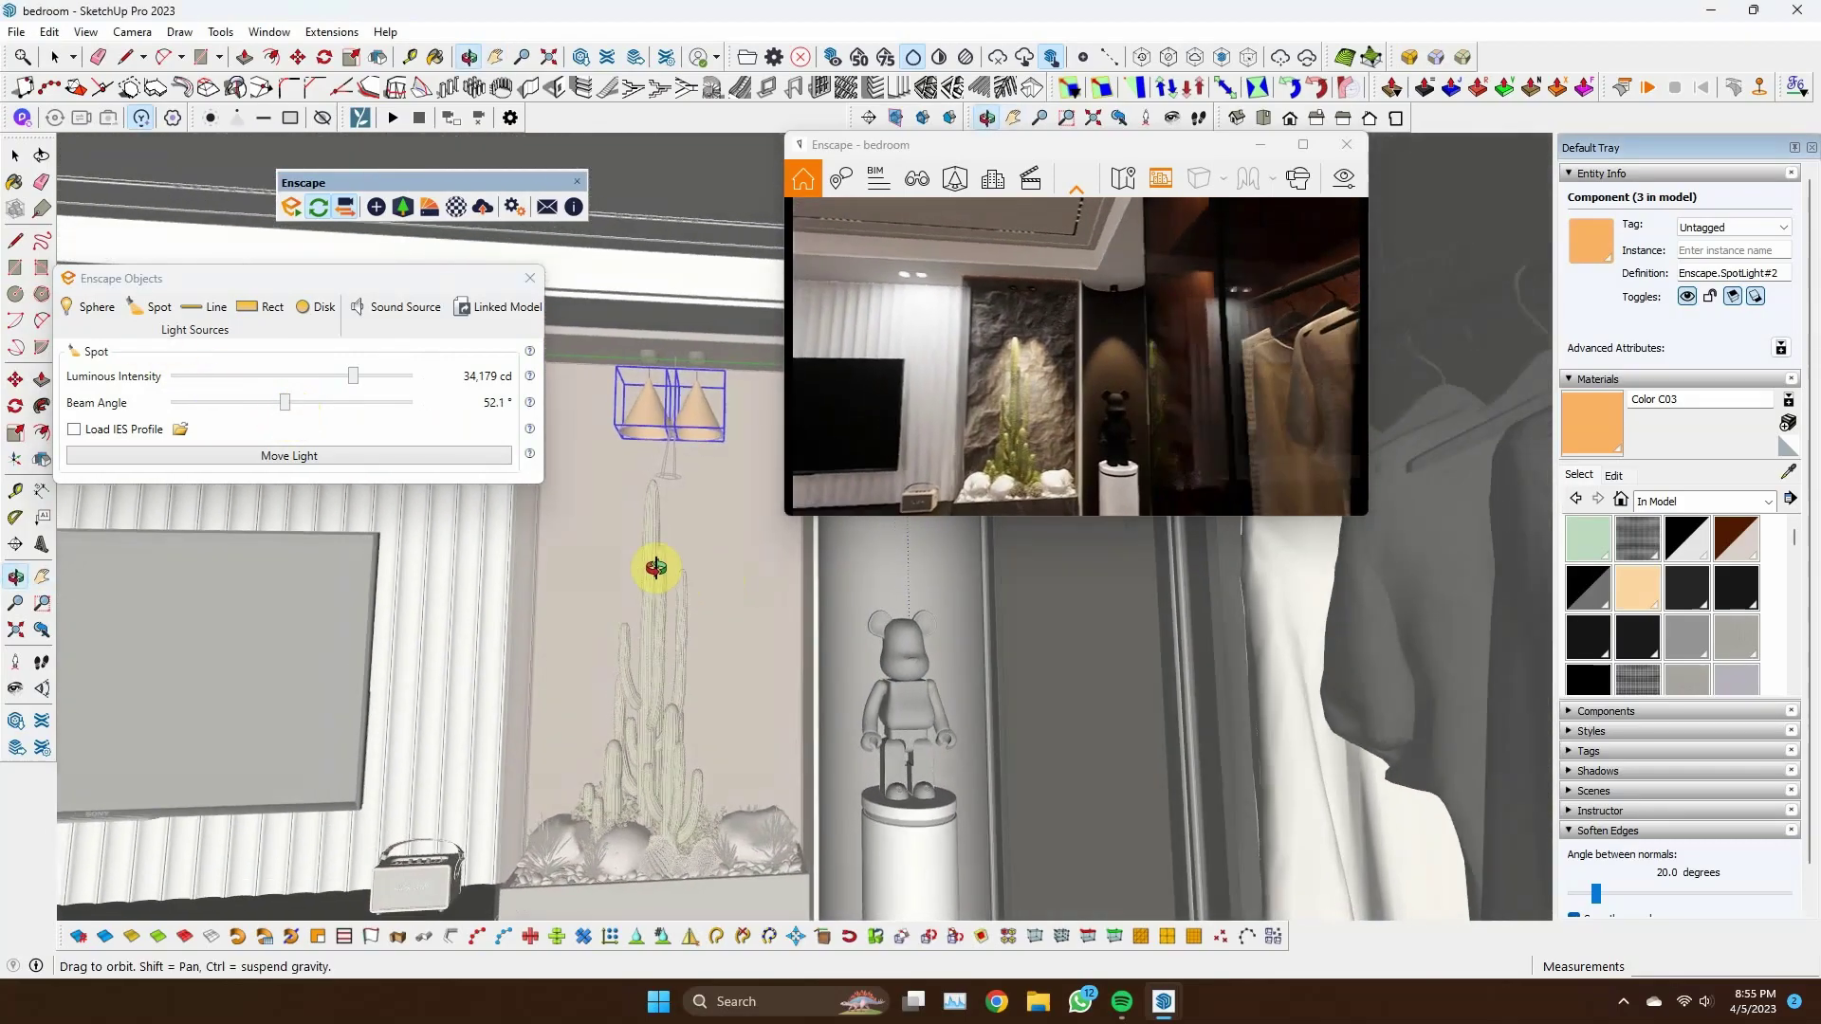
scroll(668, 497, "up", 10)
key("space")
scroll(668, 438, "down", 5)
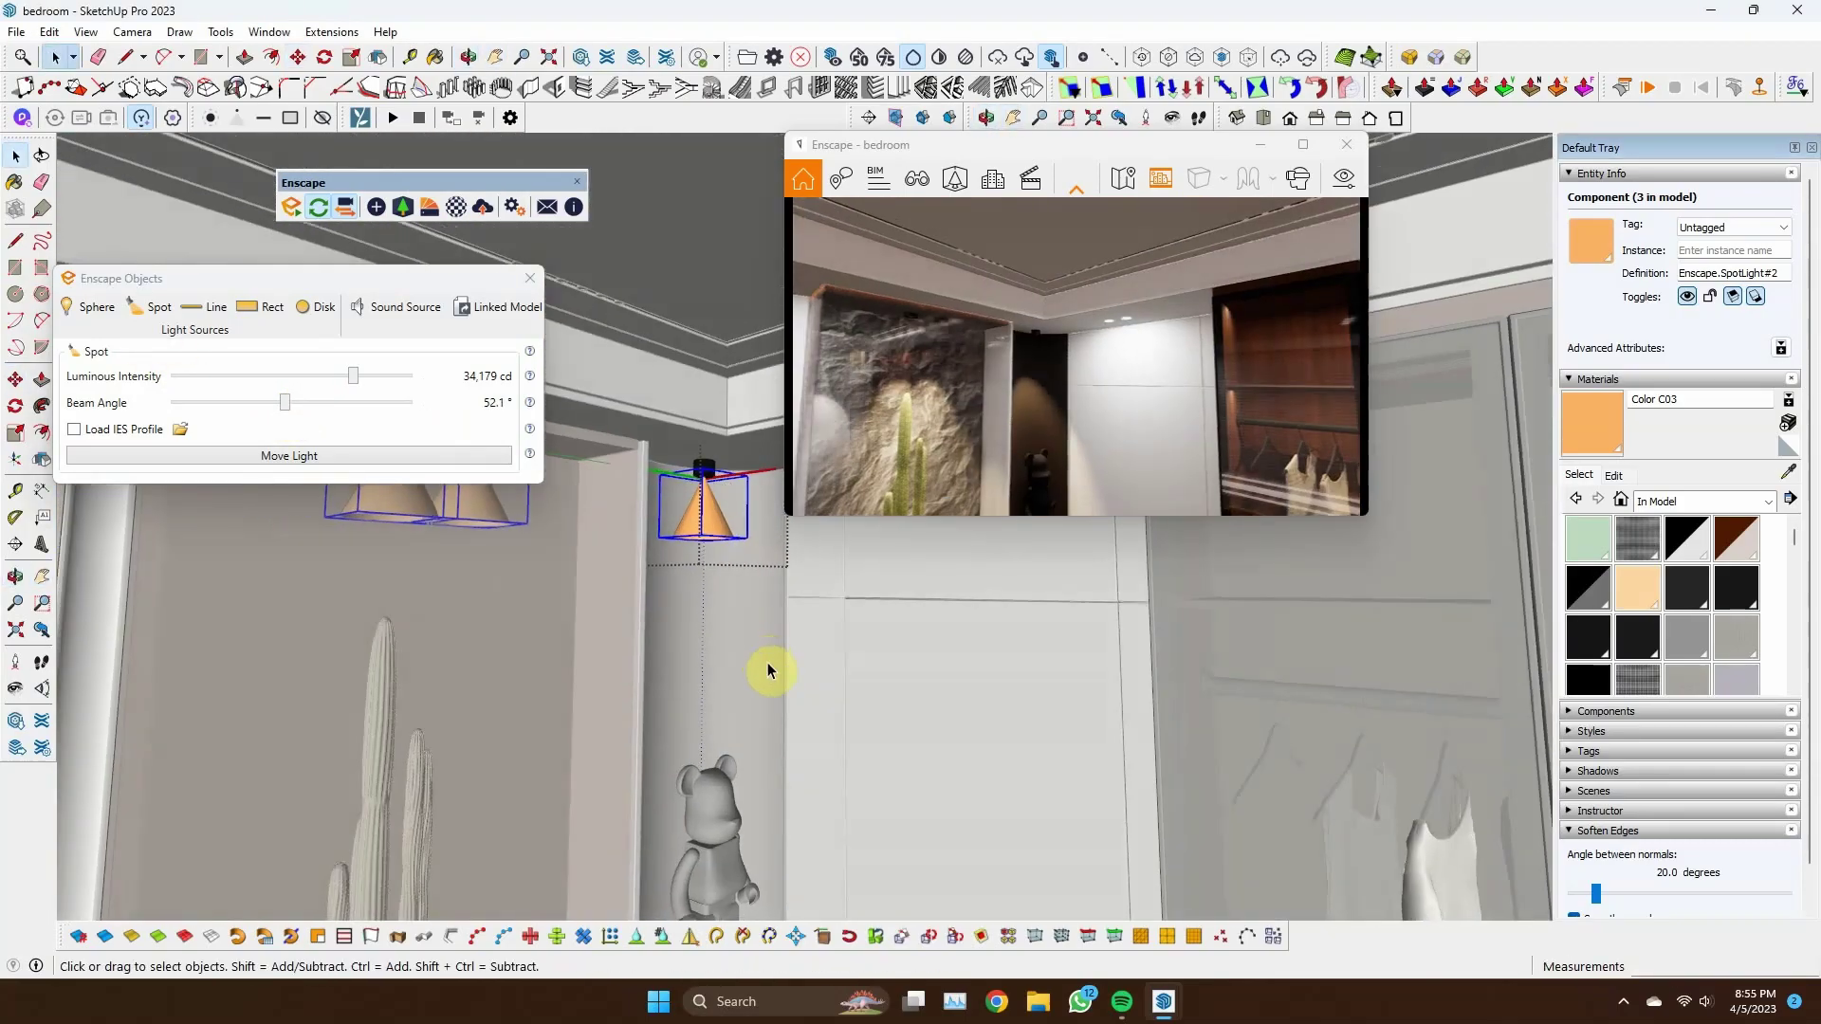
mouse_move(759, 670)
middle_mouse_down()
mouse_move(987, 683)
mouse_move(744, 662)
mouse_move(396, 377)
middle_mouse_up()
Try an IES profile and raise the spotlight intensity to about 6,000 cd
left_click(180, 428)
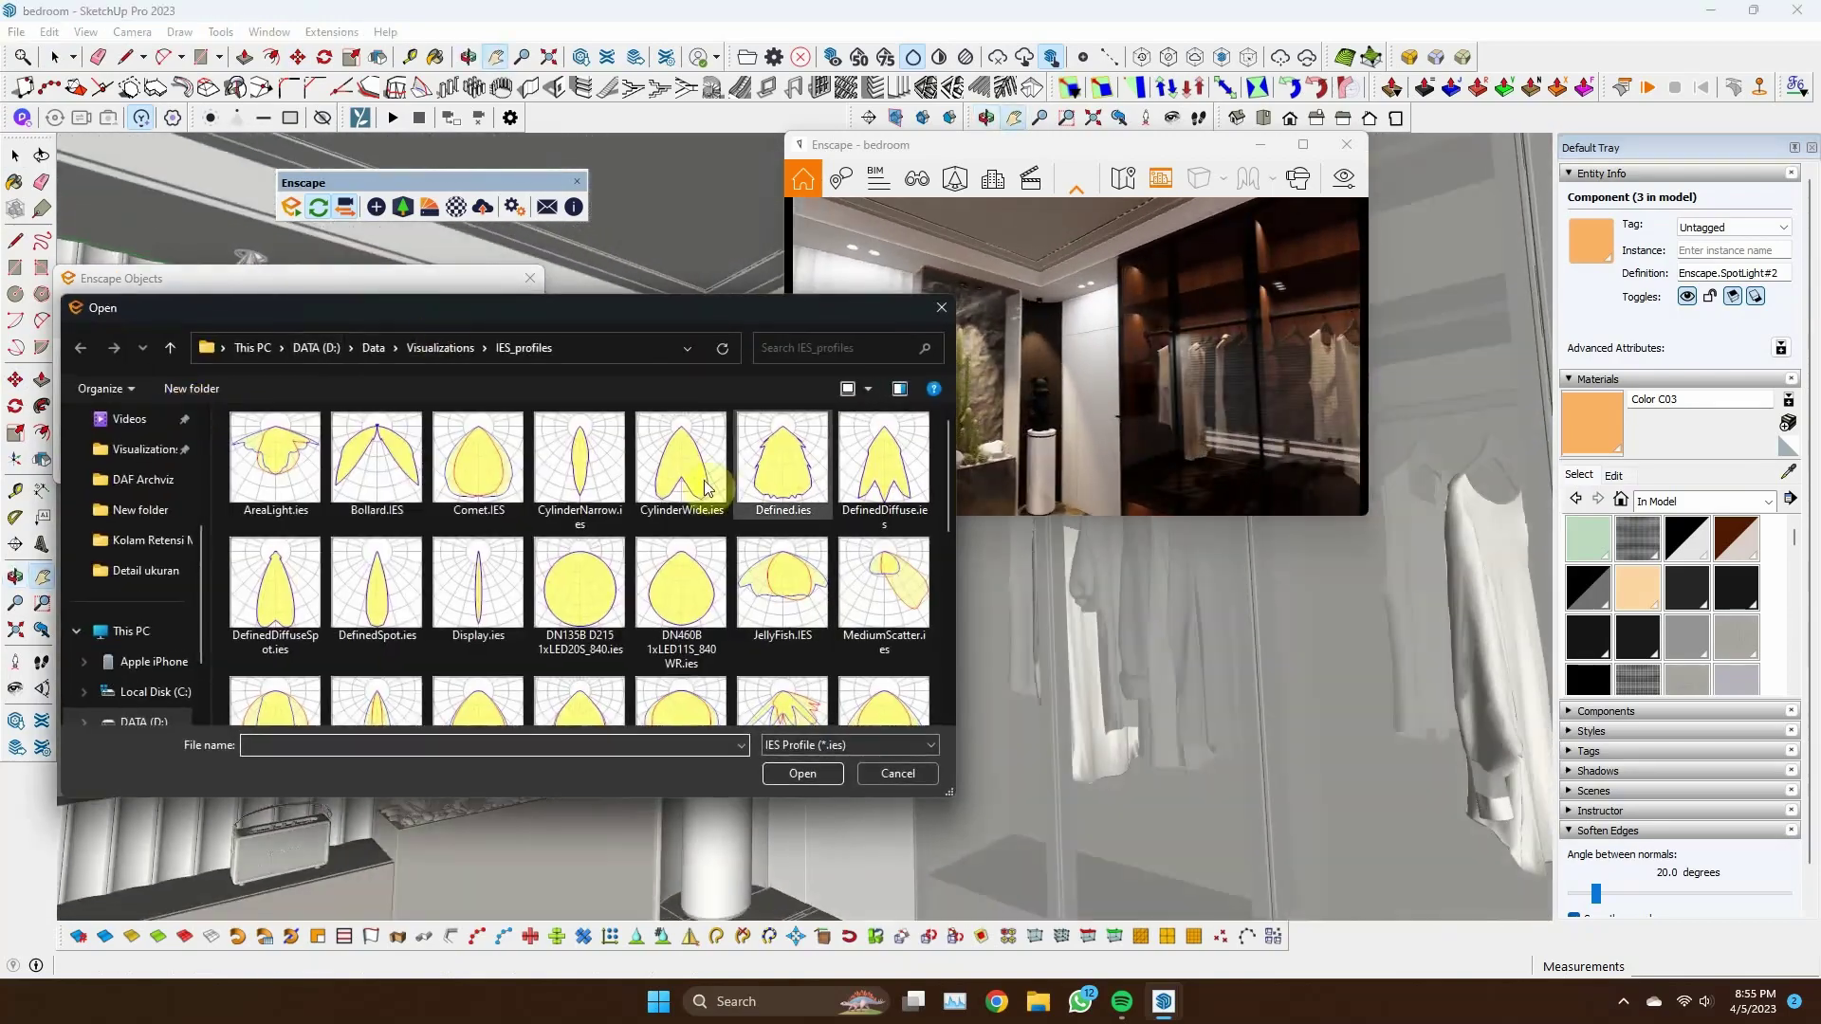
key("Escape")
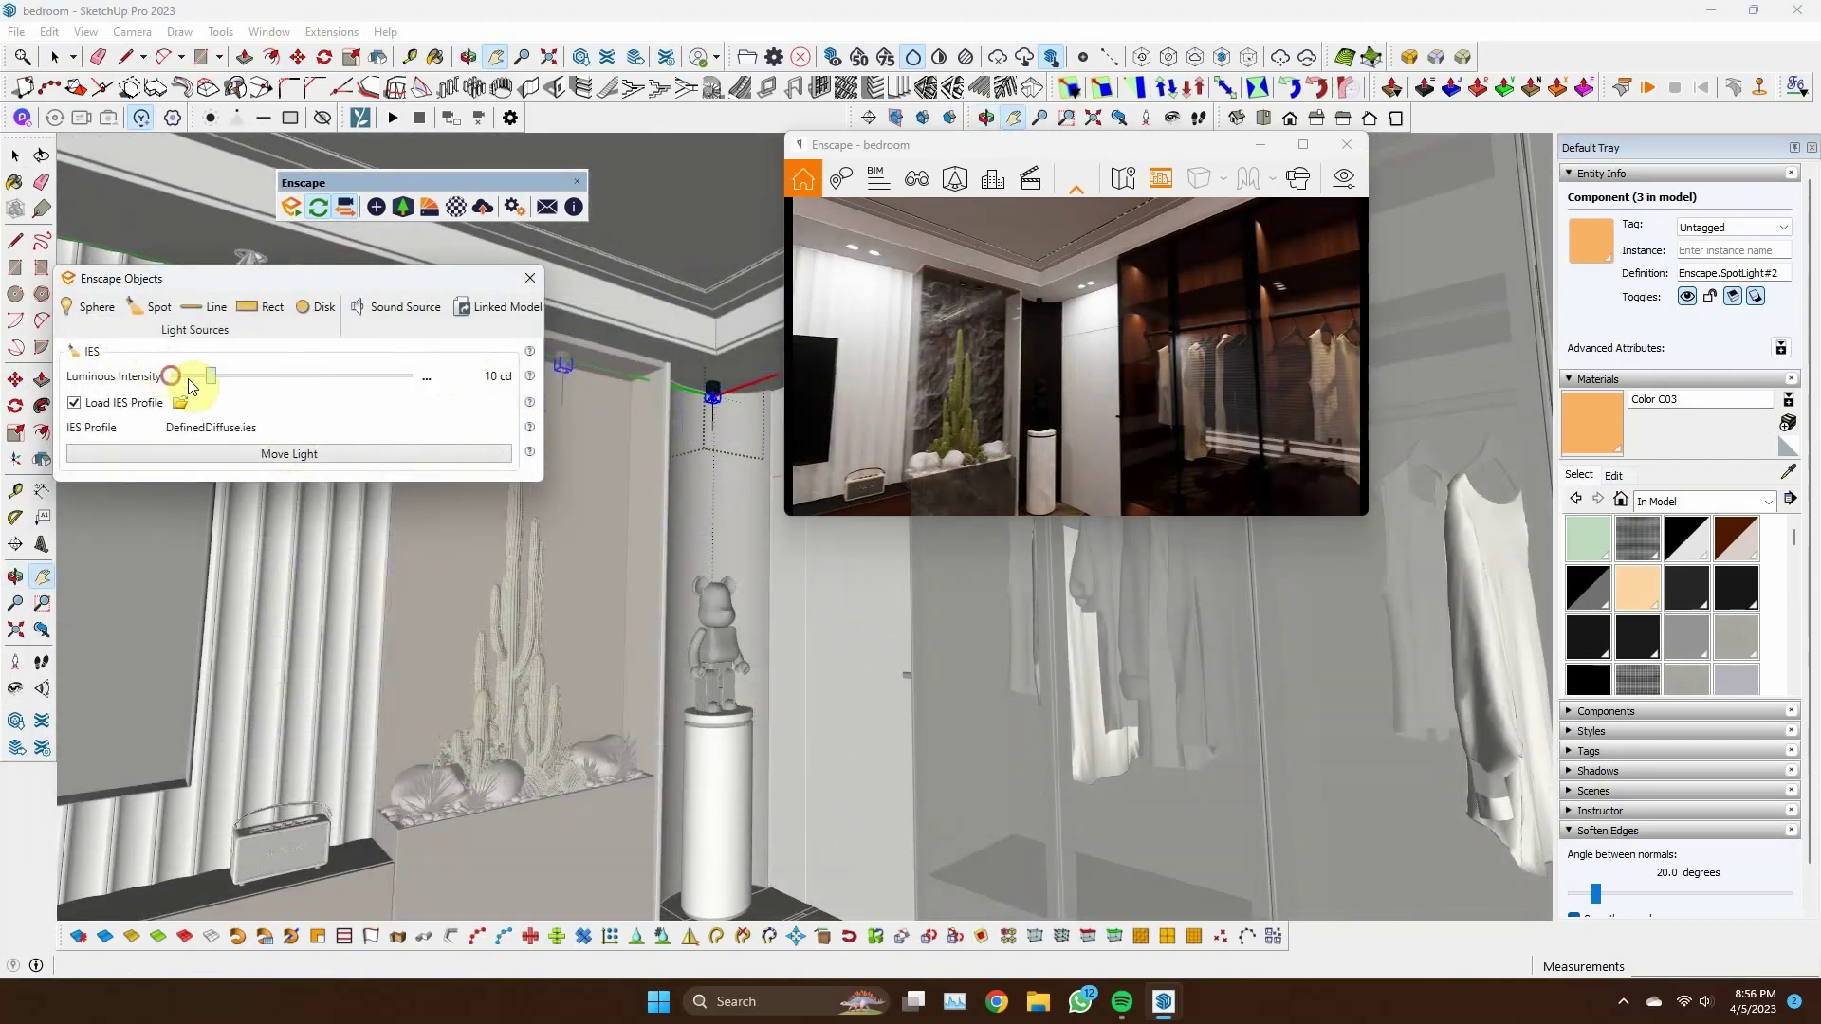
middle_click_drag(379, 512, 792, 569)
left_click_drag(210, 376, 322, 376)
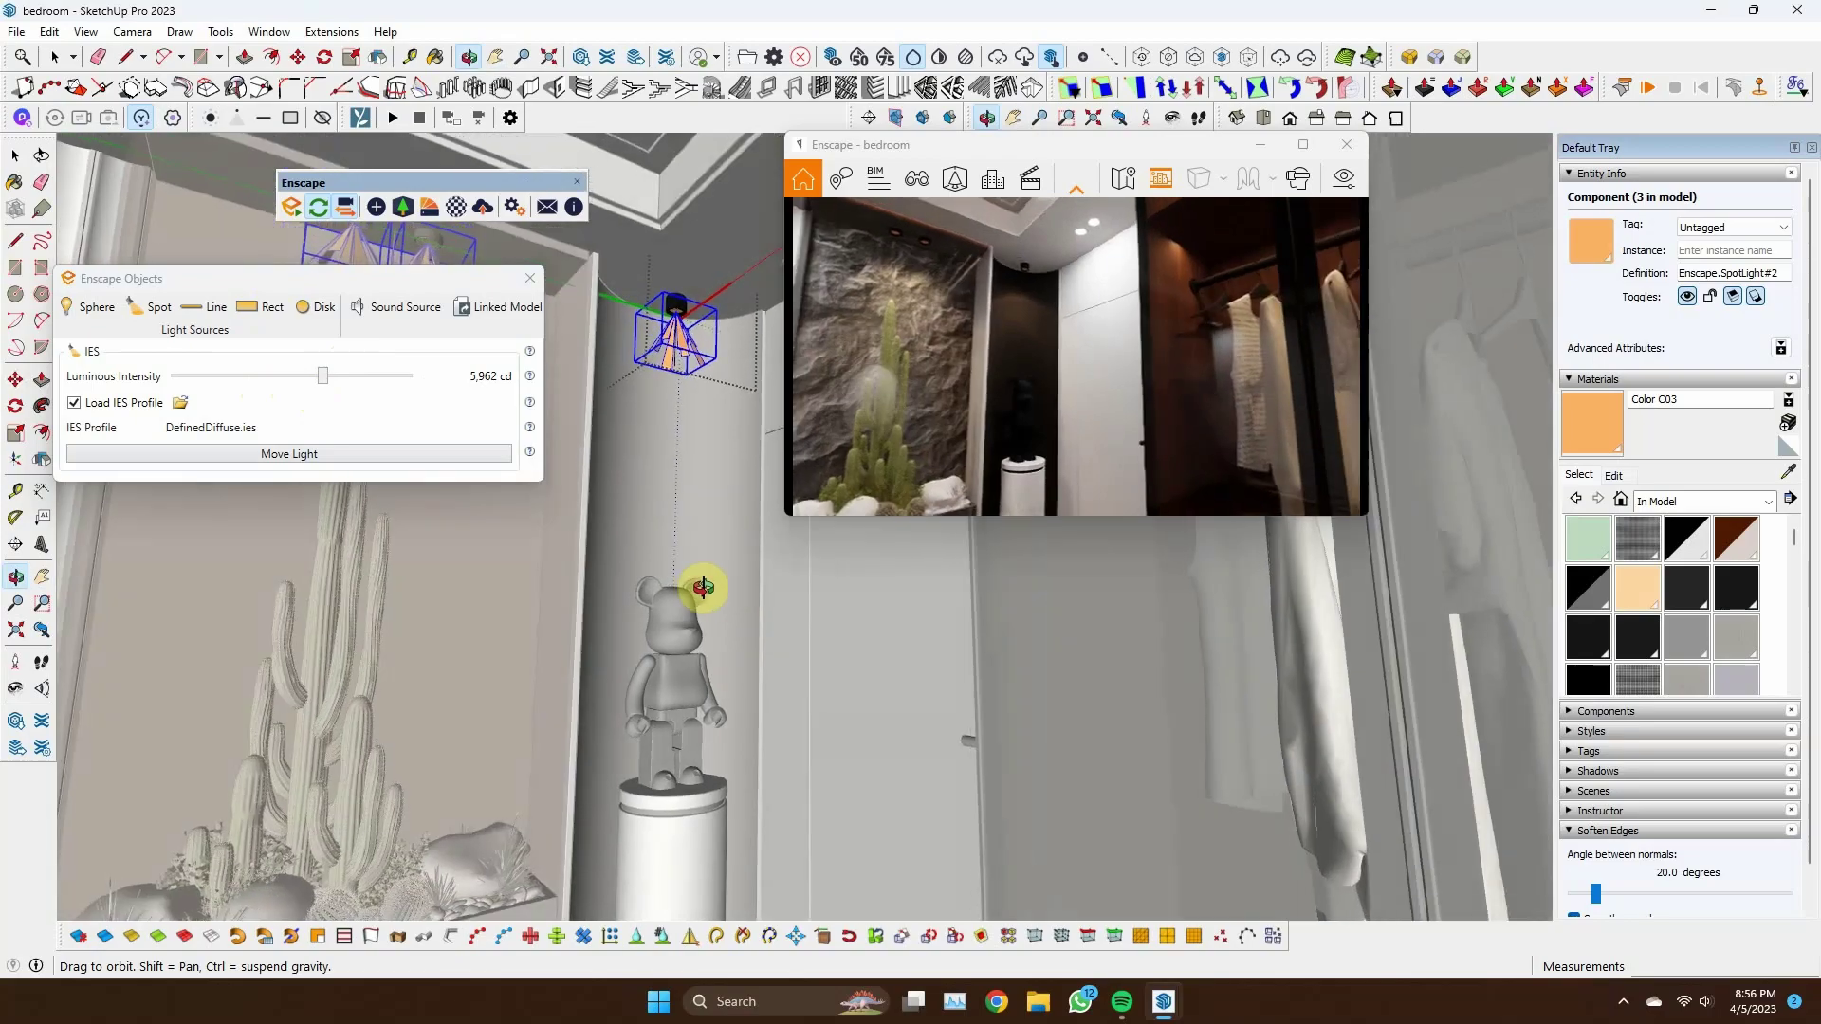
middle_click_drag(703, 588, 664, 559)
left_click_drag(322, 375, 361, 387)
middle_click_drag(351, 389, 670, 651)
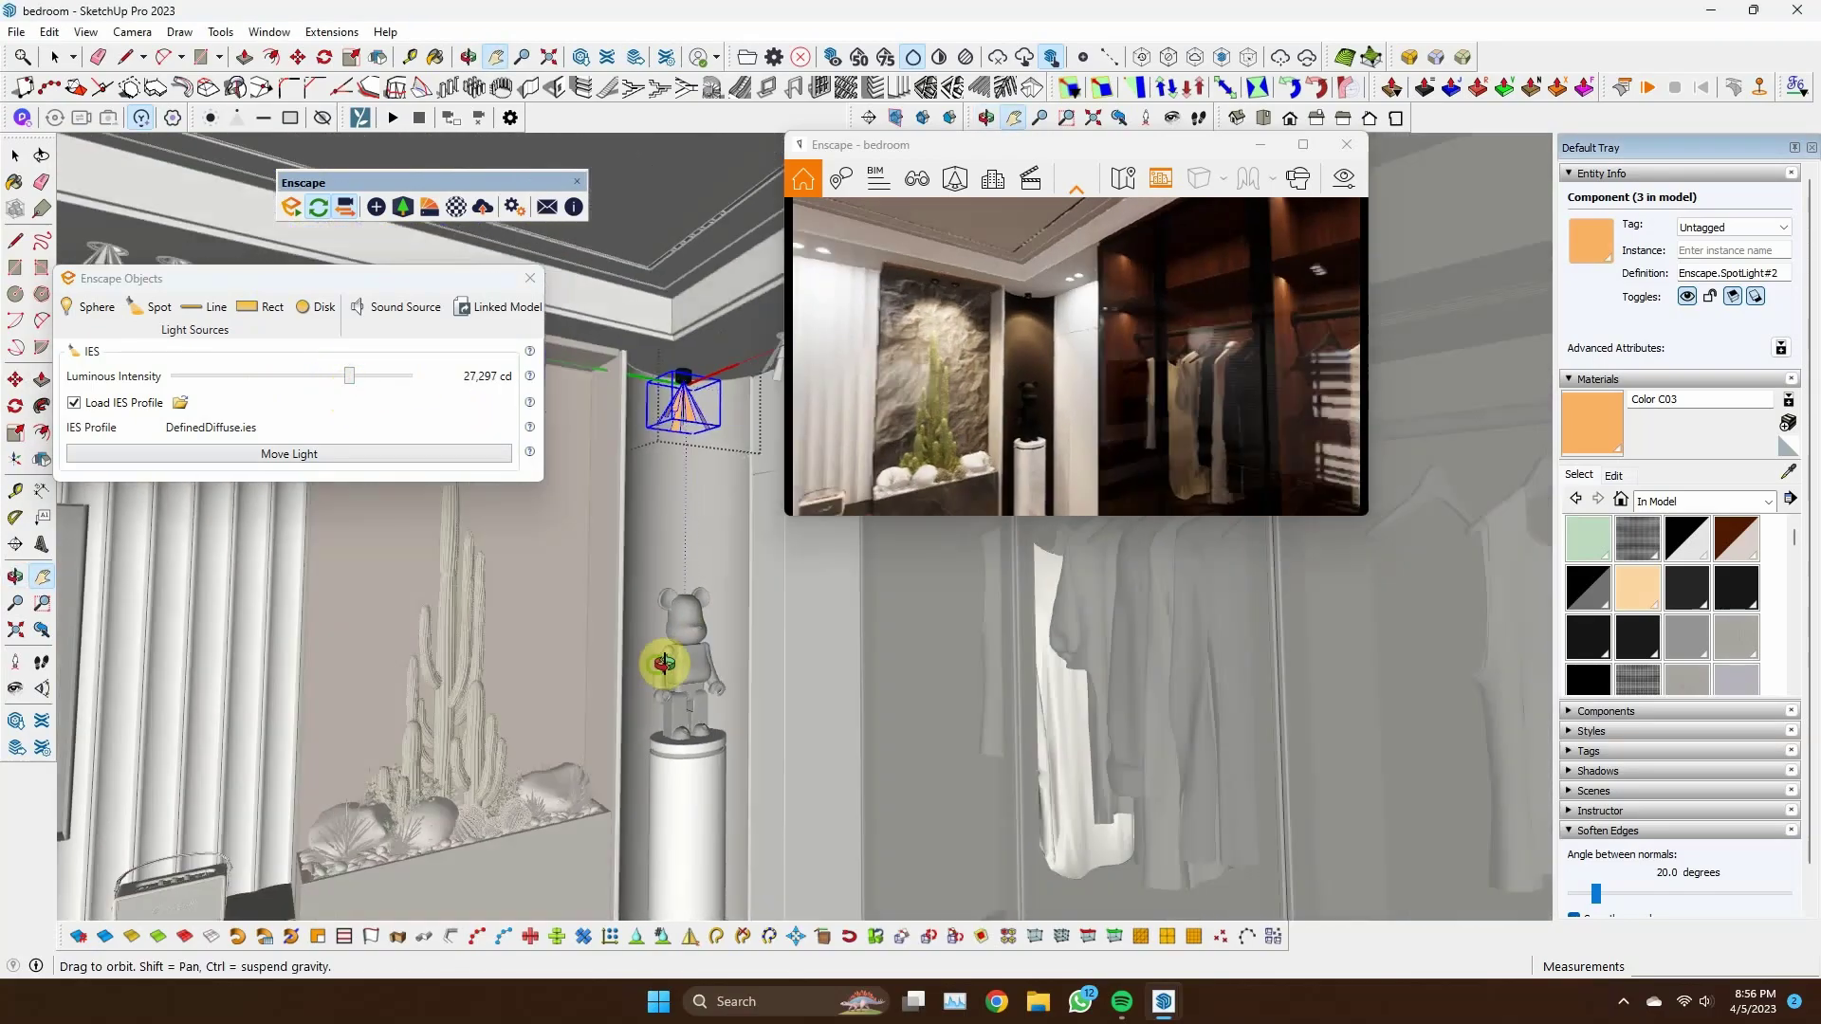
Load DefinedDiffuseSpot.ies and set the spotlight intensity to 37,817 cd
left_click(181, 402)
double_click(802, 560)
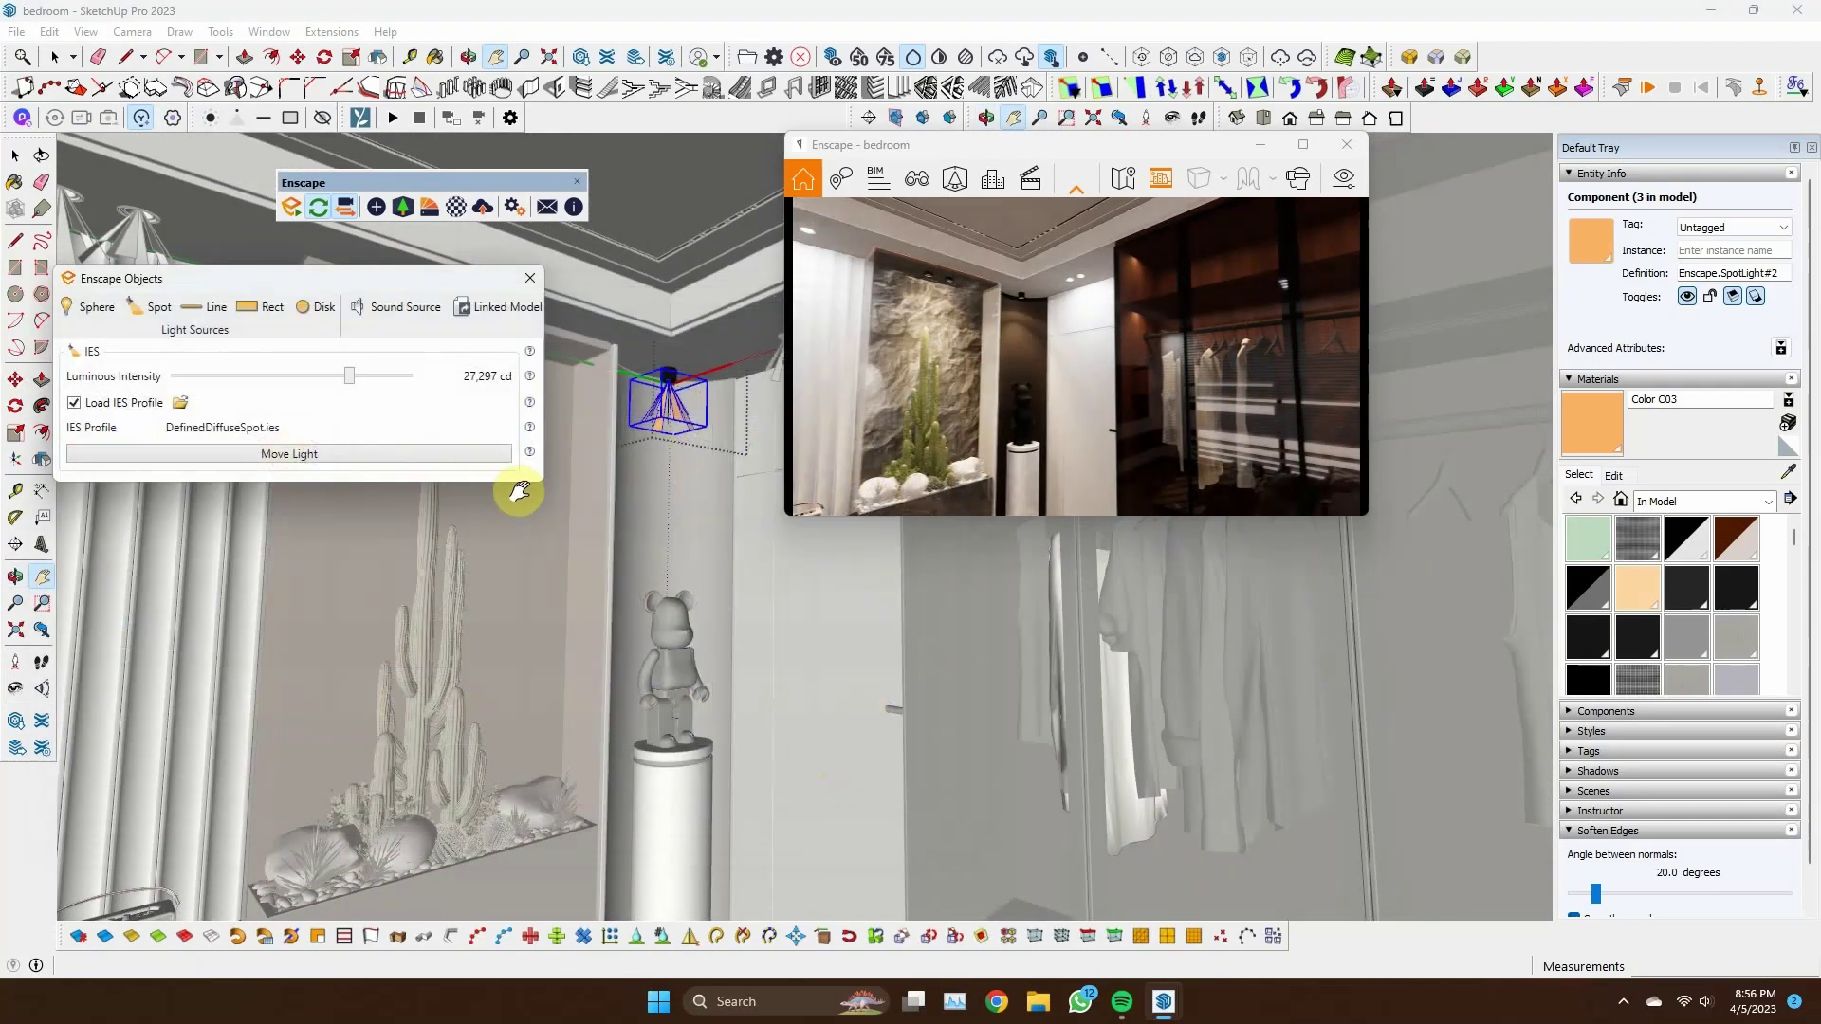
middle_click_drag(519, 492, 638, 545, "shift")
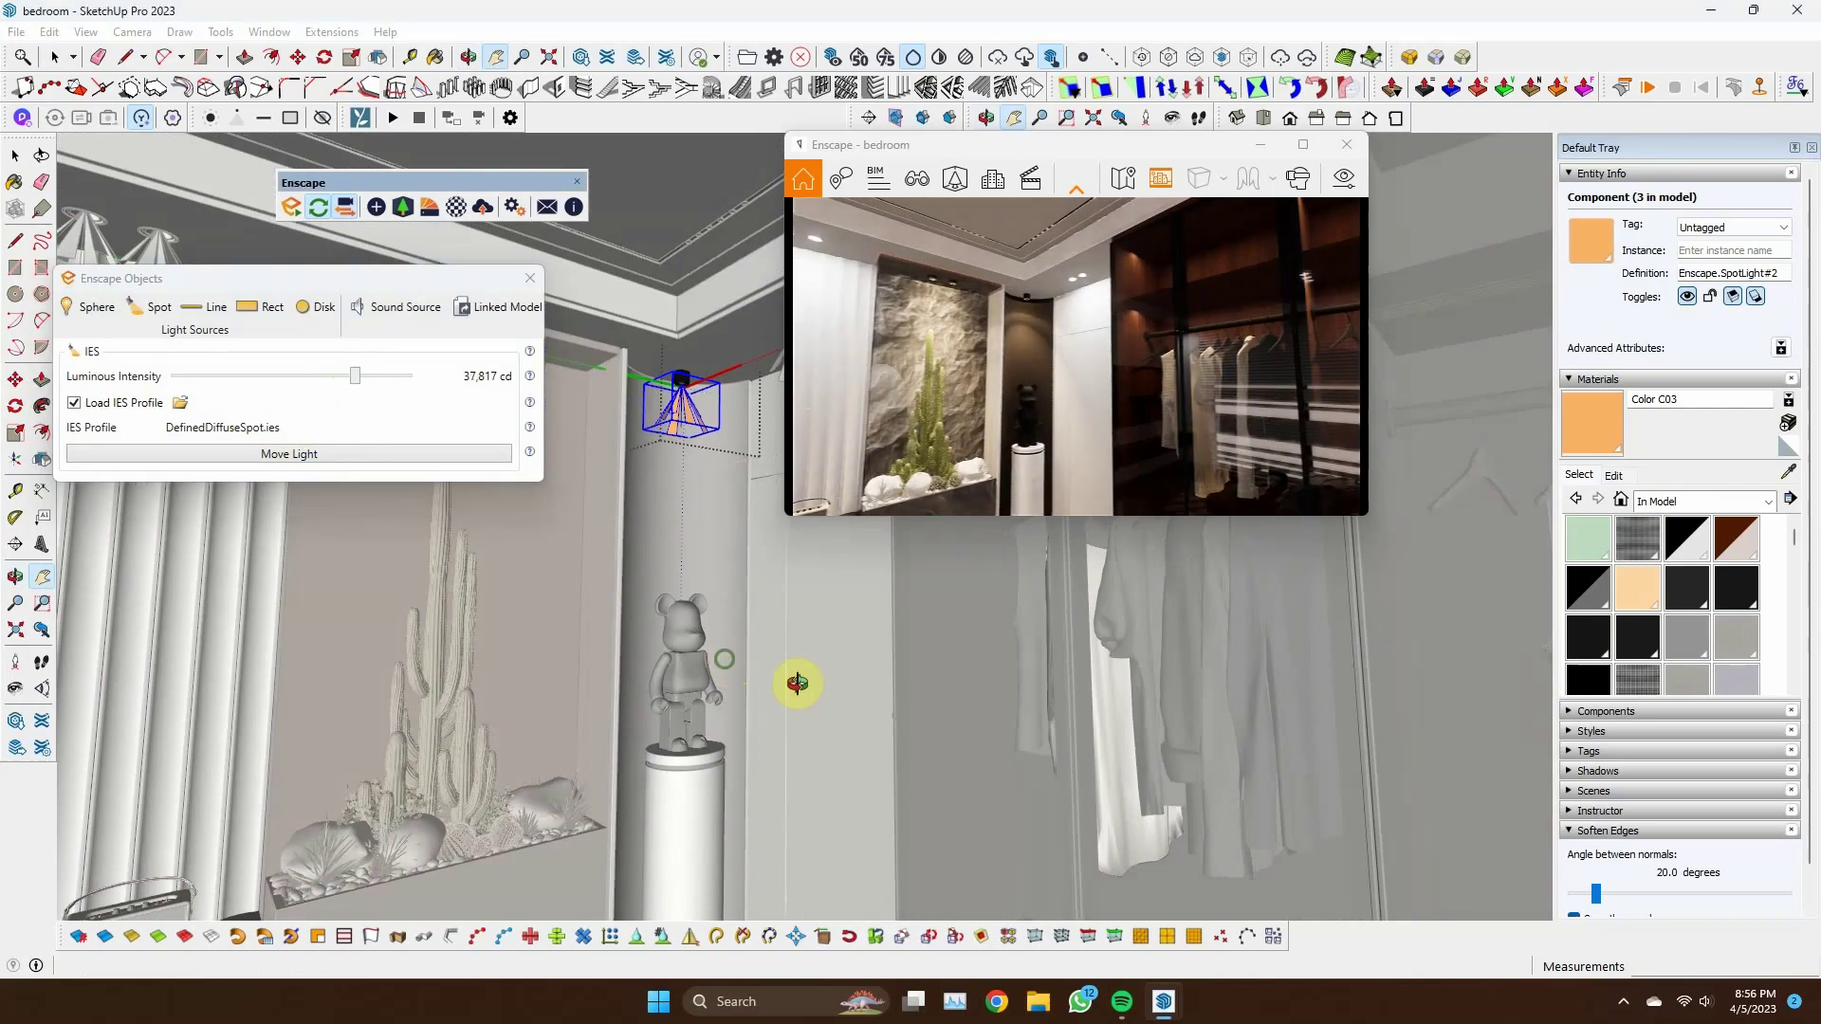
scroll(683, 356, "up", 3)
scroll(664, 342, "up", 3)
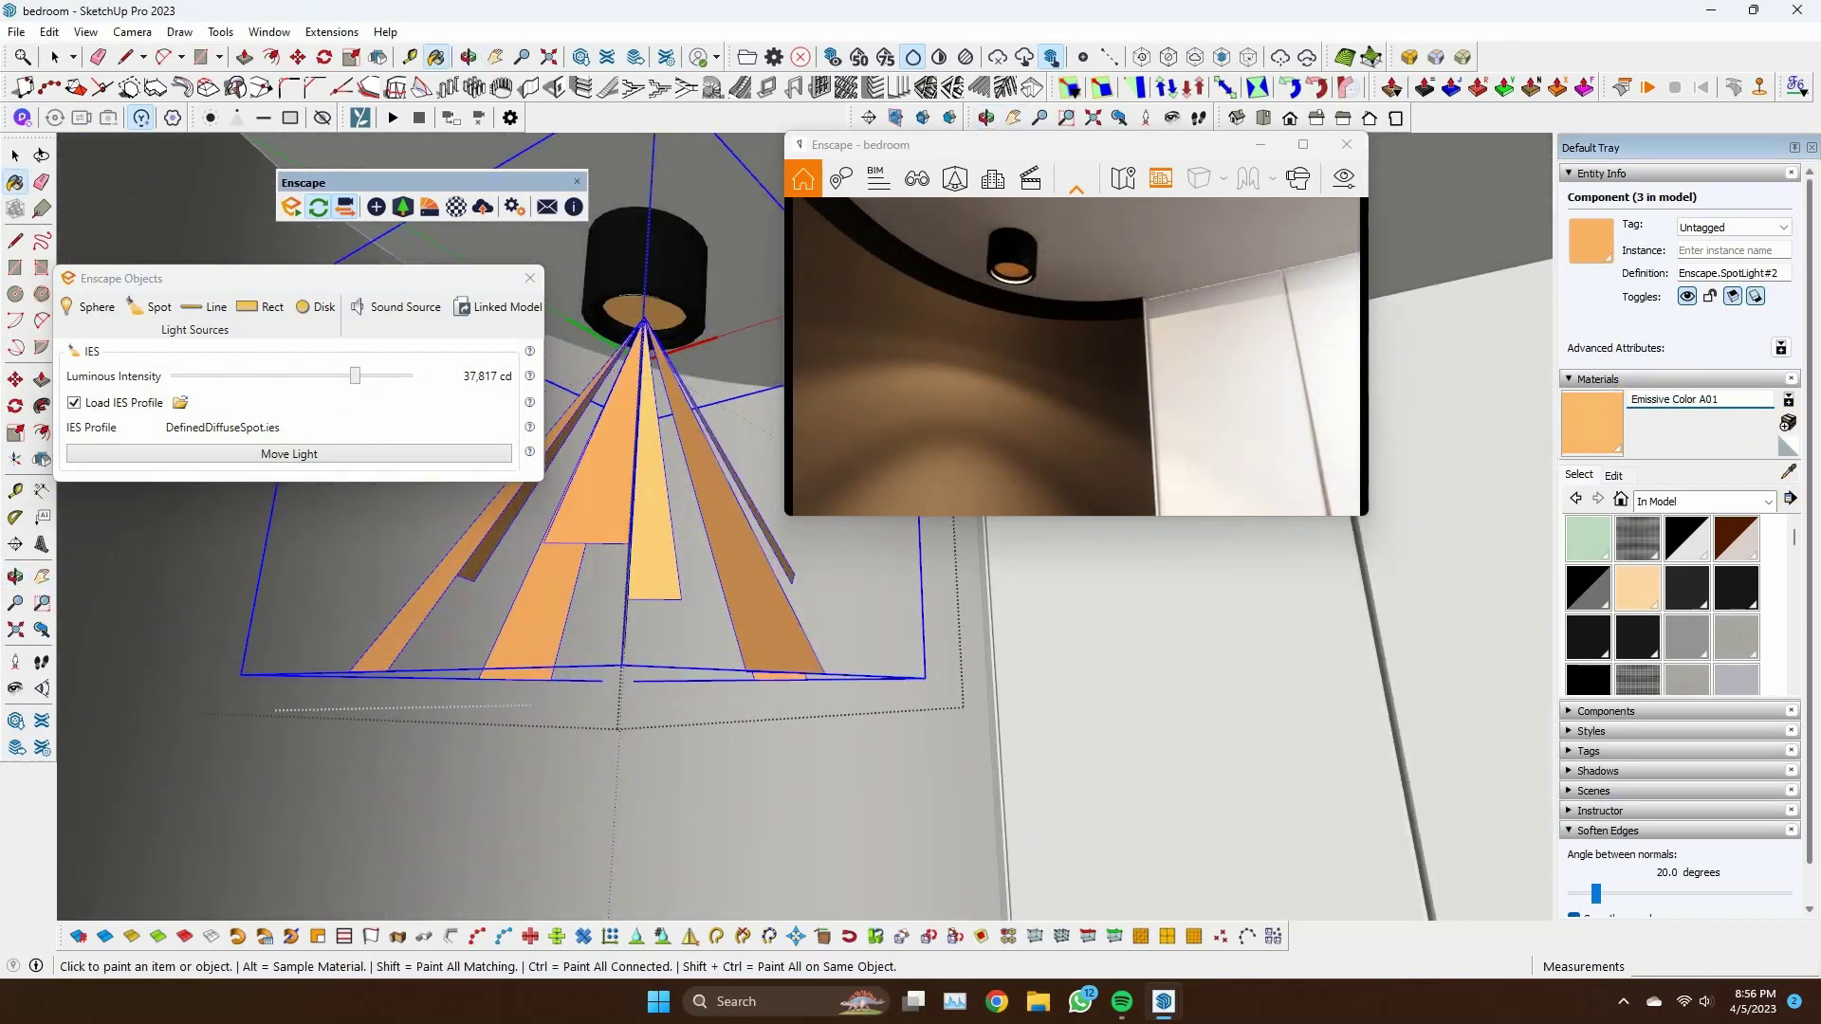
Select the ceiling track lights and set Emissive [Color A01]2 luminance to 5,000 cd/m²
scroll(845, 590, "down", 5)
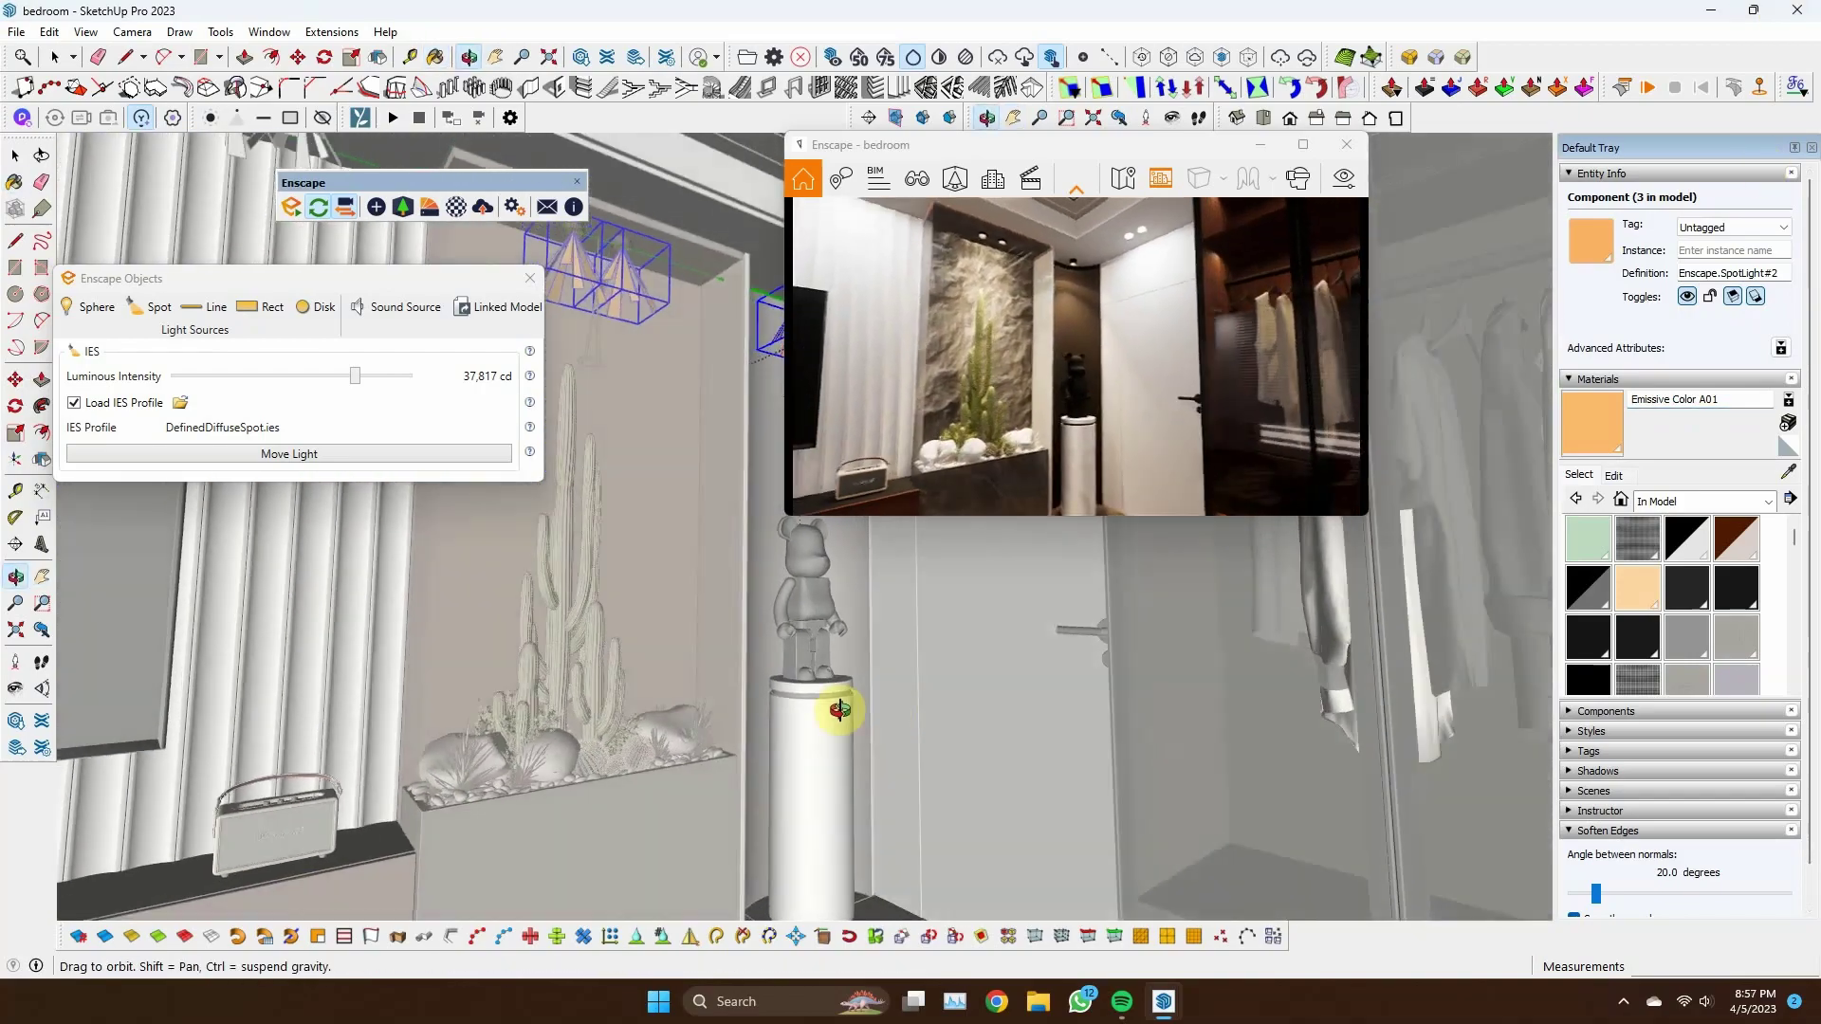
mouse_move(942, 723)
middle_mouse_down("shift")
mouse_move(1167, 734)
mouse_move(724, 293)
middle_mouse_up("shift")
left_click(713, 301)
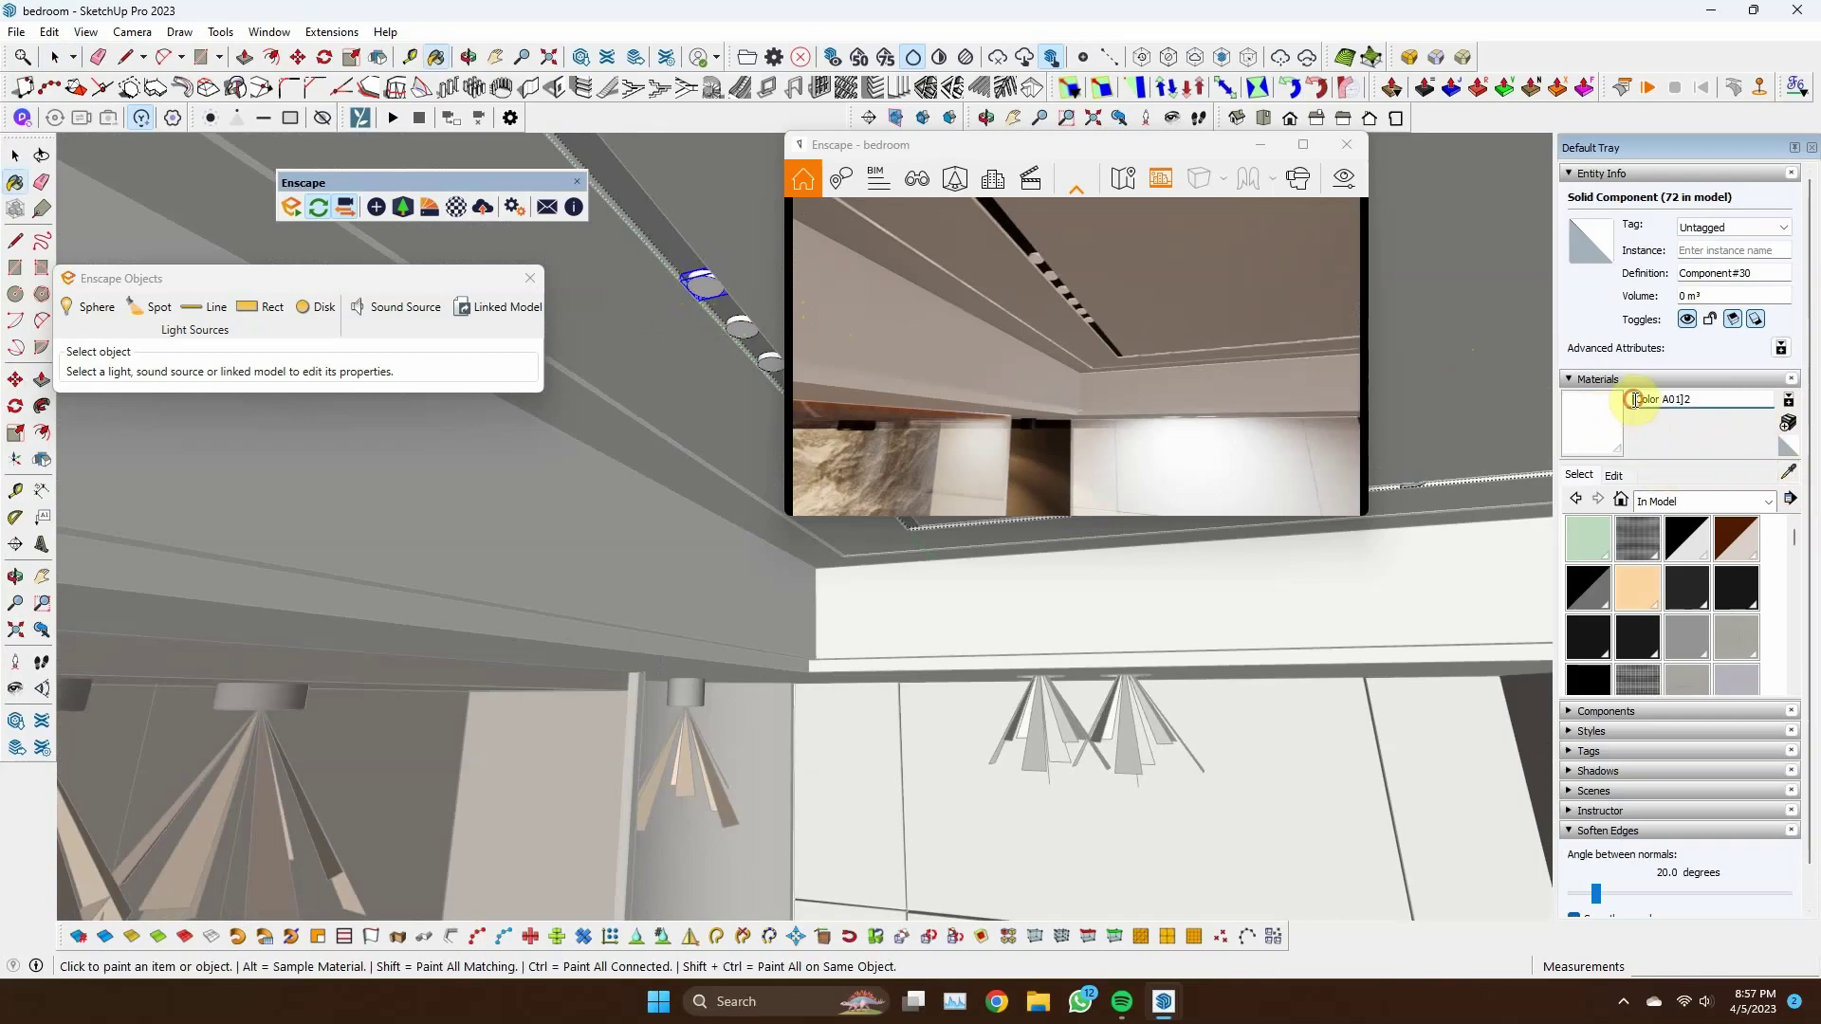
middle_click_drag(1110, 487, 886, 683, "shift")
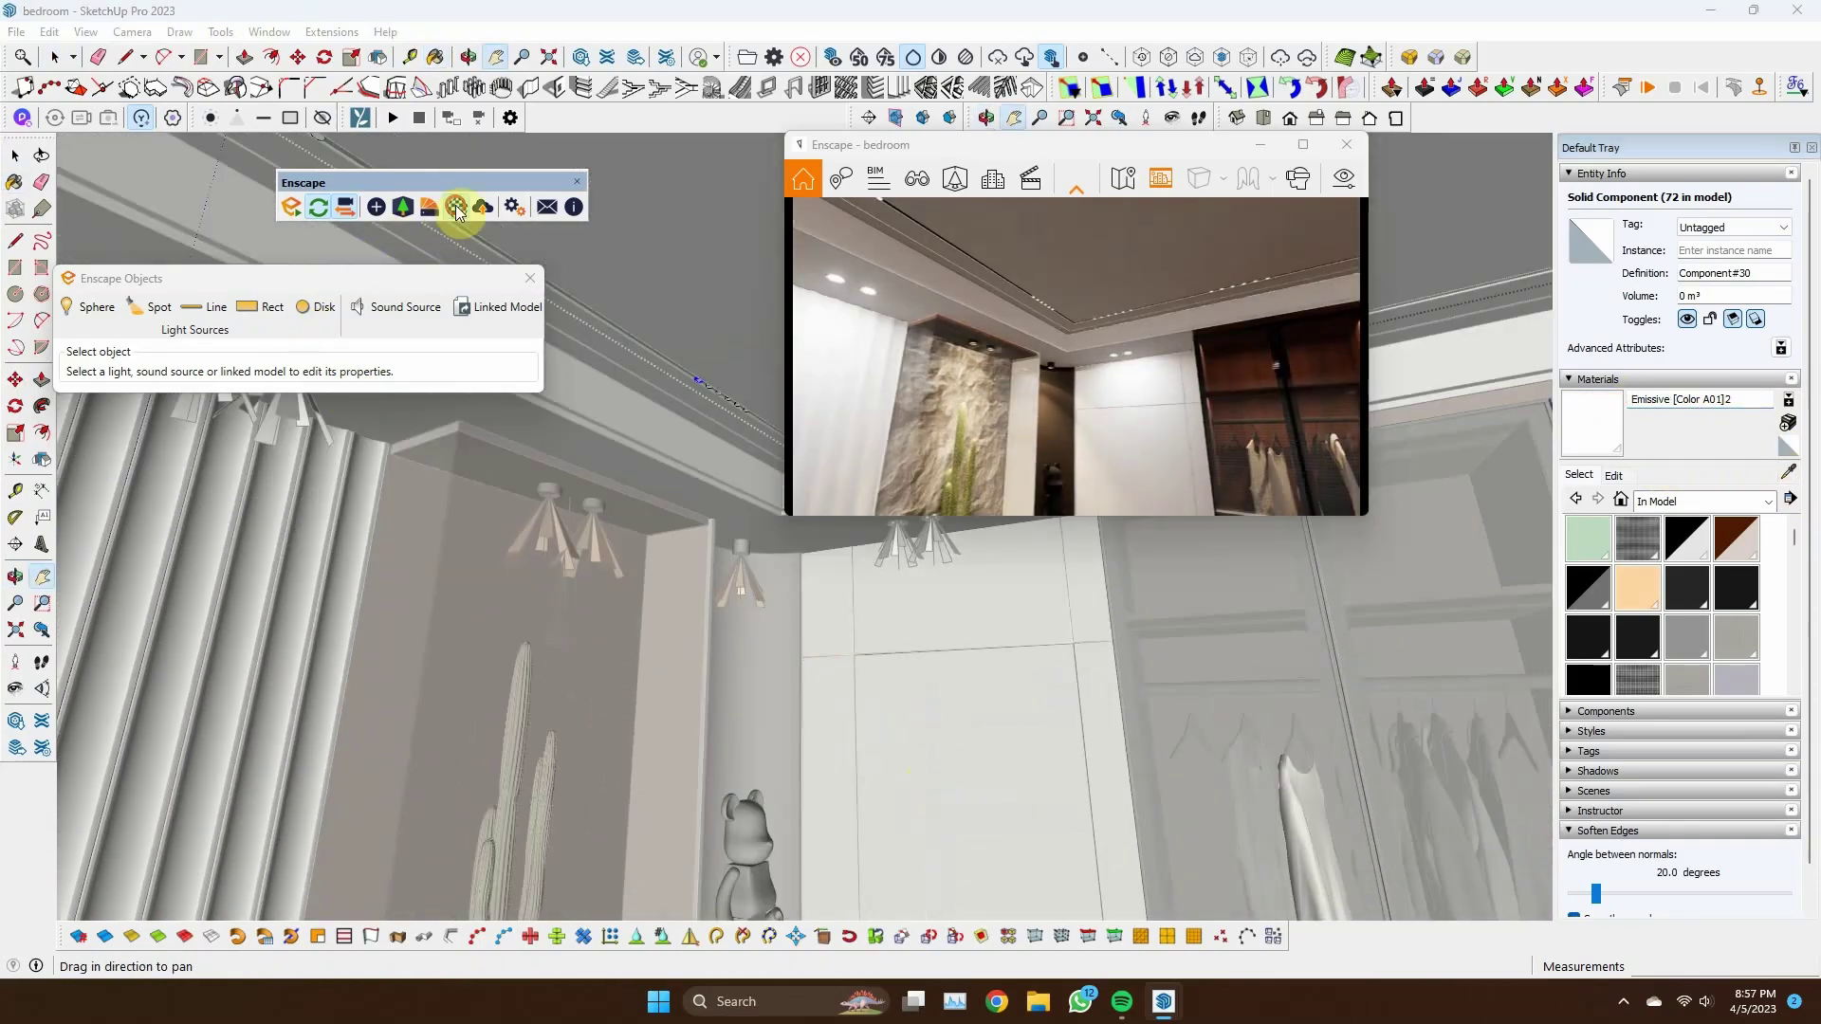
left_click(456, 206)
left_click(1783, 483)
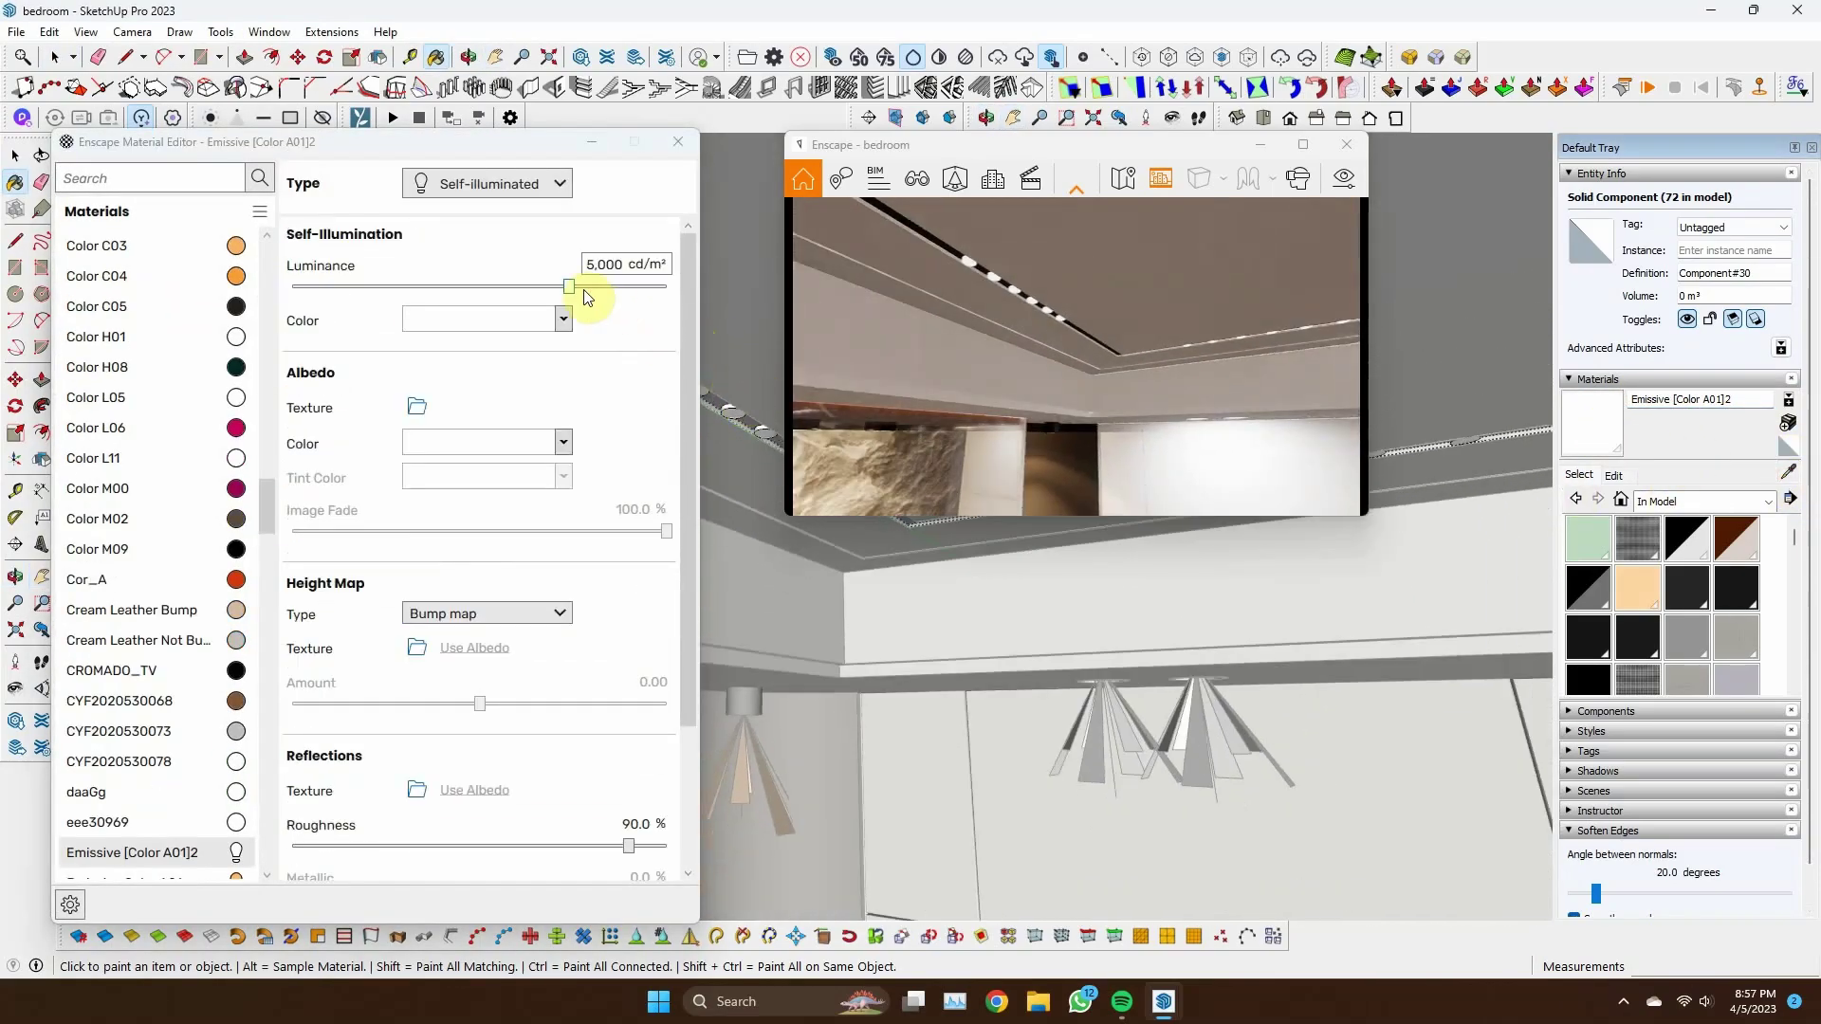
left_click(677, 141)
mouse_move(683, 162)
middle_mouse_down("shift")
mouse_move(699, 601)
mouse_move(748, 658)
mouse_move(921, 739)
mouse_move(1142, 736)
mouse_move(1065, 724)
mouse_move(1017, 798)
mouse_move(651, 395)
mouse_move(813, 699)
mouse_move(671, 423)
mouse_move(610, 746)
middle_mouse_up("shift")
Select the ceiling light disc and place a spotlight under it before SketchUp crashes
left_click(671, 423)
key("l")
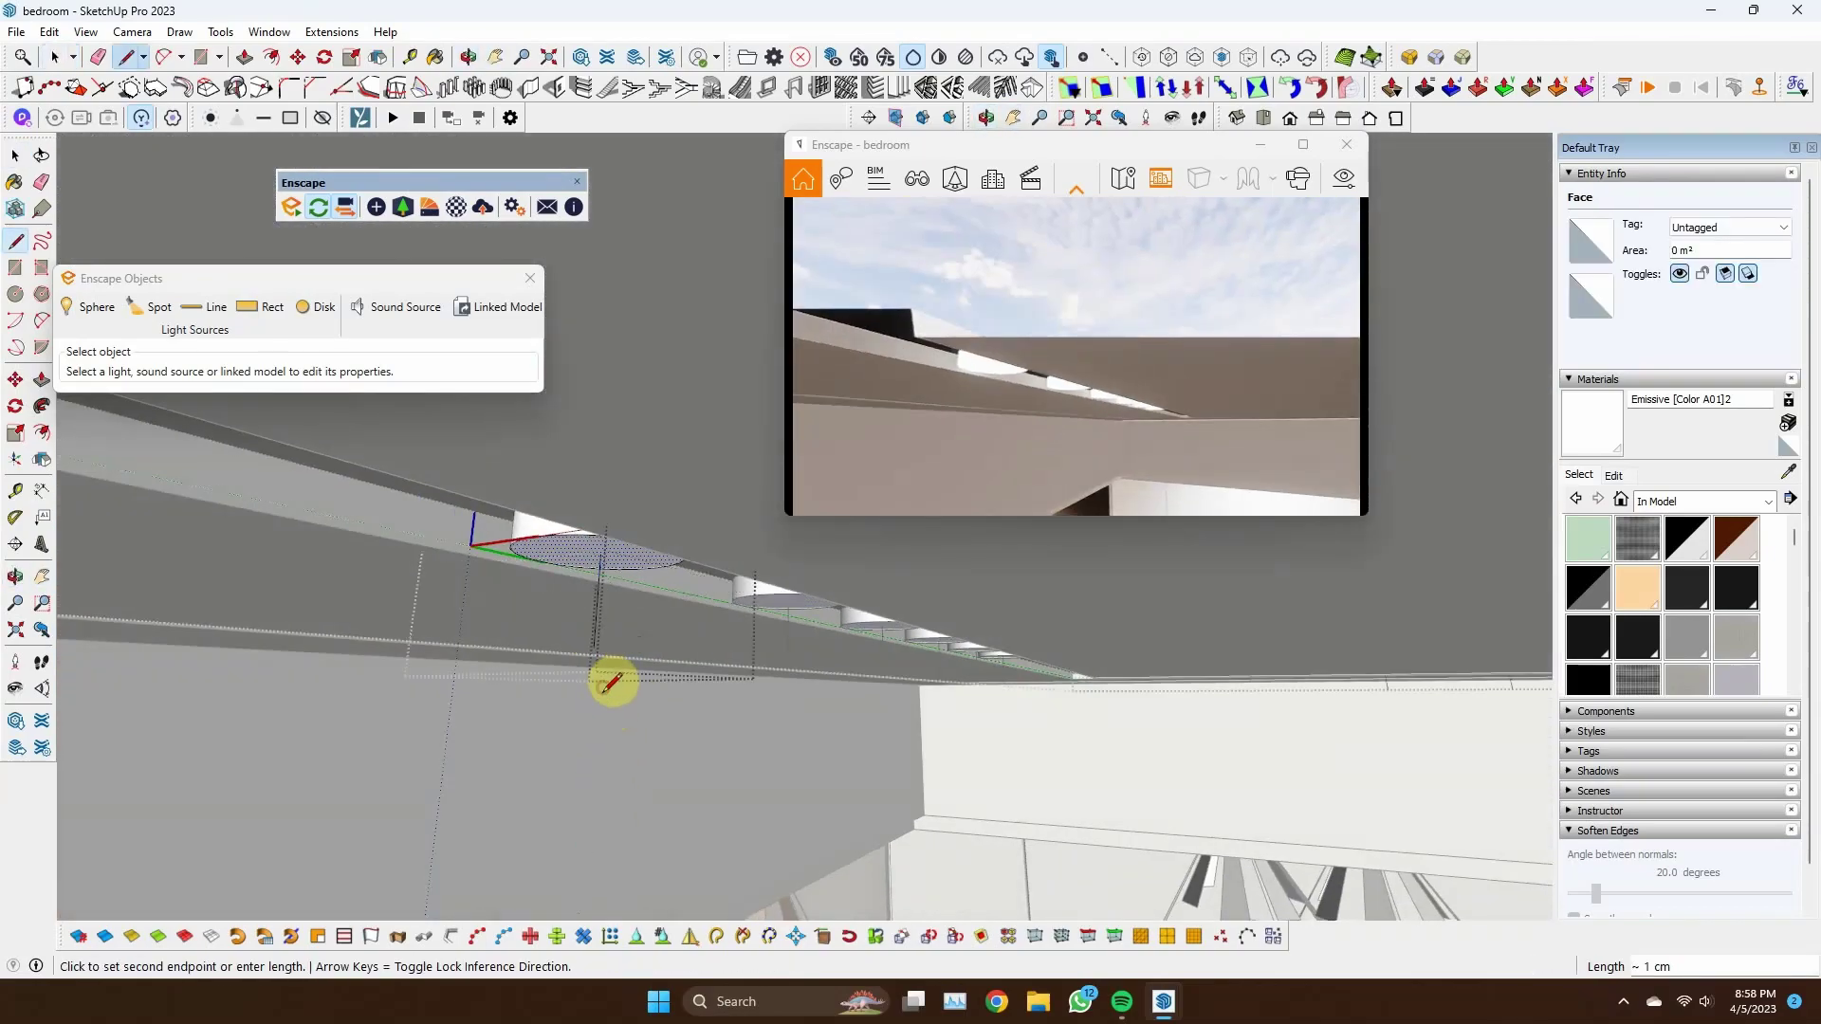
middle_click_drag(610, 683, 334, 206)
key("space")
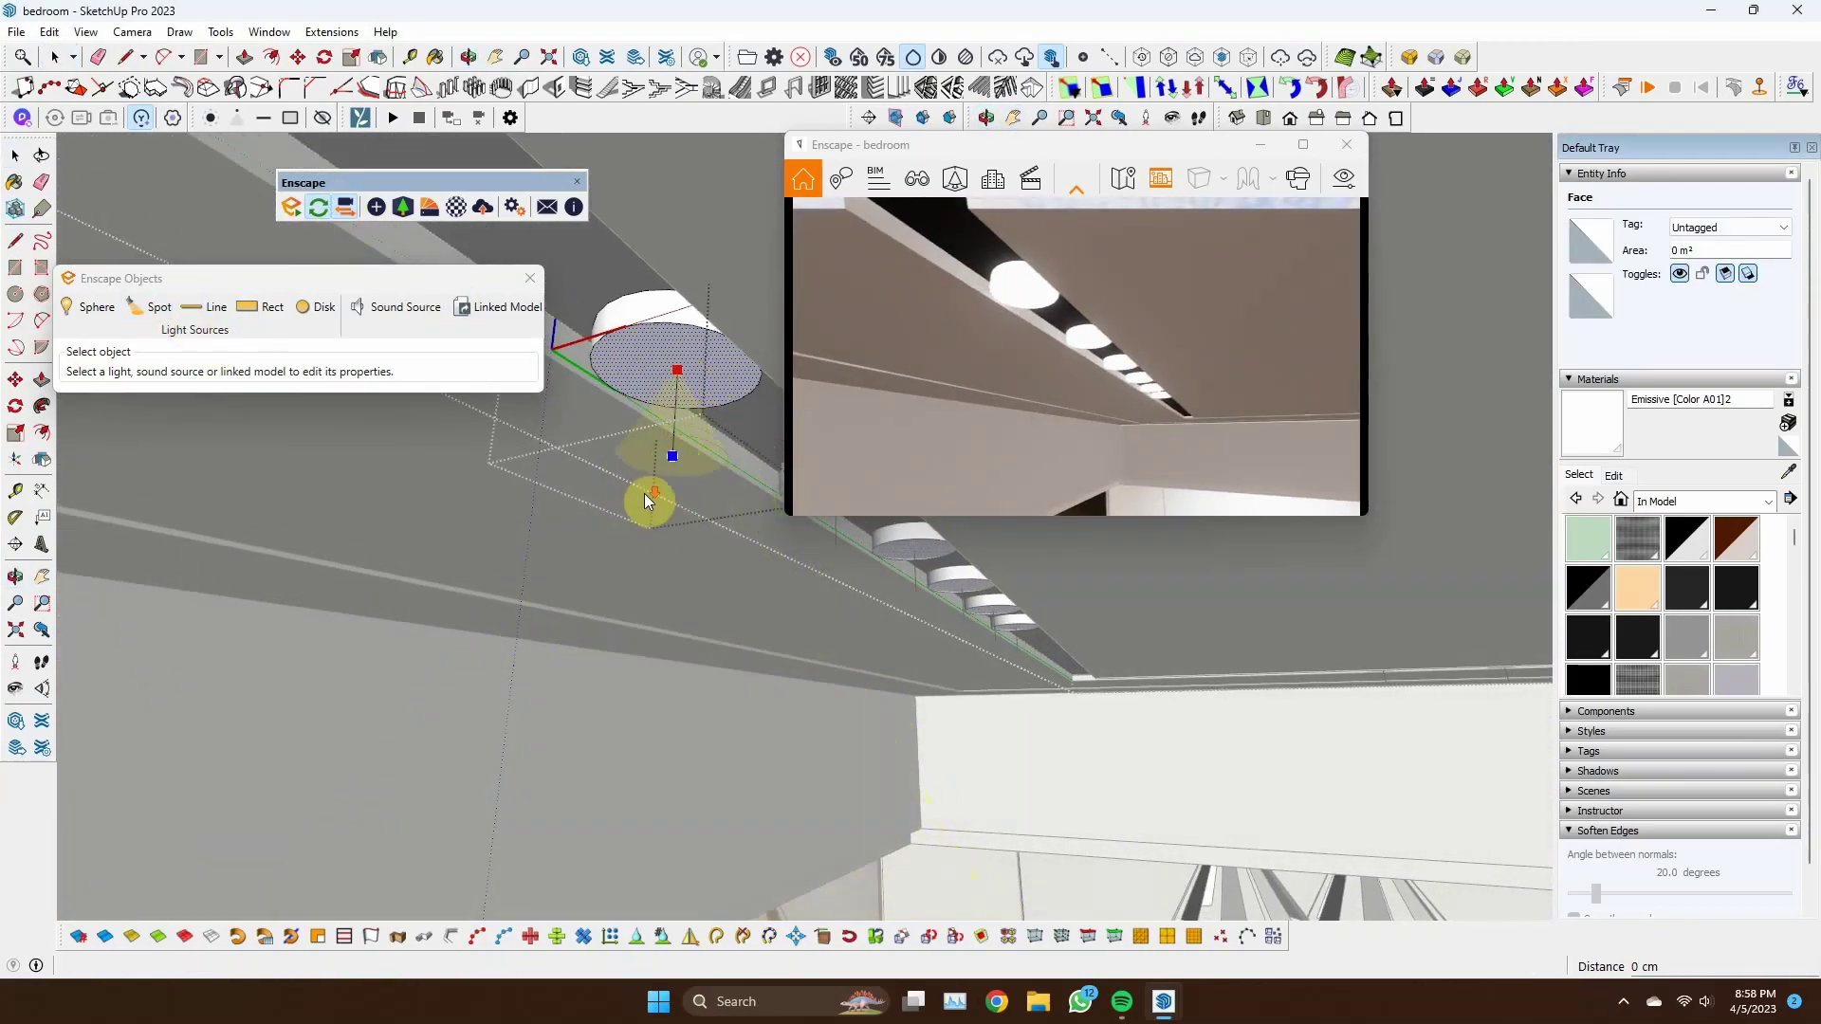
left_click(657, 488)
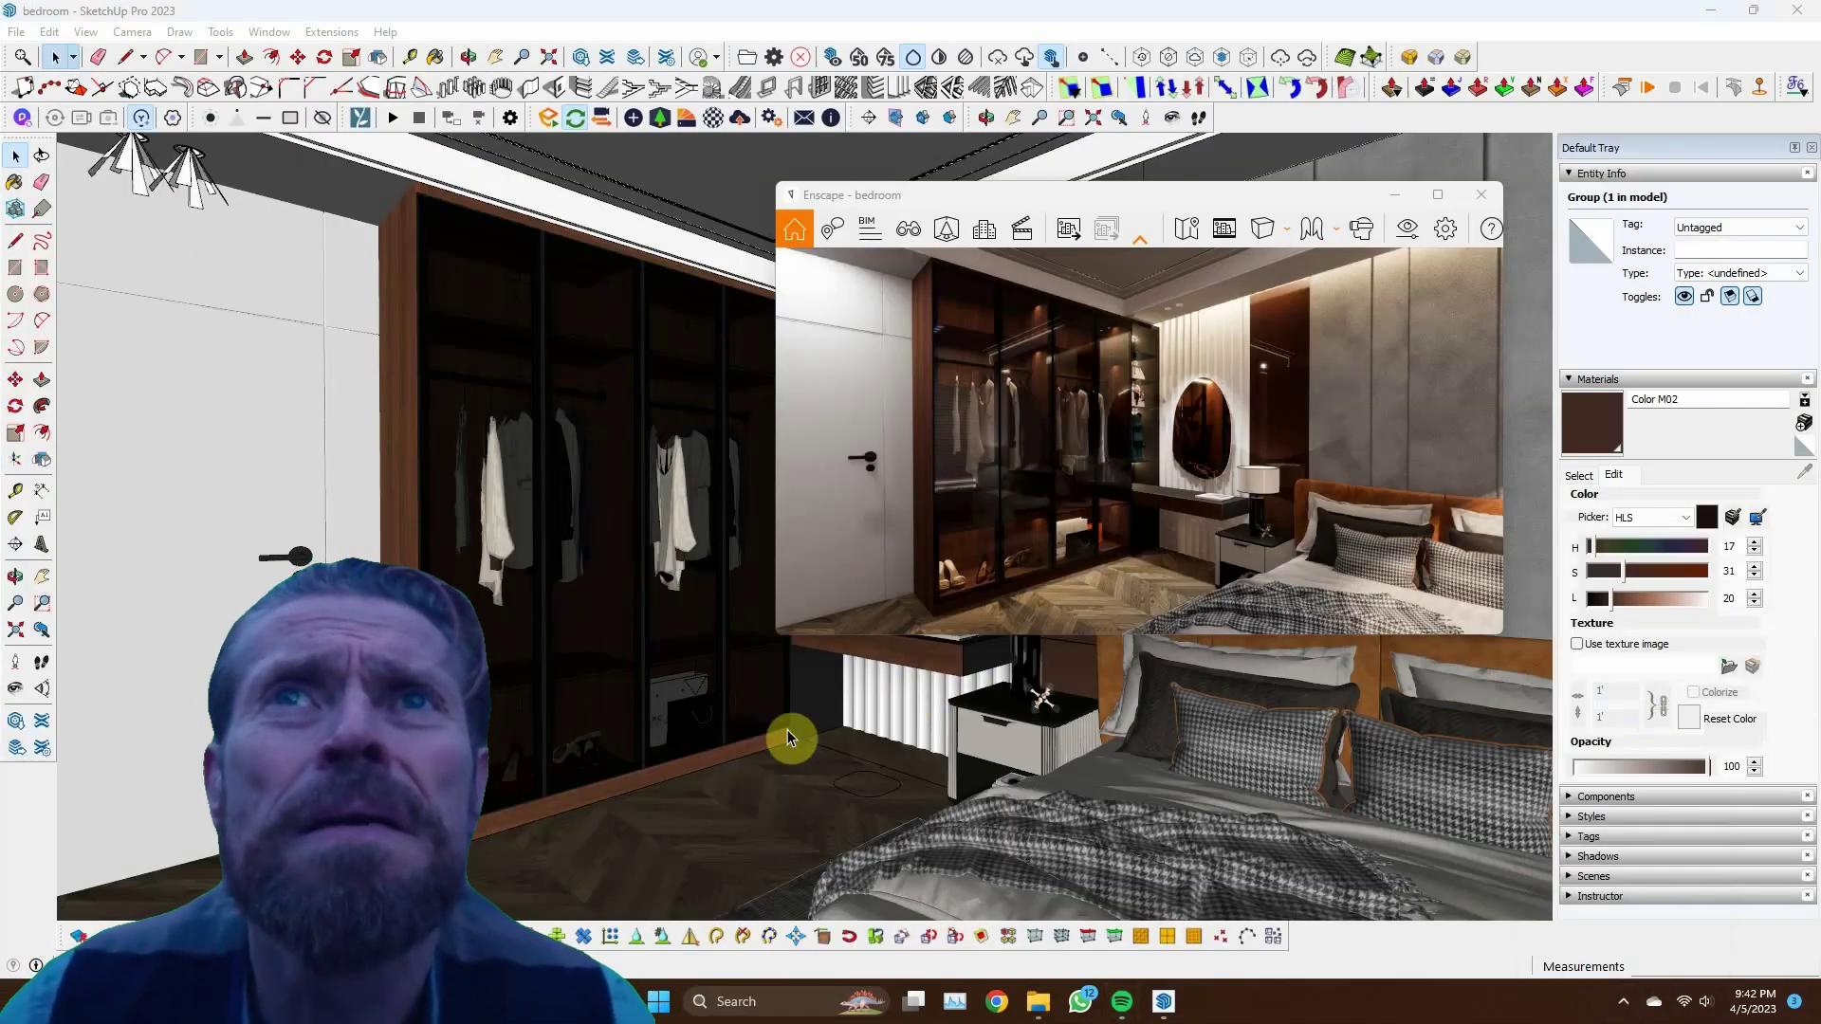
mouse_move(571, 532)
middle_mouse_down()
mouse_move(1151, 813)
mouse_move(610, 276)
mouse_move(809, 396)
mouse_move(926, 845)
mouse_move(715, 743)
mouse_move(476, 760)
mouse_move(1332, 792)
mouse_move(1150, 813)
mouse_move(1029, 867)
mouse_move(886, 813)
mouse_move(988, 793)
mouse_move(800, 793)
mouse_move(637, 450)
mouse_move(674, 231)
mouse_move(622, 377)
mouse_move(560, 392)
mouse_move(446, 496)
mouse_move(895, 476)
mouse_move(297, 475)
middle_mouse_up()
right_click(823, 783)
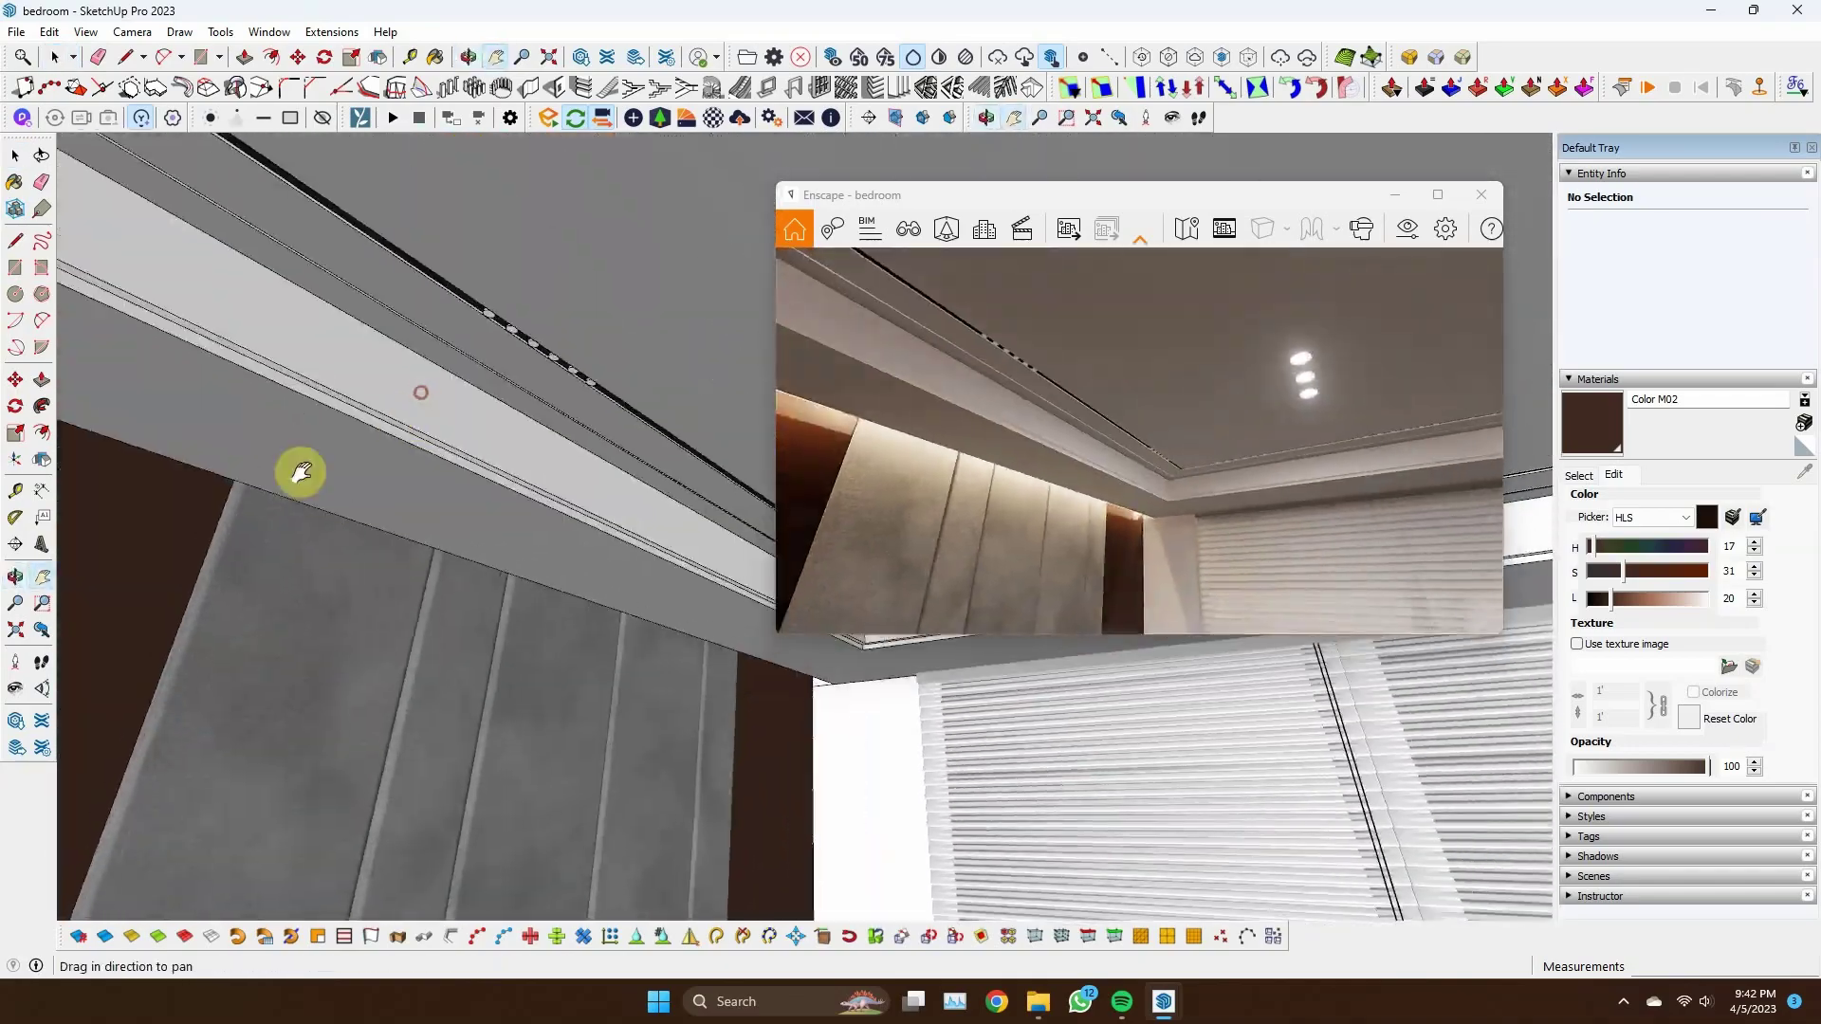
Sample Emissive Color A01 with the eyedropper and navigate to the round downlight
left_click(1579, 475)
scroll(629, 277, "up", 2)
left_click(629, 277, "alt")
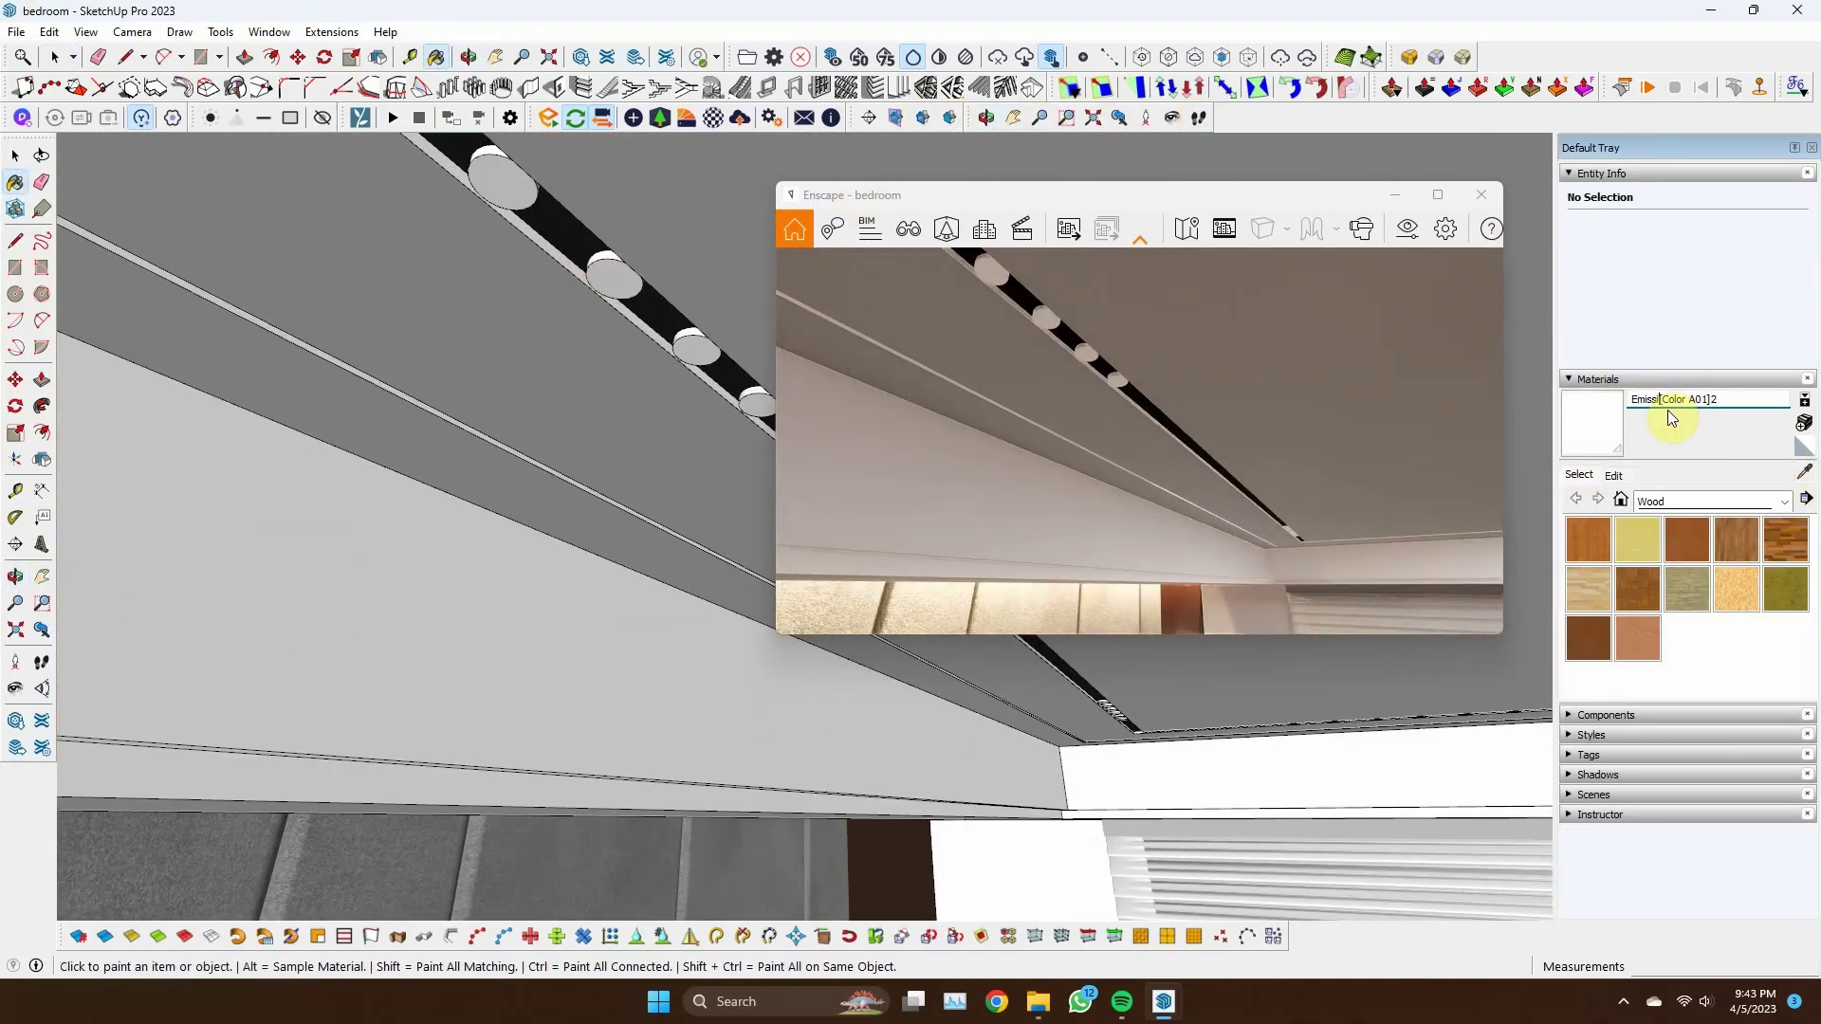
mouse_move(1264, 471)
middle_mouse_down("shift")
mouse_move(545, 617)
mouse_move(516, 817)
mouse_move(991, 776)
mouse_move(922, 784)
middle_mouse_up("shift")
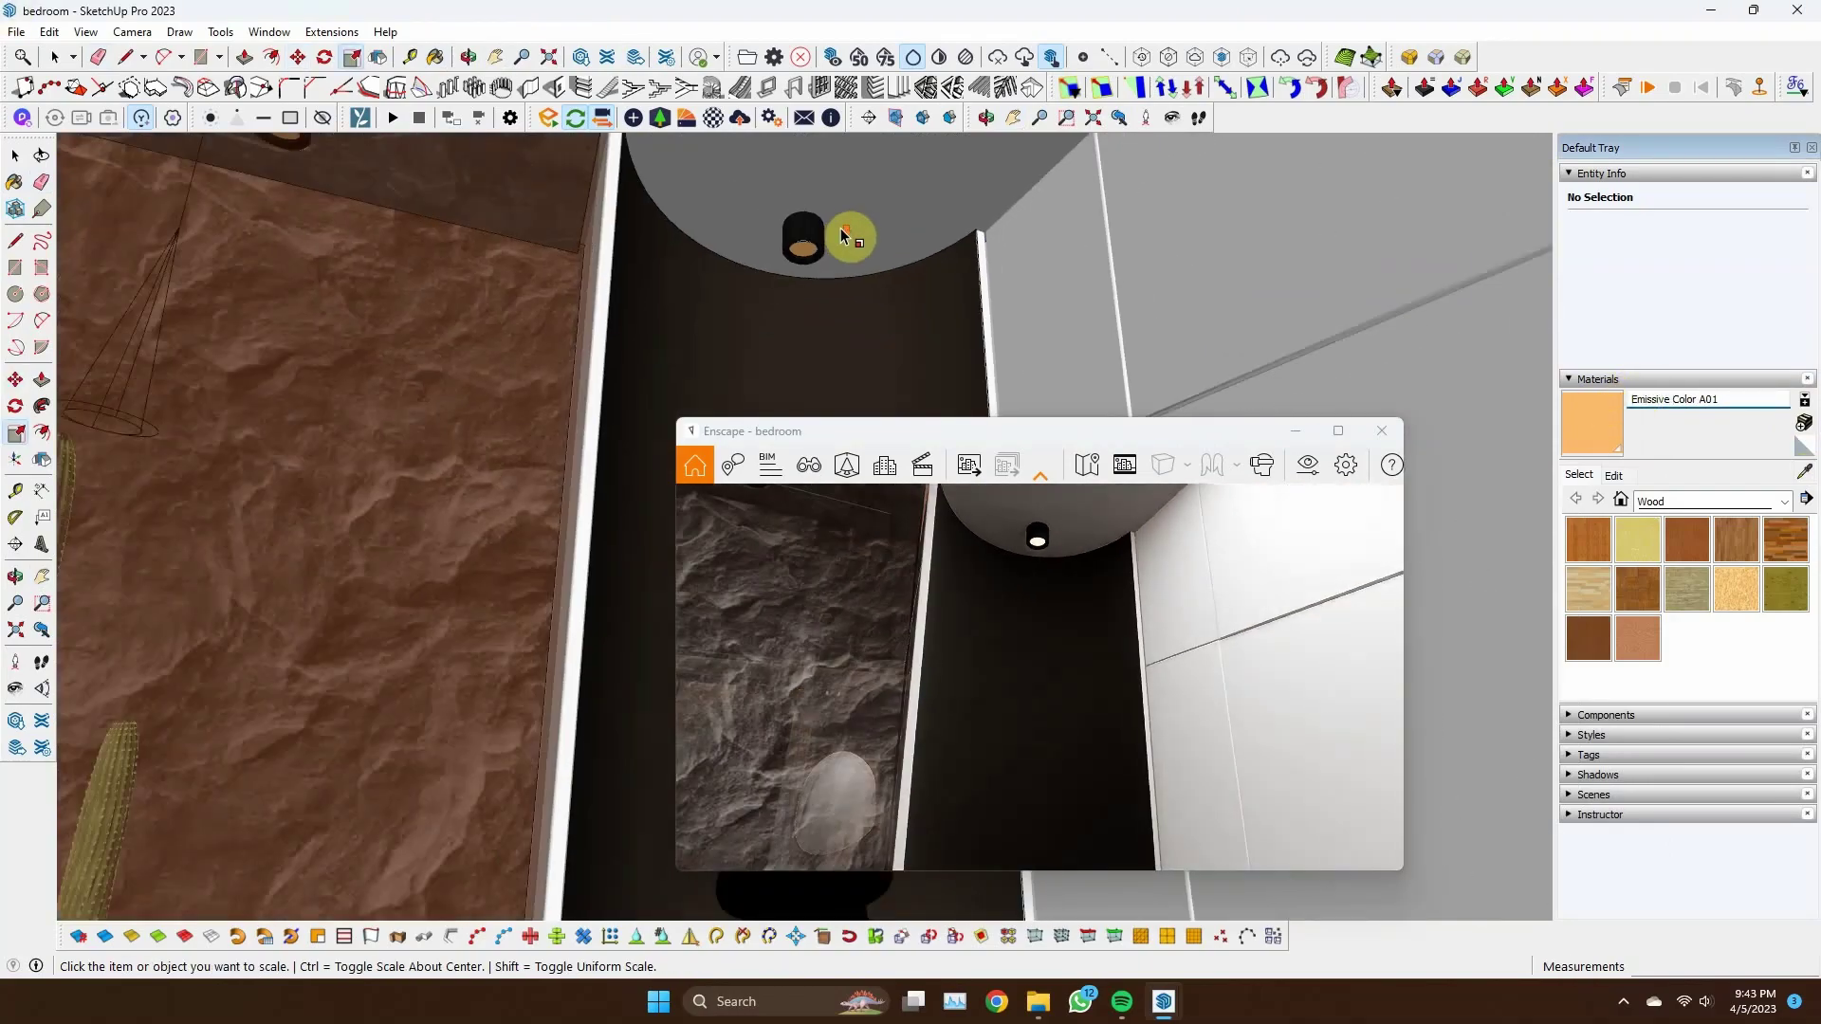
scroll(795, 277, "up", 2)
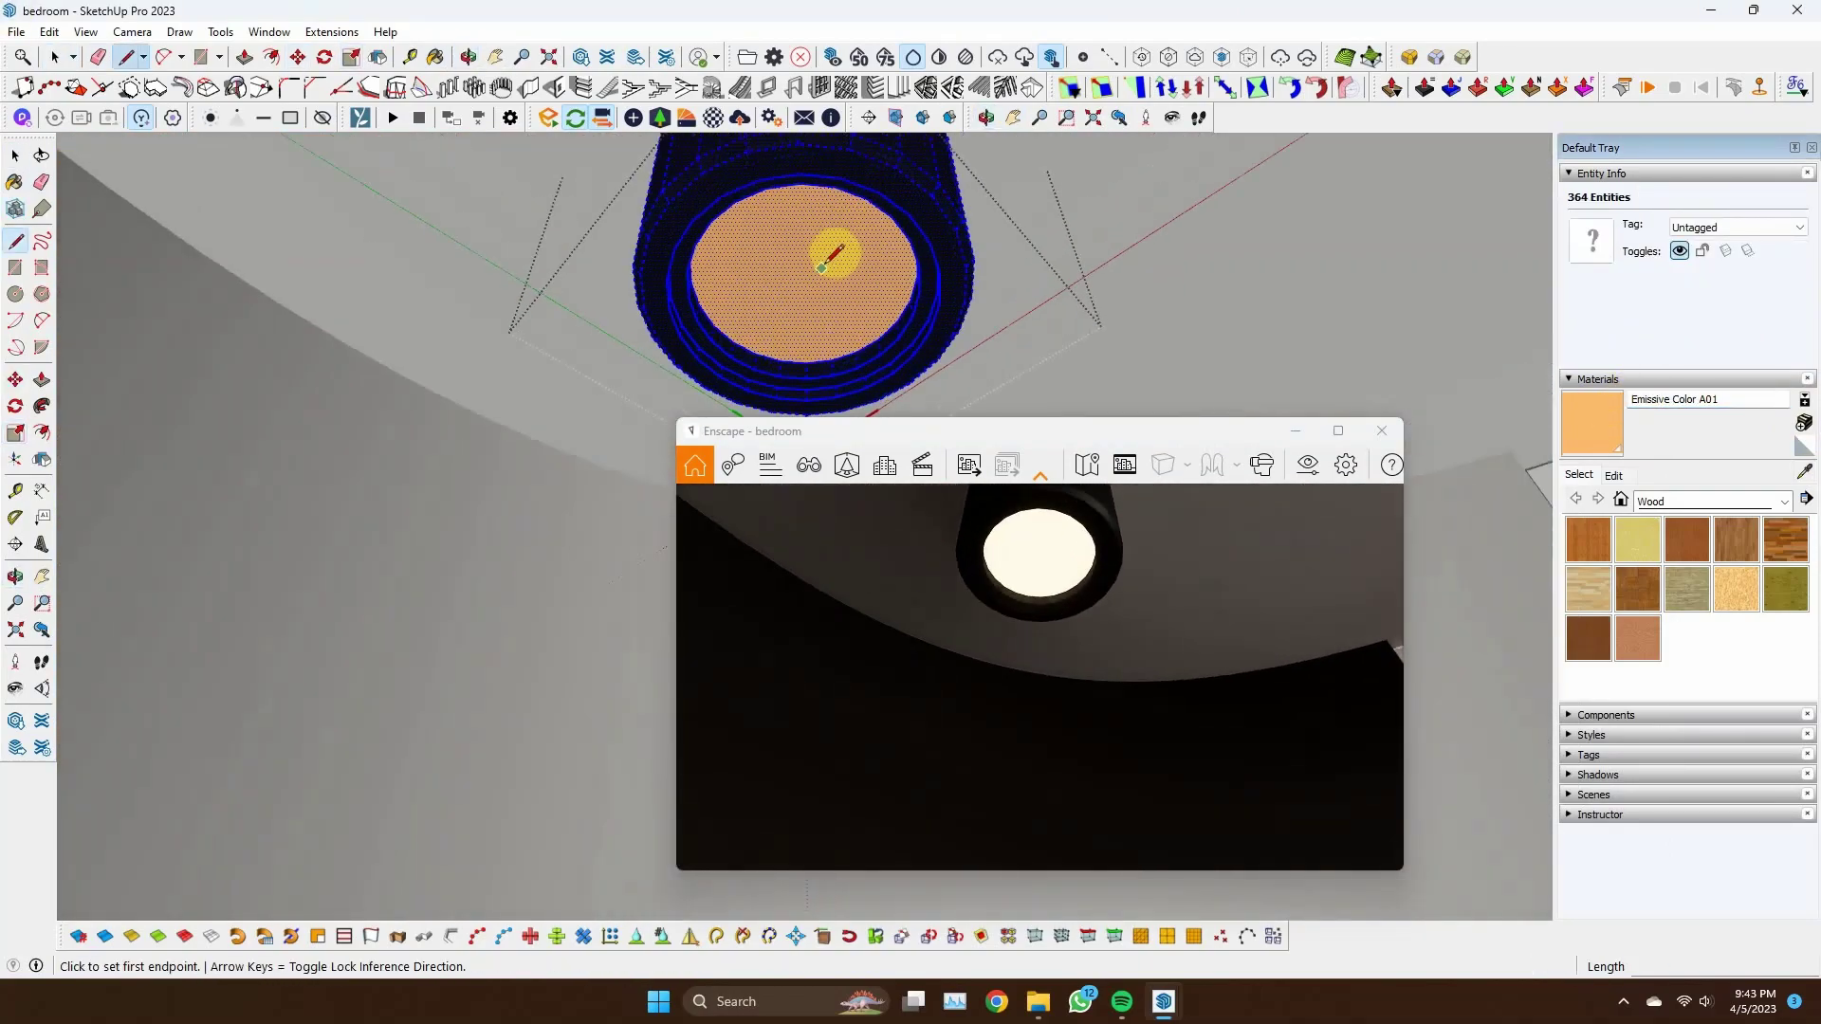
scroll(801, 275, "up", 2)
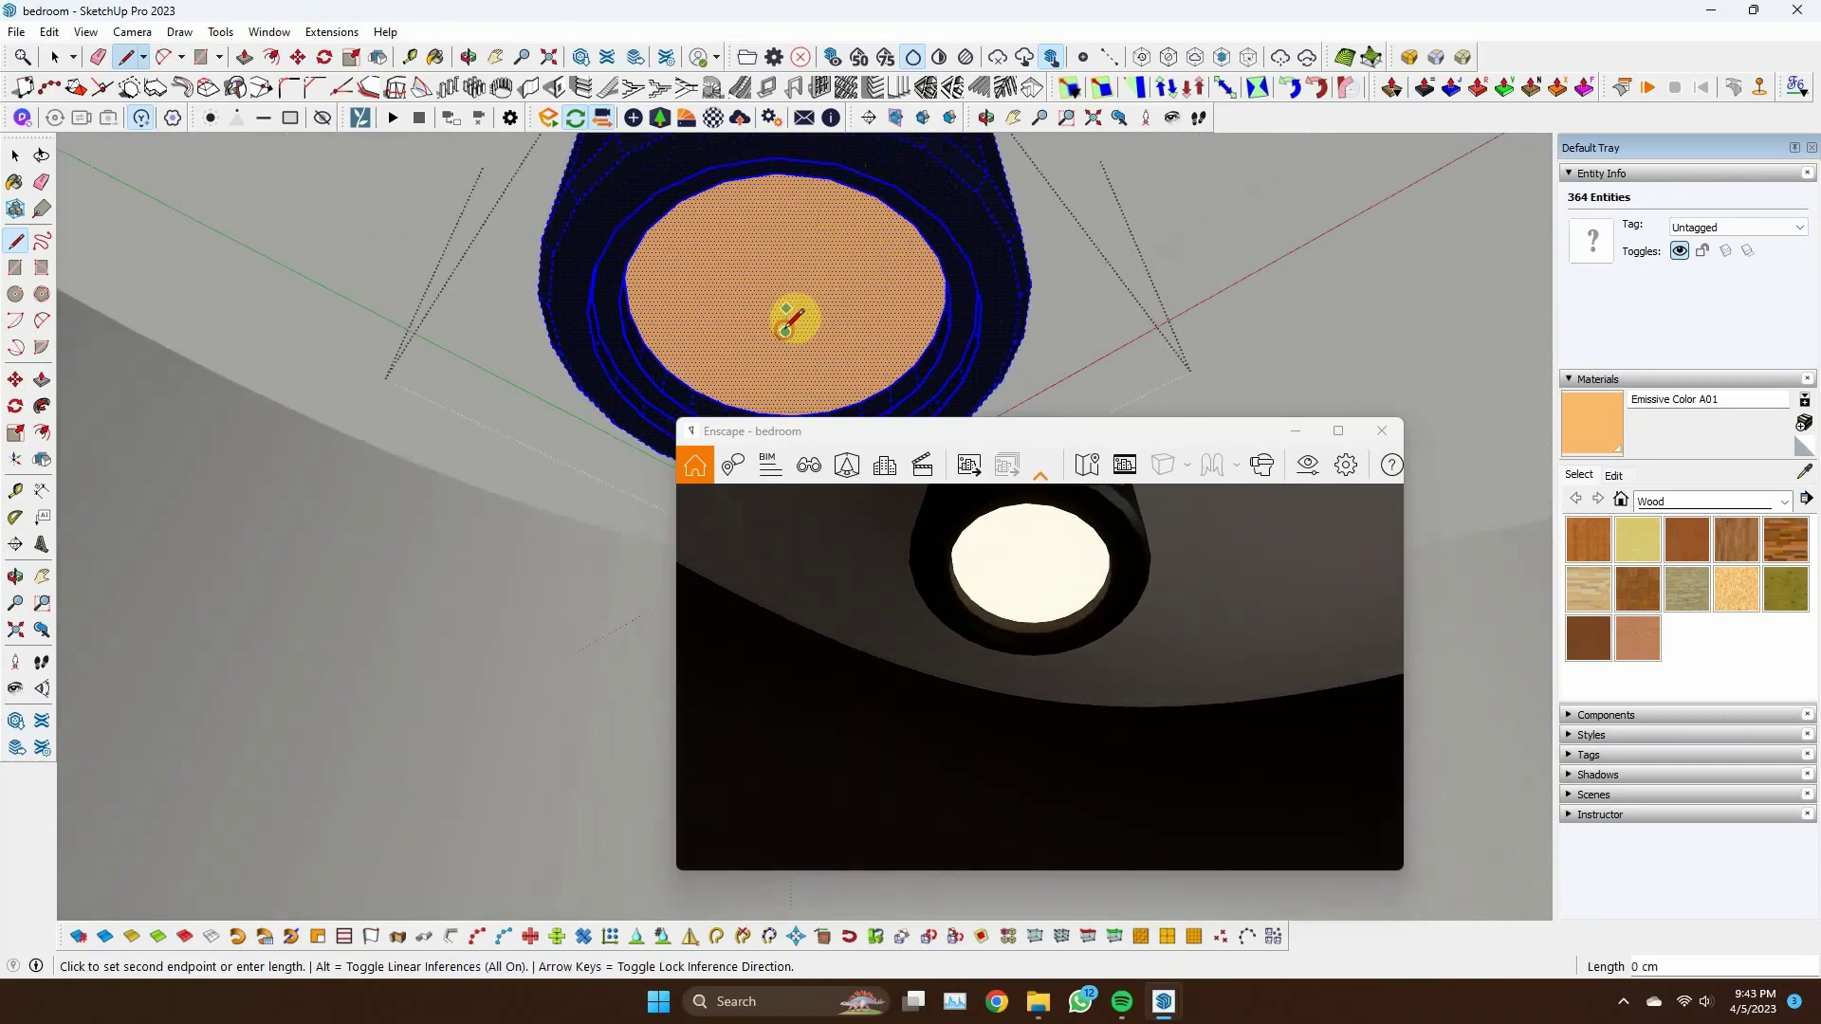
scroll(787, 322, "down", 5)
mouse_move(582, 618)
middle_mouse_down()
mouse_move(748, 342)
mouse_move(874, 251)
middle_mouse_up()
key("space")
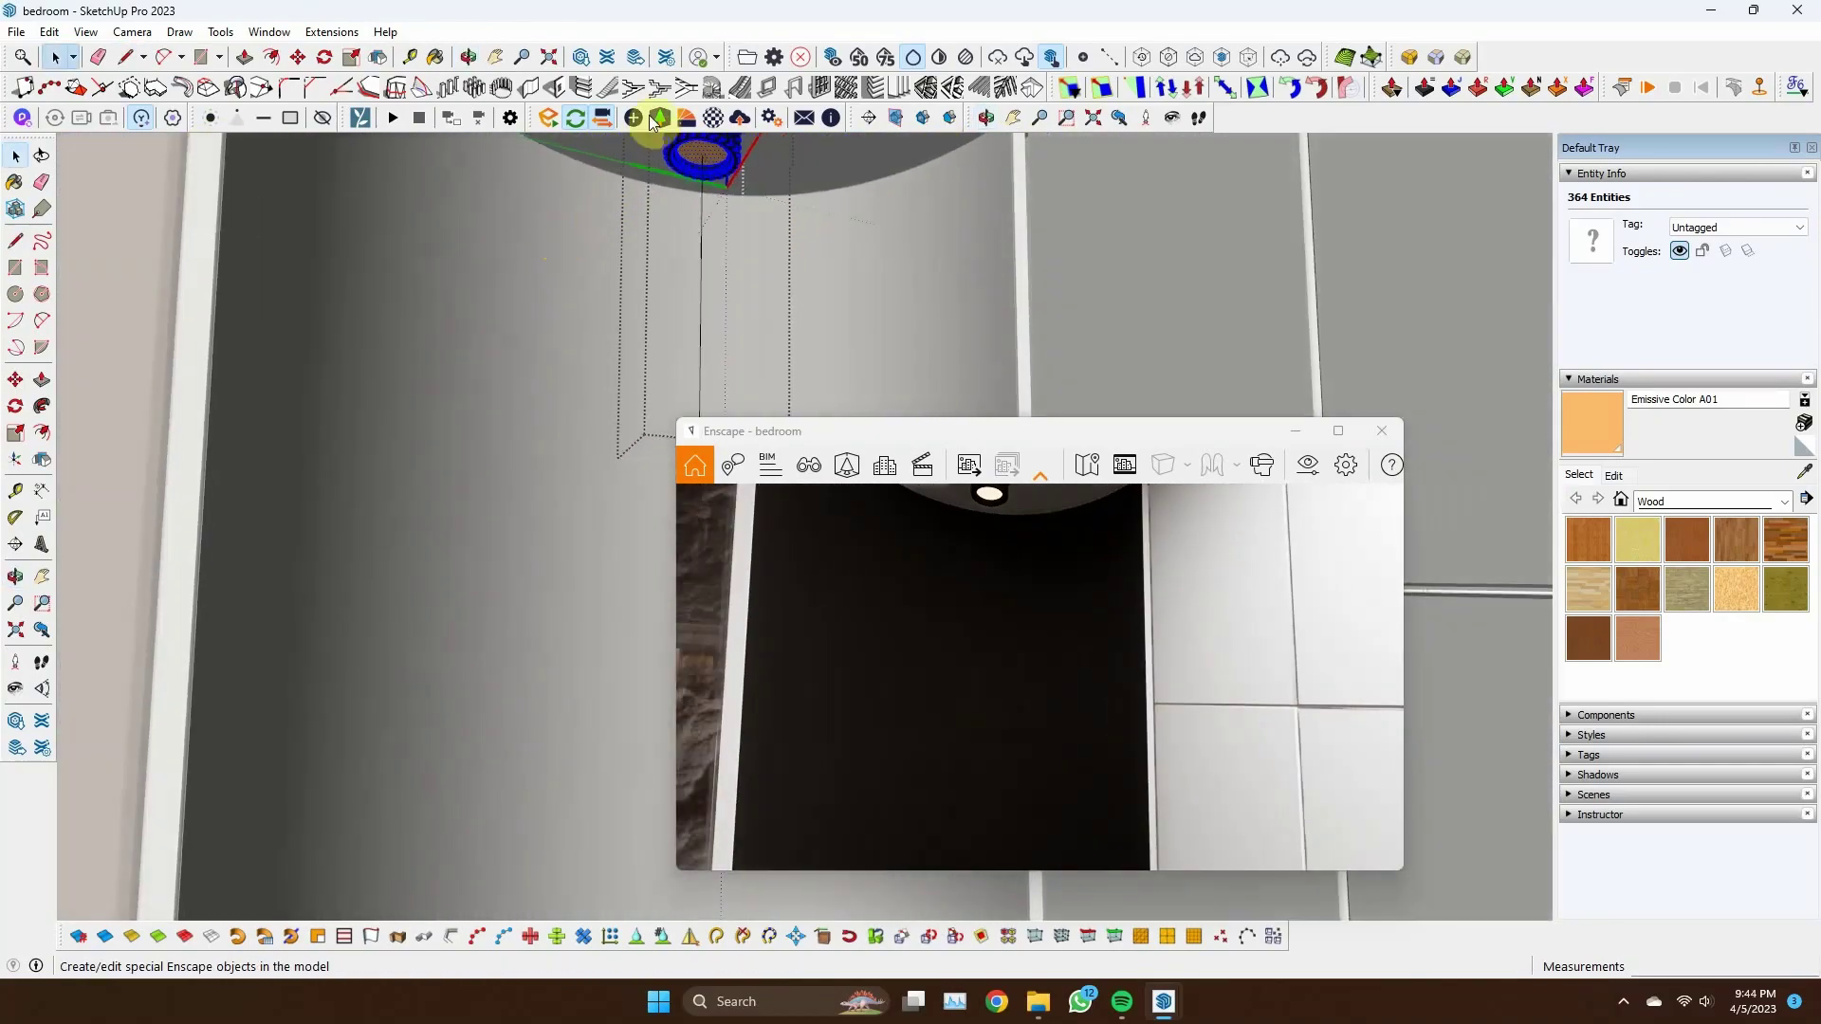
Add a spotlight under the downlight using the DefinedDiffuseSpot.ies profile
left_click(656, 118)
left_click(701, 377)
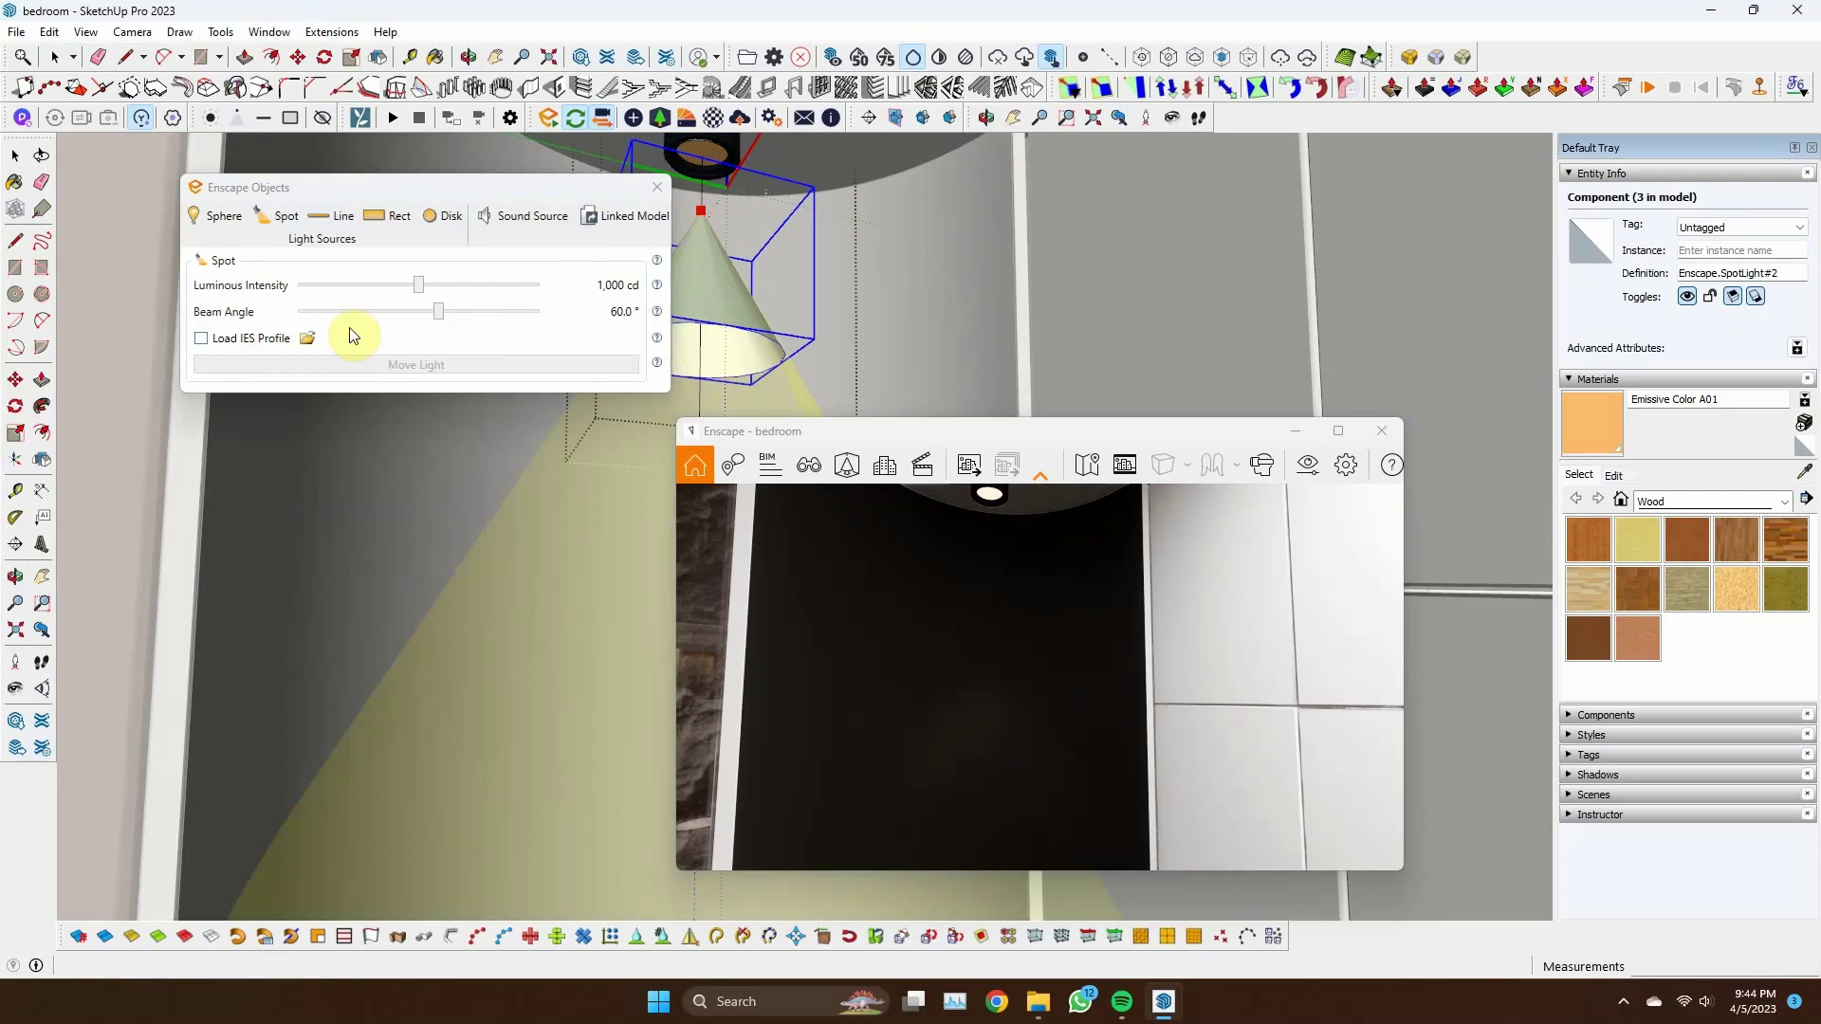
left_click(358, 335)
left_click(289, 370)
double_click(881, 466)
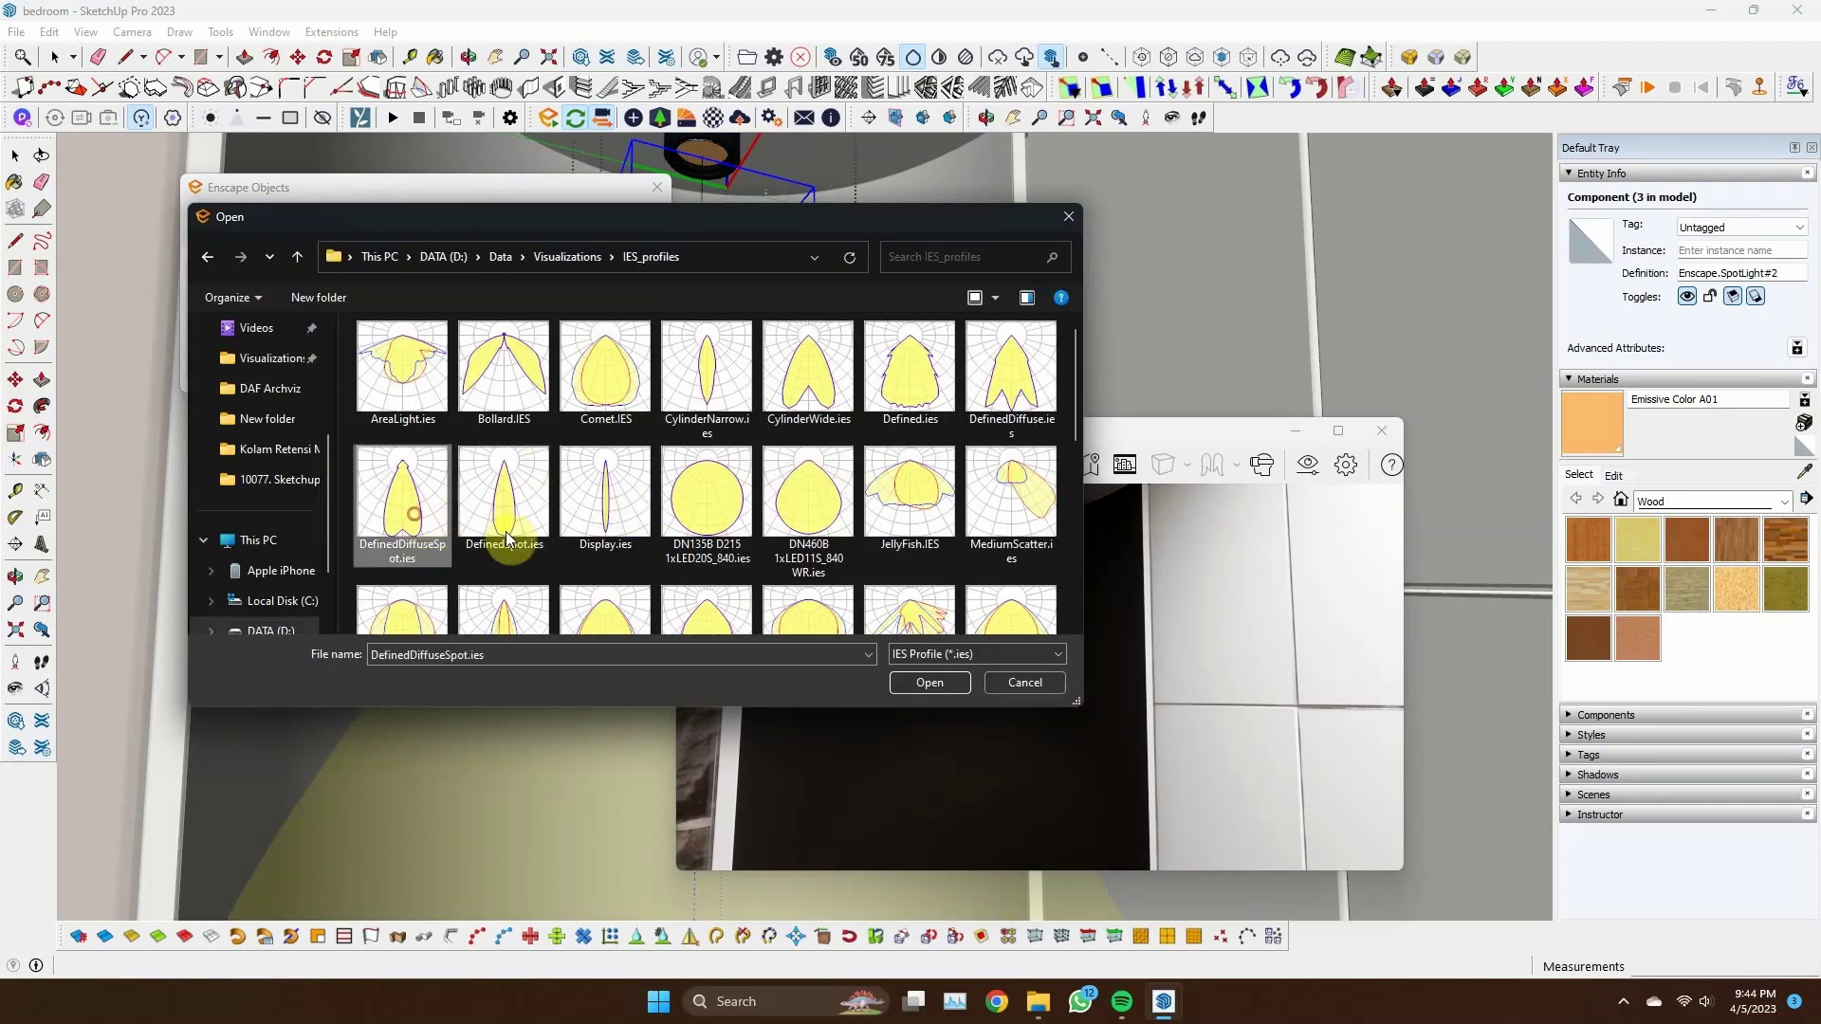
double_click(500, 524)
Raise the spotlight intensity to 25,853 cd and orbit to review the room
scroll(1057, 305, "down", 5)
left_click_drag(357, 288, 479, 288)
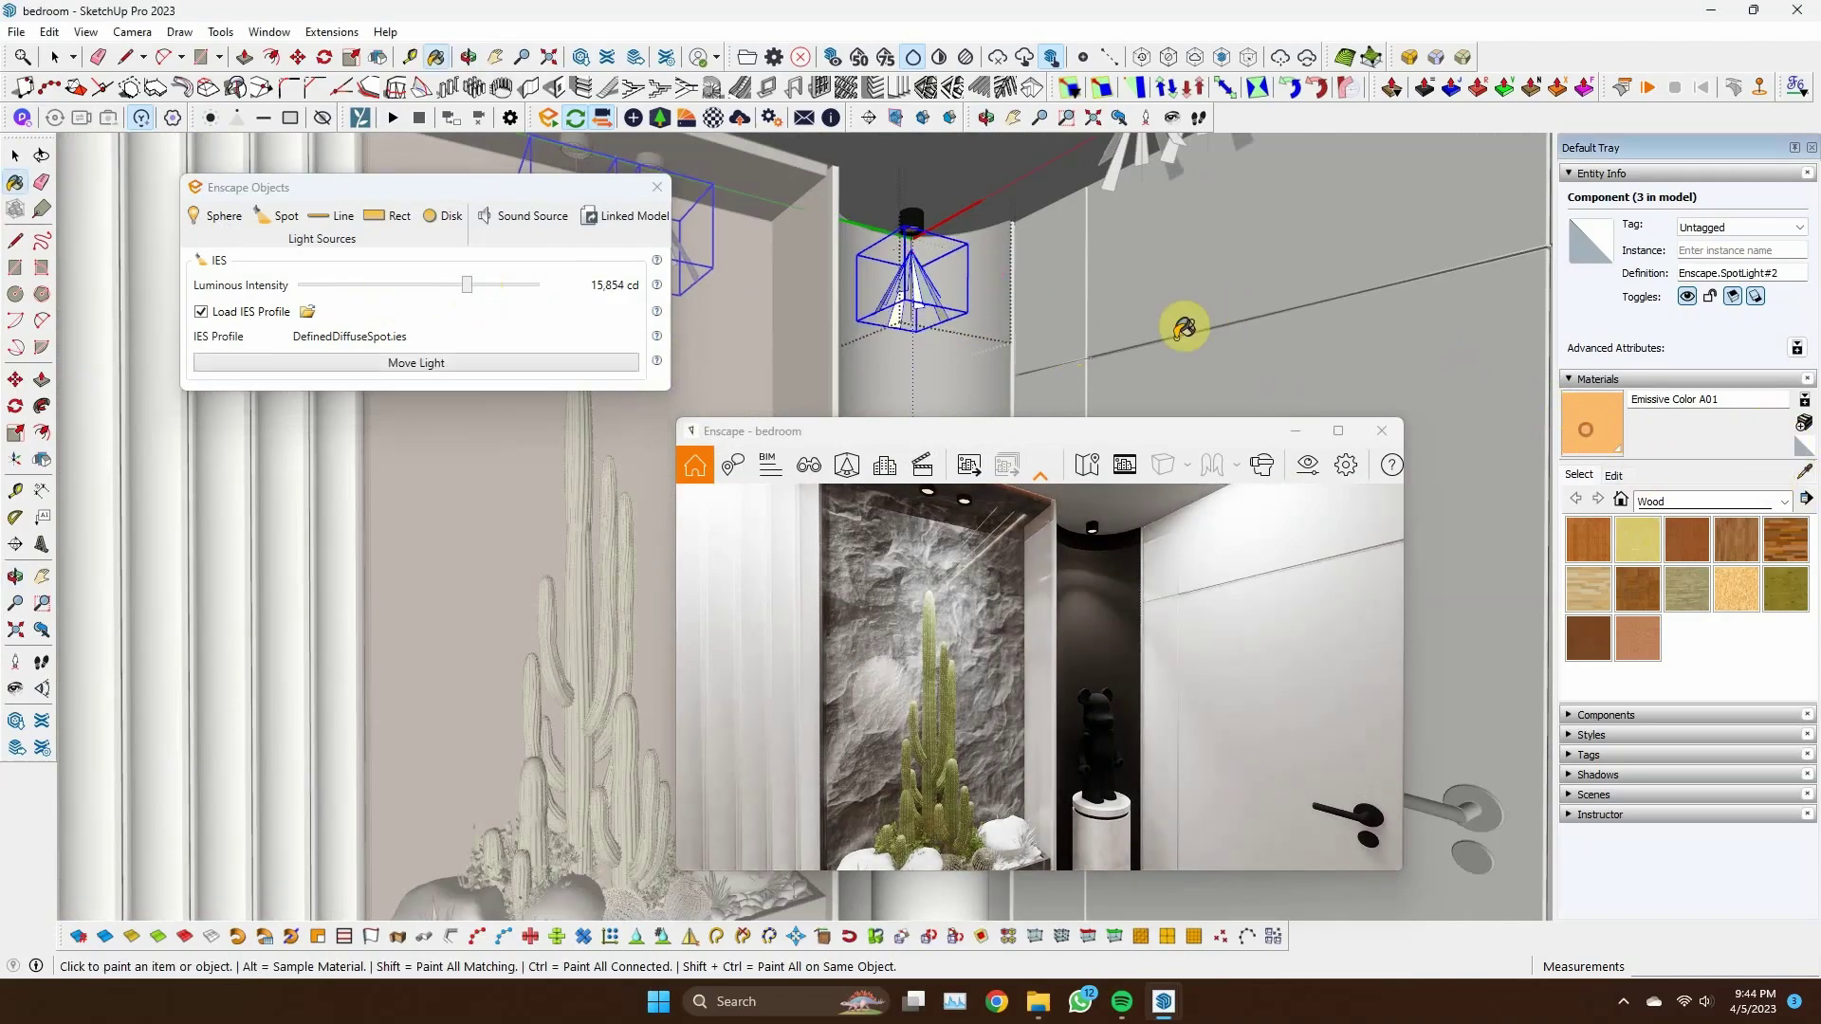
scroll(1183, 327, "up", 2)
left_click_drag(466, 284, 475, 284)
key("m")
scroll(866, 194, "up", 3)
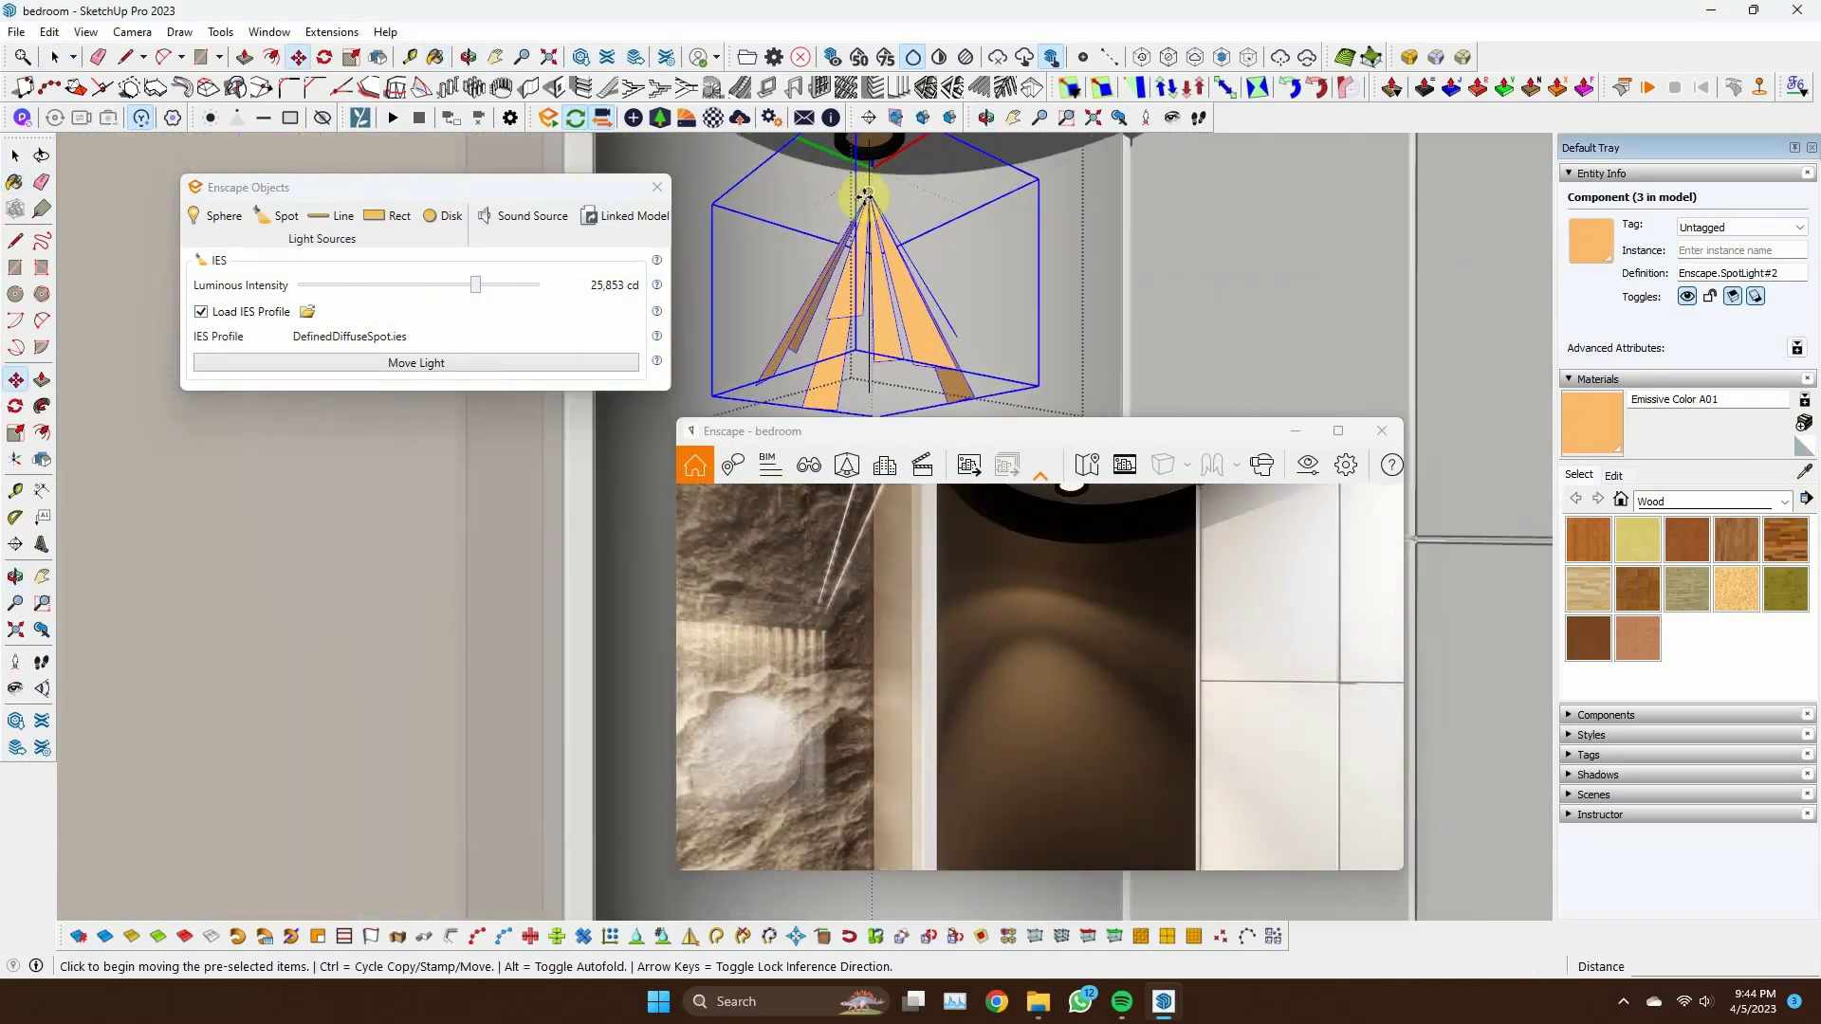
scroll(866, 194, "down", 3)
scroll(983, 228, "down", 3)
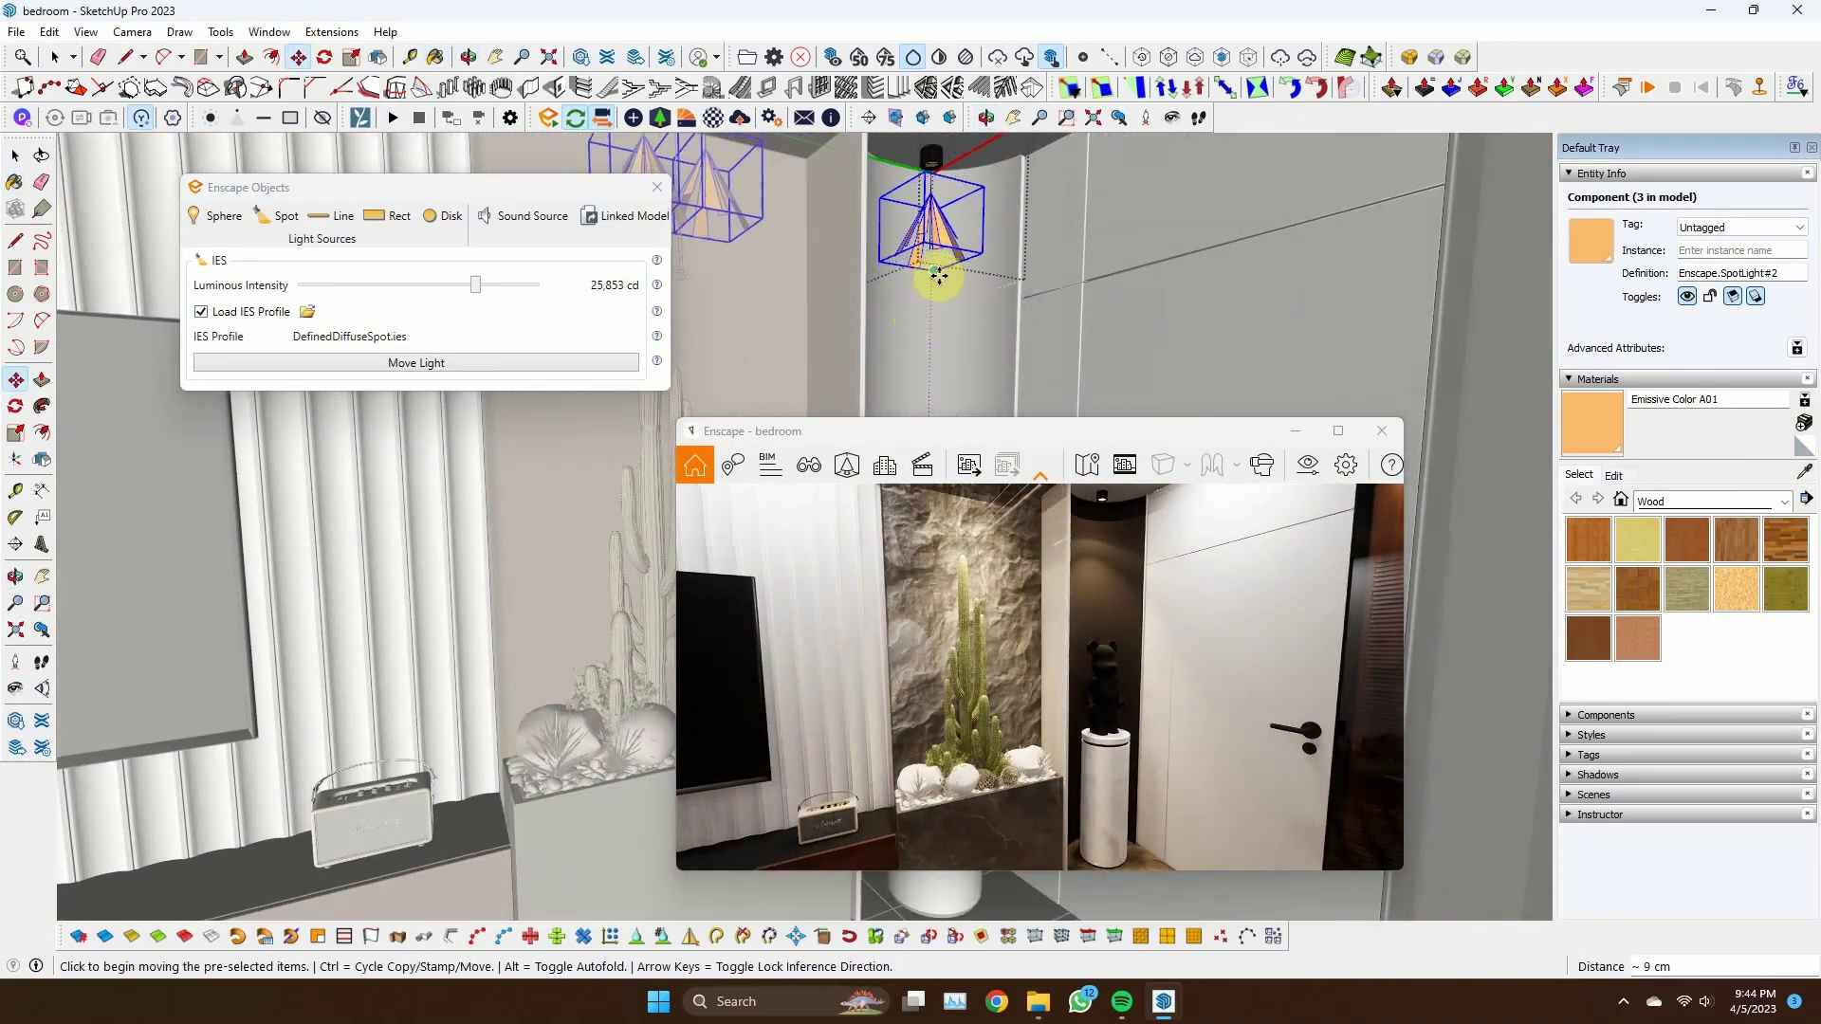
mouse_move(938, 275)
middle_mouse_down()
mouse_move(988, 277)
mouse_move(843, 293)
mouse_move(1057, 273)
mouse_move(935, 268)
mouse_move(878, 304)
mouse_move(841, 293)
mouse_move(1280, 264)
middle_mouse_up()
Show the Enscape render full-screen and nudge Exposure up to 53% in Visual Settings
left_click(935, 268)
left_click(1346, 465)
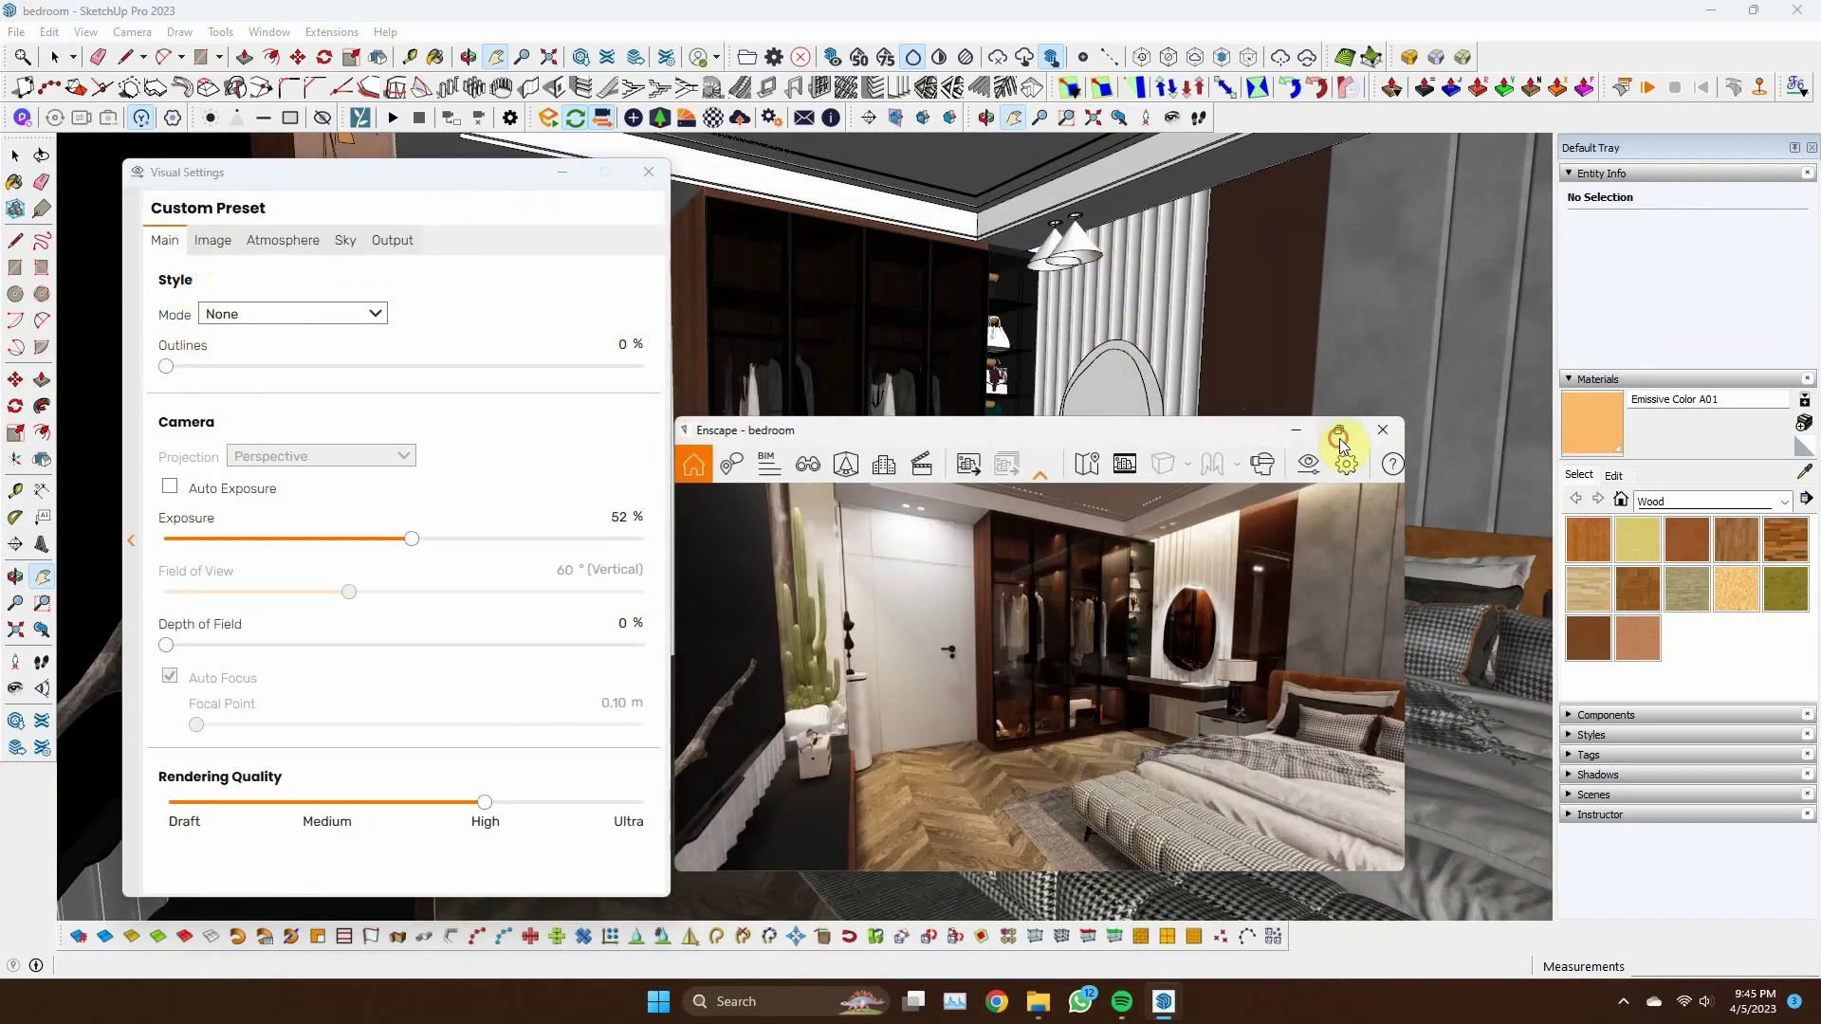
left_click(1339, 437)
left_click(218, 244)
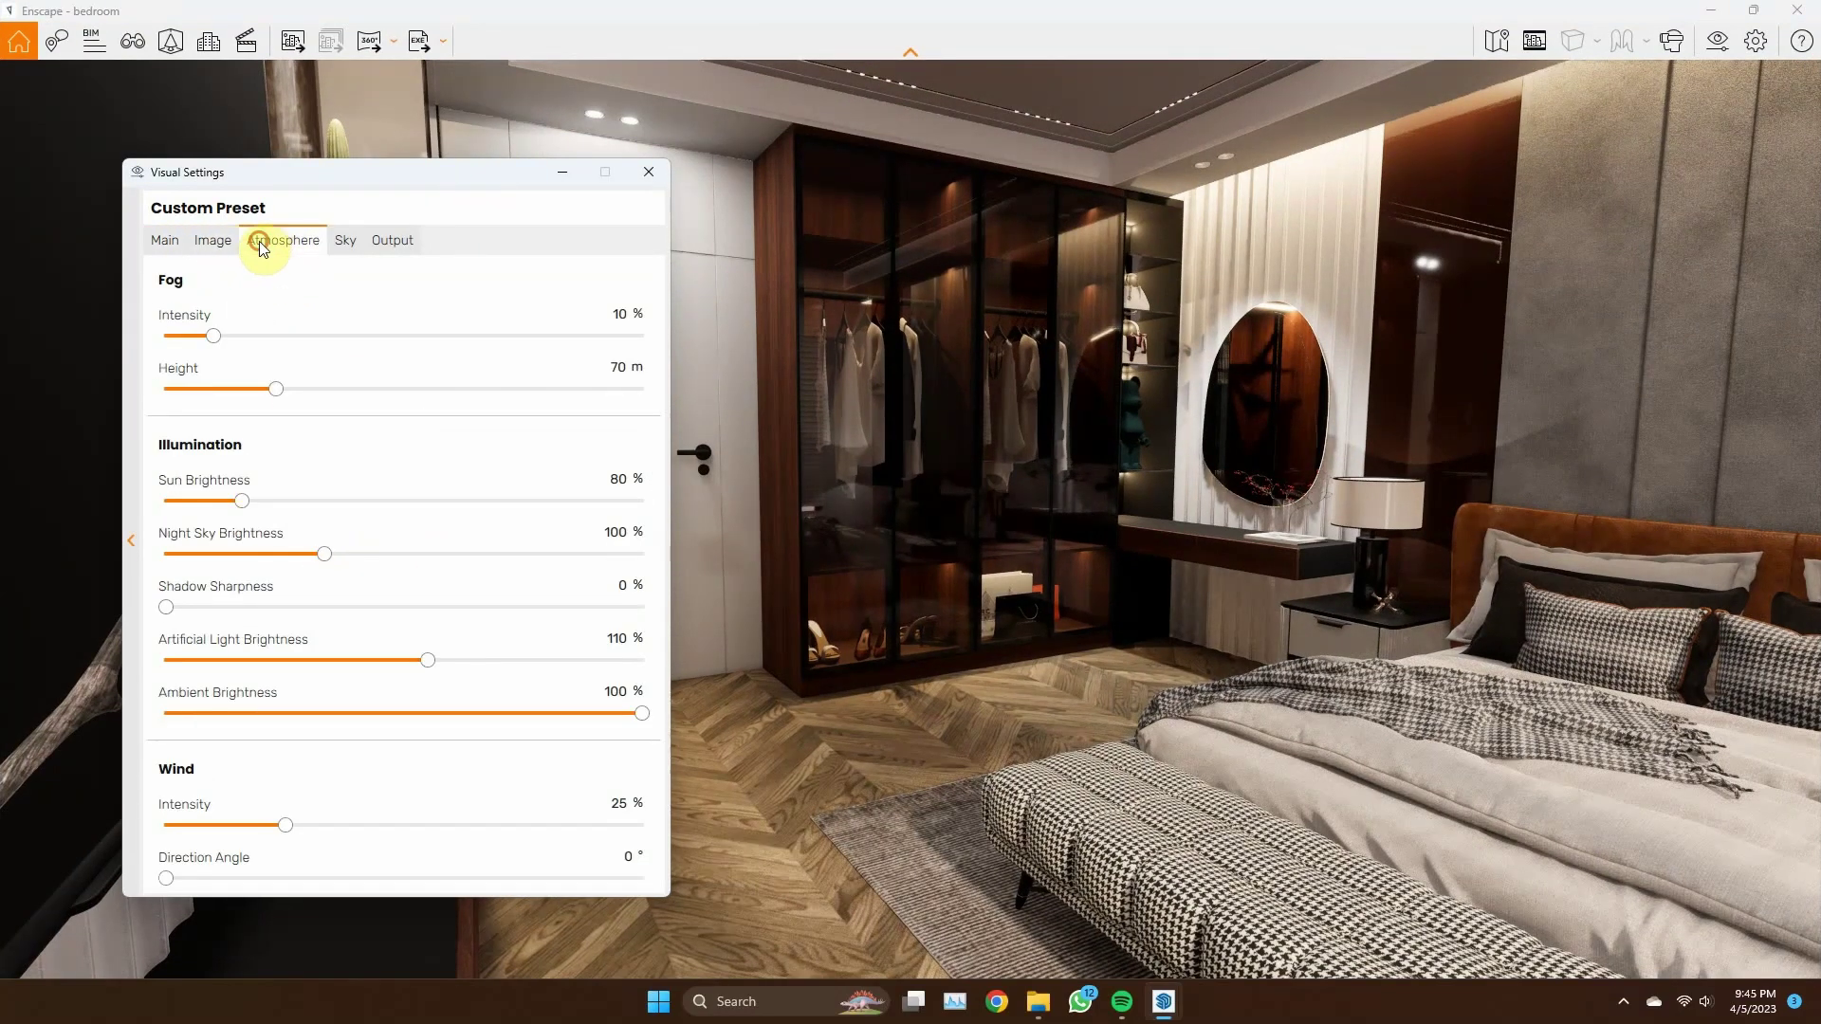
left_click(420, 536)
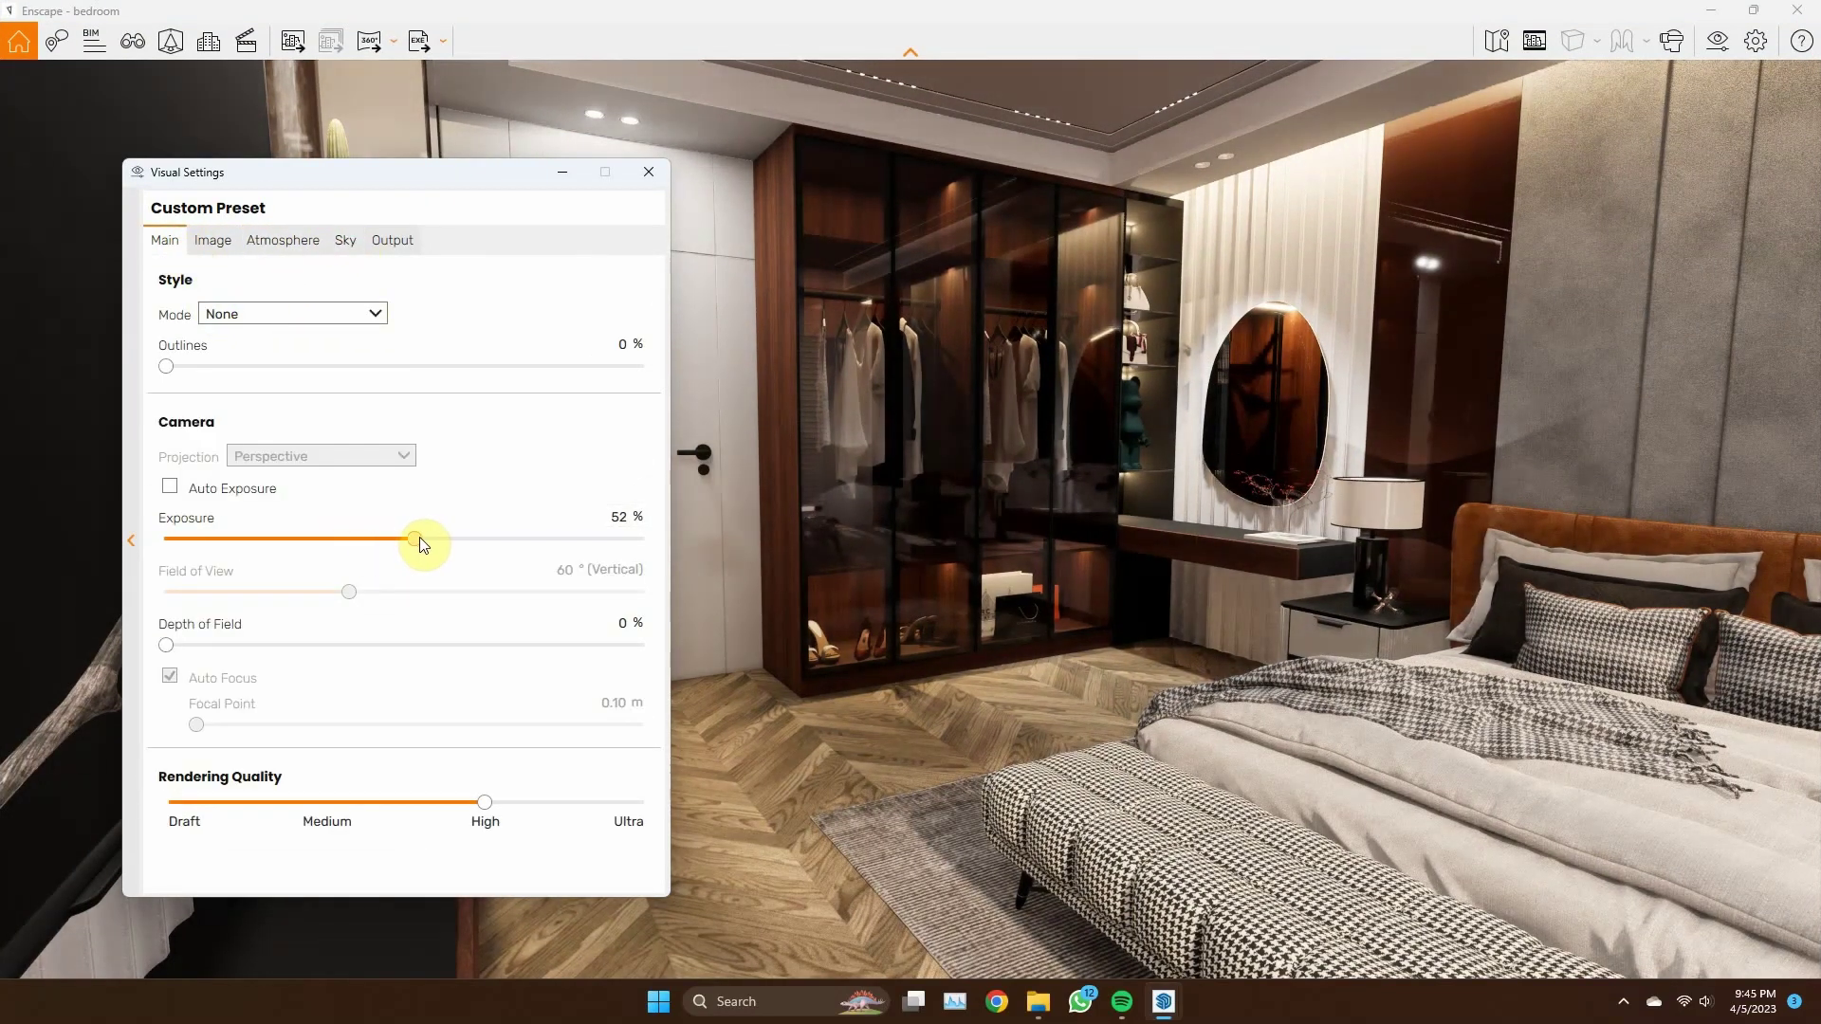
left_click(648, 172)
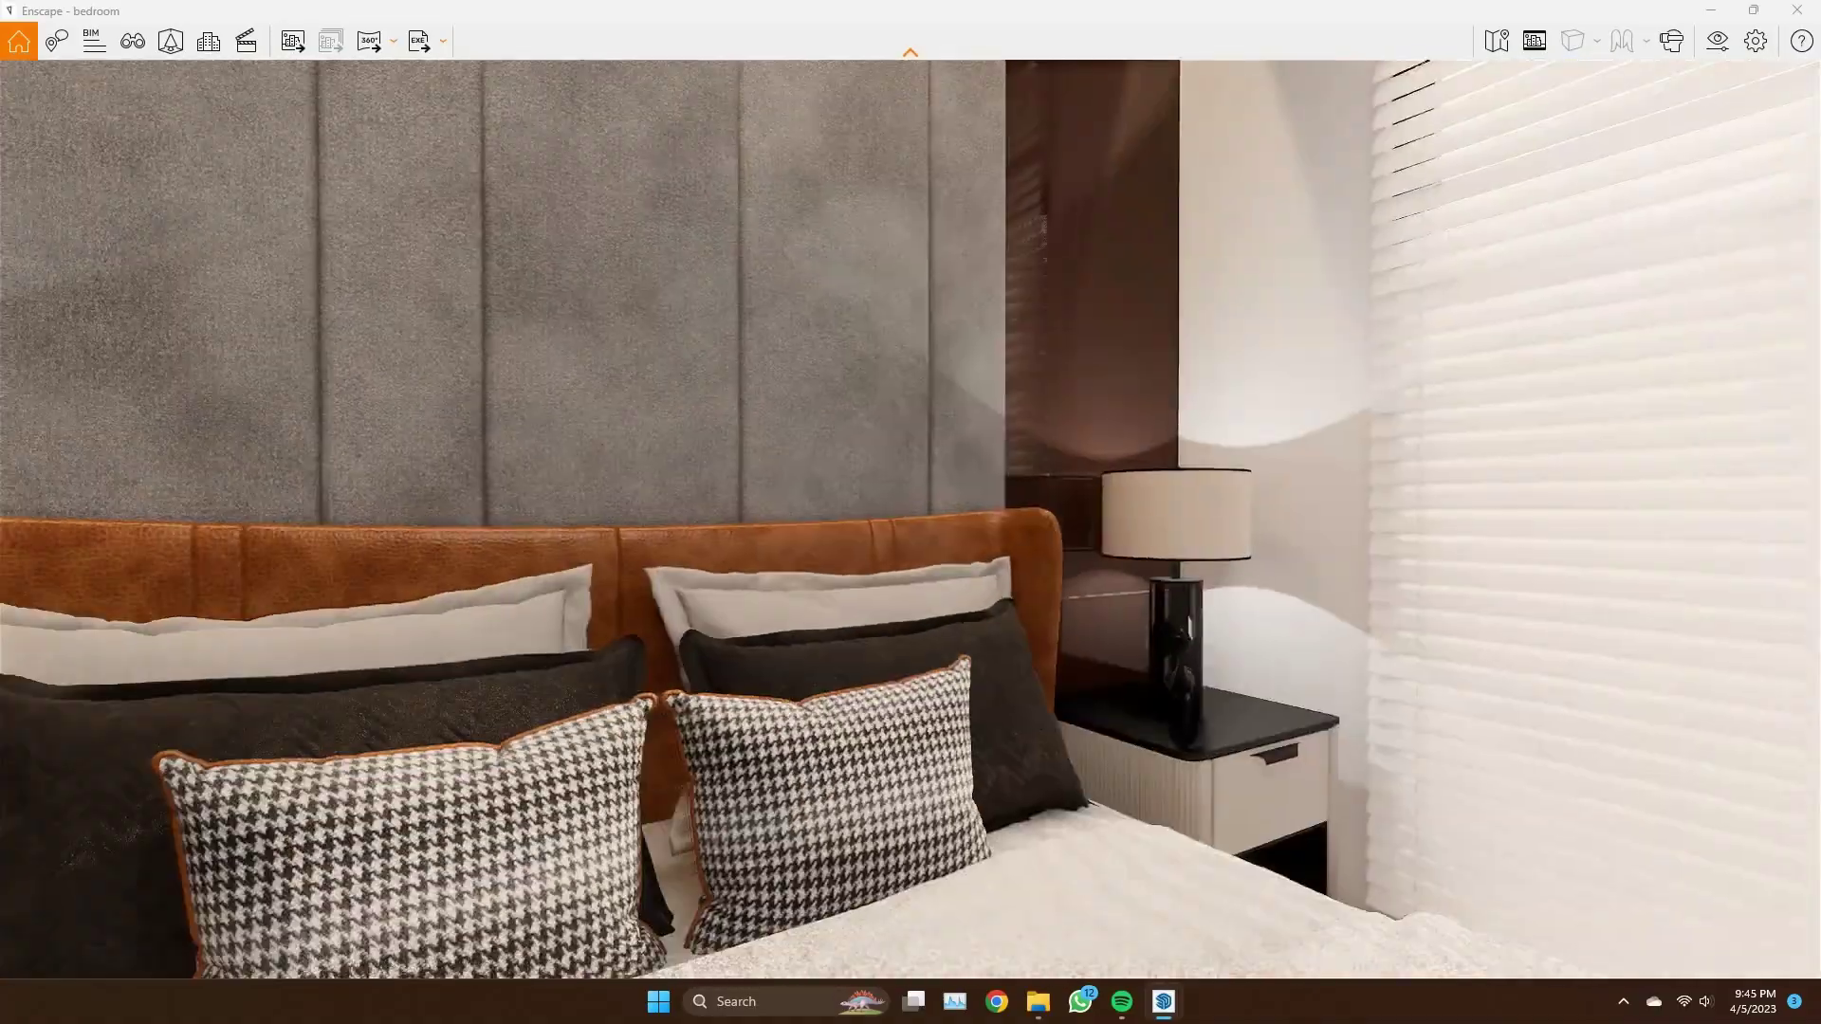
Restore the Enscape render window from full screen and dock it narrower on the right
key("super+Down")
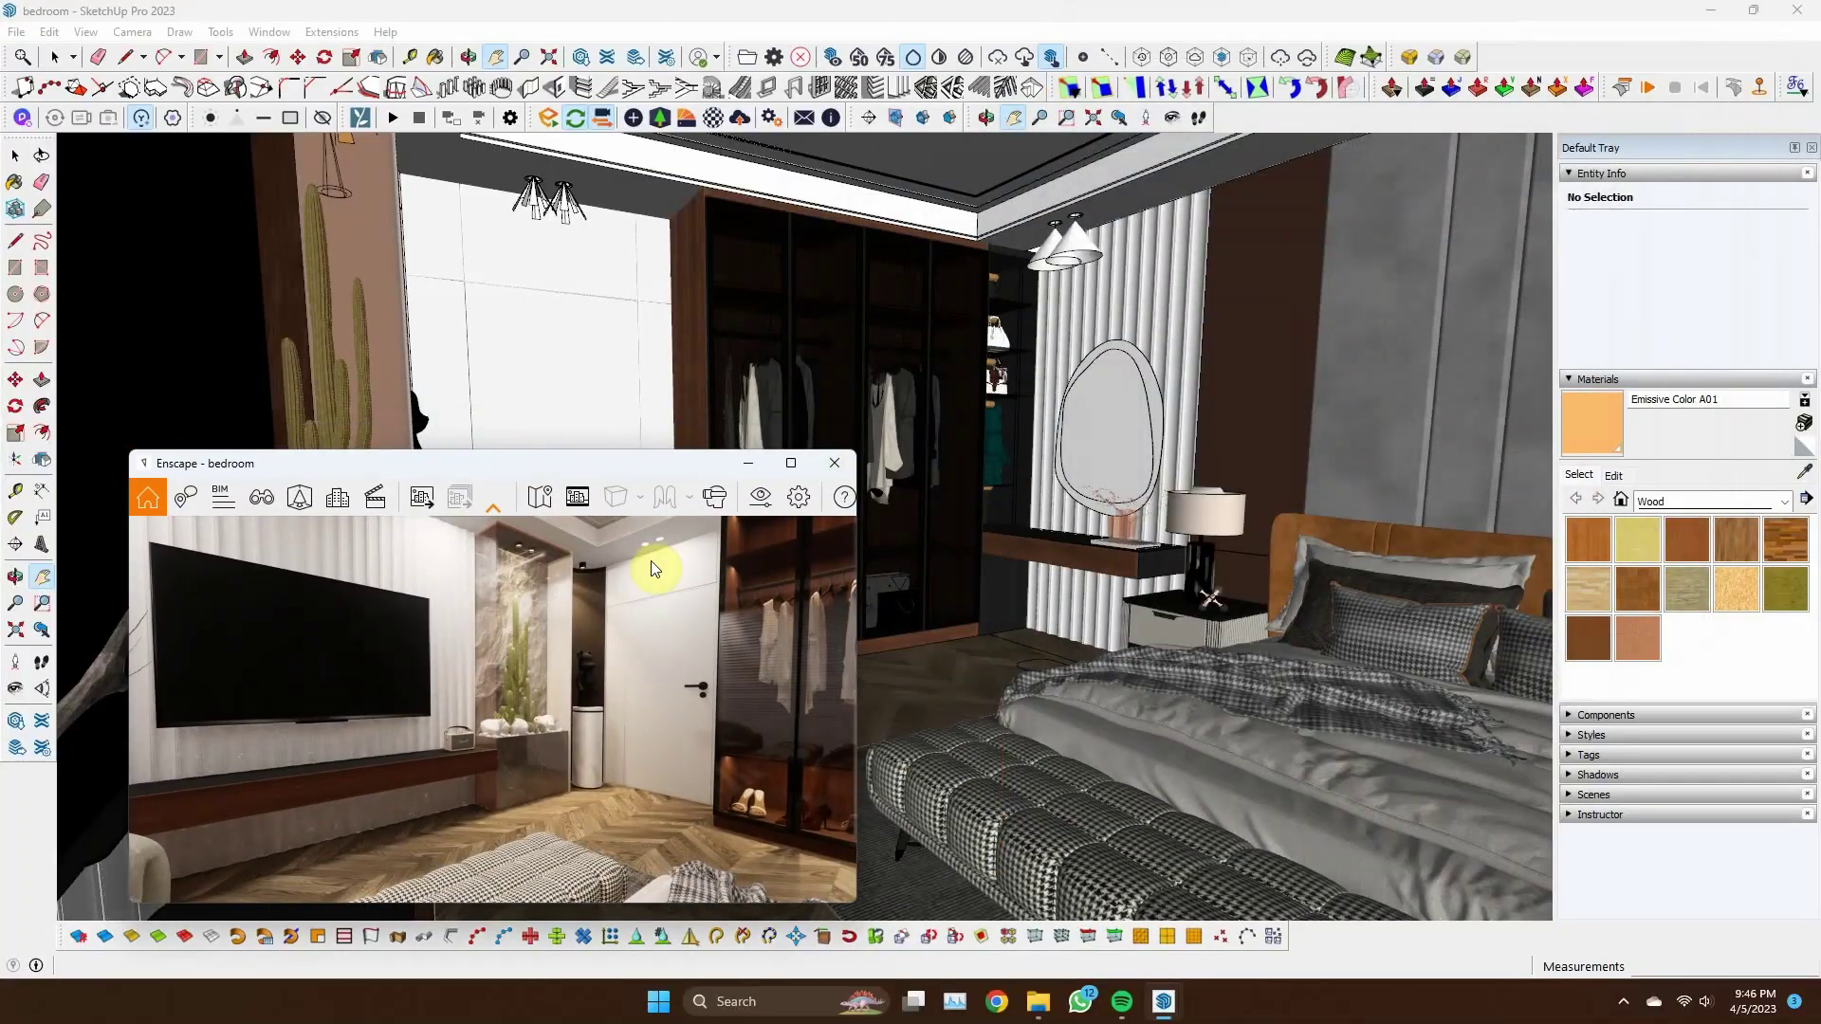
left_click_drag(427, 465, 1063, 284)
left_click_drag(763, 394, 1207, 394)
scroll(813, 578, "up", 5)
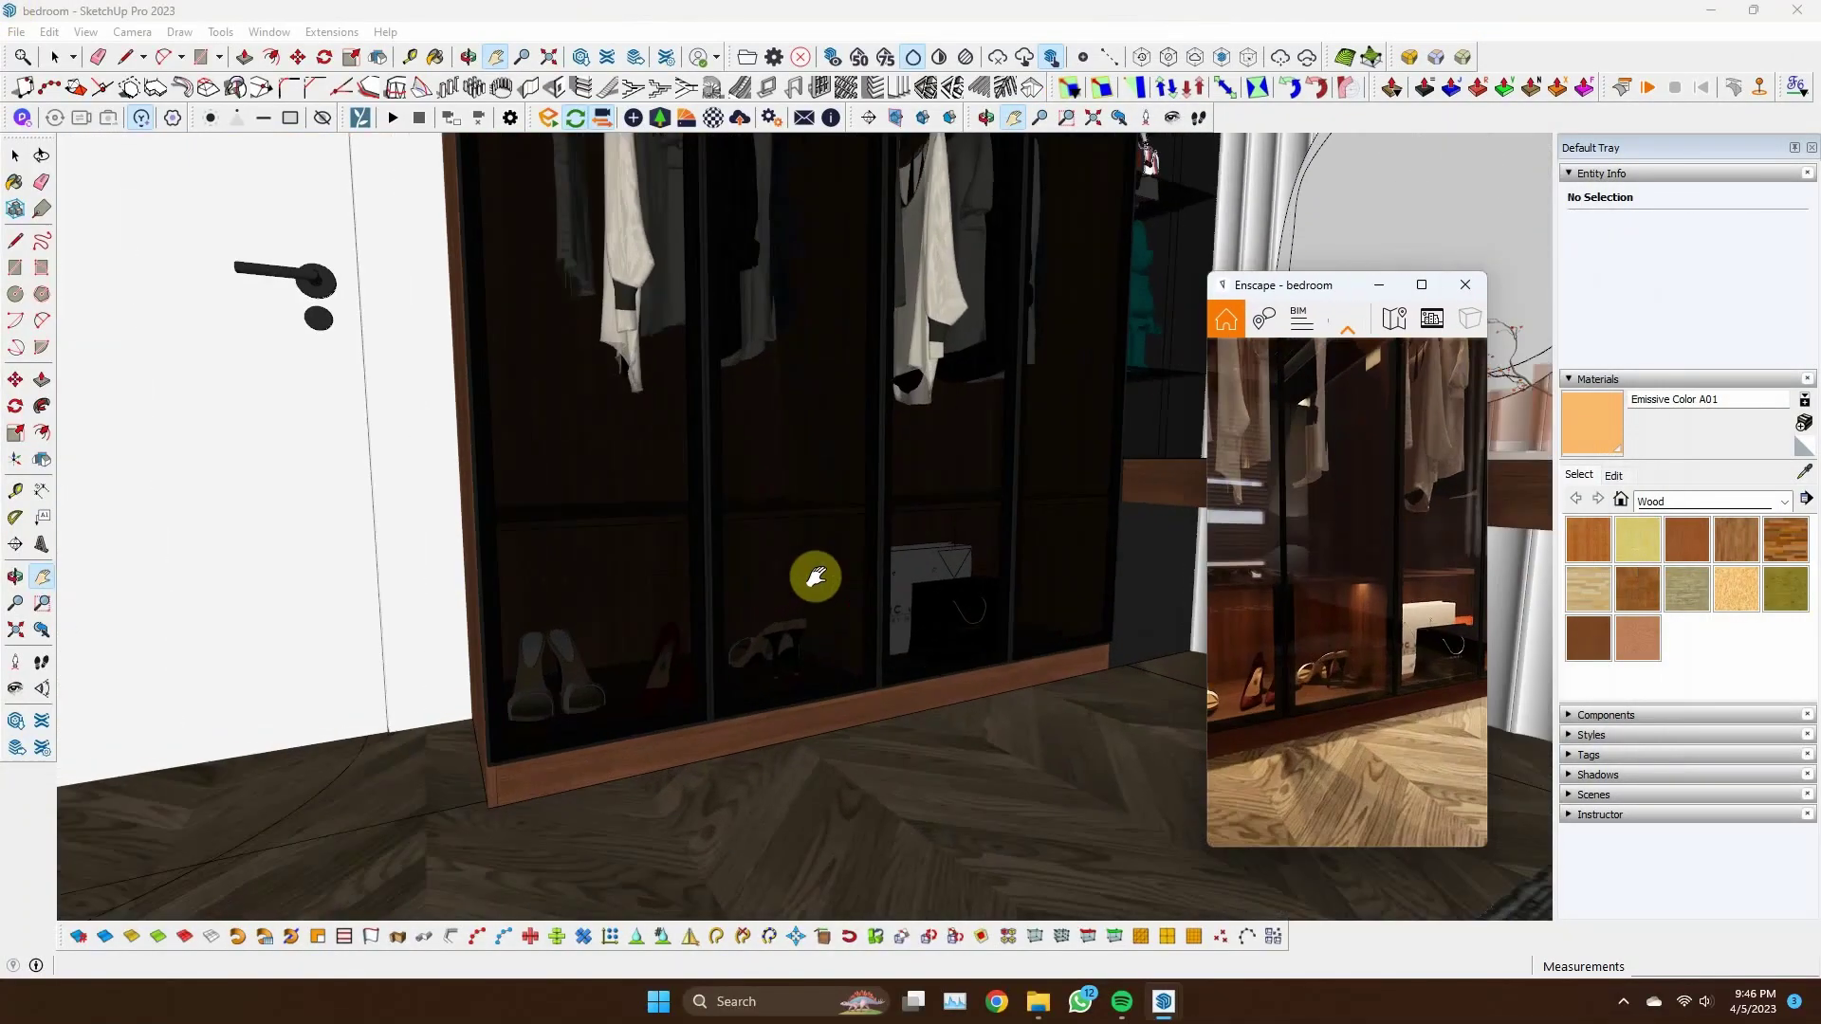
middle_click_drag(813, 578, 638, 622, "shift")
scroll(888, 573, "up", 3)
scroll(888, 573, "down", 5)
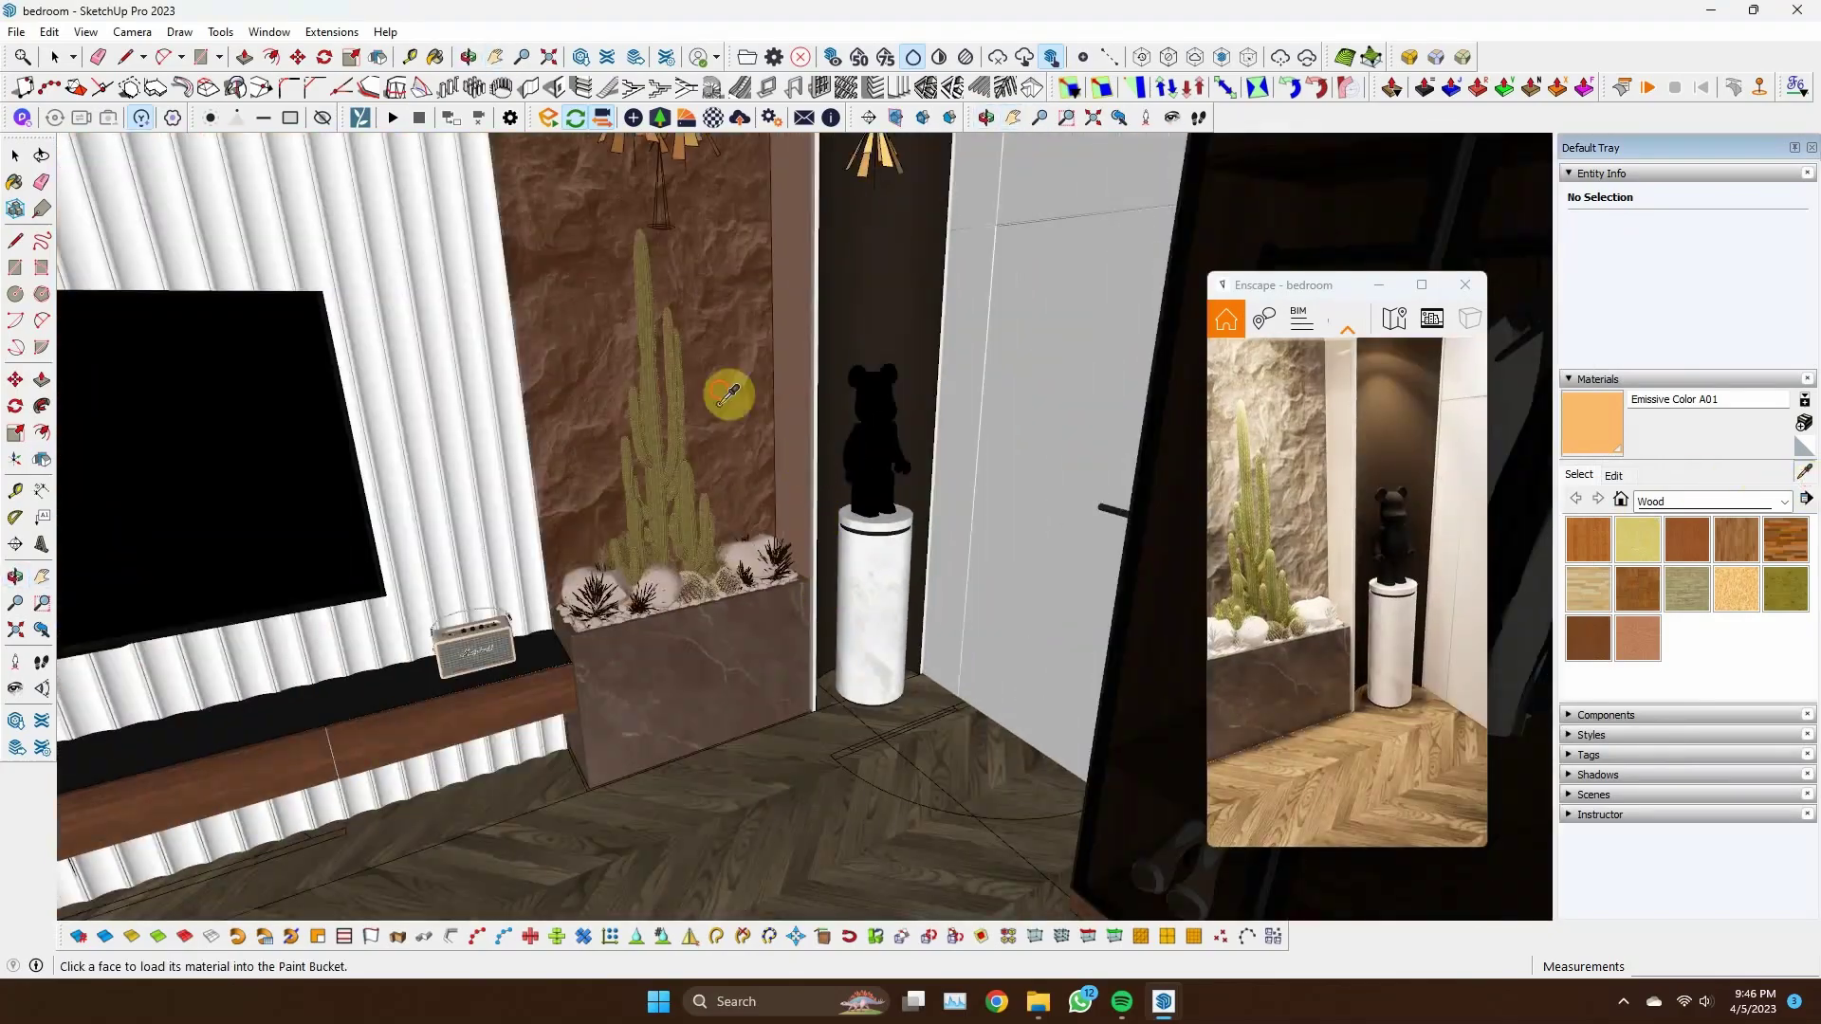
Load the 01 kinh trà glass material and its tint colour in the Enscape Material Editor
left_click(716, 119)
scroll(890, 249, "up", 2)
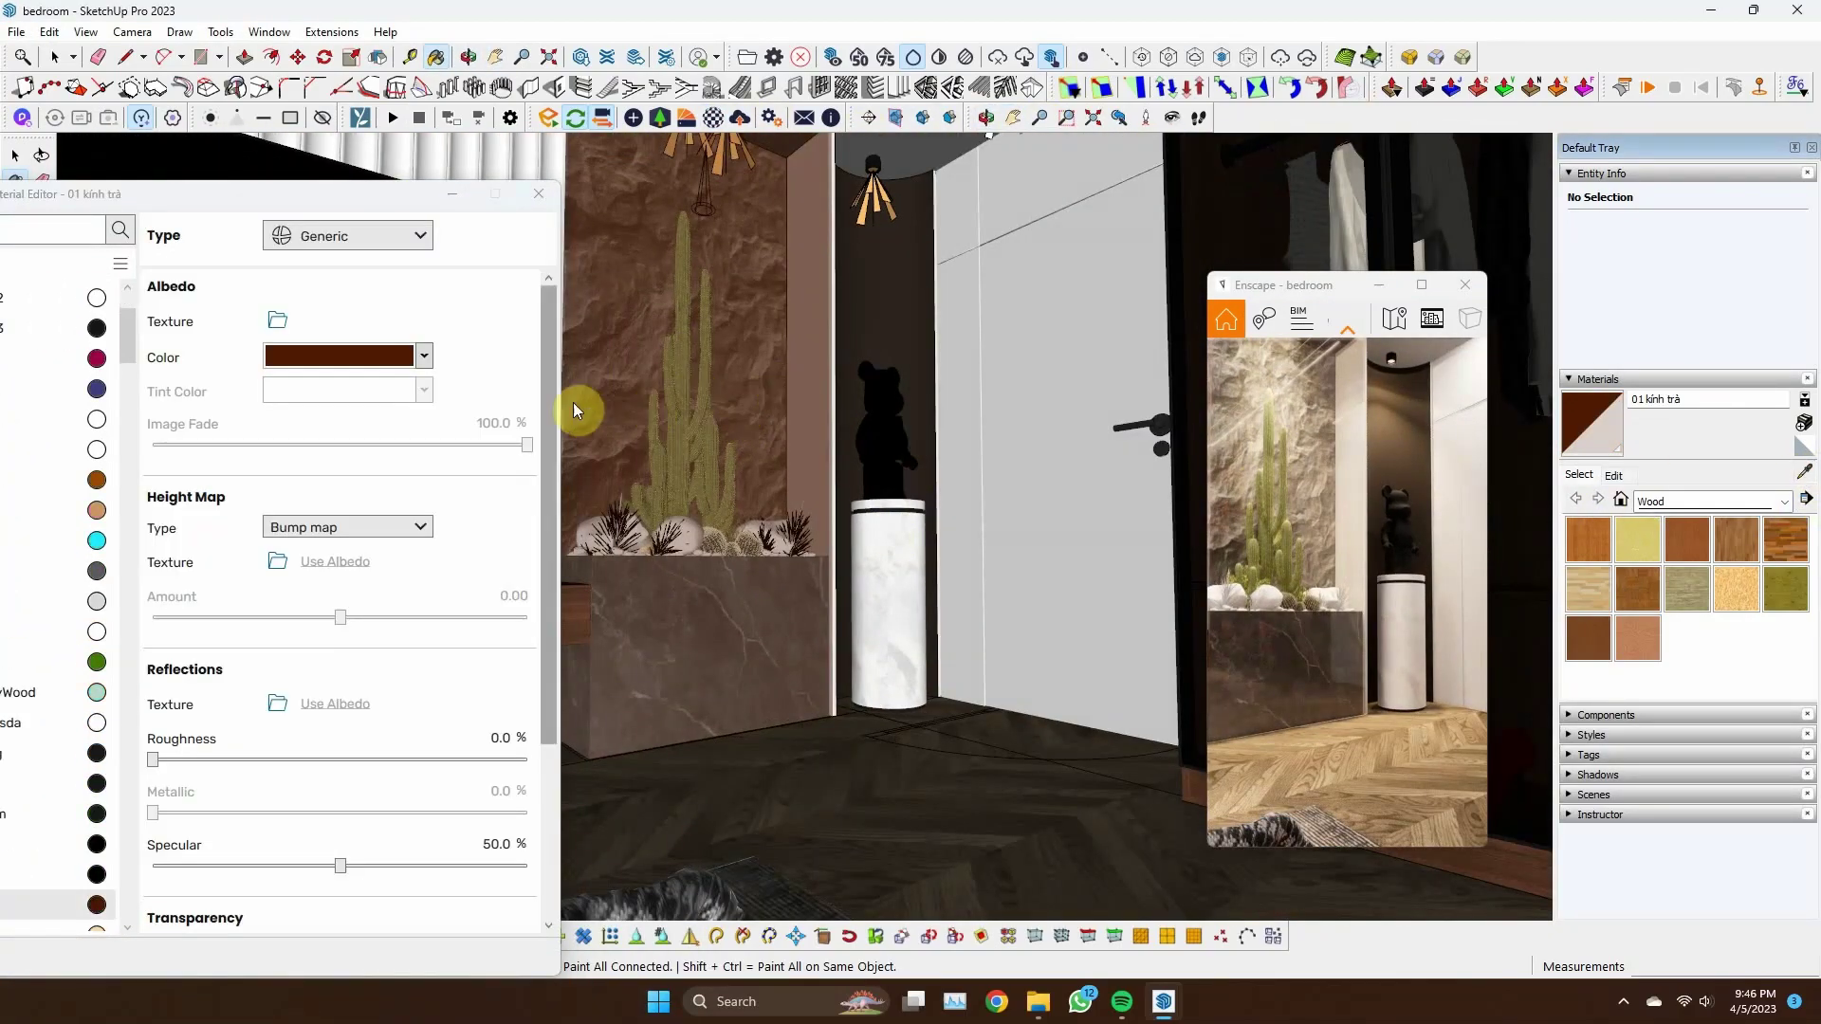
scroll(342, 664, "down", 3)
left_click(423, 906)
left_click(372, 383)
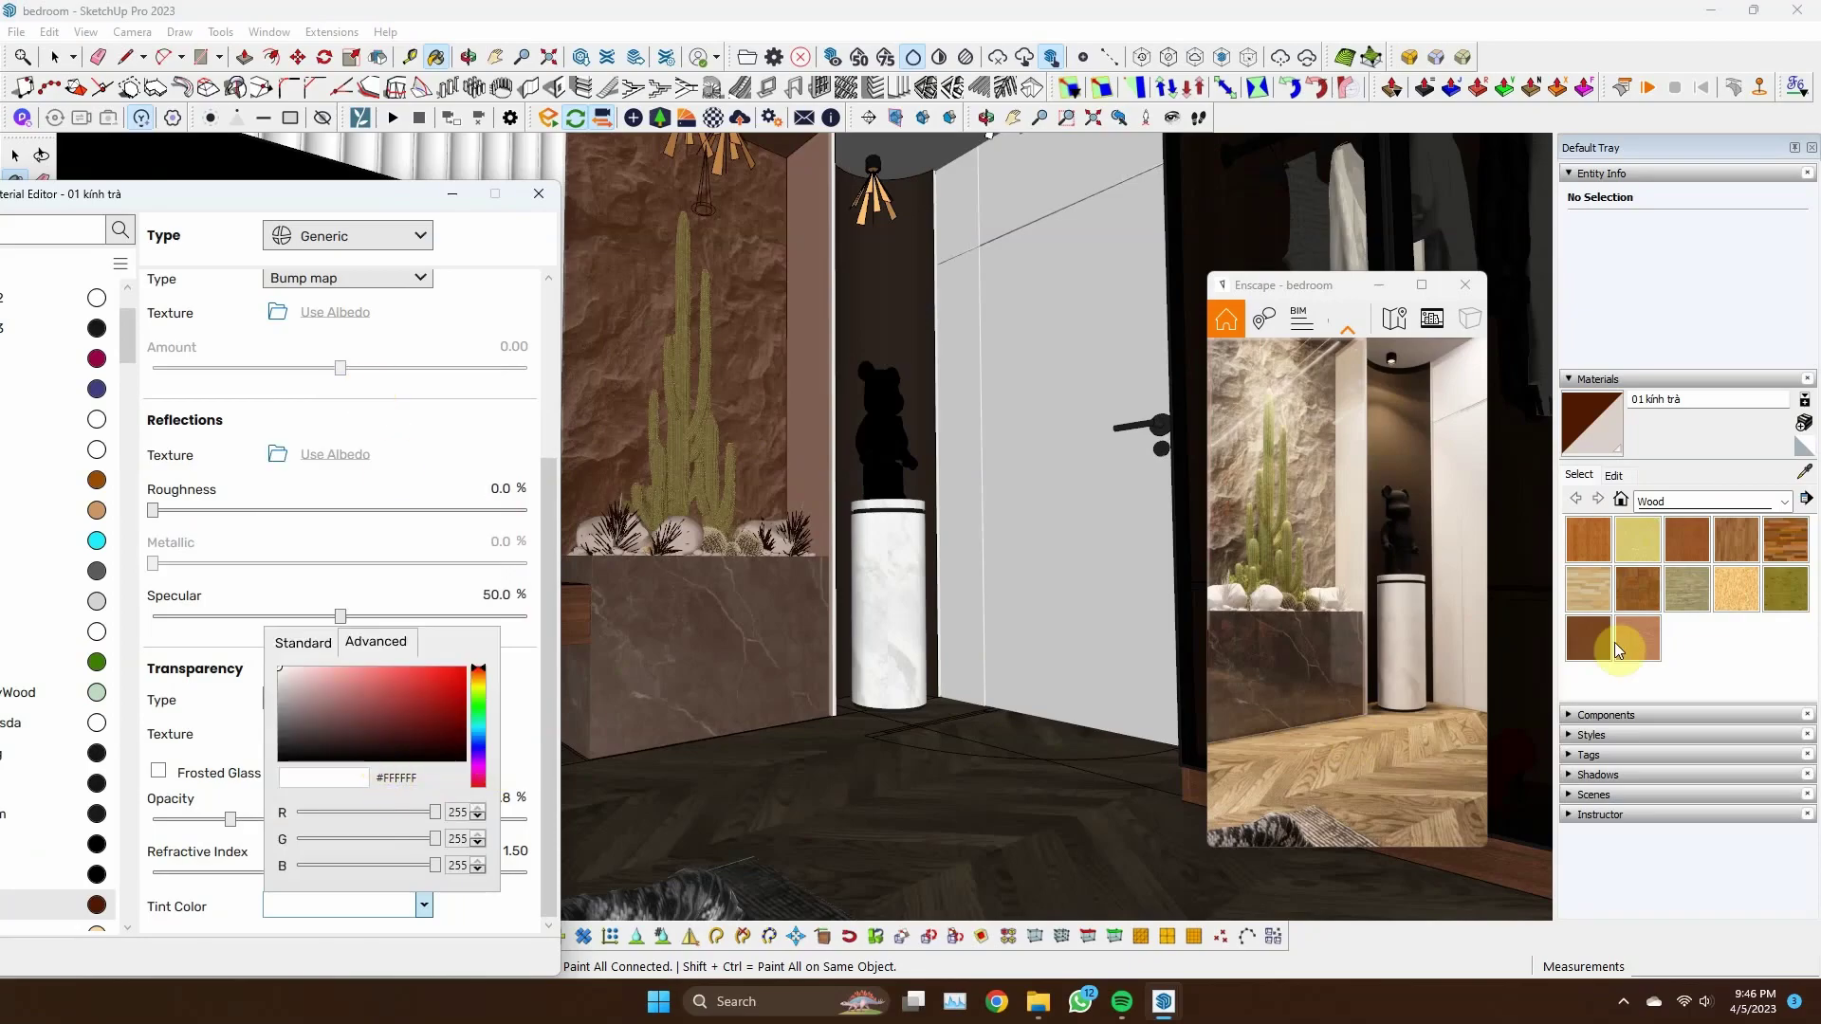
left_click(1613, 474)
left_click(1673, 517)
left_click(423, 906)
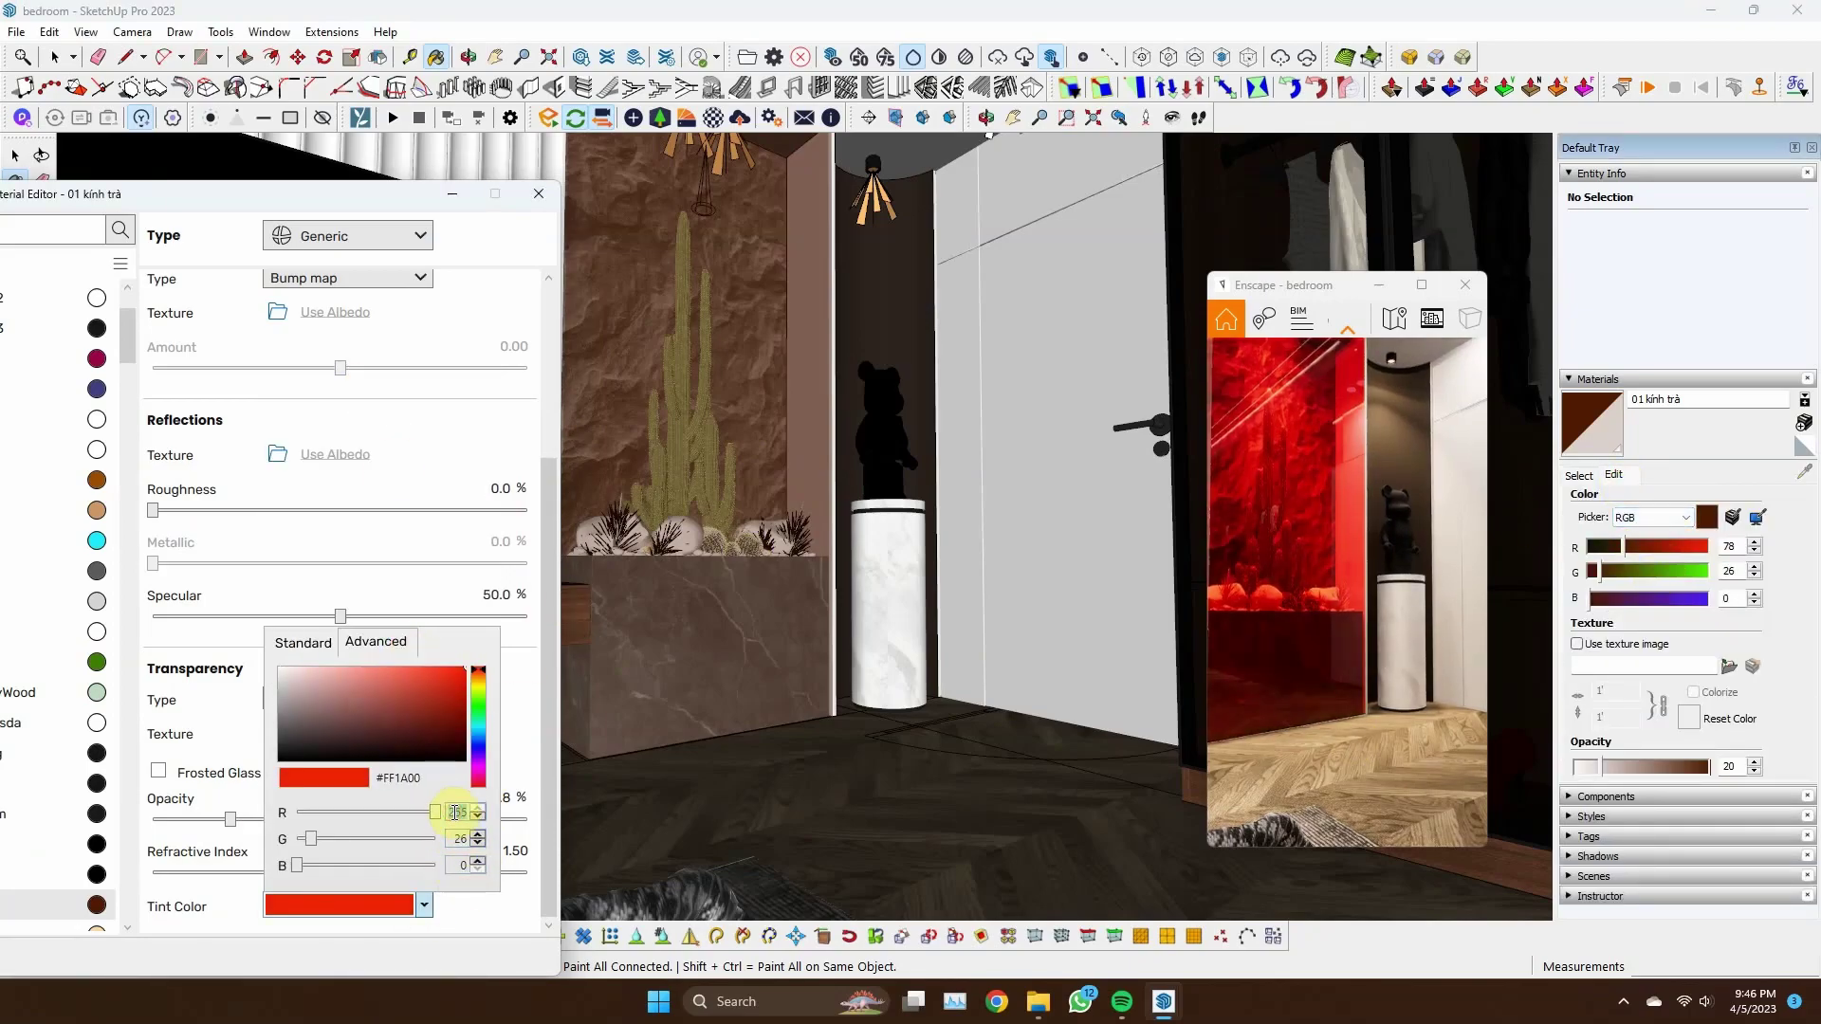
Set the glass base colour to black and adjust its transparency opacity
middle_click_drag(808, 753, 1024, 710)
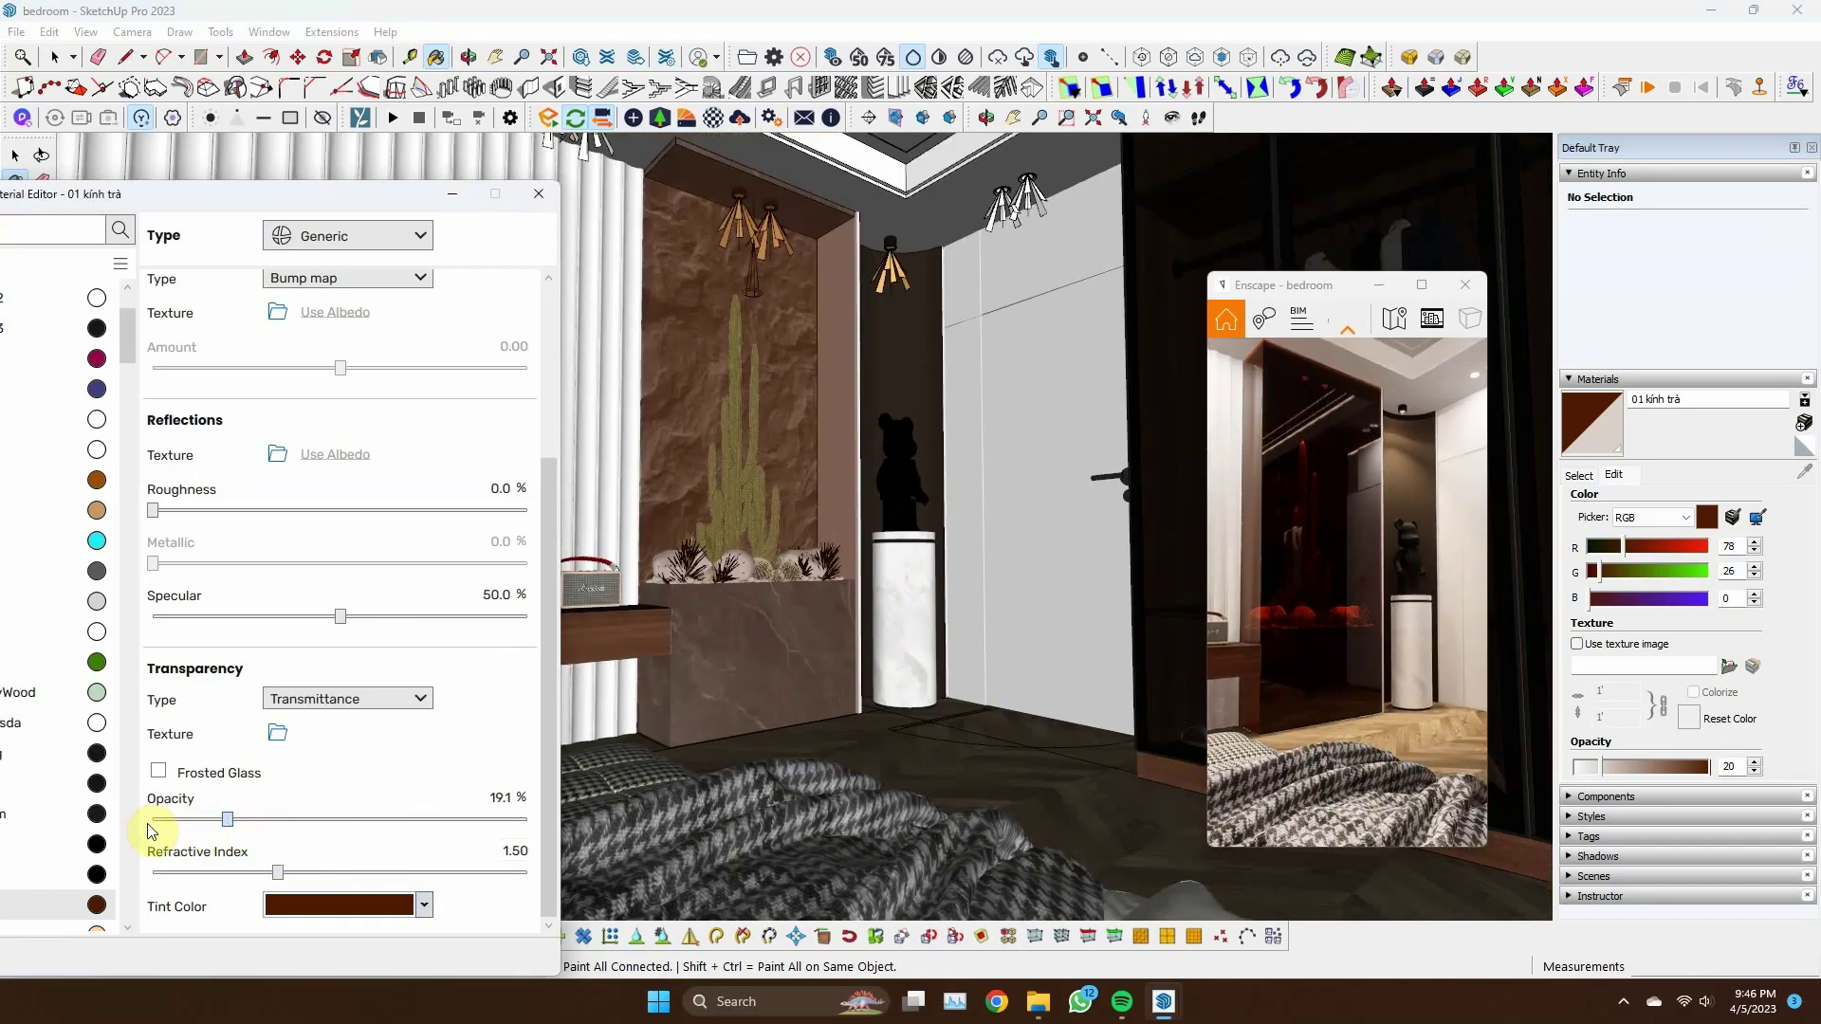
scroll(1024, 709, "down", 2)
left_click(233, 819)
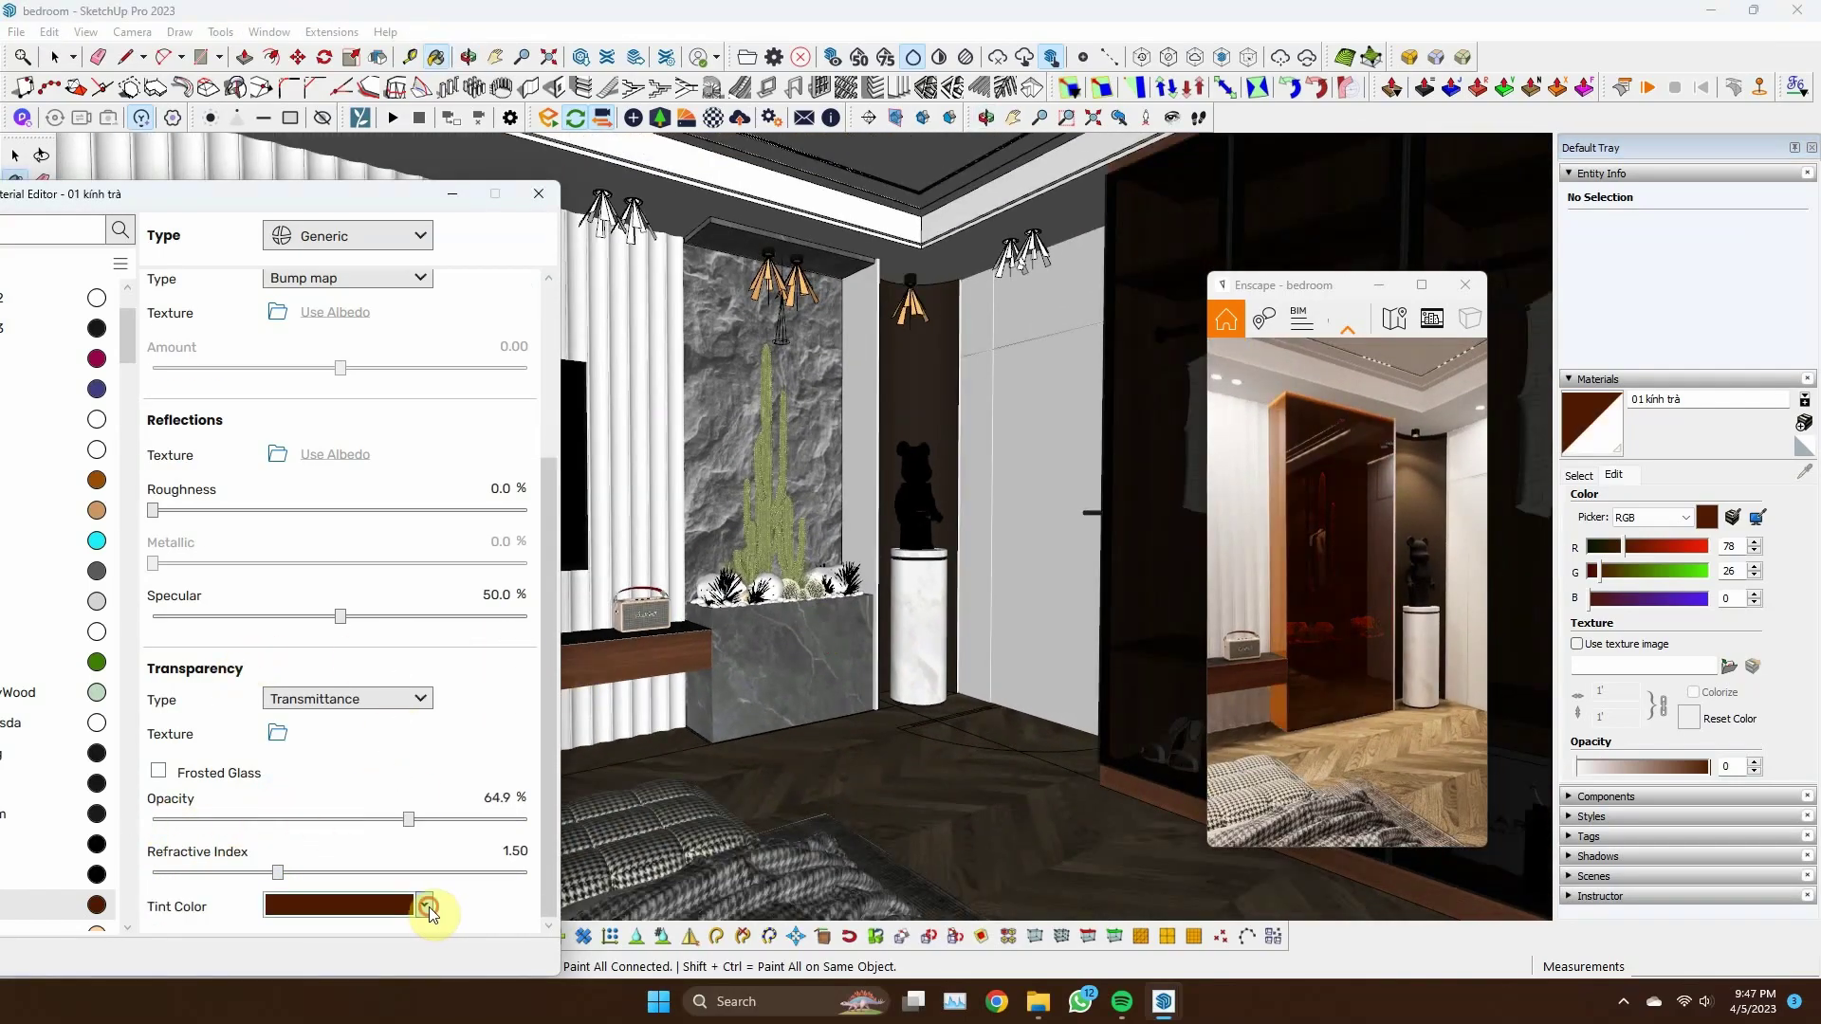
left_click(303, 642)
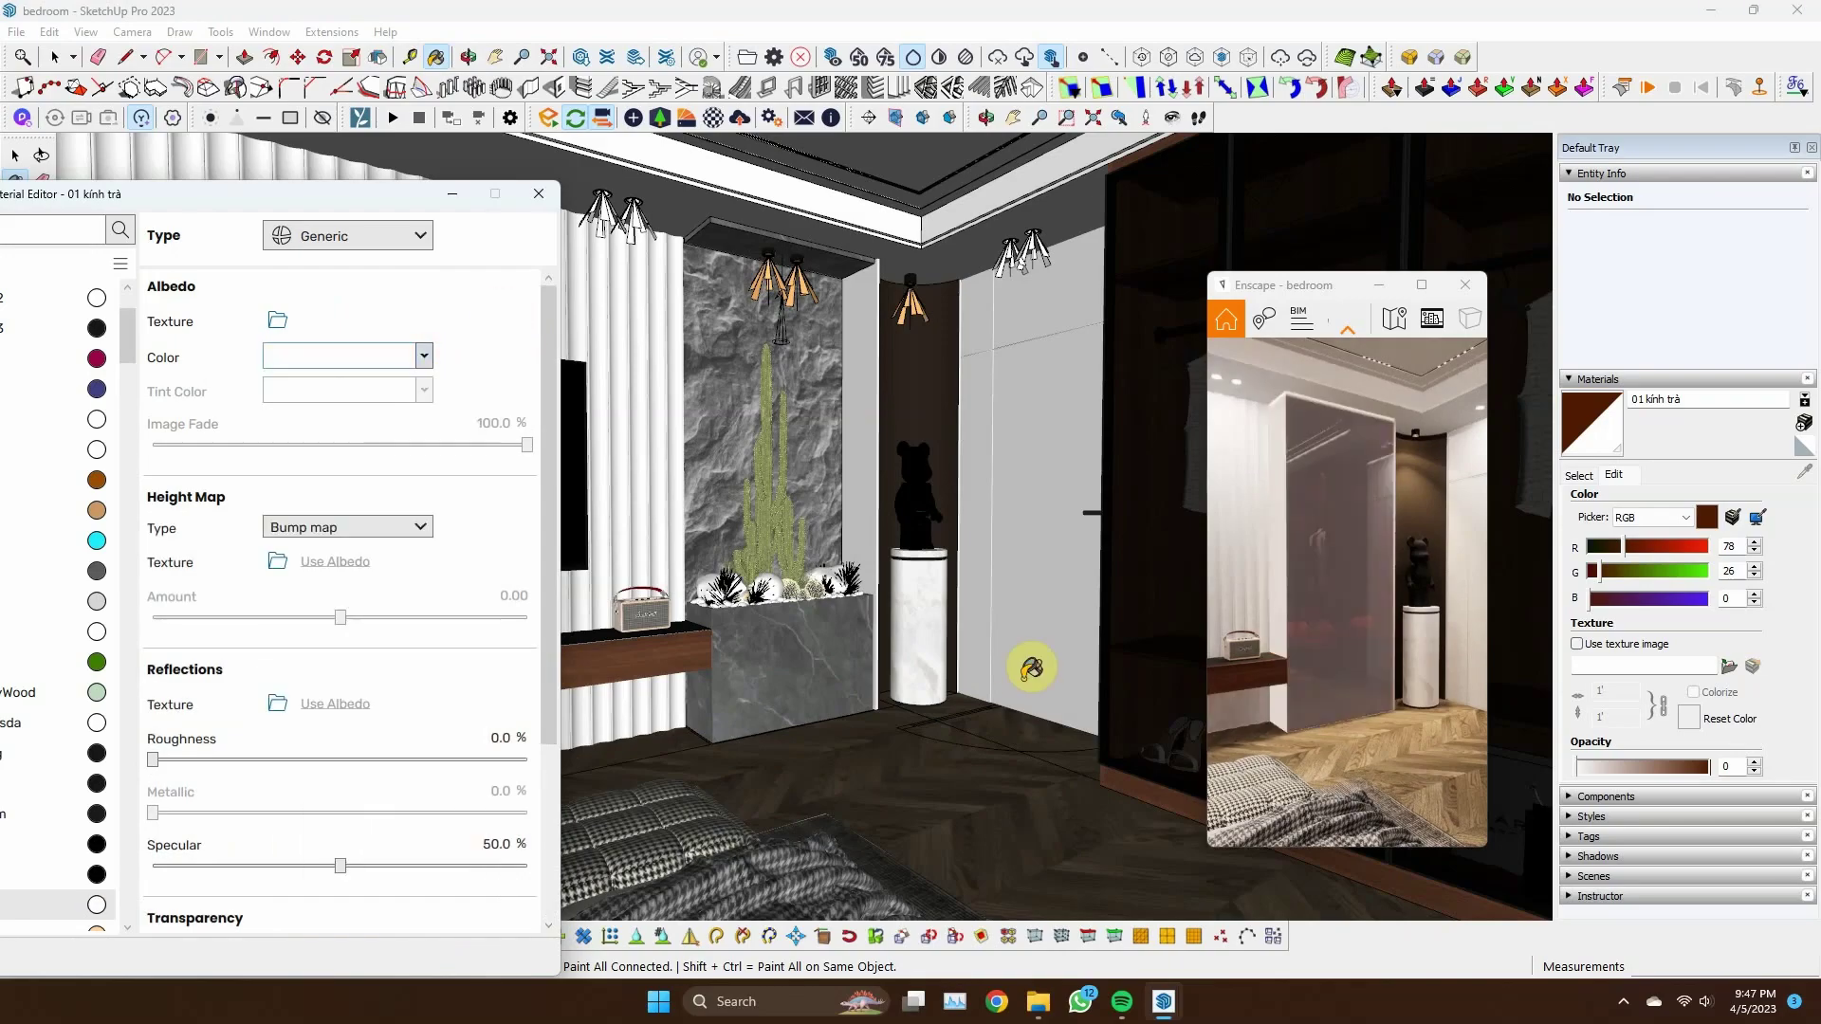
left_click(423, 359)
left_click(350, 459)
middle_click_drag(793, 553, 553, 581)
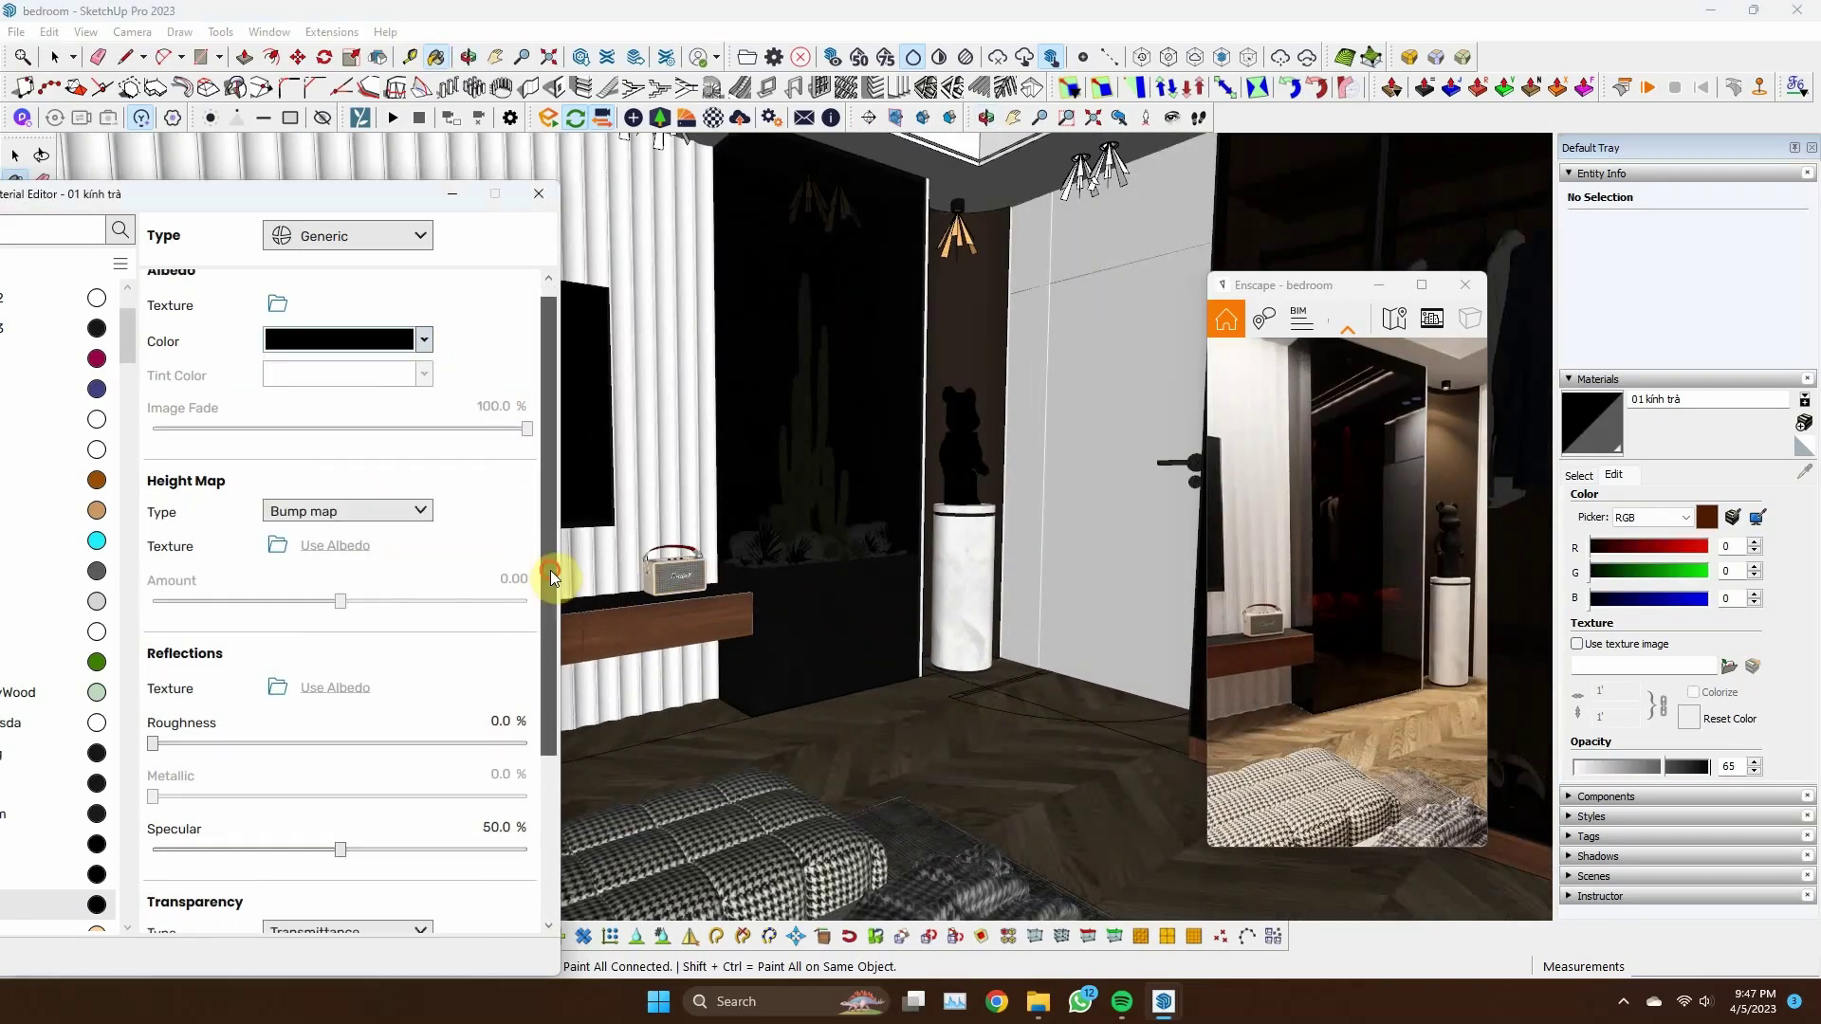
scroll(553, 581, "down", 5)
left_click_drag(413, 819, 325, 824)
Tint the glass a pale pinkish beige
left_click(423, 905)
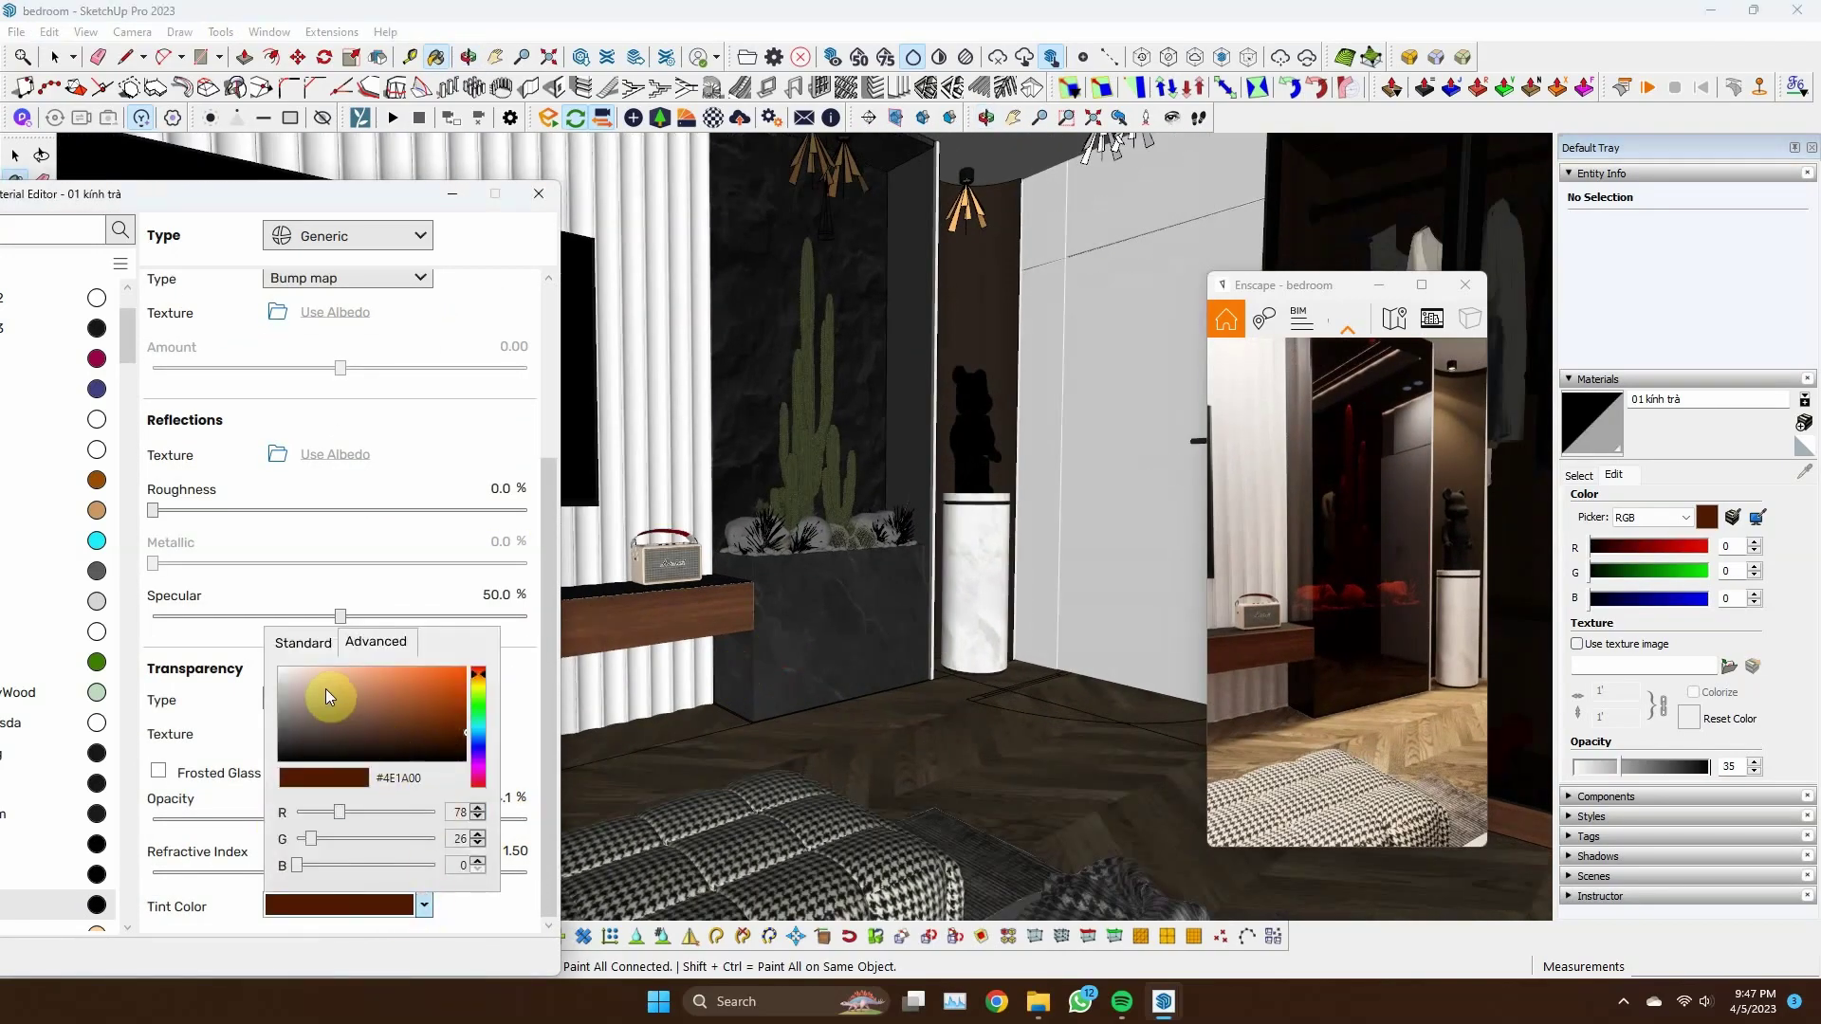
left_click_drag(387, 719, 313, 691)
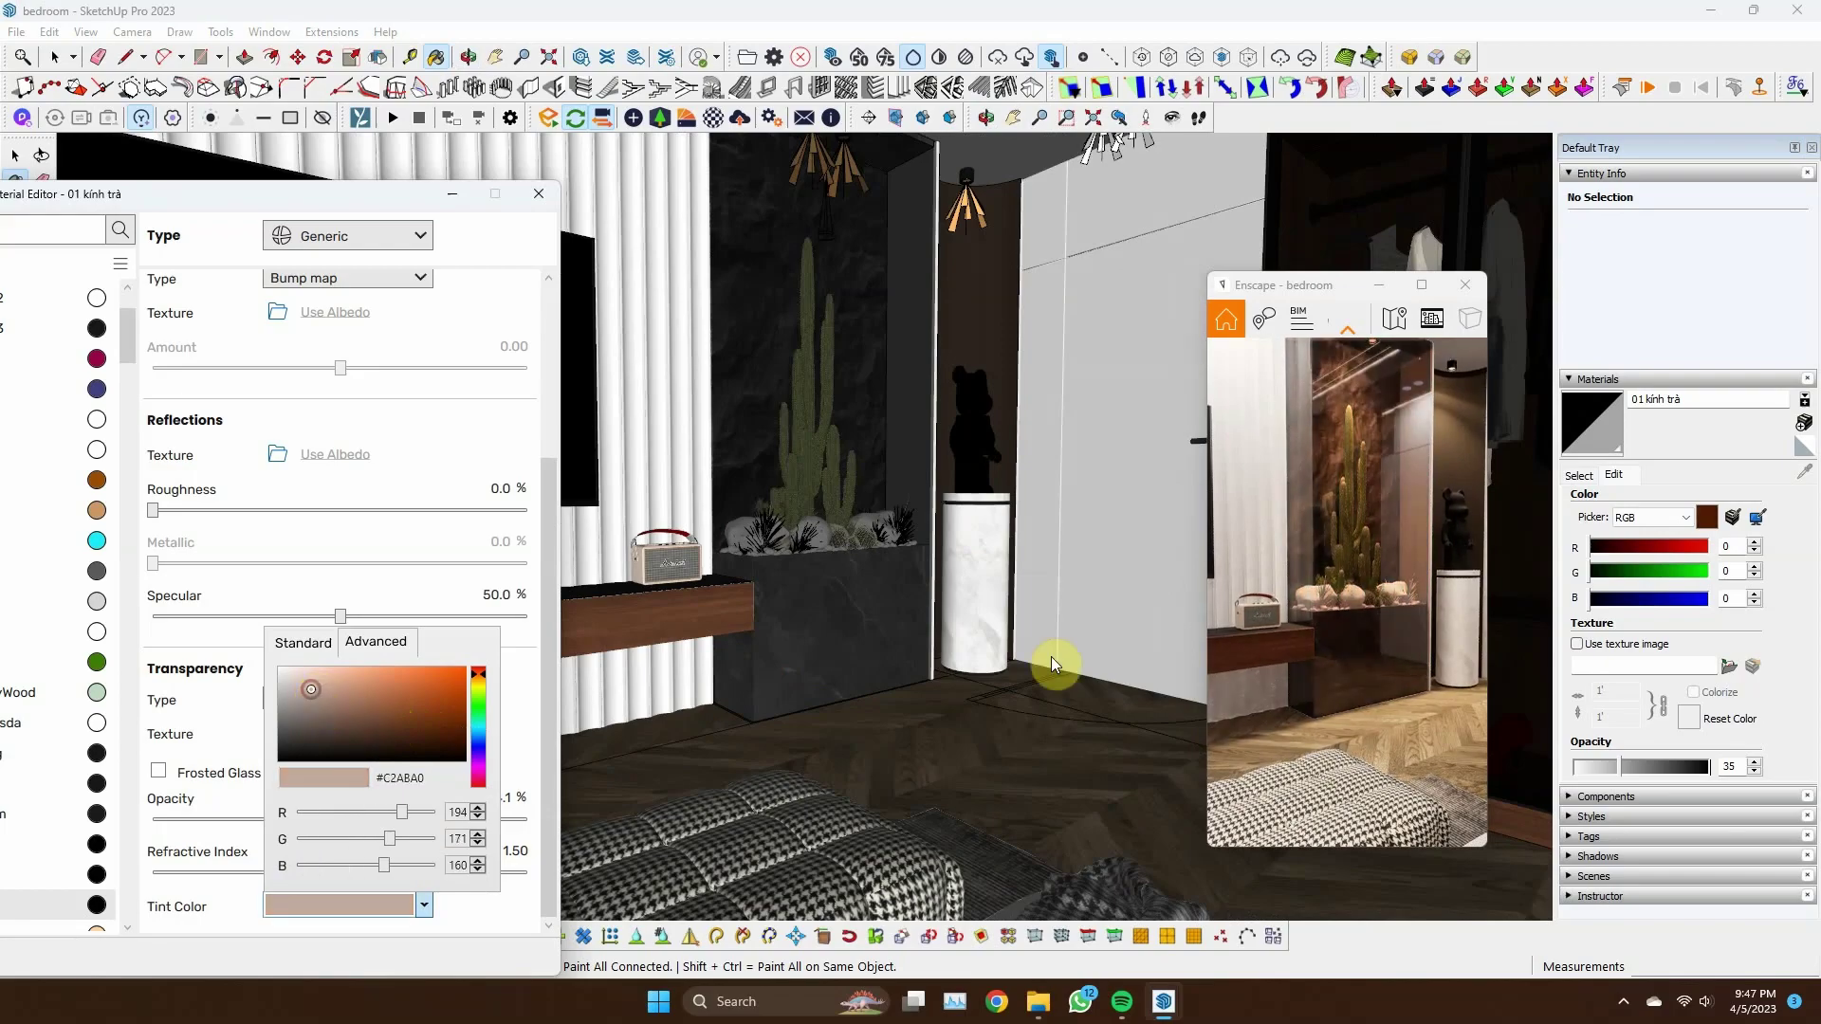
mouse_move(1051, 657)
middle_mouse_down()
mouse_move(766, 460)
mouse_move(808, 419)
middle_mouse_up()
left_click(423, 906)
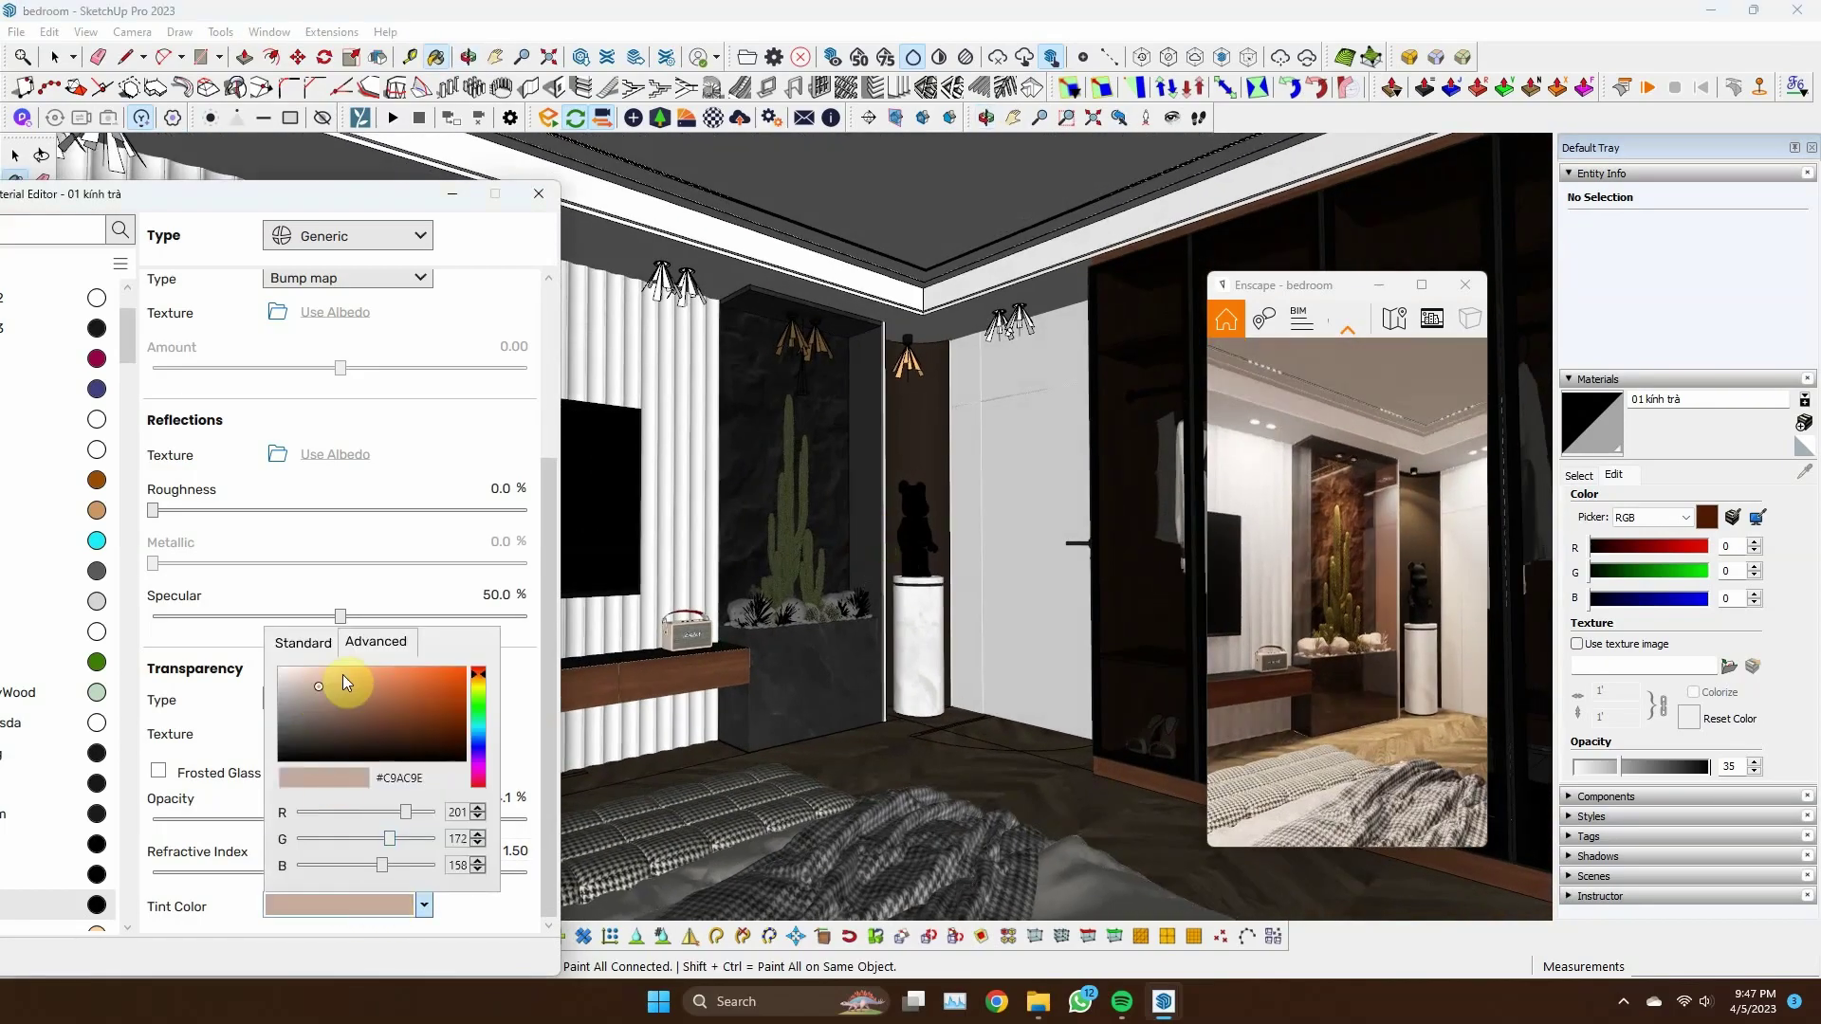
left_click_drag(343, 674, 334, 681)
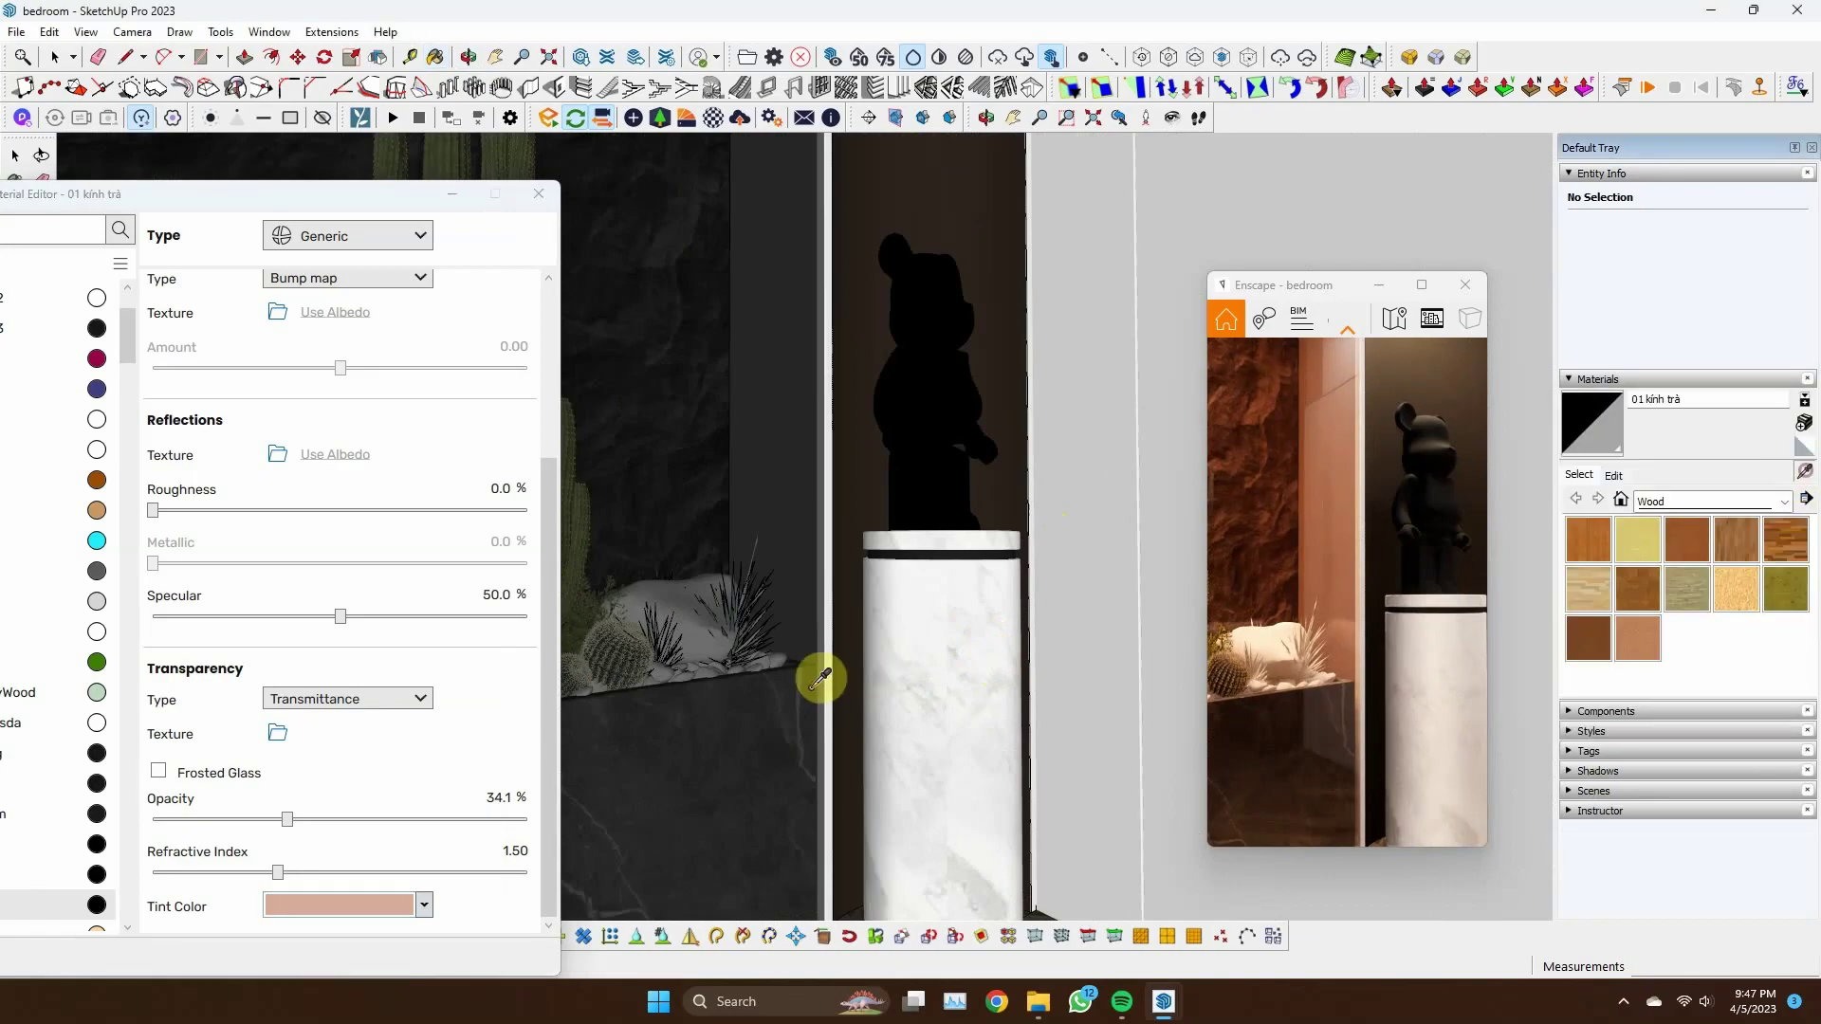
middle_click_drag(664, 607, 812, 642)
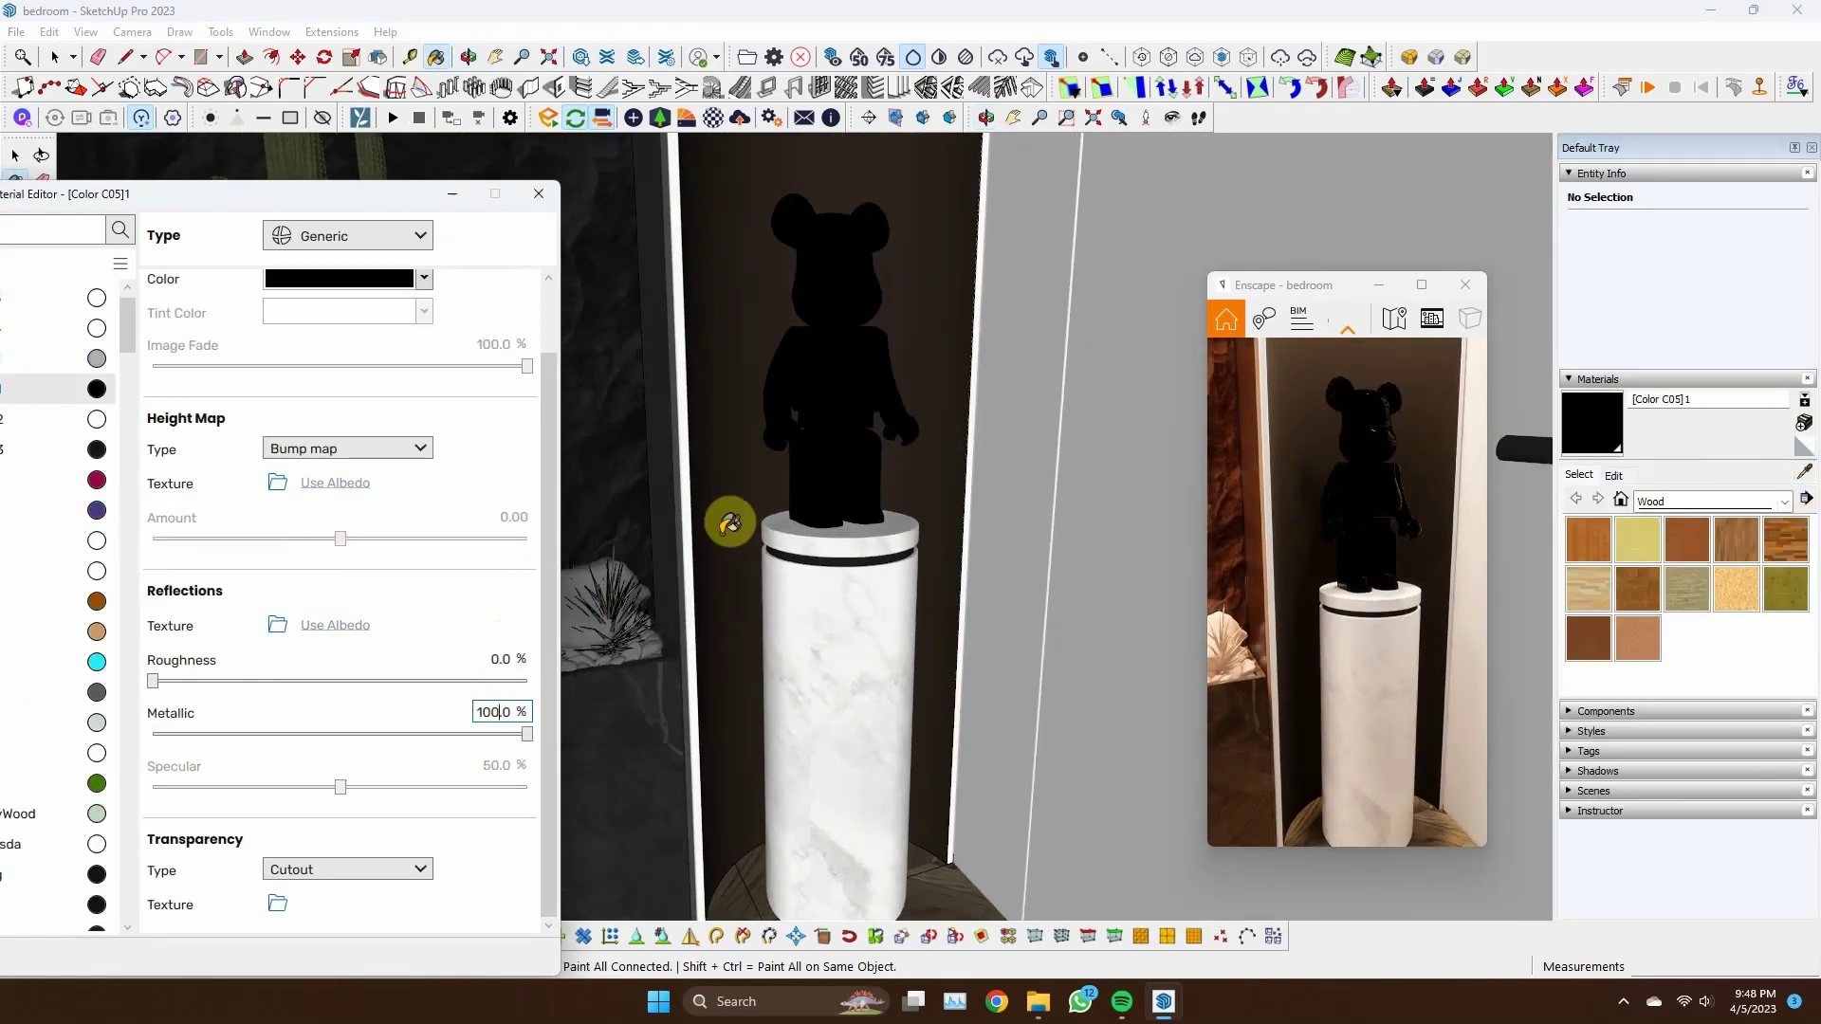
Apply a Metallic value of 10, then pull the view back across the room
type("10")
key("Return")
scroll(853, 521, "down", 5)
mouse_move(943, 597)
middle_mouse_down("shift")
mouse_move(915, 623)
mouse_move(1077, 833)
mouse_move(805, 699)
mouse_move(713, 561)
middle_mouse_up("shift")
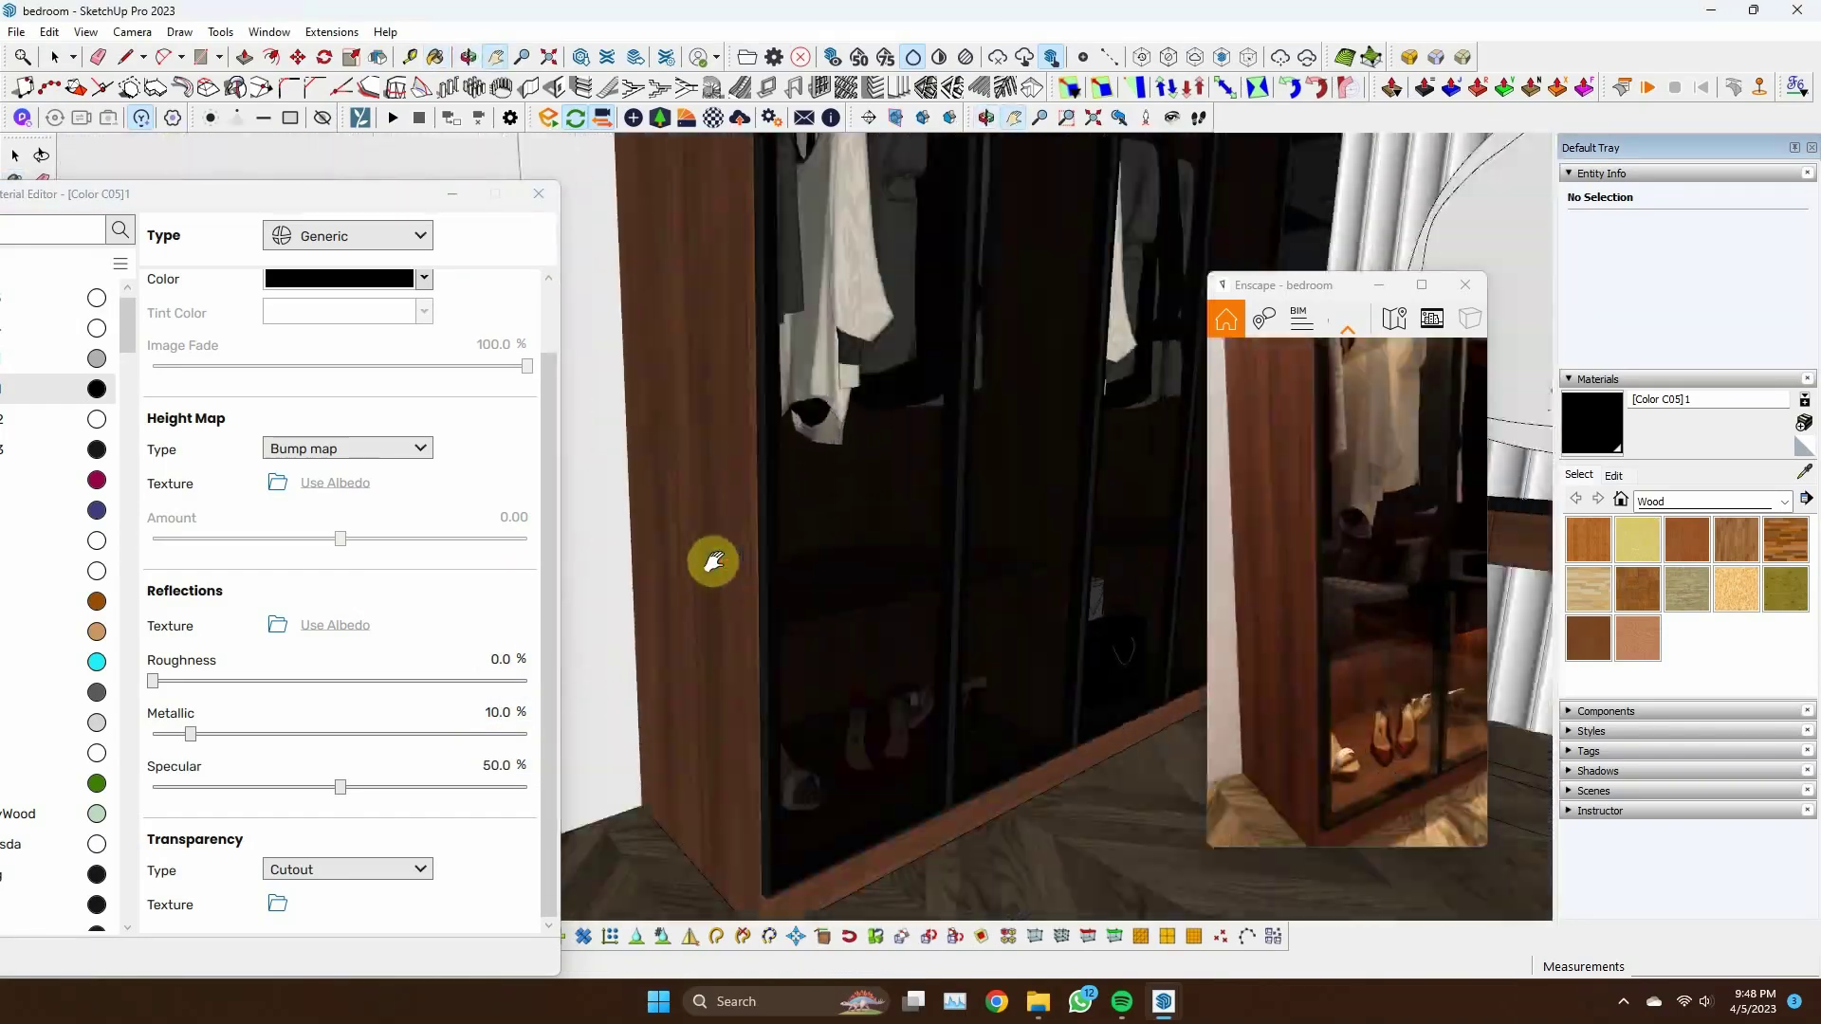
scroll(902, 622, "up", 3)
scroll(764, 504, "up", 3)
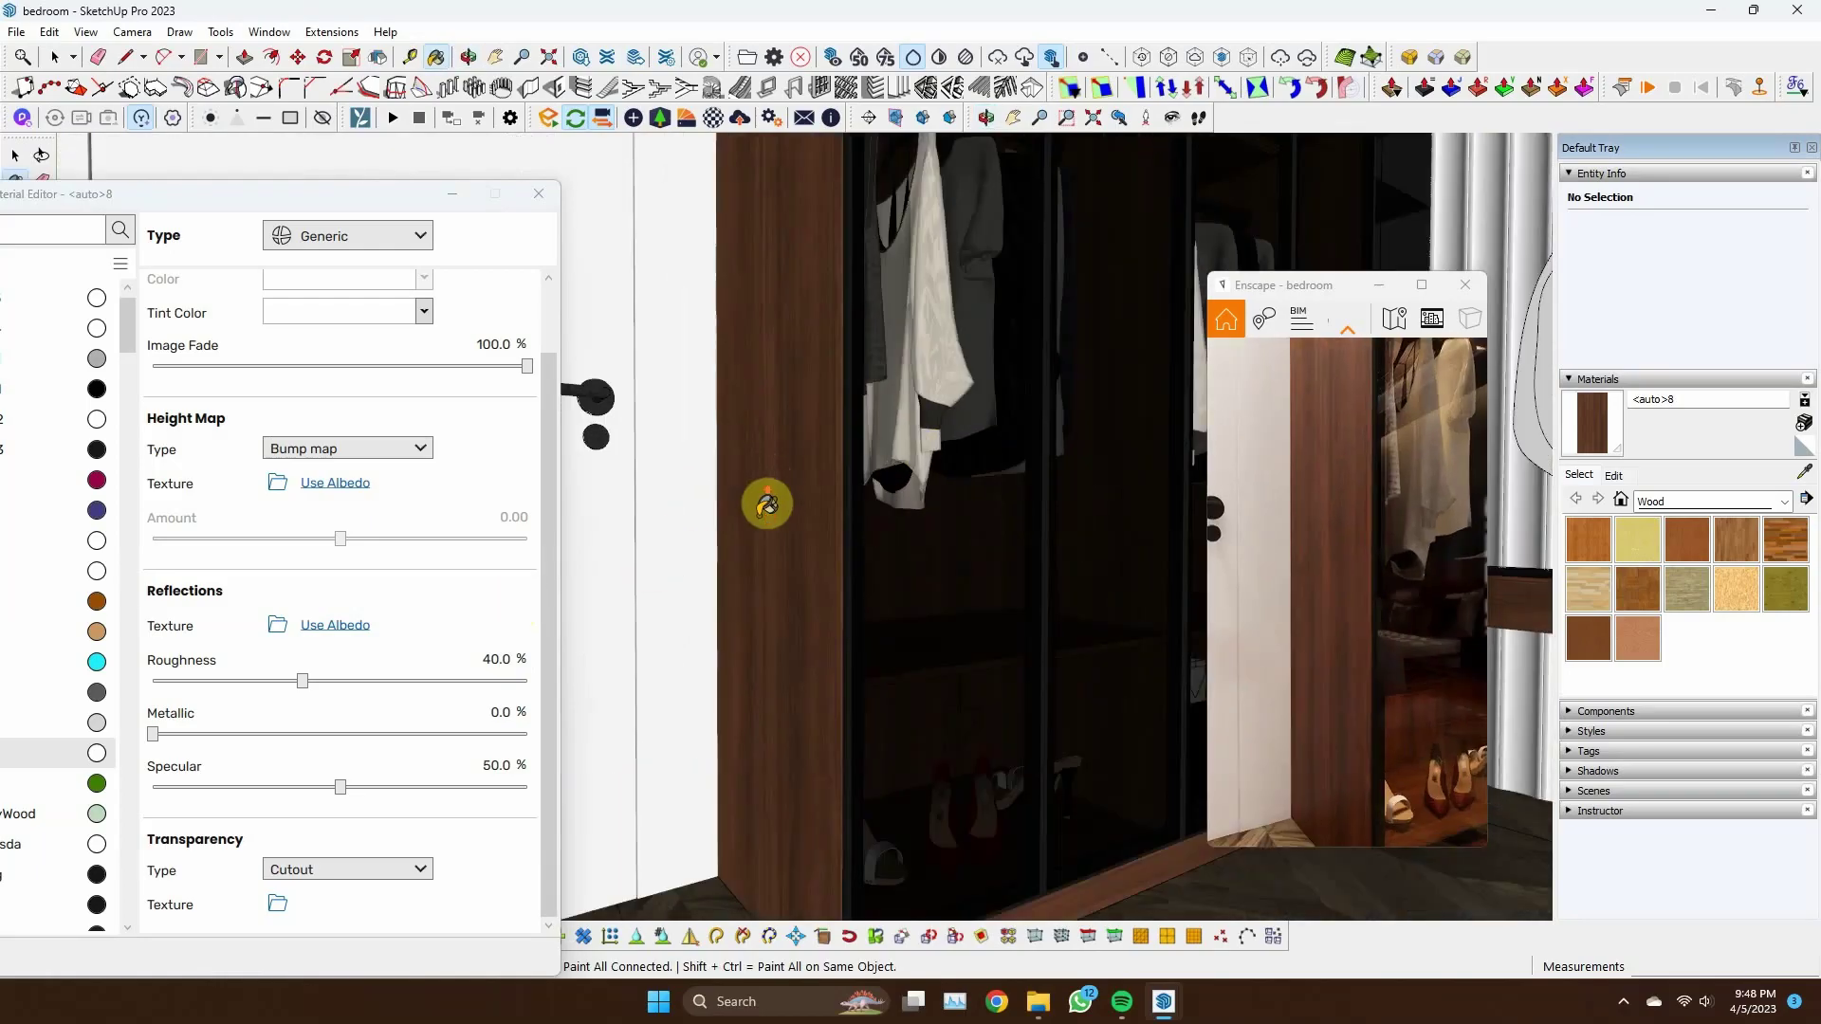
scroll(923, 553, "up", 5)
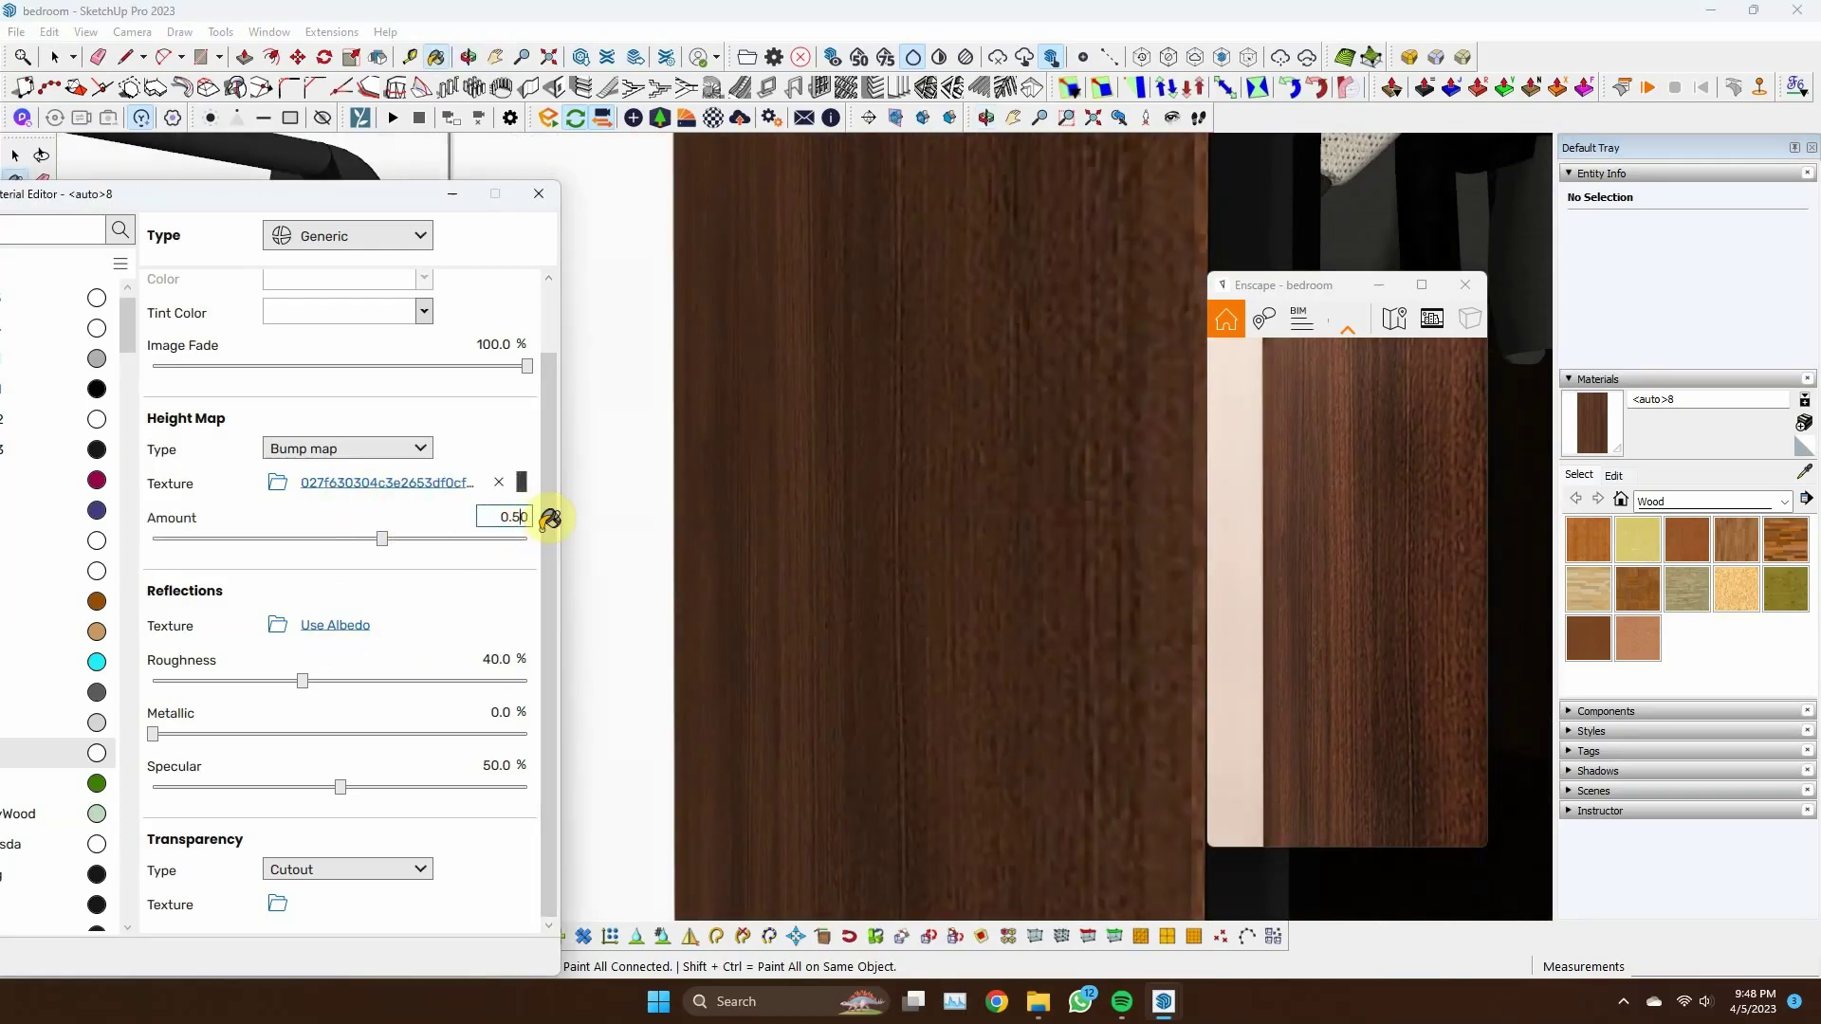
scroll(805, 520, "down", 5)
scroll(886, 629, "down", 3)
mouse_move(886, 630)
middle_mouse_down("shift")
mouse_move(1012, 715)
mouse_move(868, 689)
mouse_move(861, 784)
middle_mouse_up("shift")
scroll(812, 642, "down", 3)
scroll(732, 544, "up", 5)
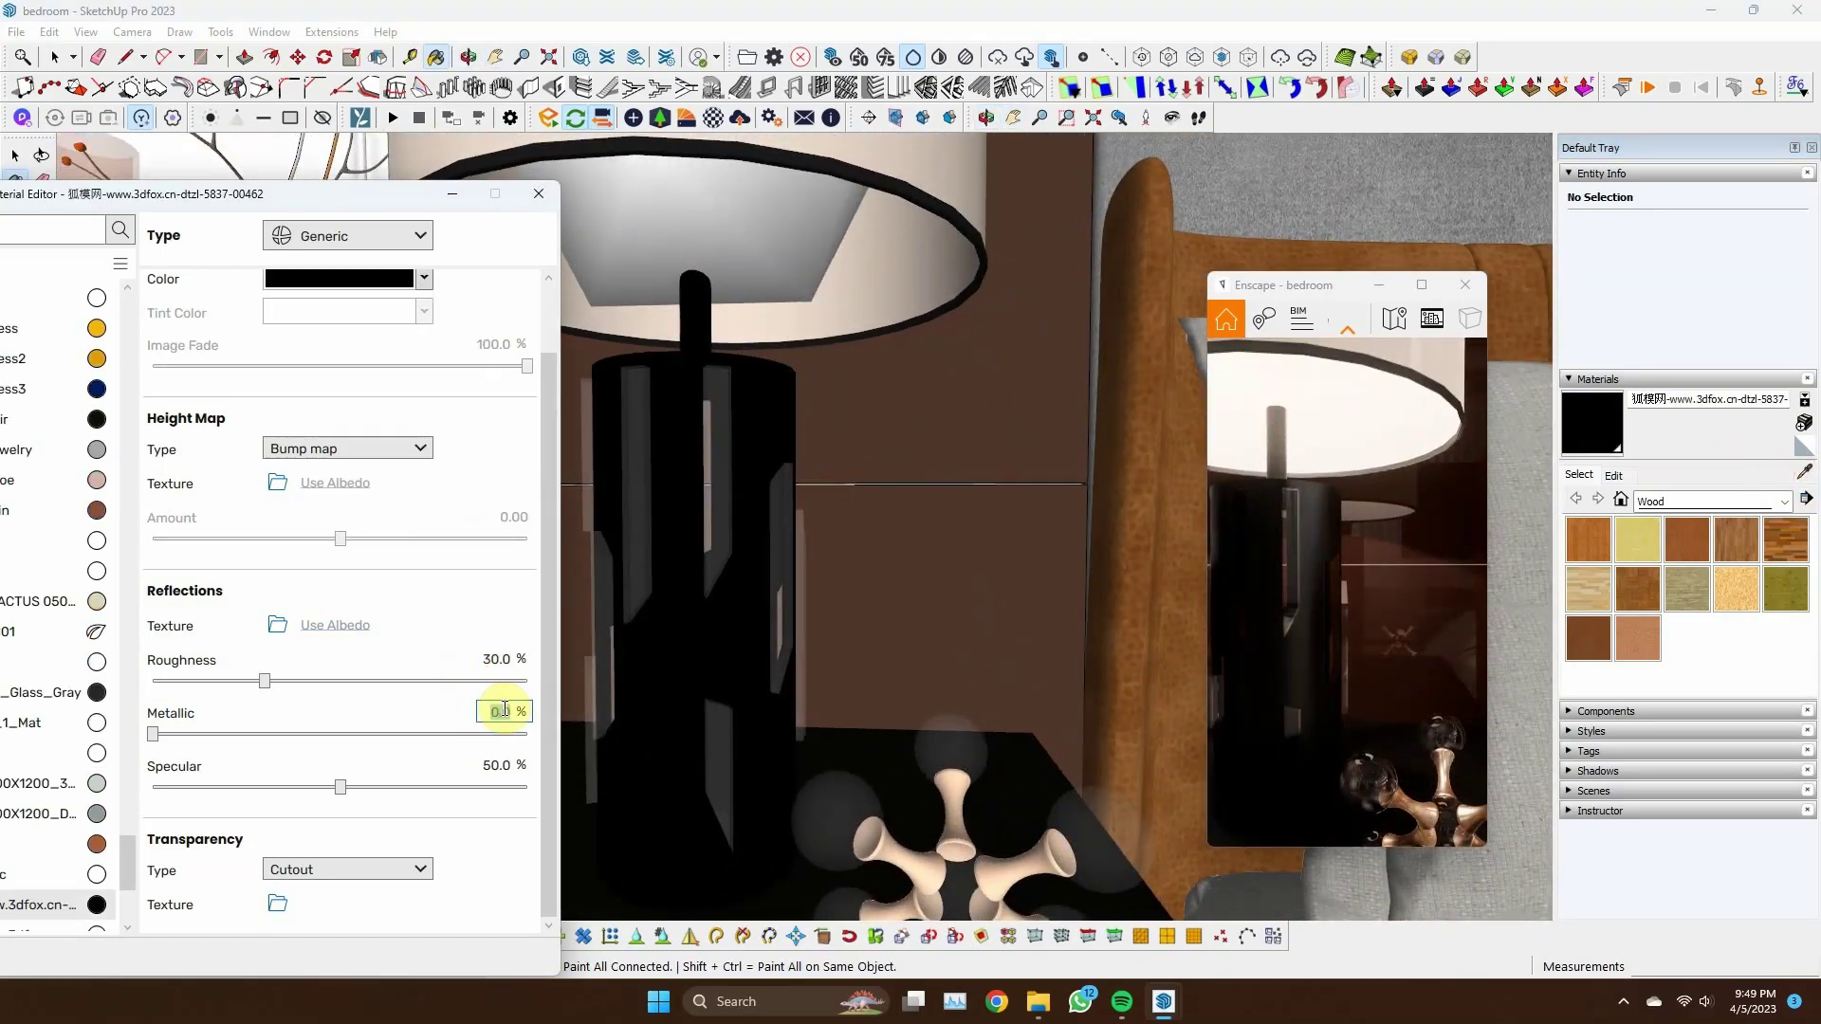
scroll(927, 585, "down", 5)
scroll(661, 688, "up", 6)
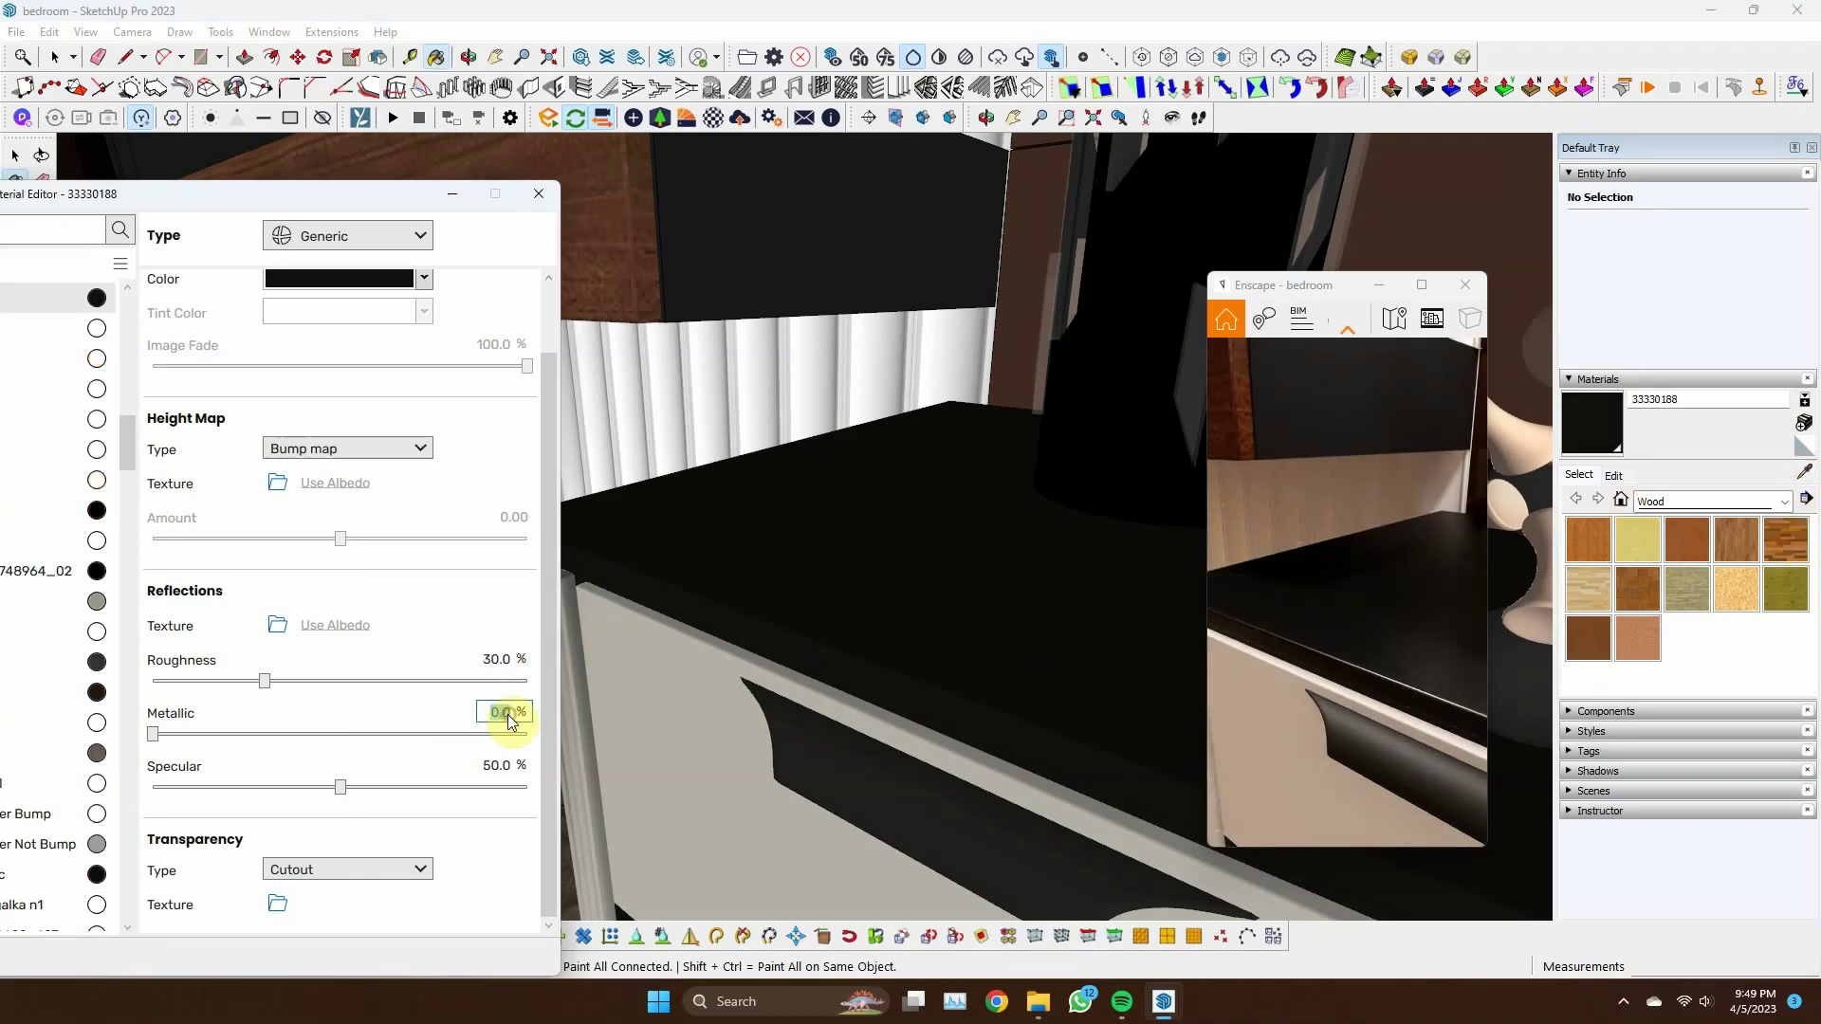
Raise the material's Metallic value to 100
type("100")
key("Return")
scroll(841, 582, "down", 3)
scroll(849, 569, "up", 3)
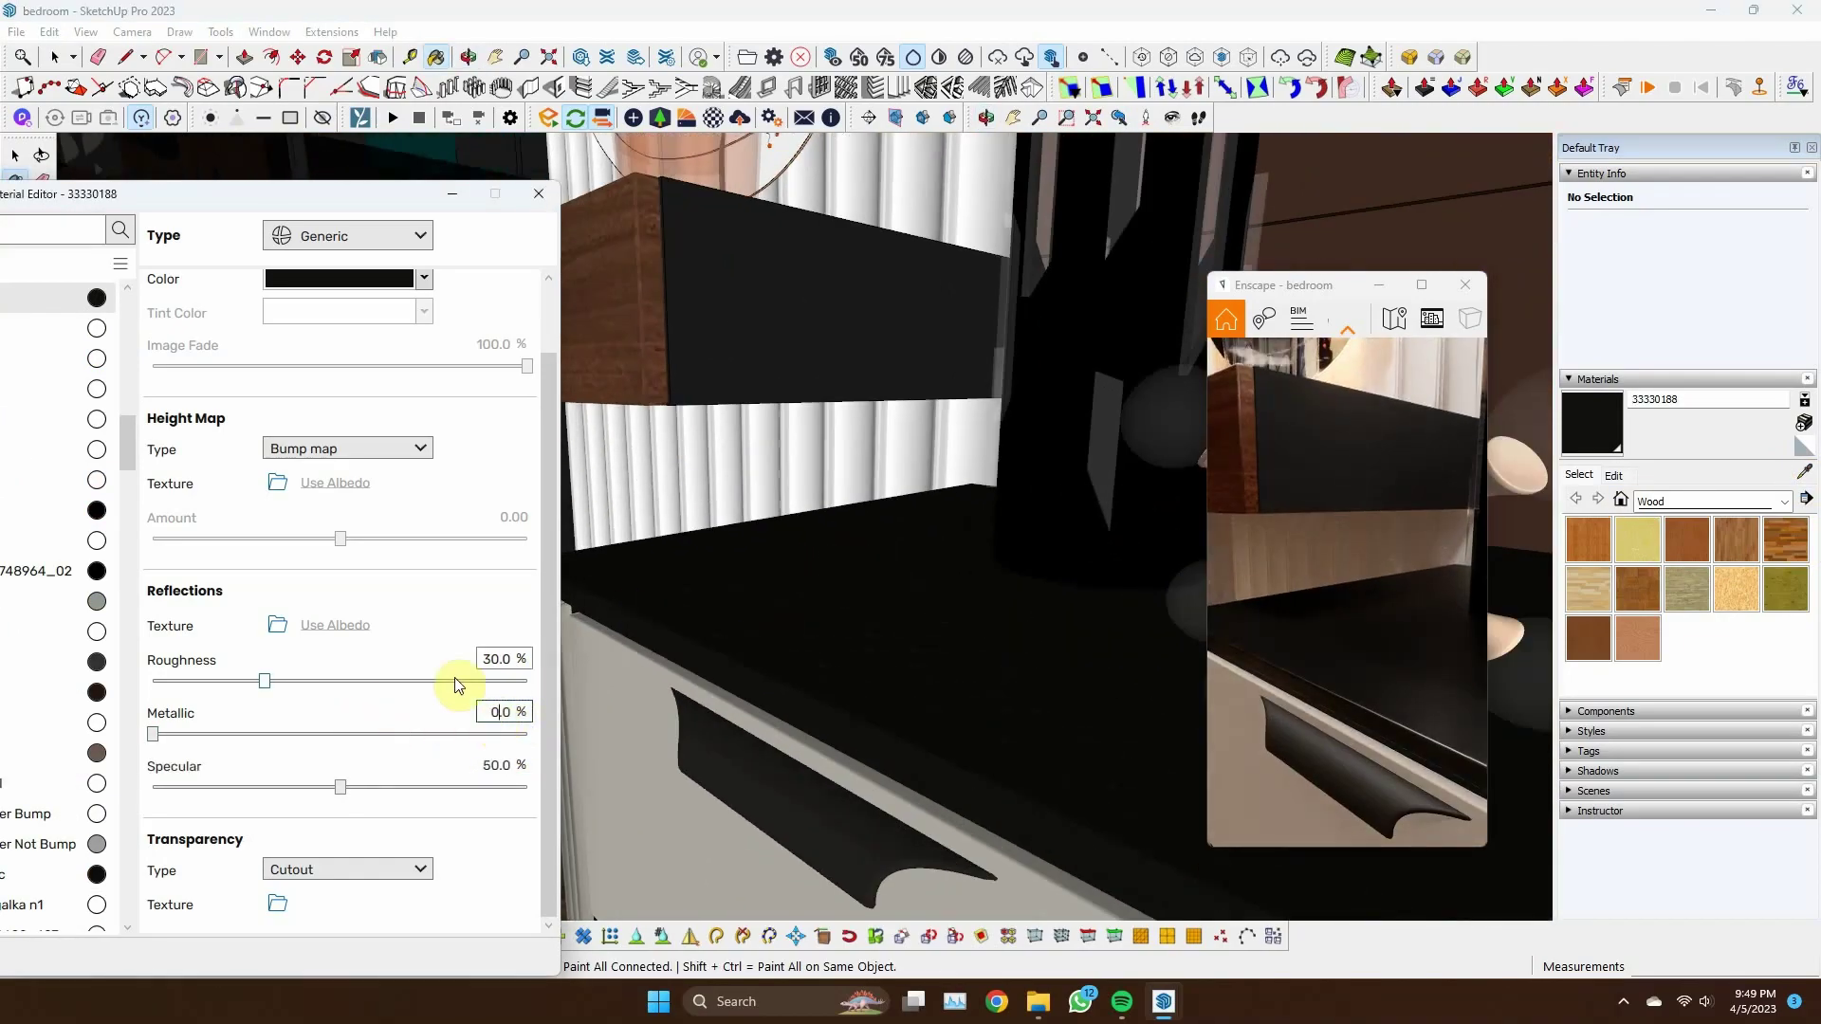
scroll(996, 643, "down", 3)
scroll(927, 639, "down", 3)
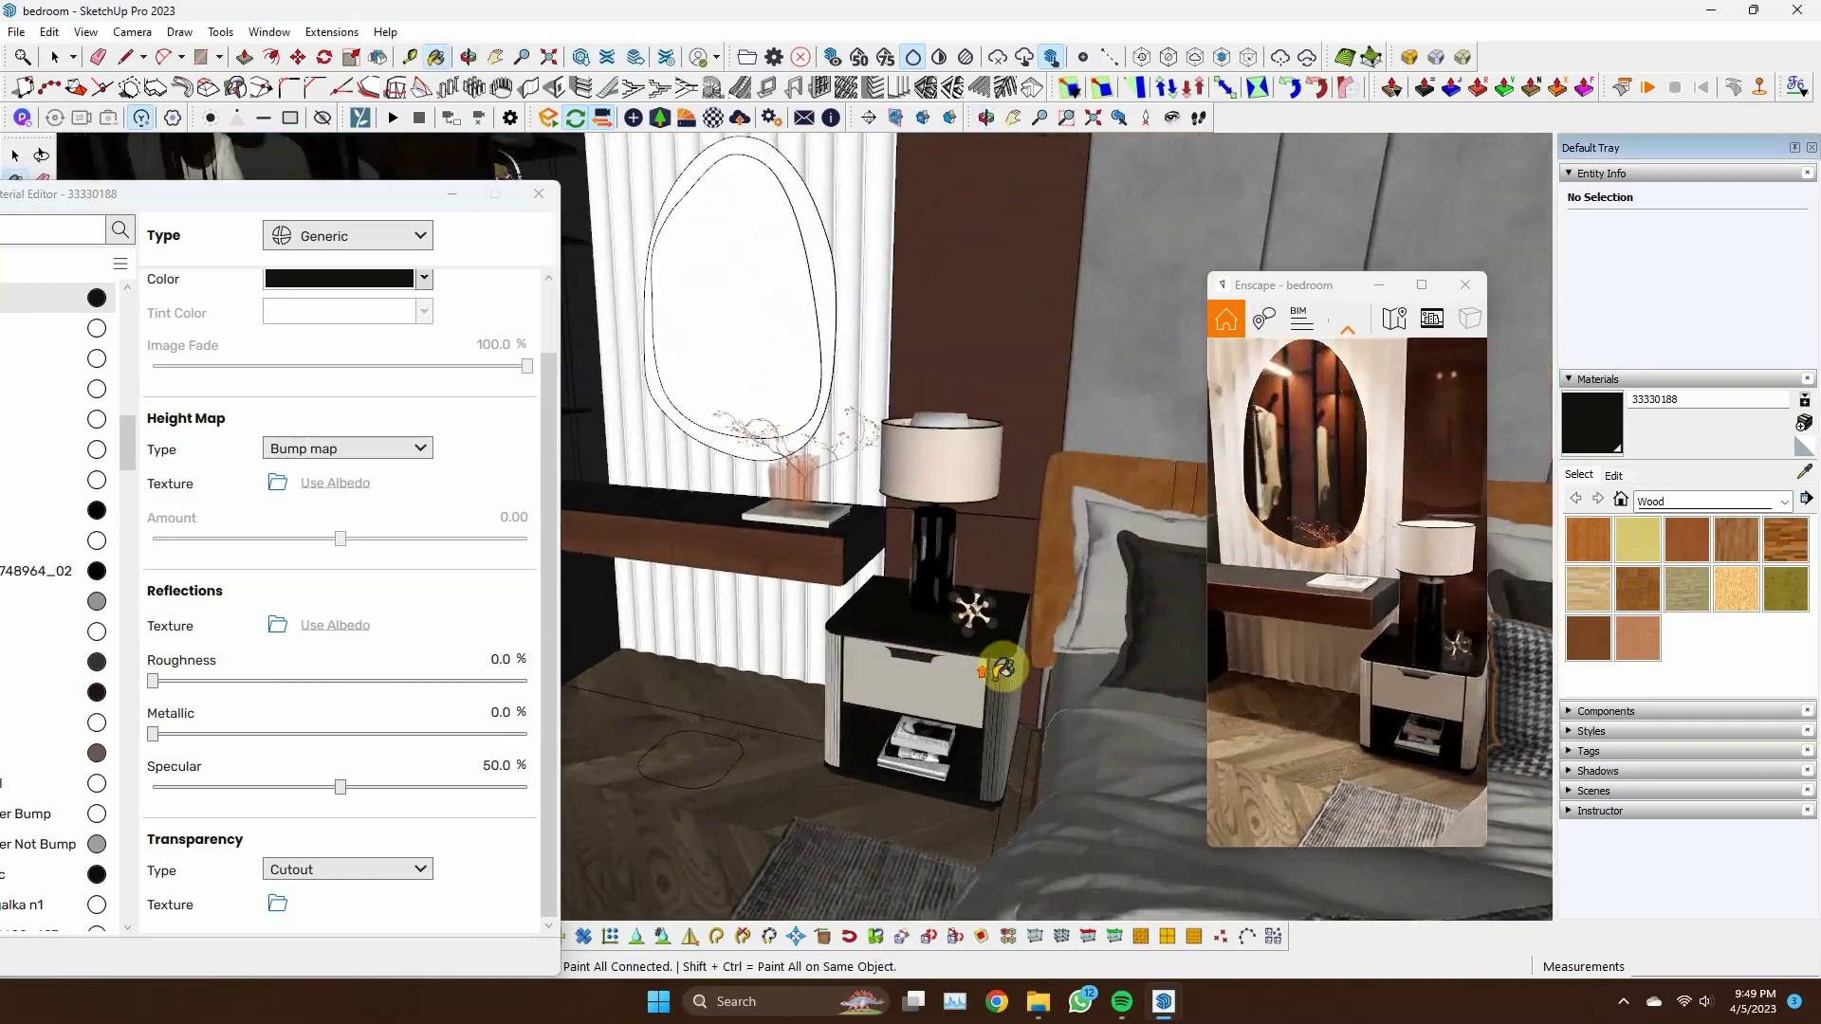
scroll(928, 636, "up", 2)
scroll(928, 636, "down", 3)
scroll(869, 590, "up", 5)
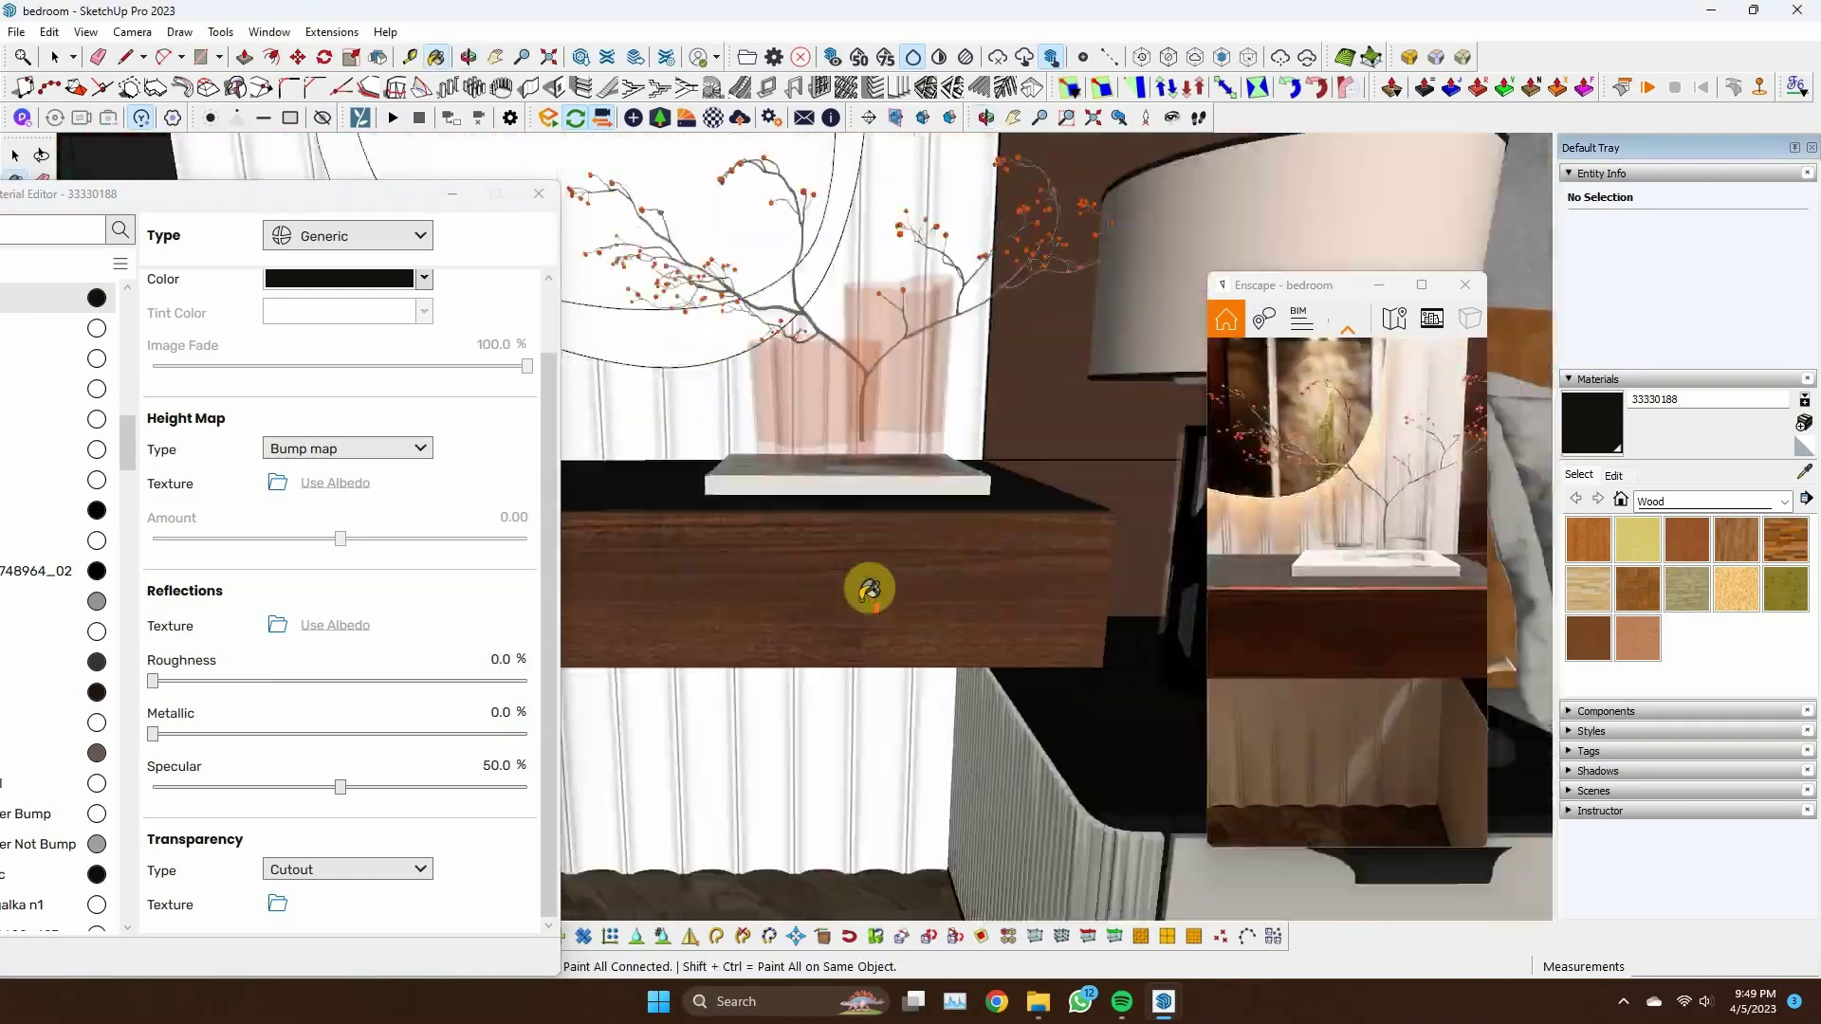
Sample the shelf's wood material into the Enscape Material Editor
left_click(1005, 572)
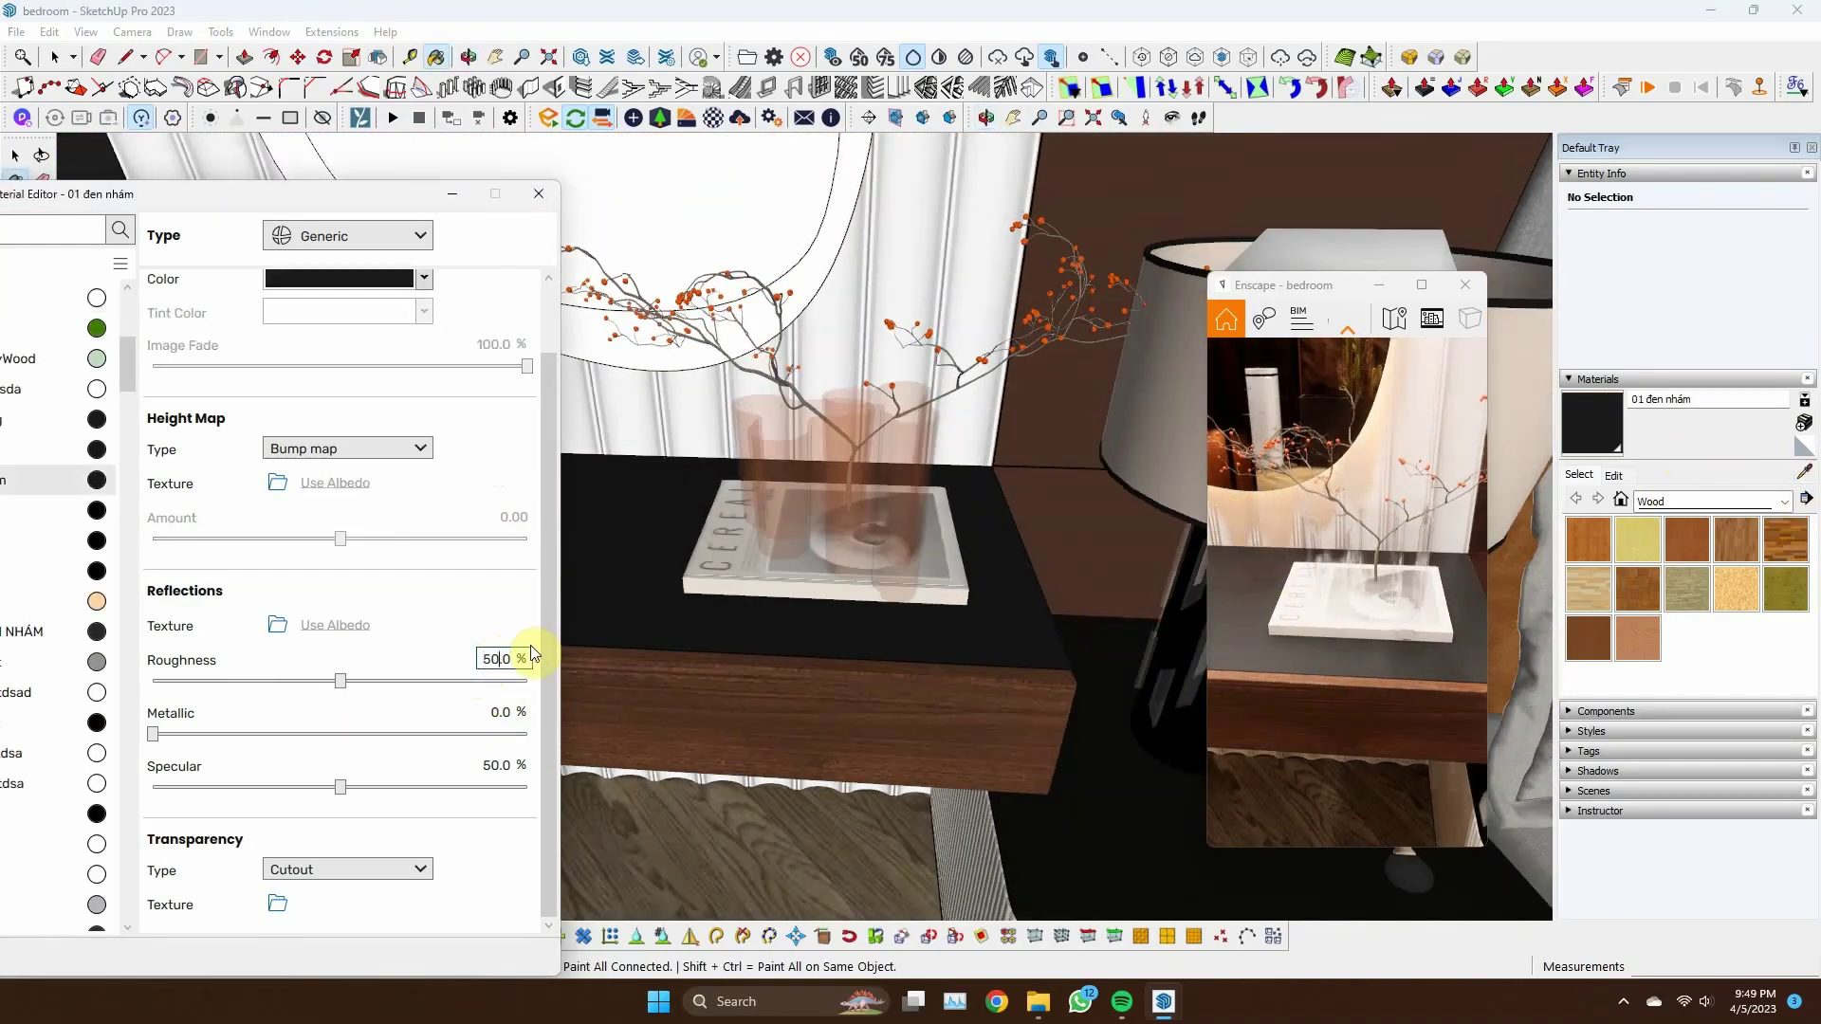
scroll(887, 642, "down", 2)
scroll(801, 724, "down", 2)
scroll(859, 732, "down", 2)
scroll(812, 637, "up", 6)
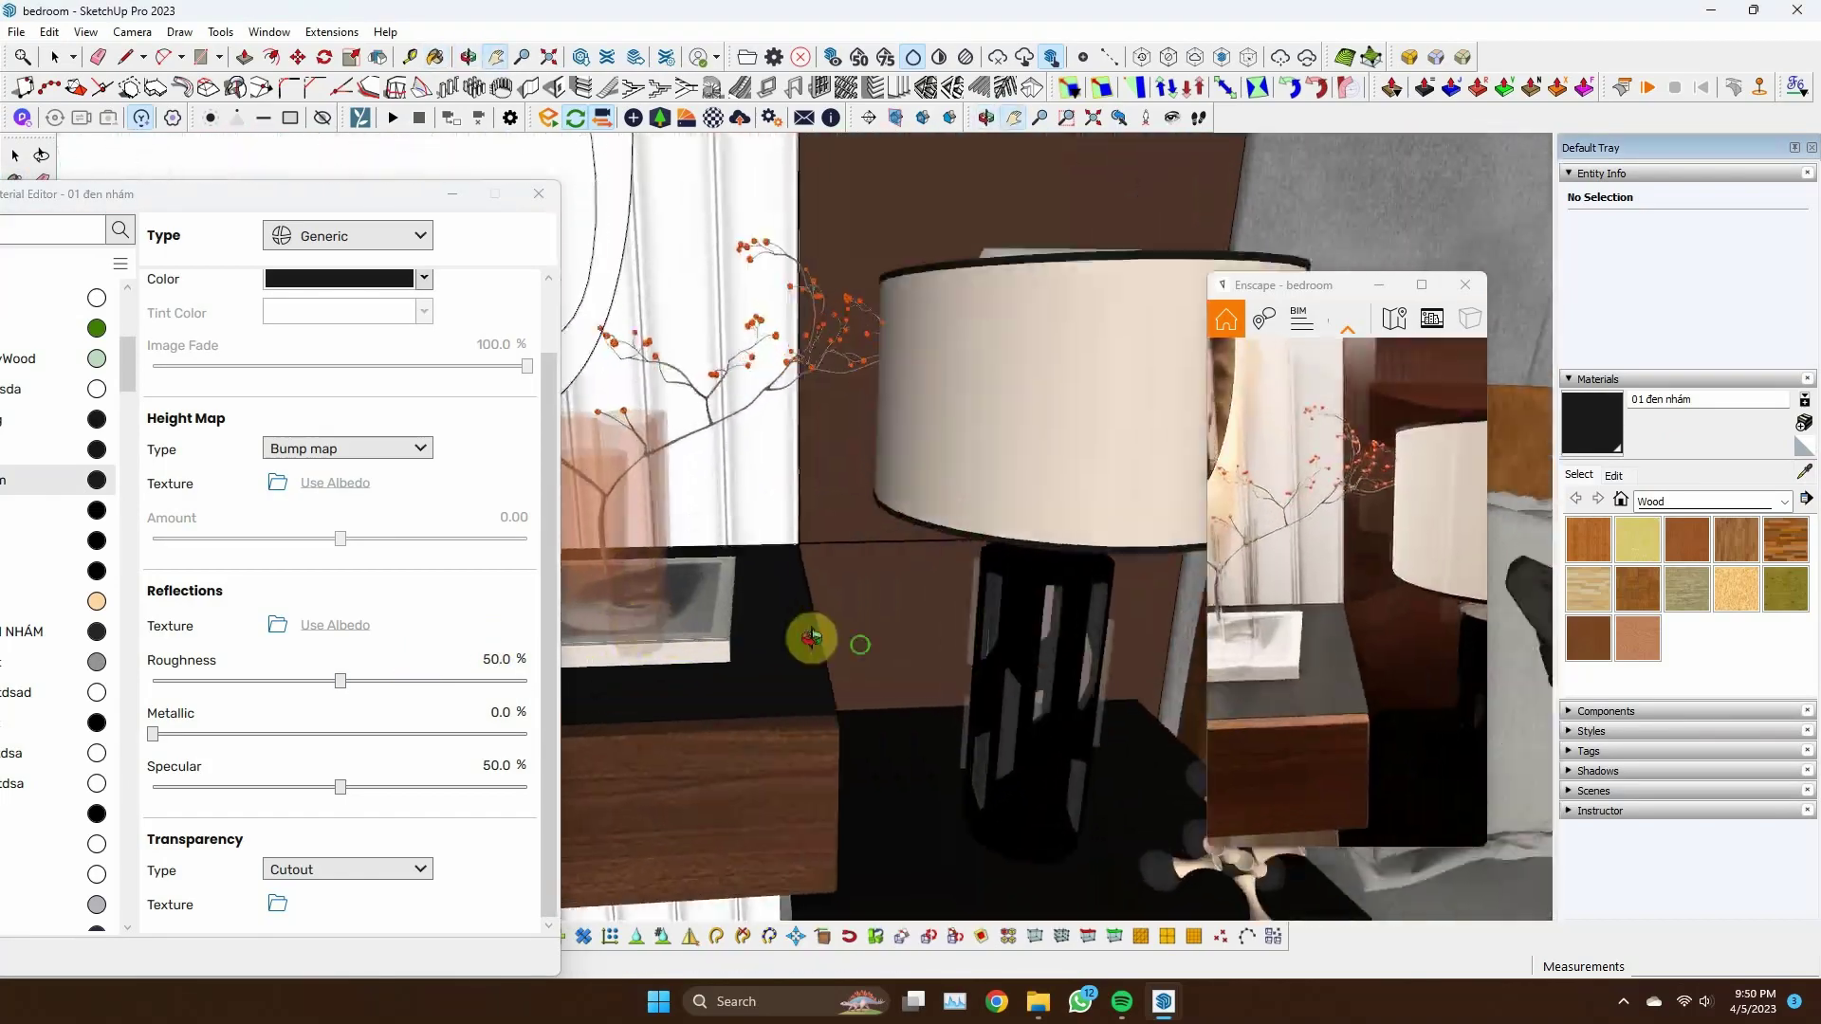
Move the Vase2 component on the nightstand about 4 cm
mouse_move(812, 638)
middle_mouse_down()
mouse_move(800, 719)
mouse_move(752, 699)
mouse_move(717, 593)
middle_mouse_up()
key("space")
left_click(786, 658)
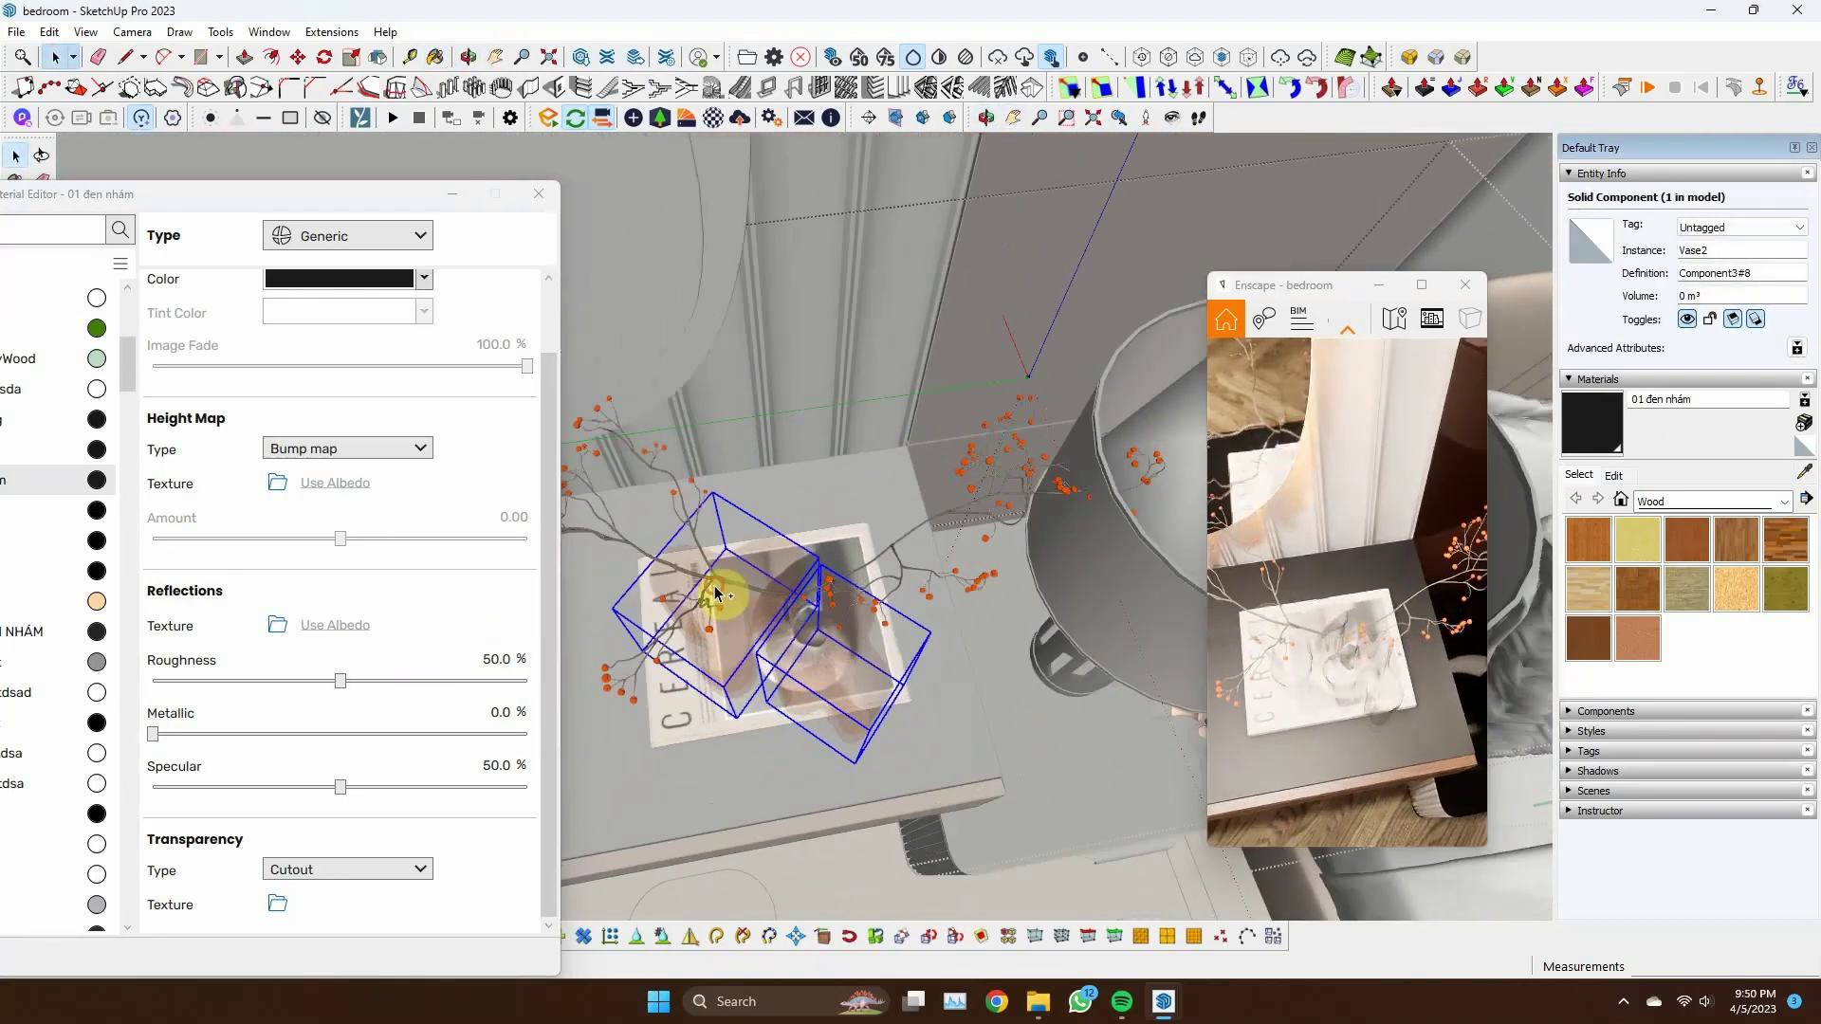
key("m")
left_click(915, 751)
mouse_move(915, 751)
middle_mouse_down()
mouse_move(902, 662)
mouse_move(976, 427)
middle_mouse_up()
Sample the glass vase material and tint it a pinkish peach
scroll(902, 662, "up", 3)
key("b")
left_click(976, 426, "alt")
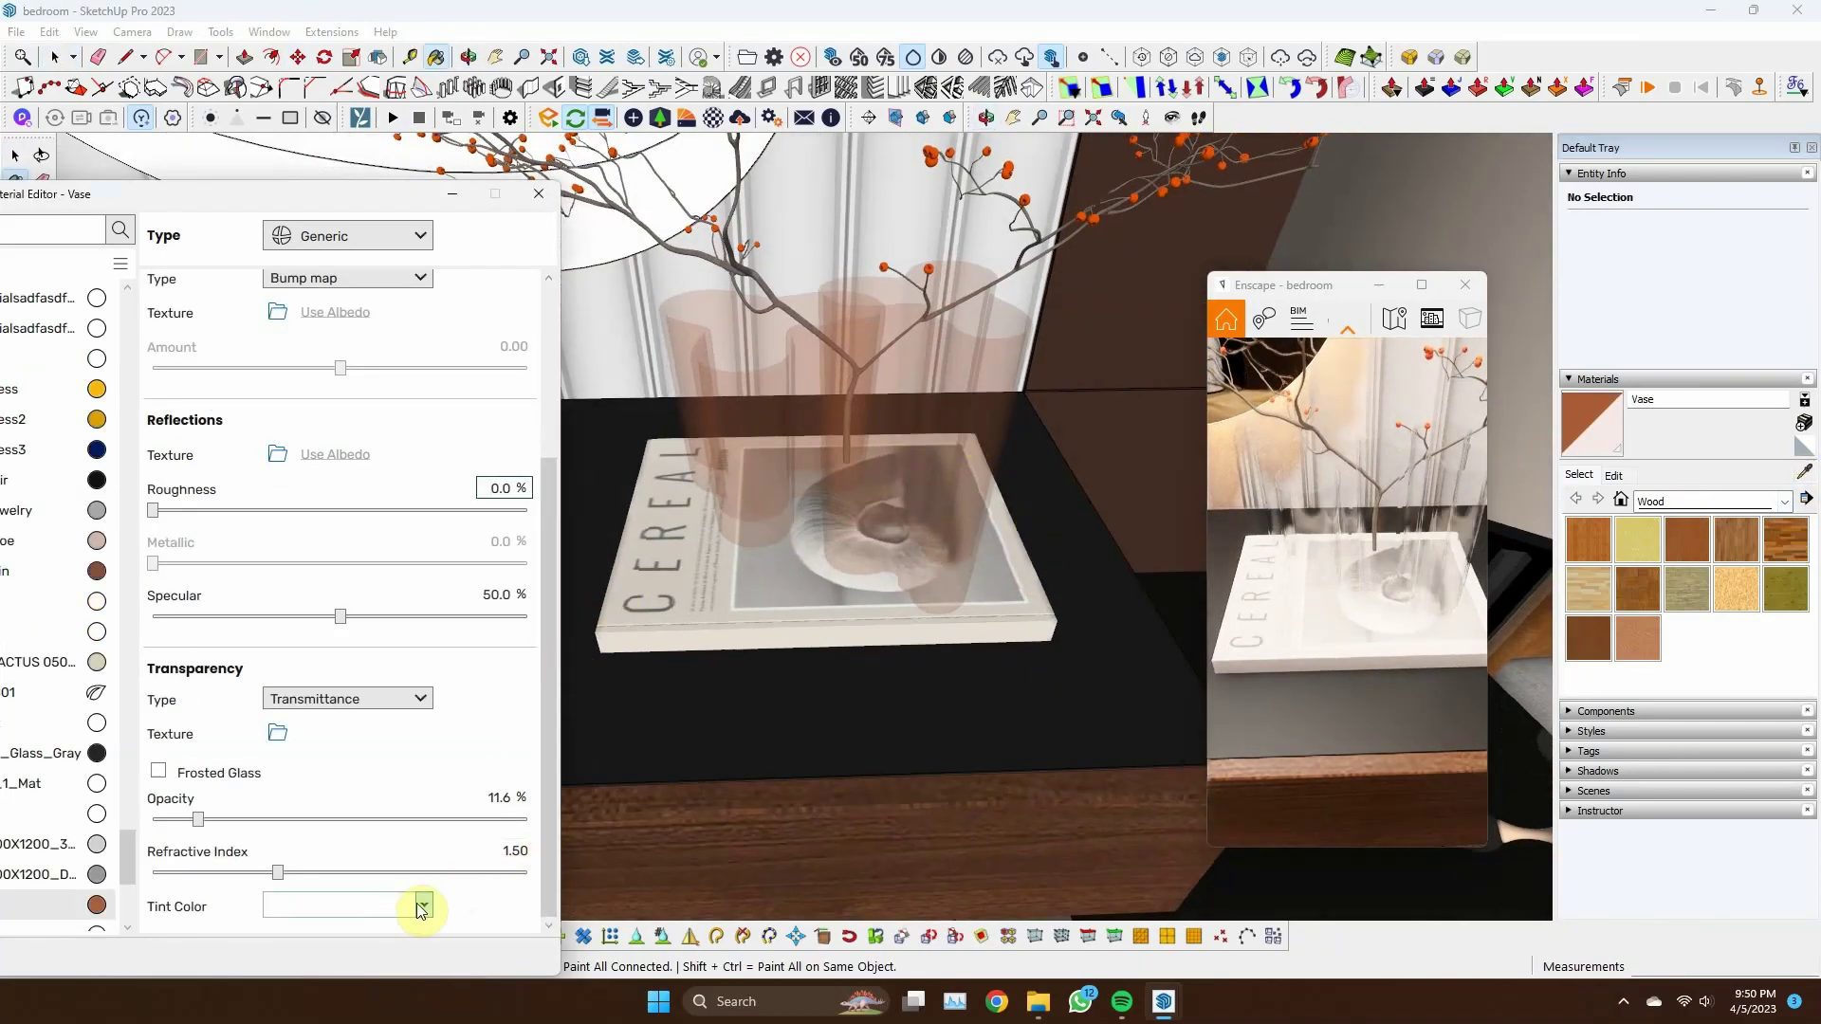
left_click(316, 670)
left_click_drag(482, 711, 480, 675)
middle_click_drag(911, 531, 892, 553)
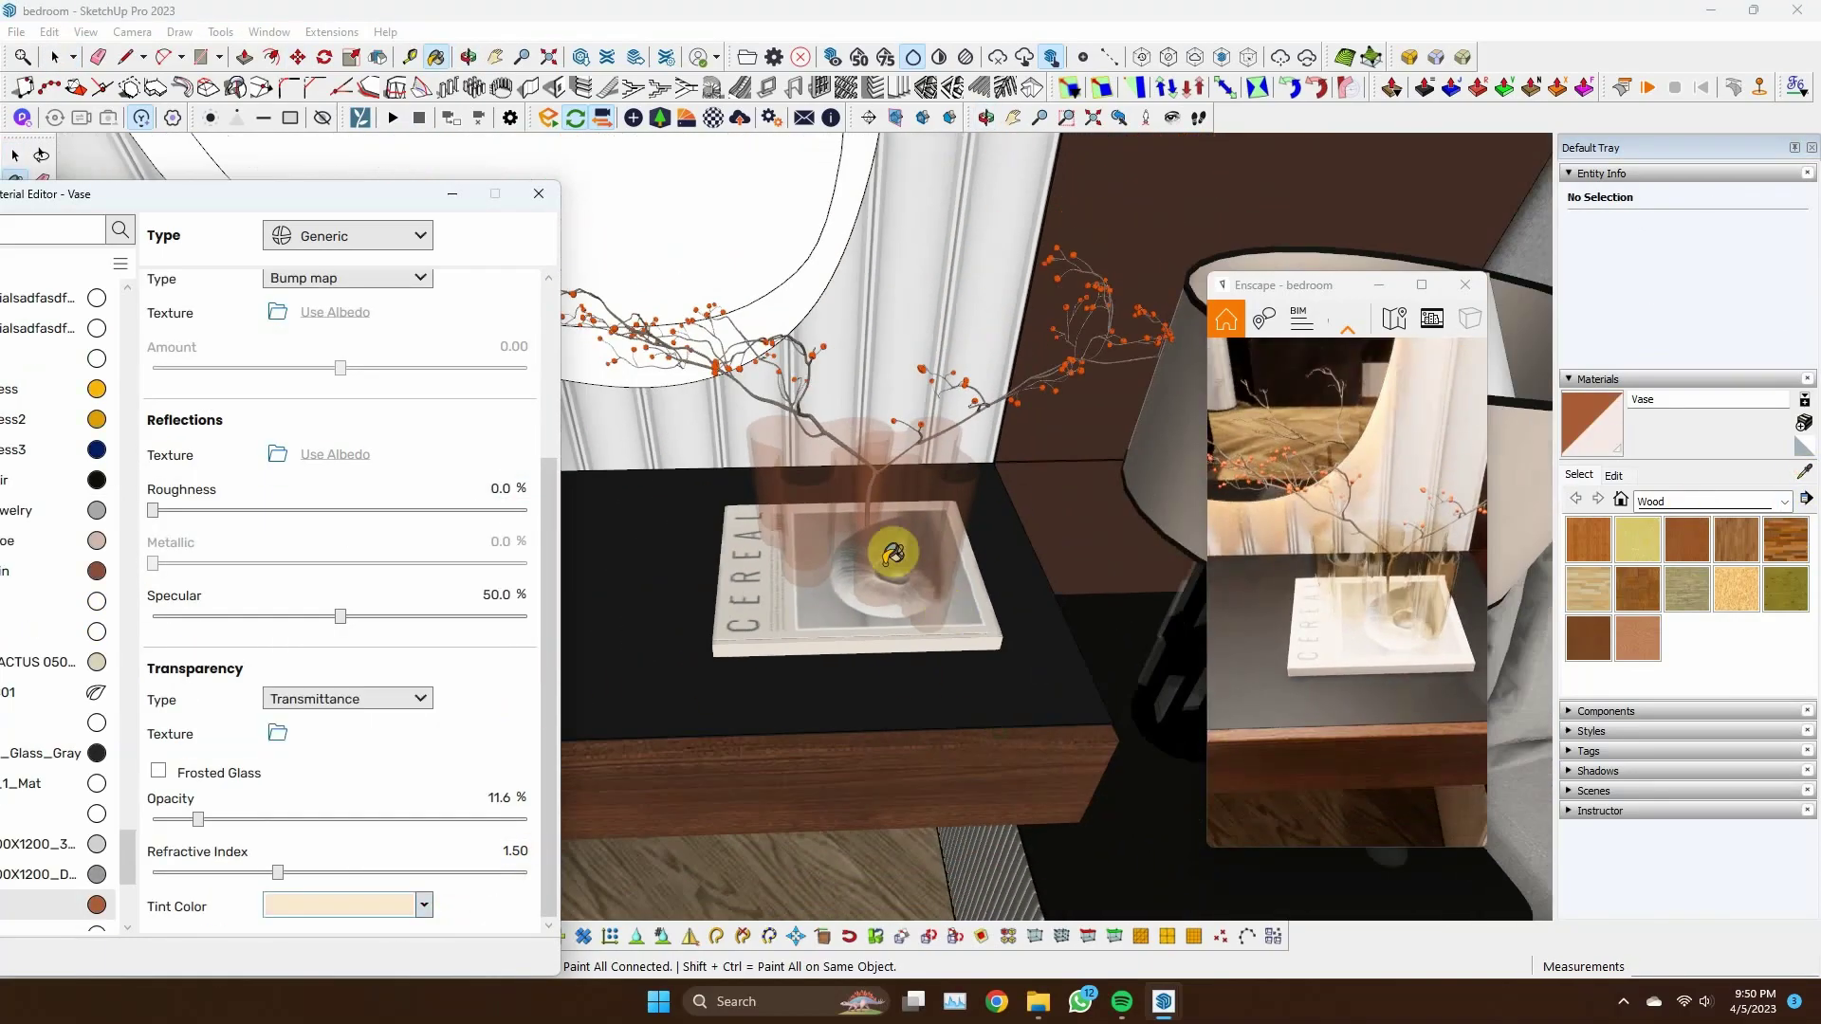
middle_click_drag(979, 664, 874, 419)
left_click(423, 905)
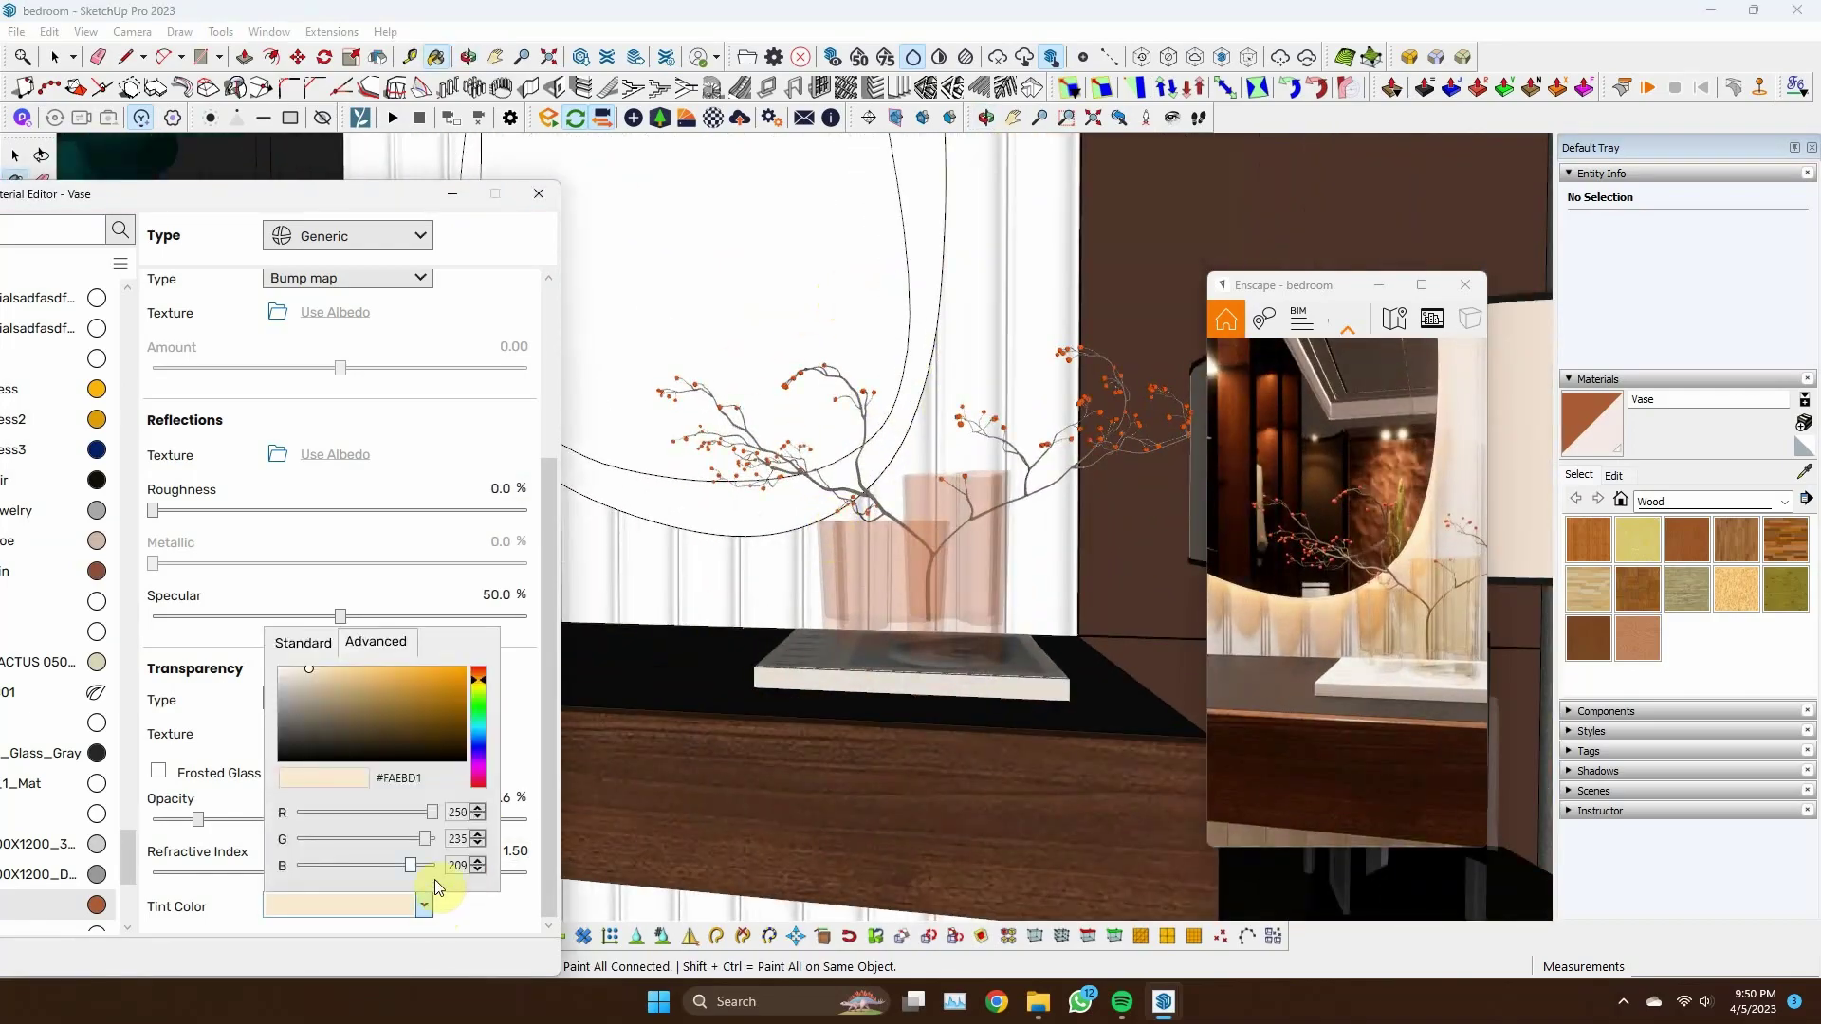
left_click_drag(486, 678, 488, 673)
middle_click_drag(866, 598, 845, 686)
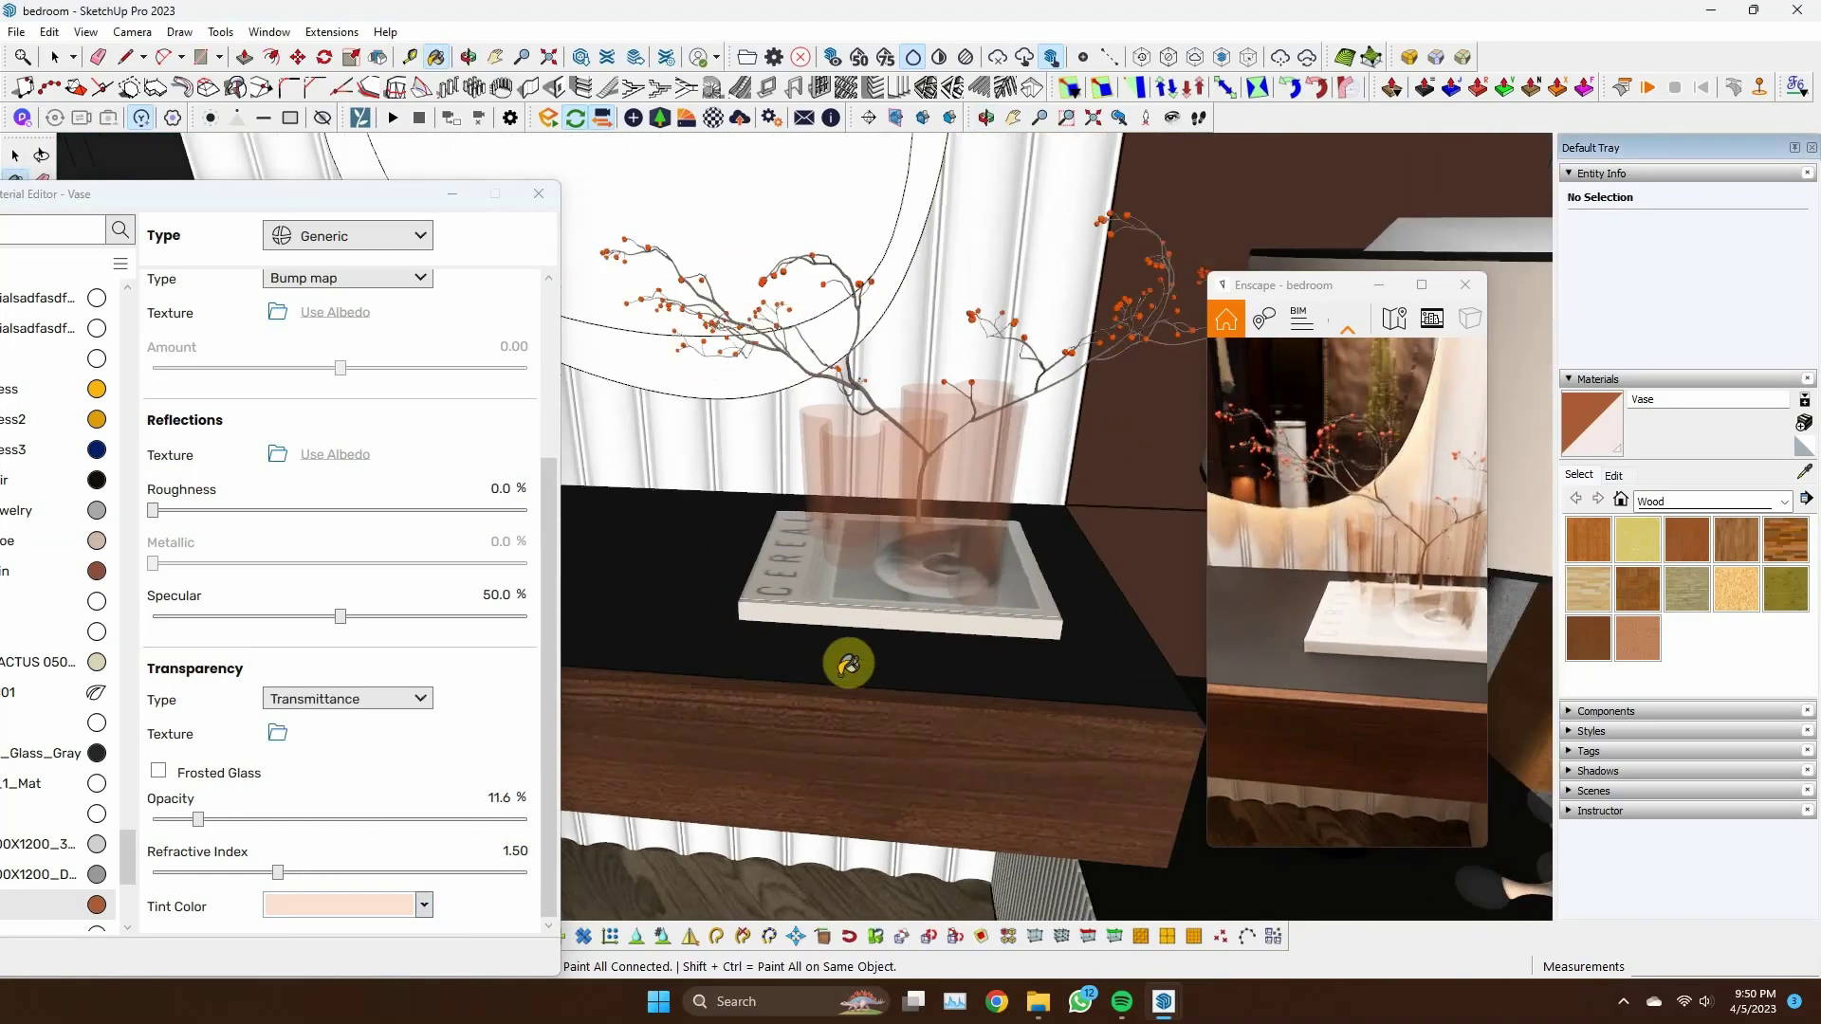
Sample the CEREAL book's Material #143 and set its Roughness to 10%
left_click(906, 562)
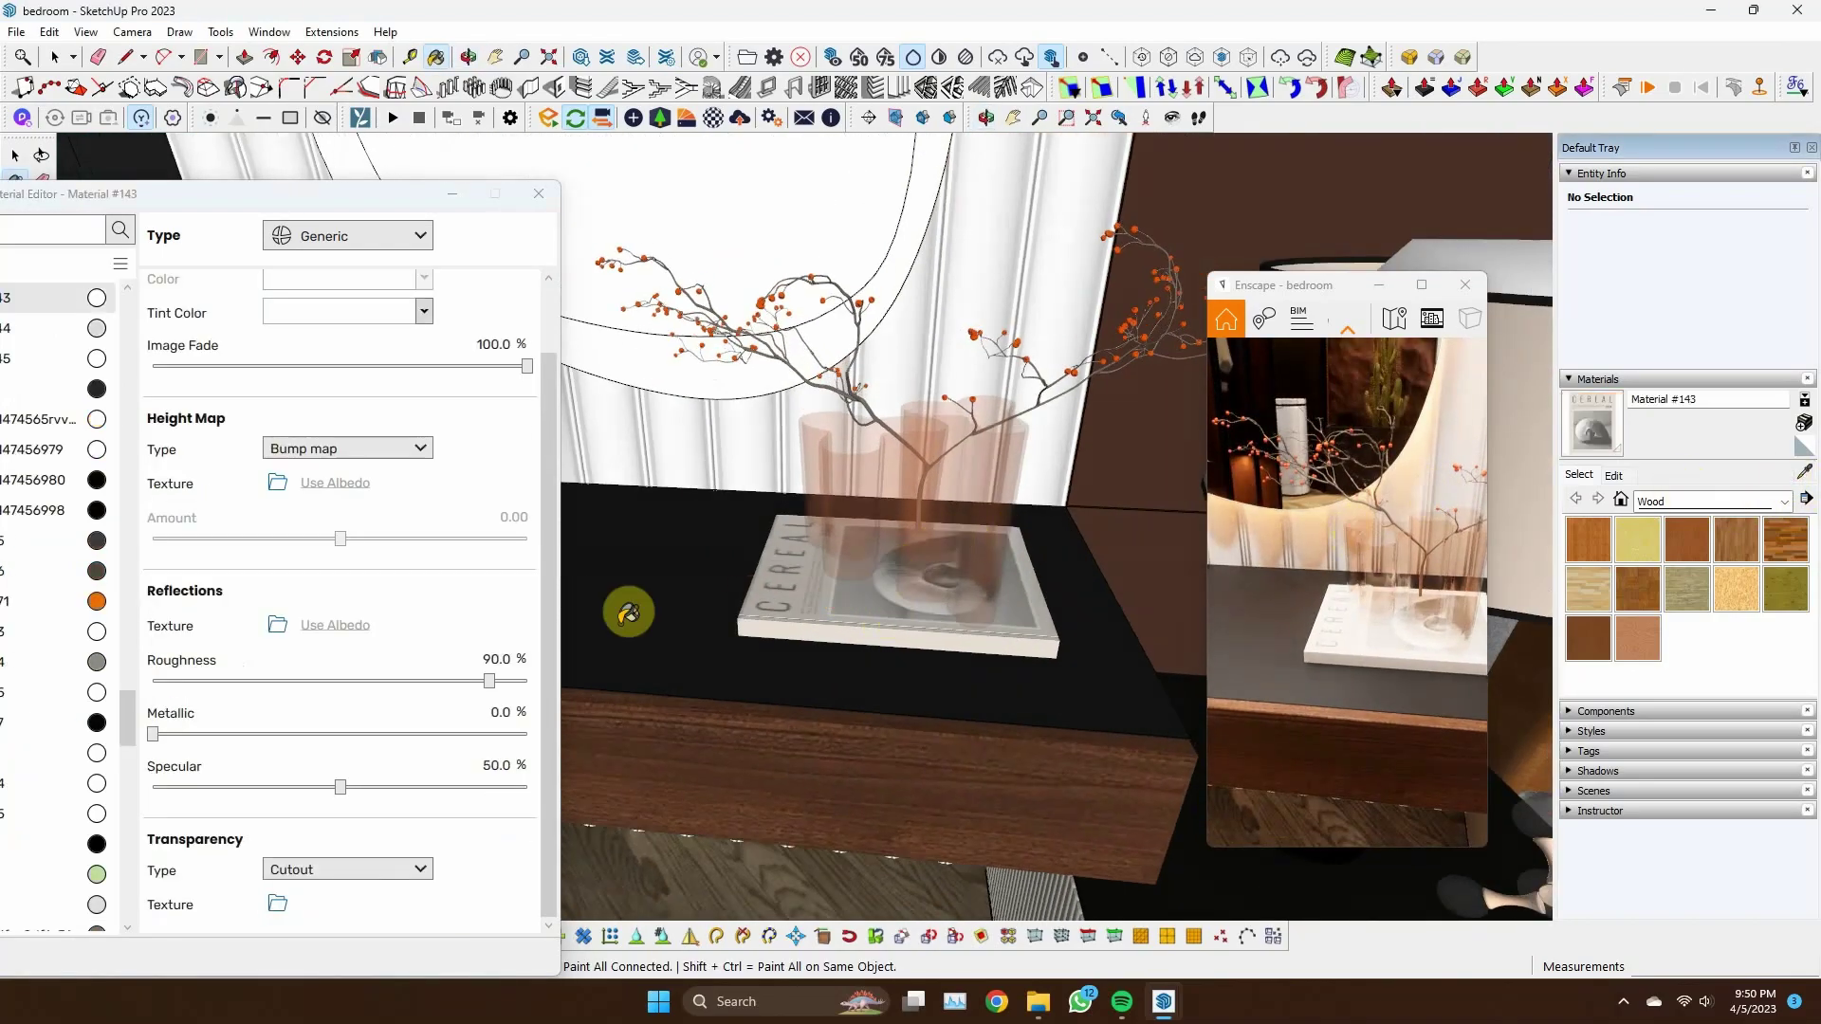
mouse_move(662, 497)
middle_mouse_down()
mouse_move(902, 589)
mouse_move(825, 639)
middle_mouse_up()
double_click(503, 659)
type("1")
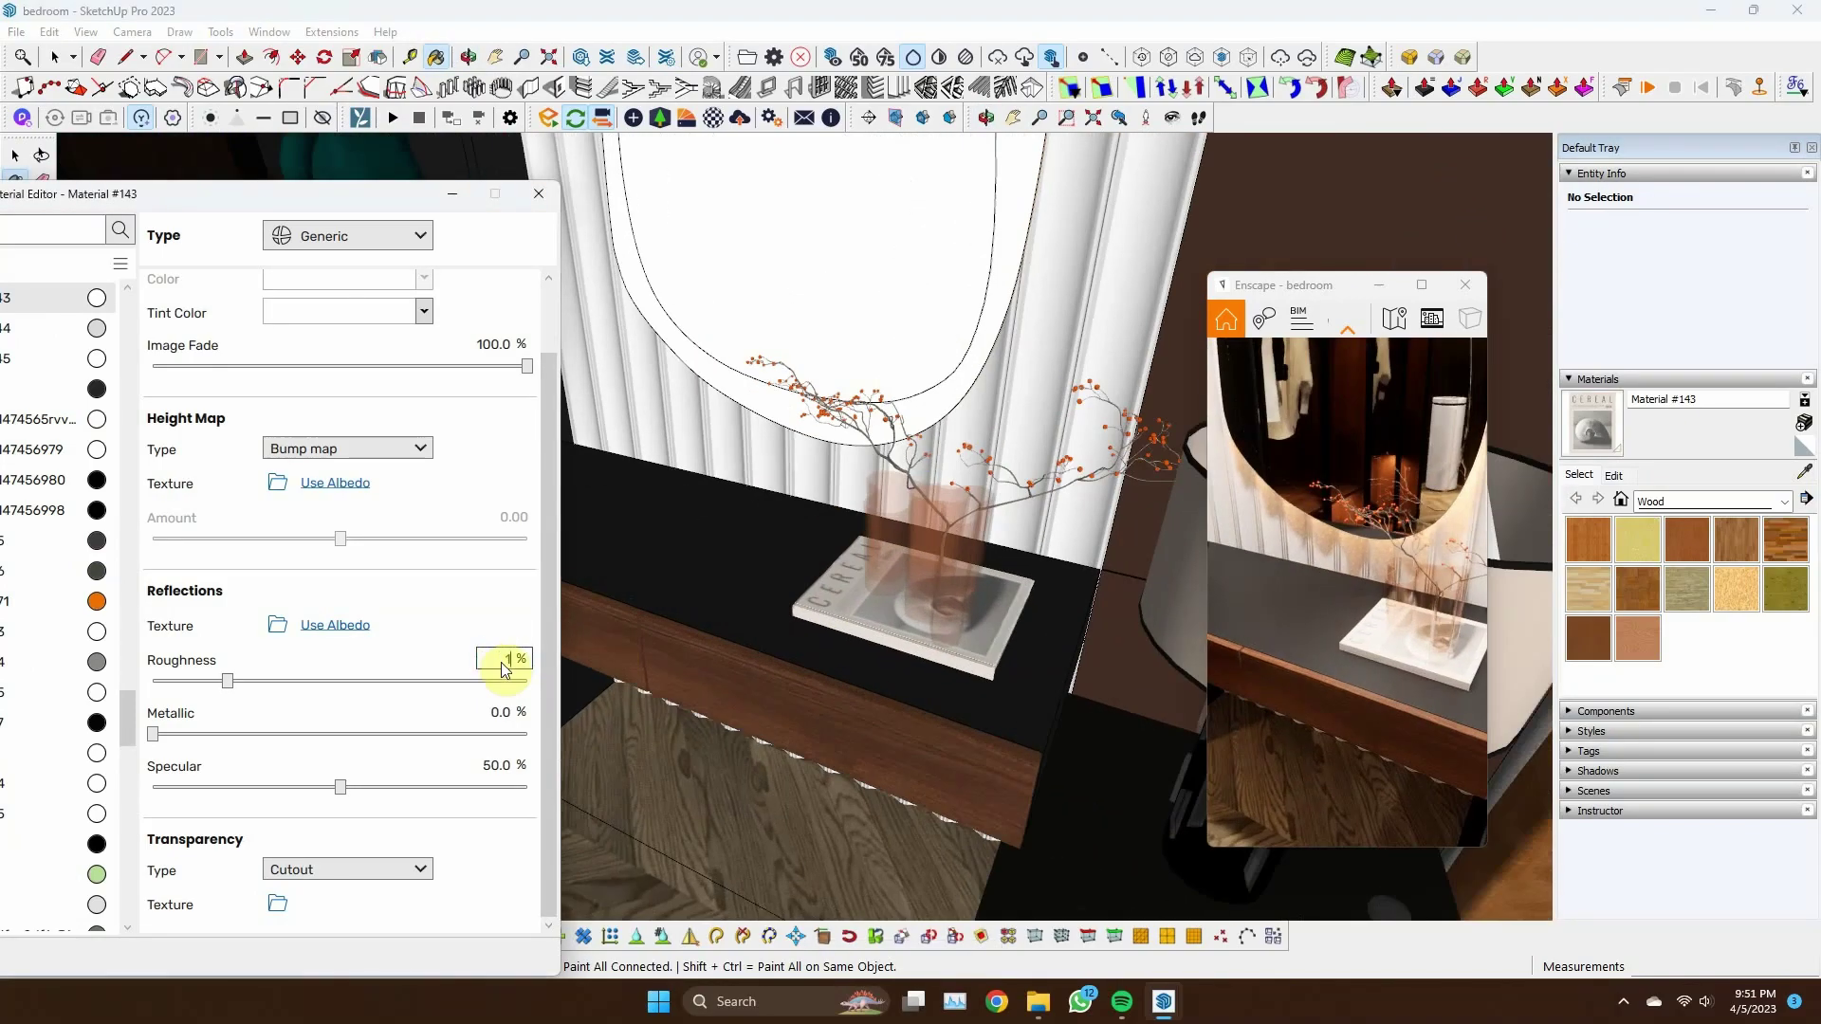
key("Return")
key("Page_Down")
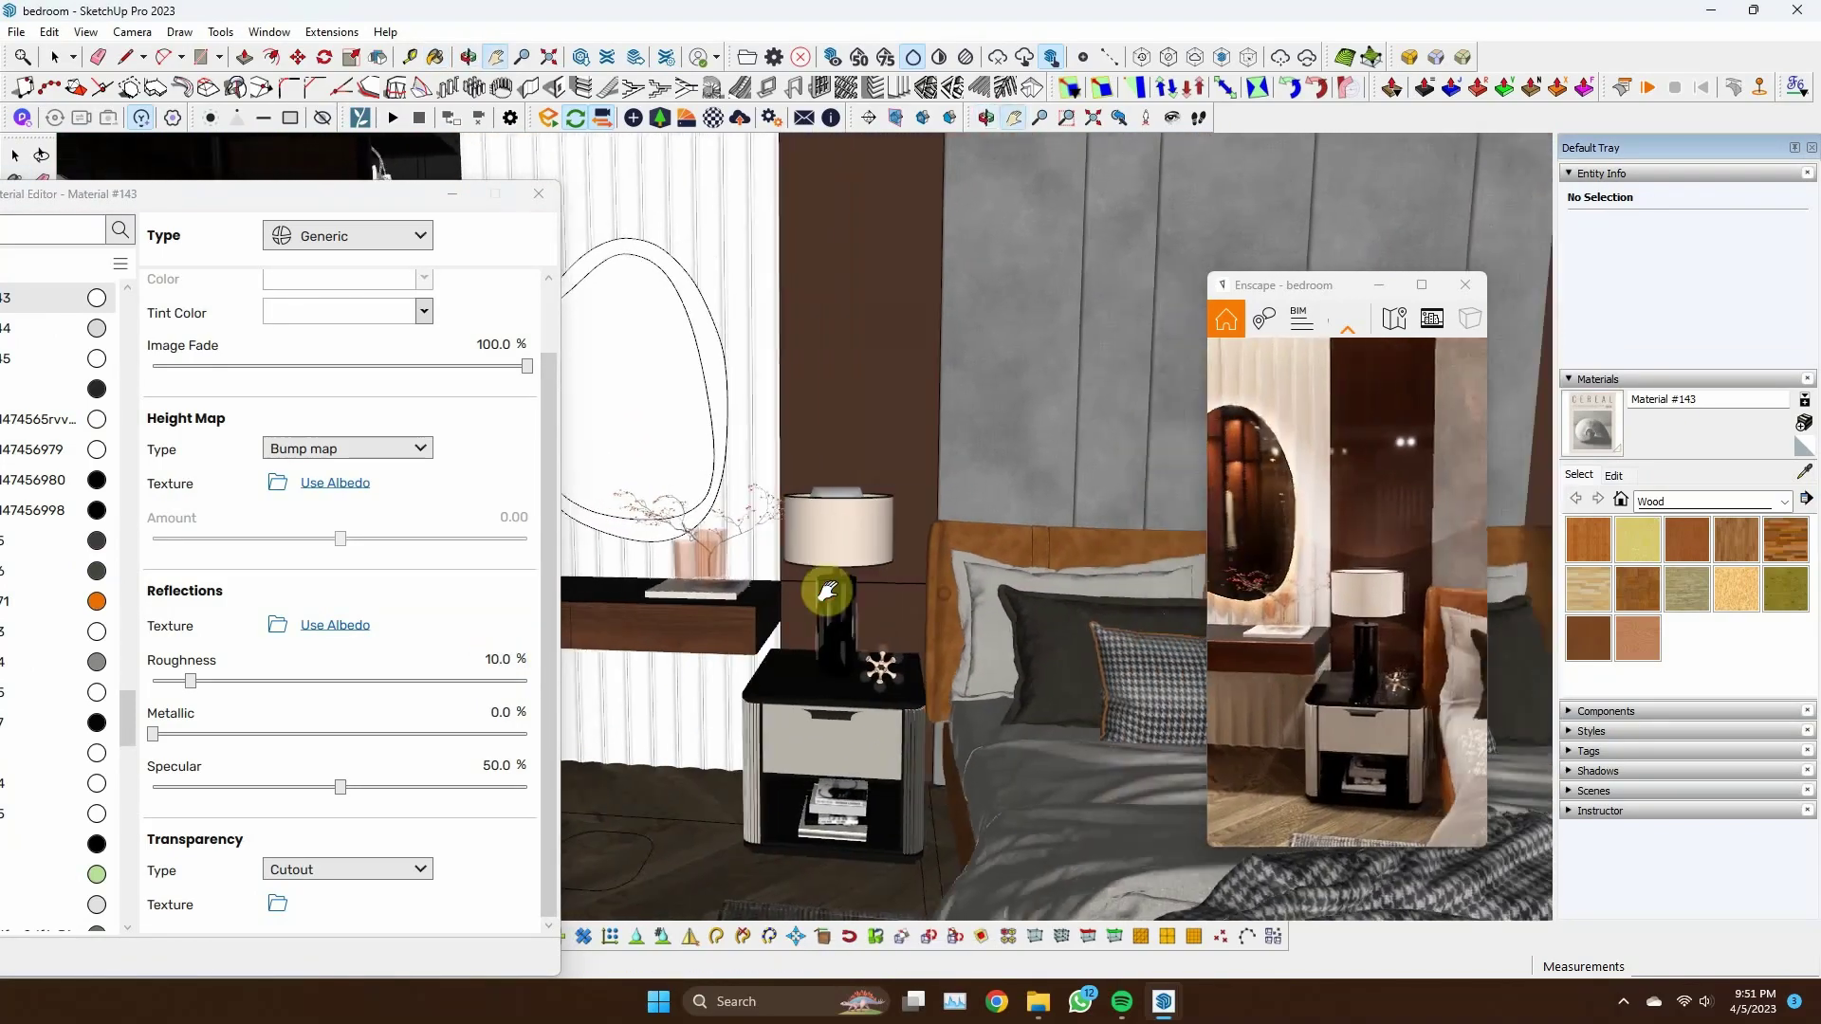
left_click_drag(1369, 275, 1369, 136)
left_click_drag(1489, 634, 1554, 633)
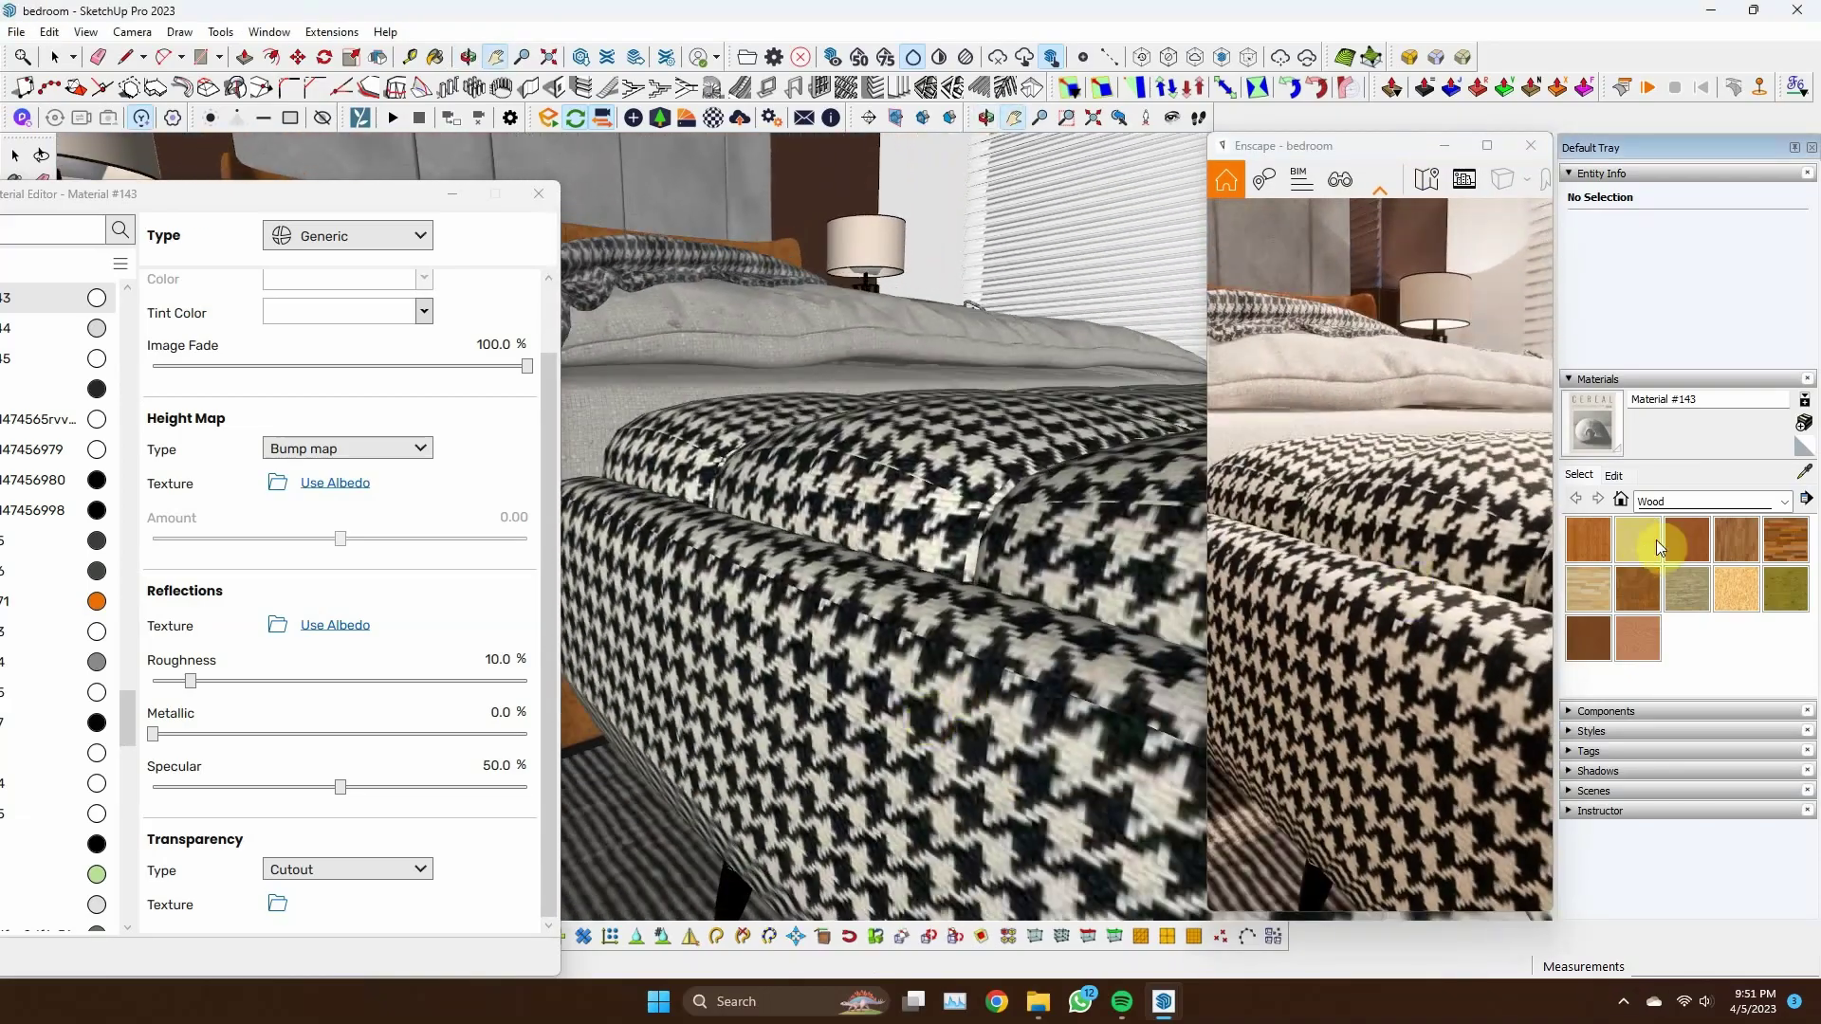
Give the houndstooth bench fabric the sbklx0p_2K_Normal.jpg normal map at 0.2 m tiling
left_click_drag(381, 203, 594, 98)
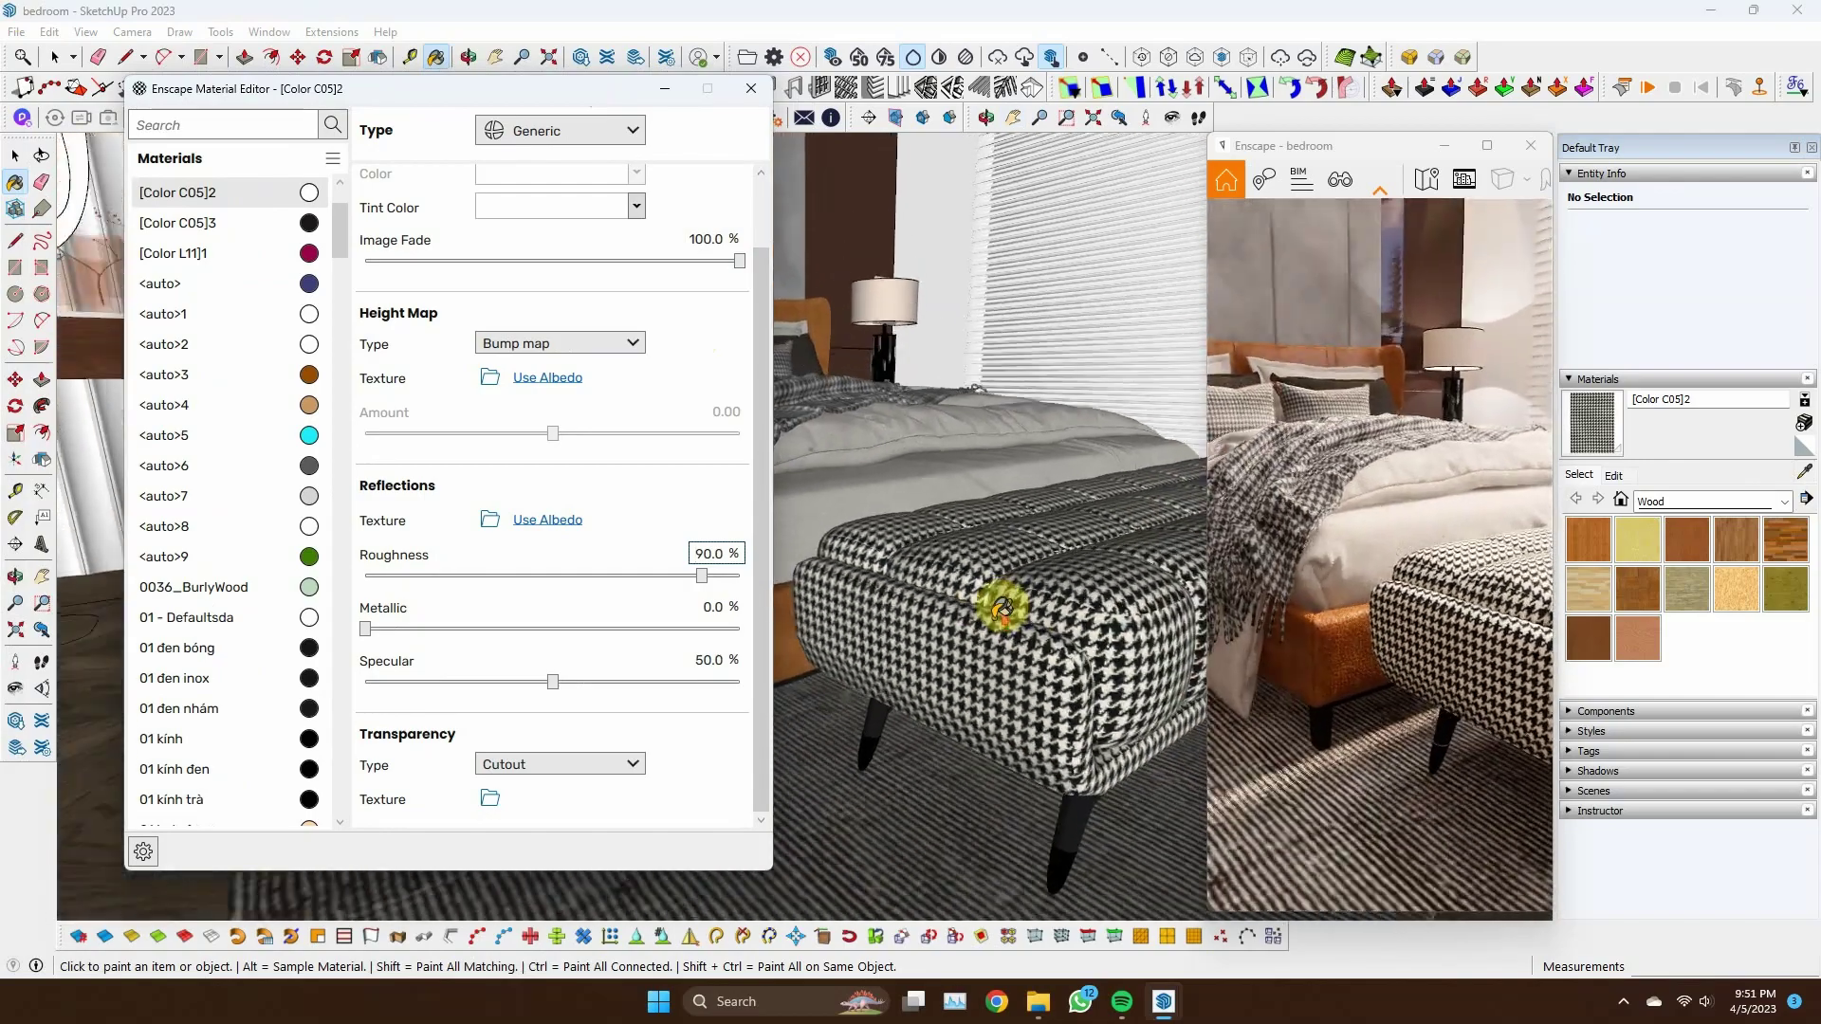
left_click(491, 380)
double_click(661, 408)
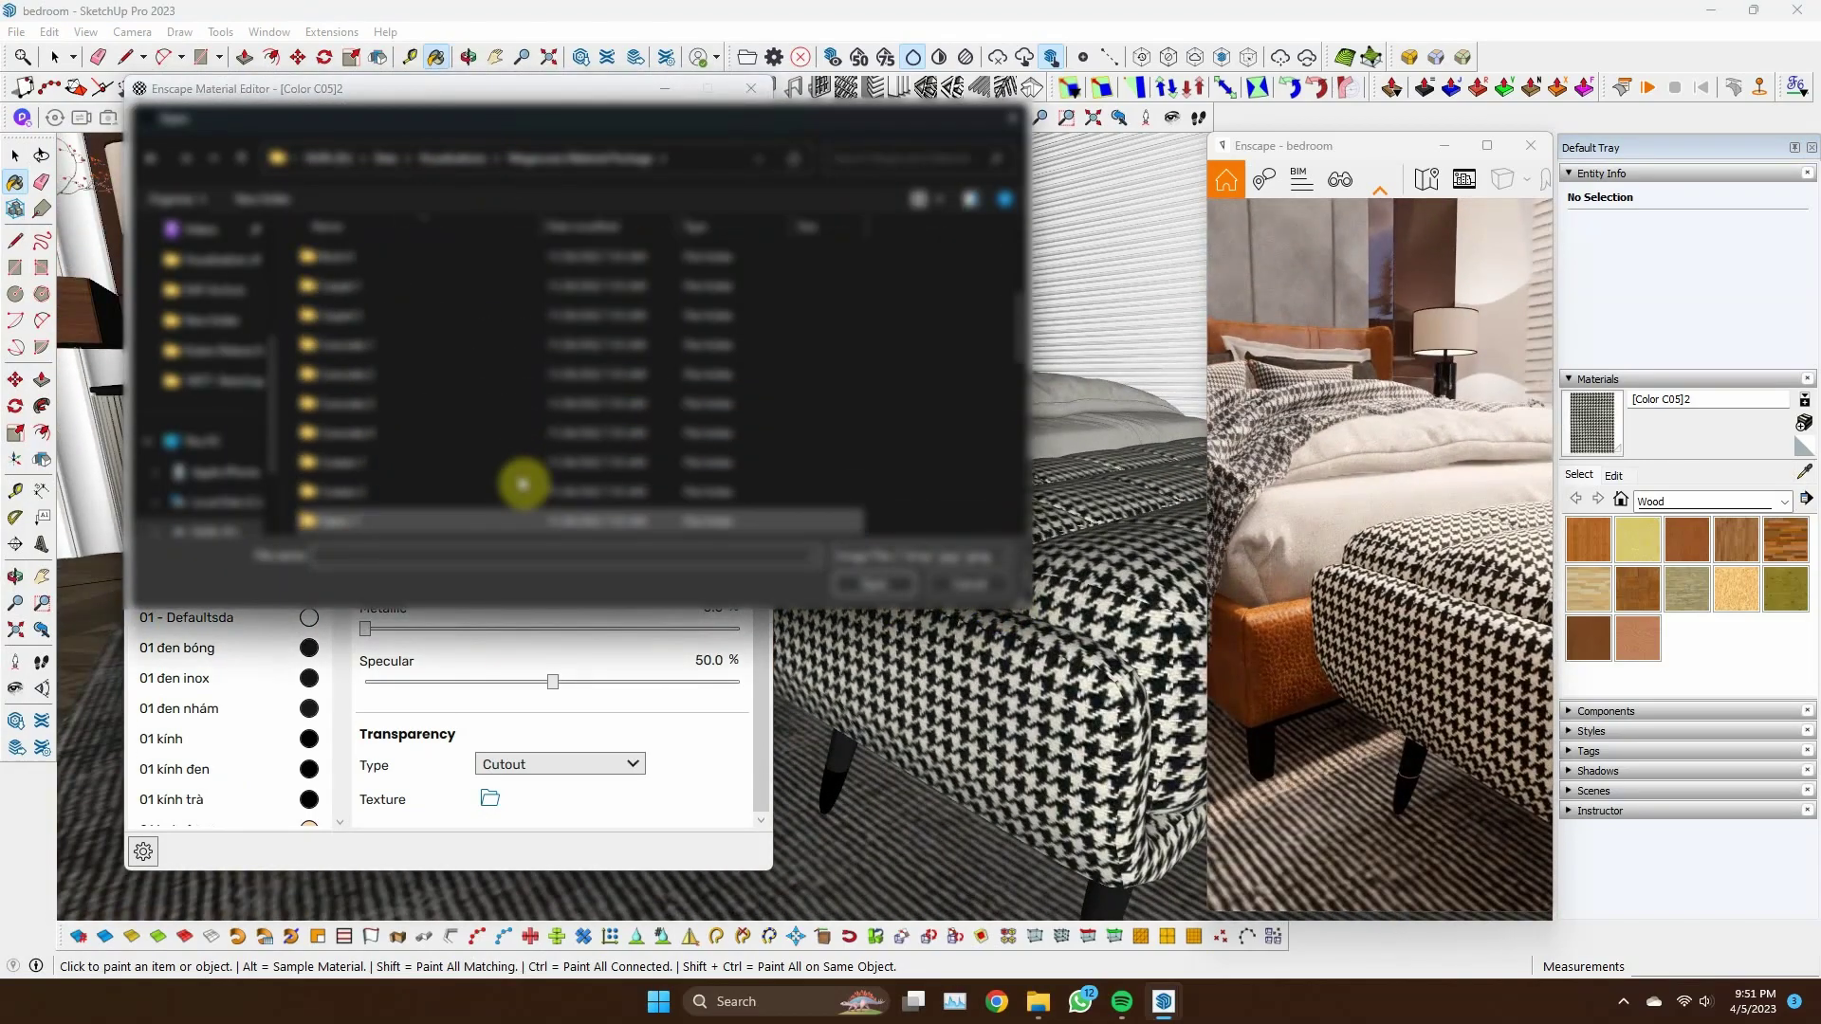
double_click(521, 480)
double_click(750, 284)
scroll(1109, 670, "up", 5)
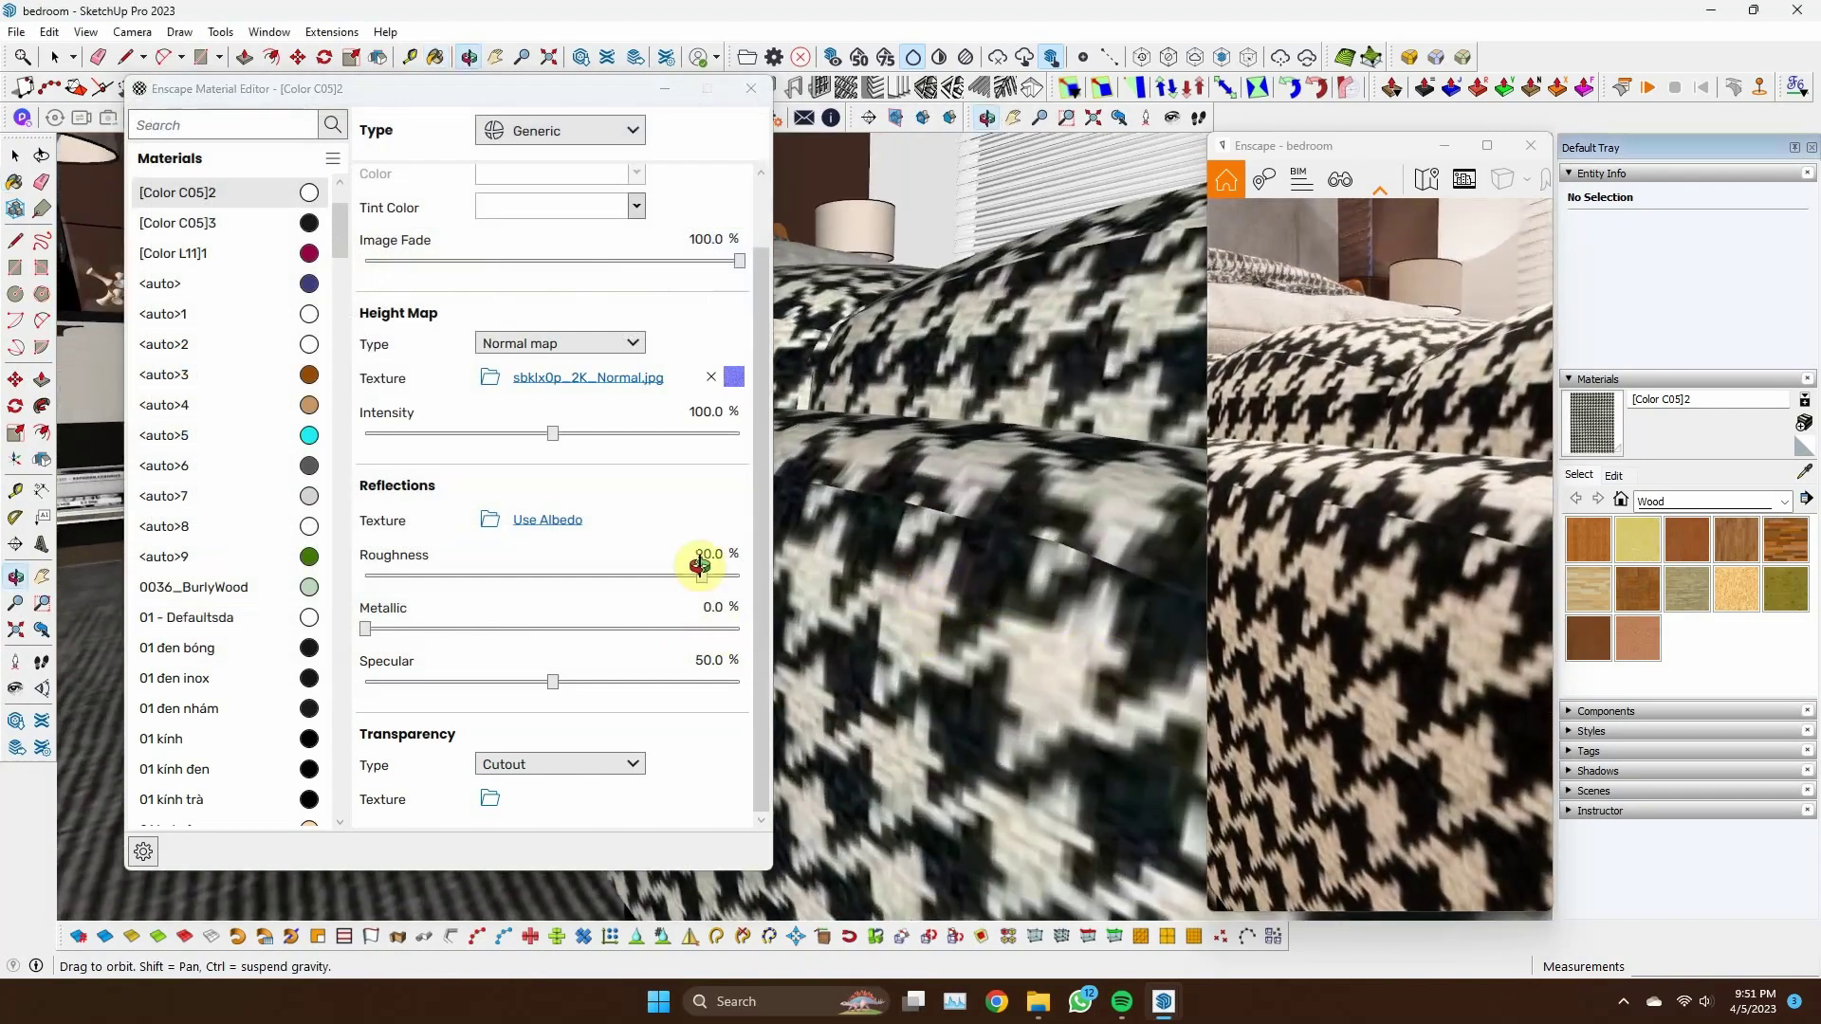
left_click(733, 376)
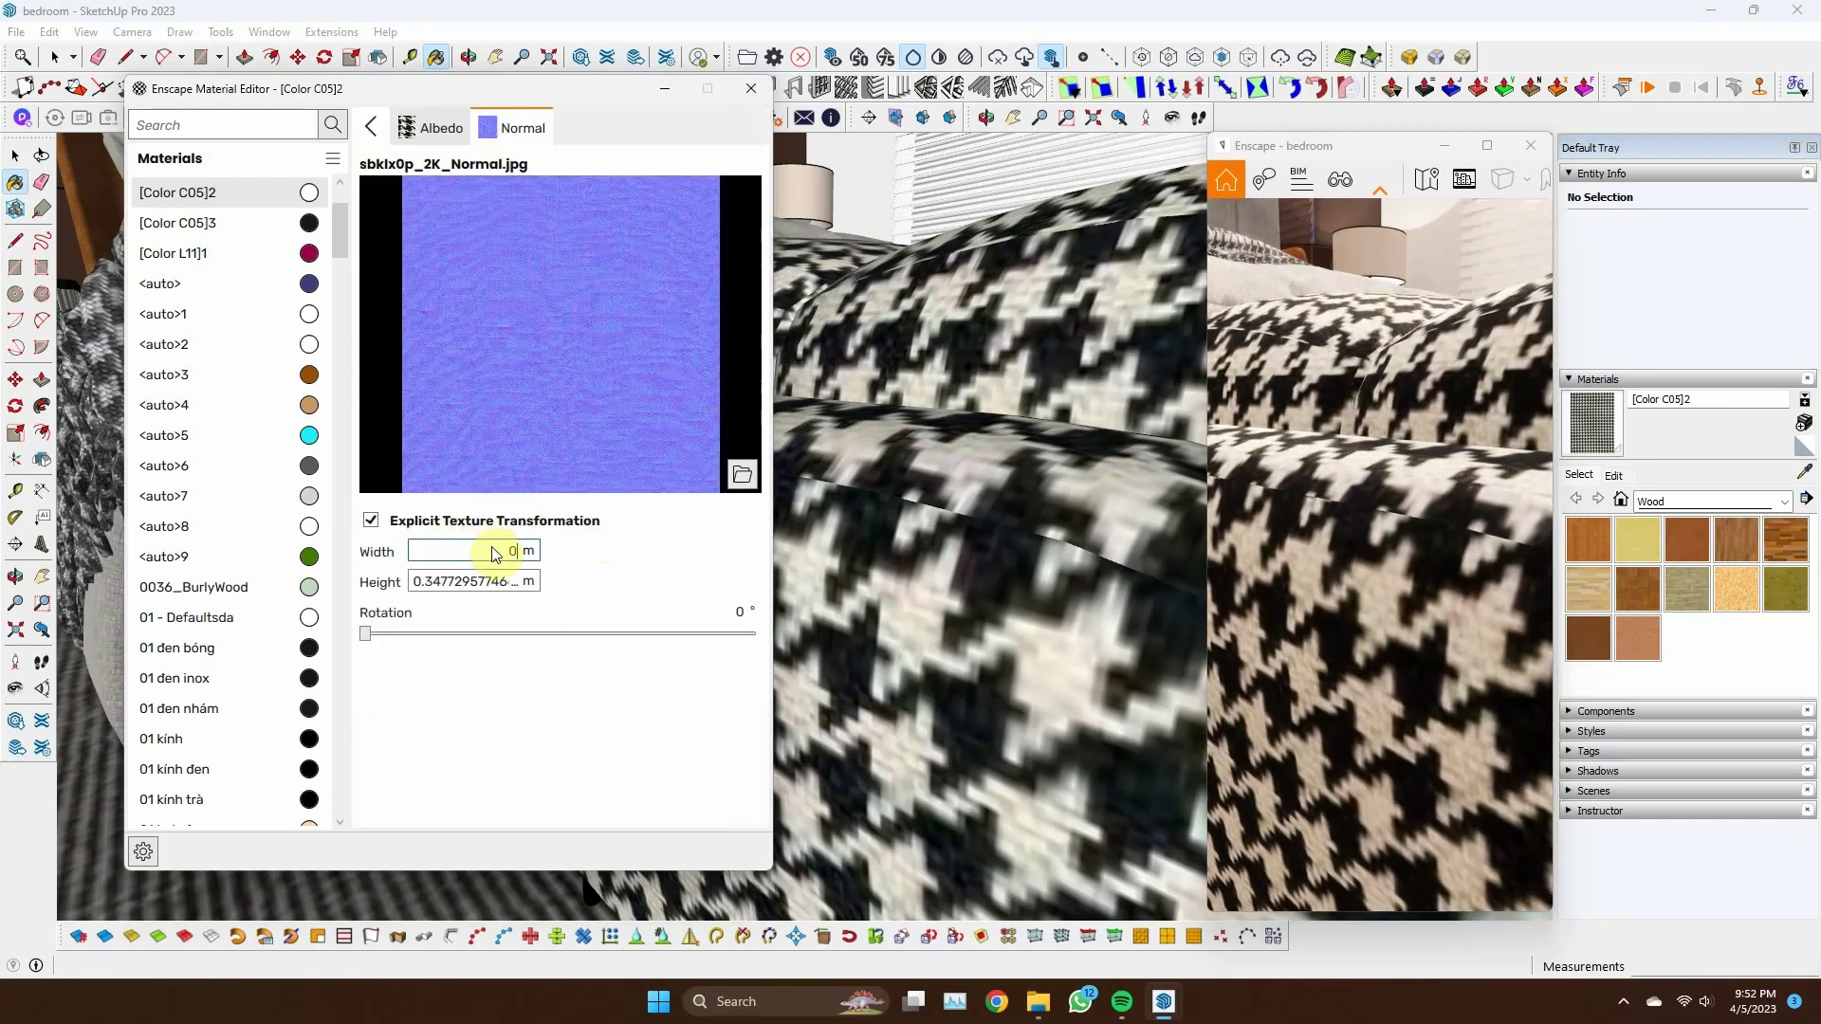
scroll(868, 574, "down", 3)
scroll(959, 650, "down", 3)
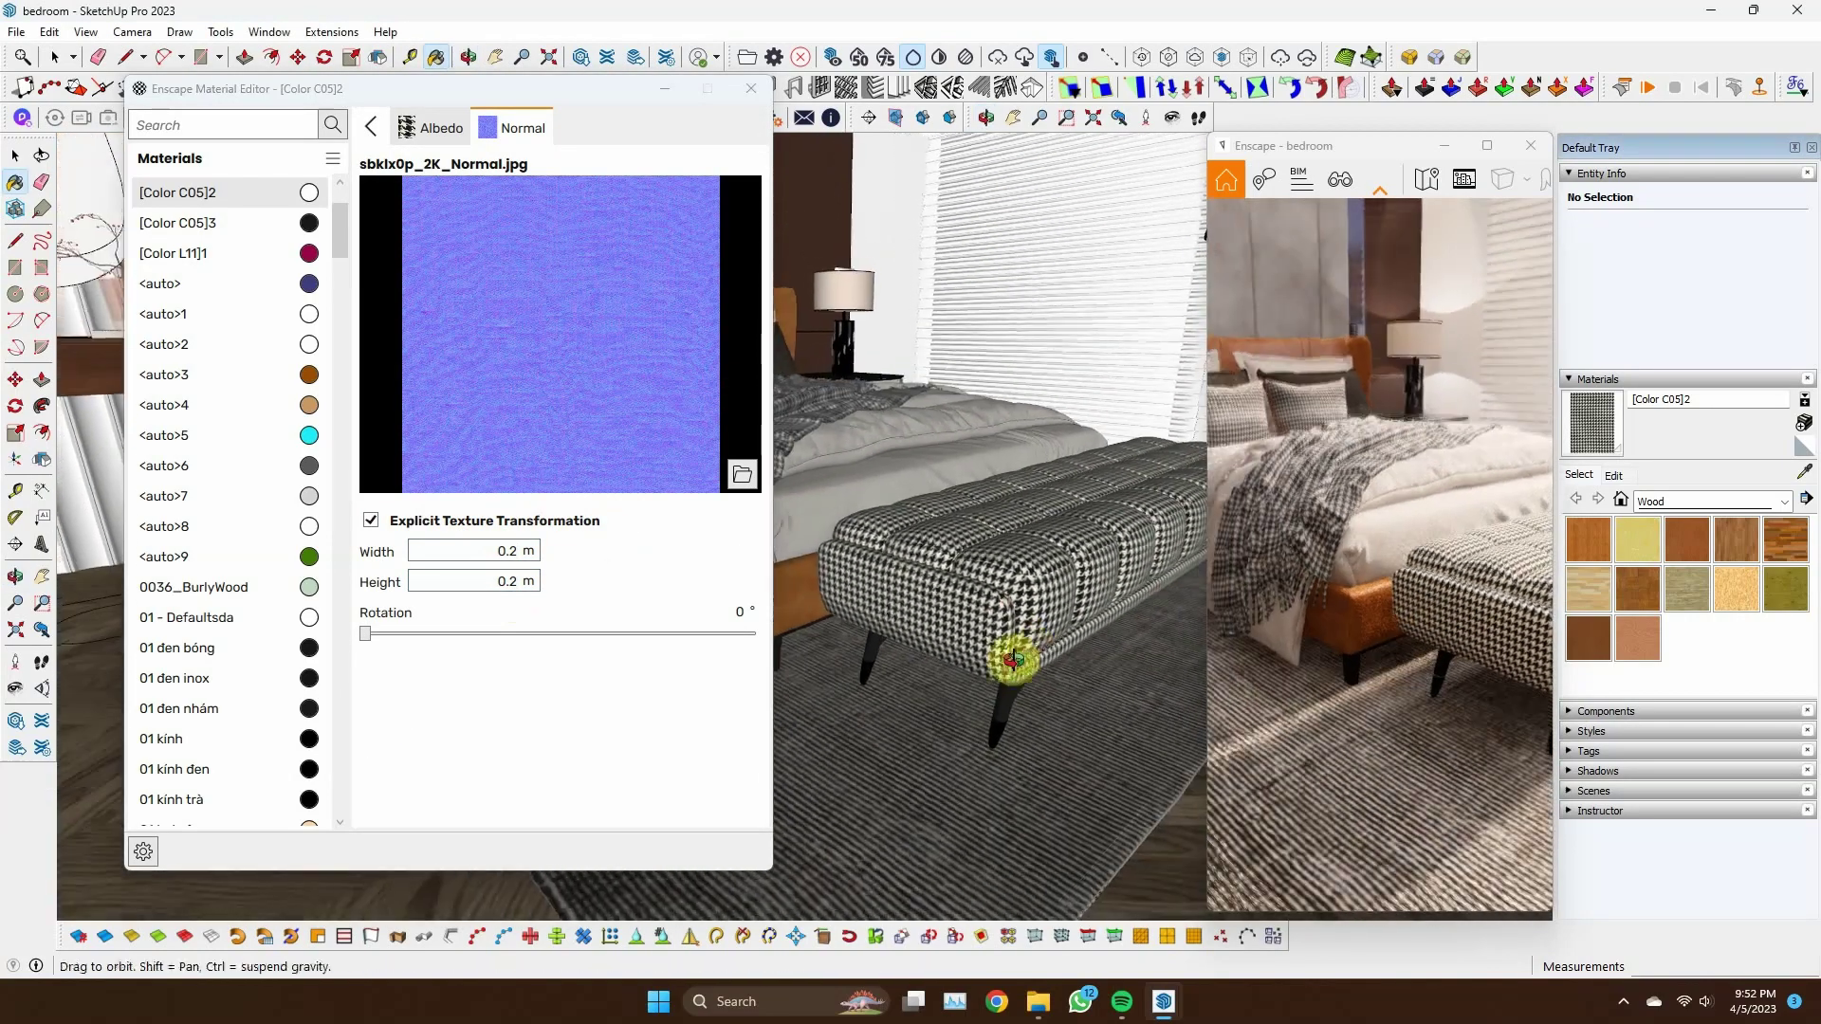
Sample the 21 - Defaultdas bed fabric and edit its normal map width and height
left_click(1101, 797, "alt")
middle_click_drag(1038, 813, 956, 700)
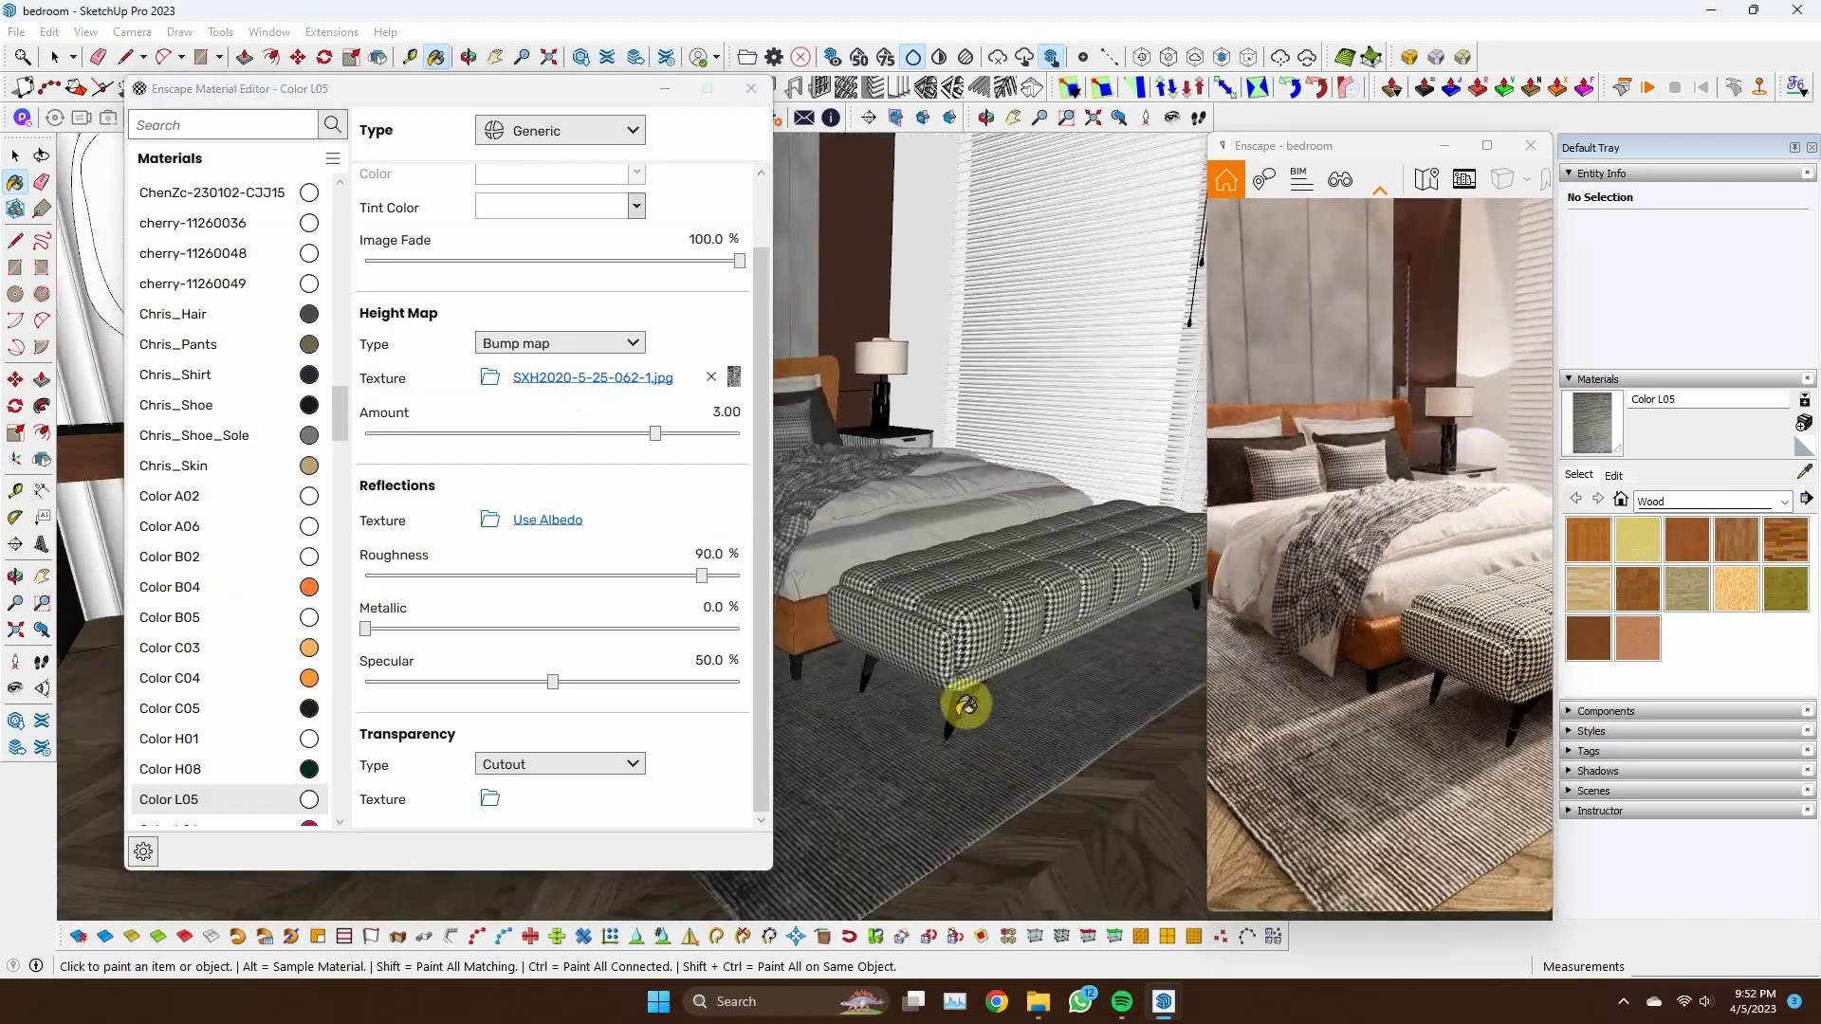
scroll(956, 700, "up", 5)
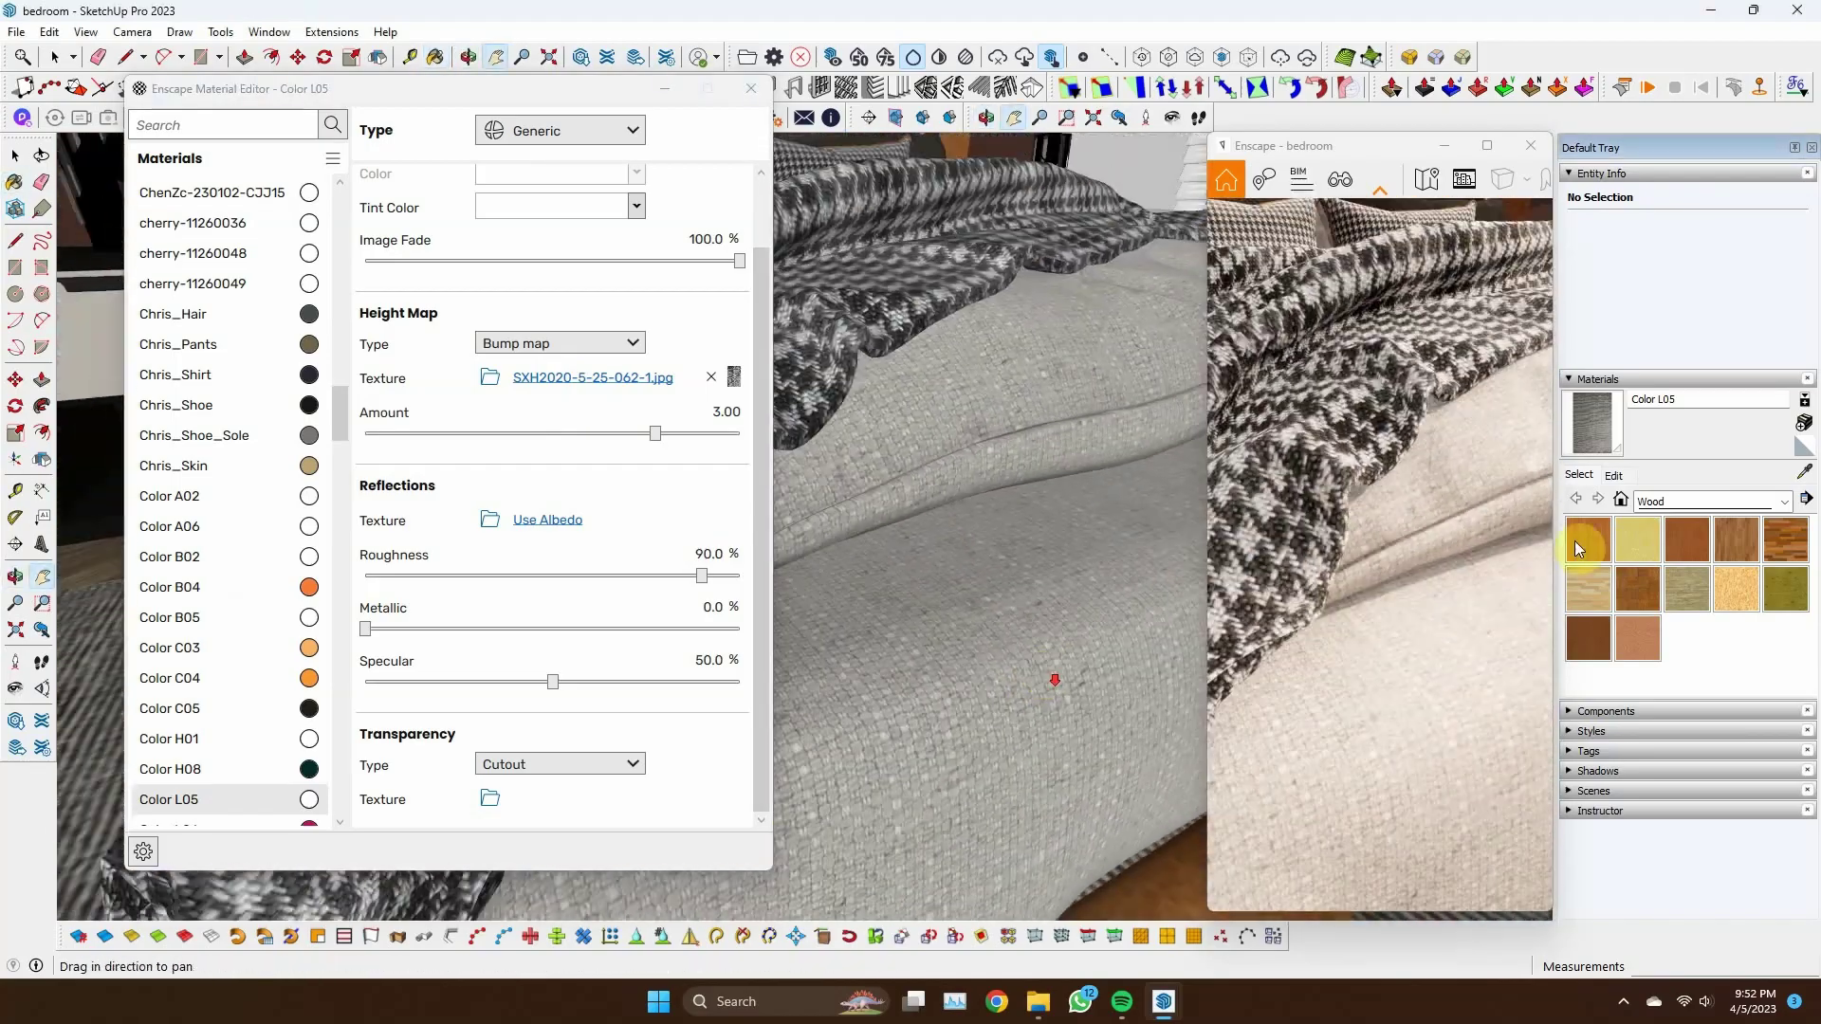
scroll(989, 736, "up", 3)
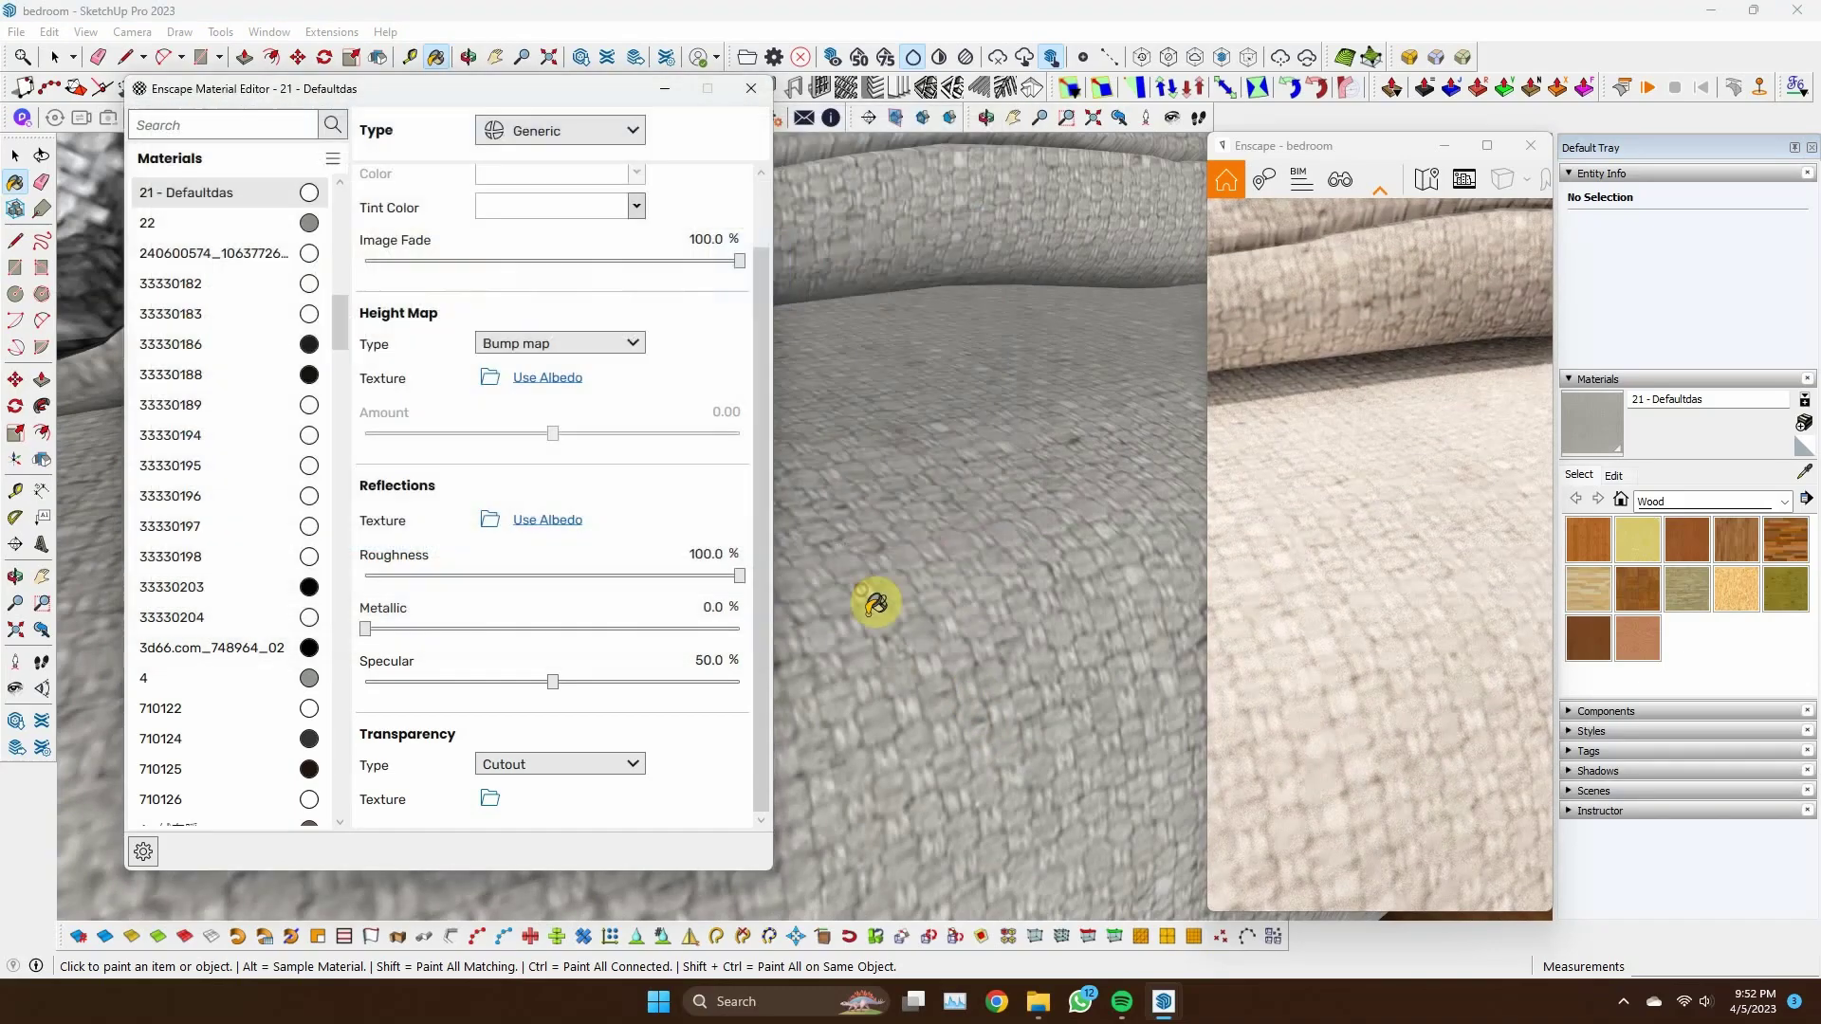
left_click(736, 378)
double_click(518, 554)
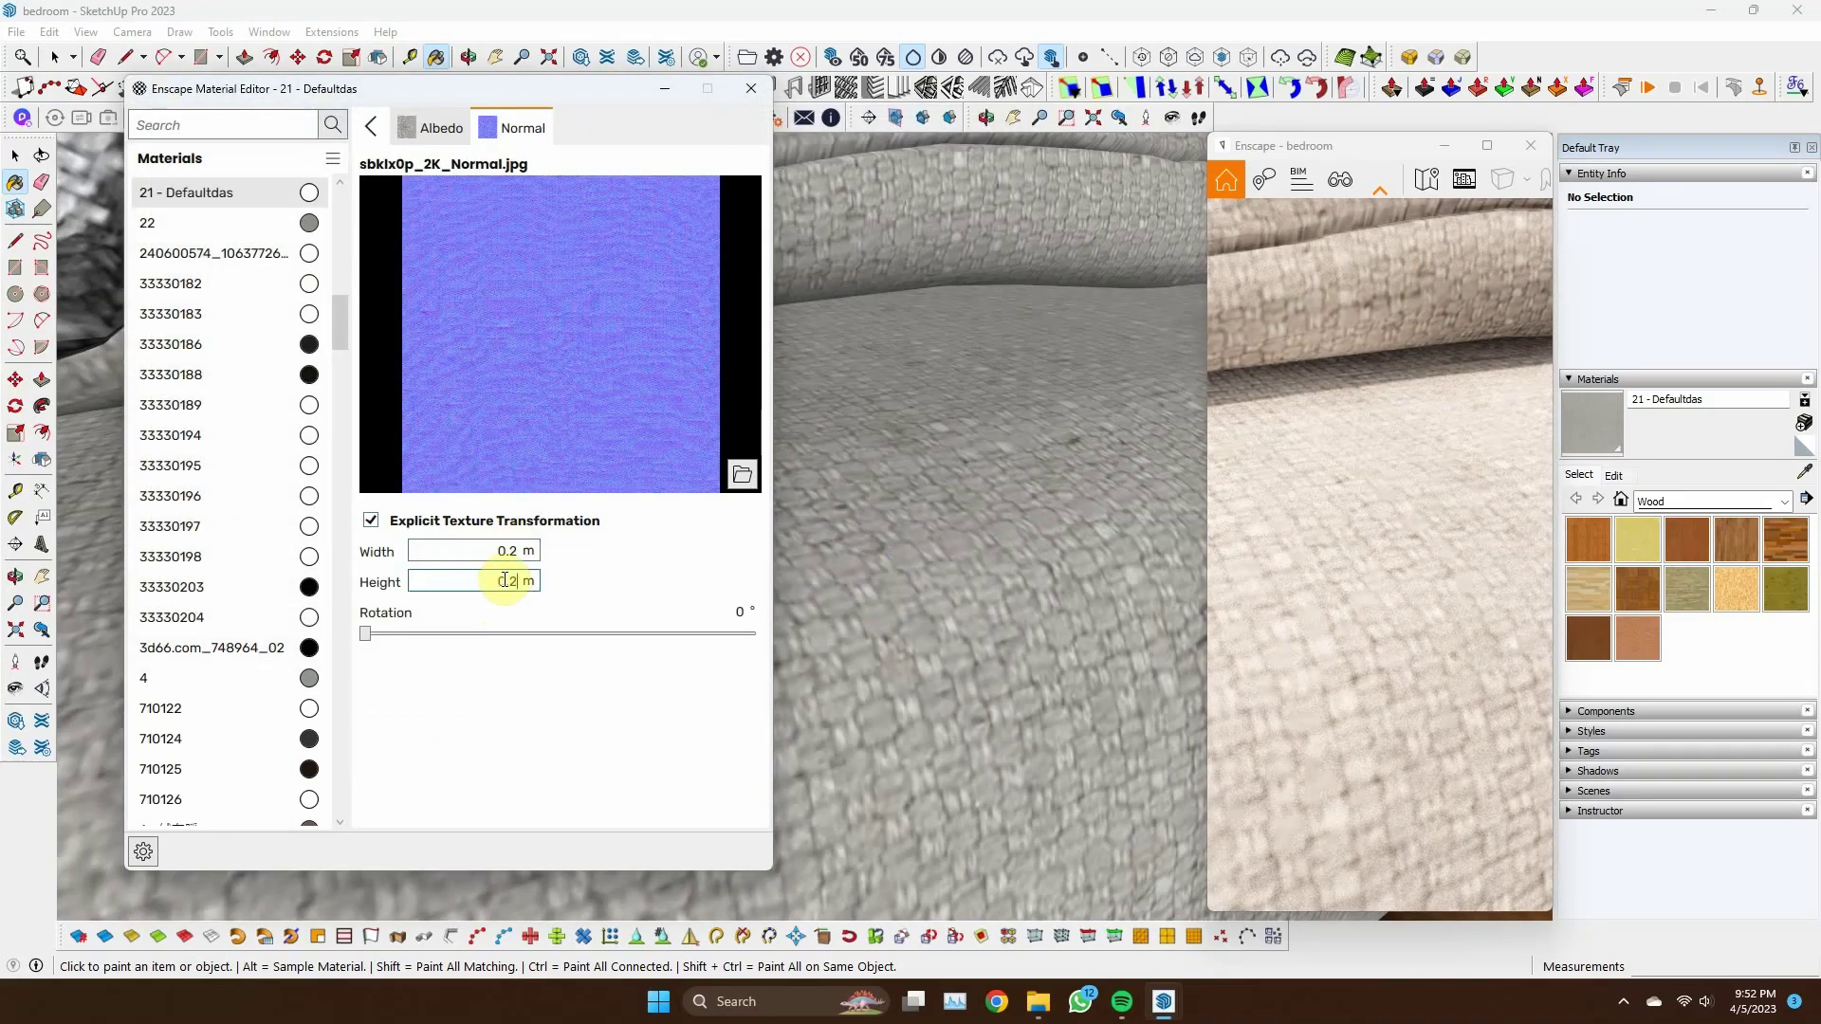
scroll(976, 516, "down", 2)
double_click(503, 578)
type("0.1")
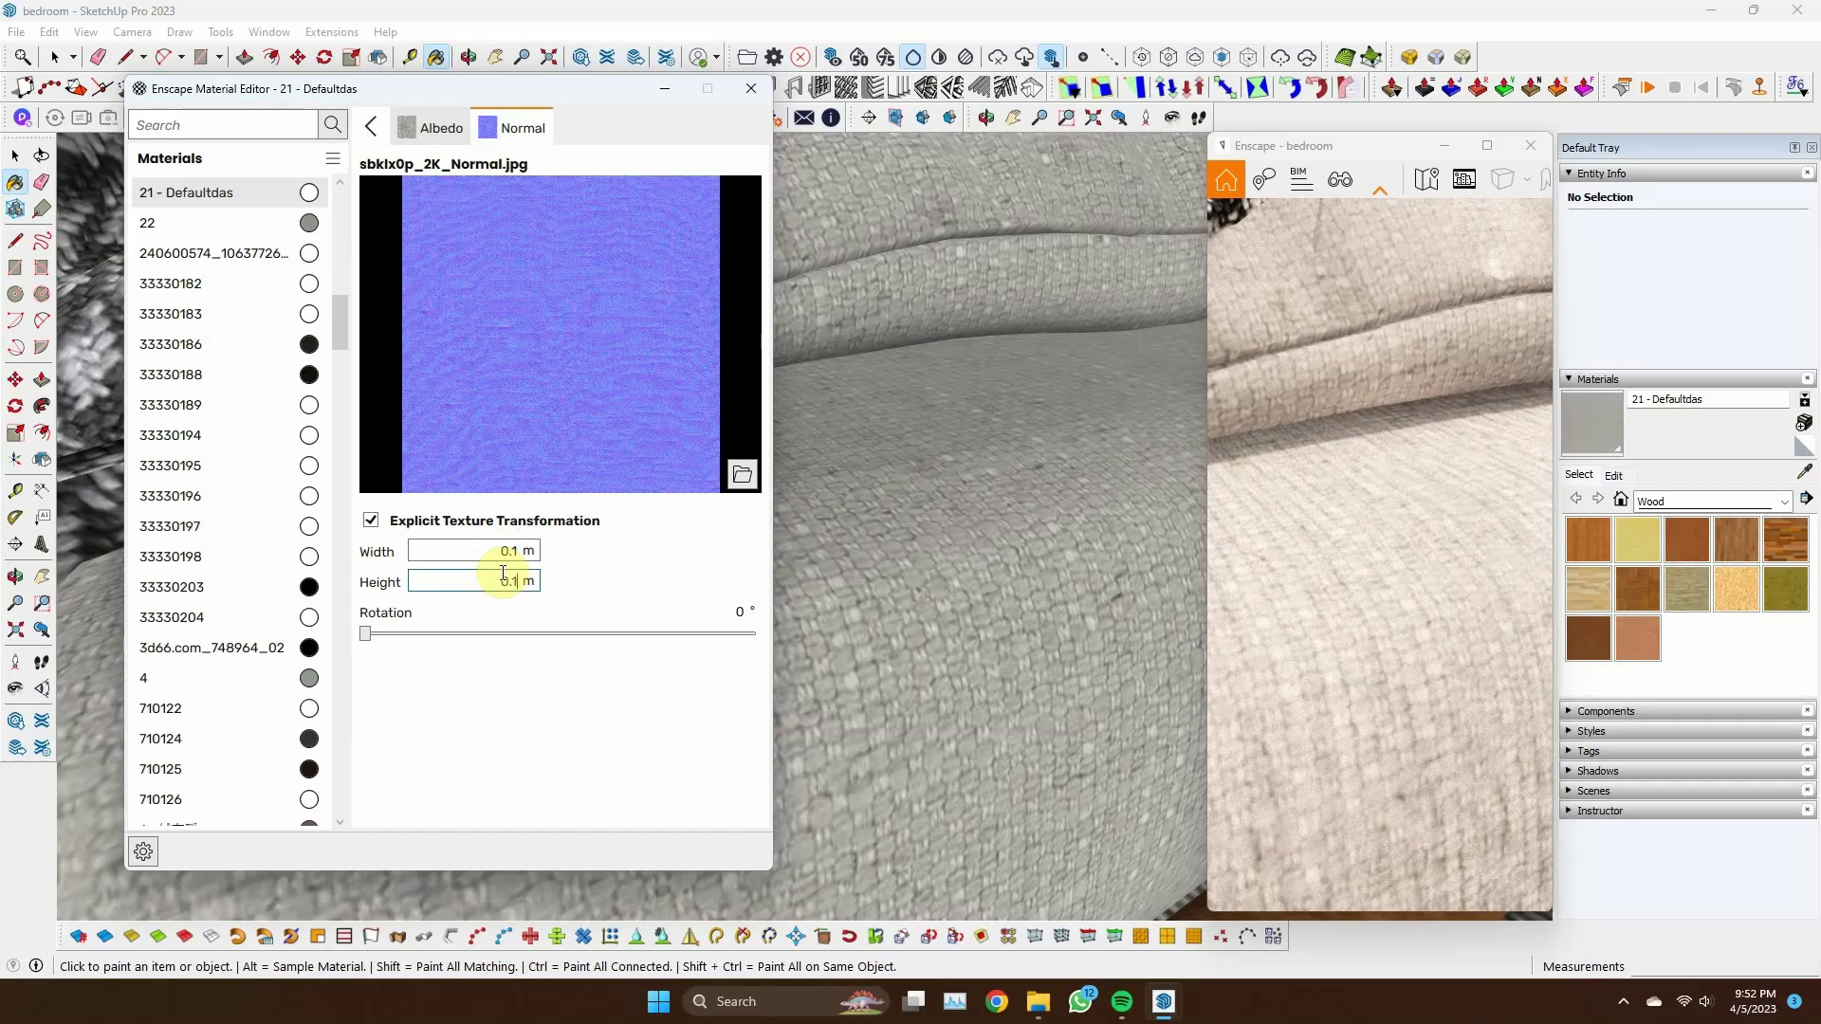
left_click(370, 143)
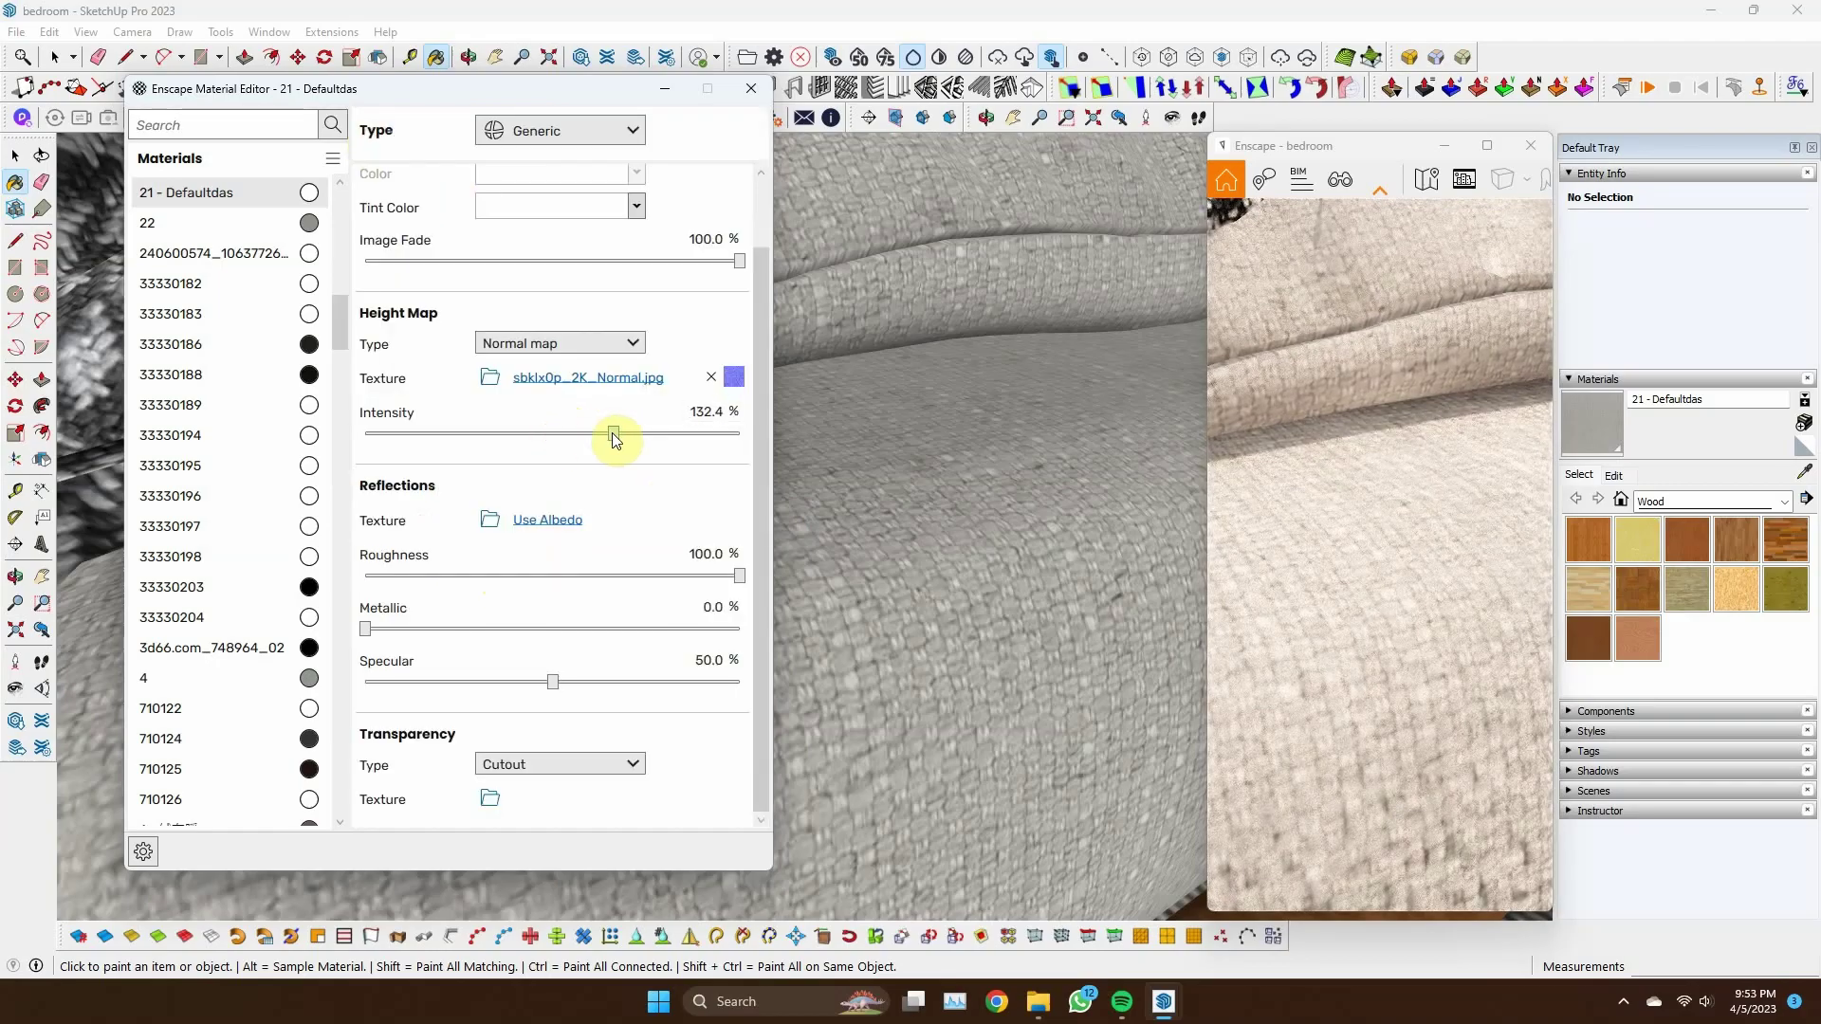
Recheck the bed fabric's normal map size settings and pan across the bedroom
left_click(736, 380)
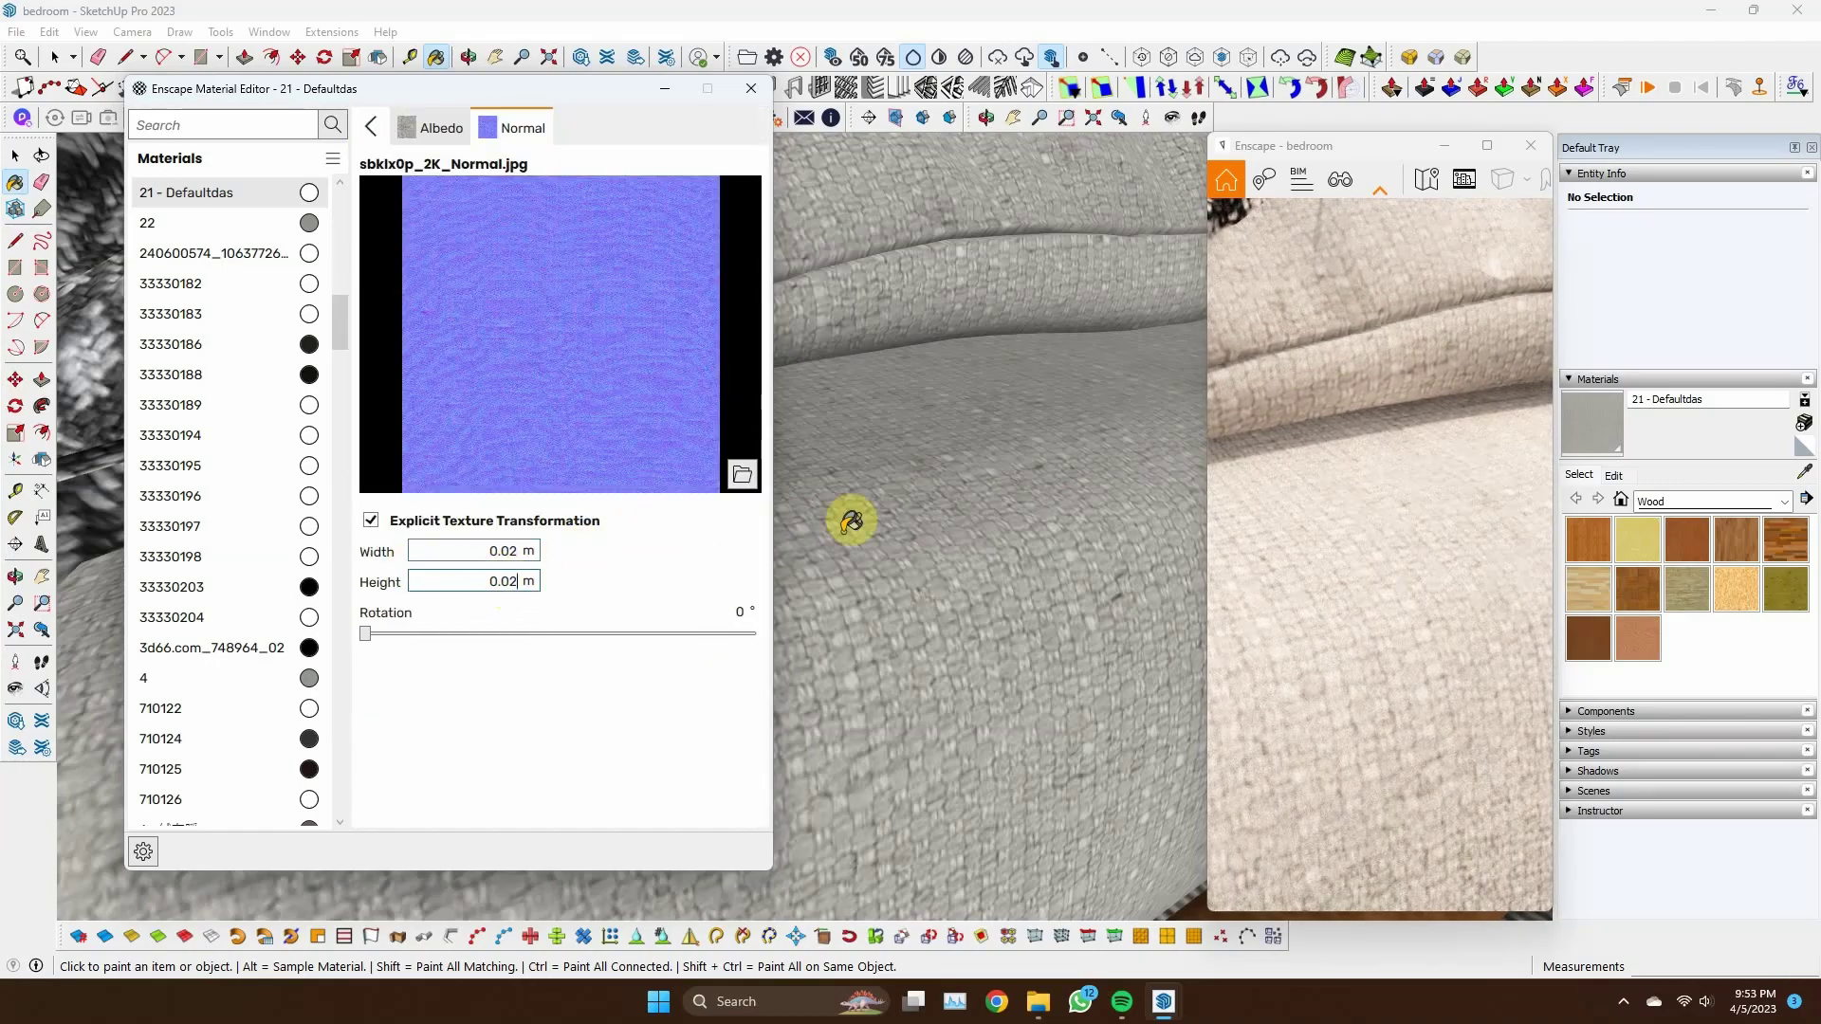
scroll(851, 521, "down", 5)
scroll(996, 589, "up", 2)
middle_click_drag(1008, 594, 1029, 471, "shift")
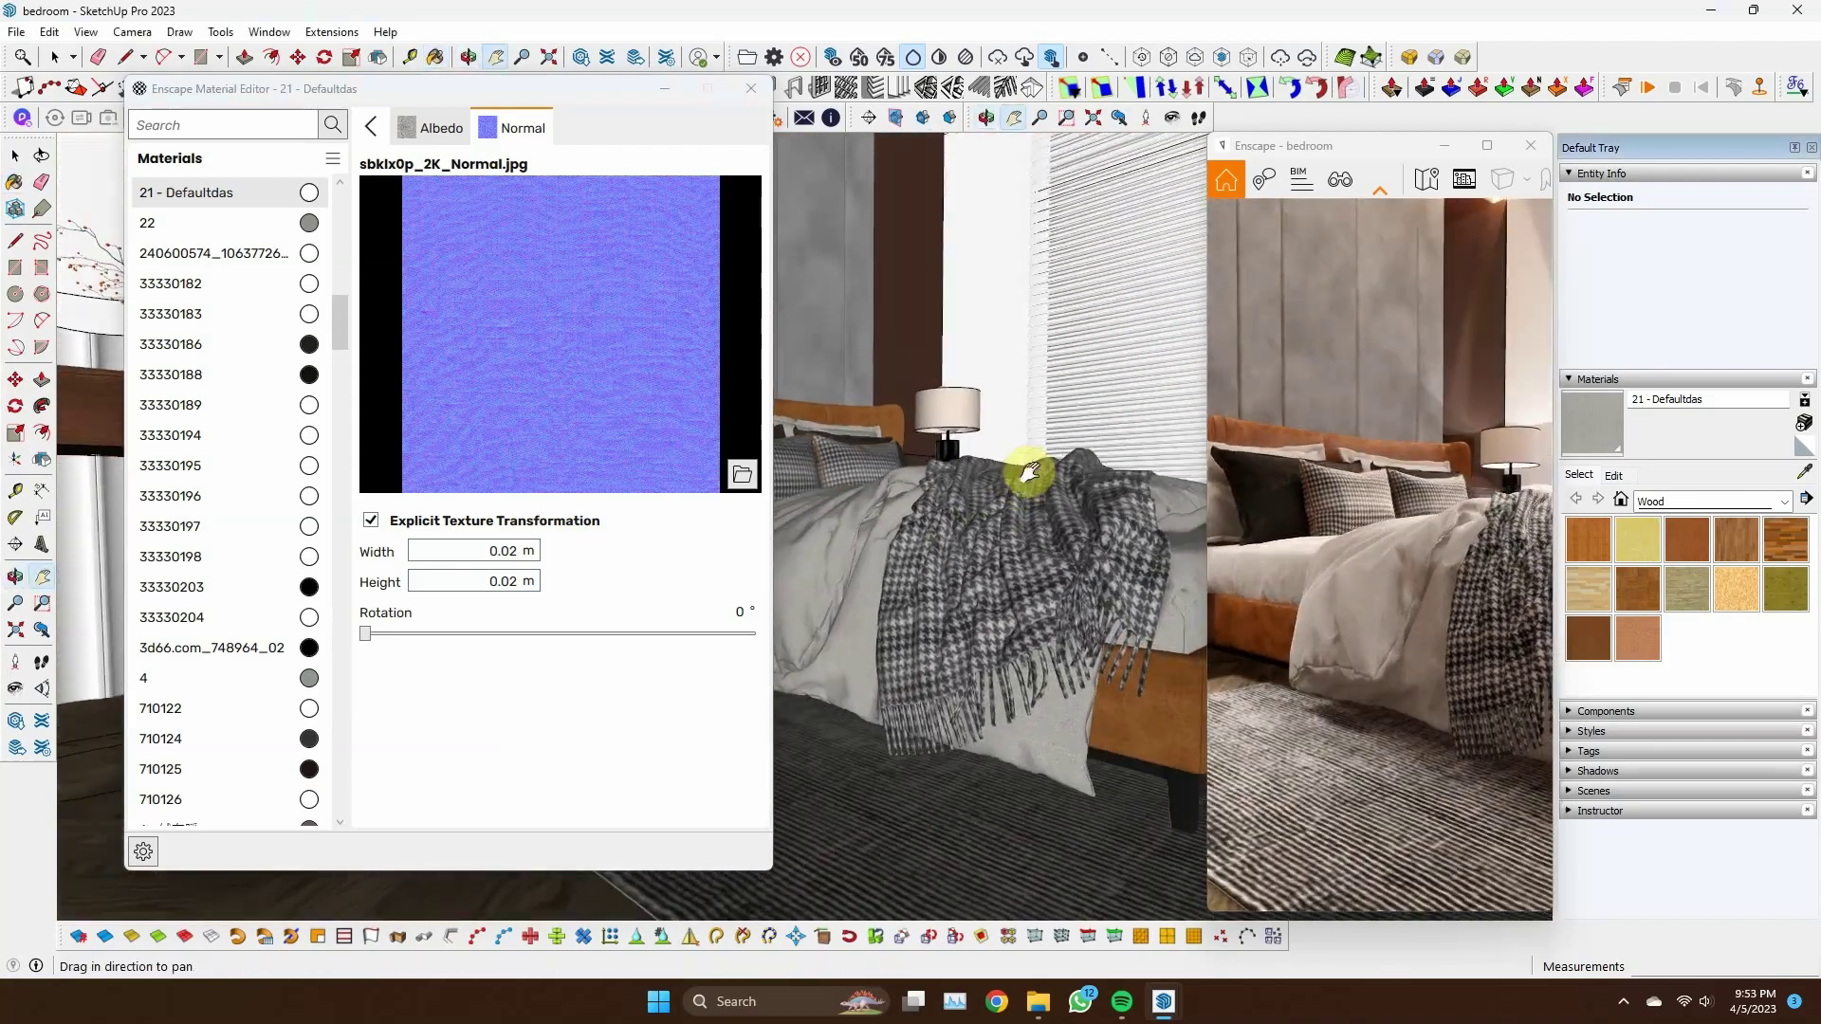
scroll(929, 445, "up", 3)
scroll(1060, 499, "up", 3)
key("space")
Create a new Wall Material1 on the wall behind the nightstand
scroll(997, 451, "down", 3)
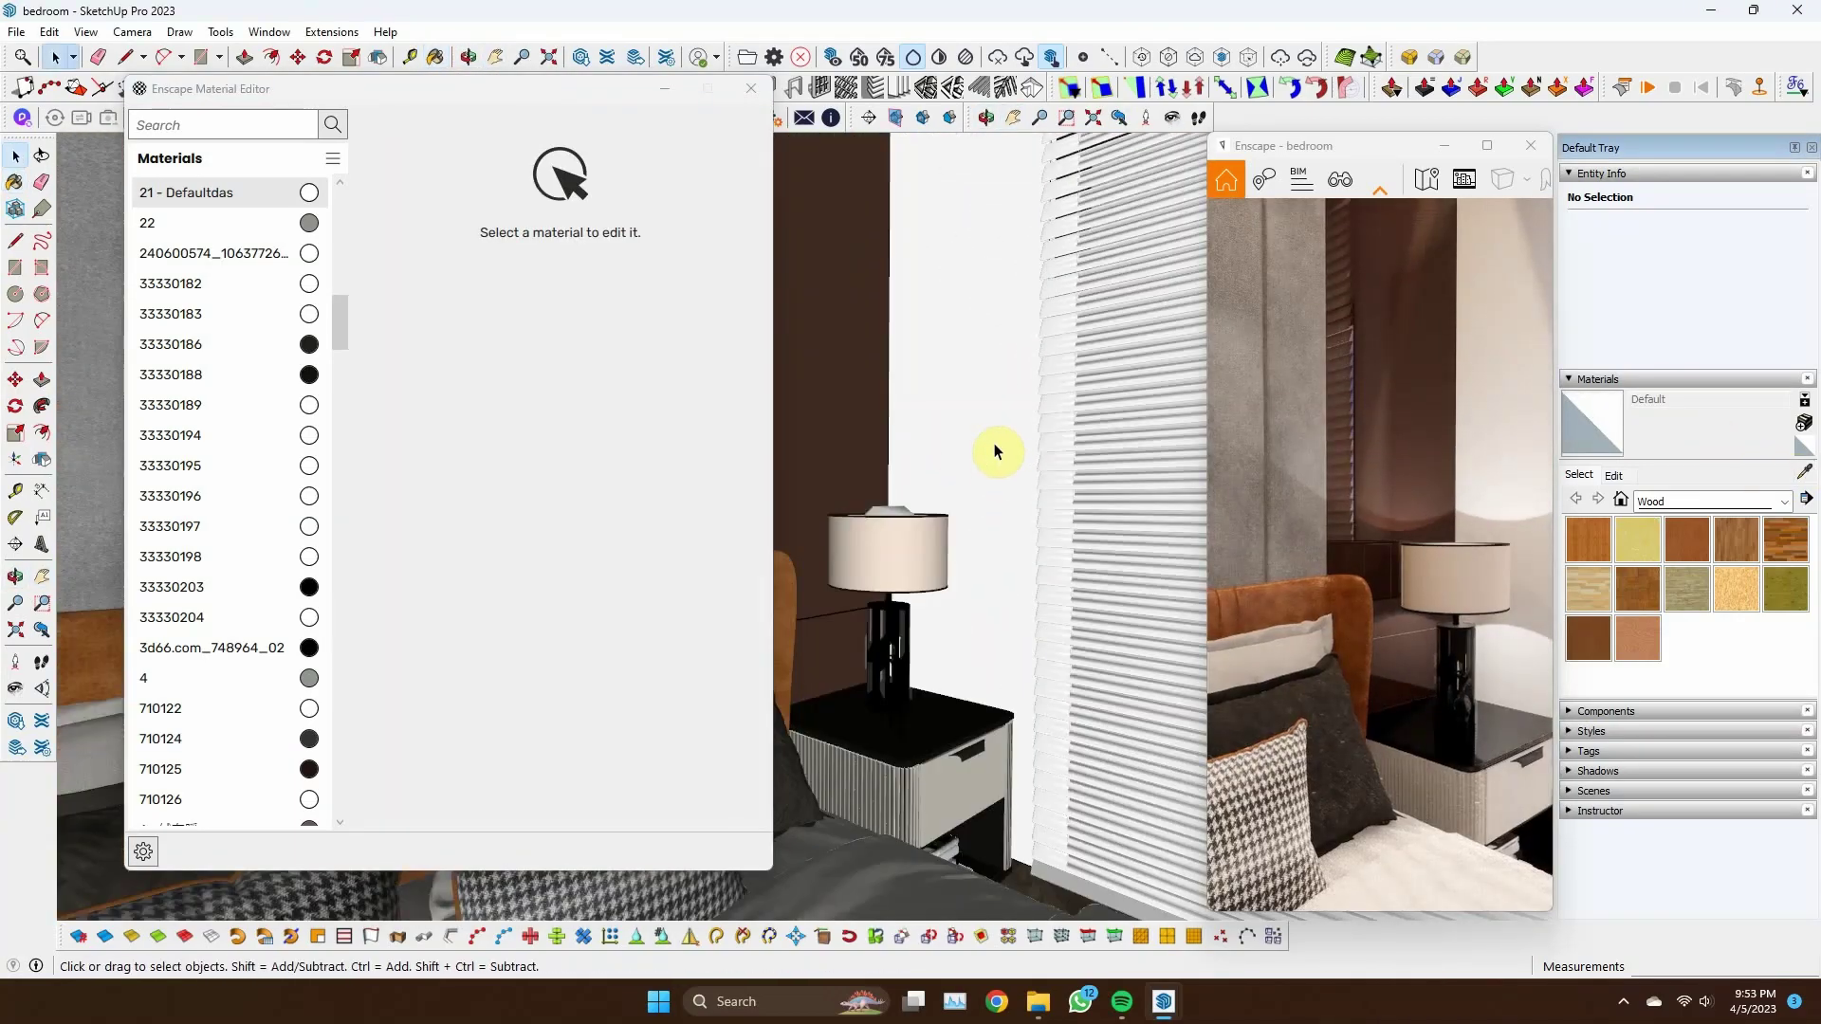
left_click(996, 451)
scroll(997, 451, "down", 3)
left_click(1784, 501)
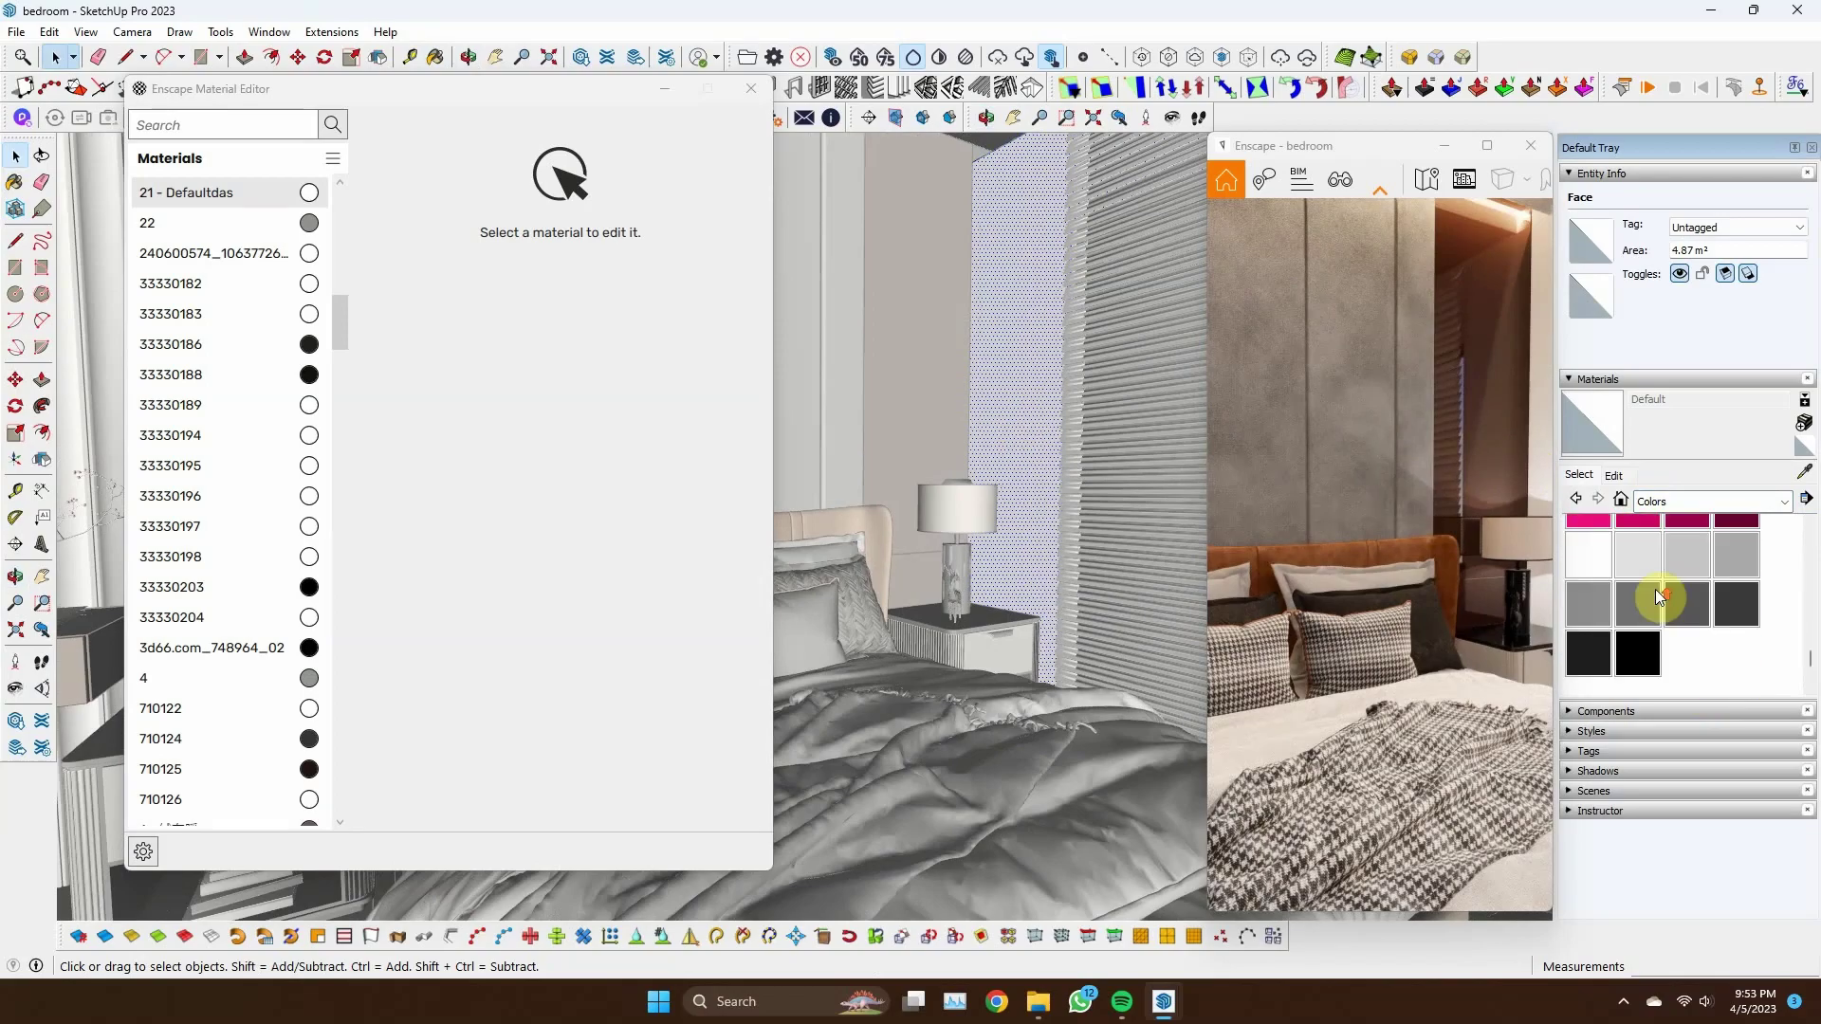
left_click(1805, 423)
key("Return")
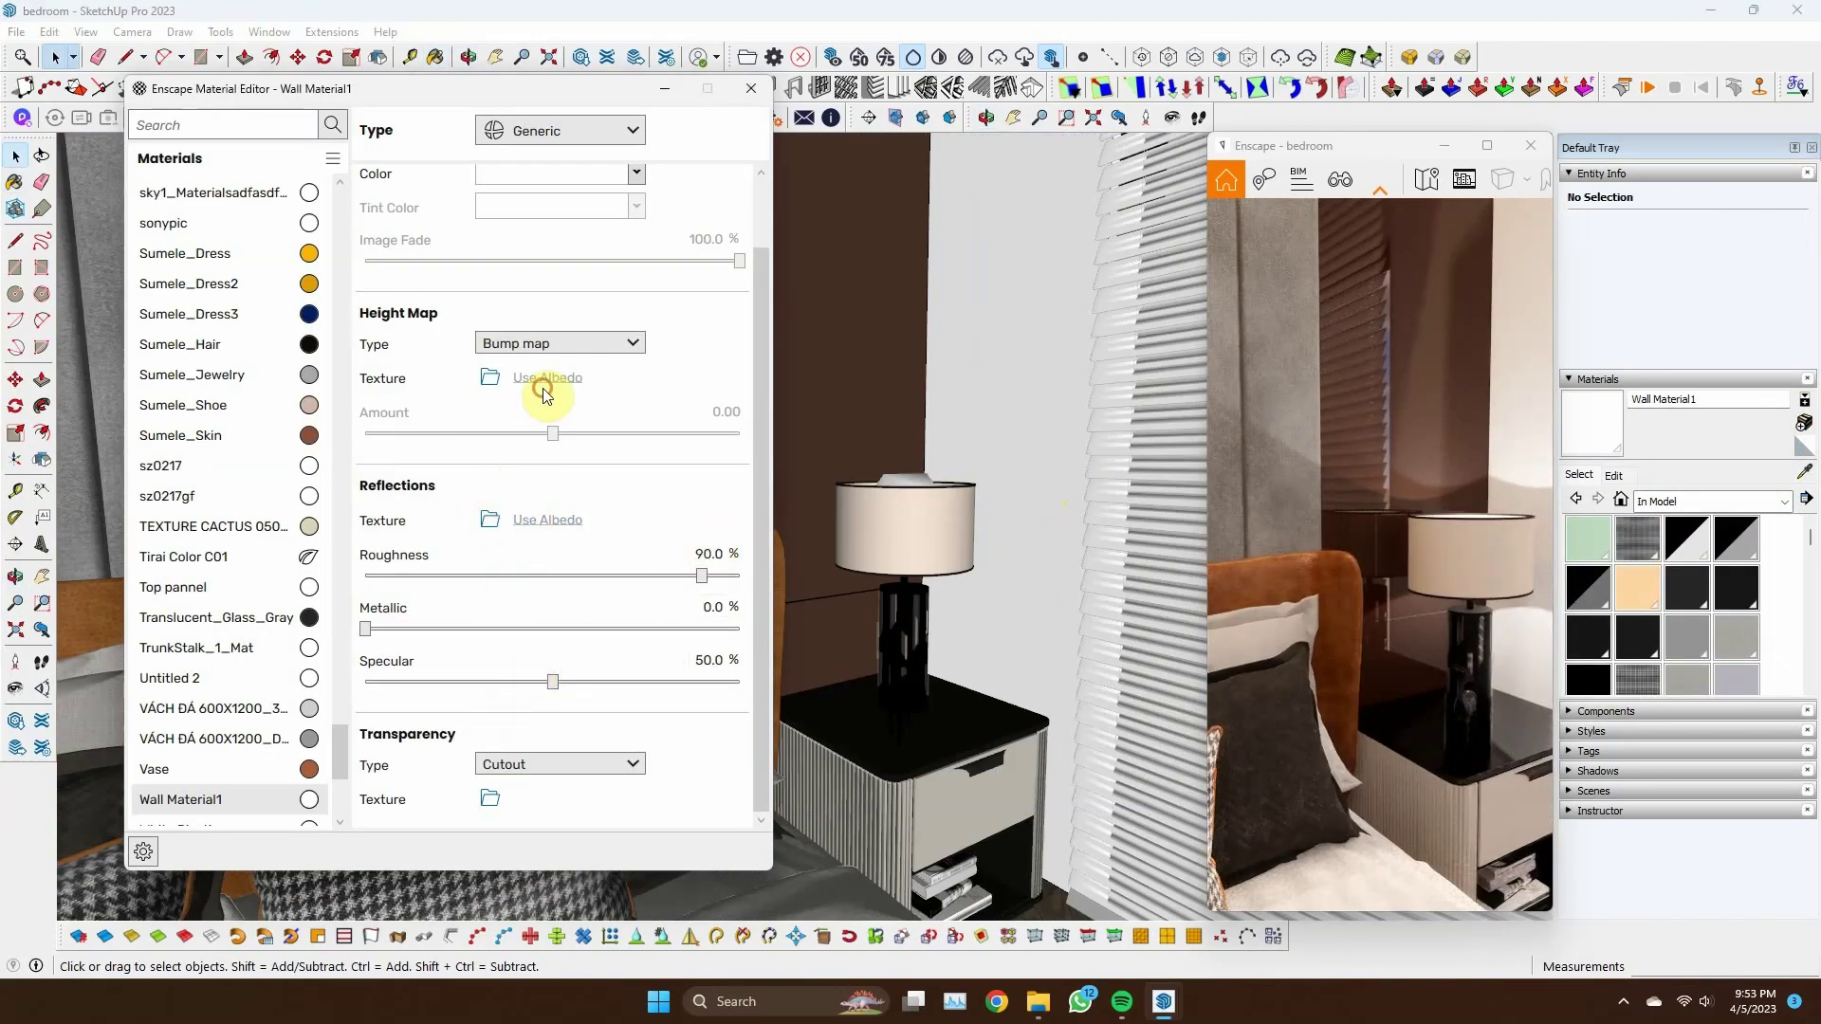
Load the Concrete 4 normal map onto Wall Material1 and raise its intensity to about 119.8%
left_click(546, 393)
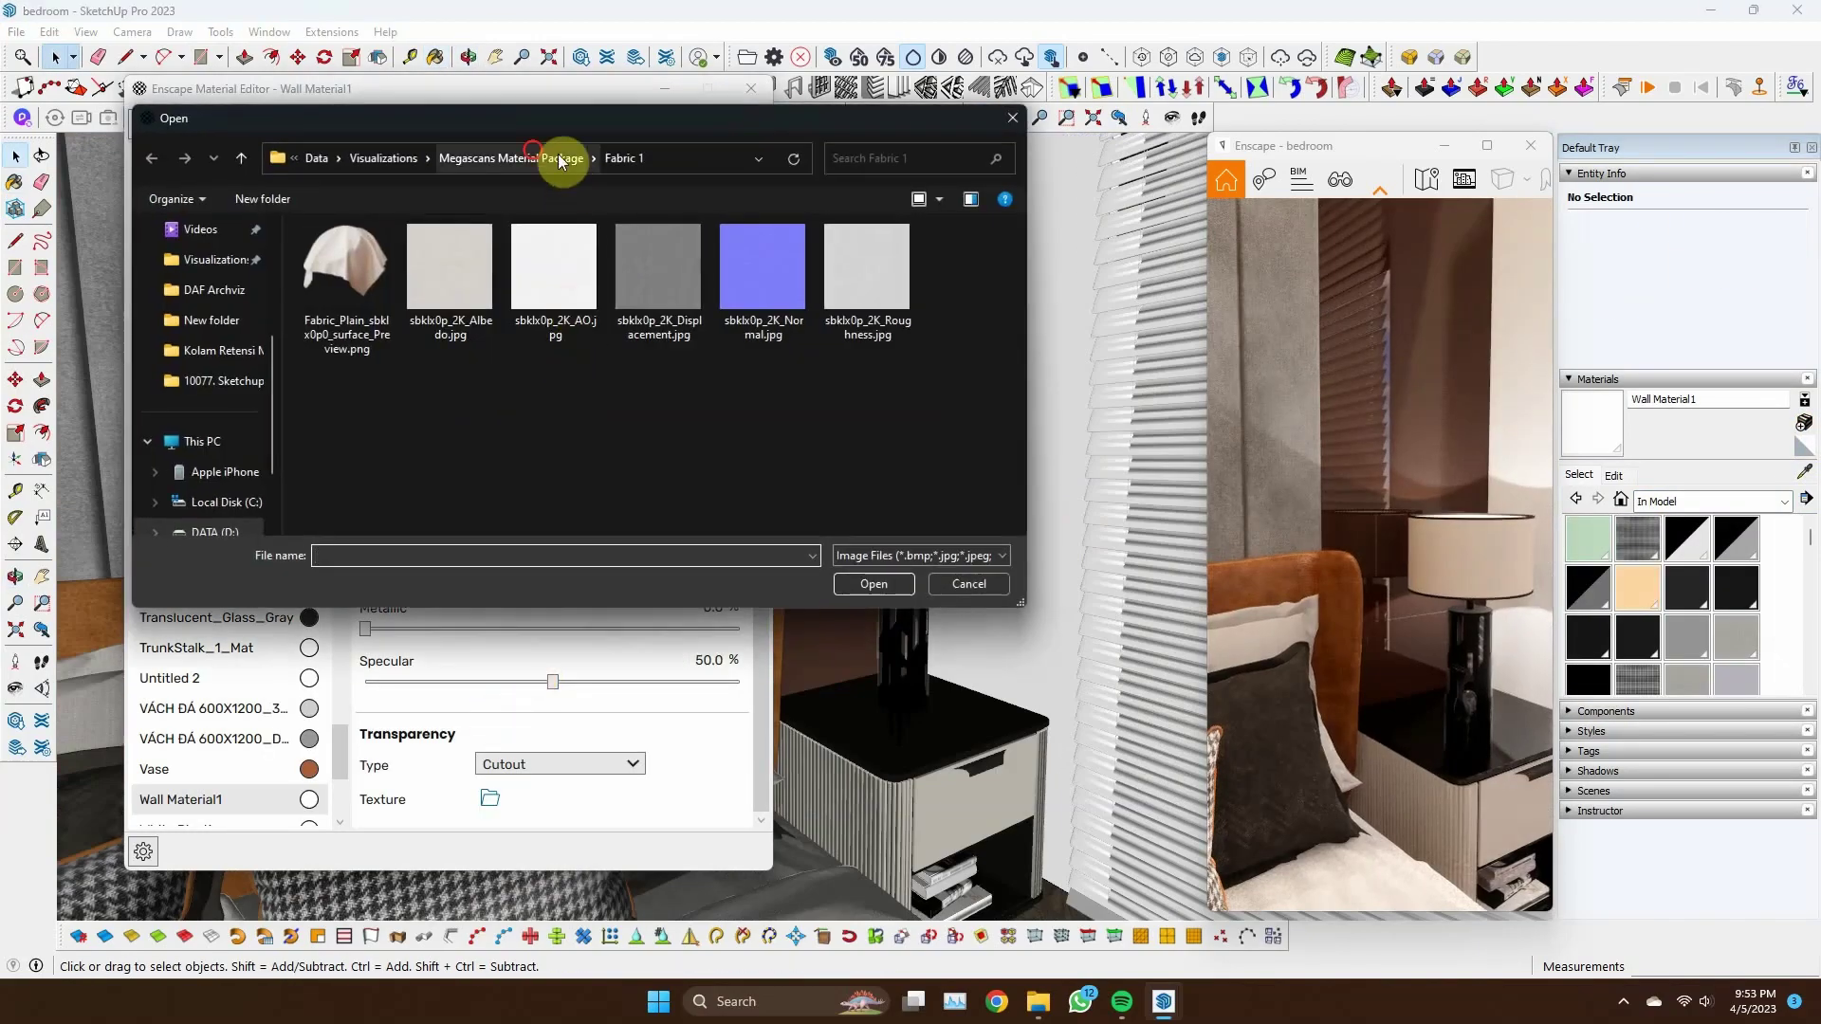
left_click(582, 154)
double_click(630, 402)
scroll(605, 410, "down", 5)
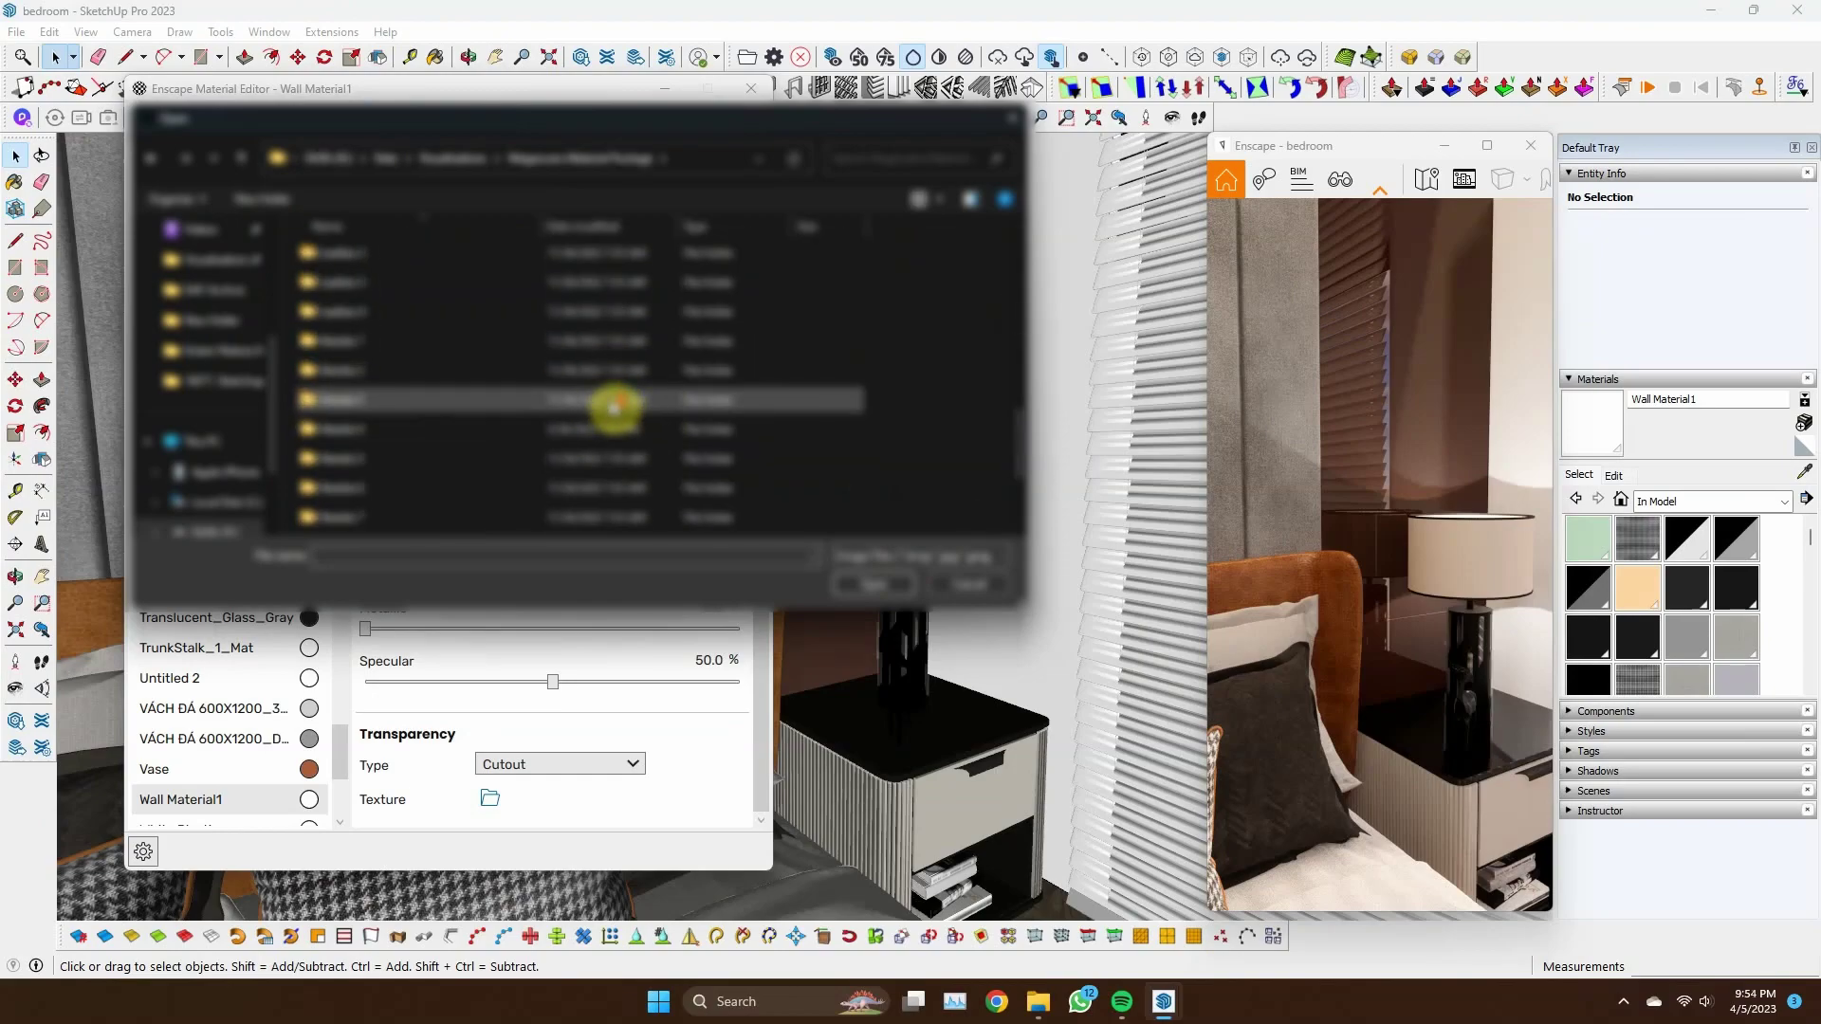
double_click(582, 458)
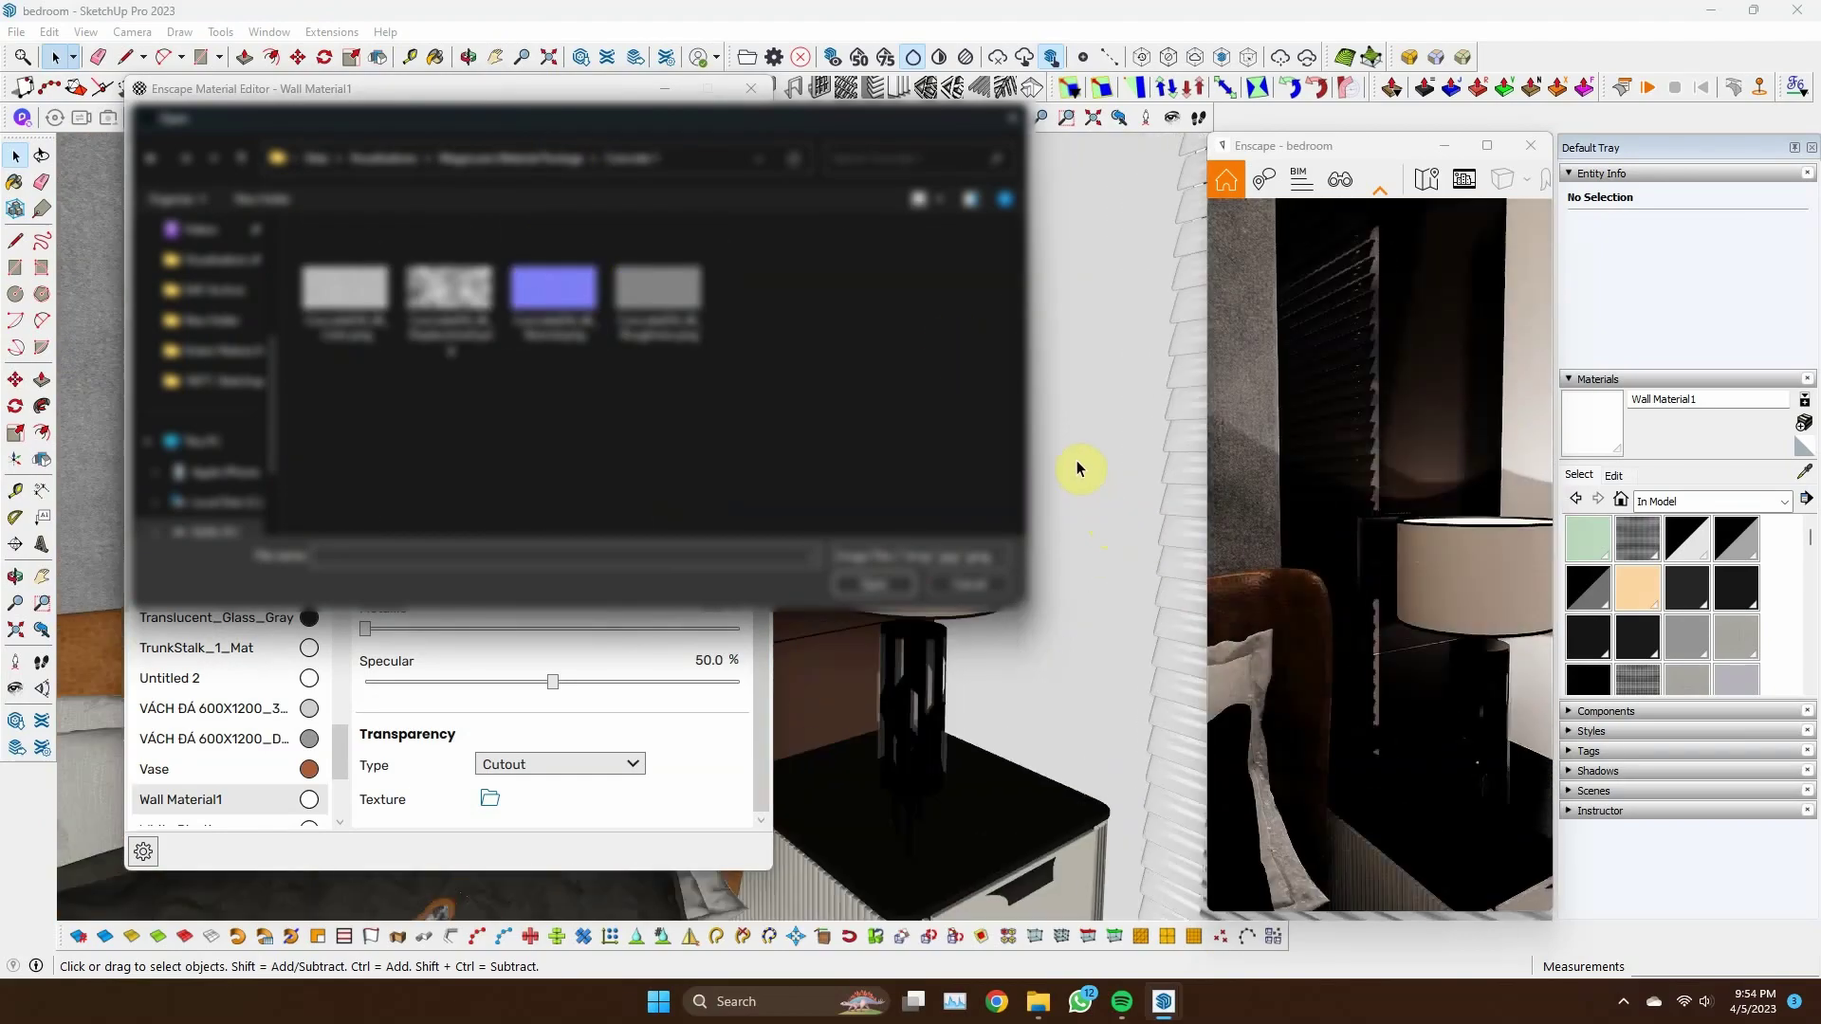
double_click(450, 391)
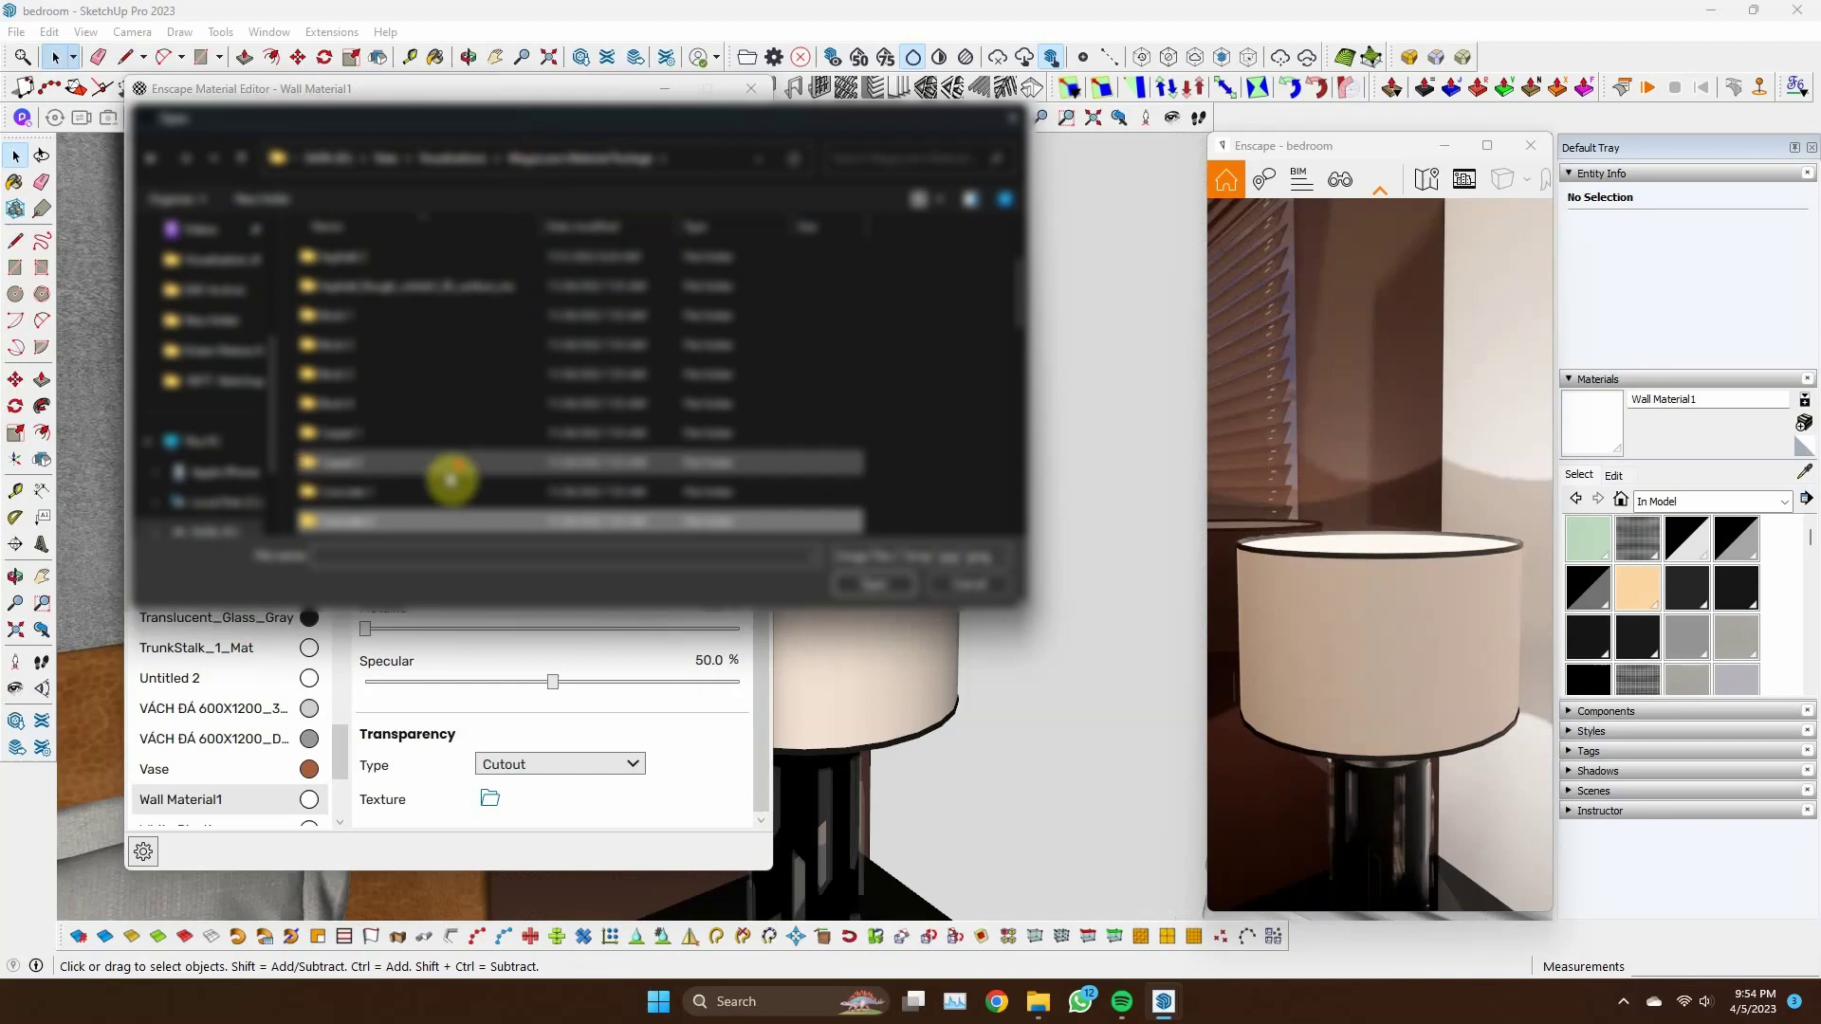
double_click(447, 474)
left_click(657, 271)
left_click(863, 584)
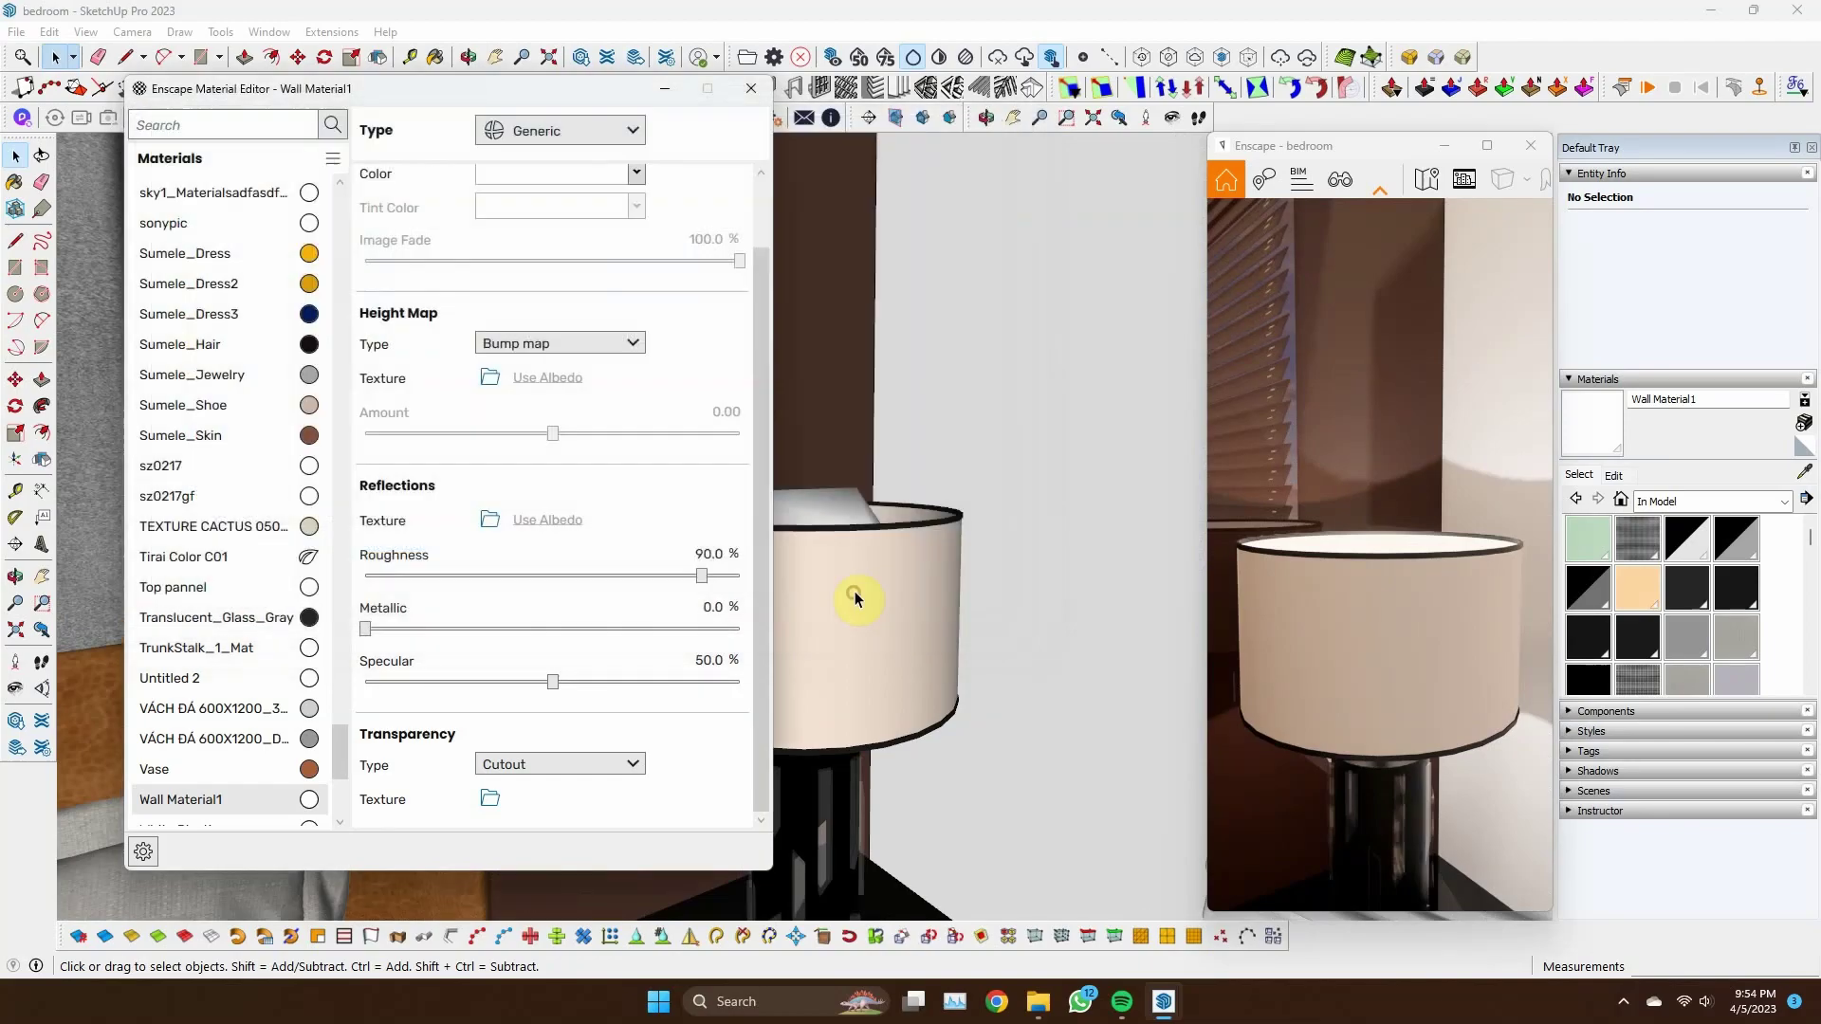
middle_click_drag(1103, 391, 1051, 406)
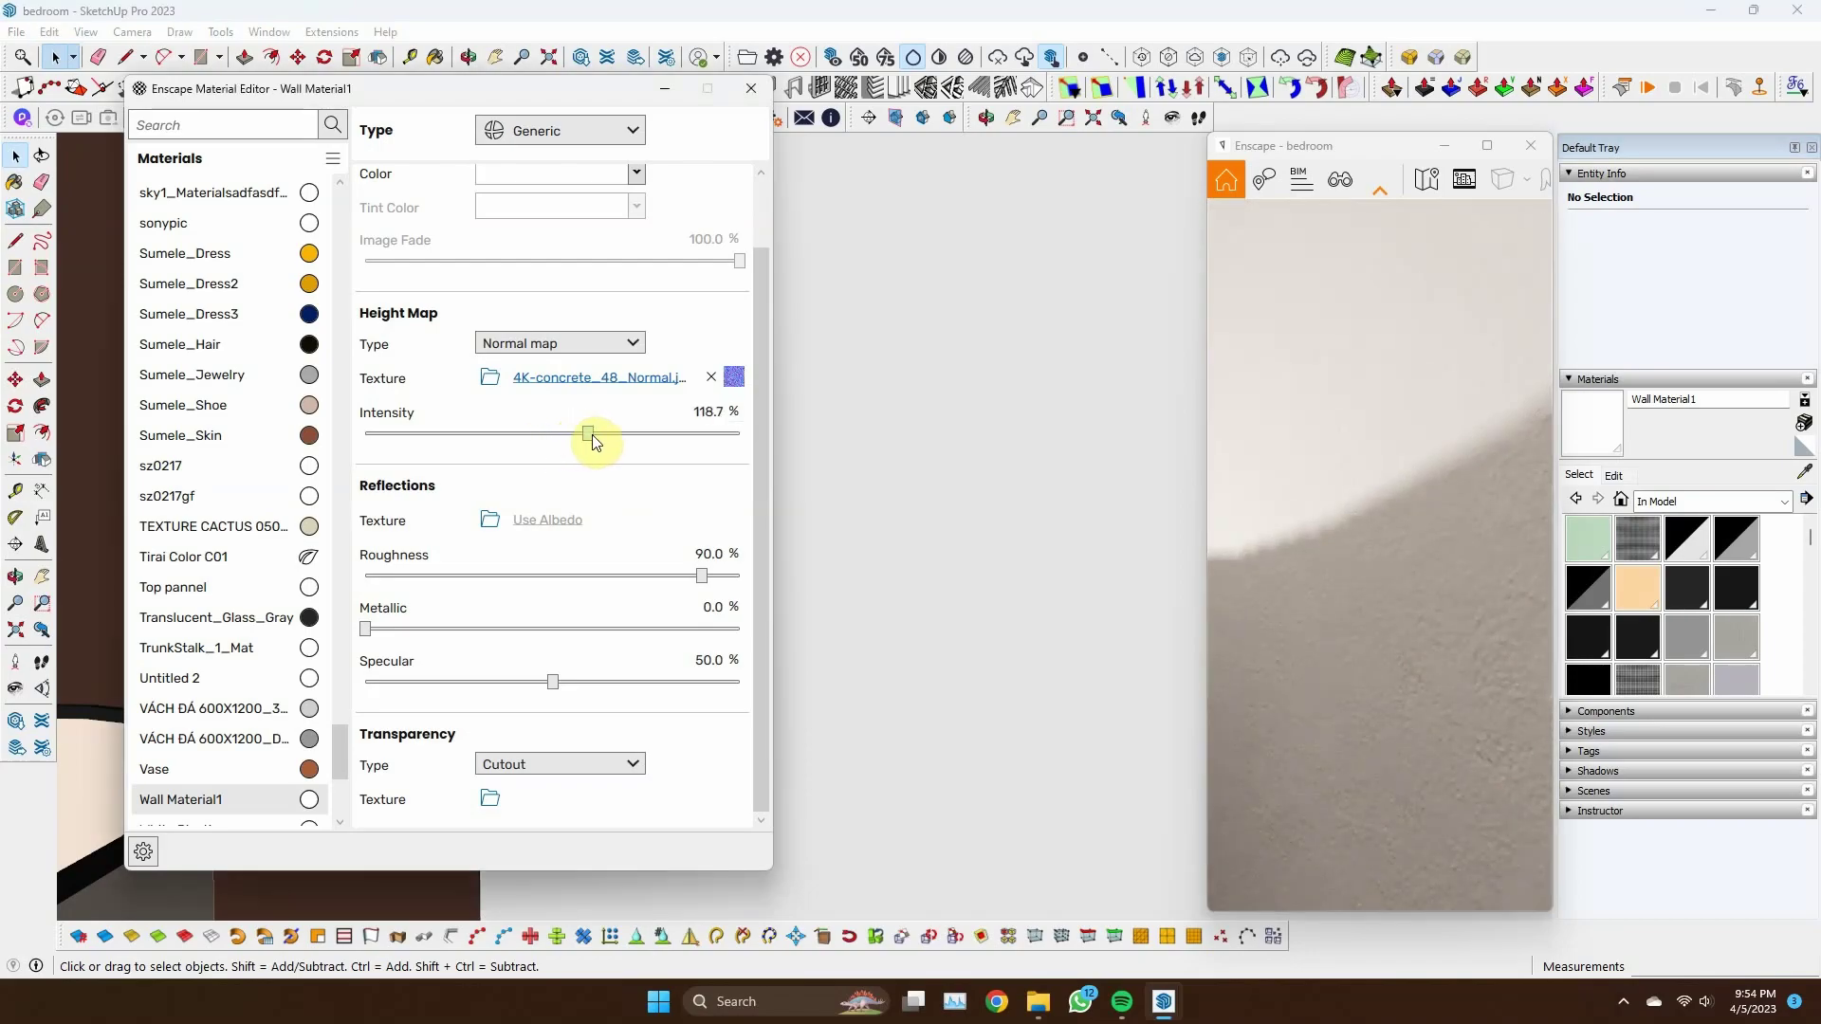
left_click_drag(592, 434, 594, 434)
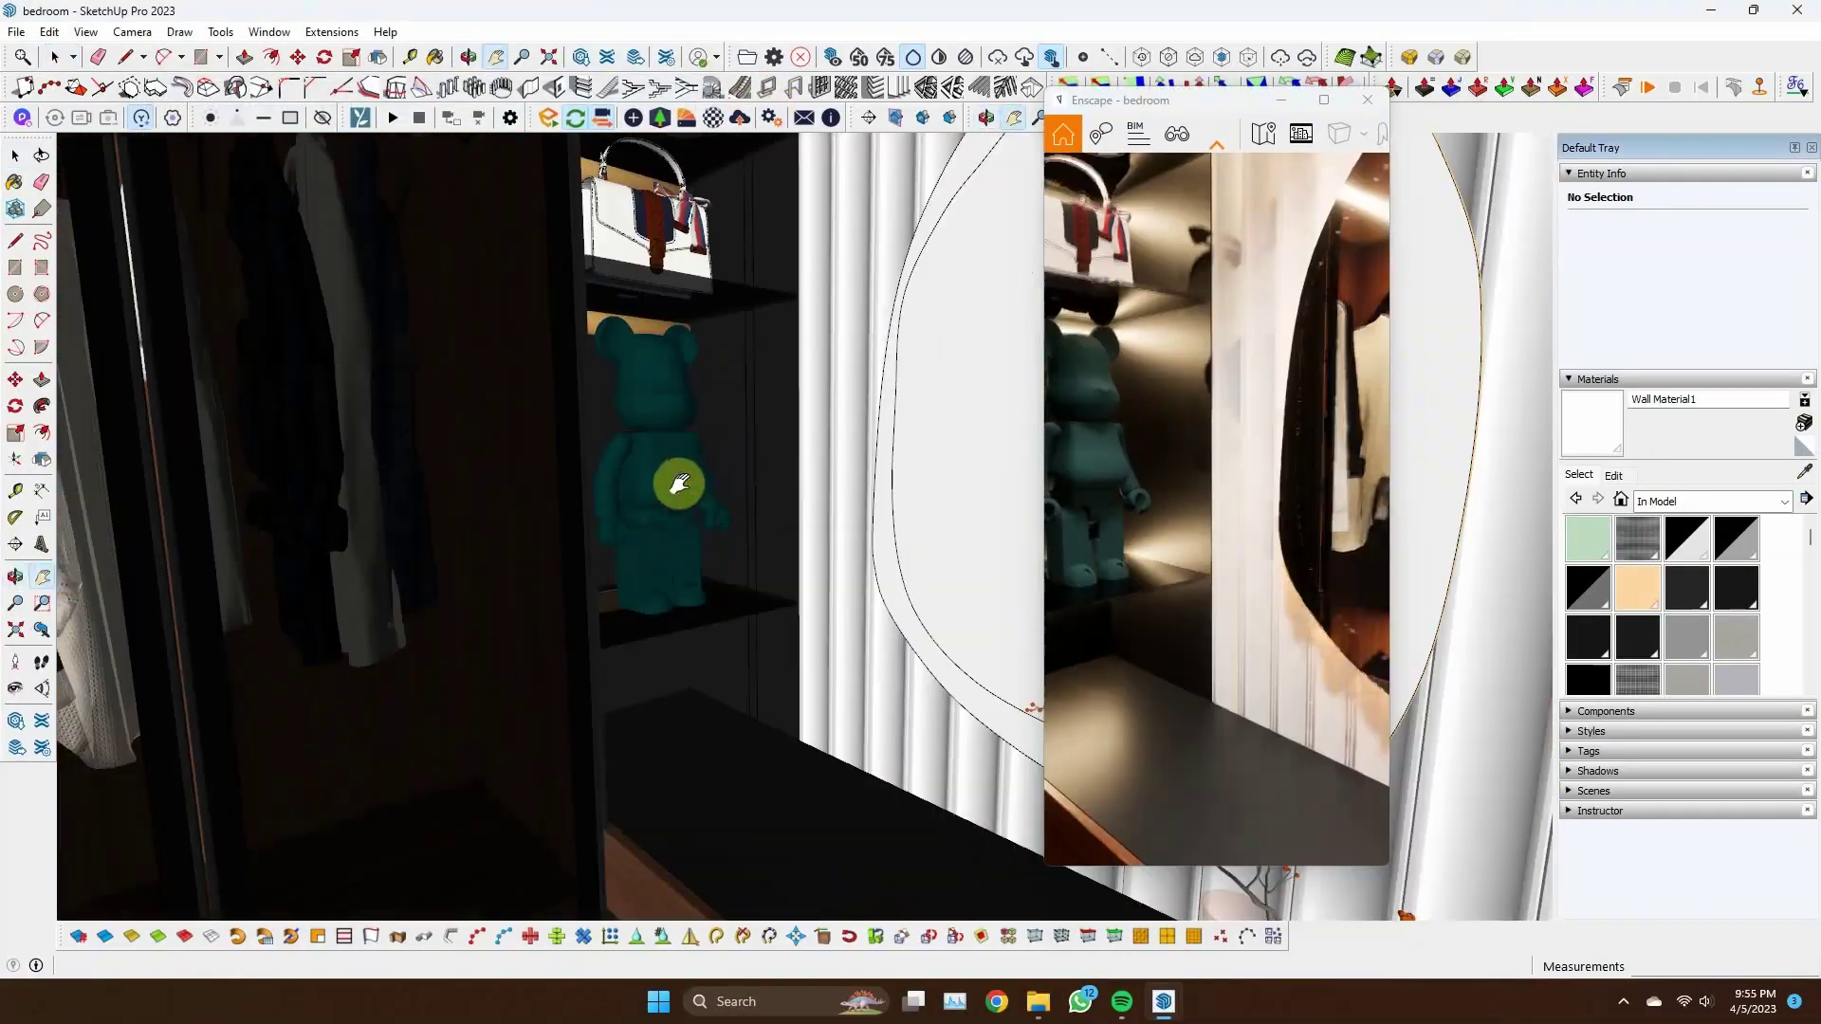
Load the teal bear's Color H08 material for editing and orbit toward the oval mirror
left_click(601, 116)
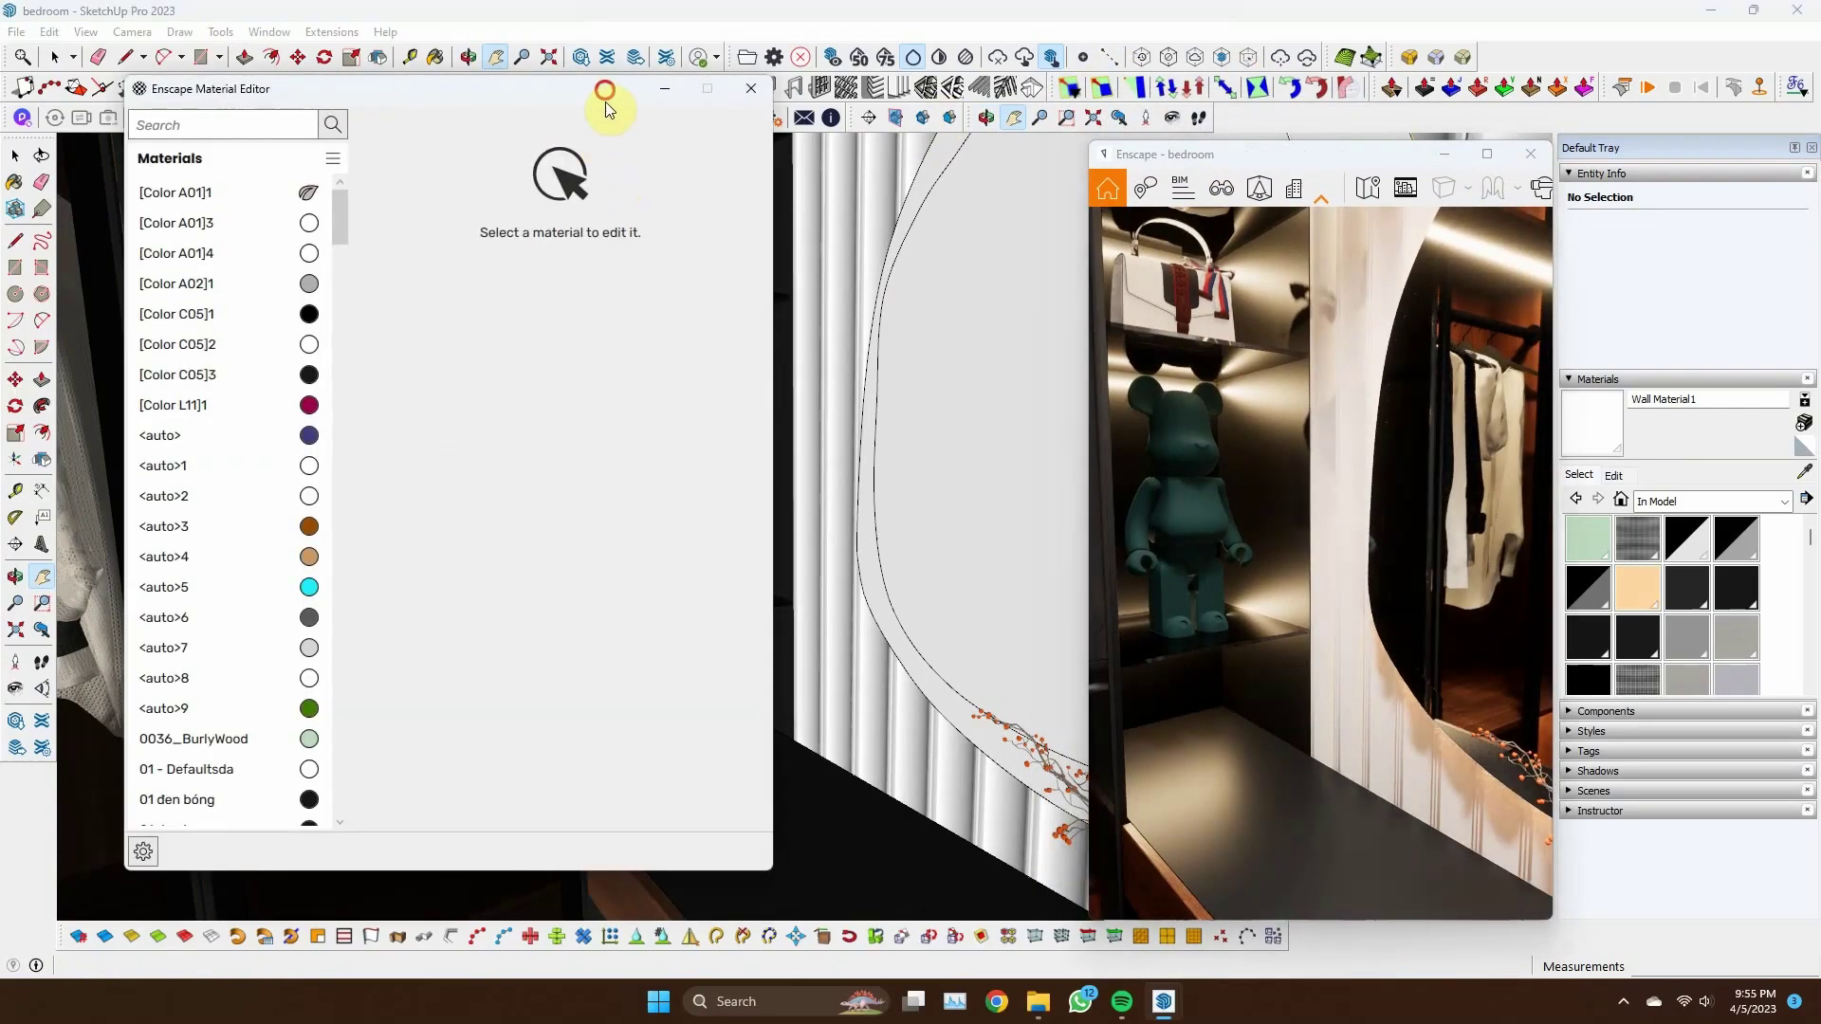
left_click(610, 541, "alt")
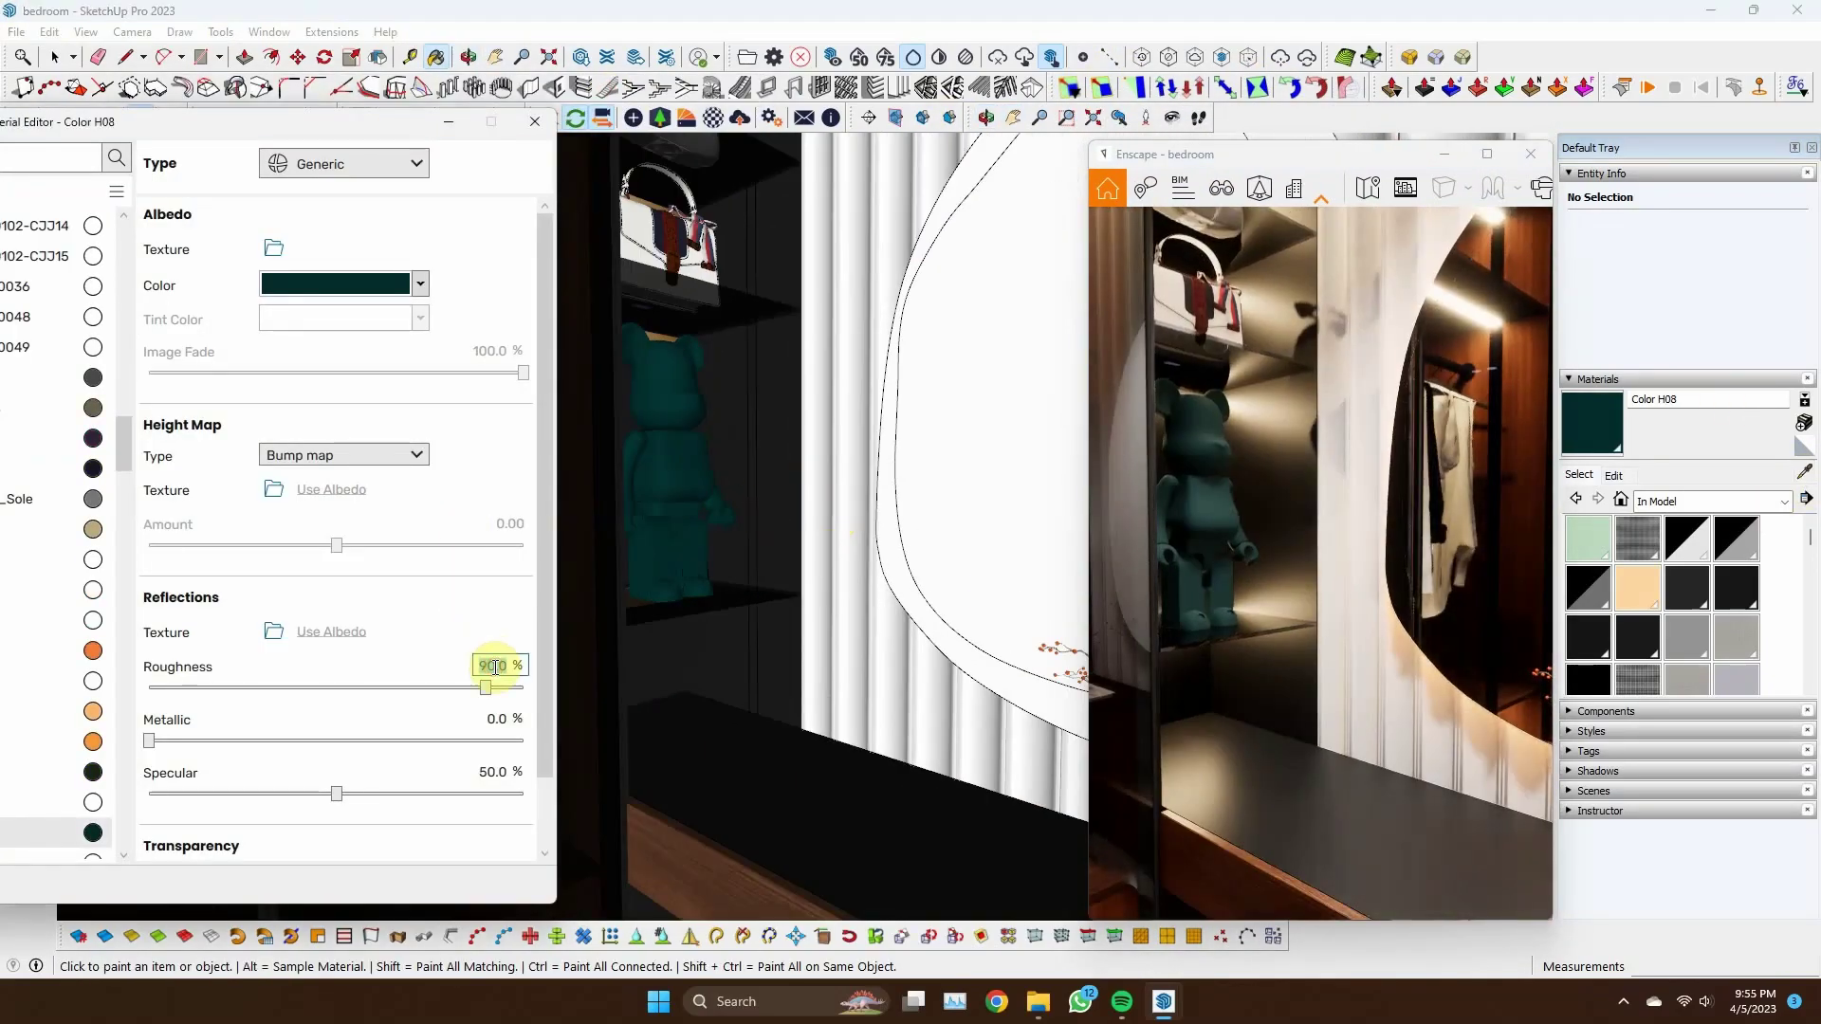
type("30")
scroll(800, 638, "down", 3)
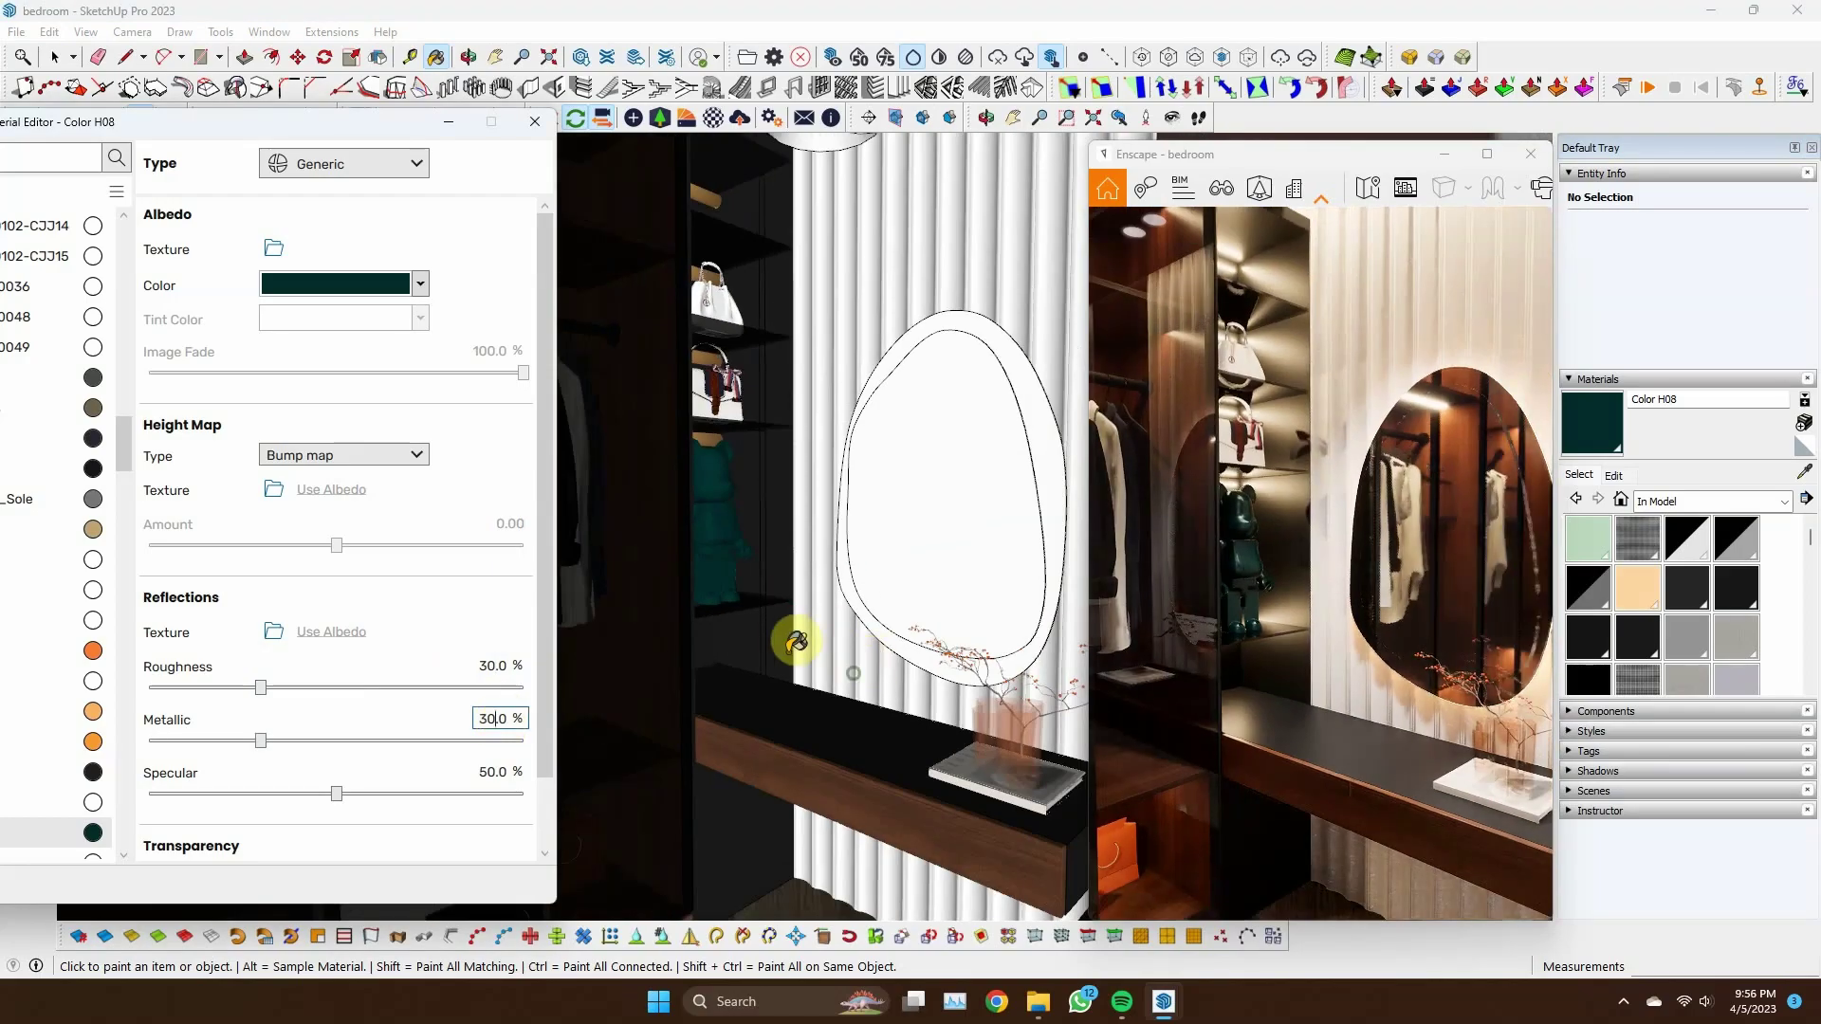
middle_click_drag(825, 642, 800, 682)
scroll(1009, 481, "up", 5)
scroll(1009, 480, "down", 5)
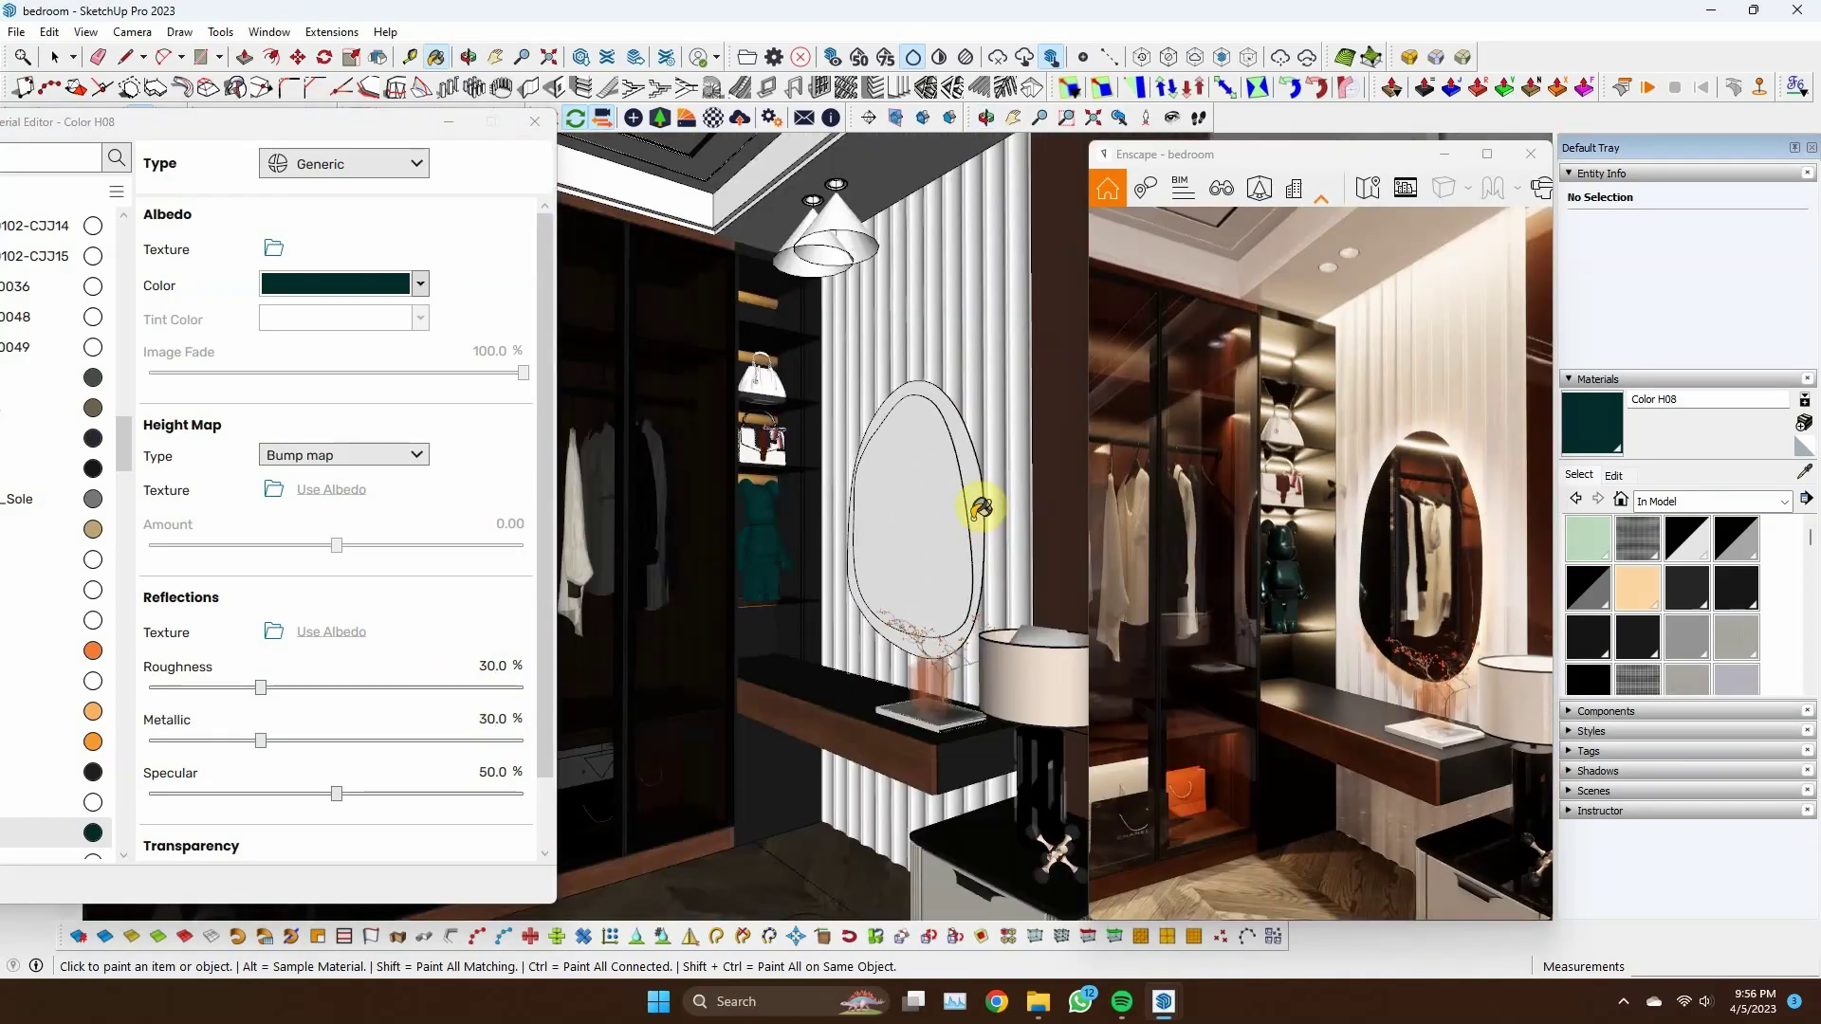
mouse_move(976, 500)
middle_mouse_down()
mouse_move(931, 571)
mouse_move(803, 548)
mouse_move(793, 651)
mouse_move(868, 637)
middle_mouse_up()
Move the material editor further left and pan the view across the room
right_click(931, 571)
scroll(853, 589, "down", 3)
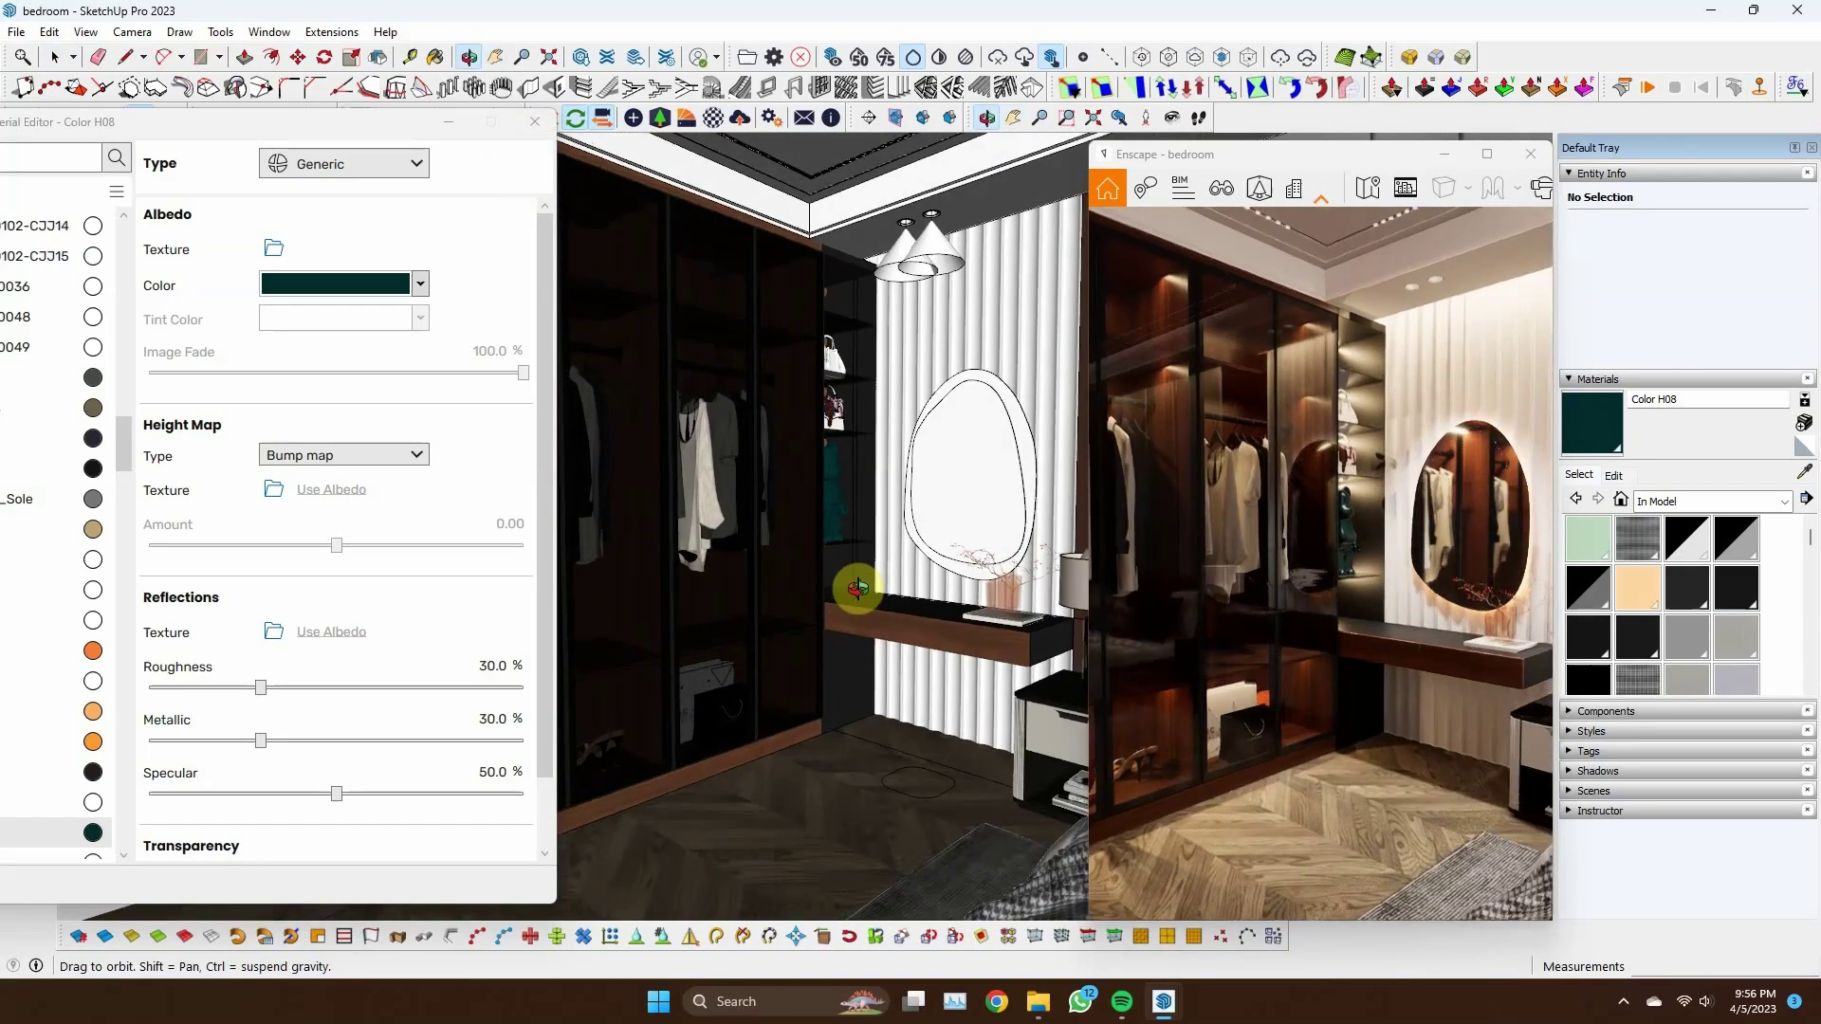
left_click_drag(366, 121, 244, 136)
scroll(883, 667, "up", 3)
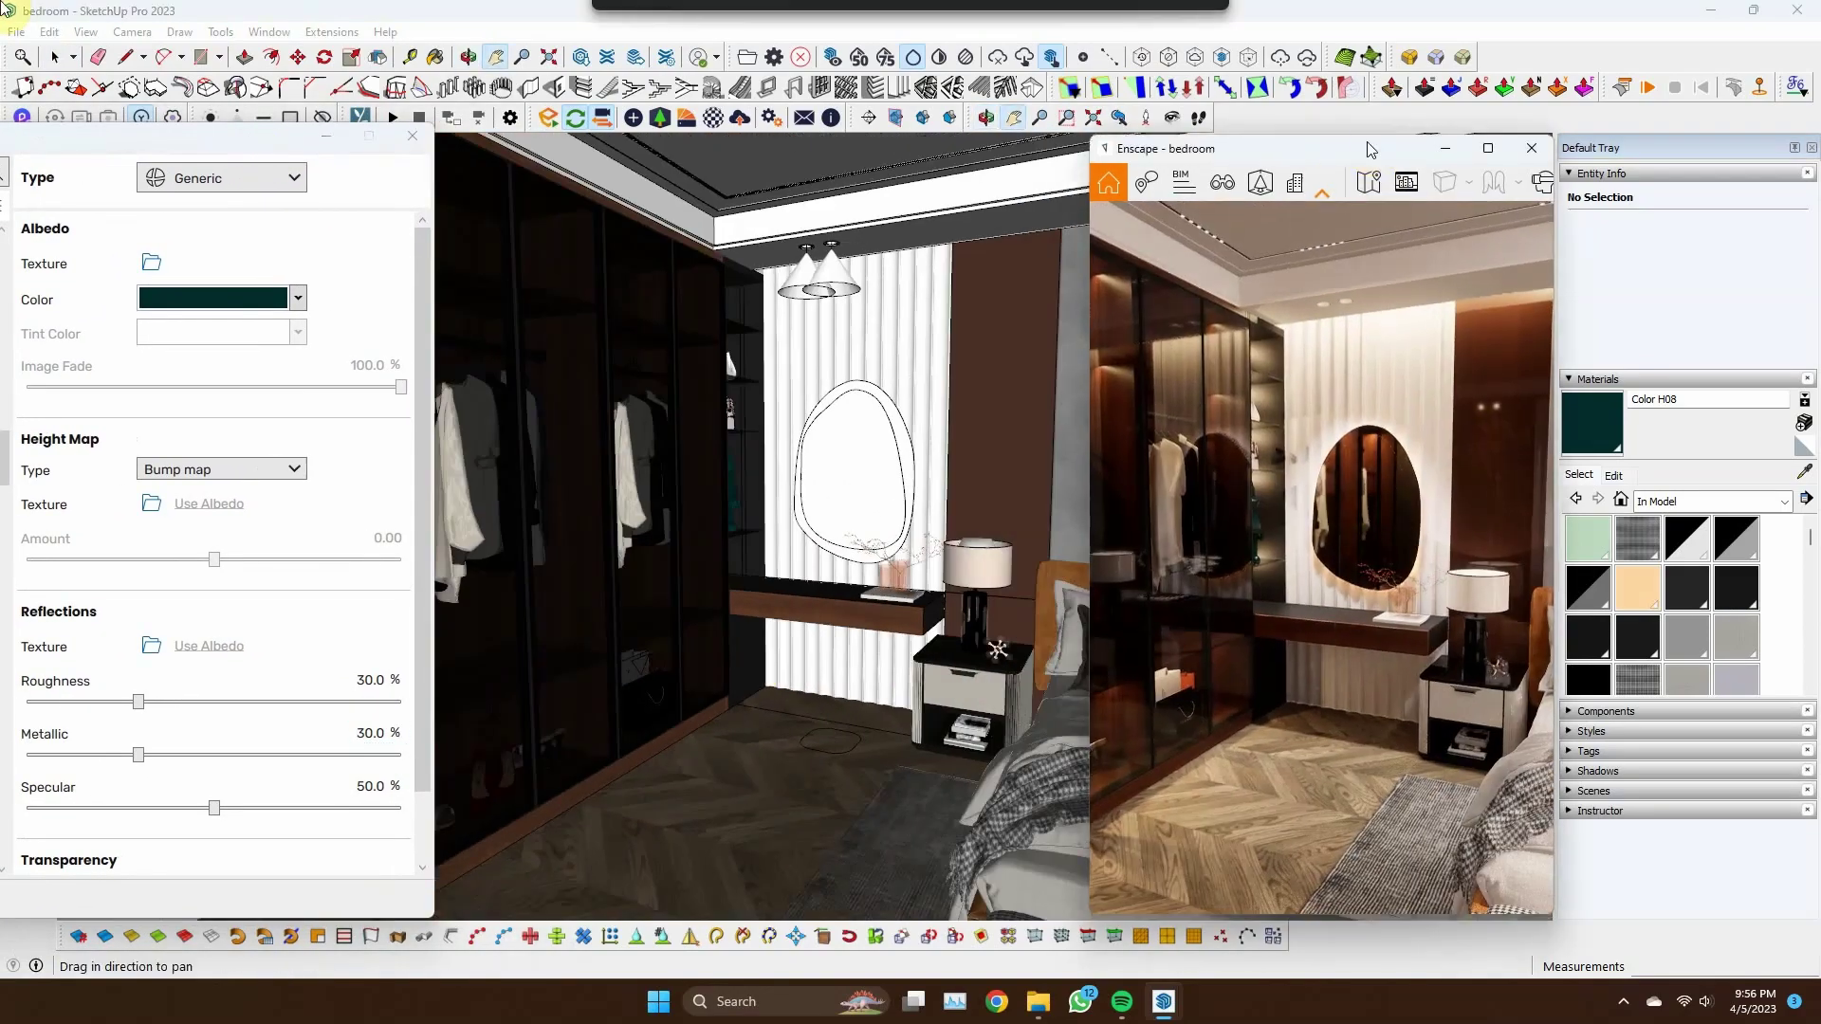
mouse_move(884, 667)
middle_mouse_down("shift")
mouse_move(920, 581)
mouse_move(752, 841)
mouse_move(929, 587)
middle_mouse_up("shift")
scroll(920, 581, "down", 2)
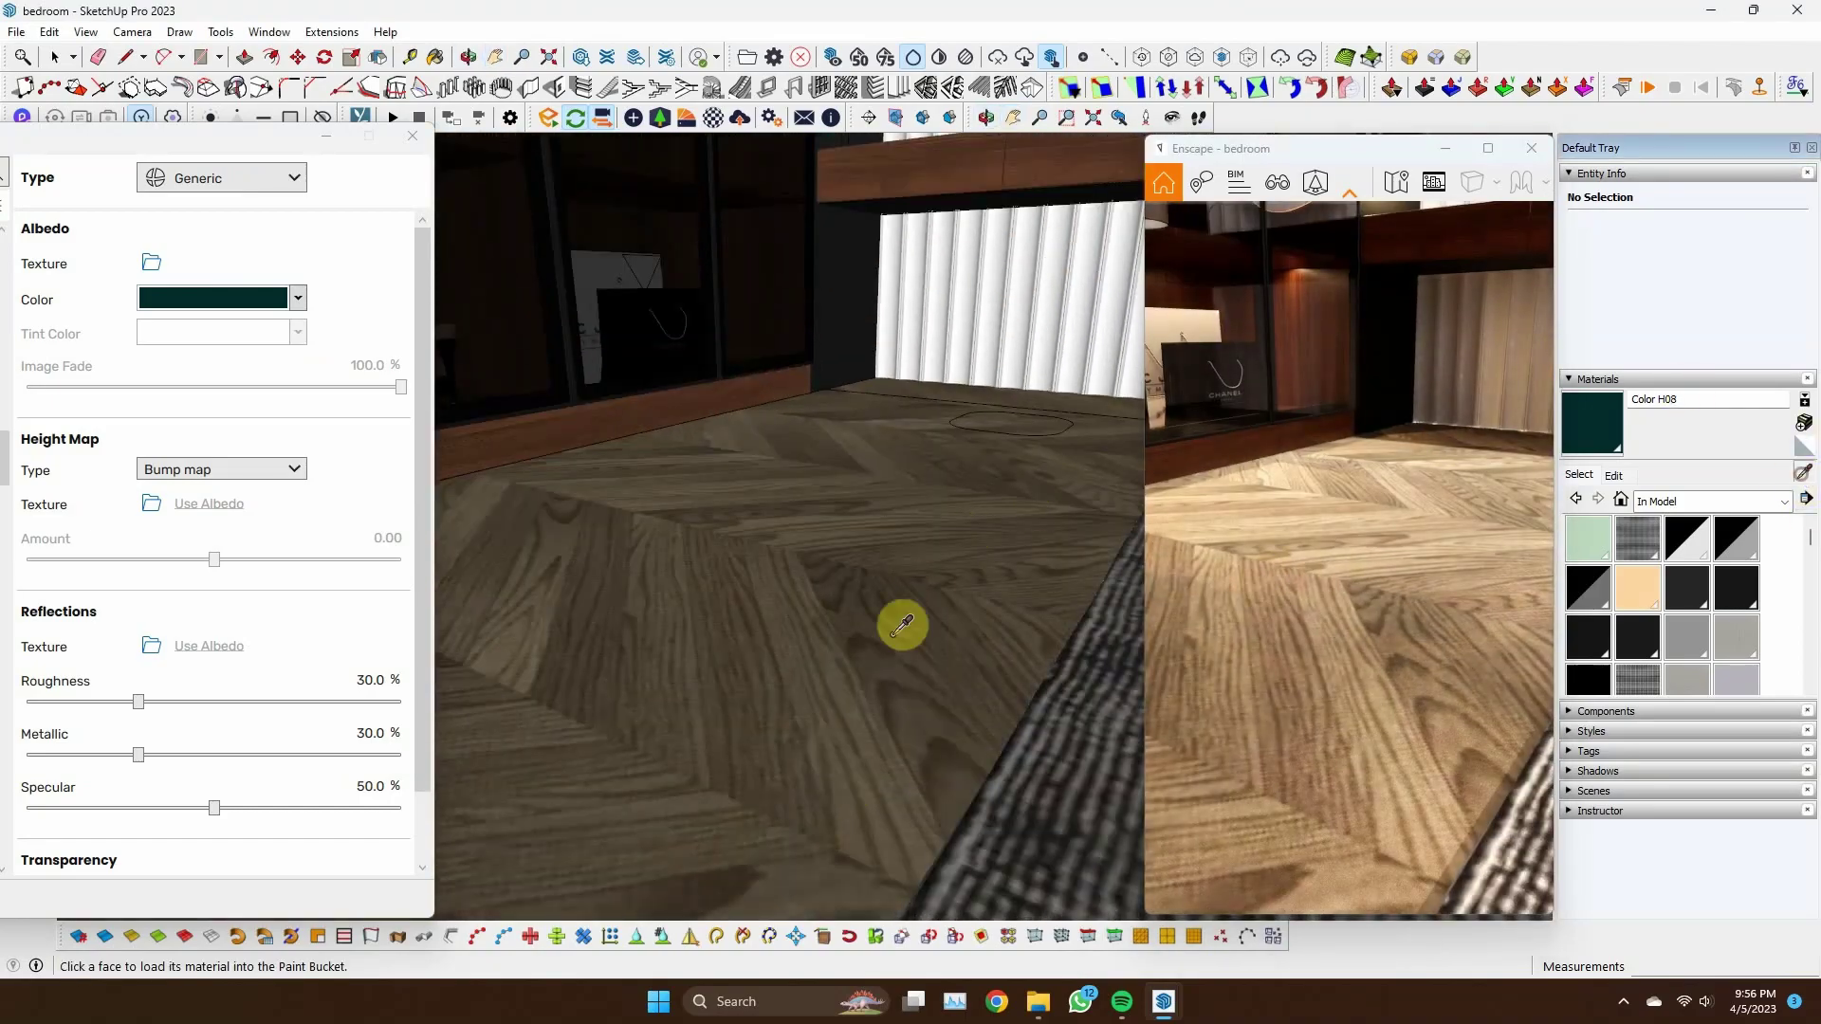
Sample the chevron oak floor material, then close the Replace dialog without replacing it
left_click(901, 626)
right_click(174, 854)
left_click(264, 935)
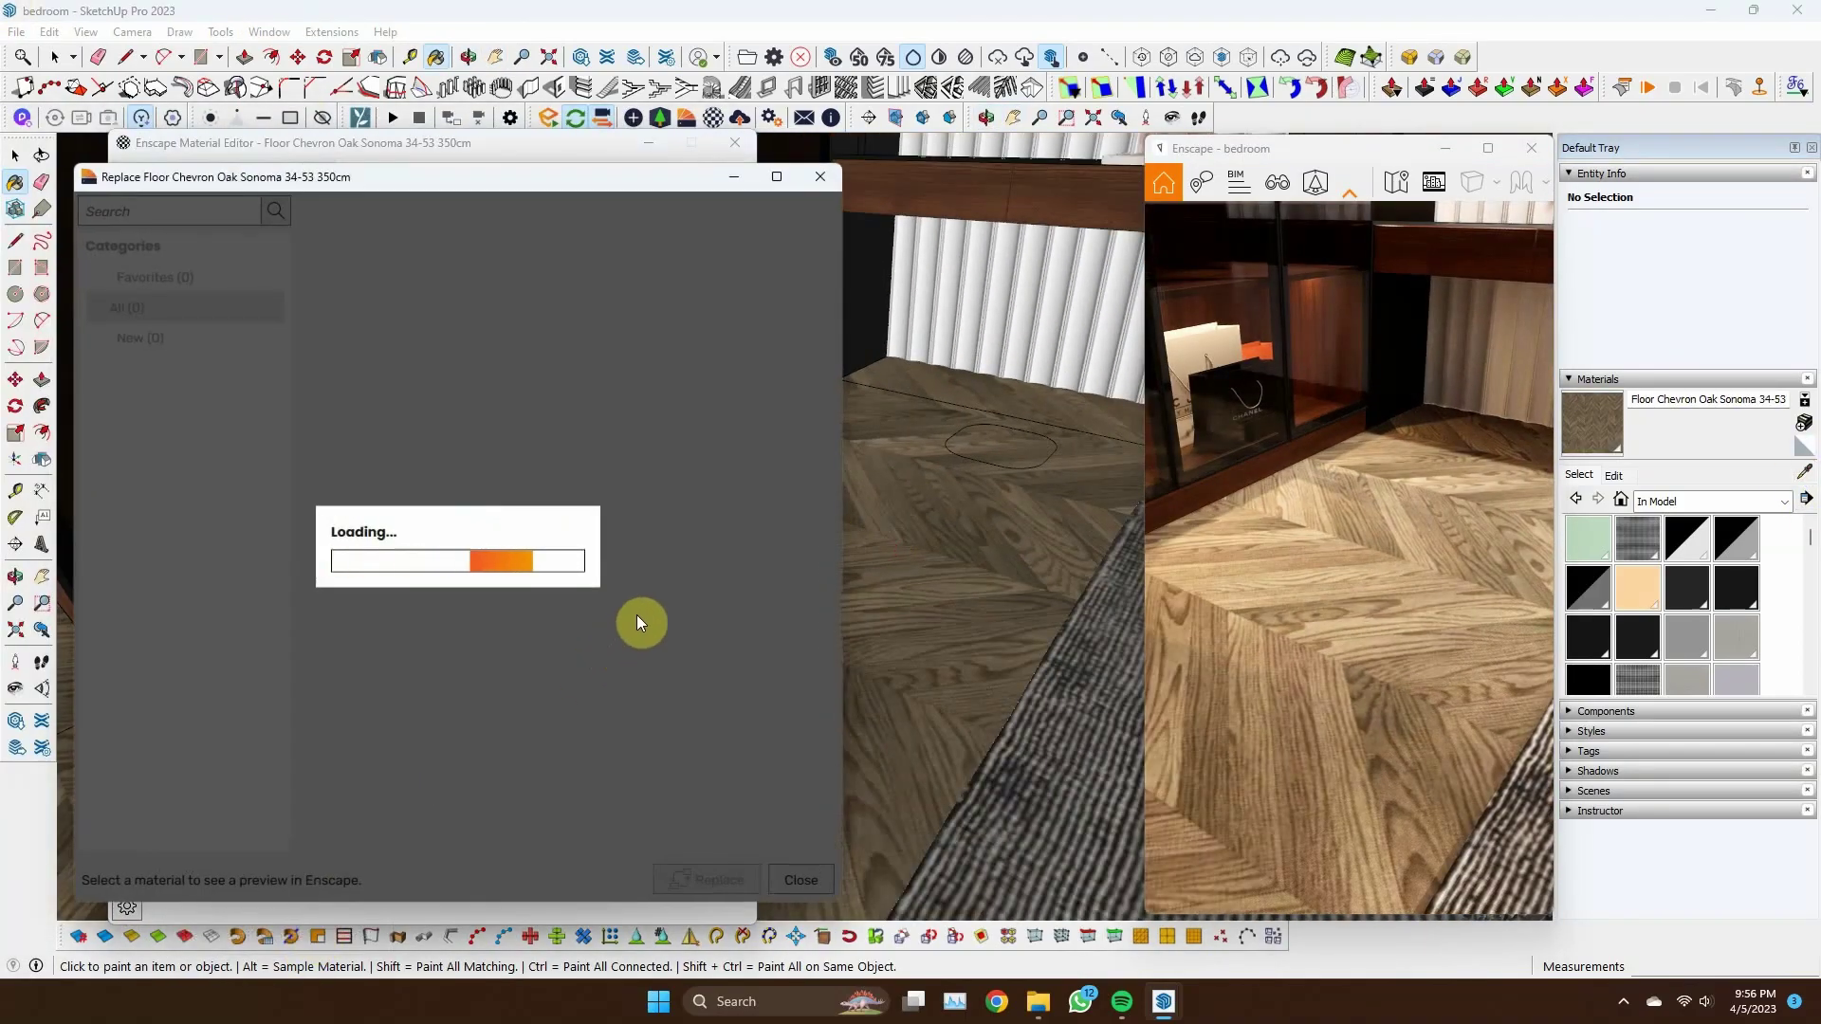
left_click(817, 180)
Give Floor Chevron Oak Sonoma 34-53 a 0.30 bump from its diffuse texture and 25% roughness
left_click_drag(601, 149, 268, 150)
scroll(918, 679, "up", 3)
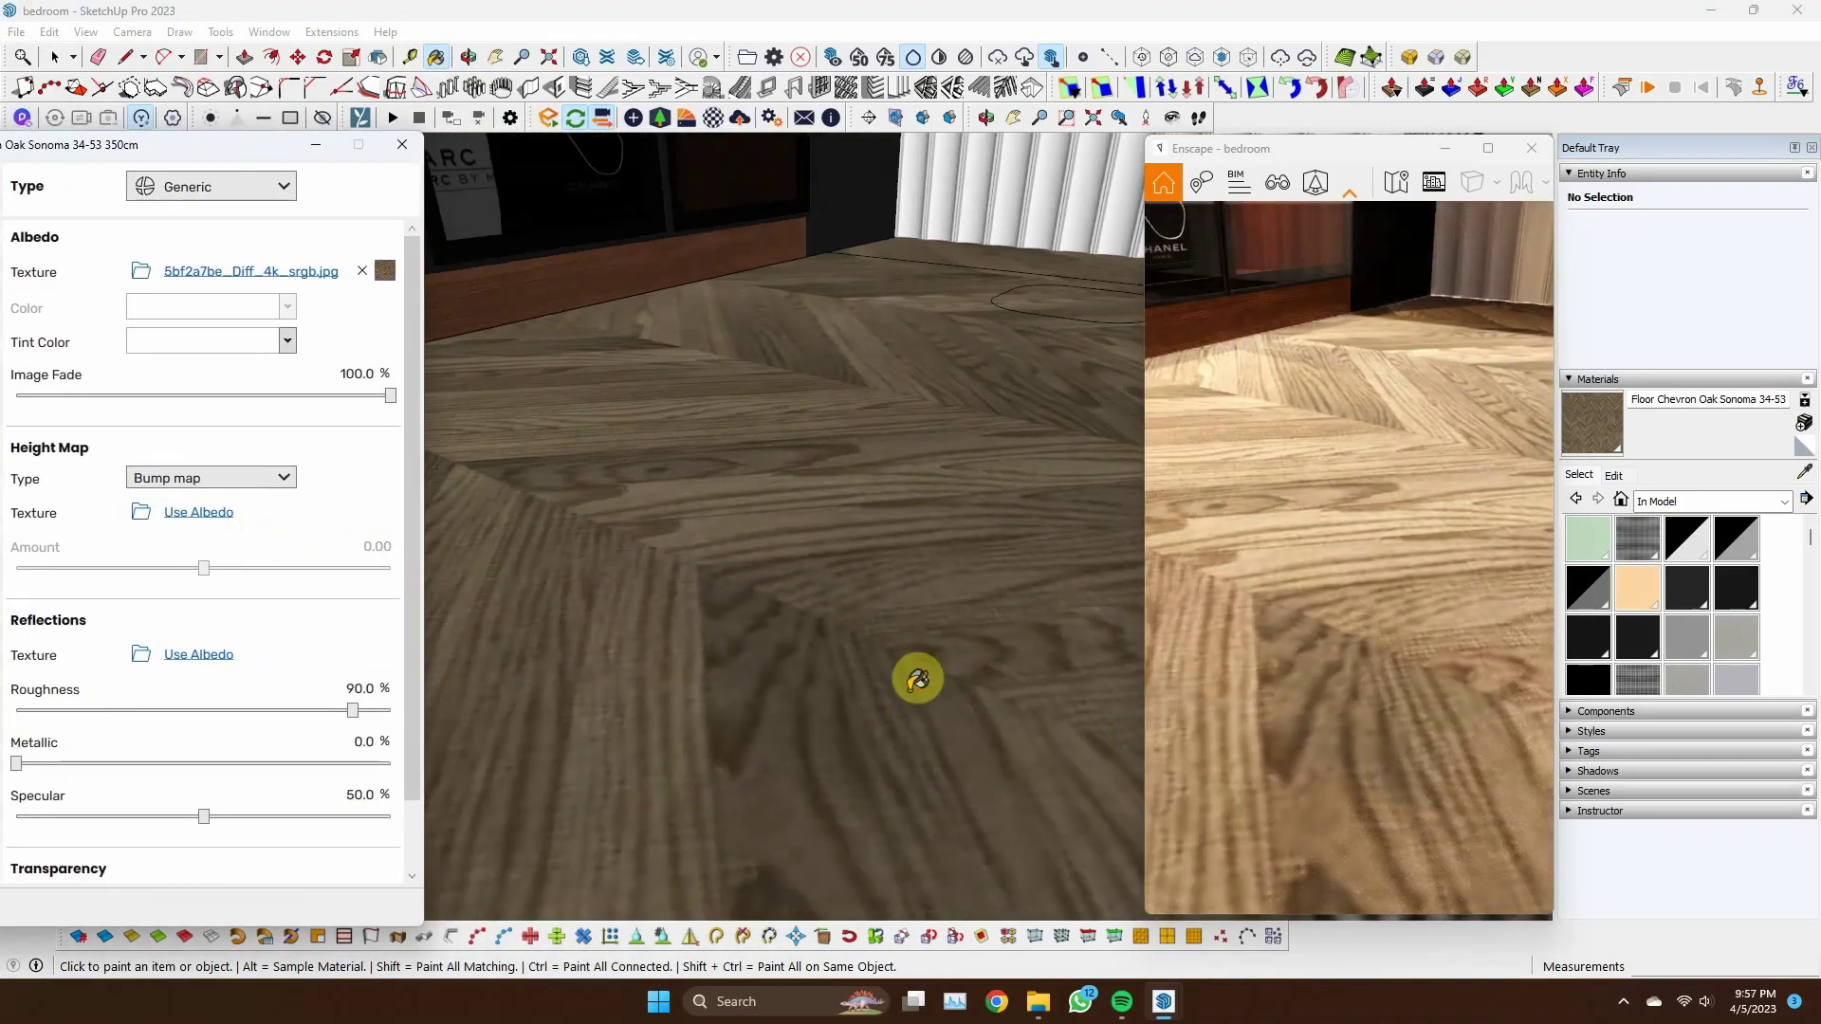
scroll(413, 637, "down", 1)
left_click(365, 614)
scroll(534, 509, "down", 2)
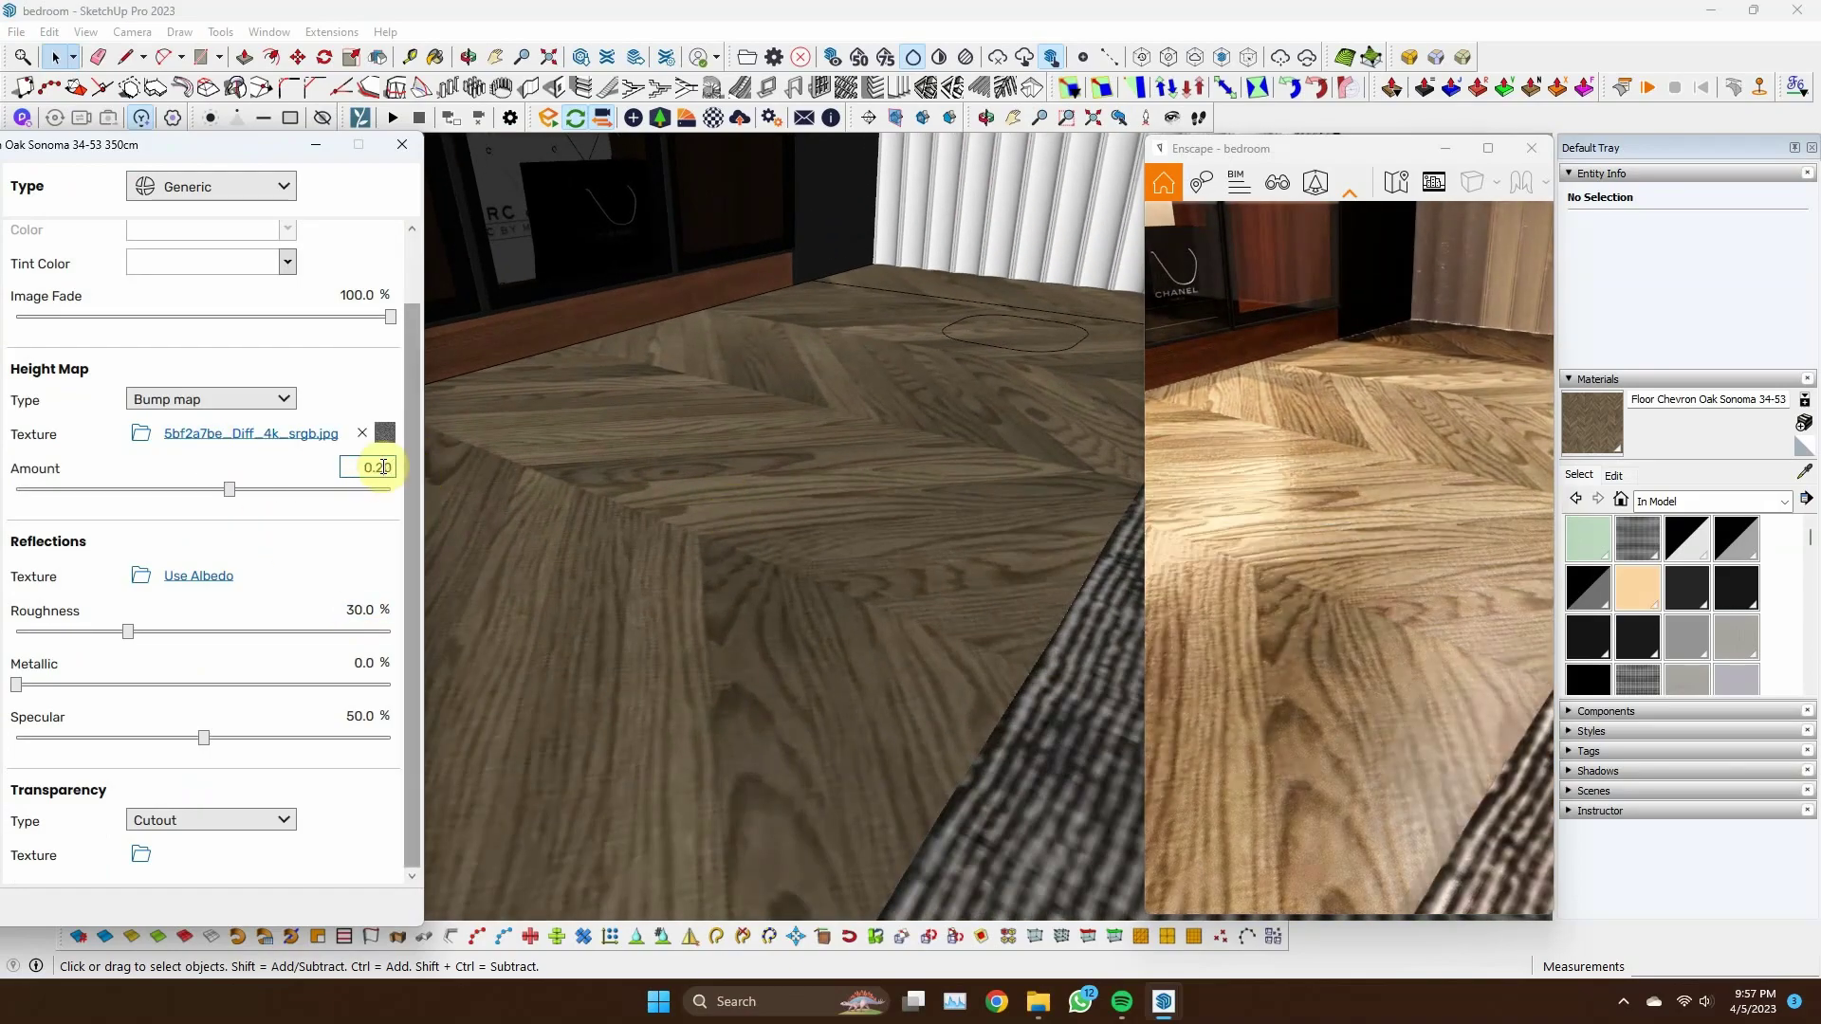
key("Return")
scroll(745, 581, "down", 1)
scroll(716, 508, "down", 2)
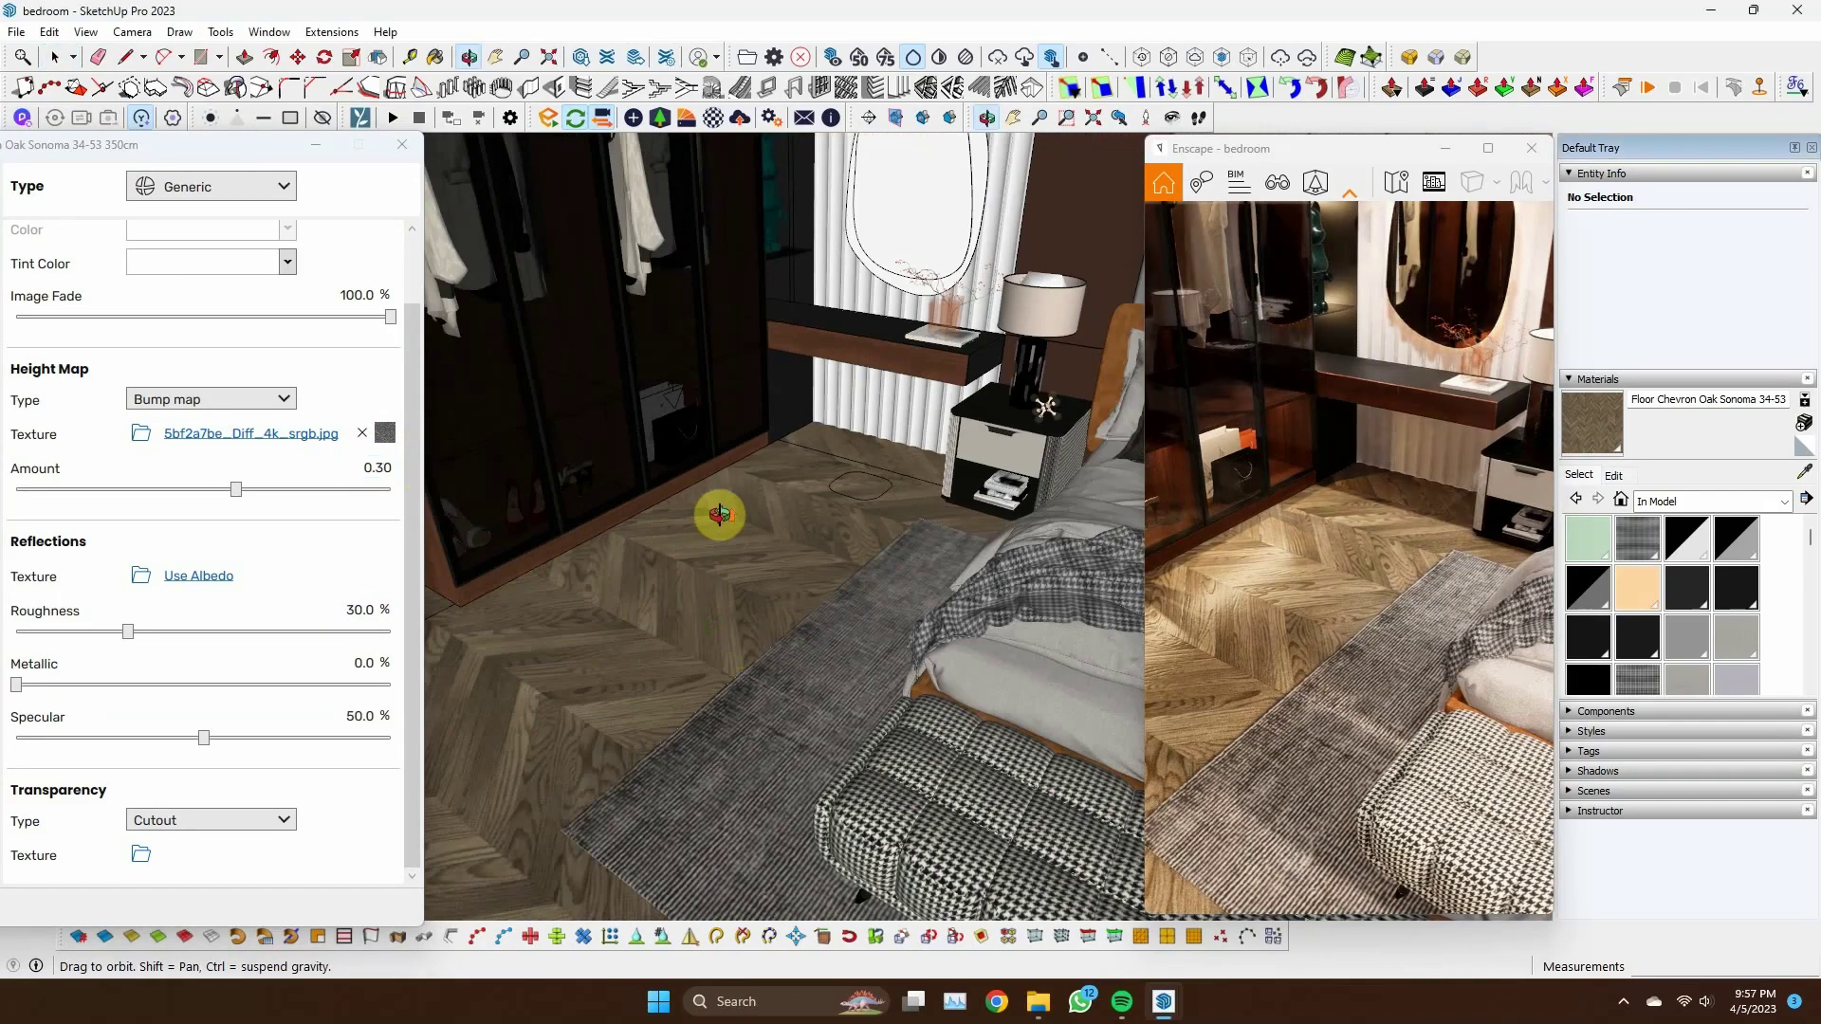
scroll(741, 595, "up", 3)
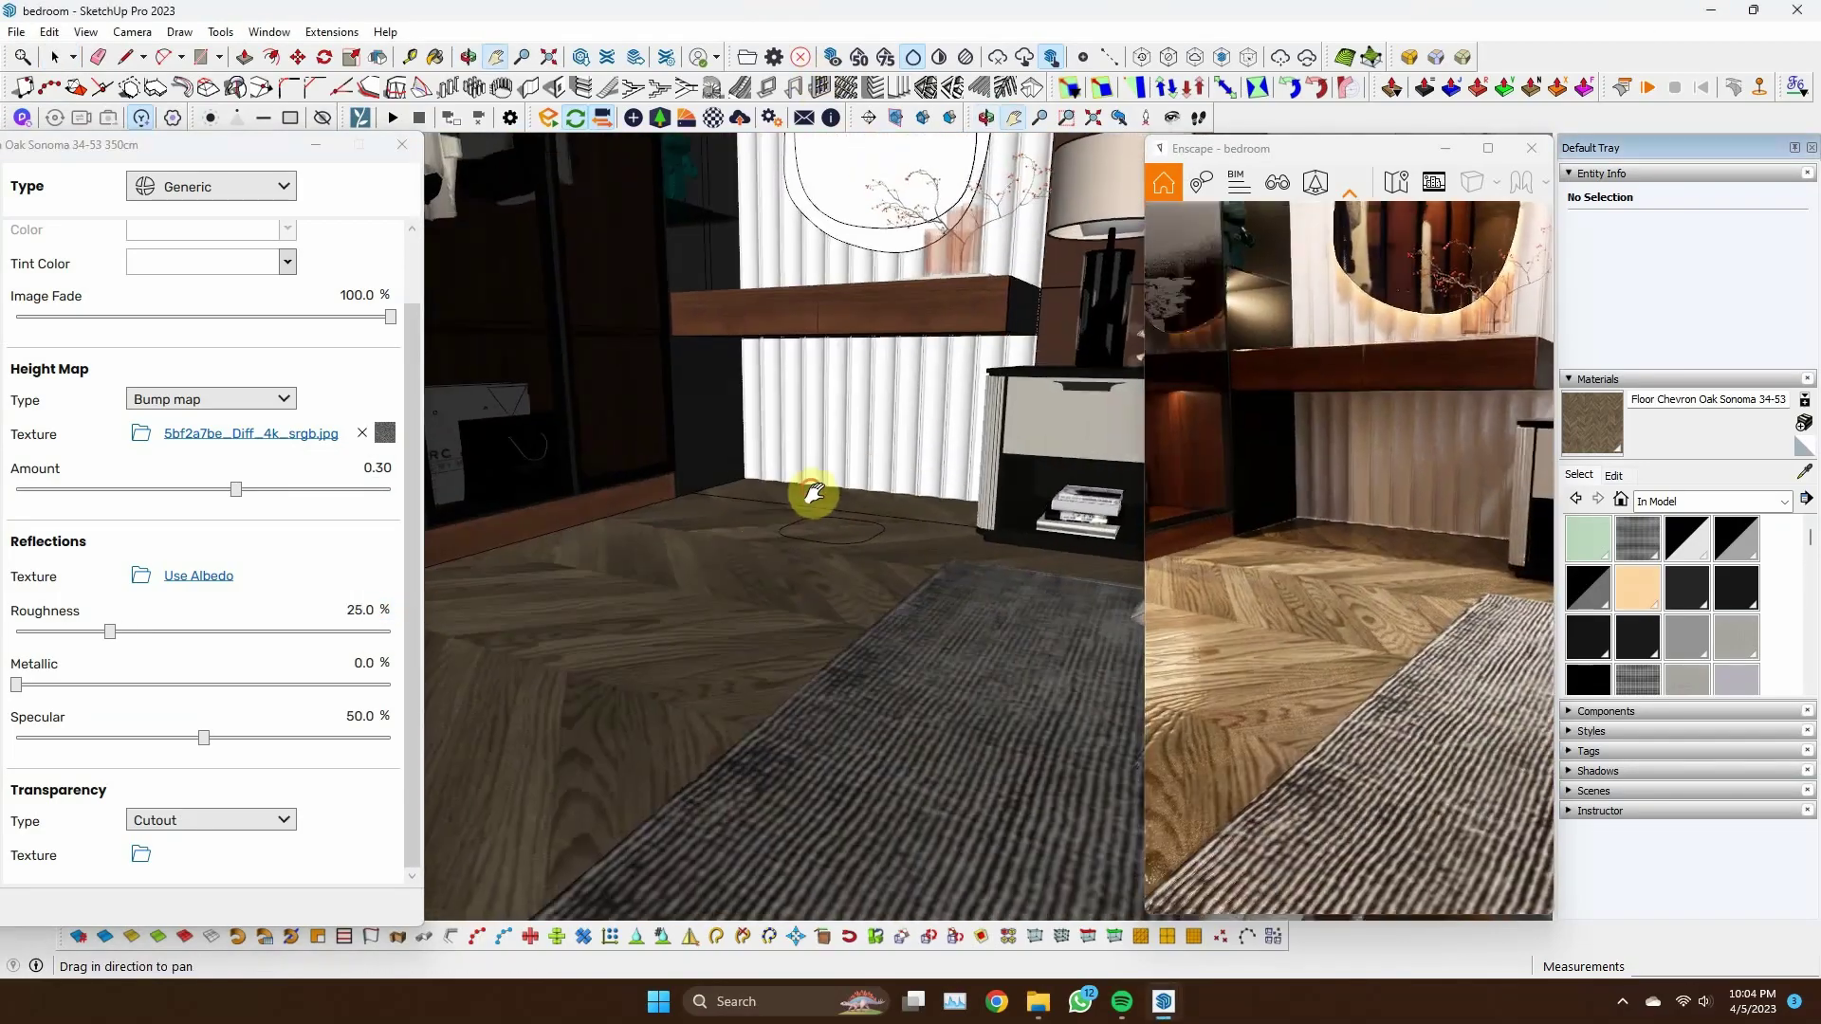
Orbit and pan around the white vase, then out to an oblique view of the TV wall
left_click_drag(813, 493, 736, 581)
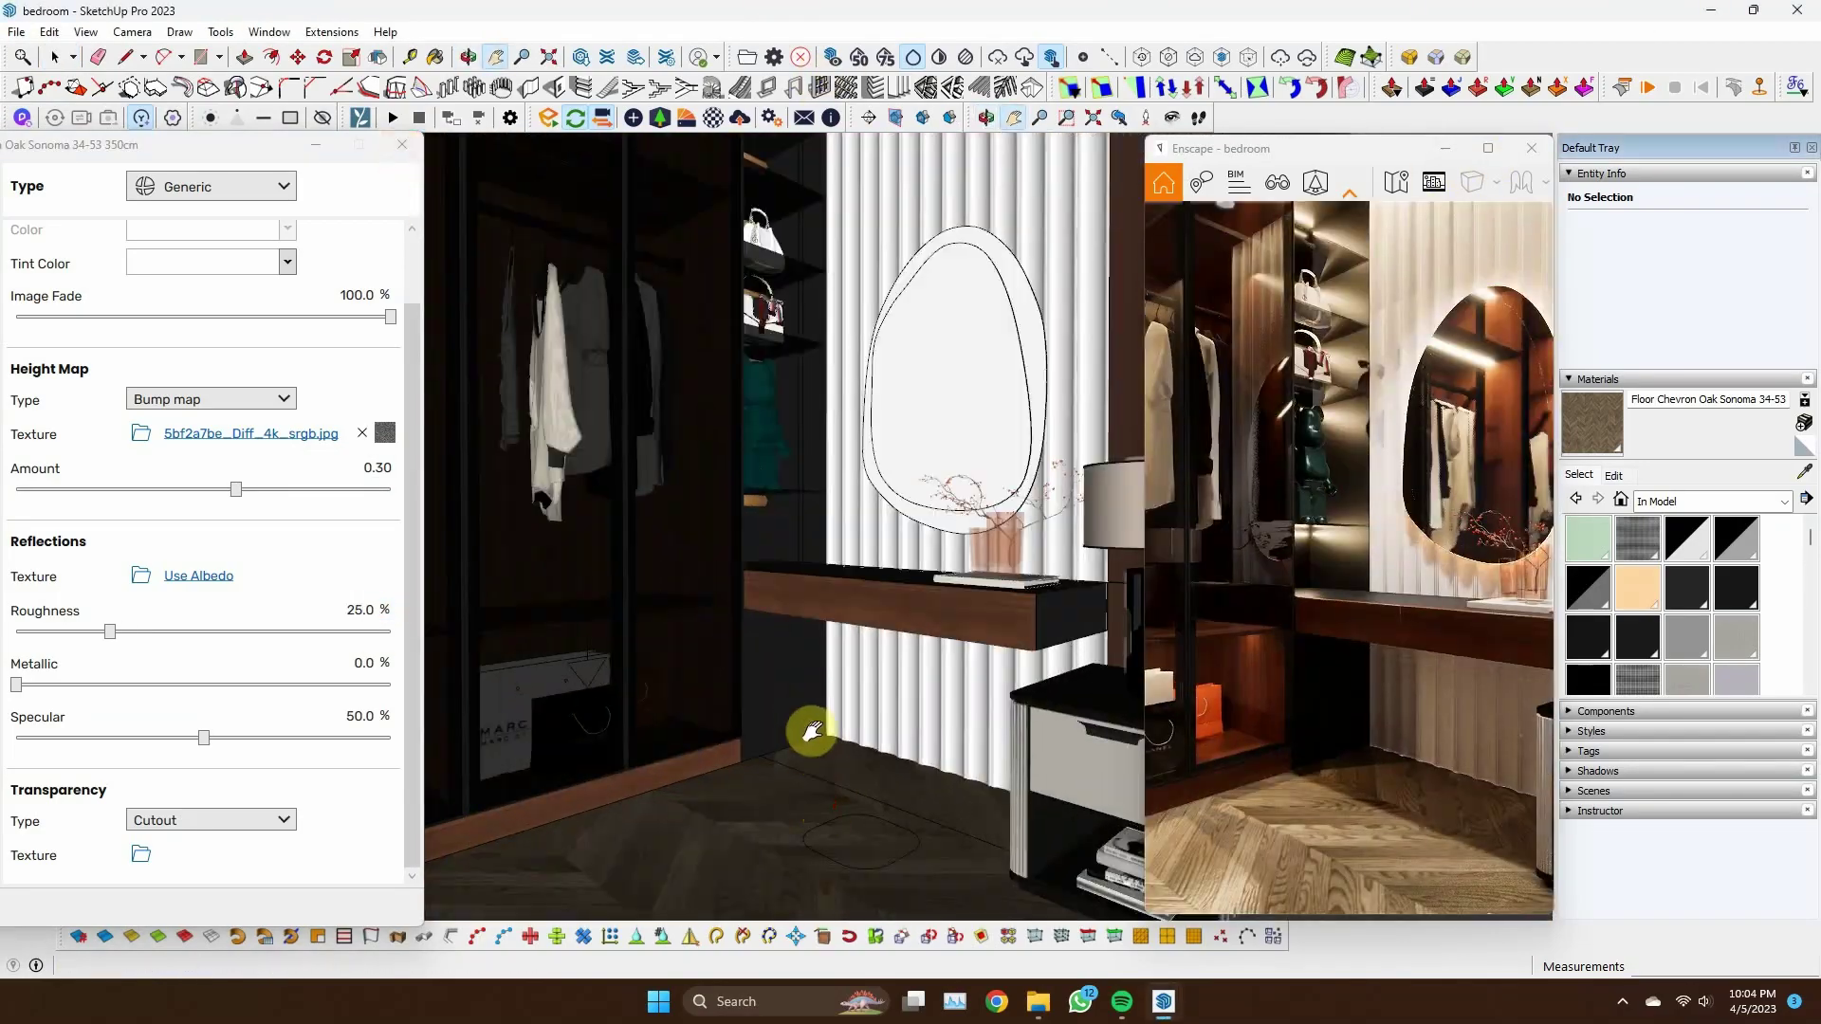
left_click_drag(809, 732, 1005, 645)
mouse_move(1008, 645)
middle_mouse_down()
mouse_move(832, 581)
mouse_move(759, 679)
mouse_move(642, 642)
mouse_move(952, 730)
mouse_move(951, 618)
mouse_move(1043, 664)
middle_mouse_up()
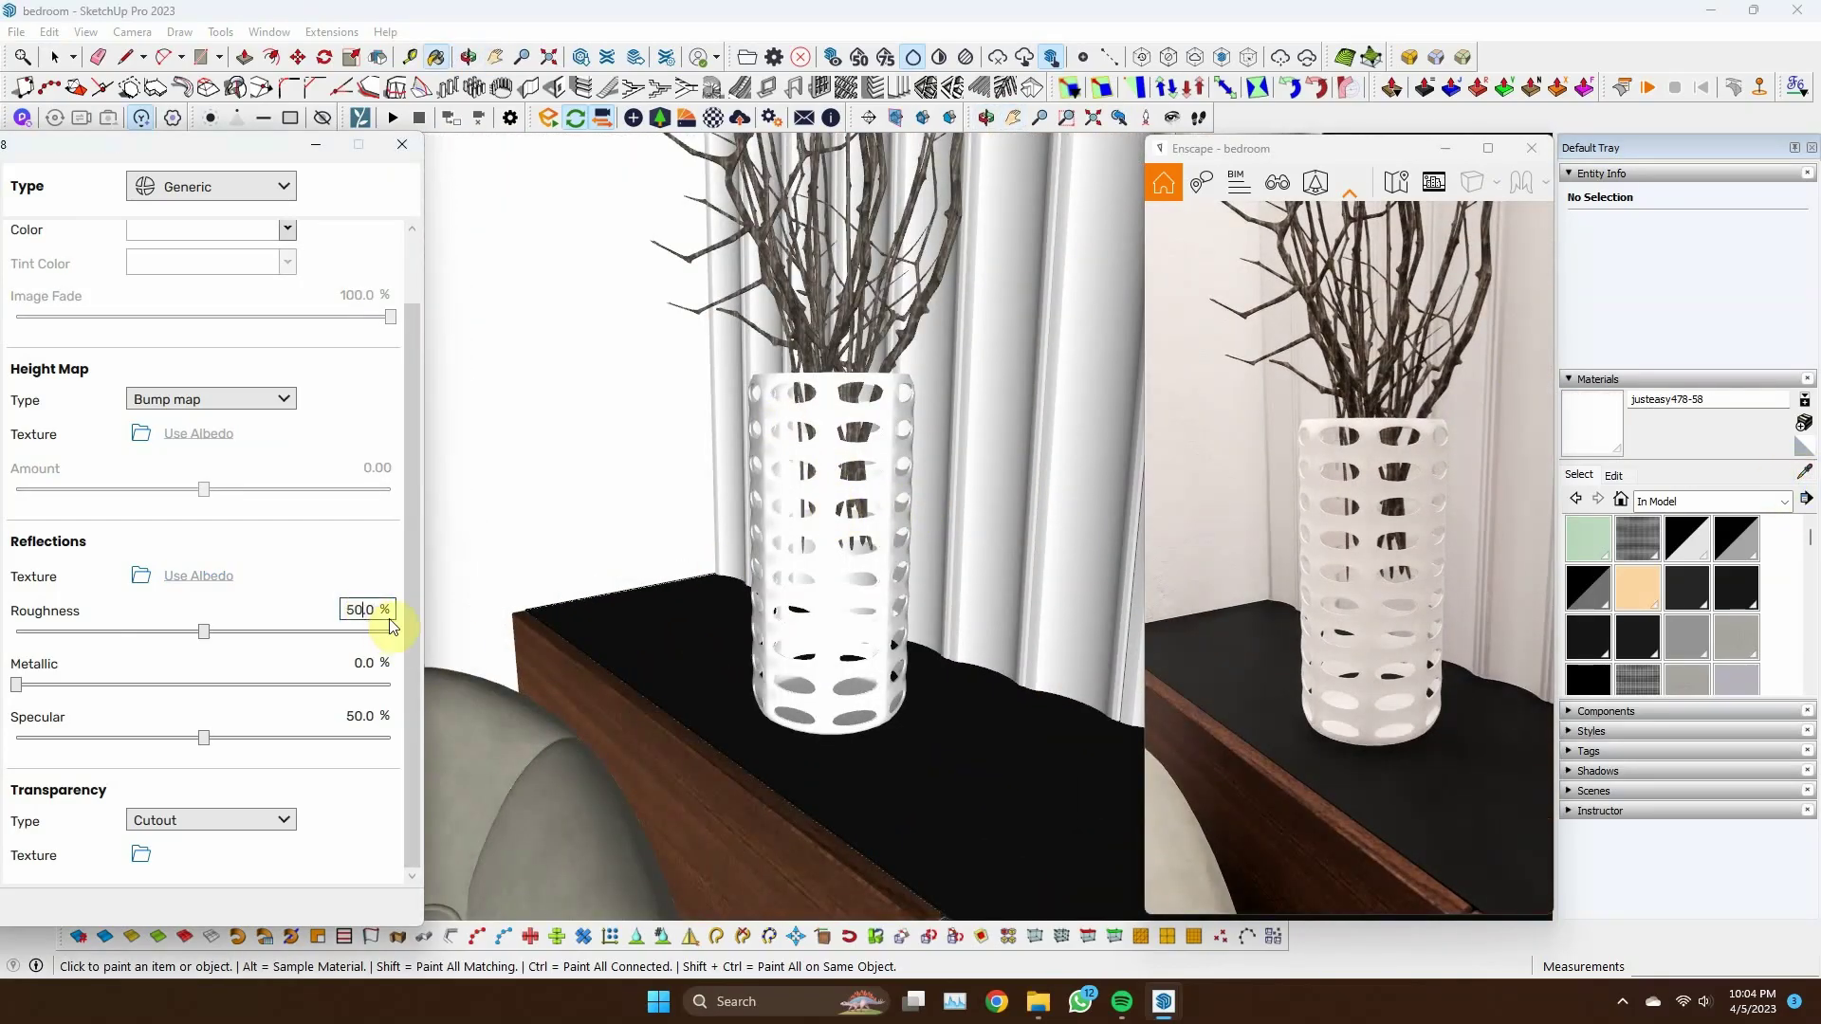
scroll(854, 529, "up", 3)
mouse_move(853, 528)
middle_mouse_down()
mouse_move(724, 560)
mouse_move(851, 548)
middle_mouse_up()
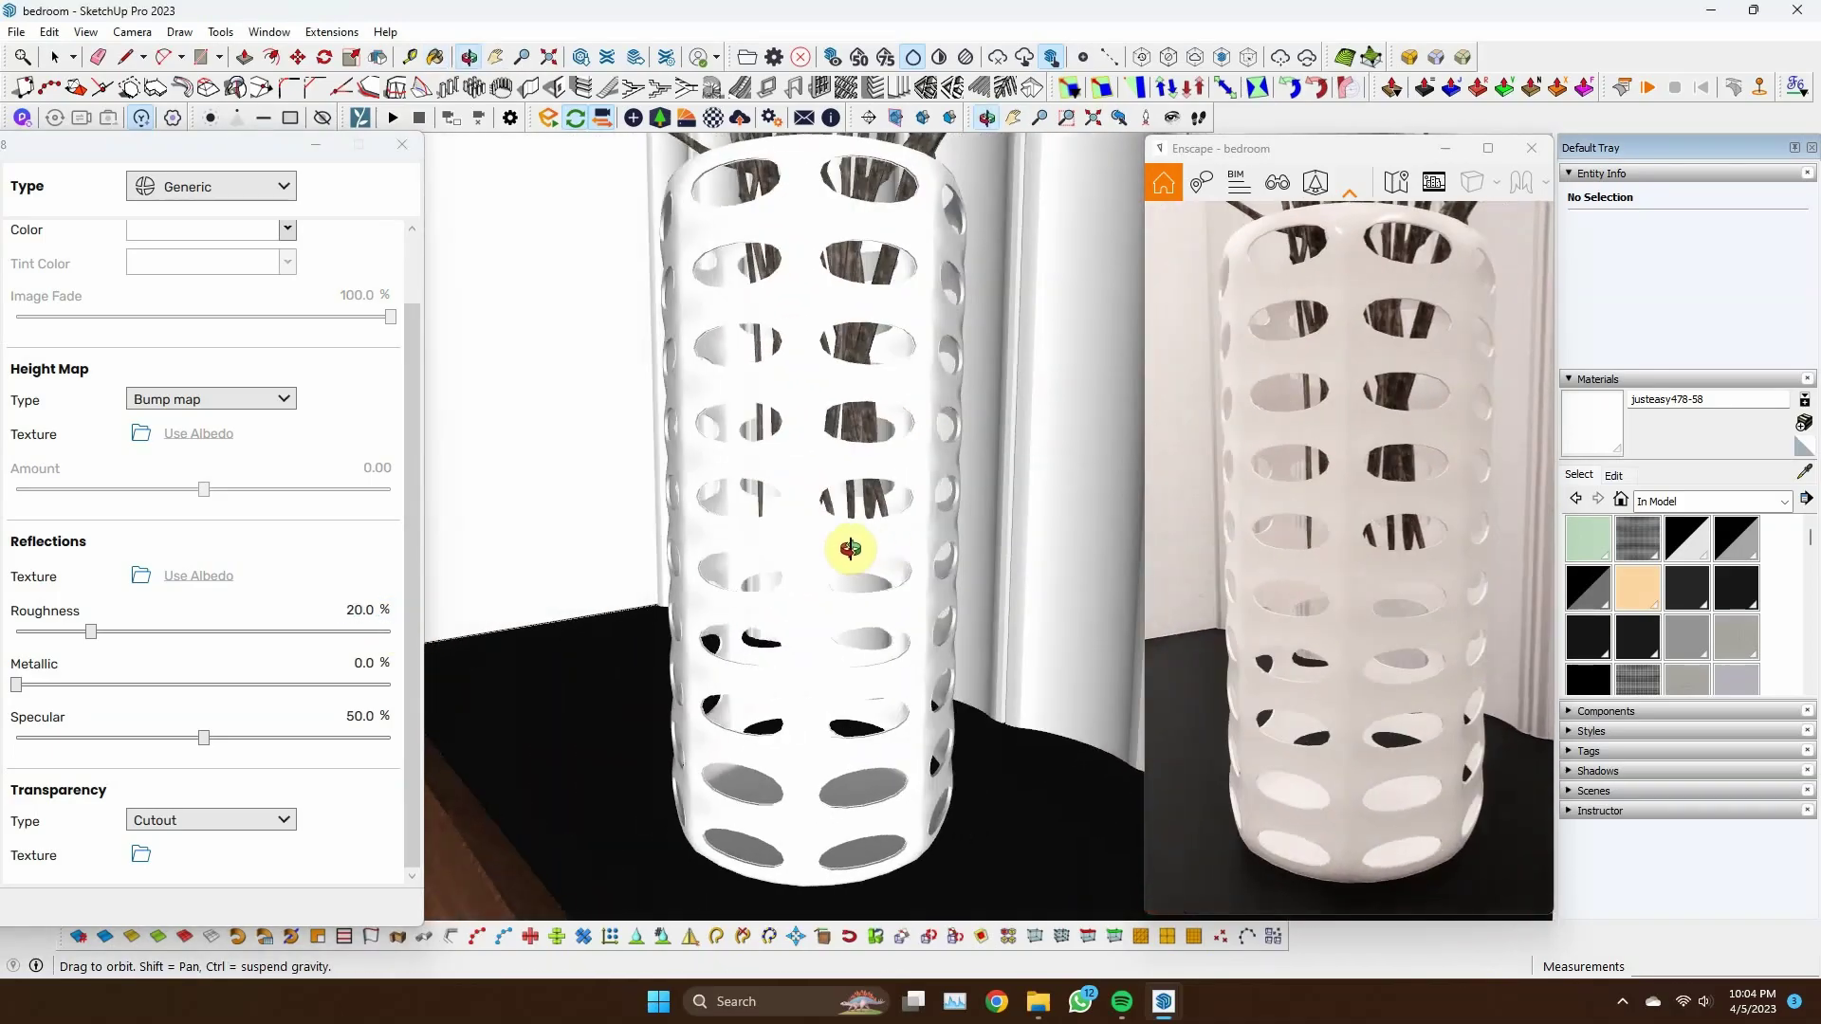
middle_click_drag(589, 501, 776, 588)
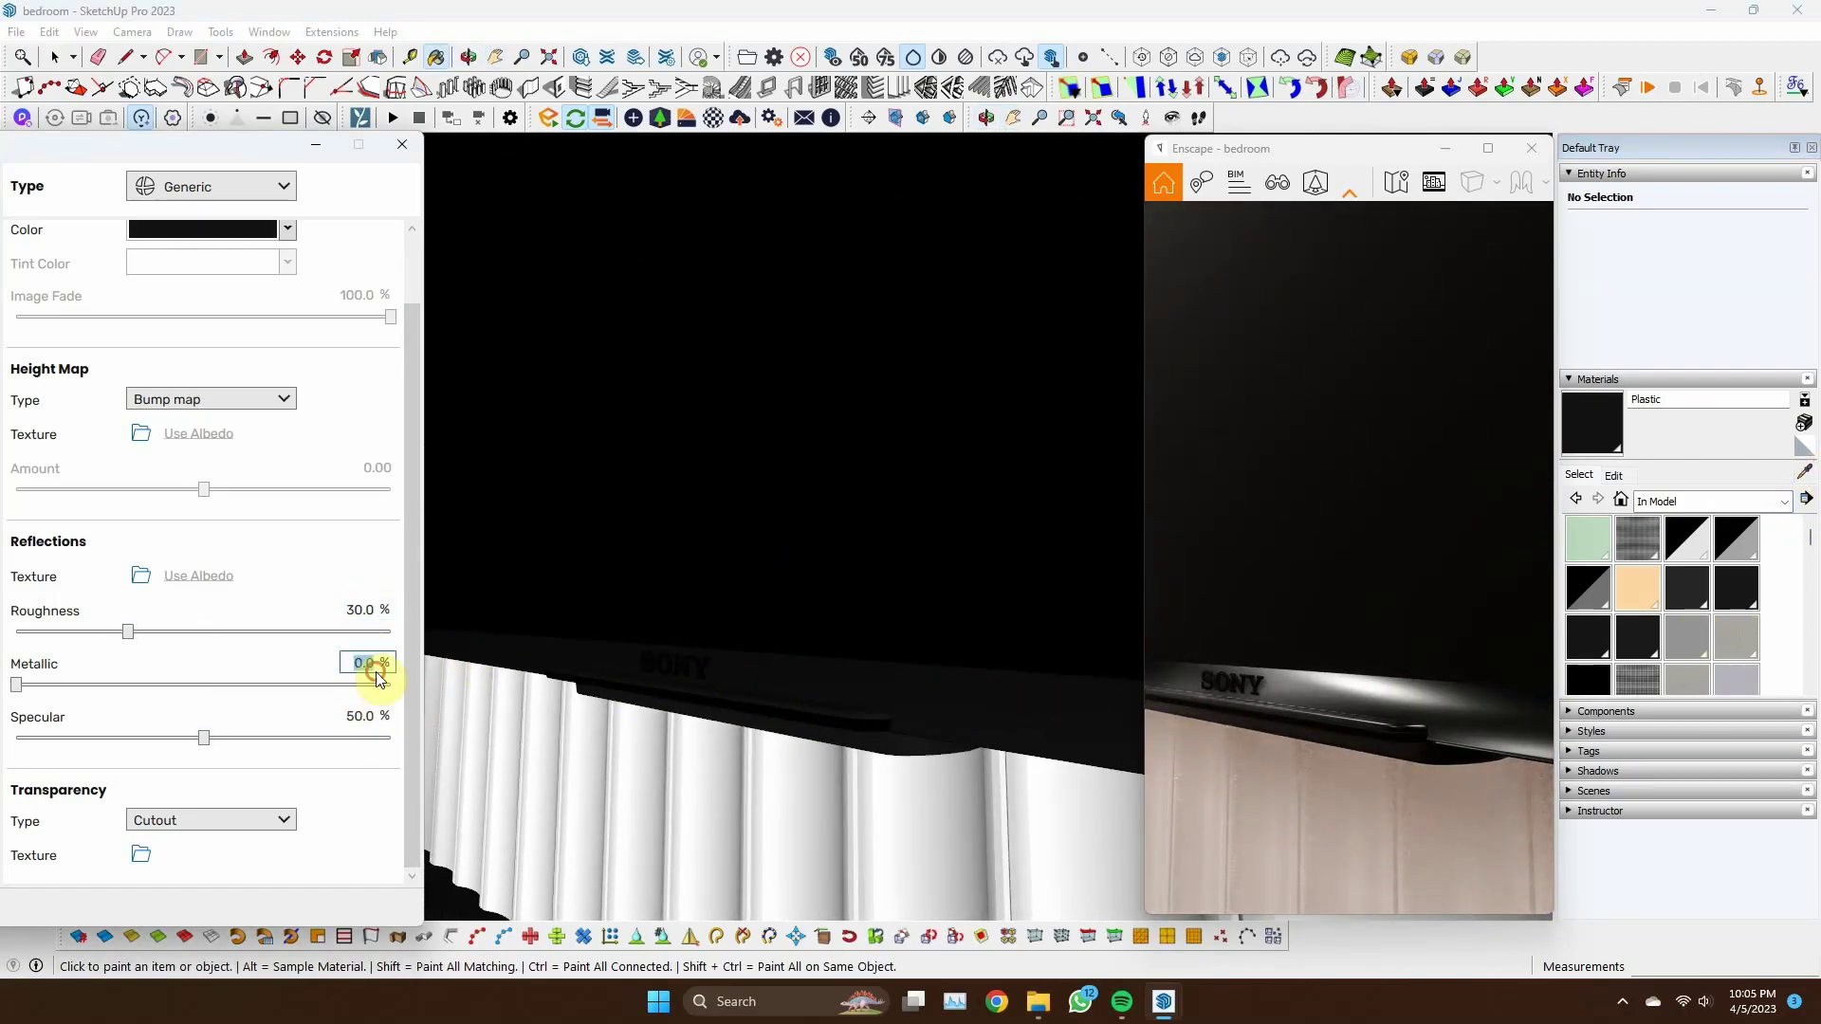
mouse_move(848, 735)
middle_mouse_down()
mouse_move(487, 557)
mouse_move(736, 582)
mouse_move(748, 378)
mouse_move(949, 275)
middle_mouse_up()
scroll(760, 487, "down", 5)
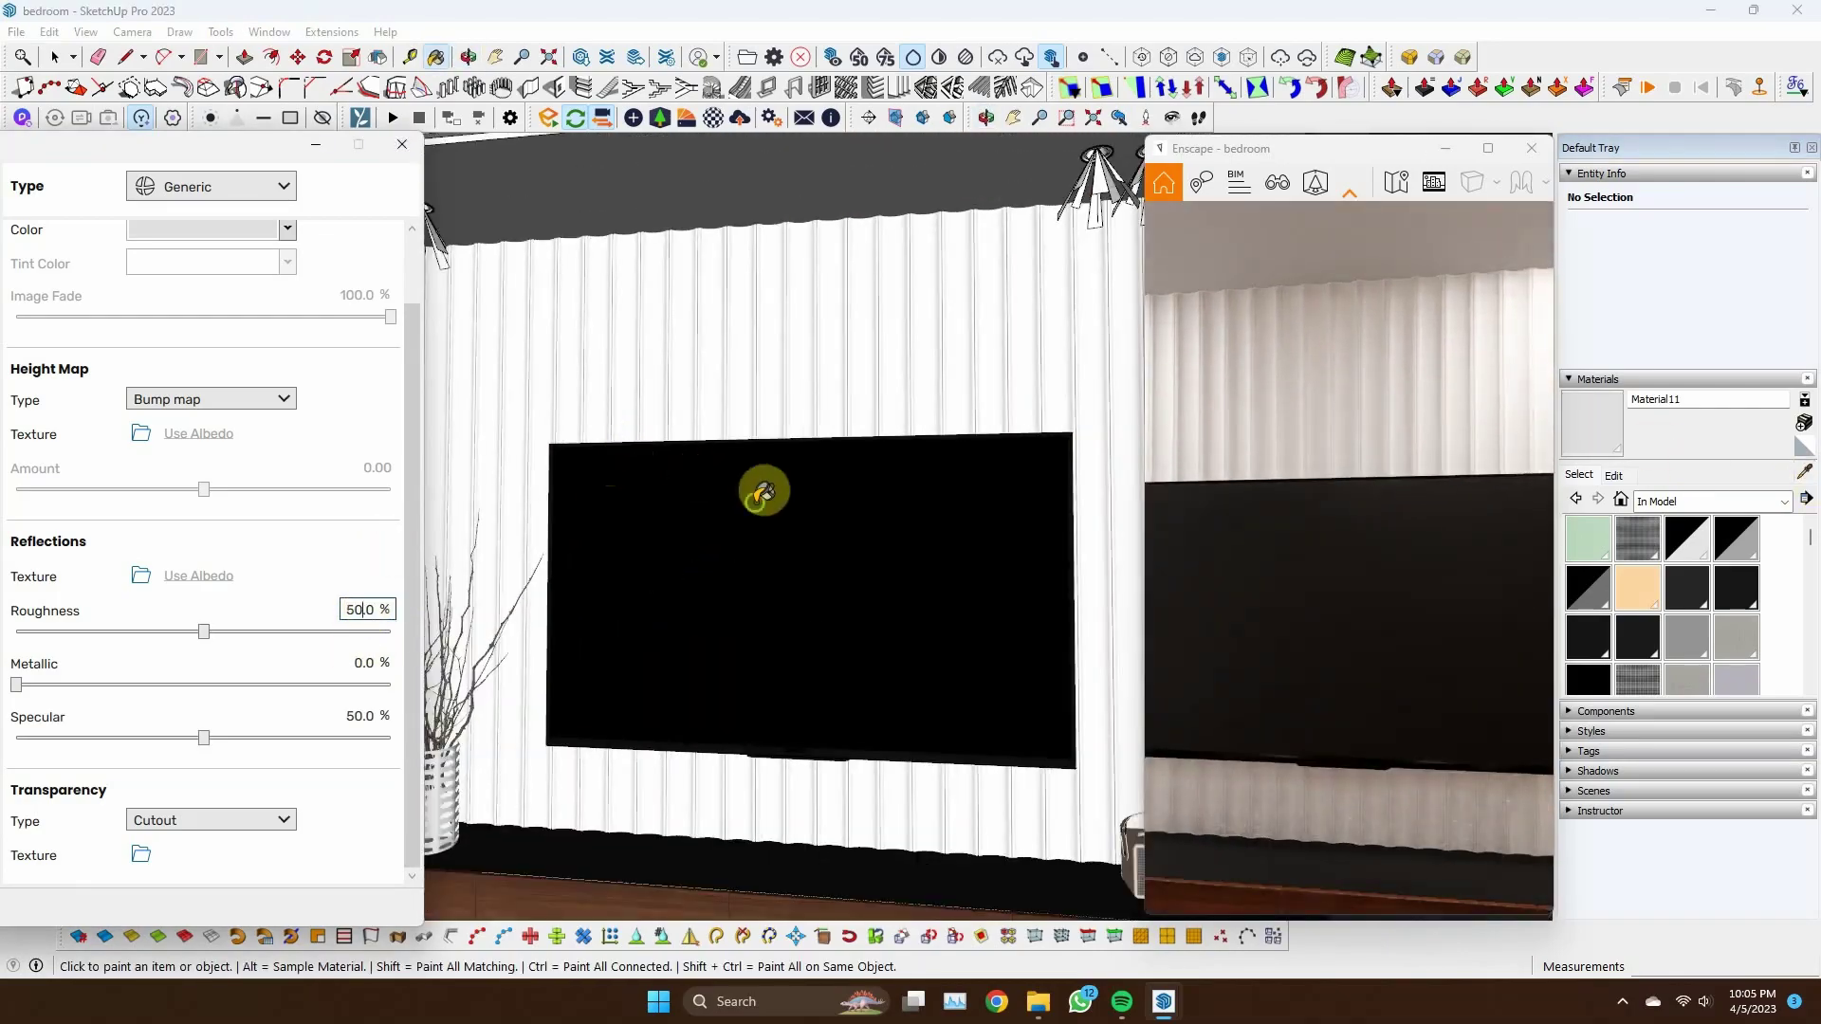
scroll(797, 459, "up", 5)
scroll(943, 519, "down", 5)
mouse_move(943, 520)
middle_mouse_down()
mouse_move(1046, 609)
mouse_move(764, 541)
mouse_move(903, 574)
mouse_move(826, 545)
mouse_move(780, 566)
mouse_move(939, 614)
mouse_move(752, 594)
mouse_move(1008, 634)
mouse_move(731, 601)
mouse_move(780, 756)
middle_mouse_up()
Try stools from the 'stool' asset search, including a white stool under the vanity desk
left_click(602, 118)
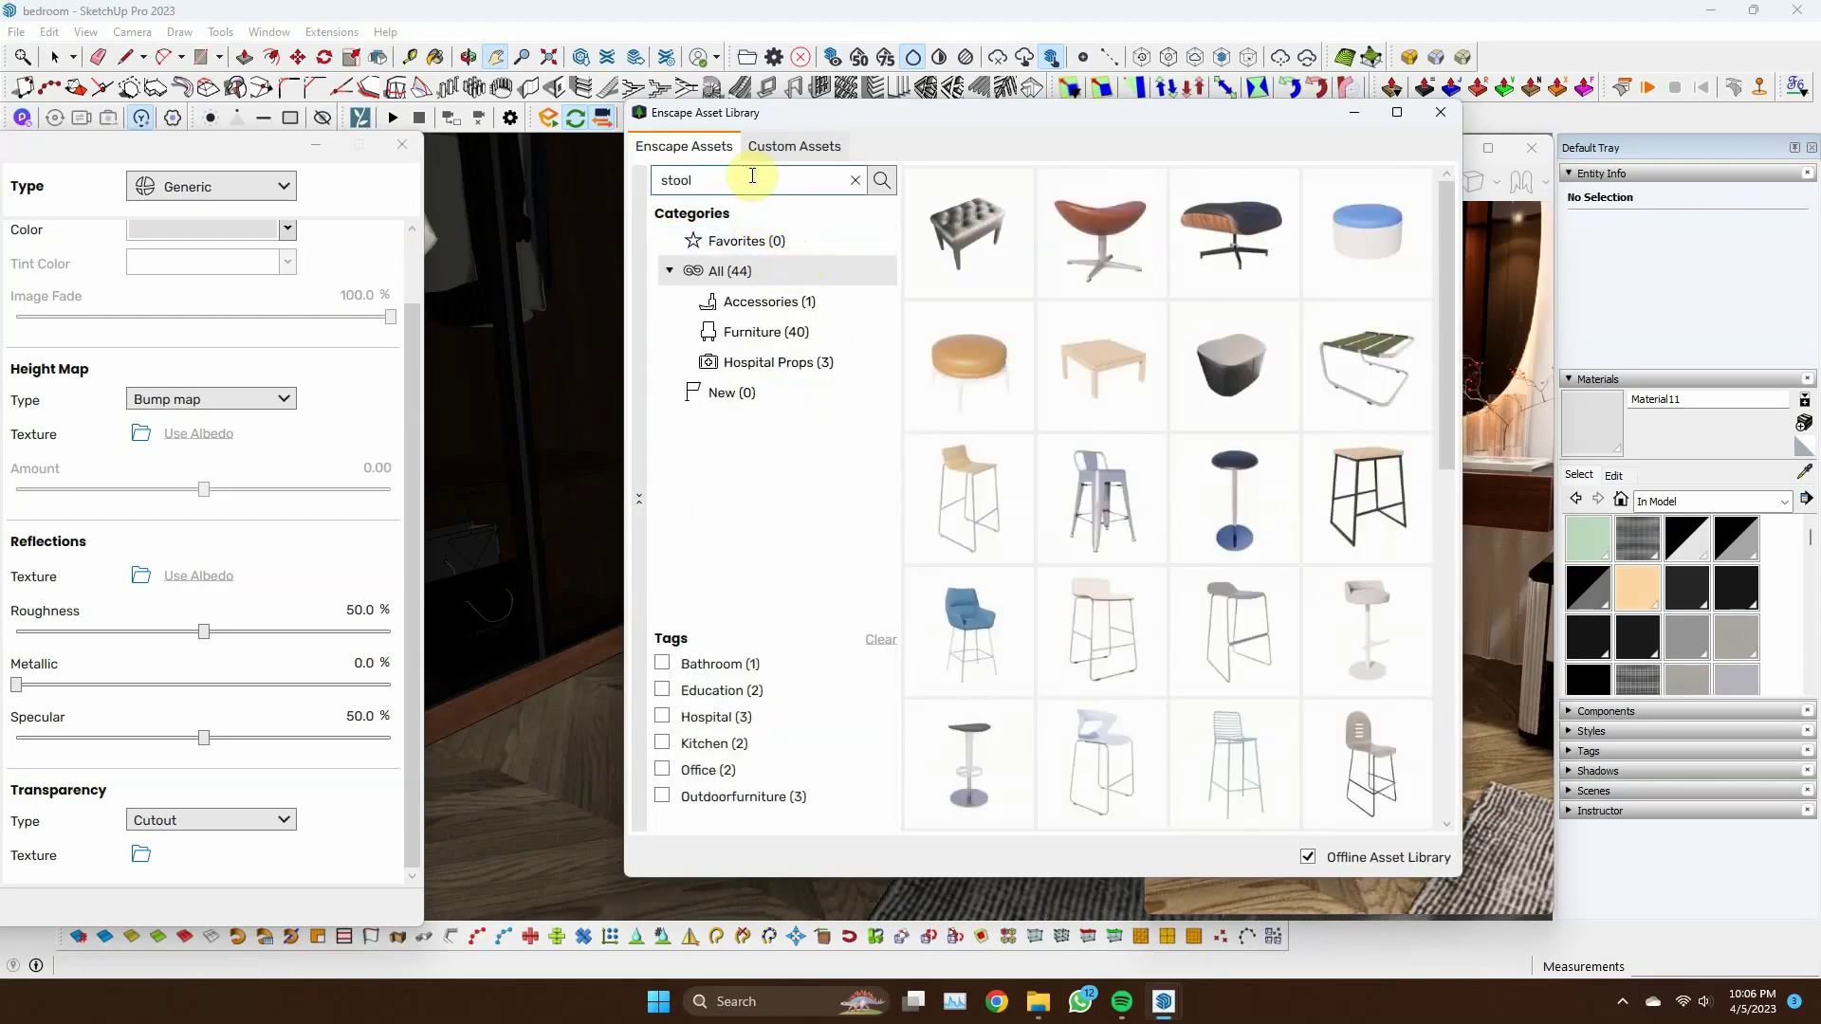
left_click(1400, 670)
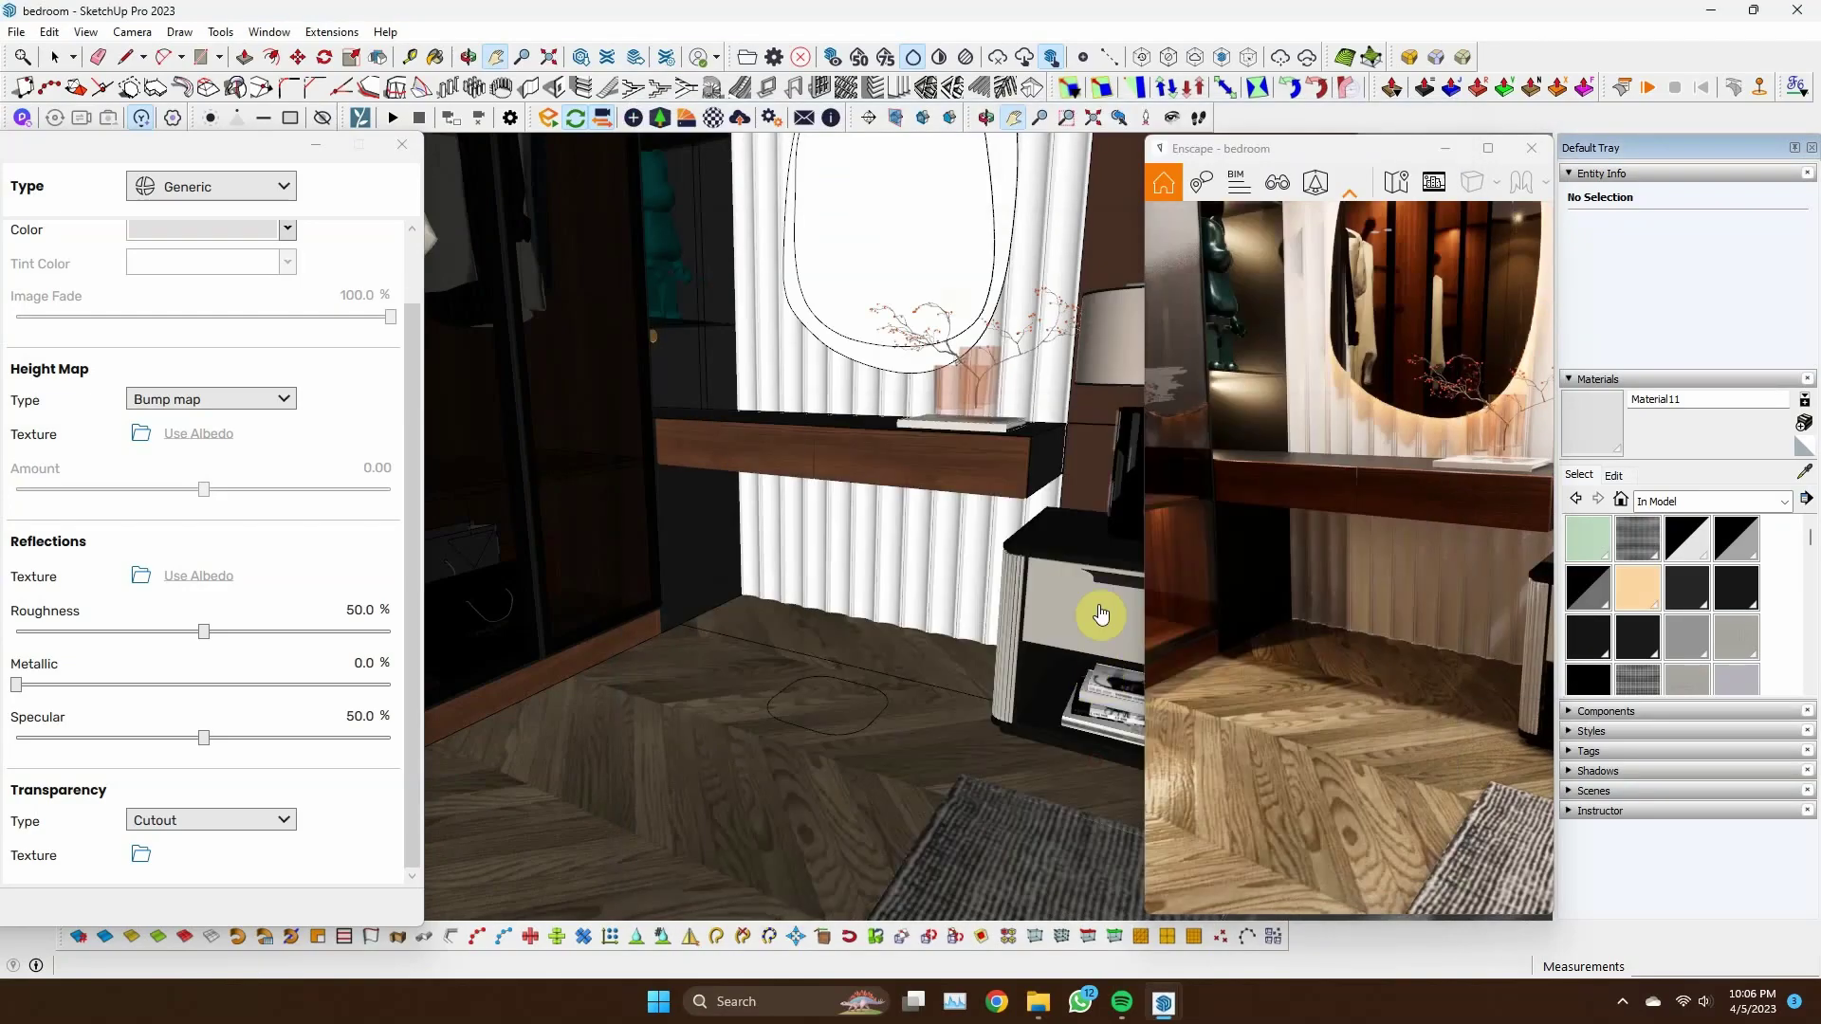
left_click(733, 751)
middle_click_drag(799, 670, 806, 621, "shift")
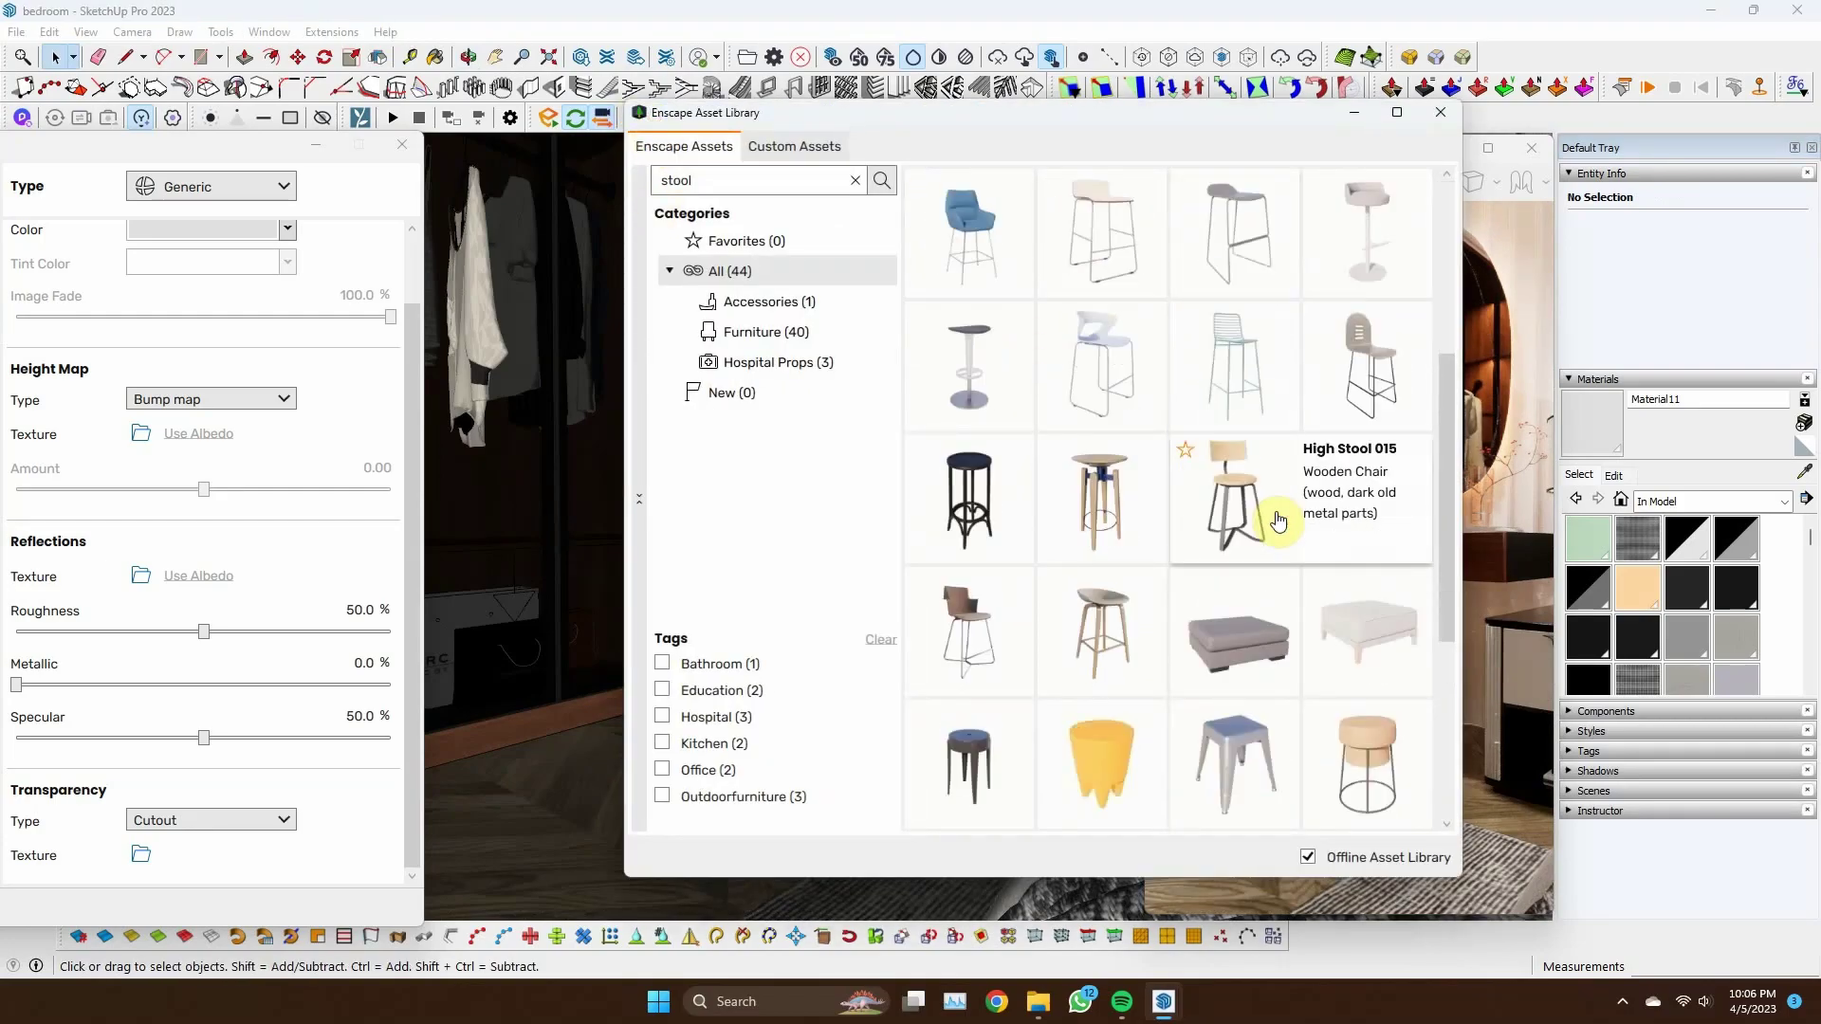
left_click(1417, 387)
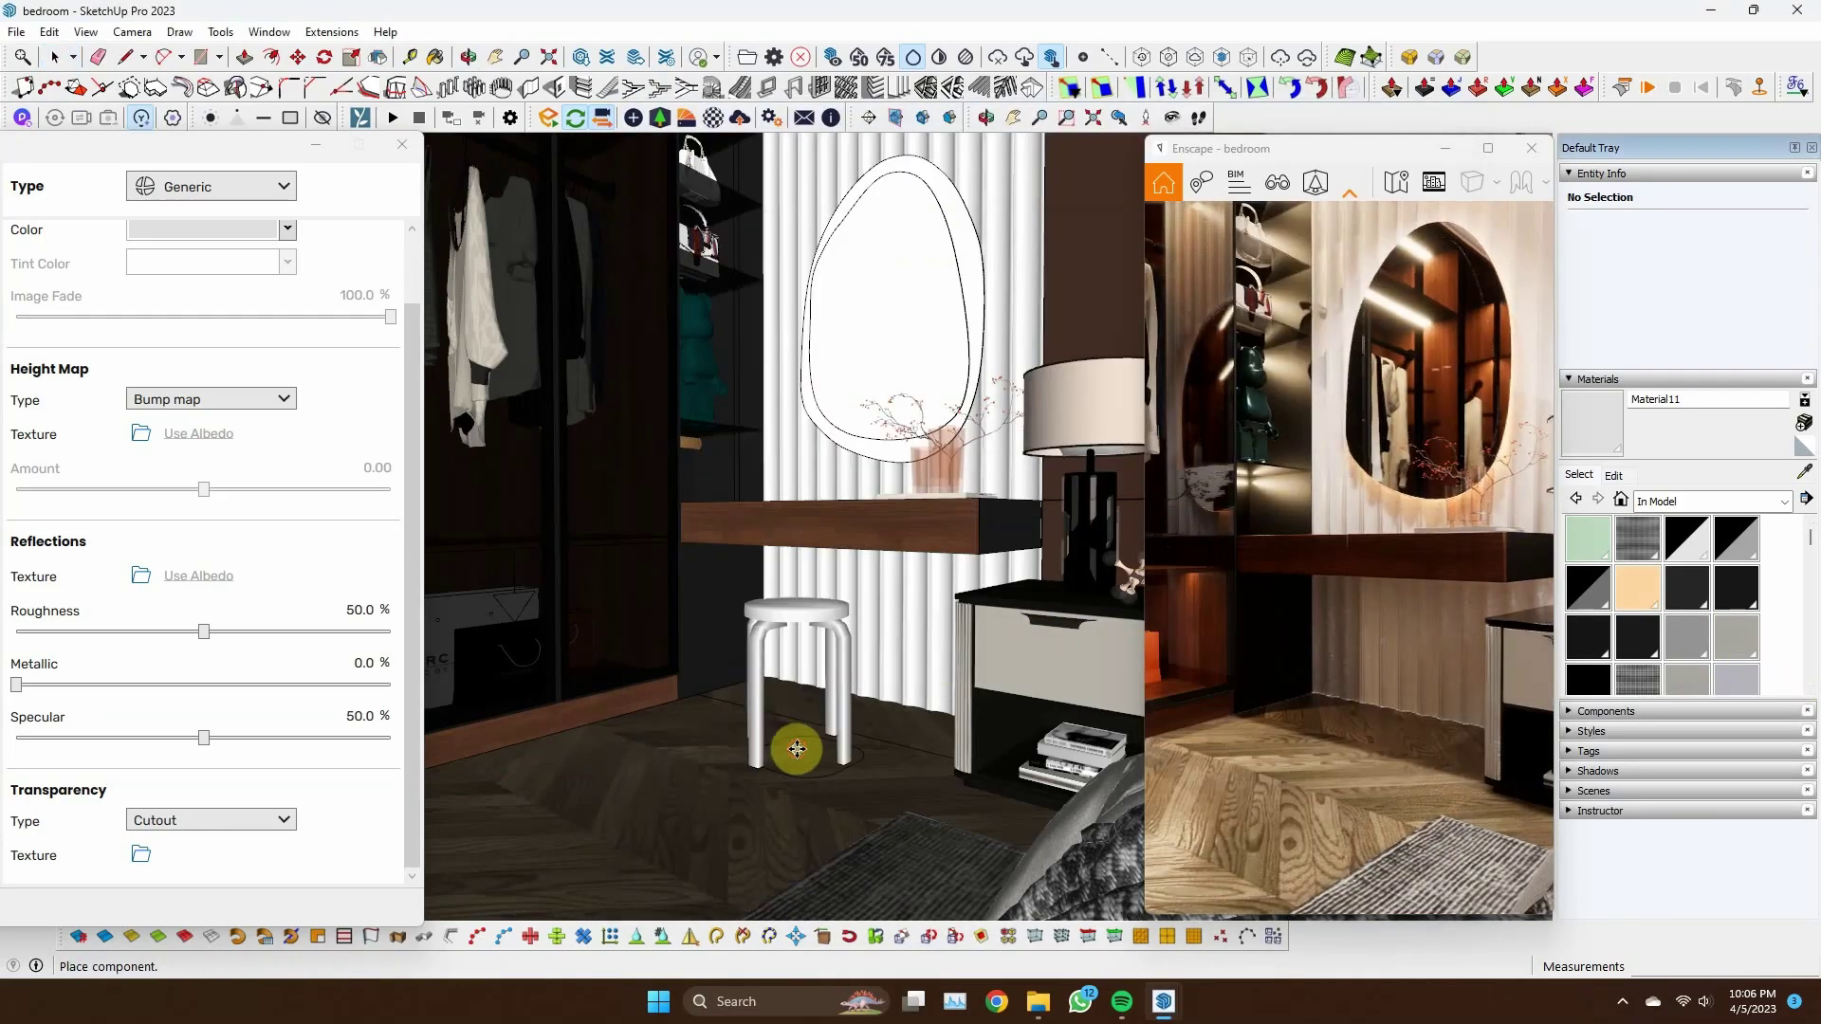
left_click(842, 744)
middle_click_drag(894, 736, 821, 634)
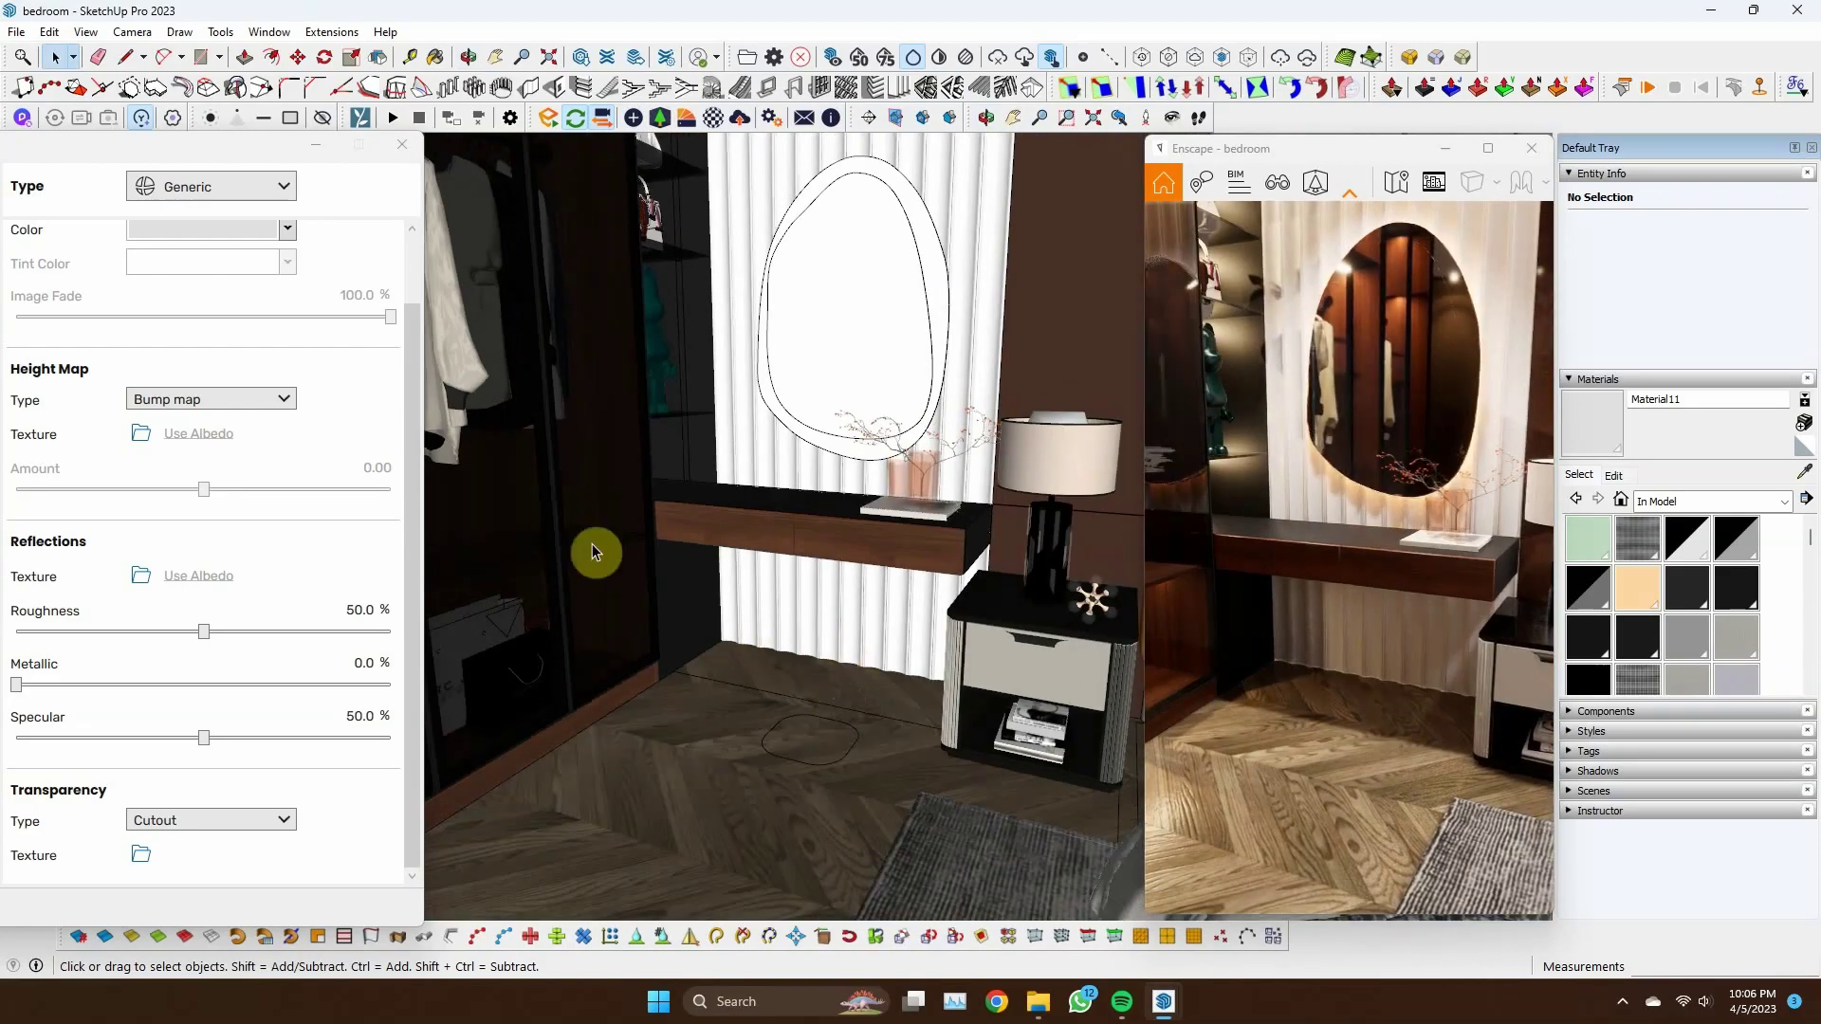
Place the round gold-framed Stool 006 under the vanity desk and inspect it
left_click(660, 117)
mouse_move(1102, 629)
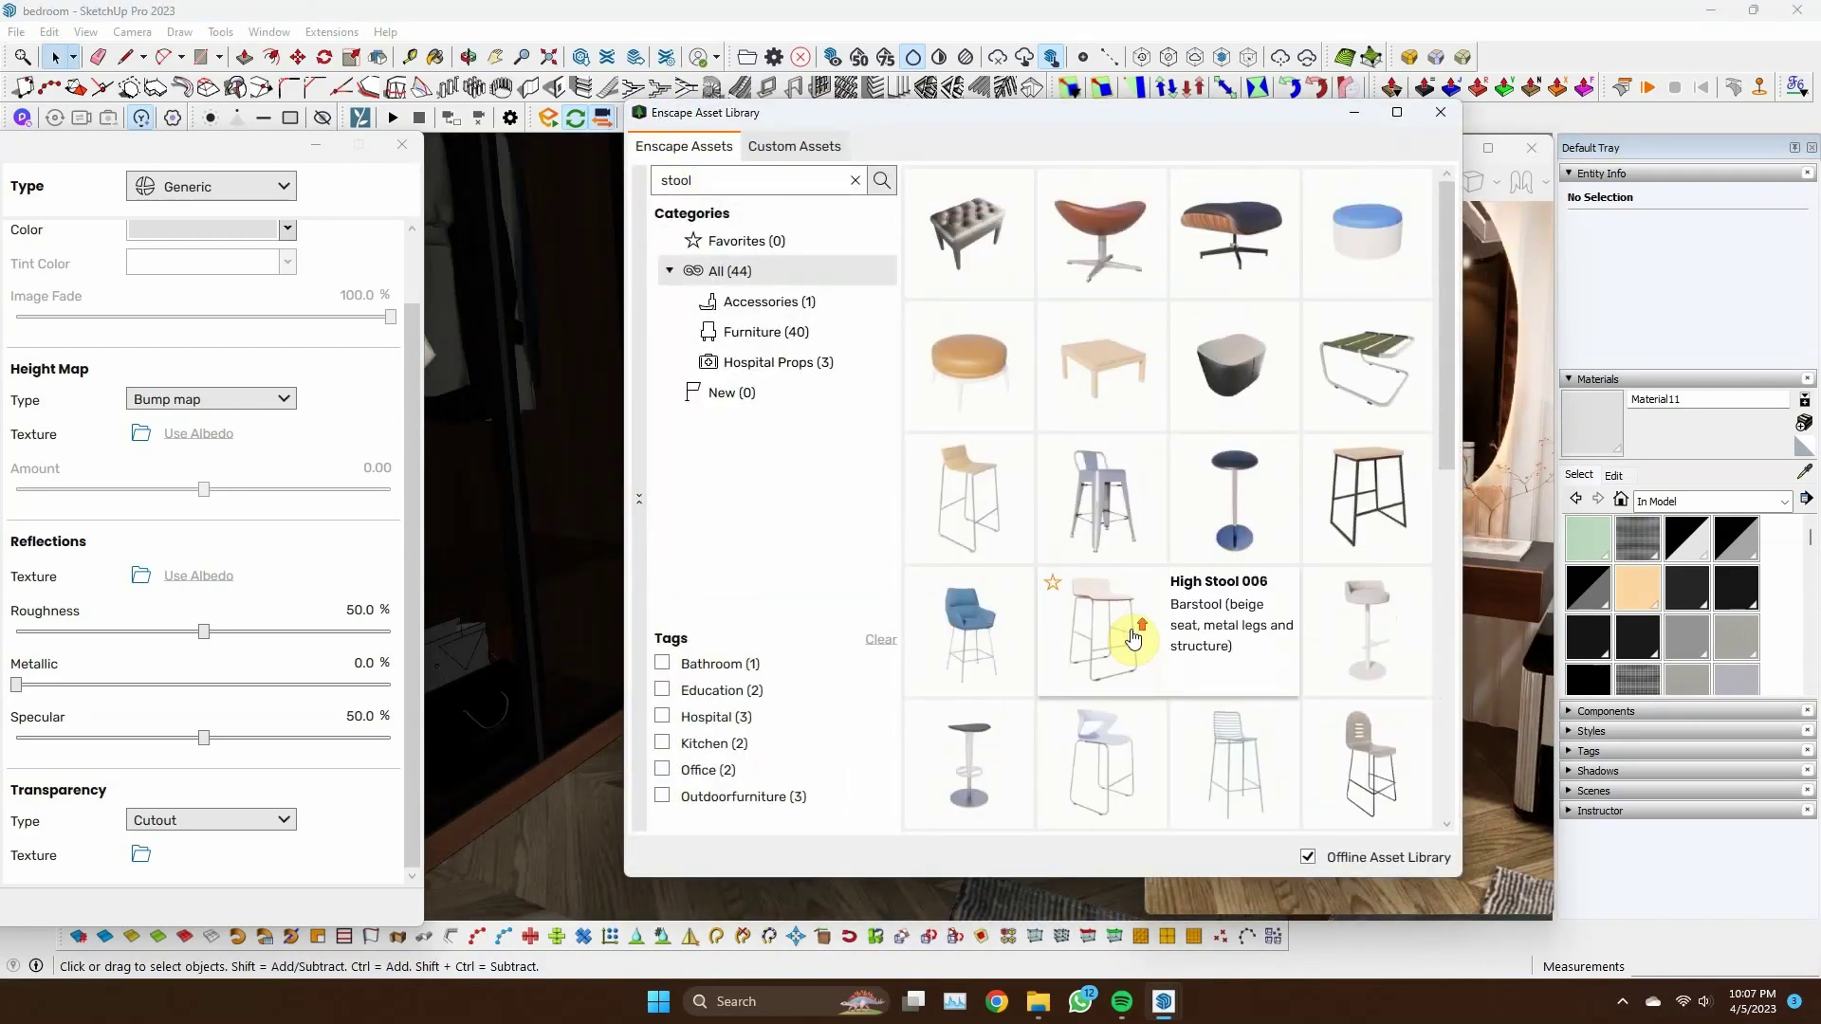
left_click(1132, 638)
left_click(773, 683)
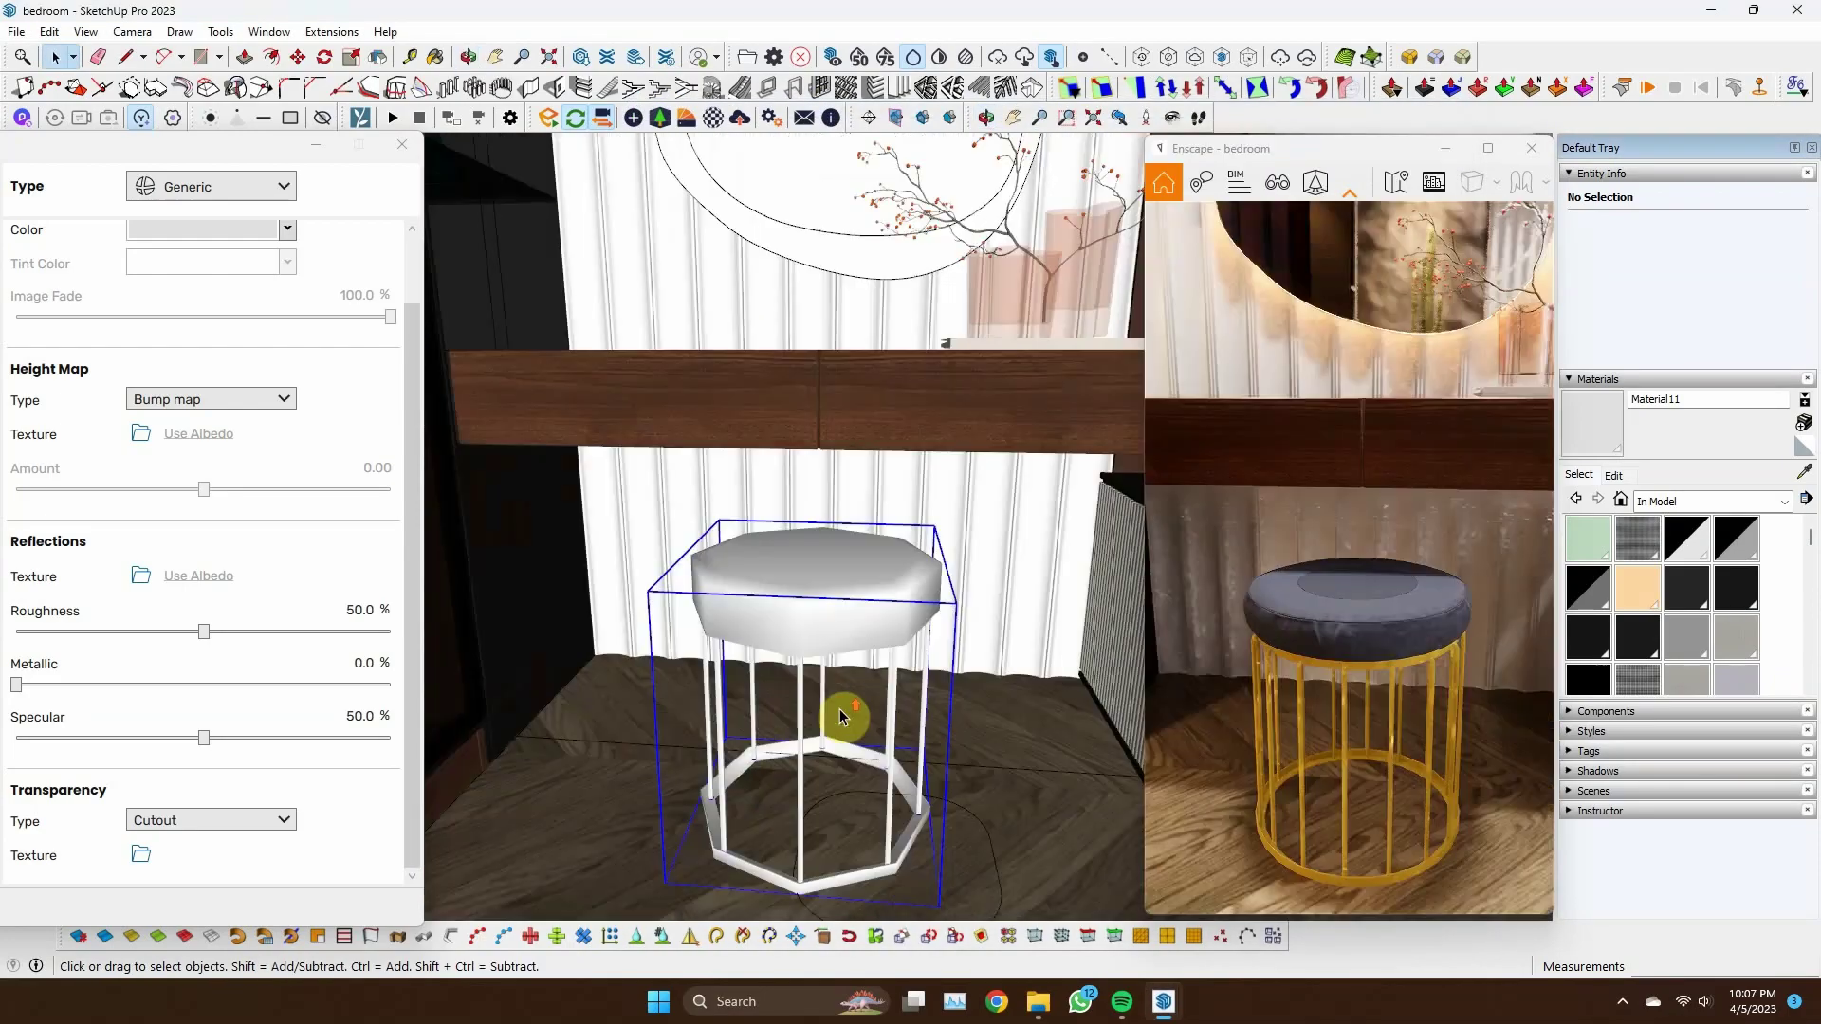
mouse_move(846, 711)
middle_mouse_down()
mouse_move(920, 835)
mouse_move(731, 578)
mouse_move(743, 651)
middle_mouse_up()
scroll(743, 651, "down", 3)
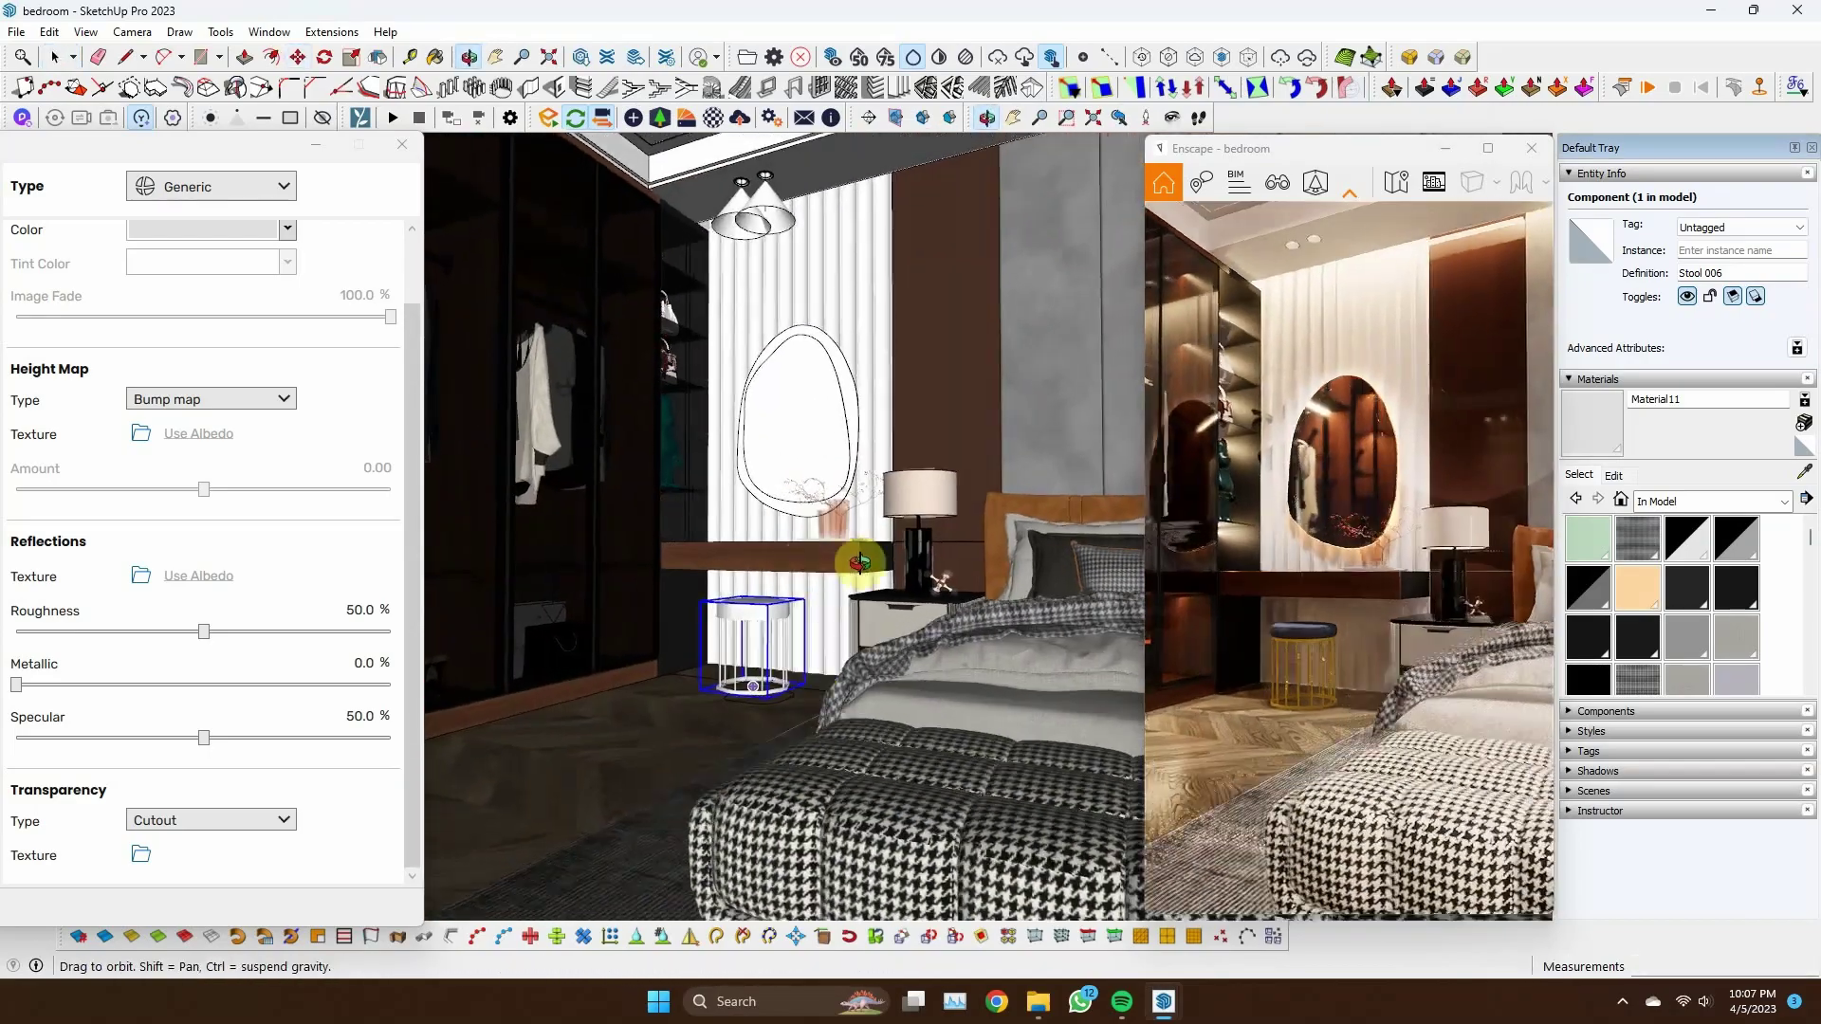
scroll(724, 504, "up", 3)
scroll(739, 558, "up", 3)
middle_click_drag(739, 557, 841, 353)
Clear the stool search and set a rotated Calendar 001 on the vanity desk
left_click(661, 118)
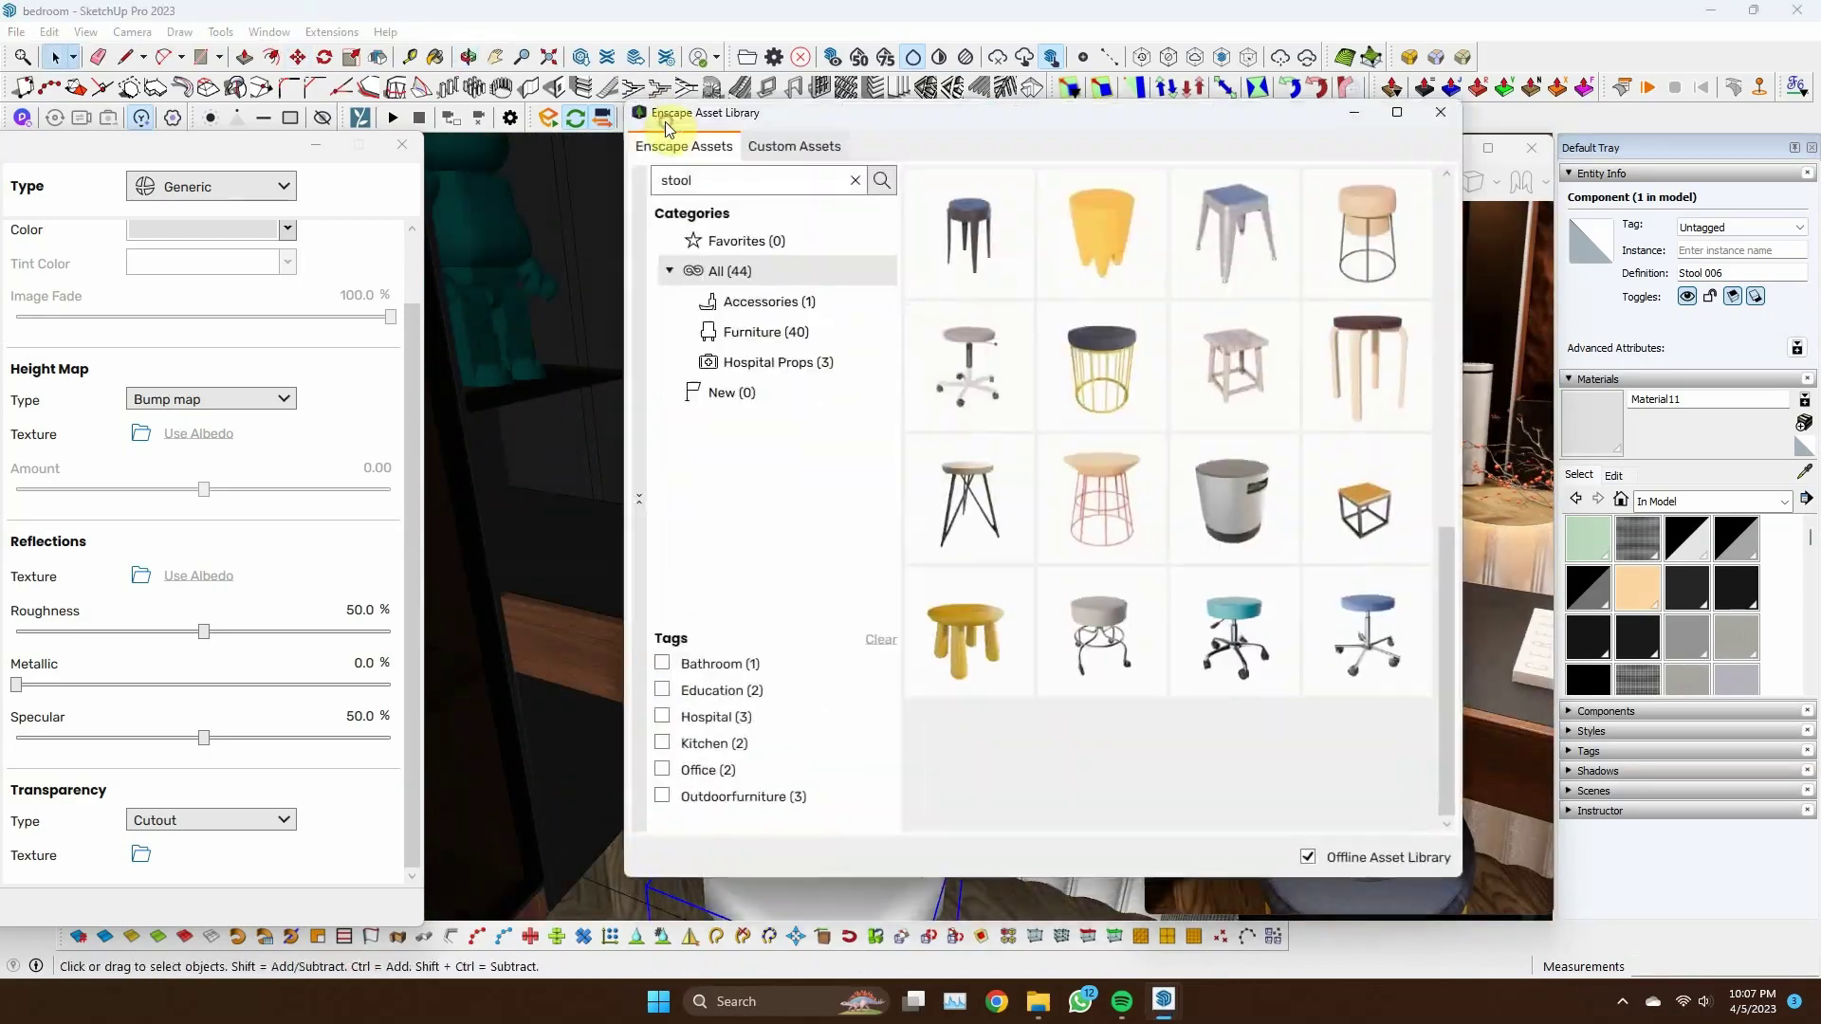
left_click(856, 185)
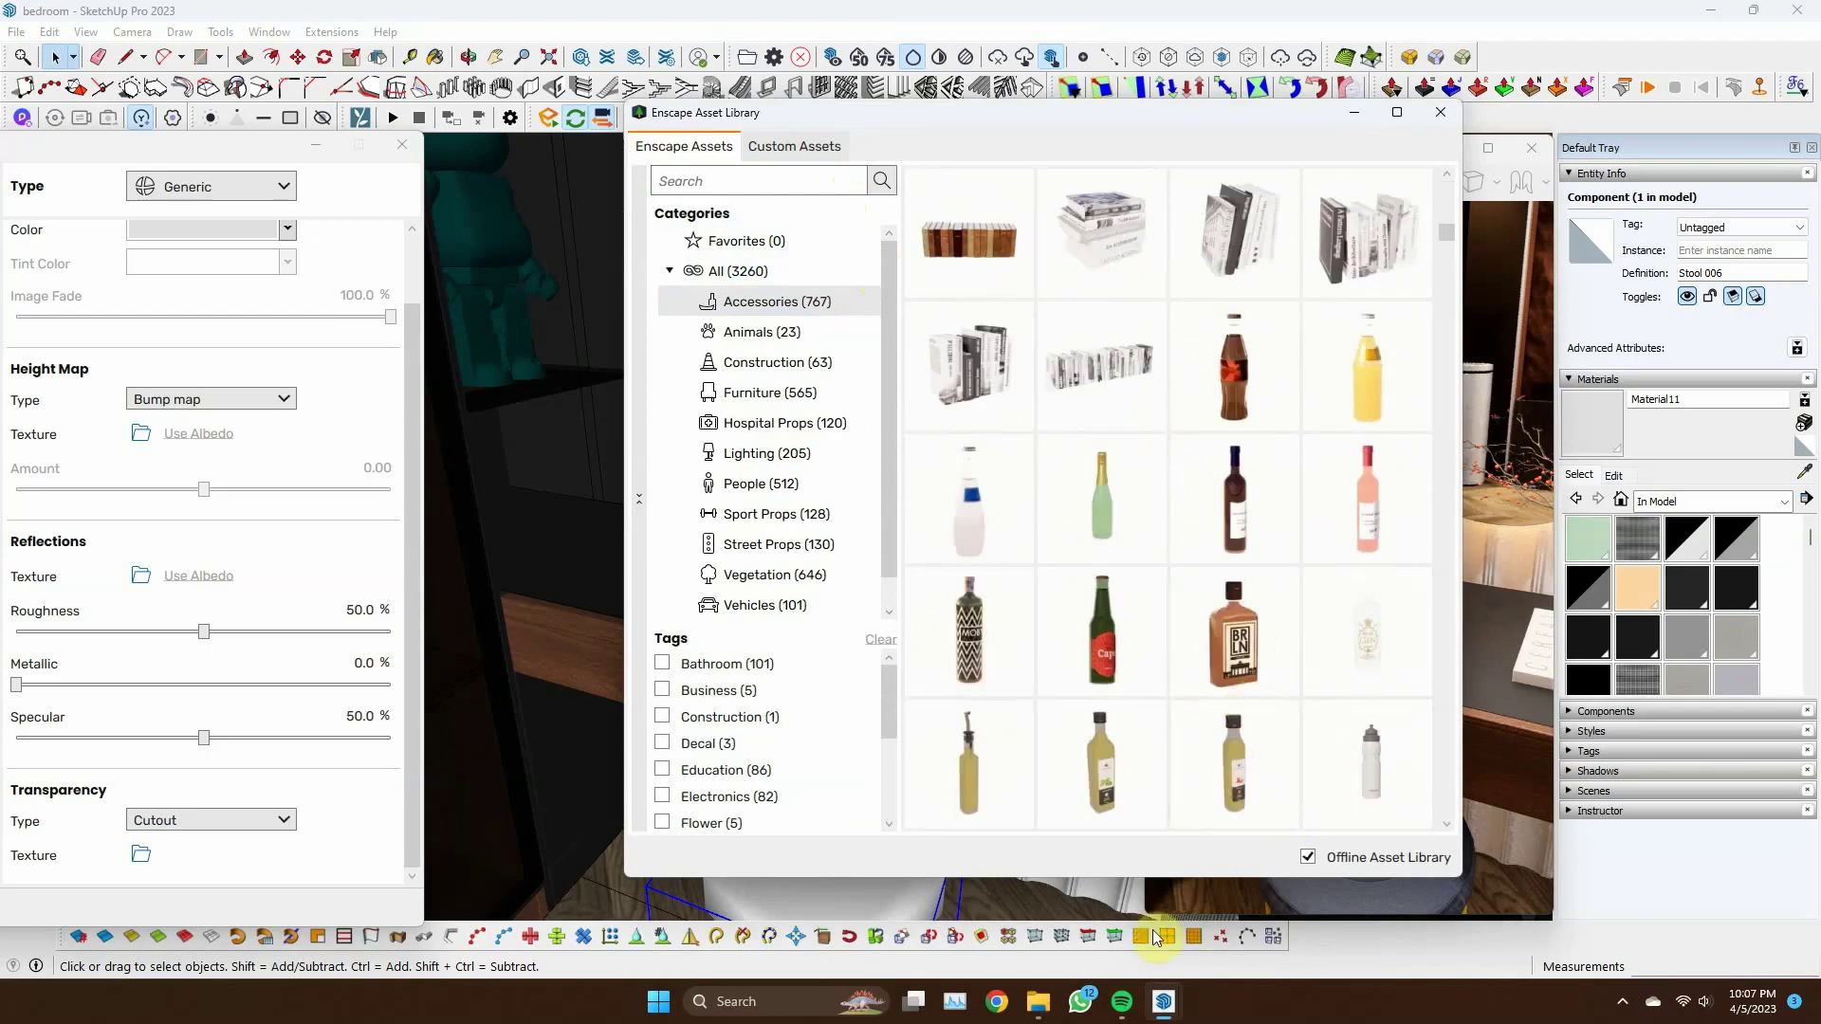
type("make")
key("BackSpace")
key("BackSpace")
key("BackSpace")
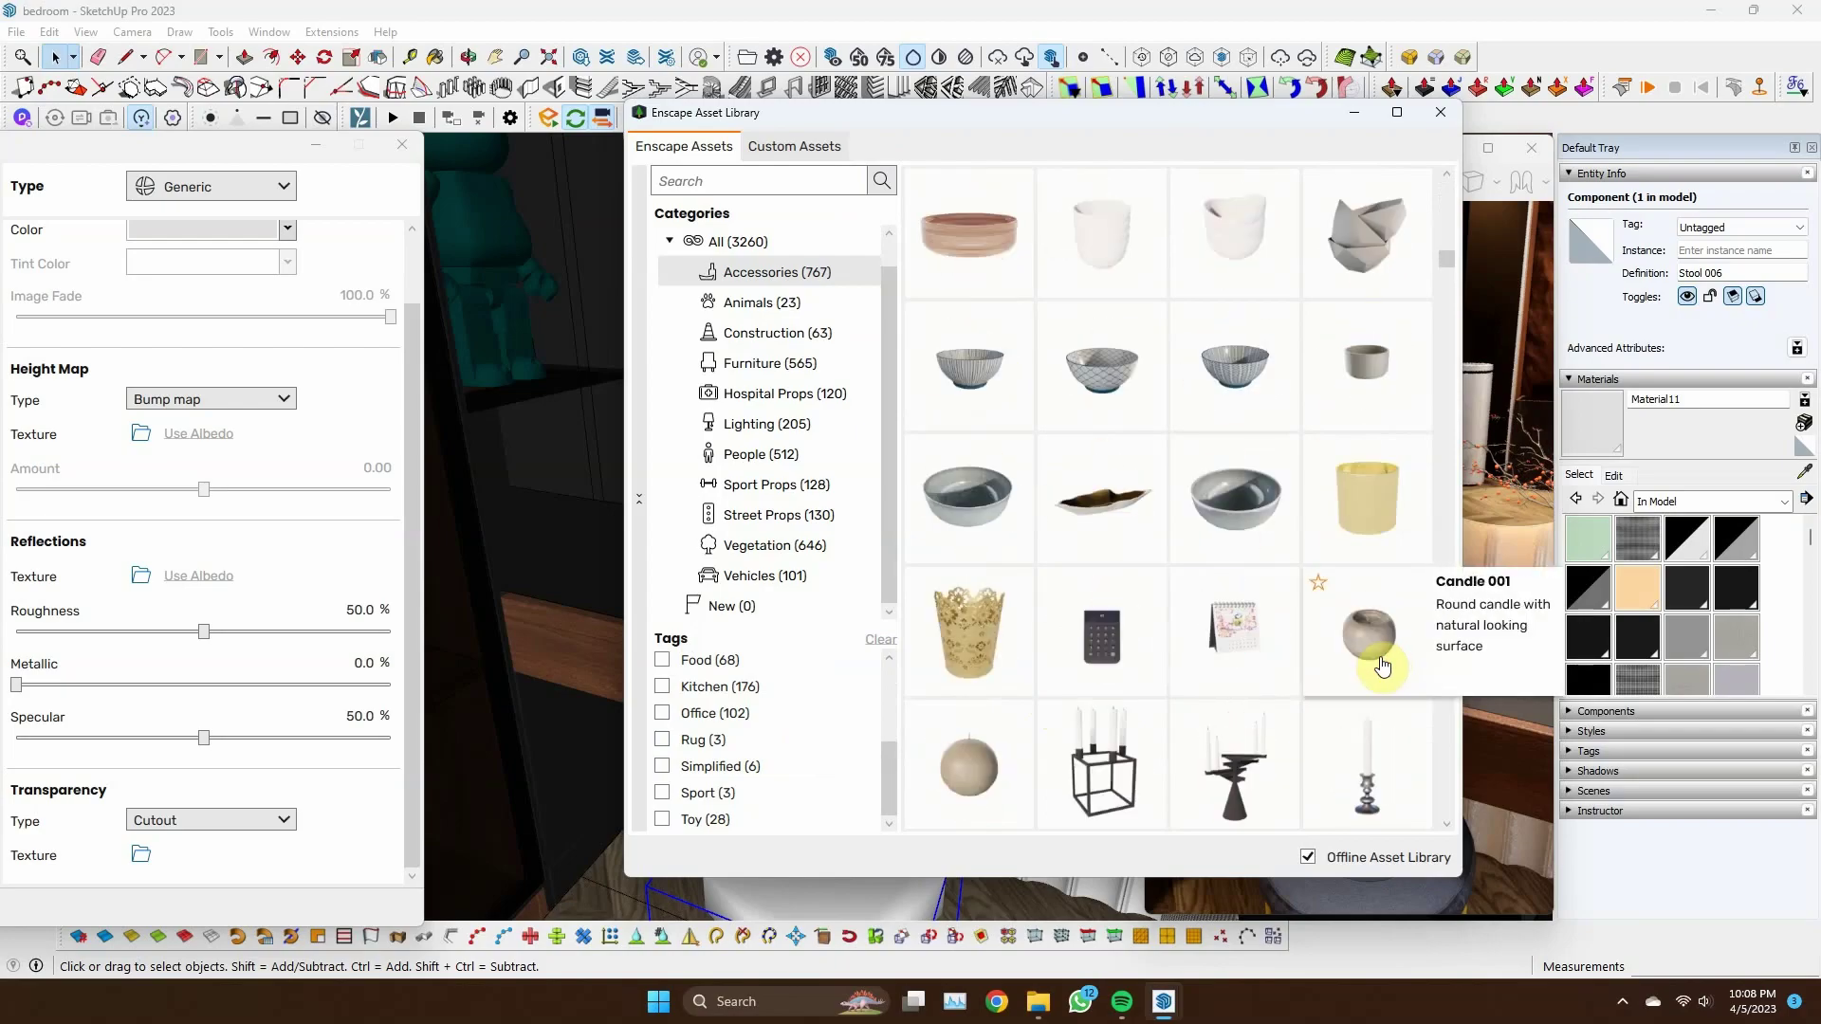
left_click(1382, 667)
left_click(955, 593)
scroll(732, 598, "up", 3)
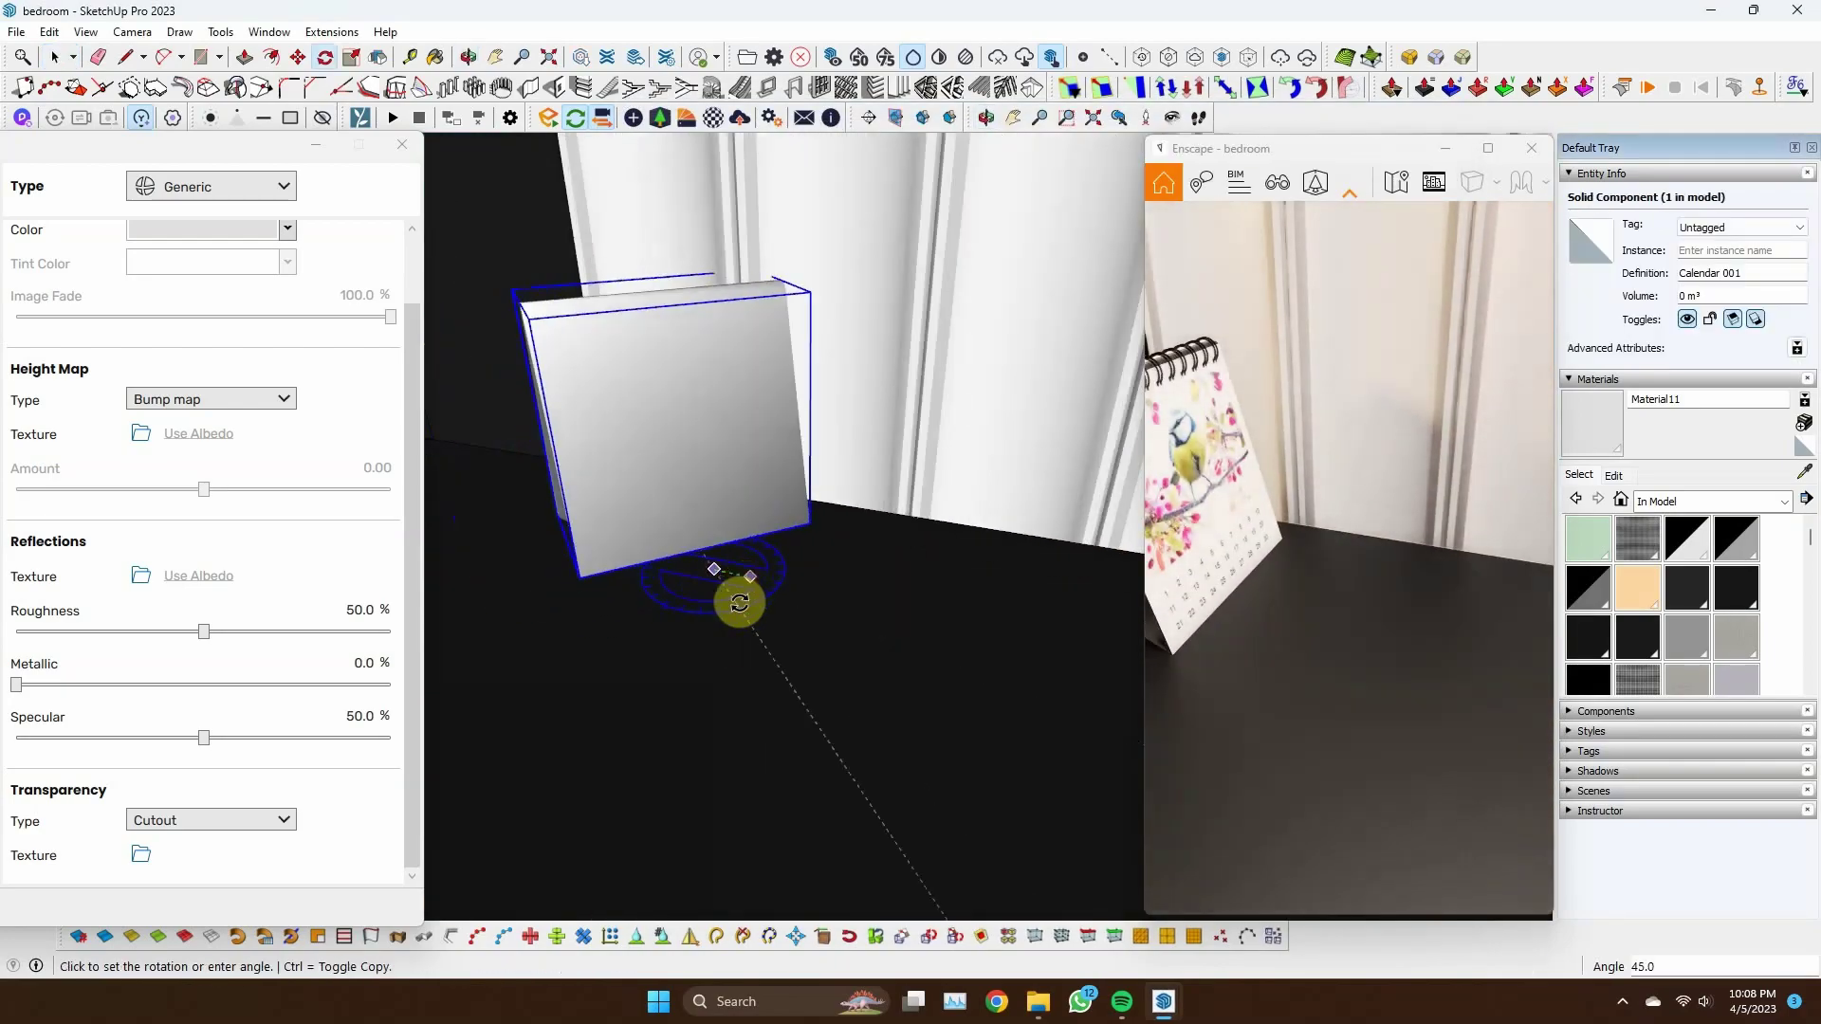
scroll(844, 588, "down", 2)
key("m")
scroll(806, 541, "down", 3)
scroll(679, 395, "up", 3)
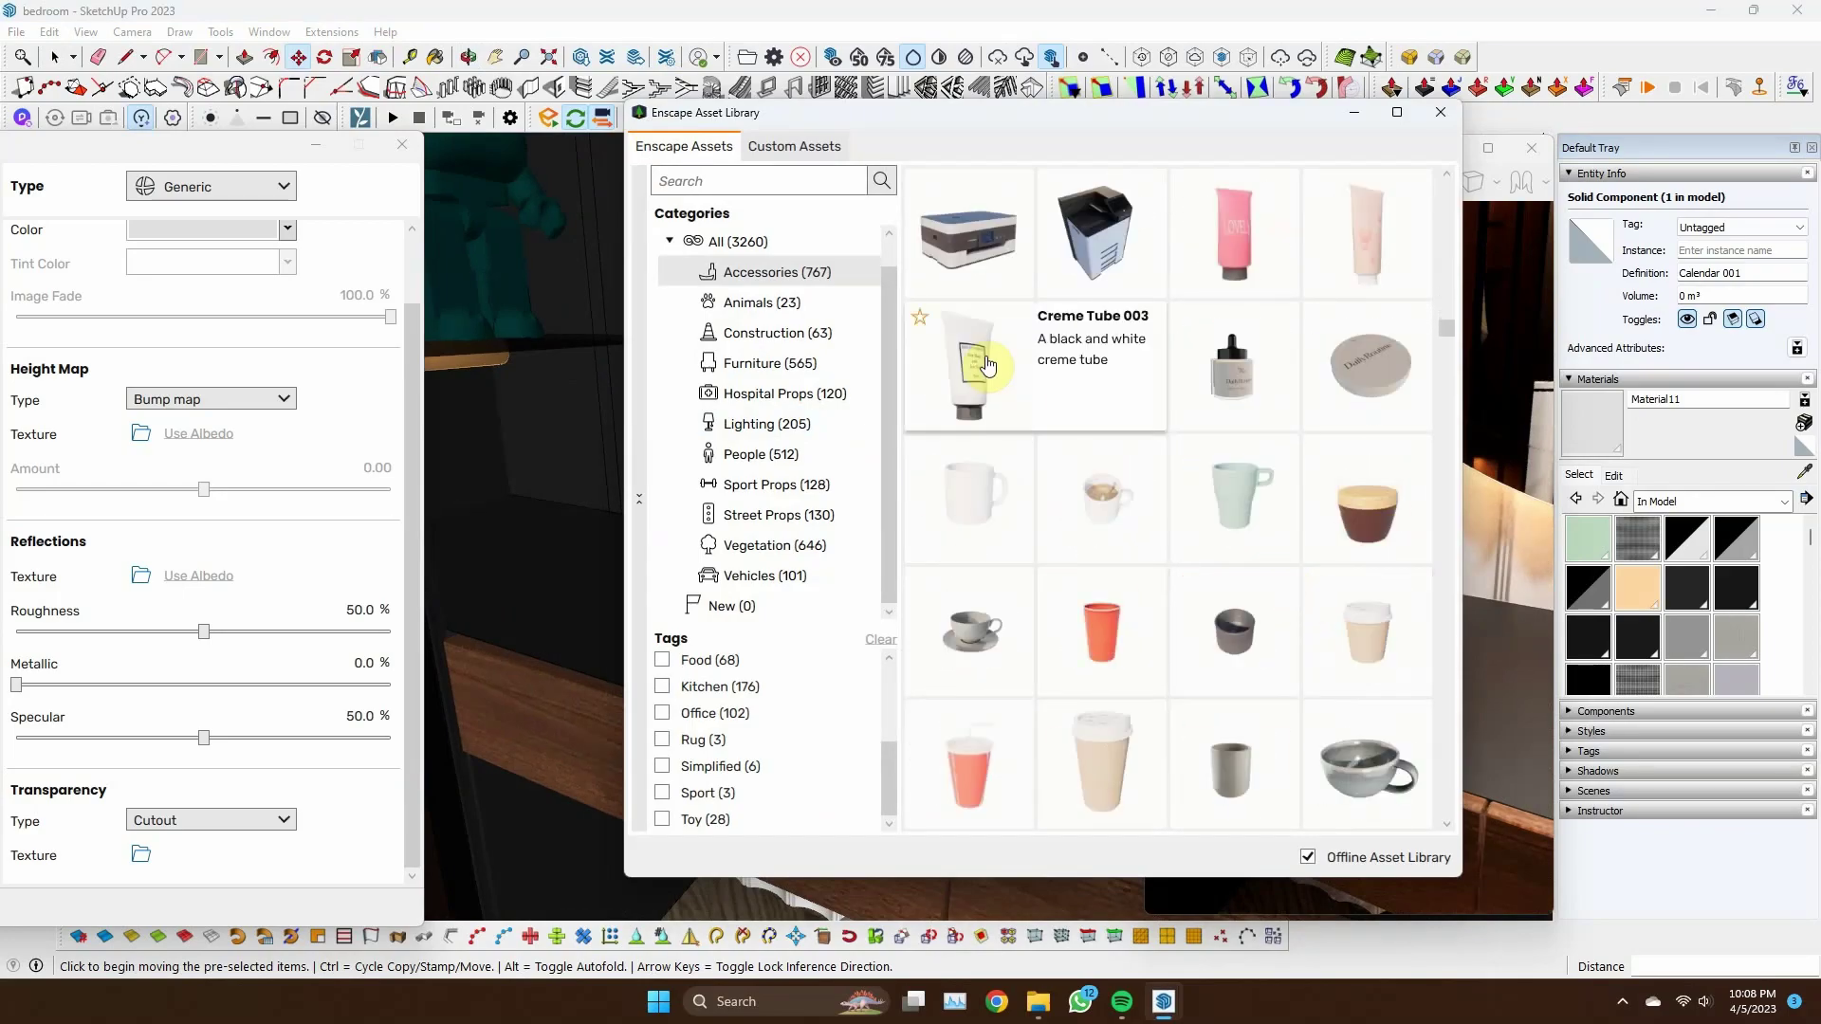
Place Creme Tube 003 on the desk and pick the Heracleum vase asset
left_click(987, 365)
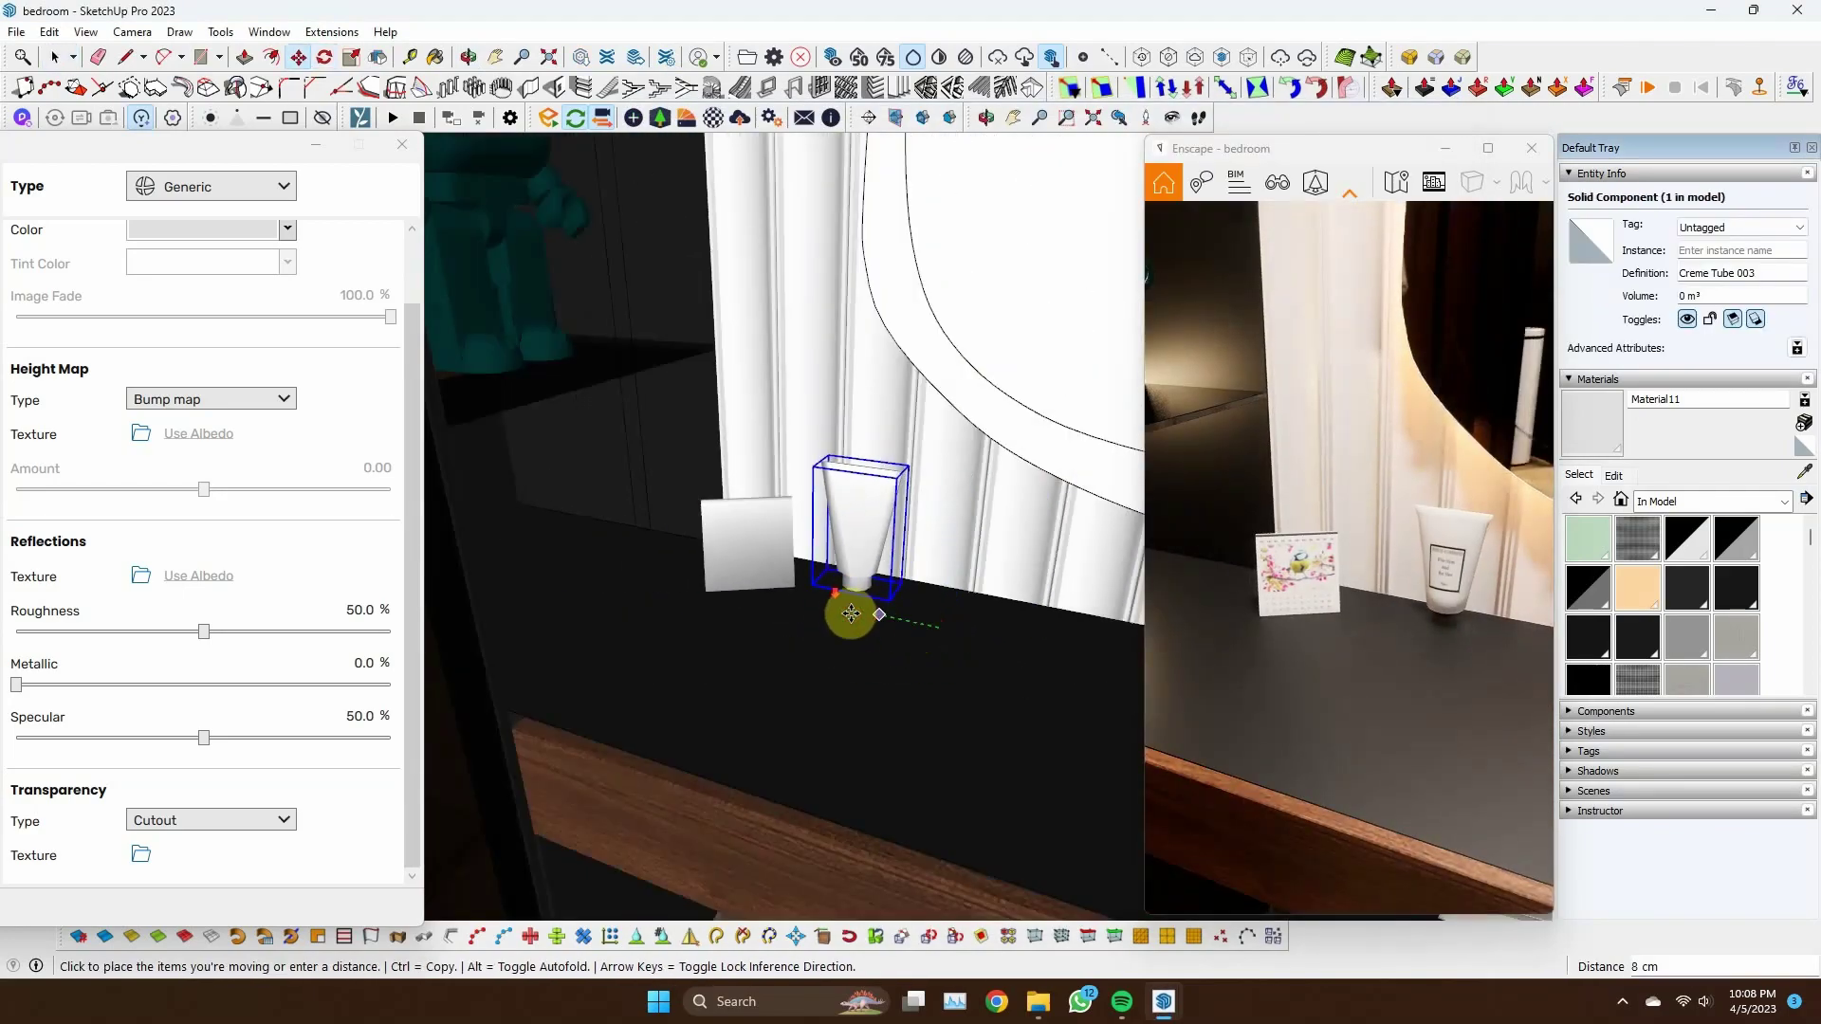
left_click(850, 614)
scroll(851, 614, "down", 3)
scroll(720, 284, "up", 1)
left_click(660, 117)
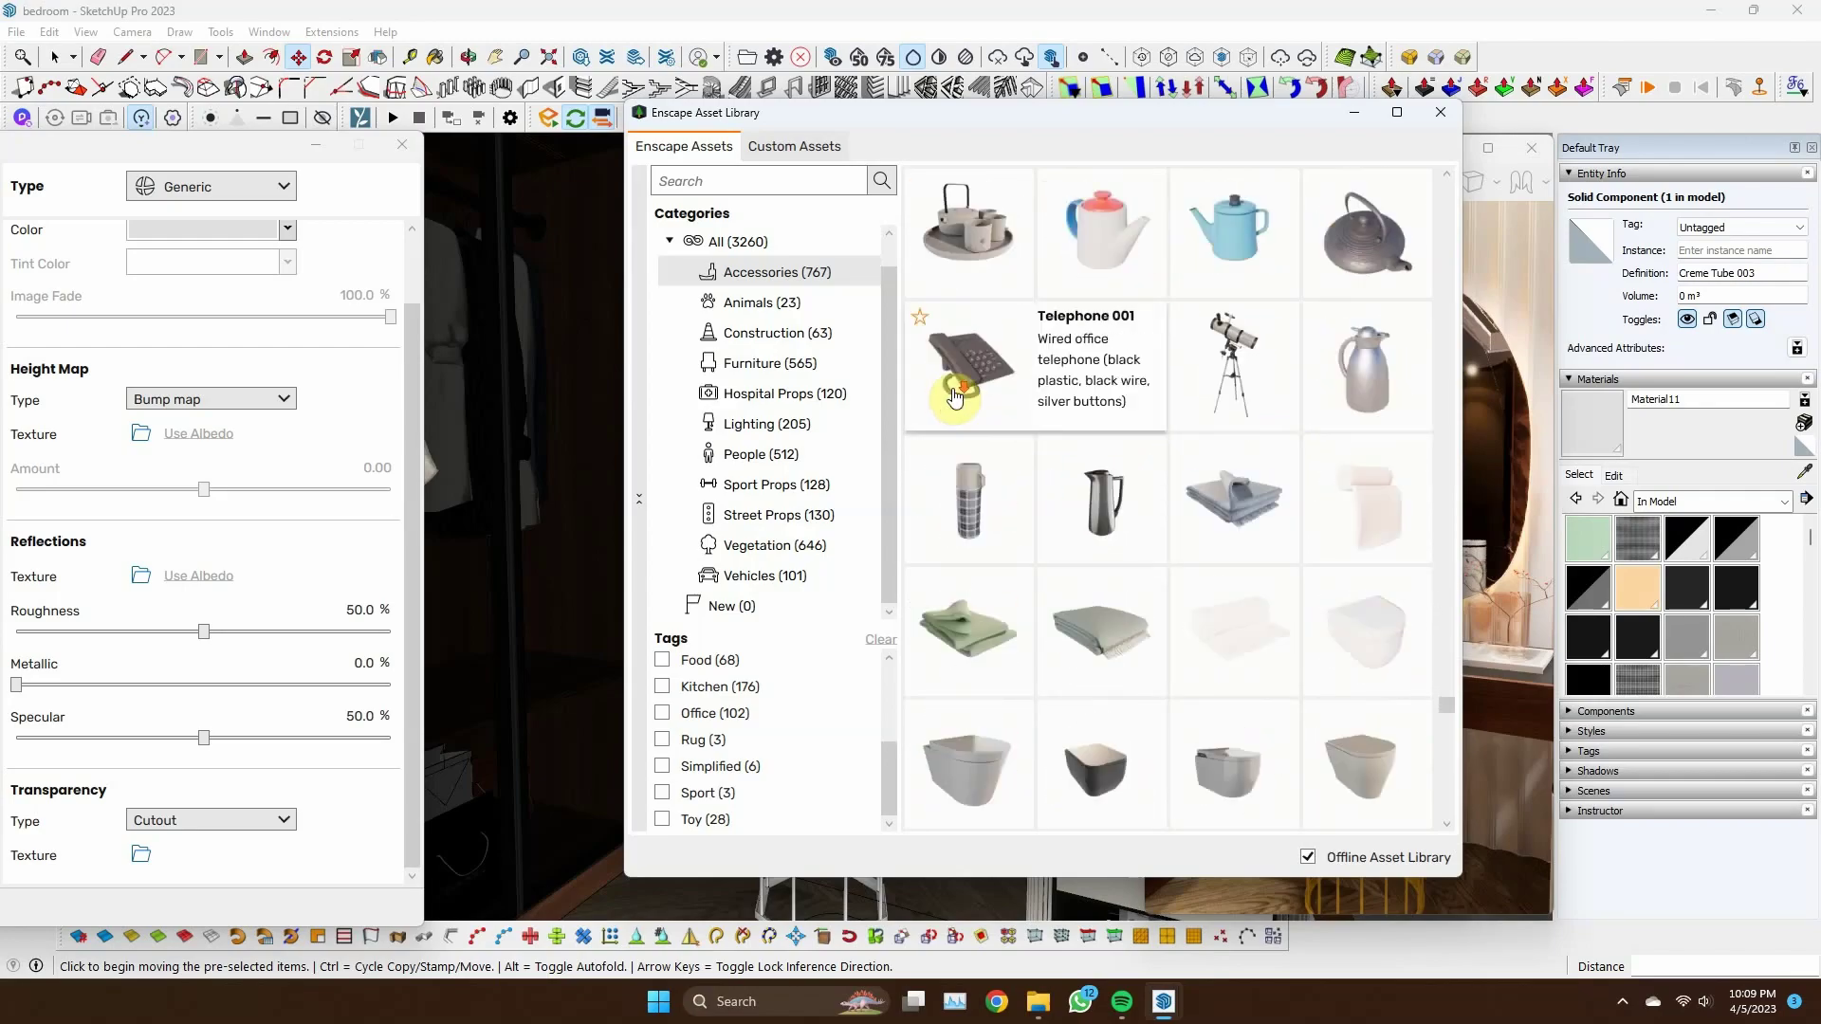
left_click(1327, 650)
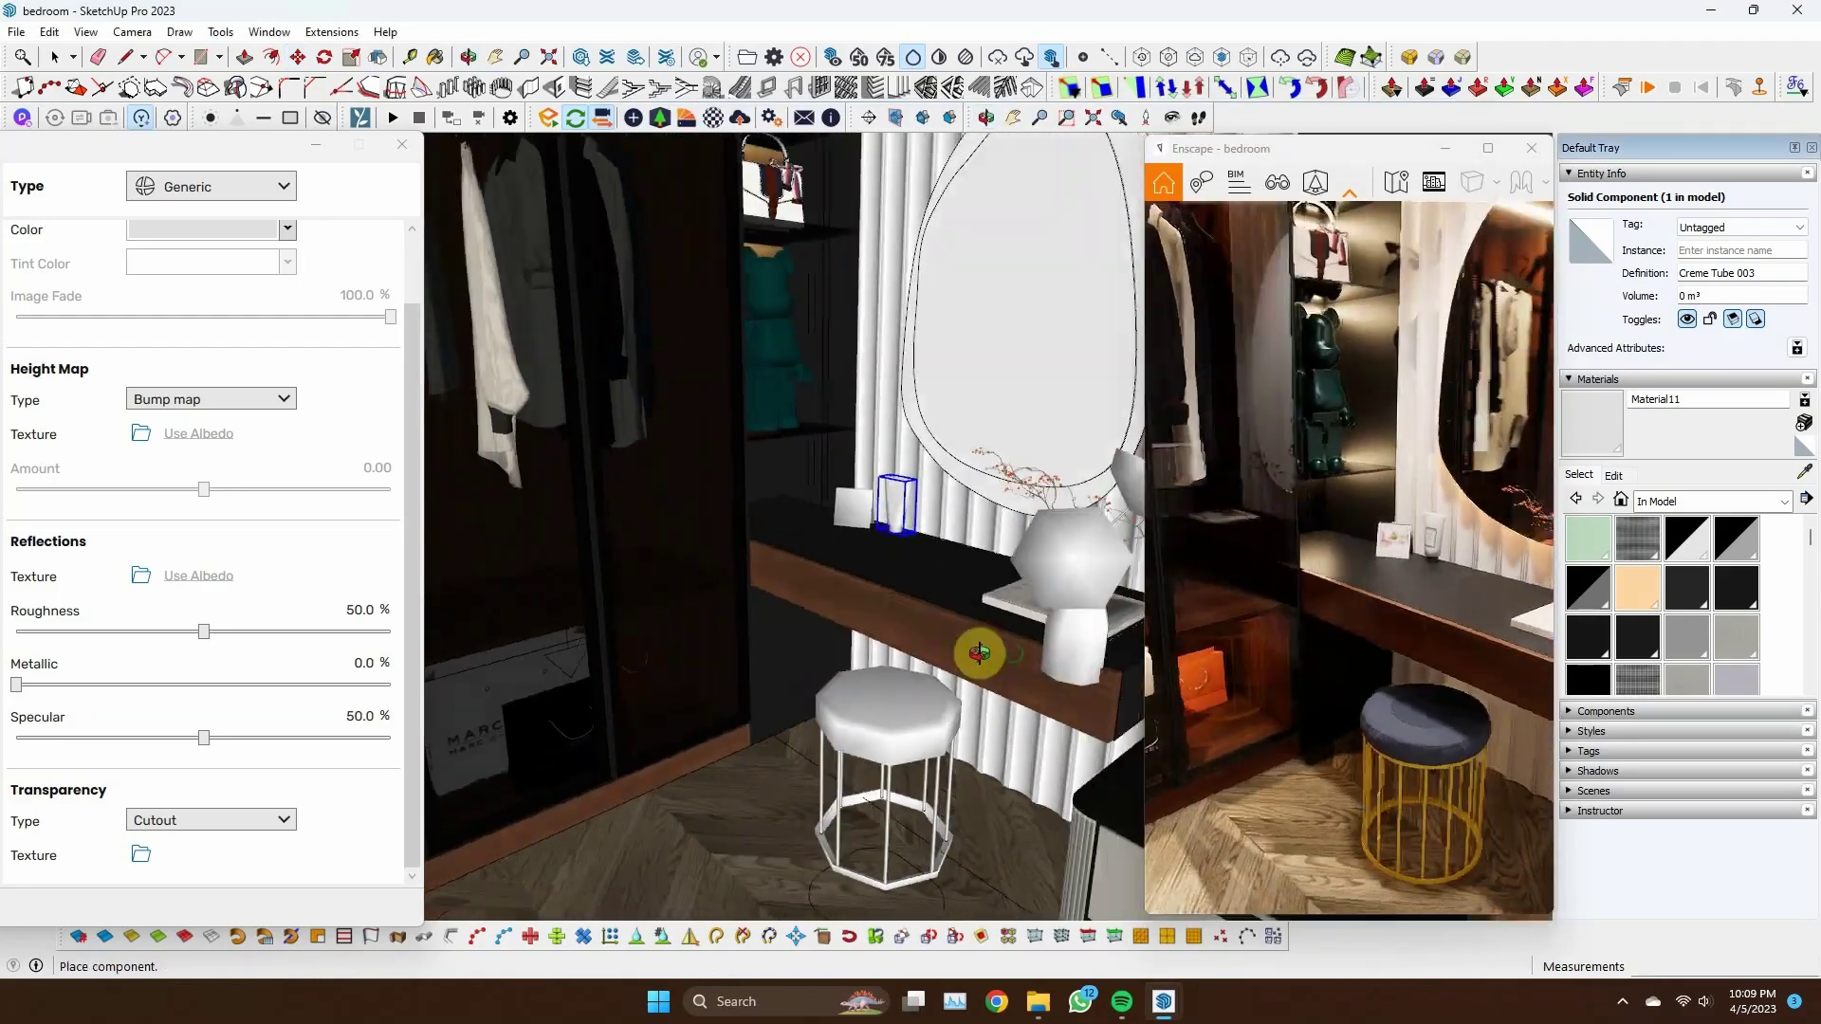
Set the Heracleum vase on the TV console beside the tall vase
middle_click_drag(978, 652, 745, 666)
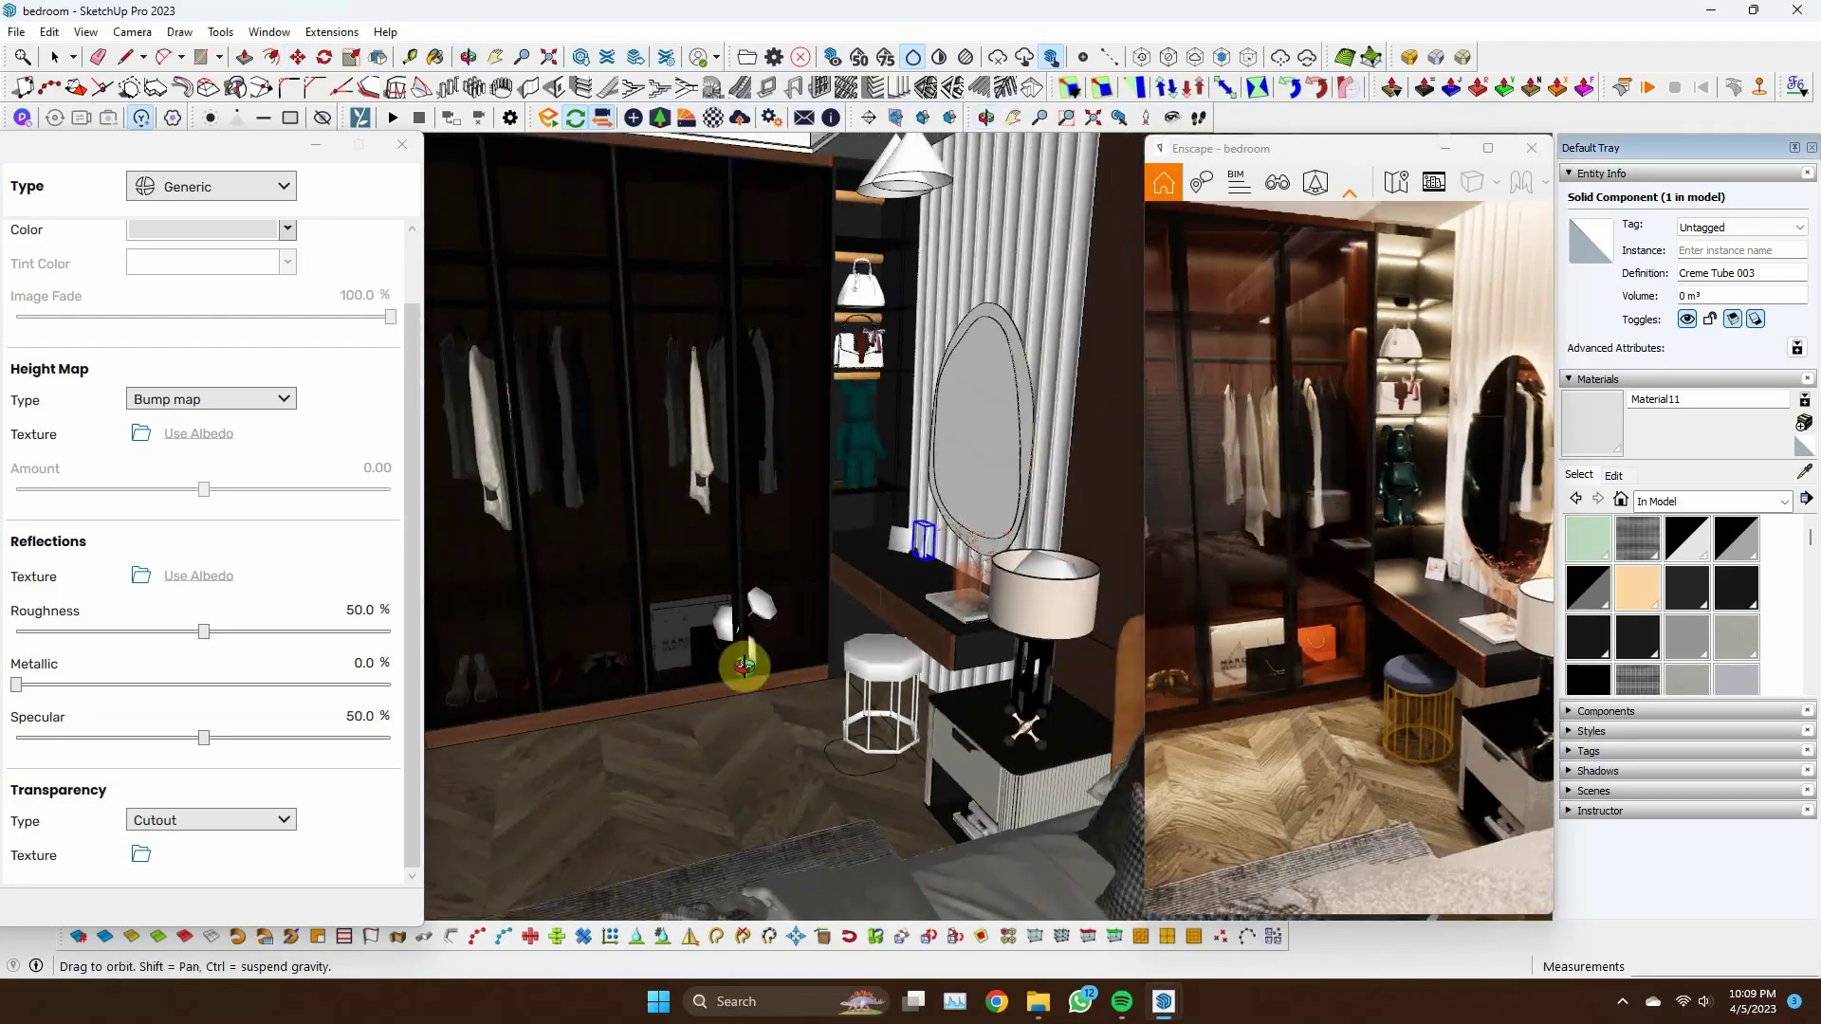
mouse_move(951, 676)
middle_mouse_down()
mouse_move(711, 765)
mouse_move(784, 674)
middle_mouse_up()
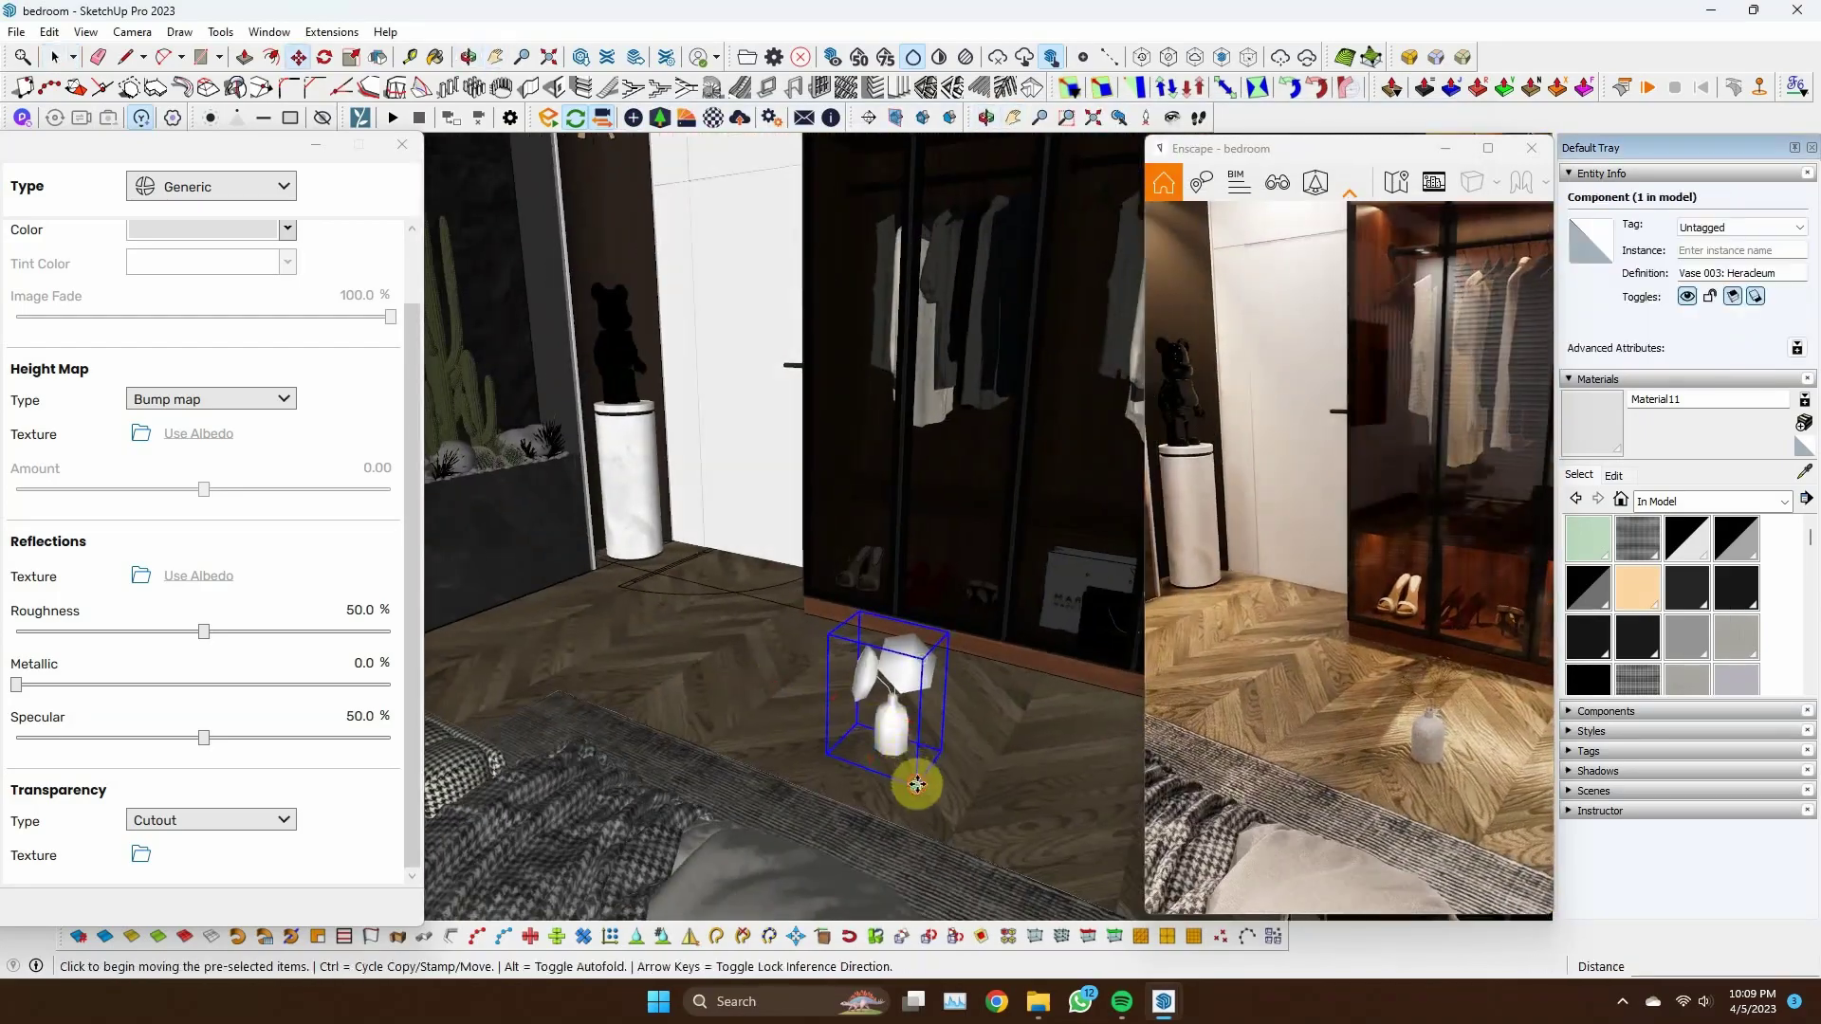
scroll(446, 479, "up", 5)
scroll(695, 599, "up", 5)
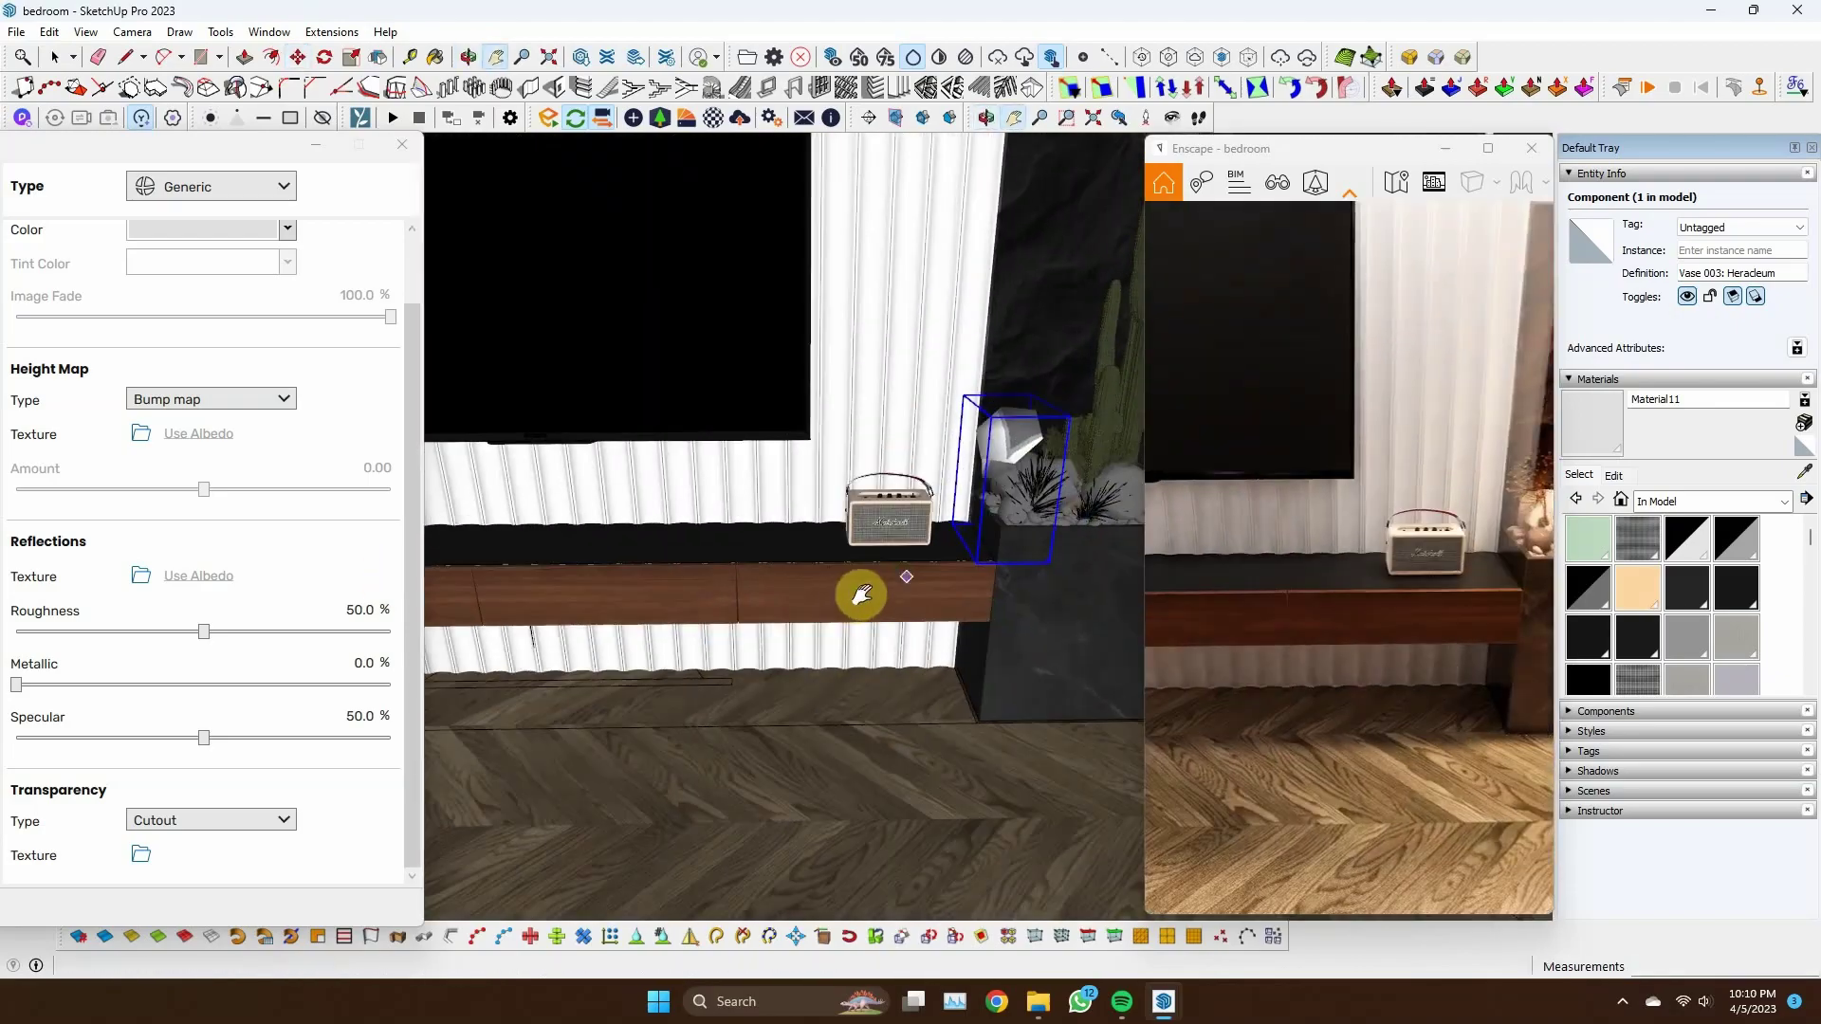
scroll(642, 531, "up", 3)
middle_click_drag(732, 521, 817, 581)
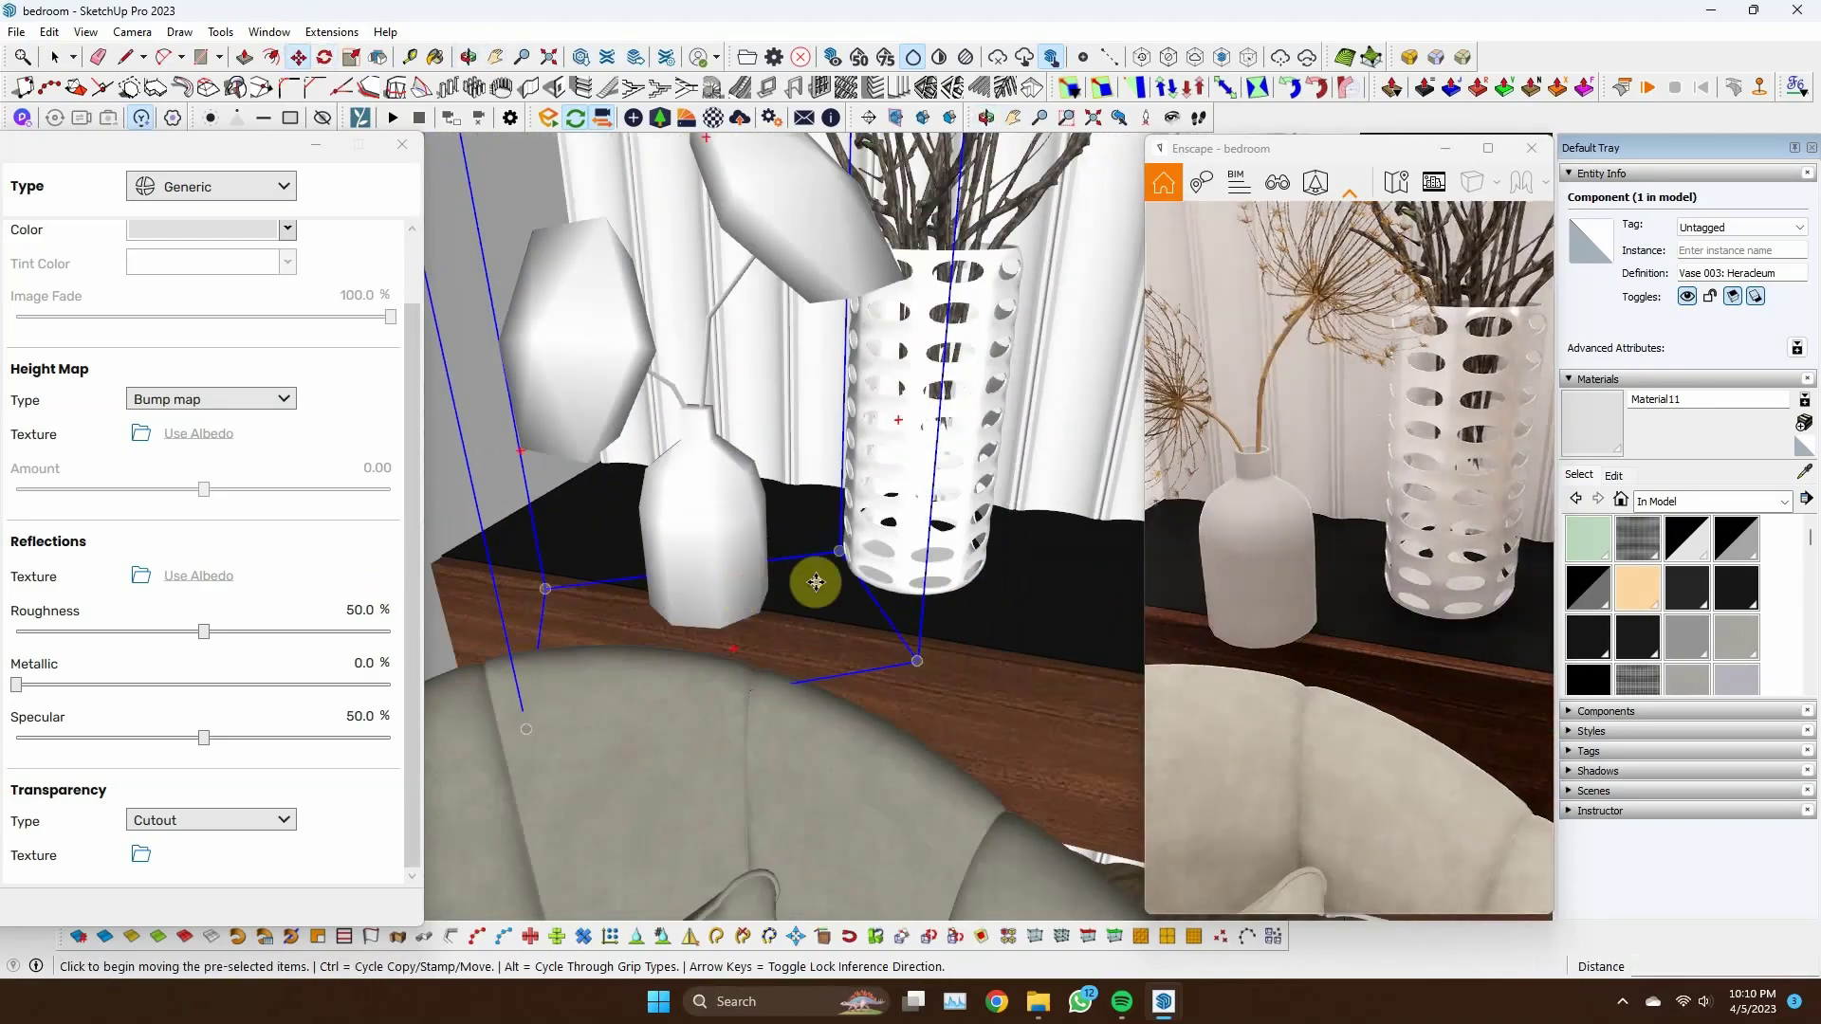
scroll(947, 521, "down", 3)
left_click(942, 569)
key("space")
scroll(942, 580, "down", 5)
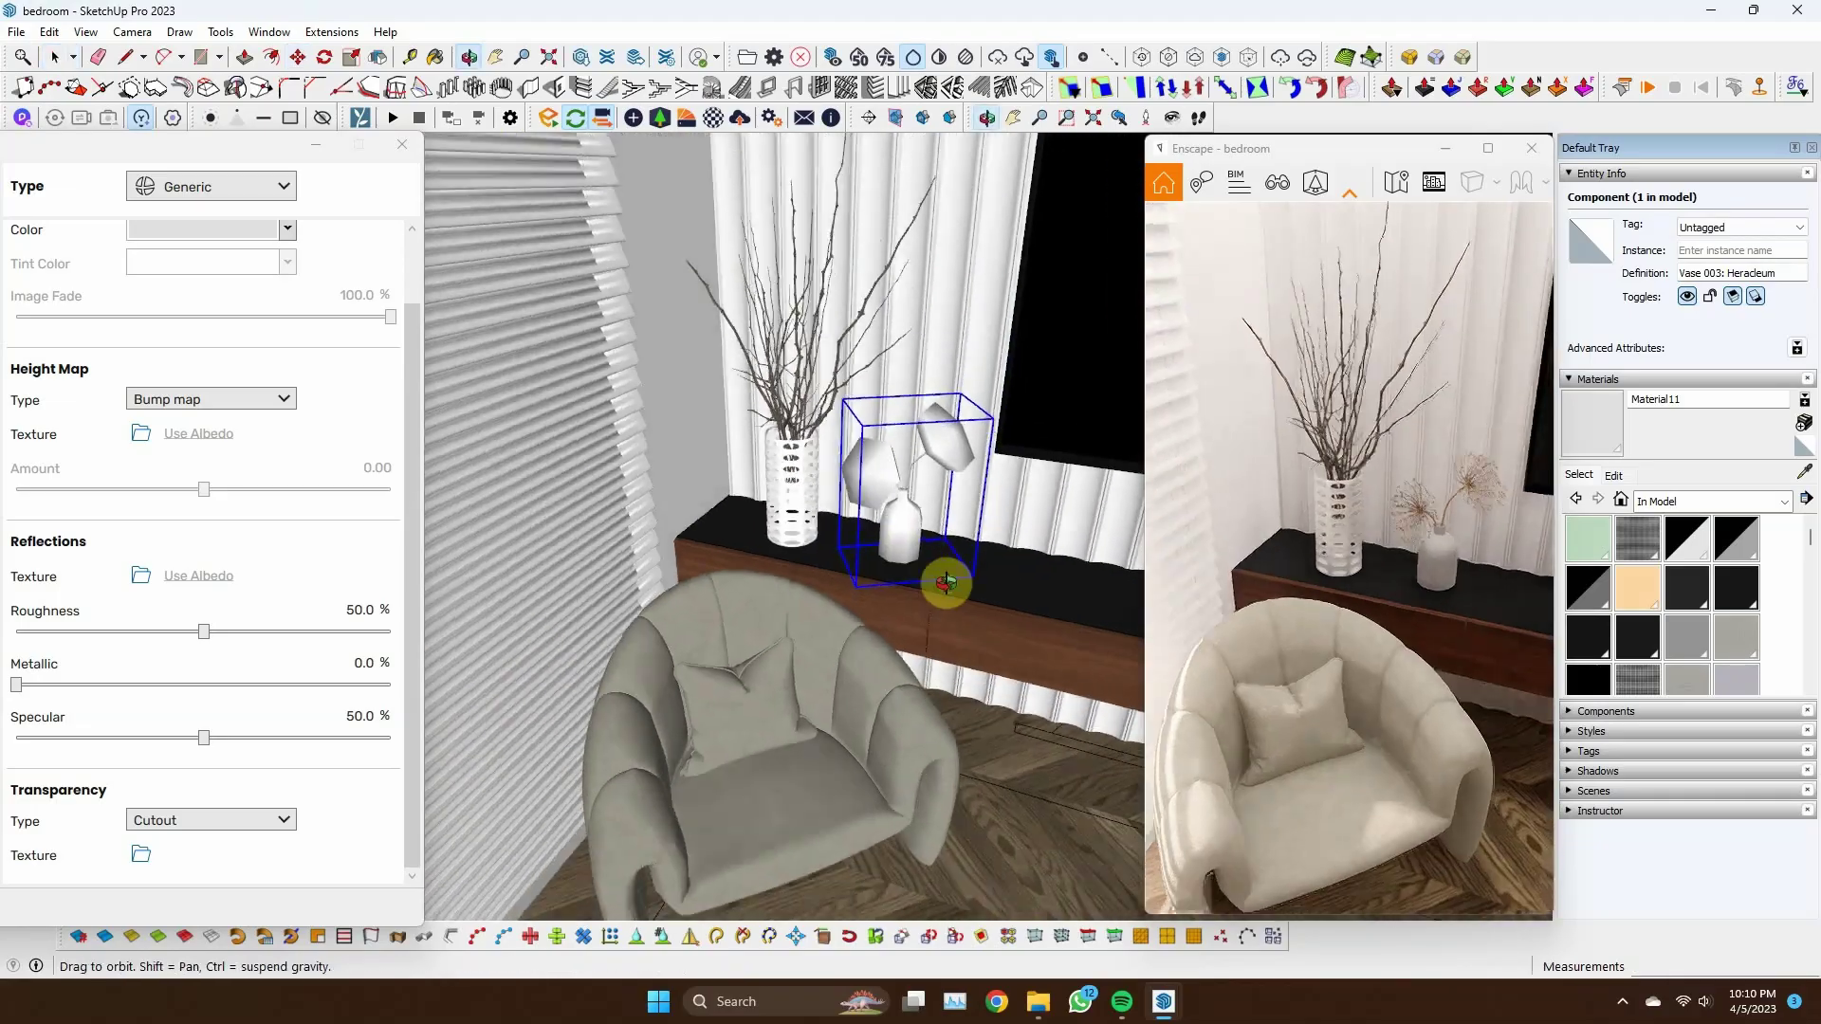
scroll(901, 516, "up", 5)
scroll(762, 584, "down", 5)
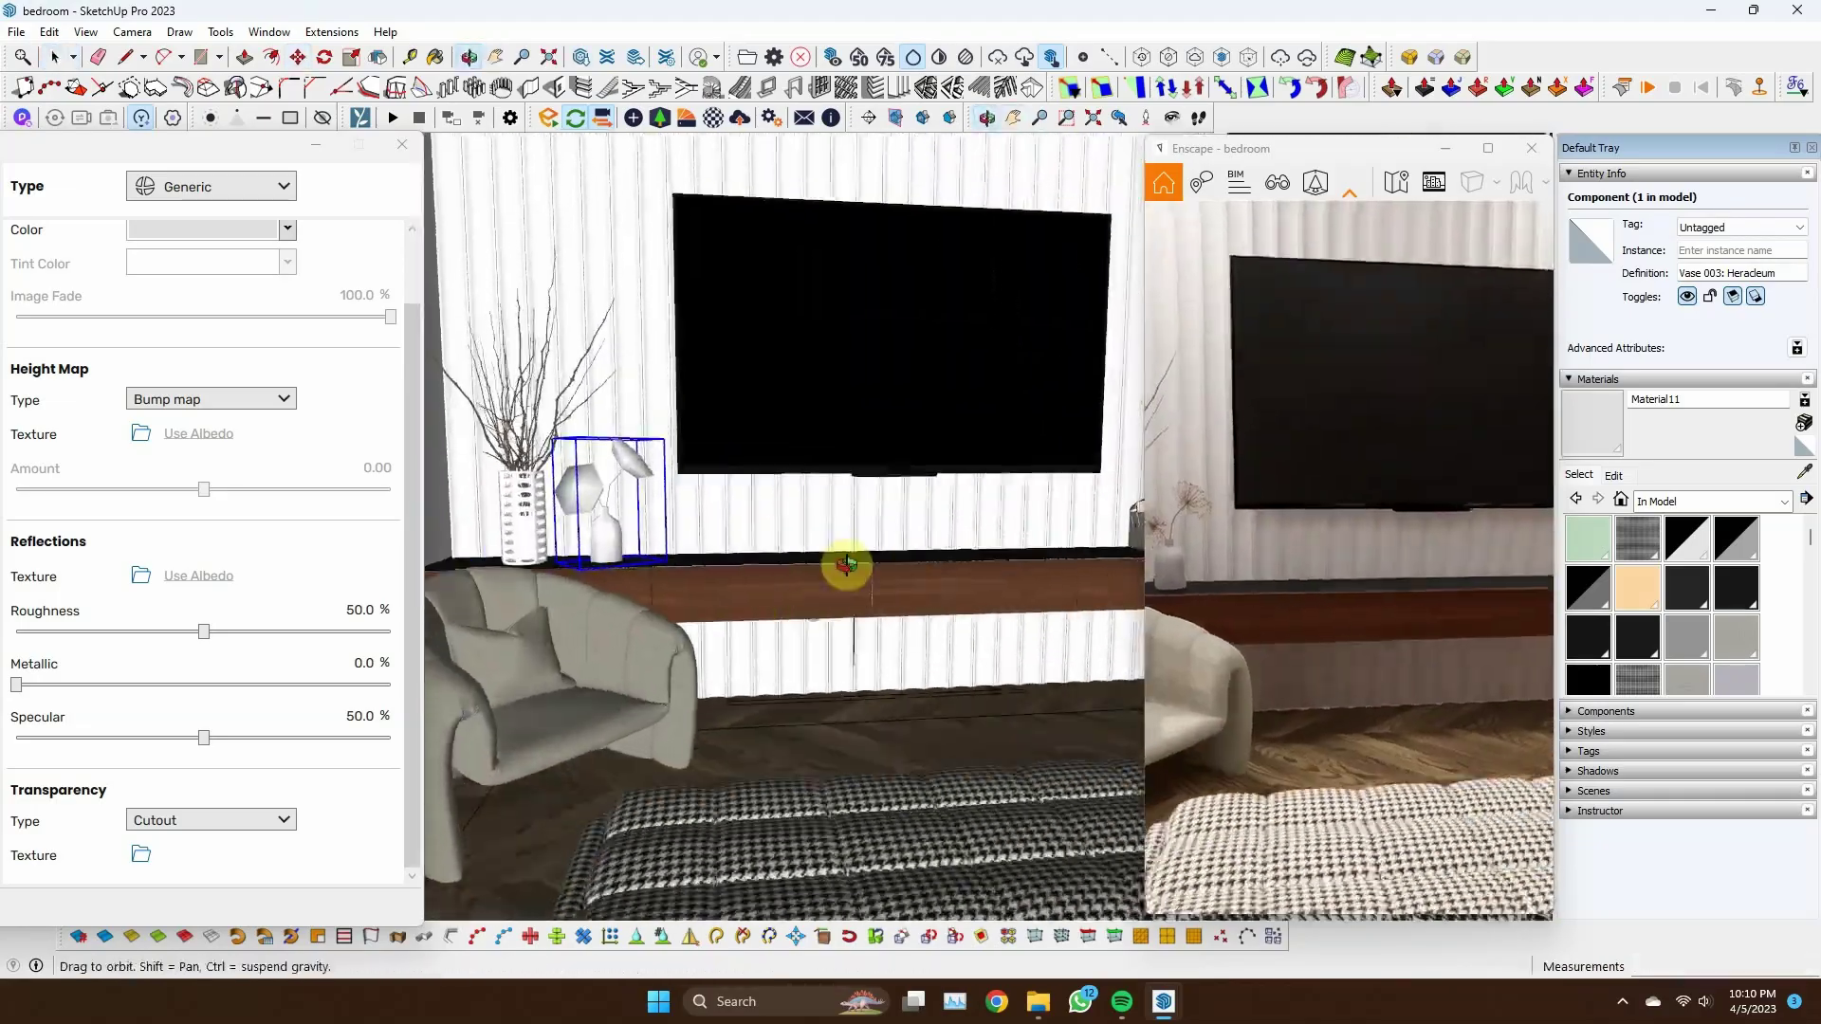
mouse_move(761, 583)
middle_mouse_down()
mouse_move(959, 617)
mouse_move(772, 663)
mouse_move(784, 602)
mouse_move(890, 675)
mouse_move(650, 622)
middle_mouse_up()
Place and rotate Smartphone 002 from a 'phone' search on the nightstand, then maximize Enscape
left_click(654, 115)
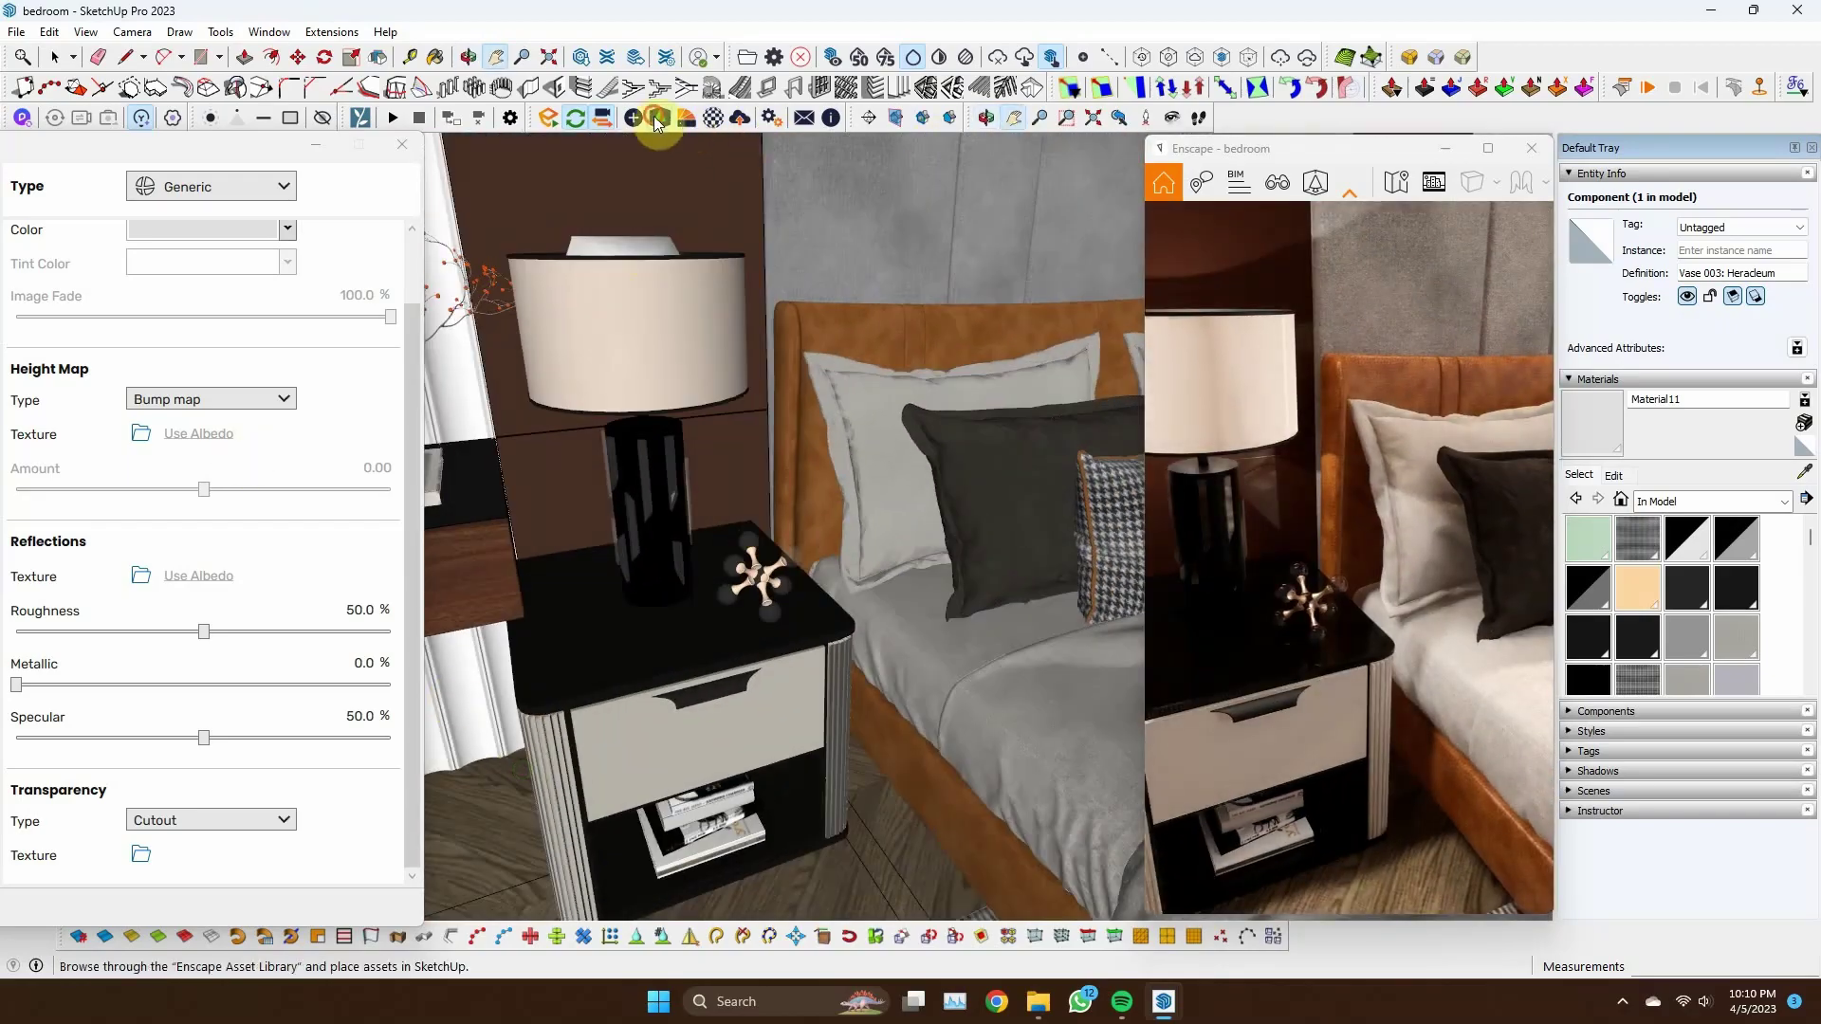
left_click(773, 173)
type("phone")
left_click(1362, 759)
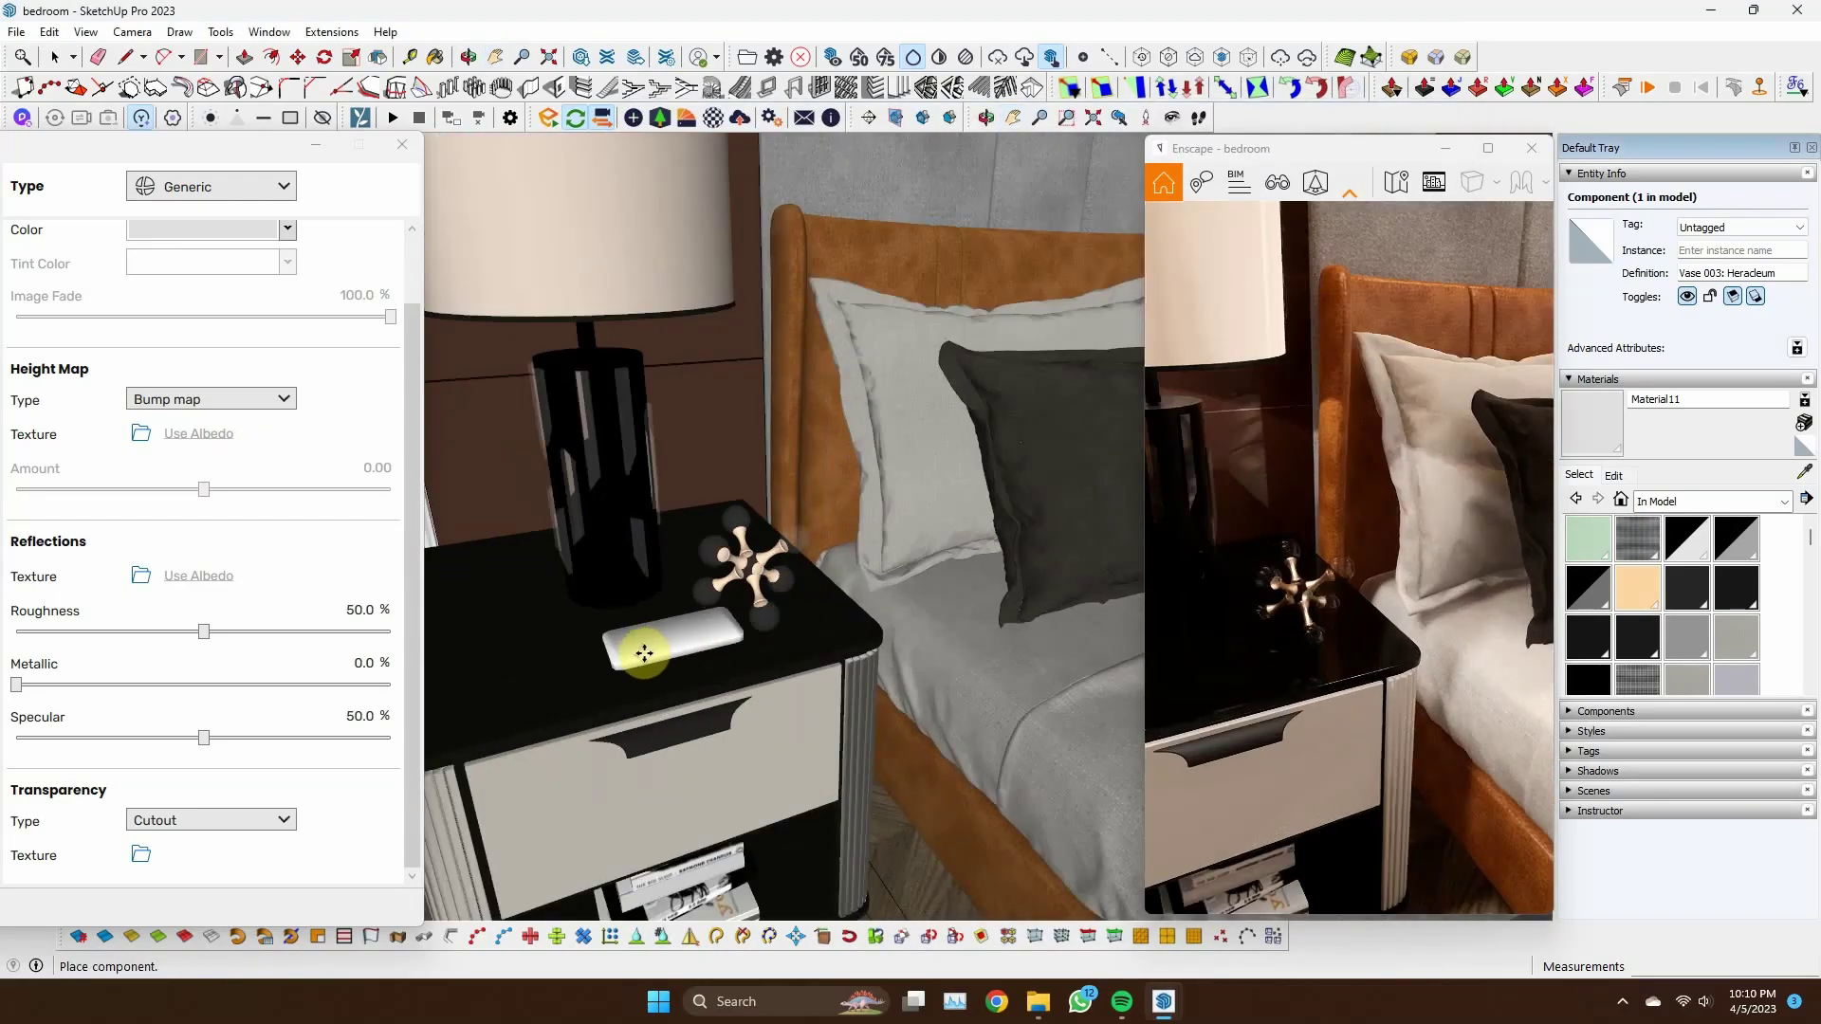
left_click(756, 549)
scroll(795, 591, "up", 5)
key("q")
scroll(794, 590, "down", 3)
scroll(794, 591, "down", 5)
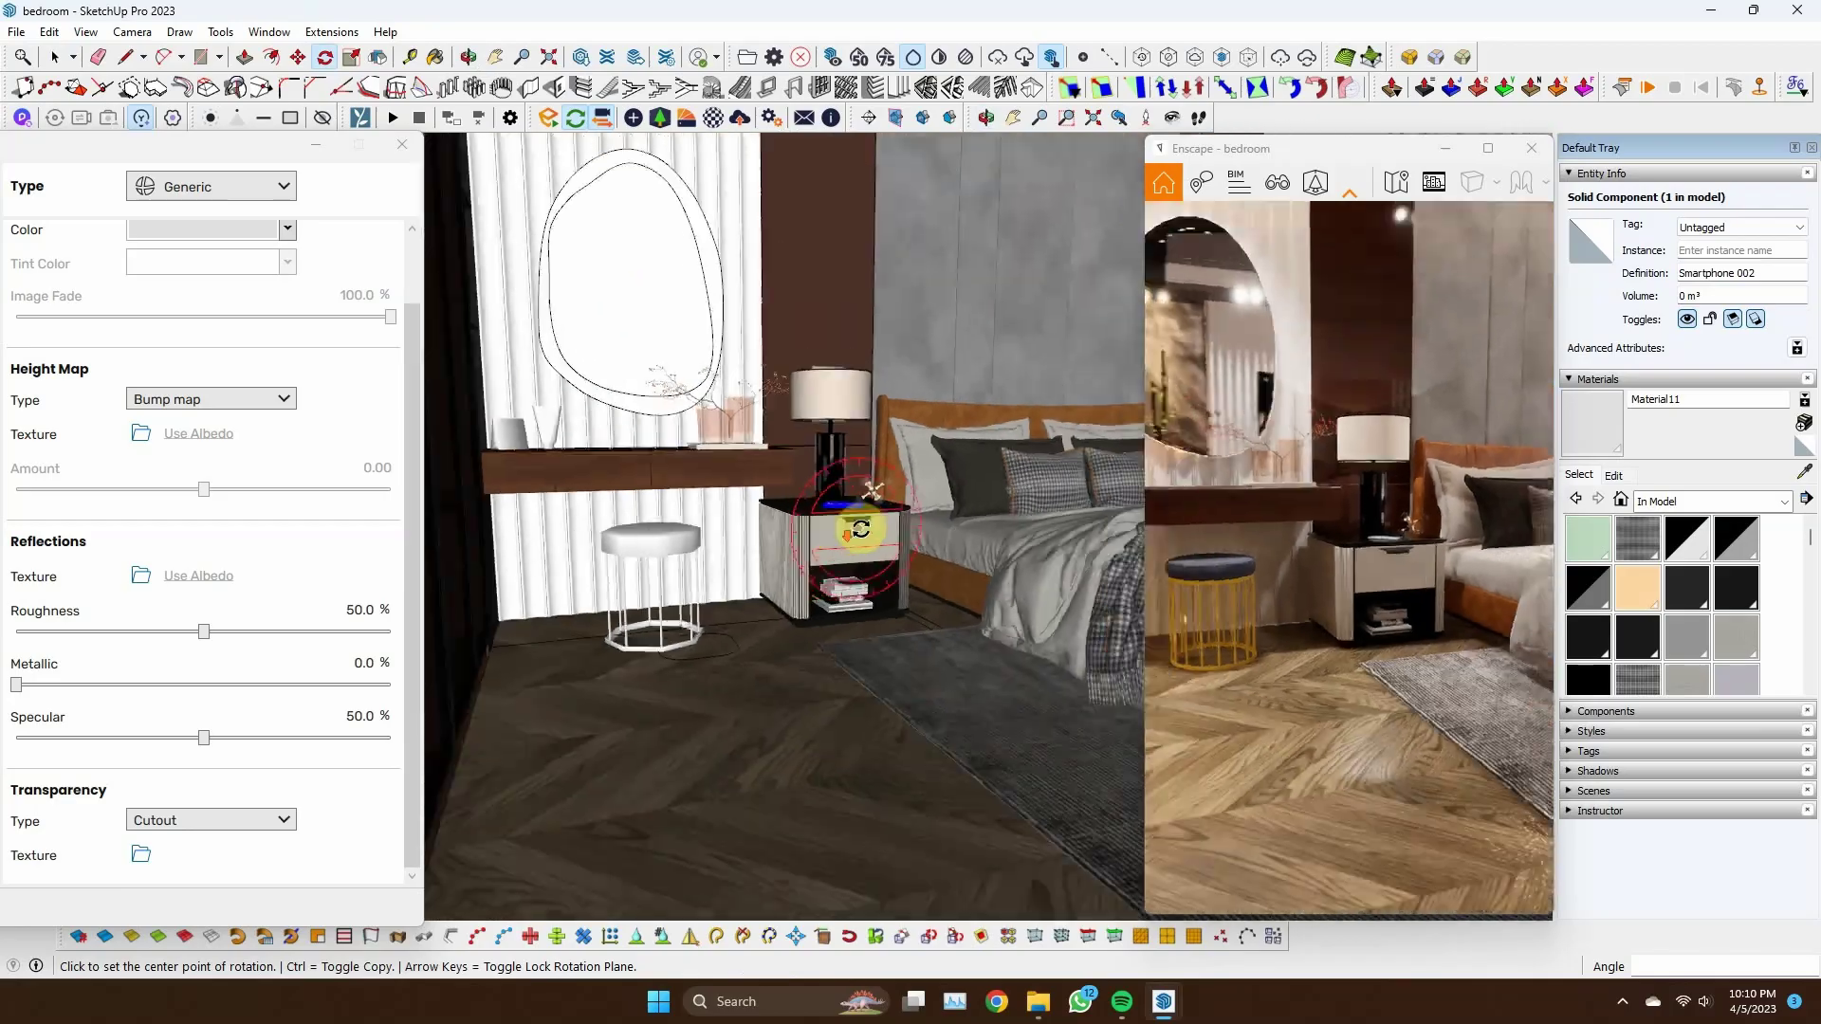
scroll(772, 634, "up", 3)
key("space")
left_click(1488, 147)
mouse_move(1164, 1001)
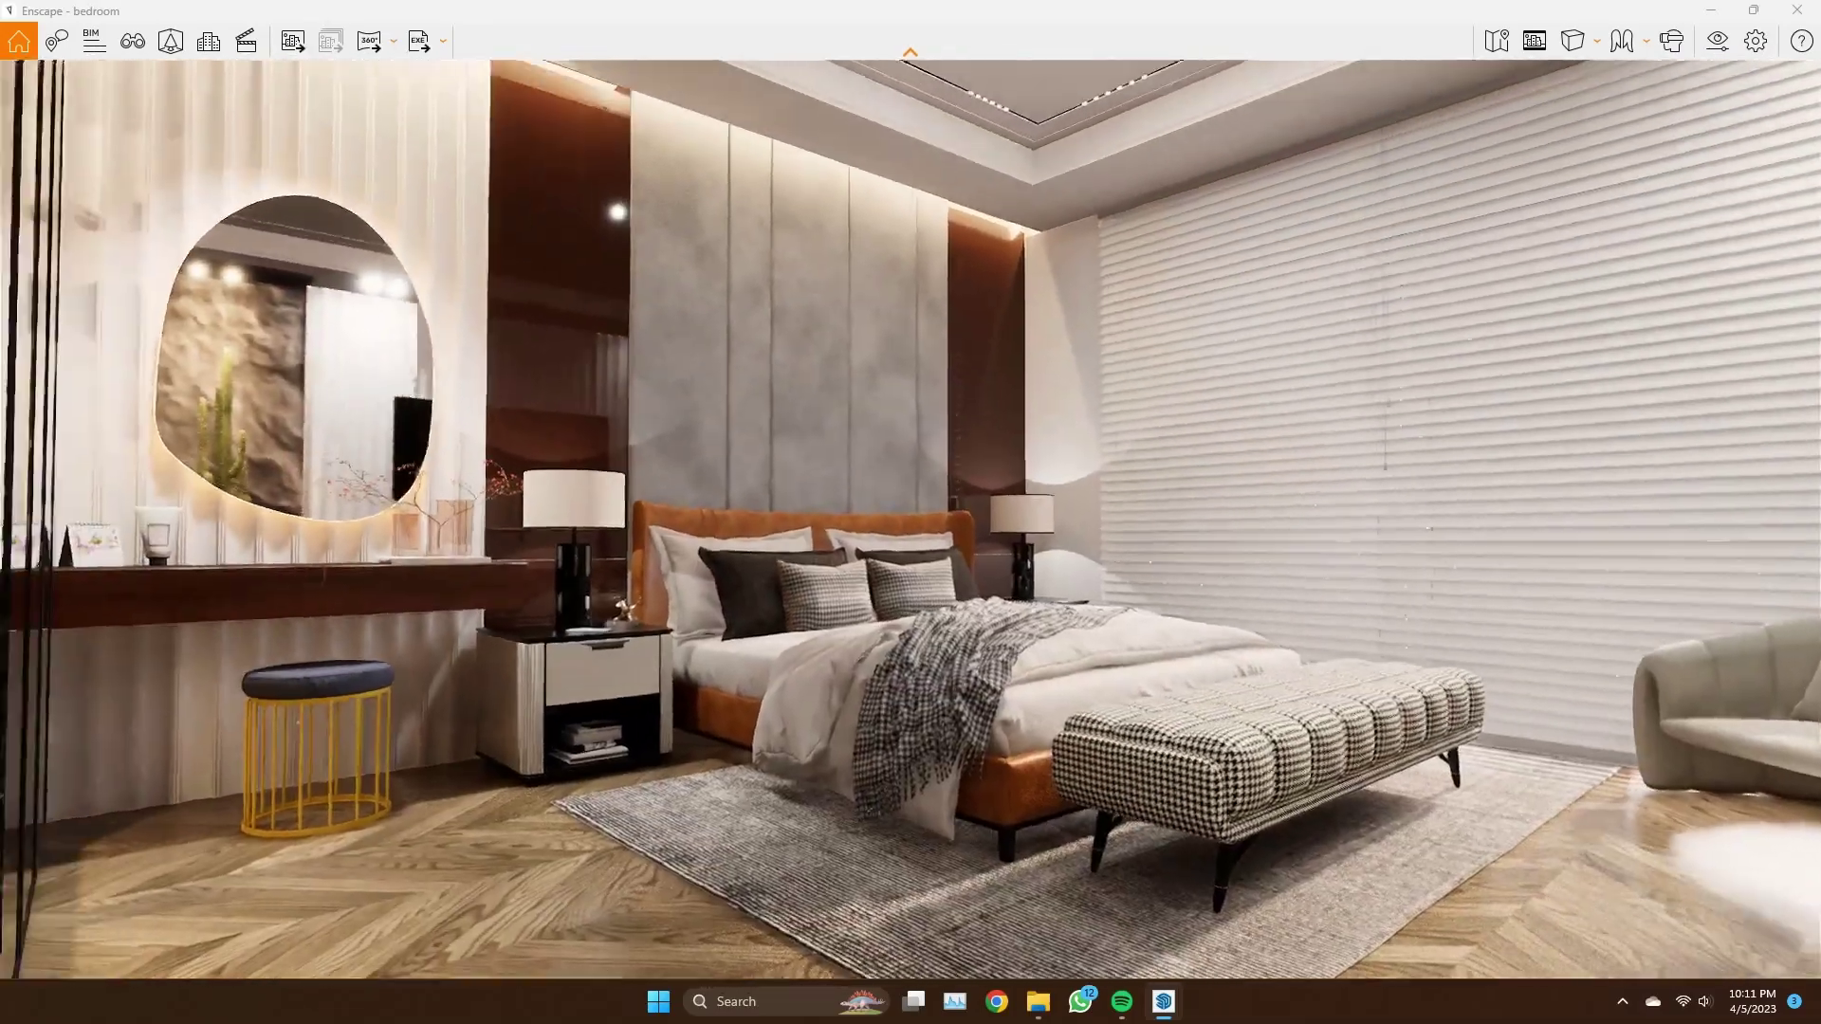
Frame the bed with a 68° field of view in Enscape's Visual Settings
left_click(1718, 41)
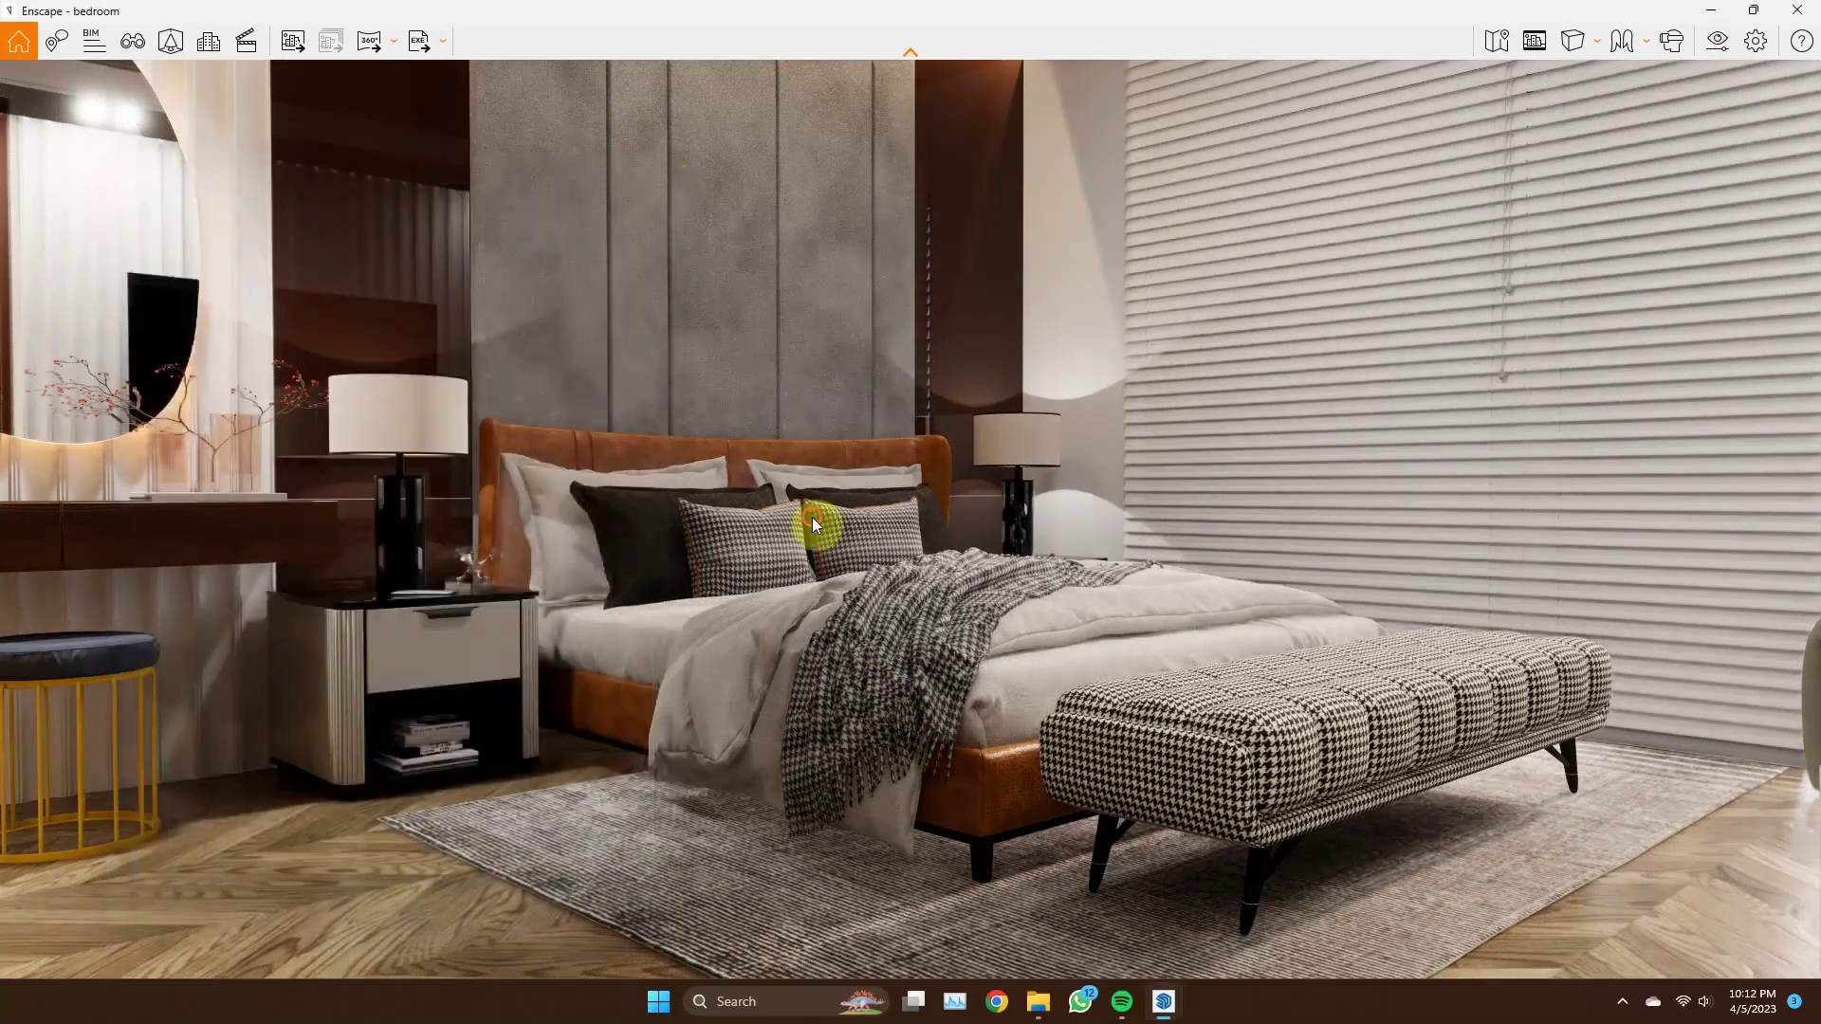
left_click_drag(812, 524, 1296, 200)
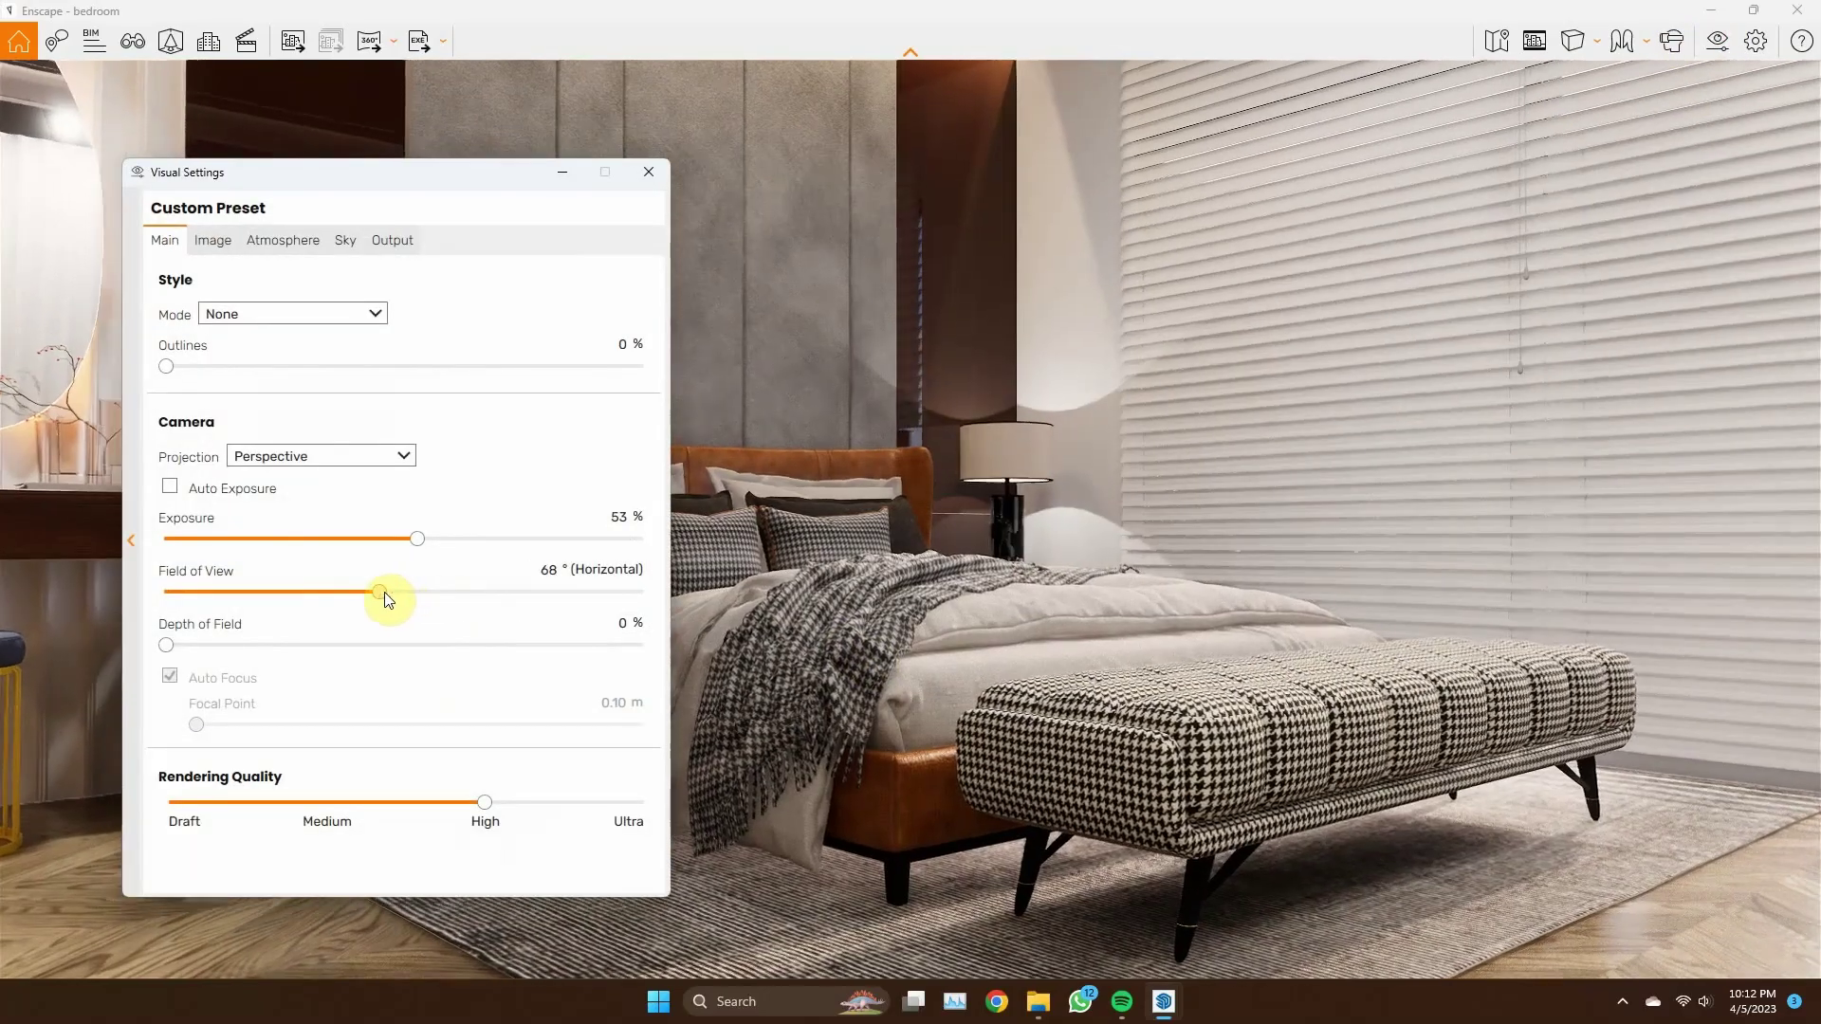
left_click(649, 172)
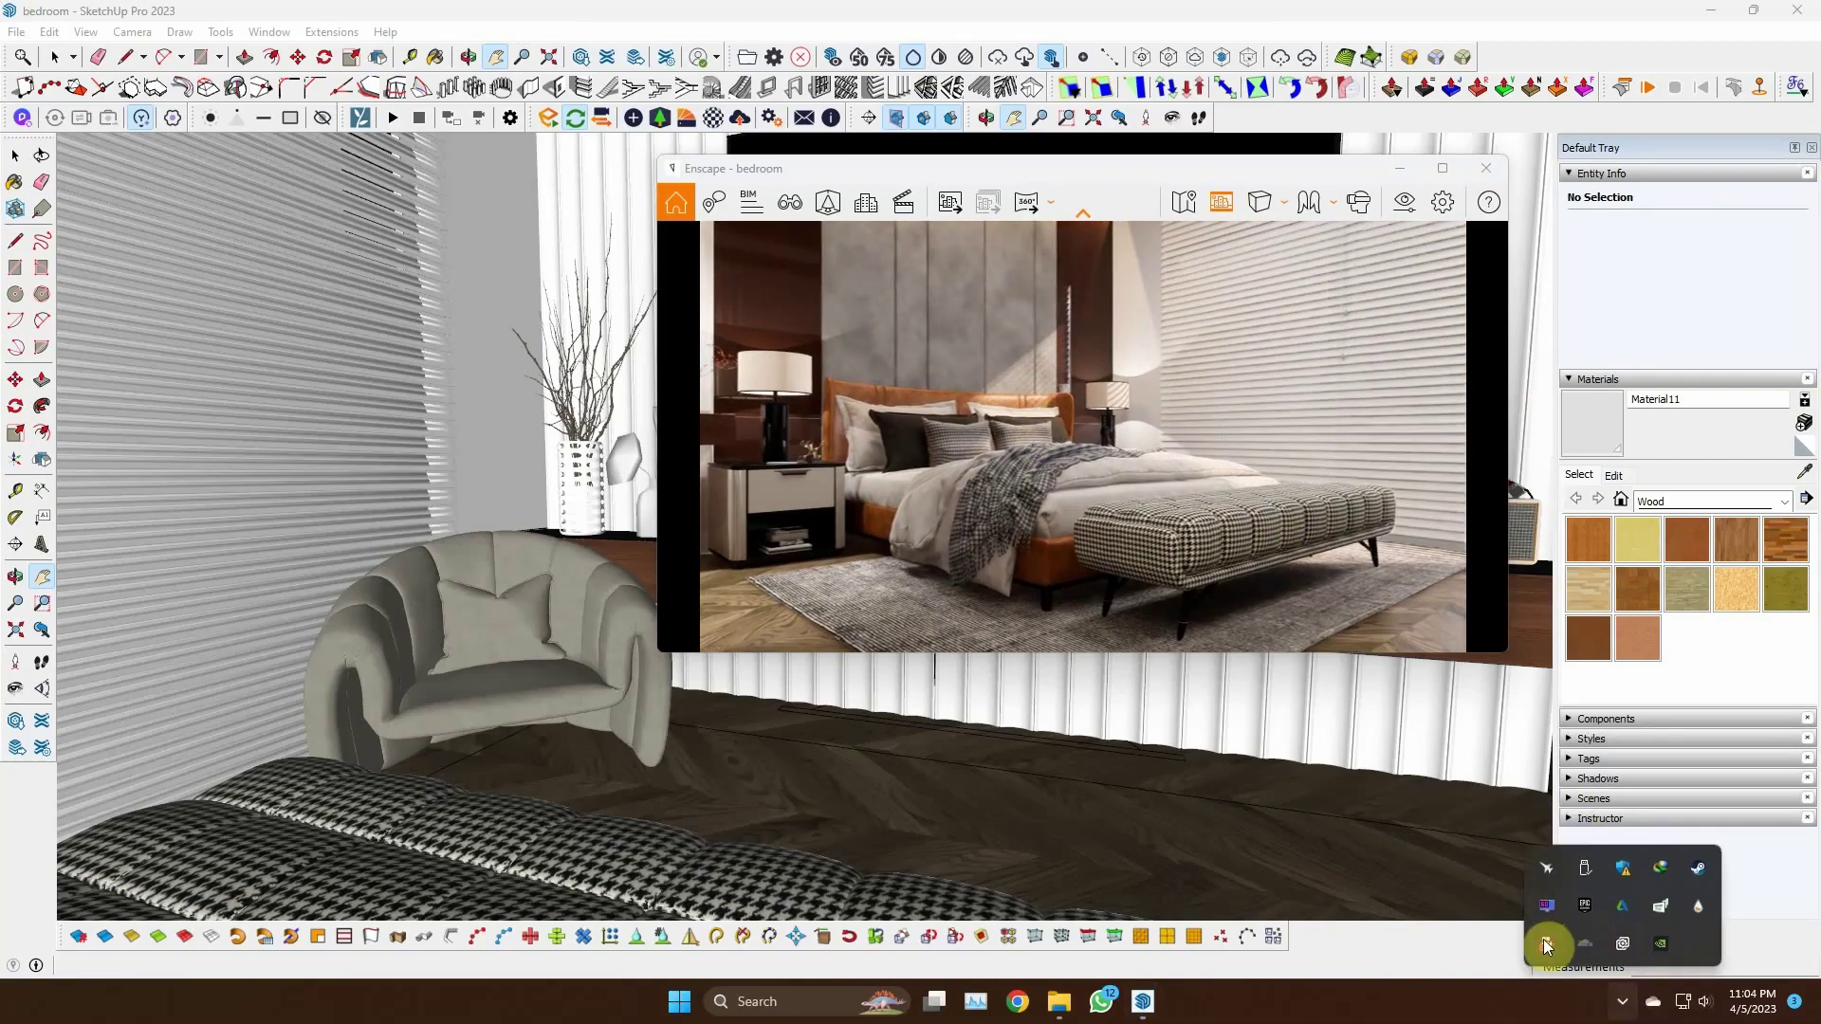
Save the bed shot as the view Enscape scene 1
left_click(792, 207)
left_click(916, 631)
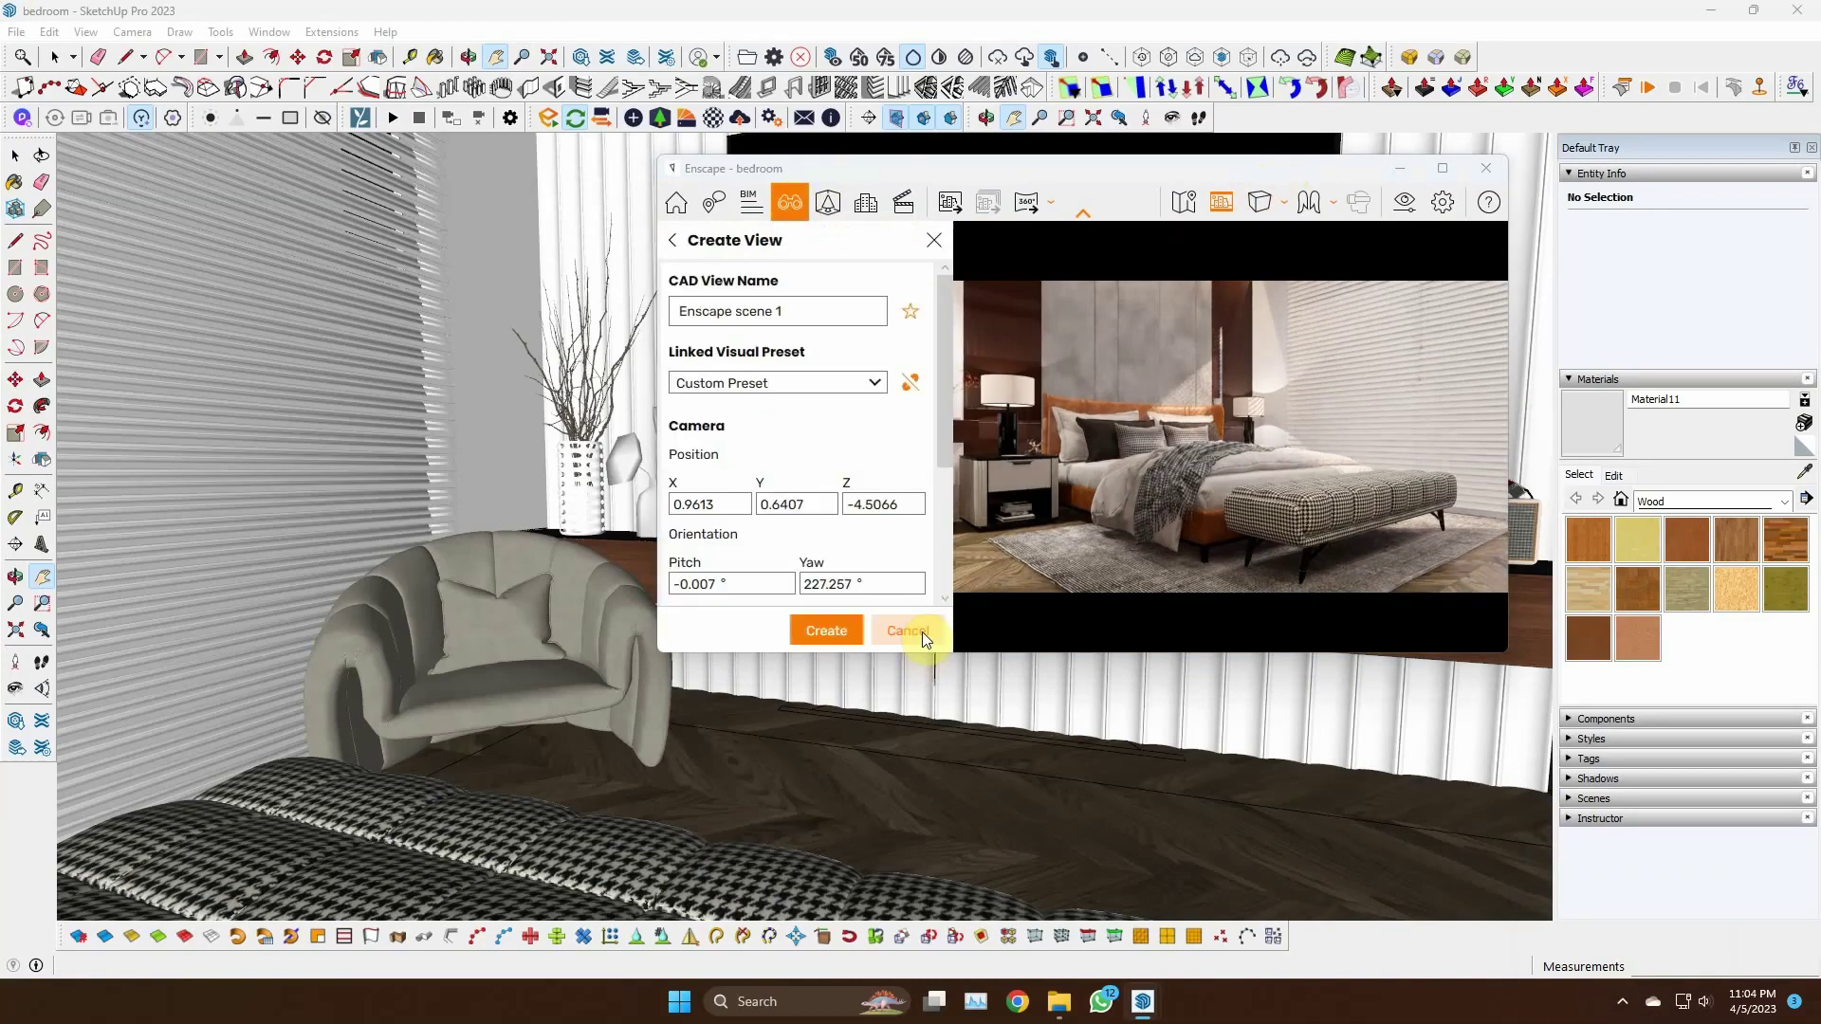
left_click(845, 628)
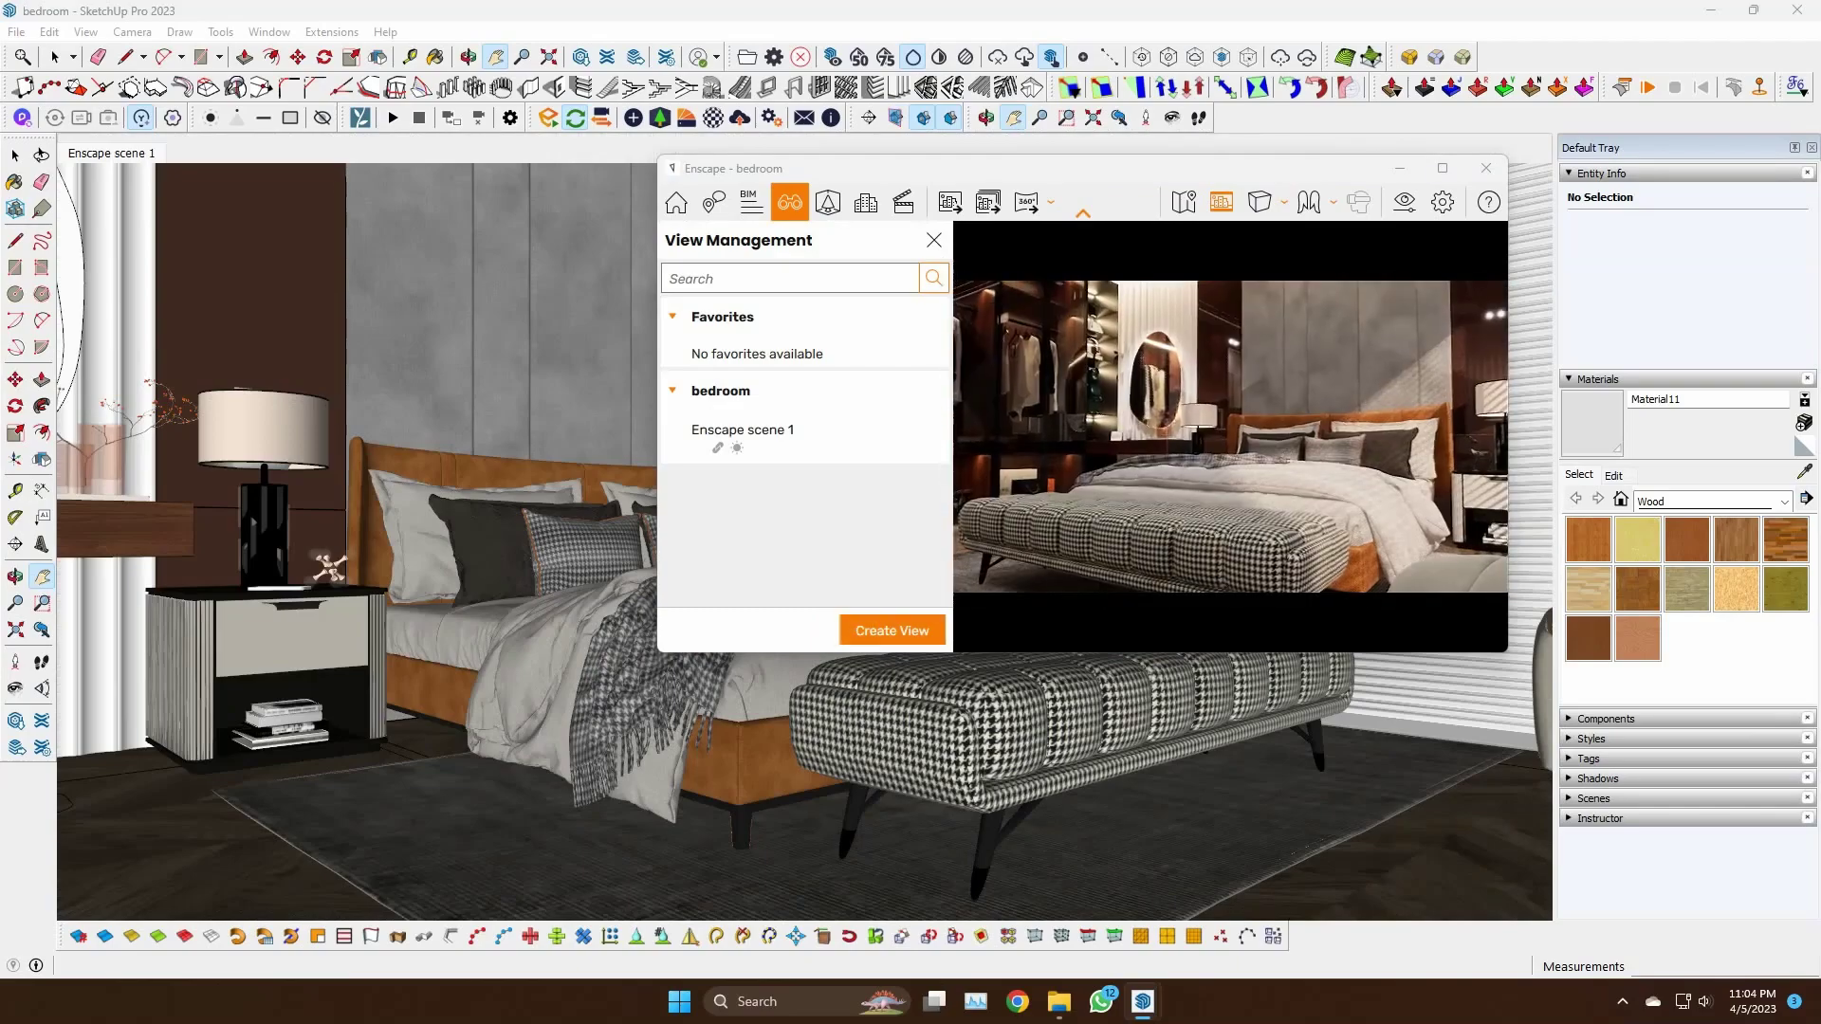
Maximize Enscape and widen the camera's field of view in Visual Settings
left_click(1443, 168)
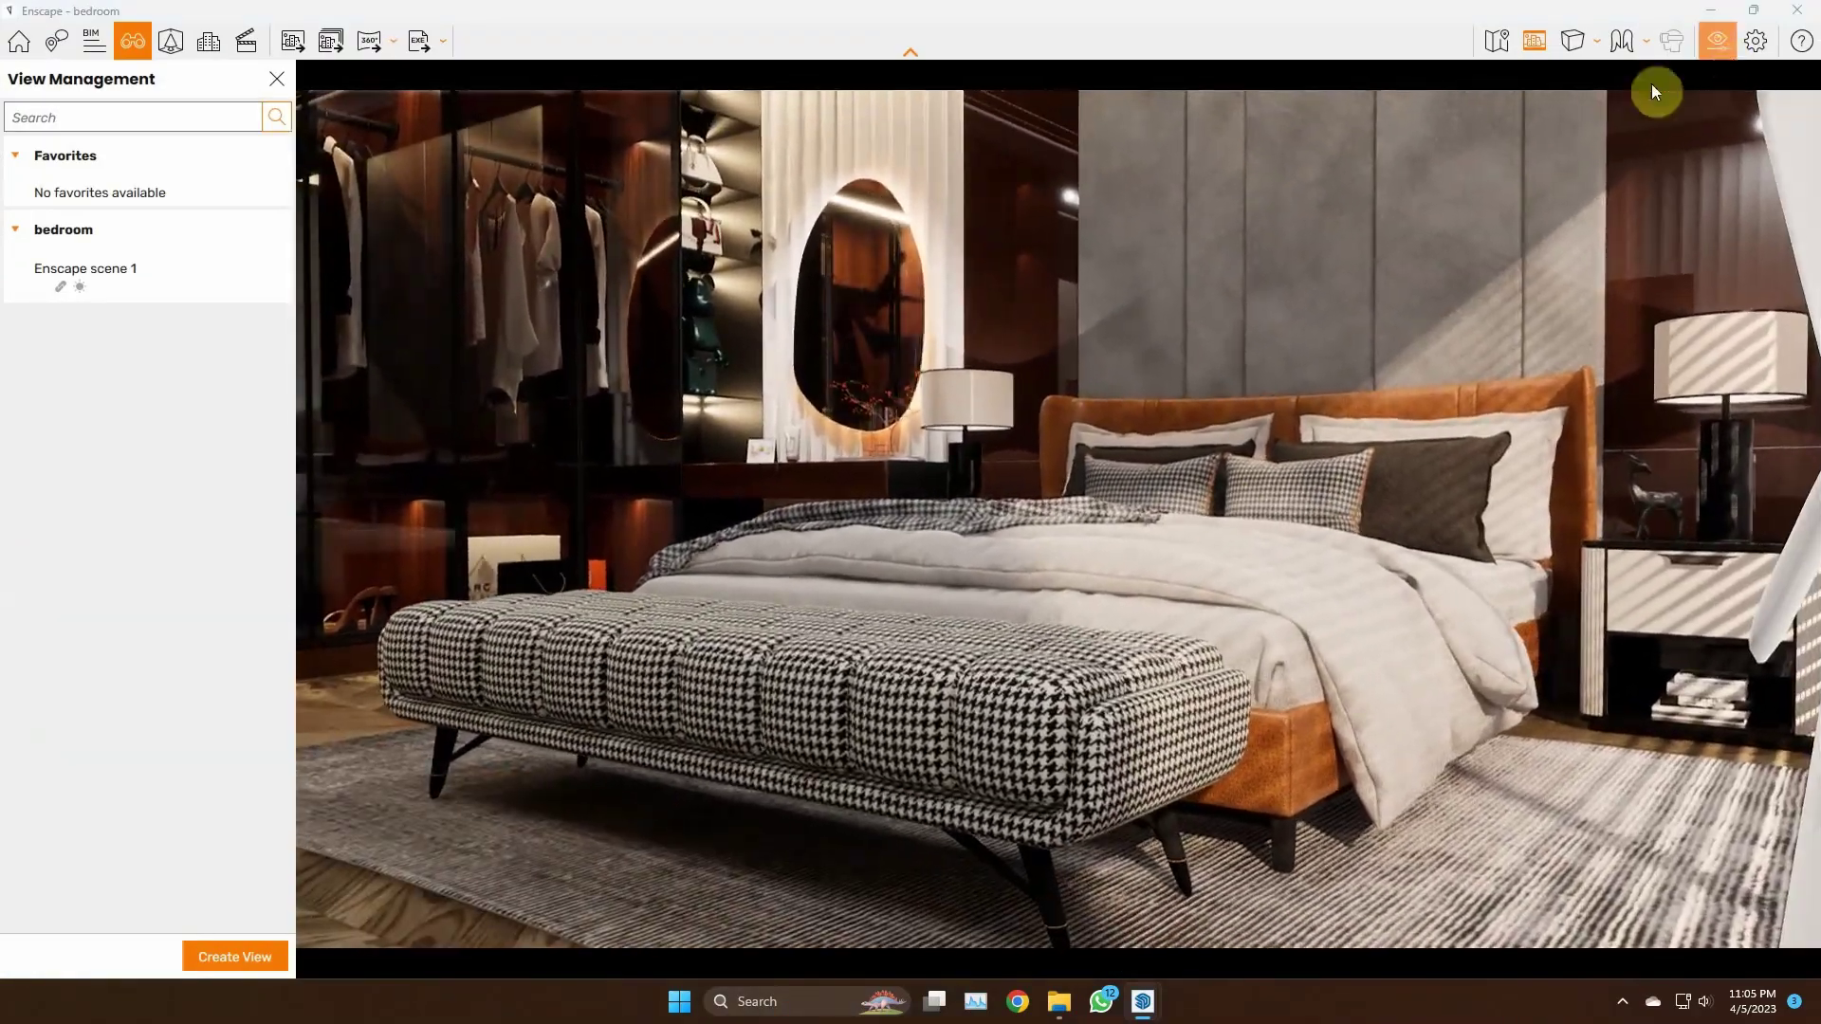
left_click(1718, 40)
left_click_drag(922, 557, 943, 556)
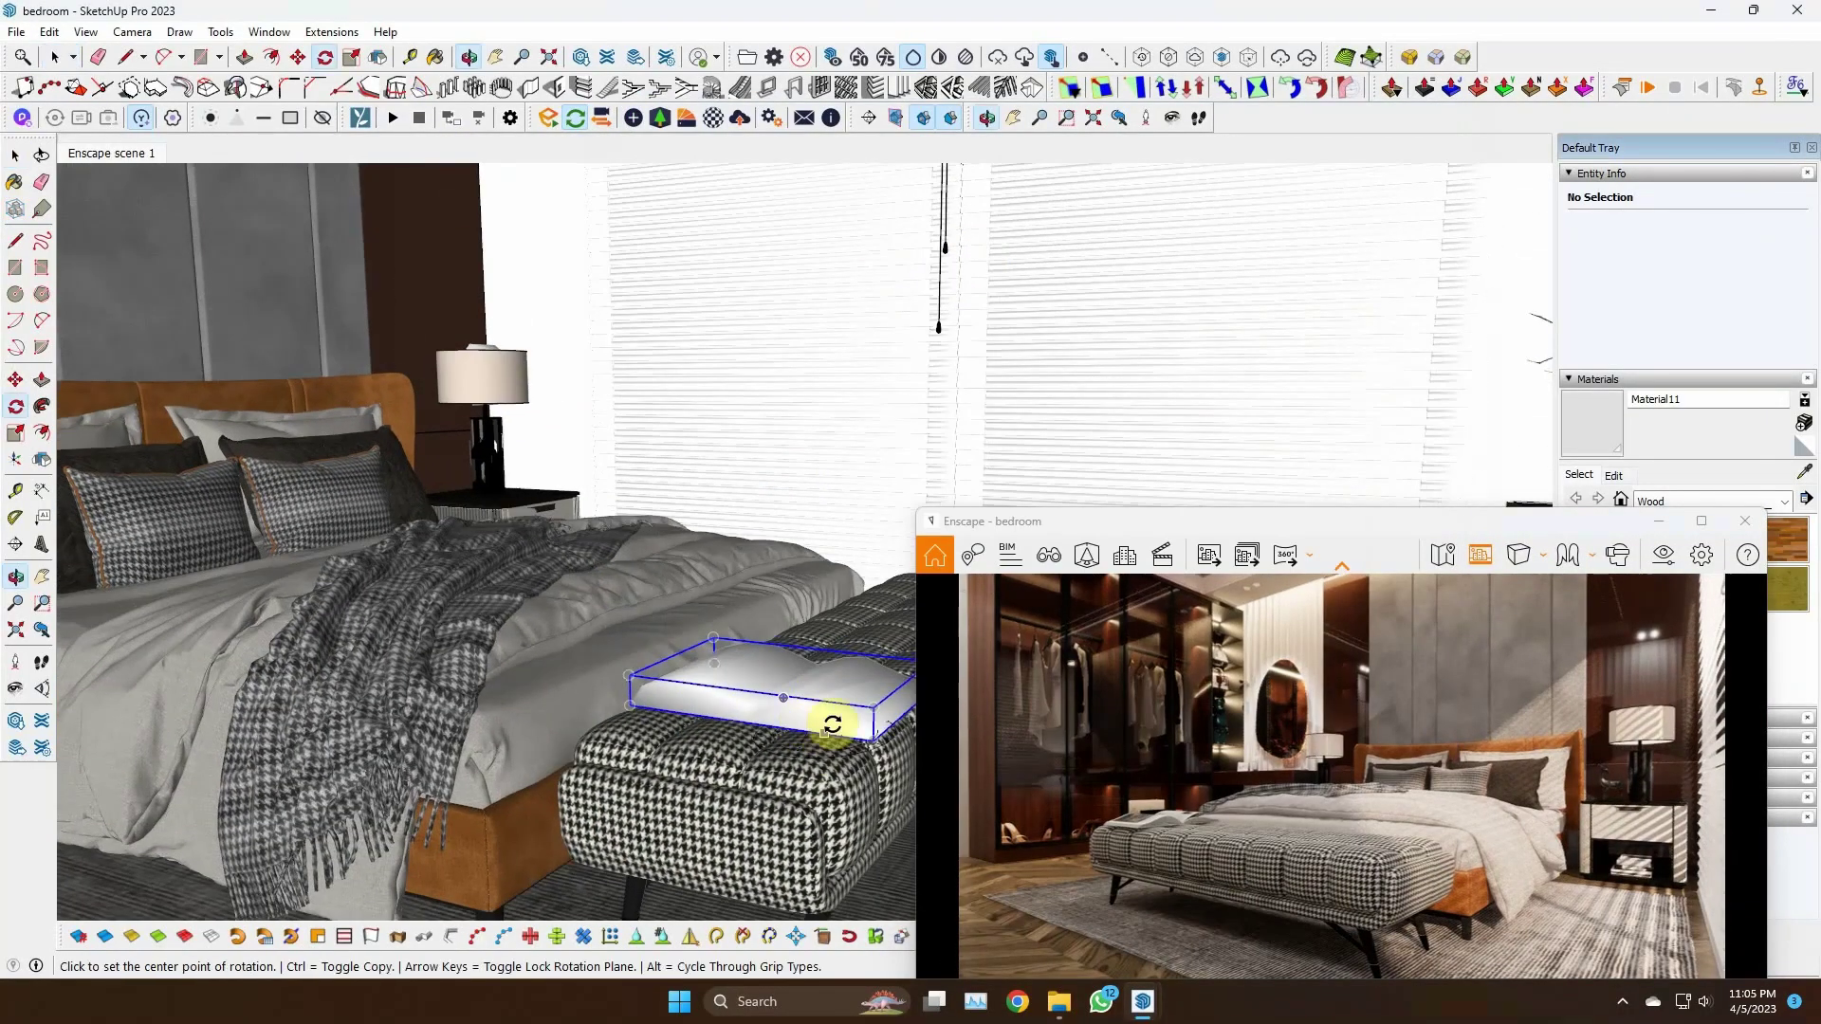
Place Book 012: Open on the houndstooth bench, adjusting it with Rotate and Move
left_click(833, 724)
scroll(721, 787, "up", 3)
scroll(705, 785, "up", 1)
key("q")
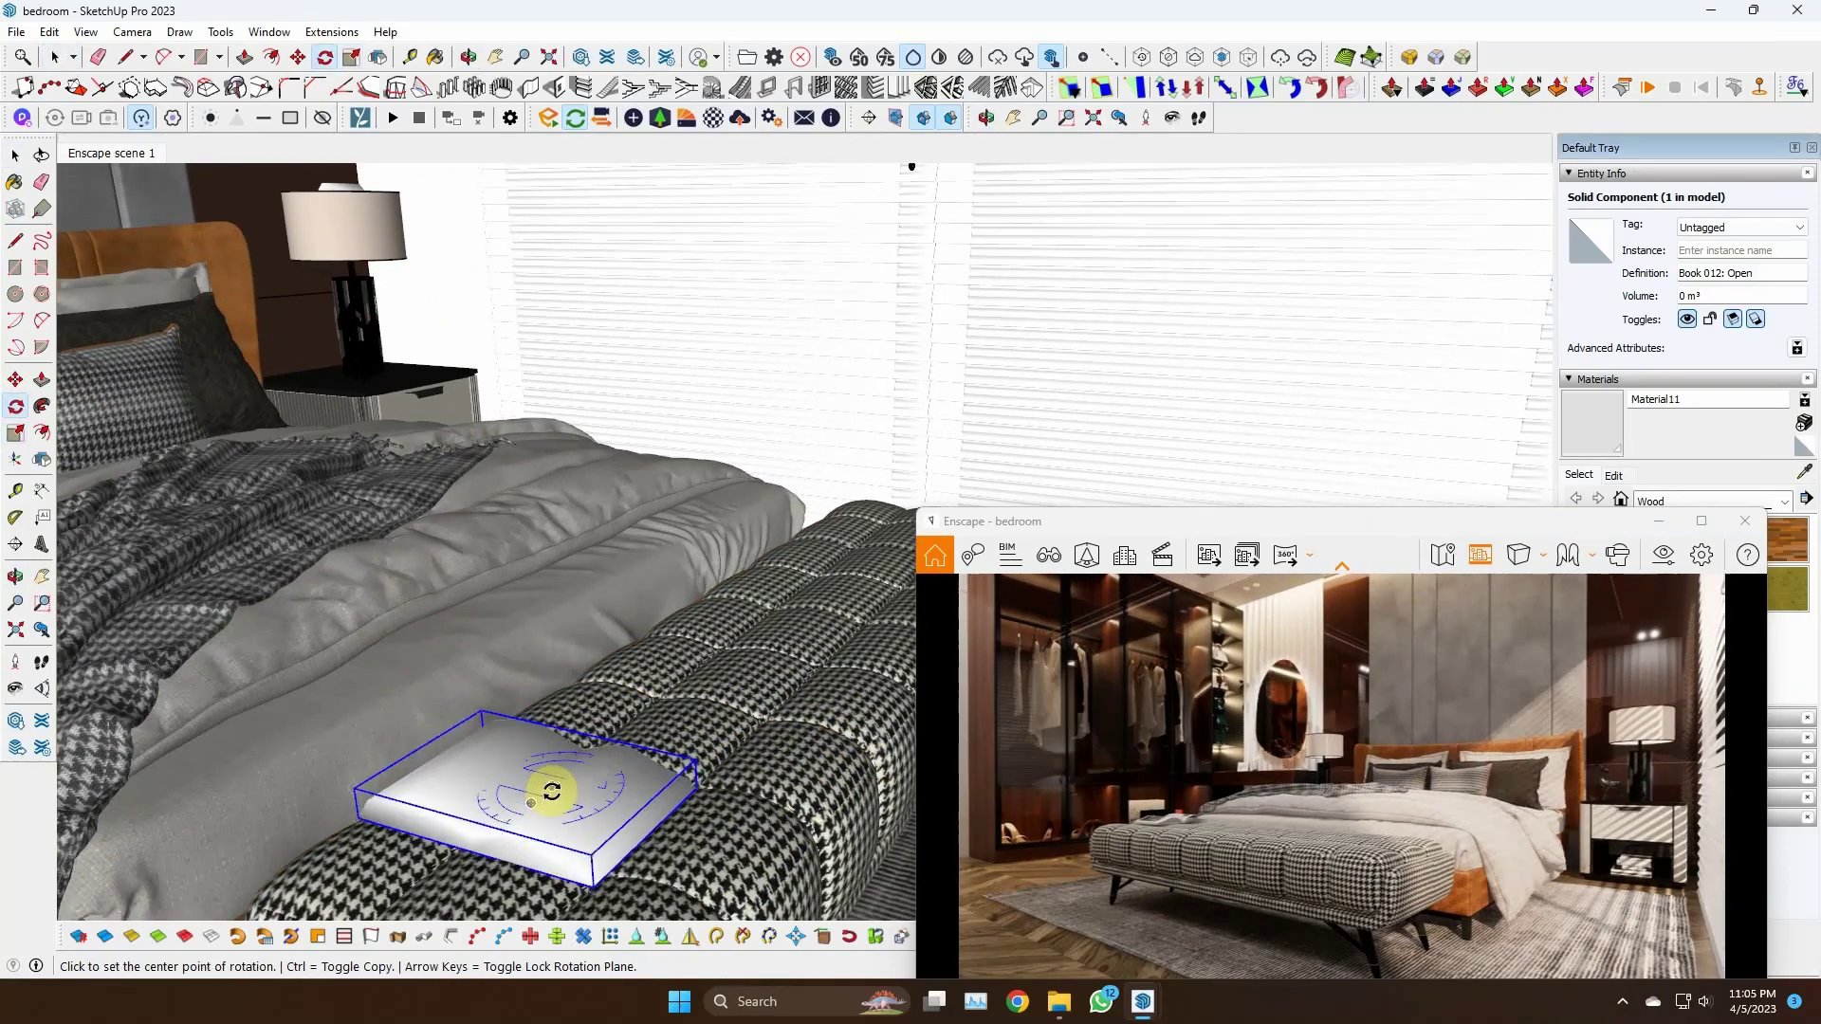
key("m")
scroll(664, 806, "down", 2)
middle_click_drag(752, 845, 756, 752)
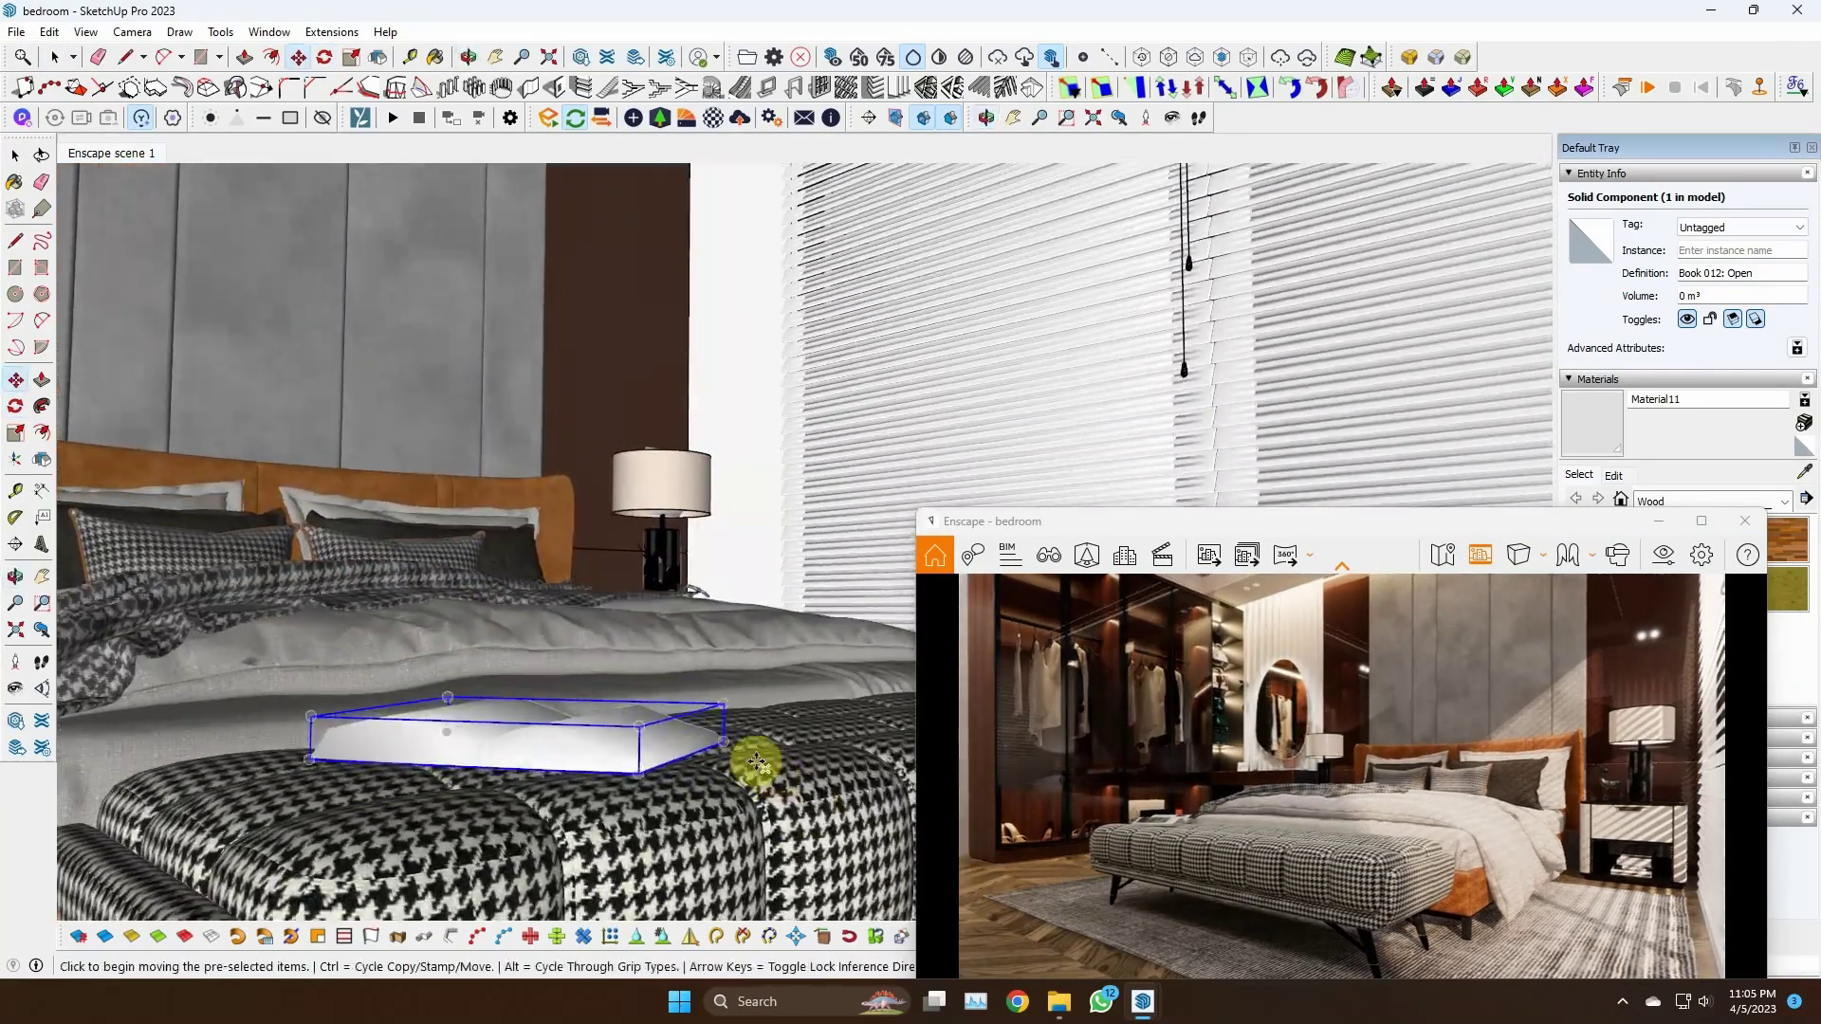
scroll(614, 813, "up", 3)
key("q")
mouse_move(853, 664)
middle_mouse_down()
mouse_move(613, 602)
mouse_move(528, 541)
middle_mouse_up()
key("m")
scroll(548, 459, "up", 2)
scroll(670, 817, "down", 3)
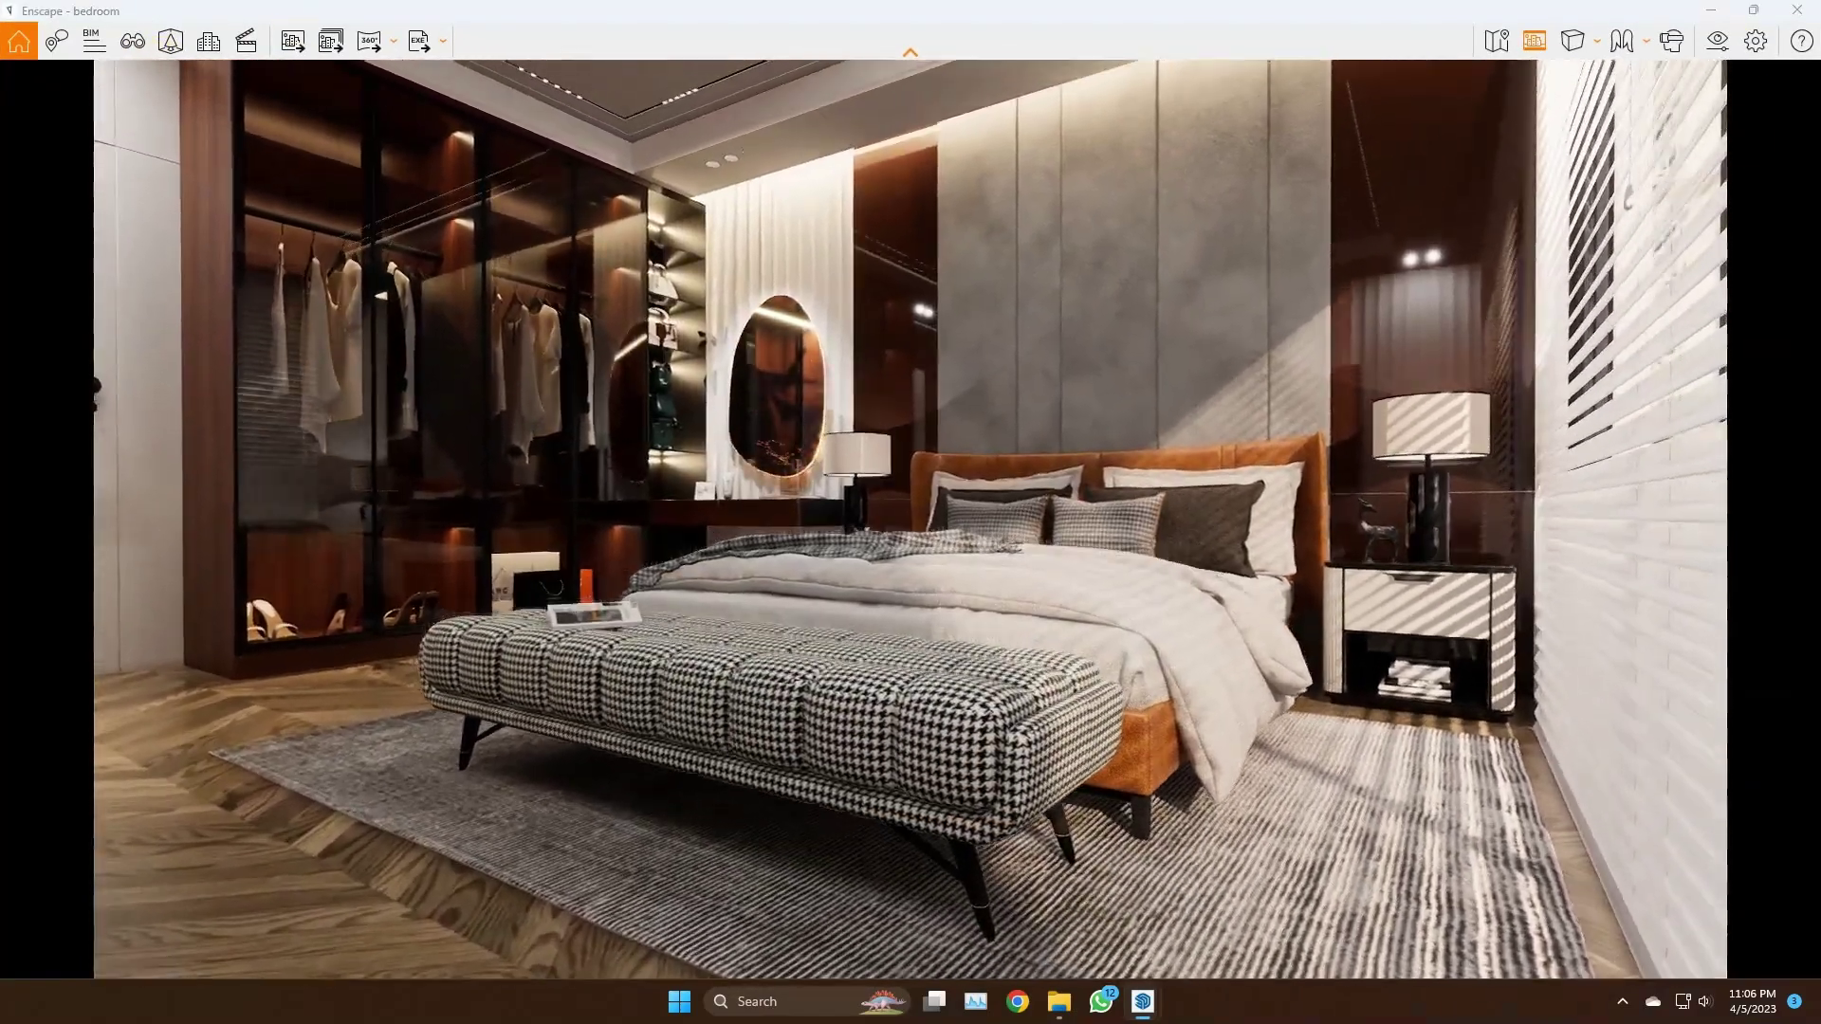
Shift the time of day to remove sun stripes, raise sun brightness, and start a new view
right_click_drag(927, 370, 1043, 370, "shift")
right_click_drag(918, 366, 958, 366, "shift")
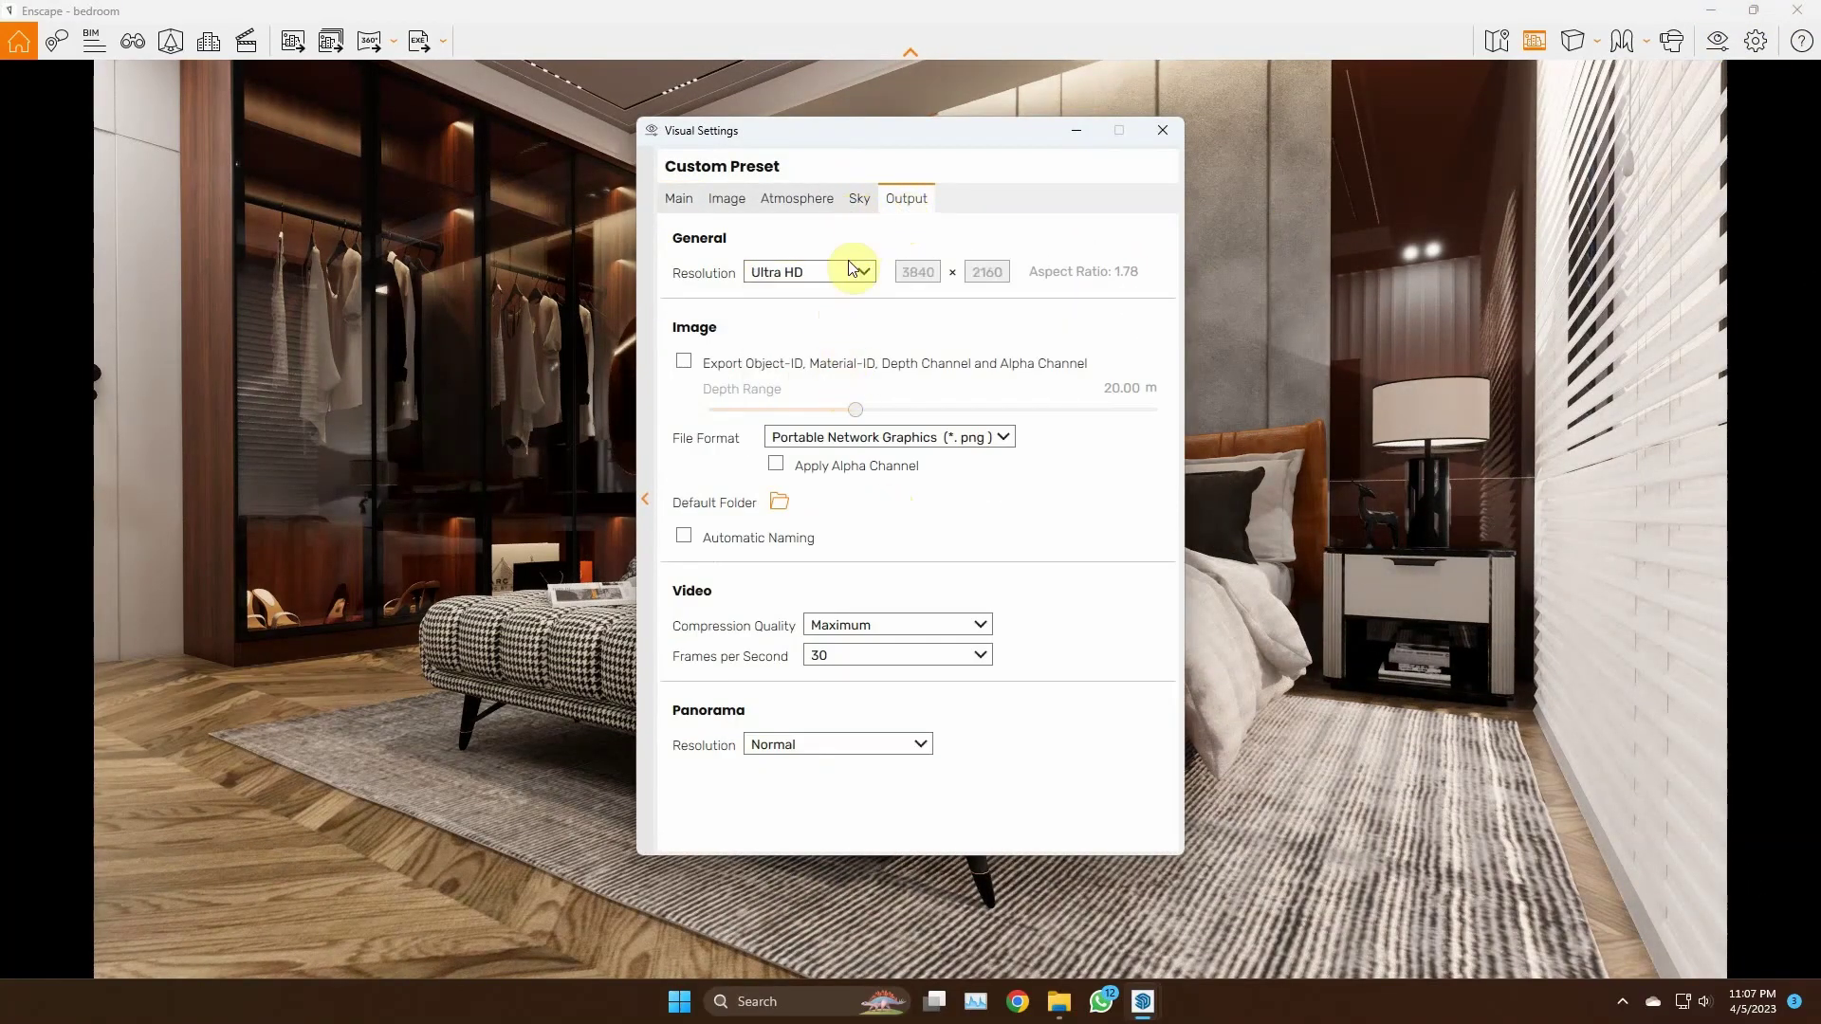
left_click_drag(718, 460, 745, 457)
left_click(1159, 133)
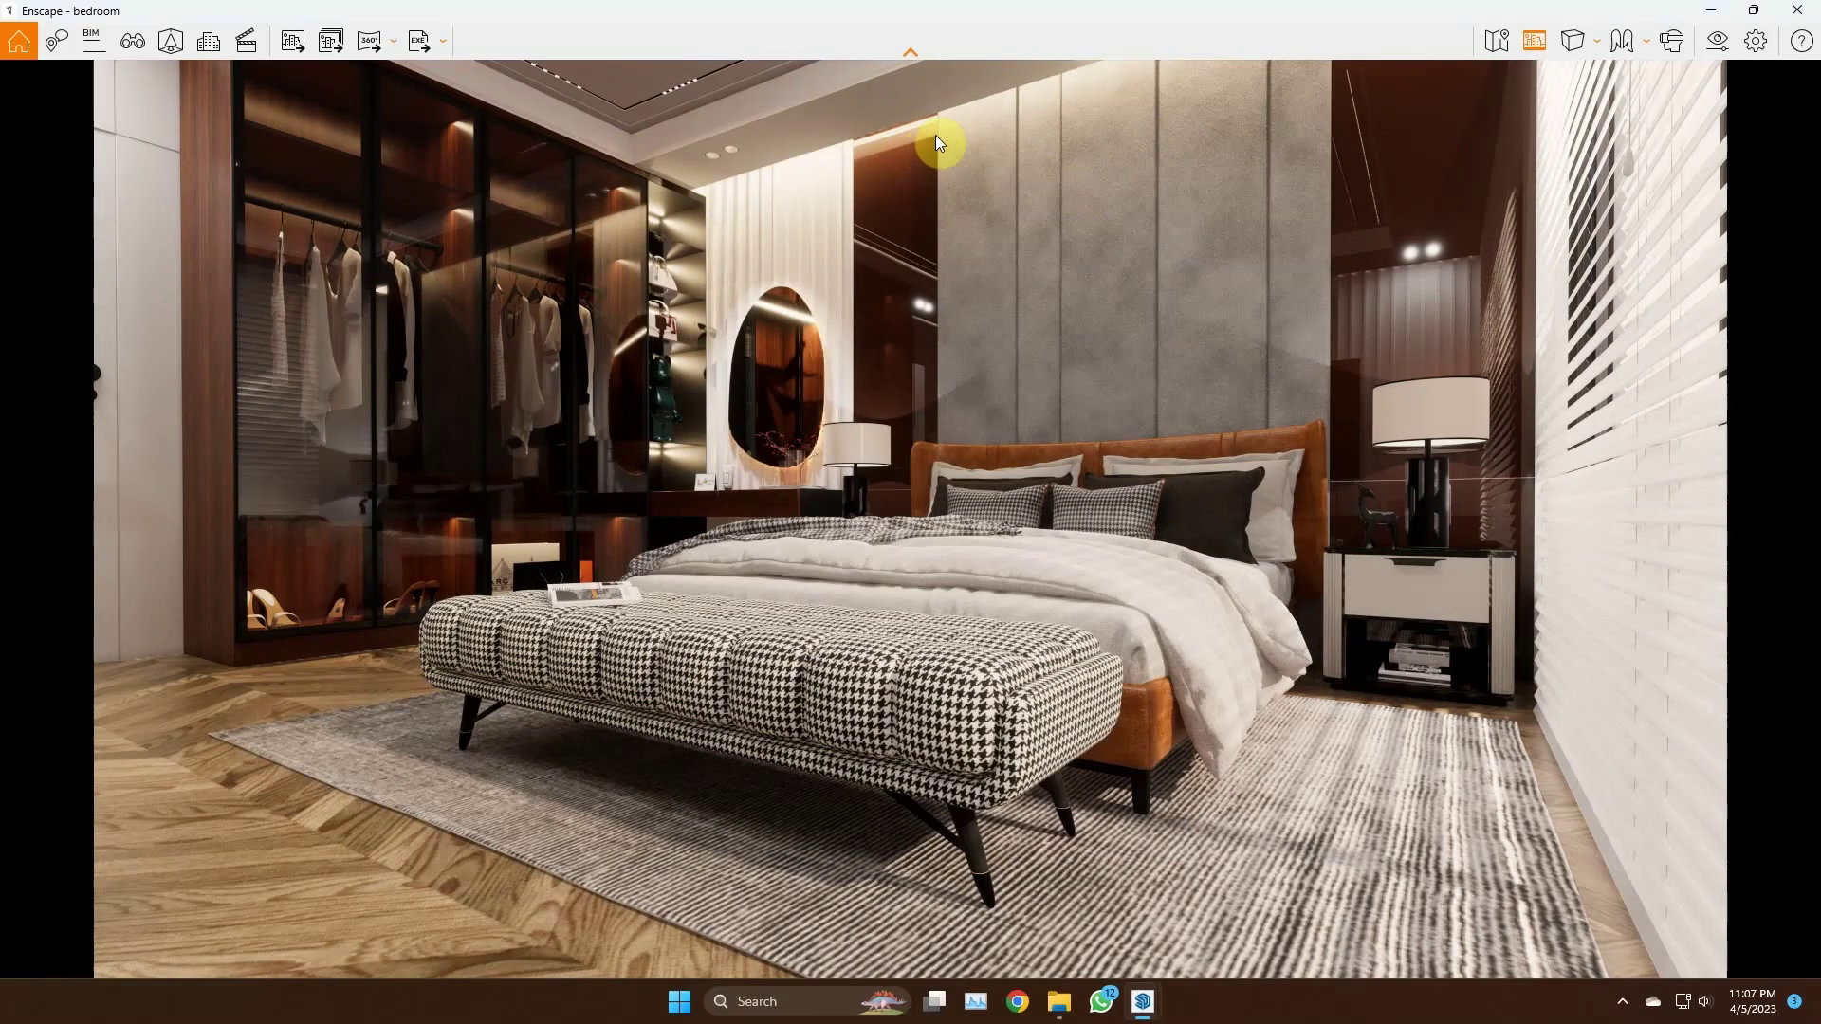
left_click(133, 40)
left_click(235, 956)
Save Enscape scene 2, then swing the camera toward the TV wall
left_click(172, 958)
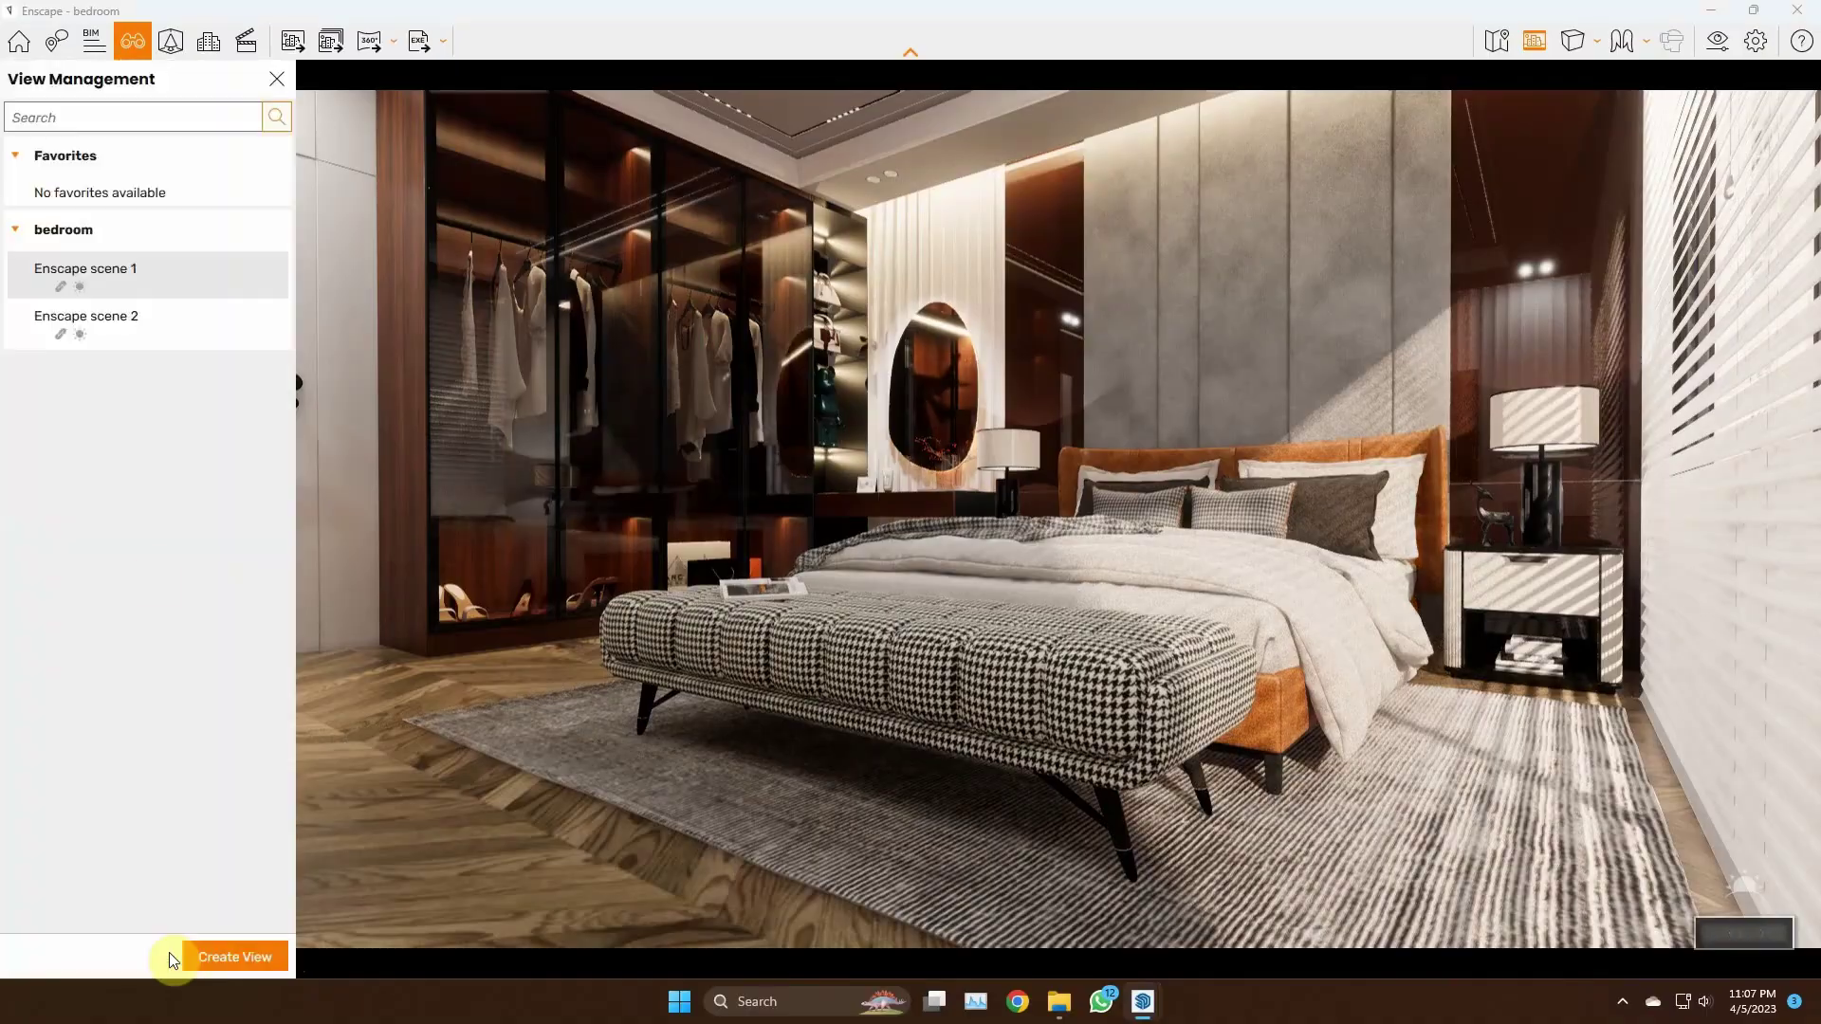
left_click(176, 337)
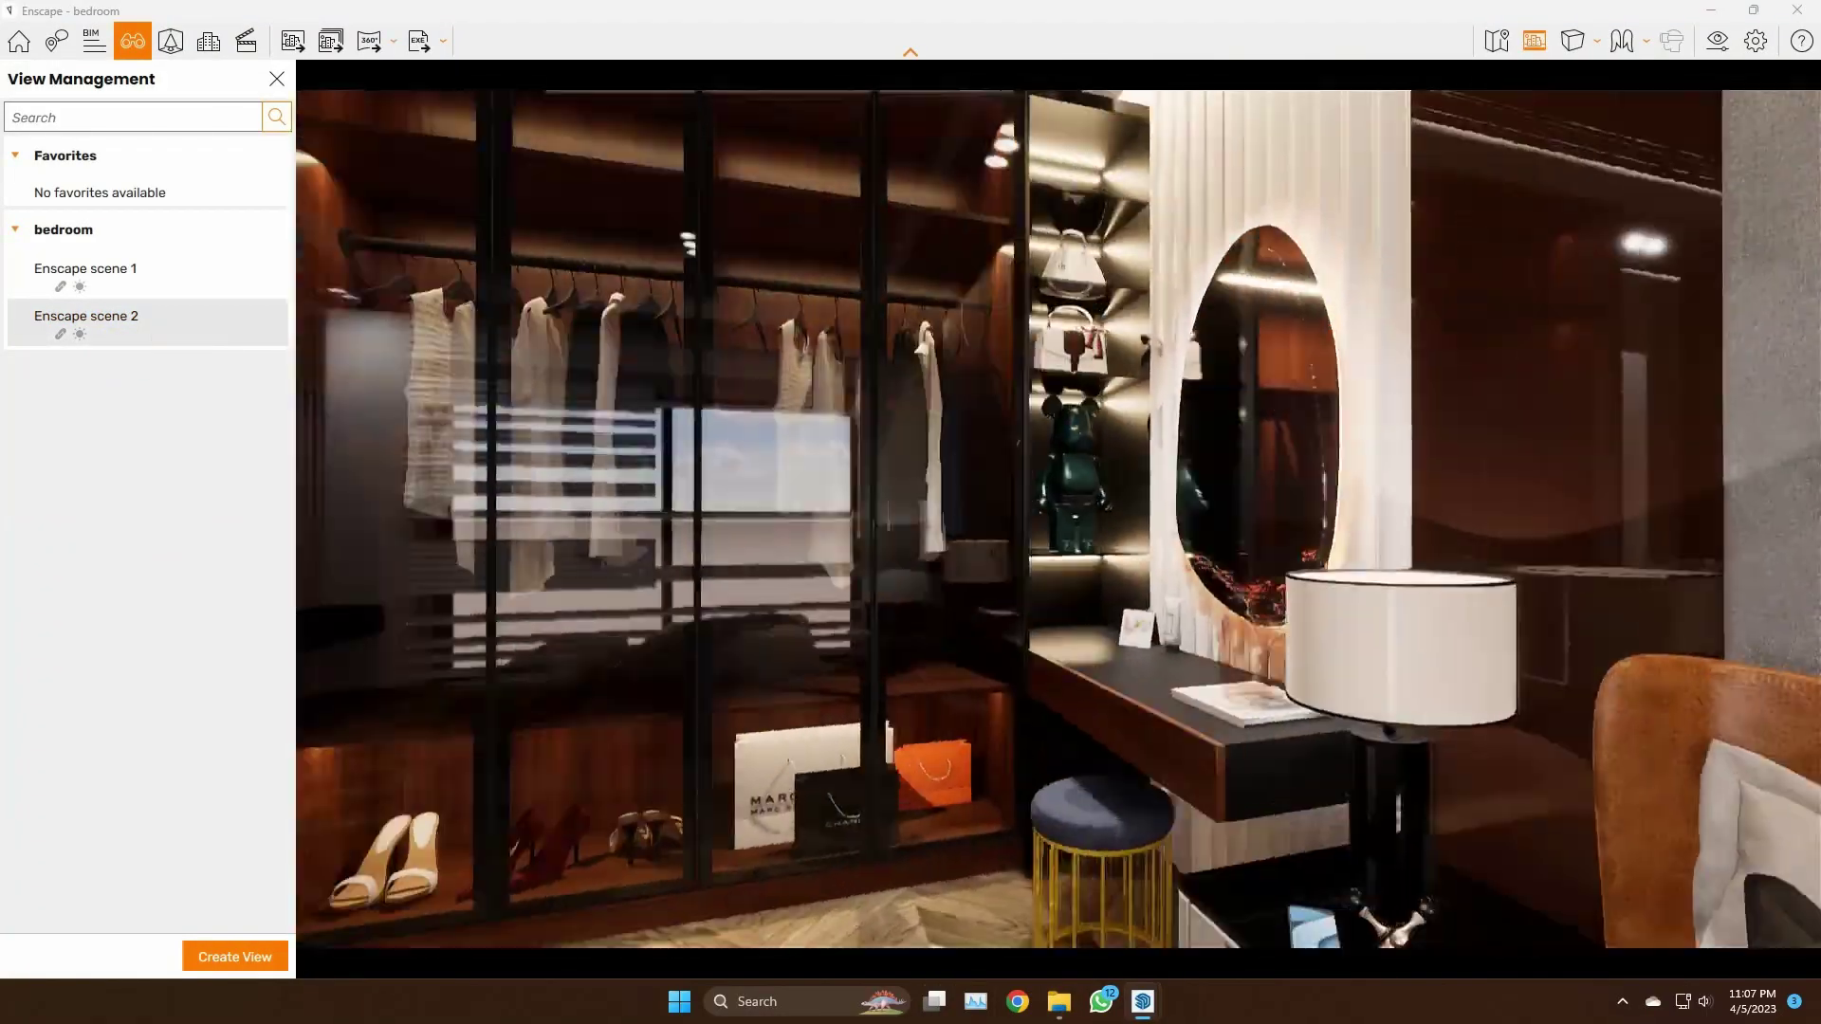
left_click_drag(1036, 375, 664, 379)
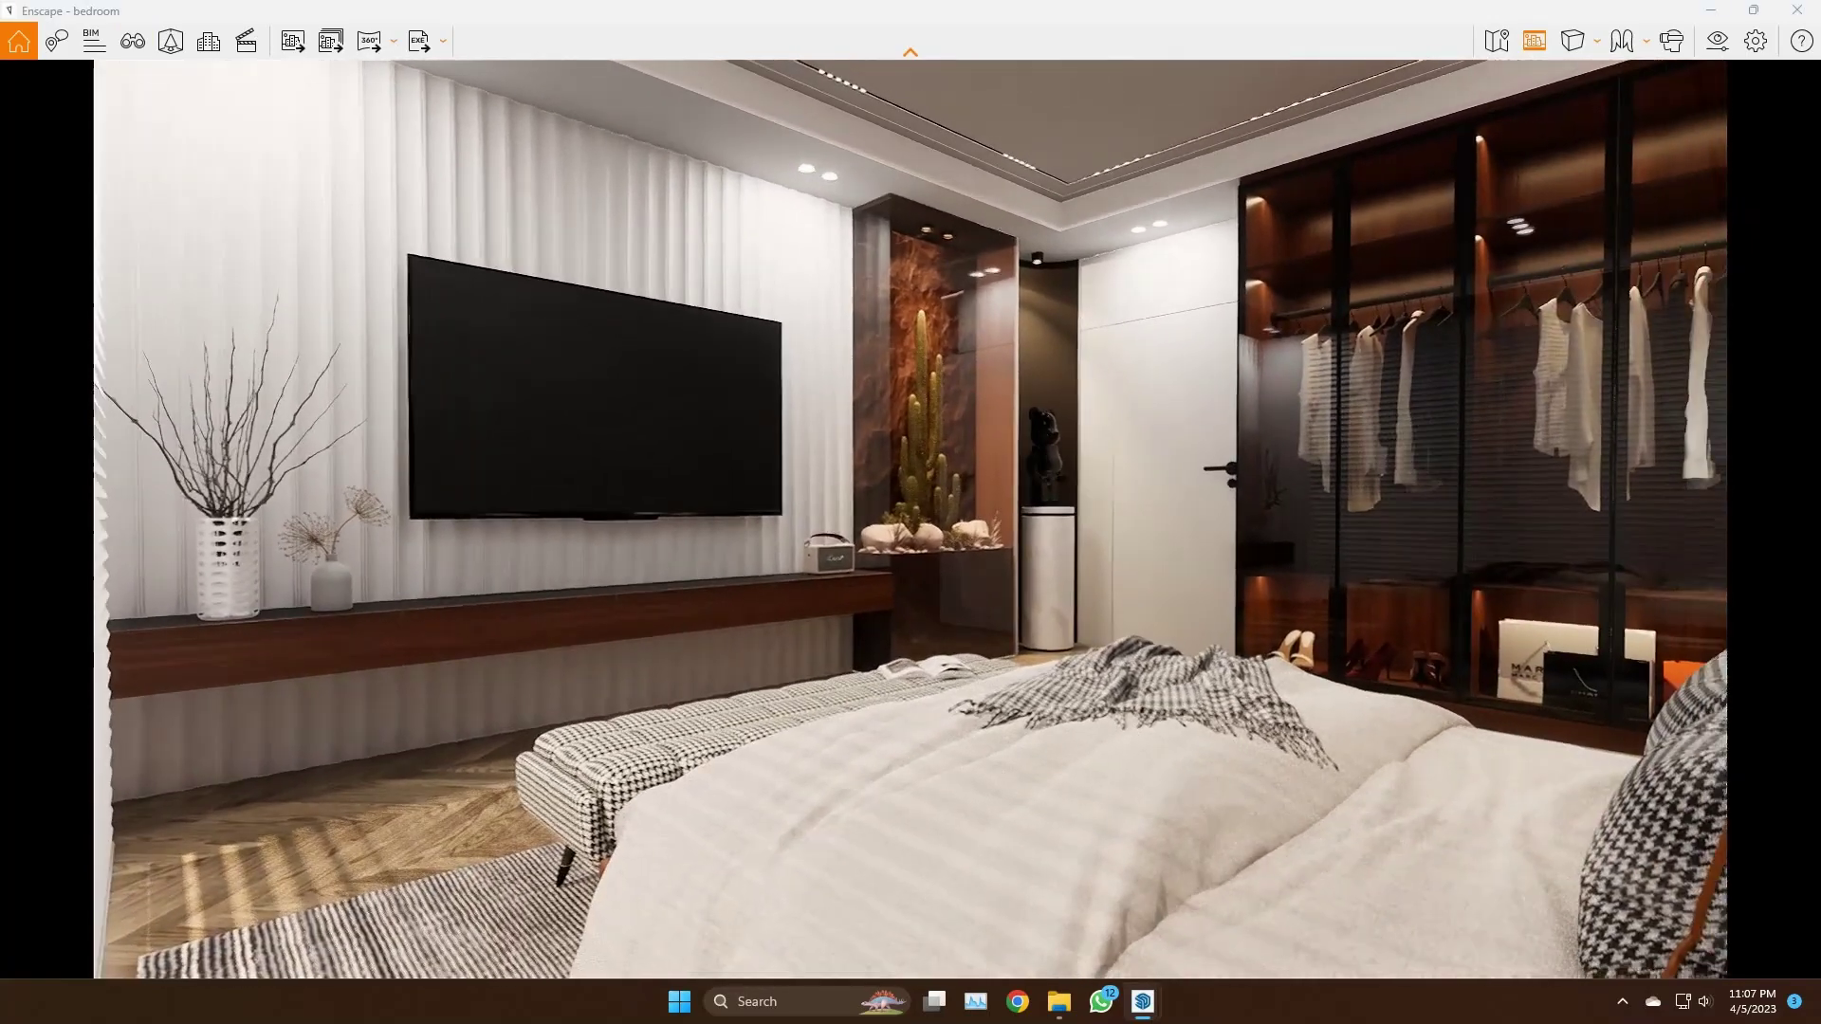
Adjust the field of view and save the TV wall shot as Enscape scene 3
left_click(1702, 76)
left_click(964, 556)
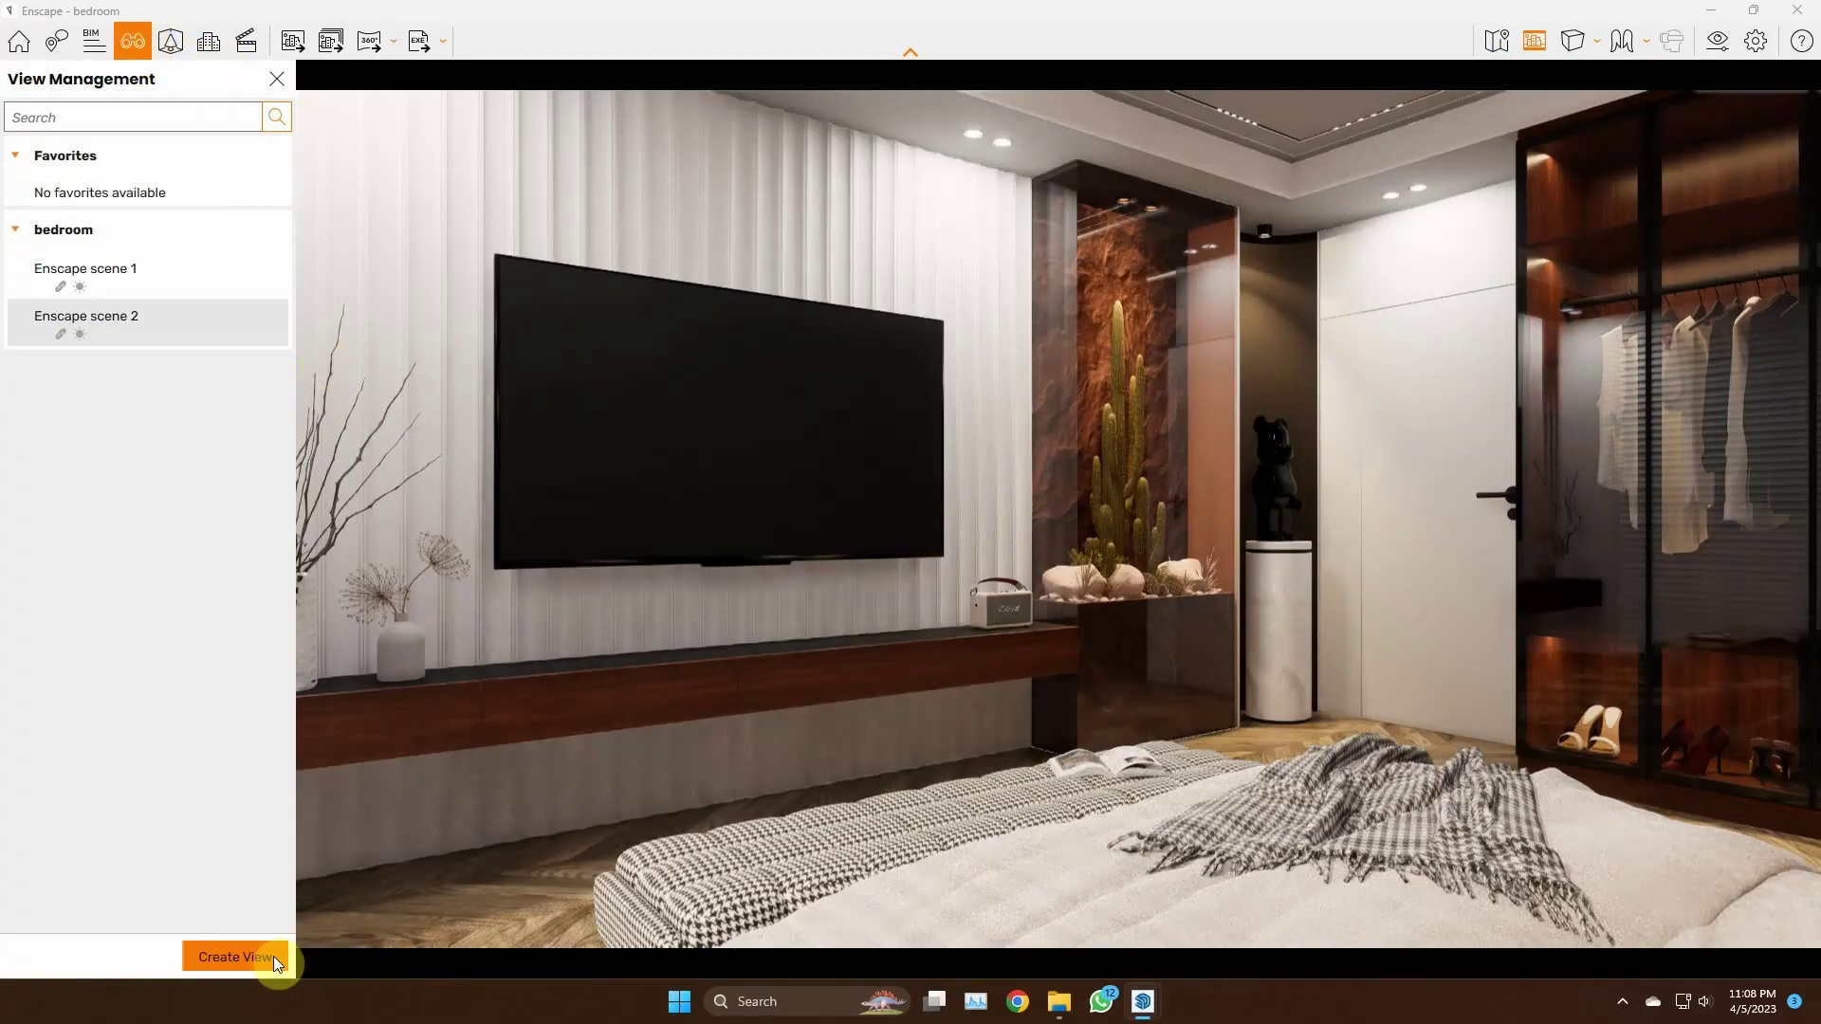
left_click(235, 956)
left_click(163, 960)
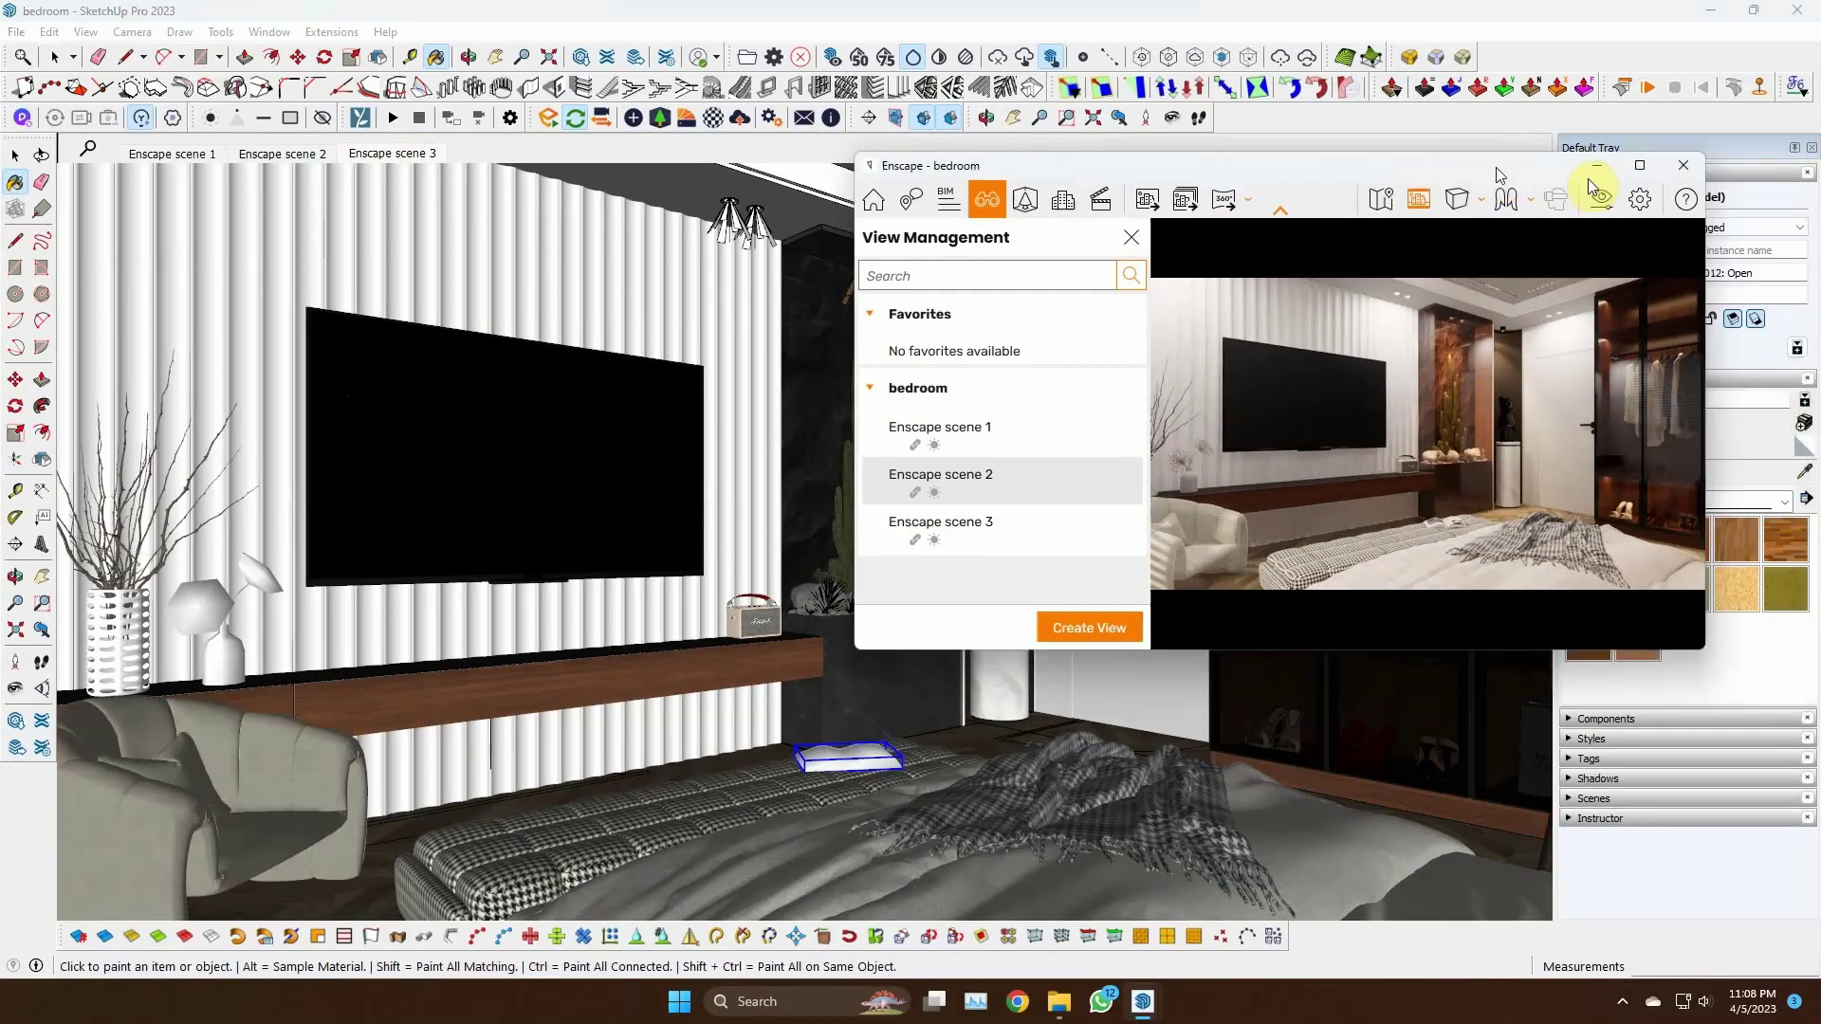
Move the Enscape render window aside, show the saved Scenes tray, and maximize the render window
left_click_drag(1431, 194, 825, 121)
left_click(1569, 798)
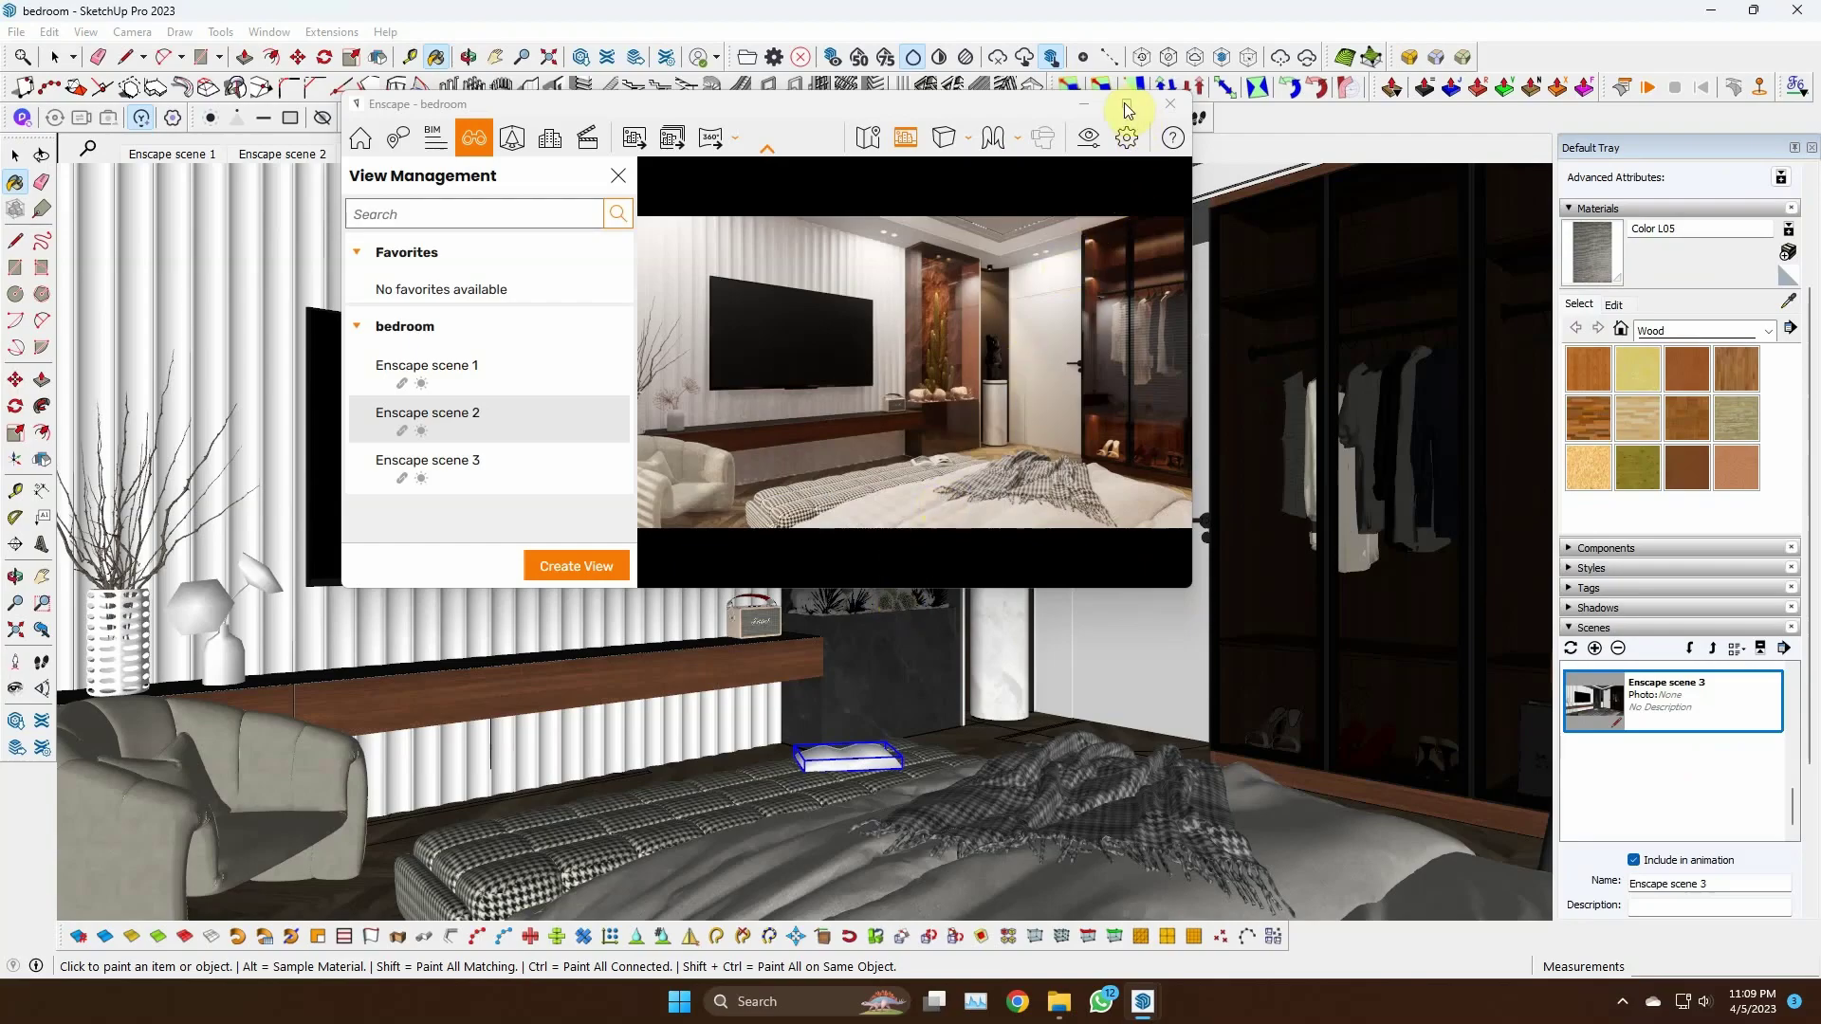
left_click(1127, 110)
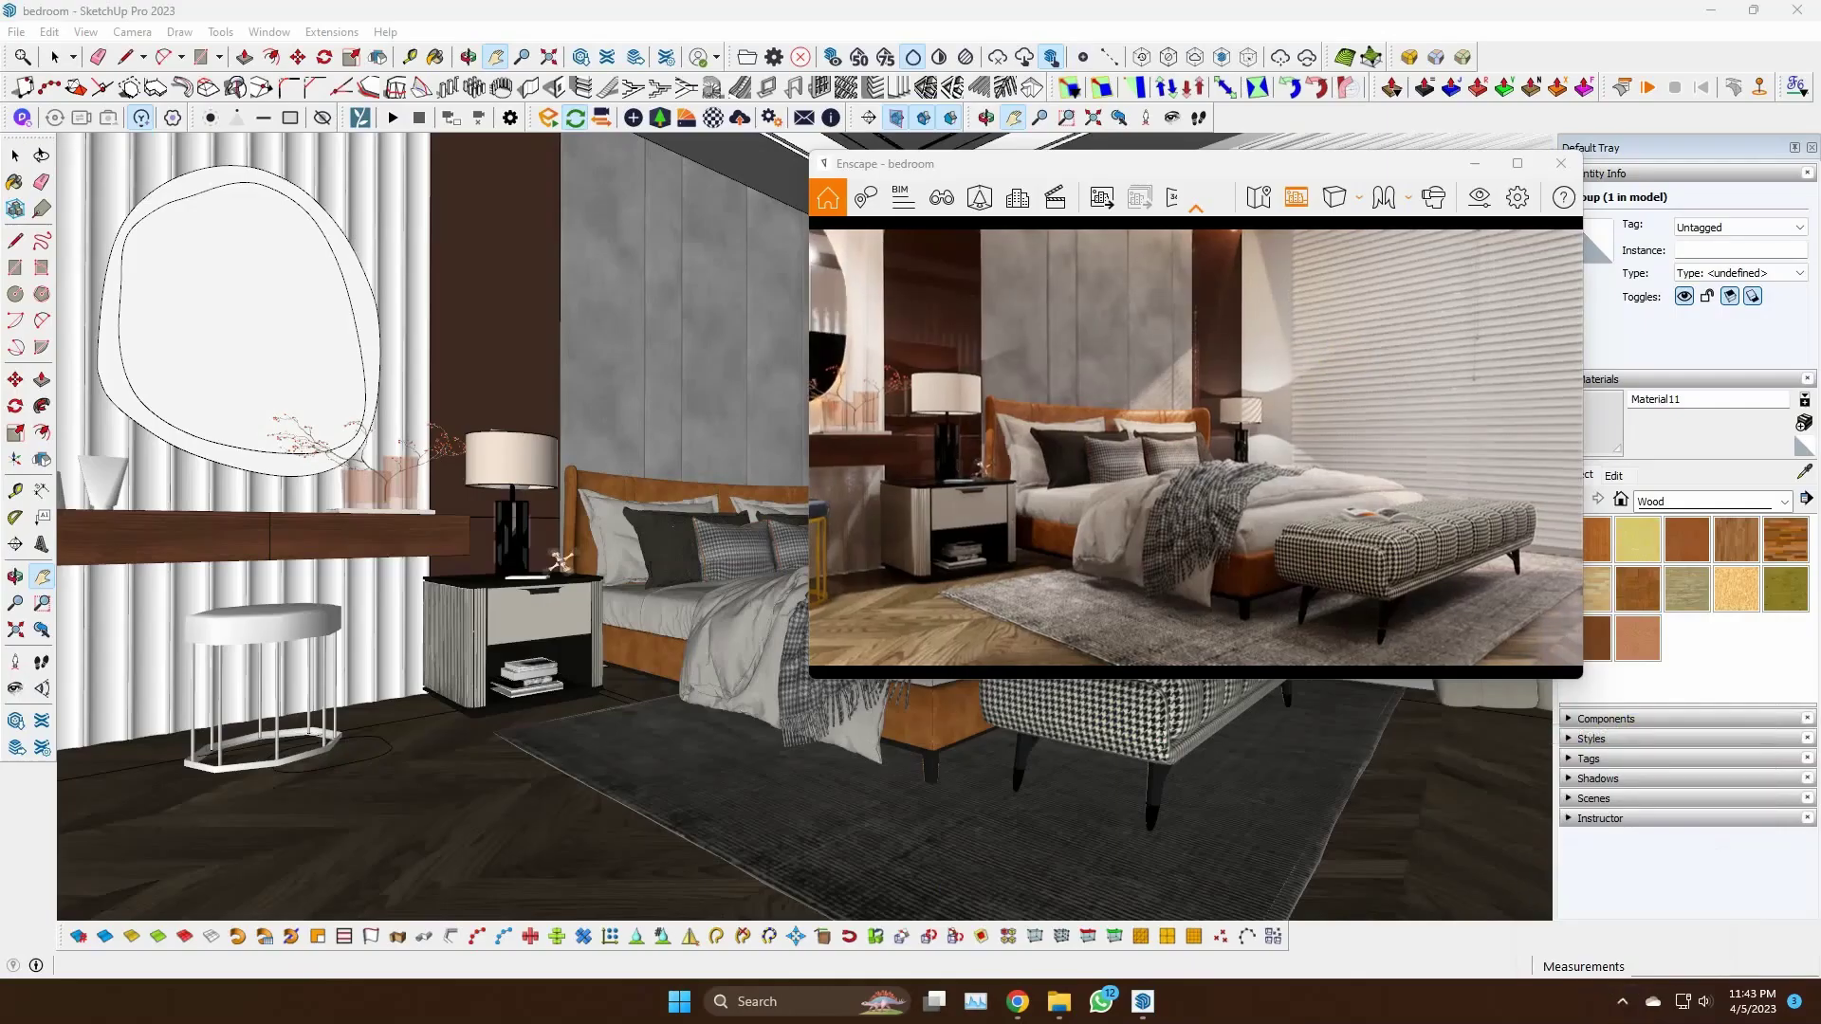
Maximize the bed render, shift the sun to mid-afternoon across the blinds, and open View Management
left_click(1518, 163)
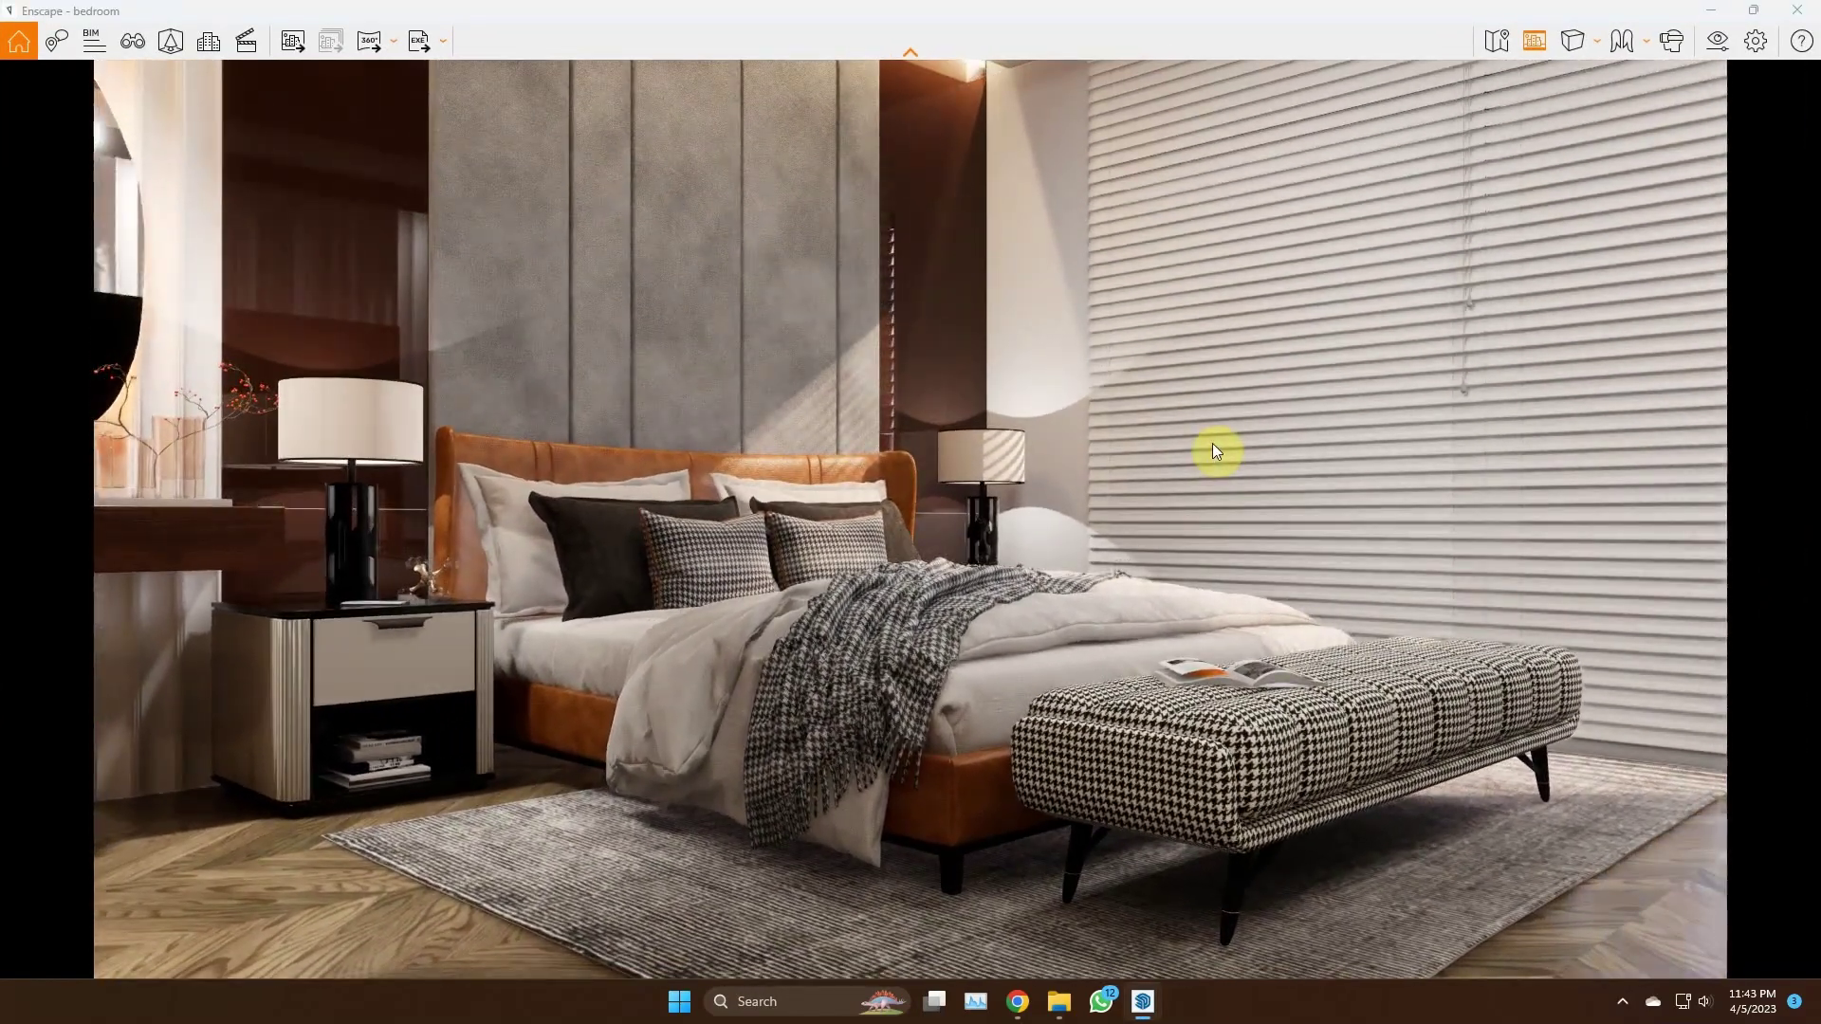
left_click(1717, 43)
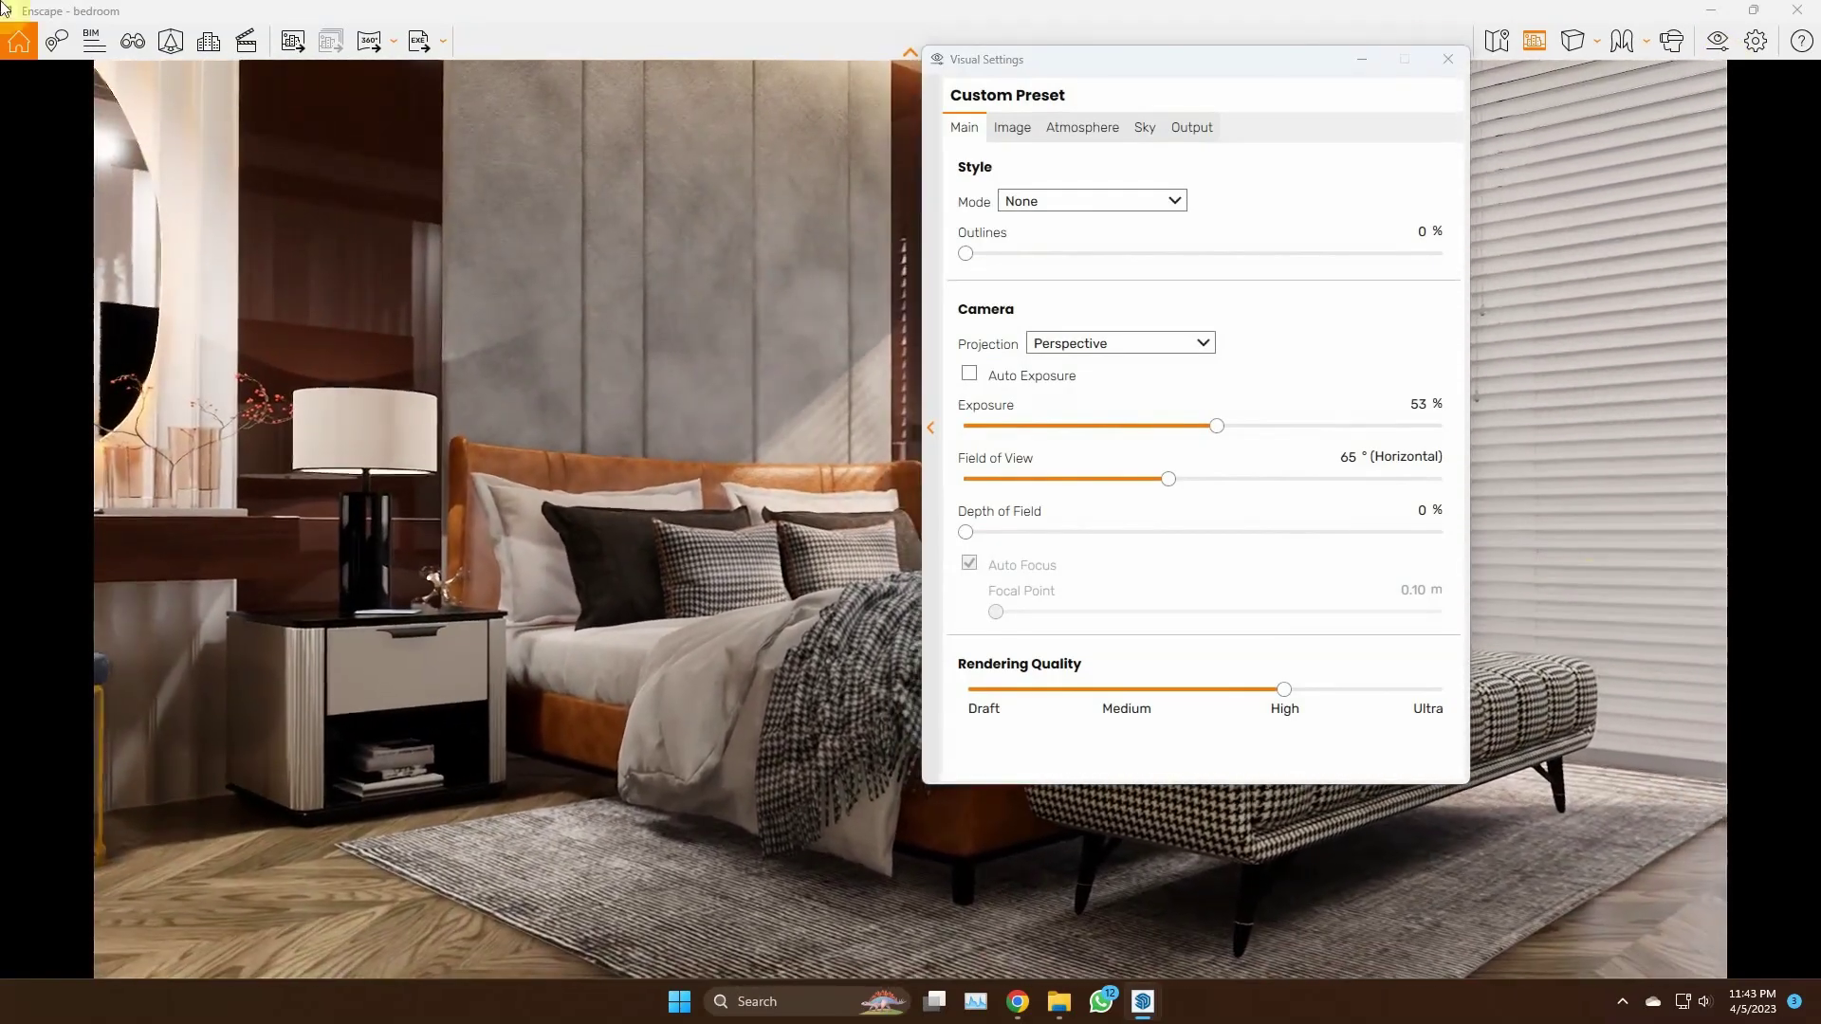
left_click(1448, 59)
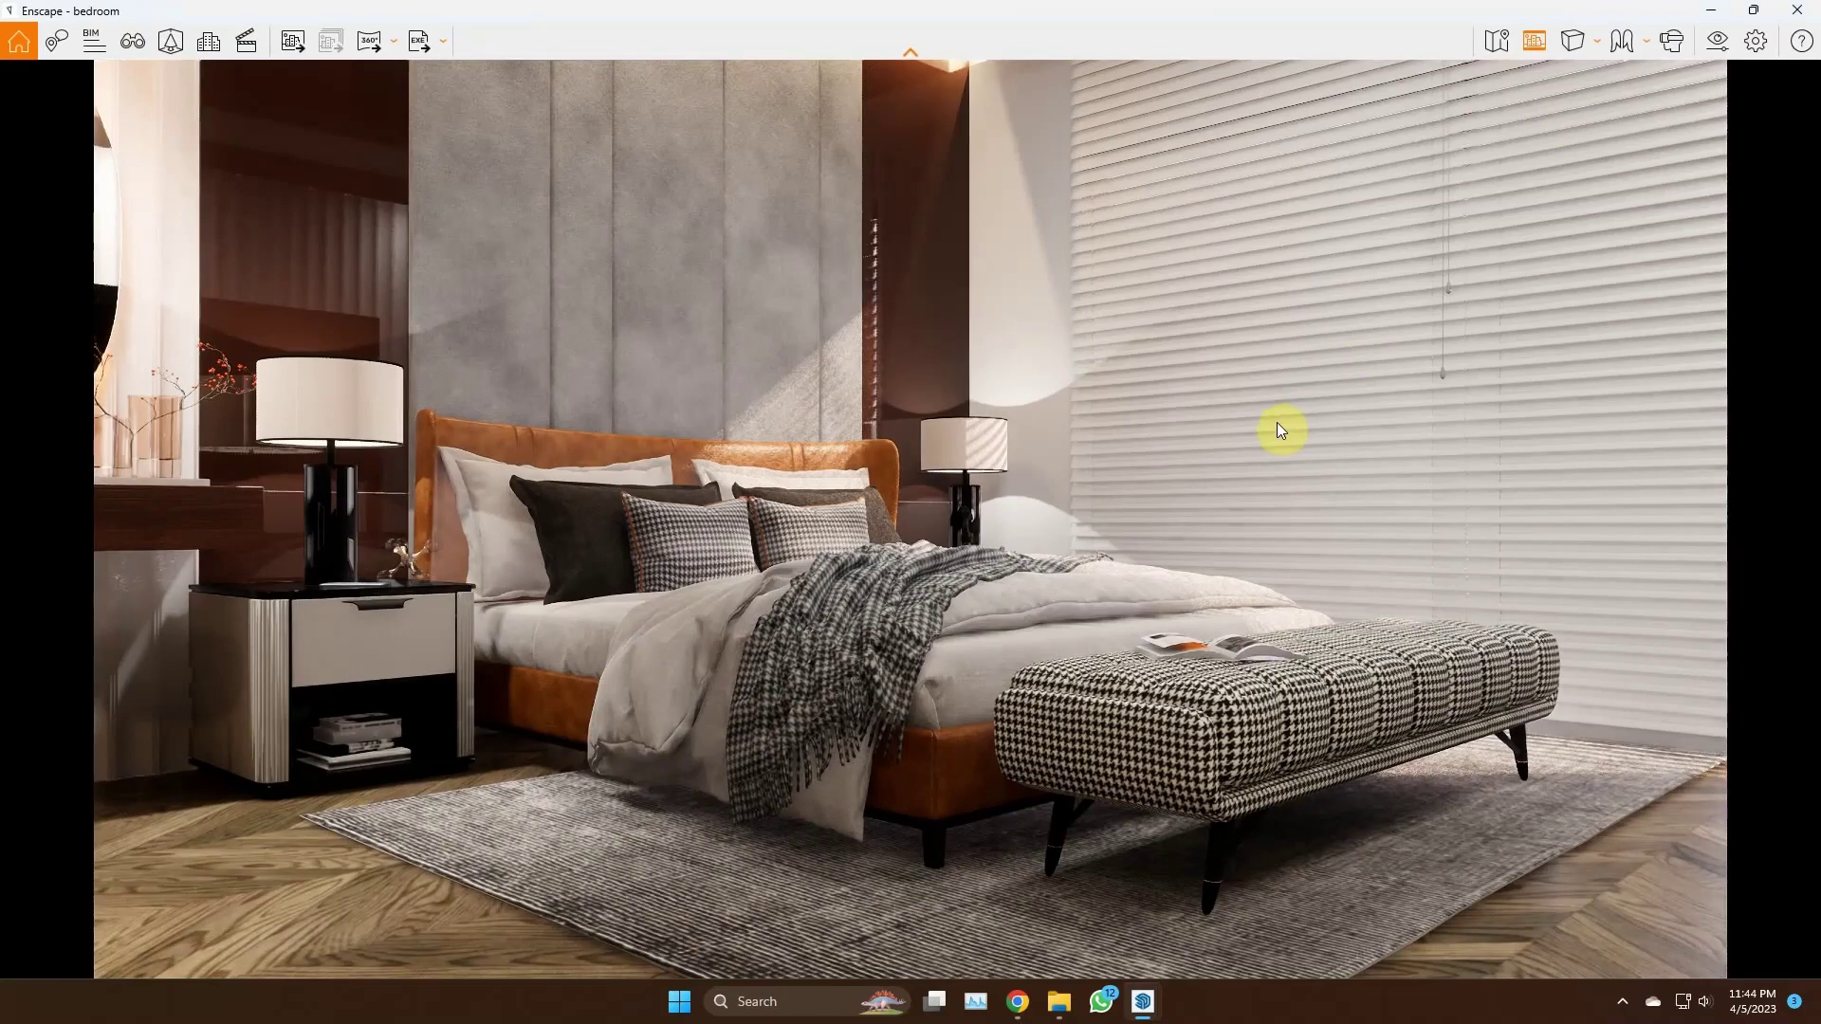
mouse_move(1280, 427)
right_mouse_down("shift")
mouse_move(1233, 427)
mouse_move(1300, 413)
right_mouse_up("shift")
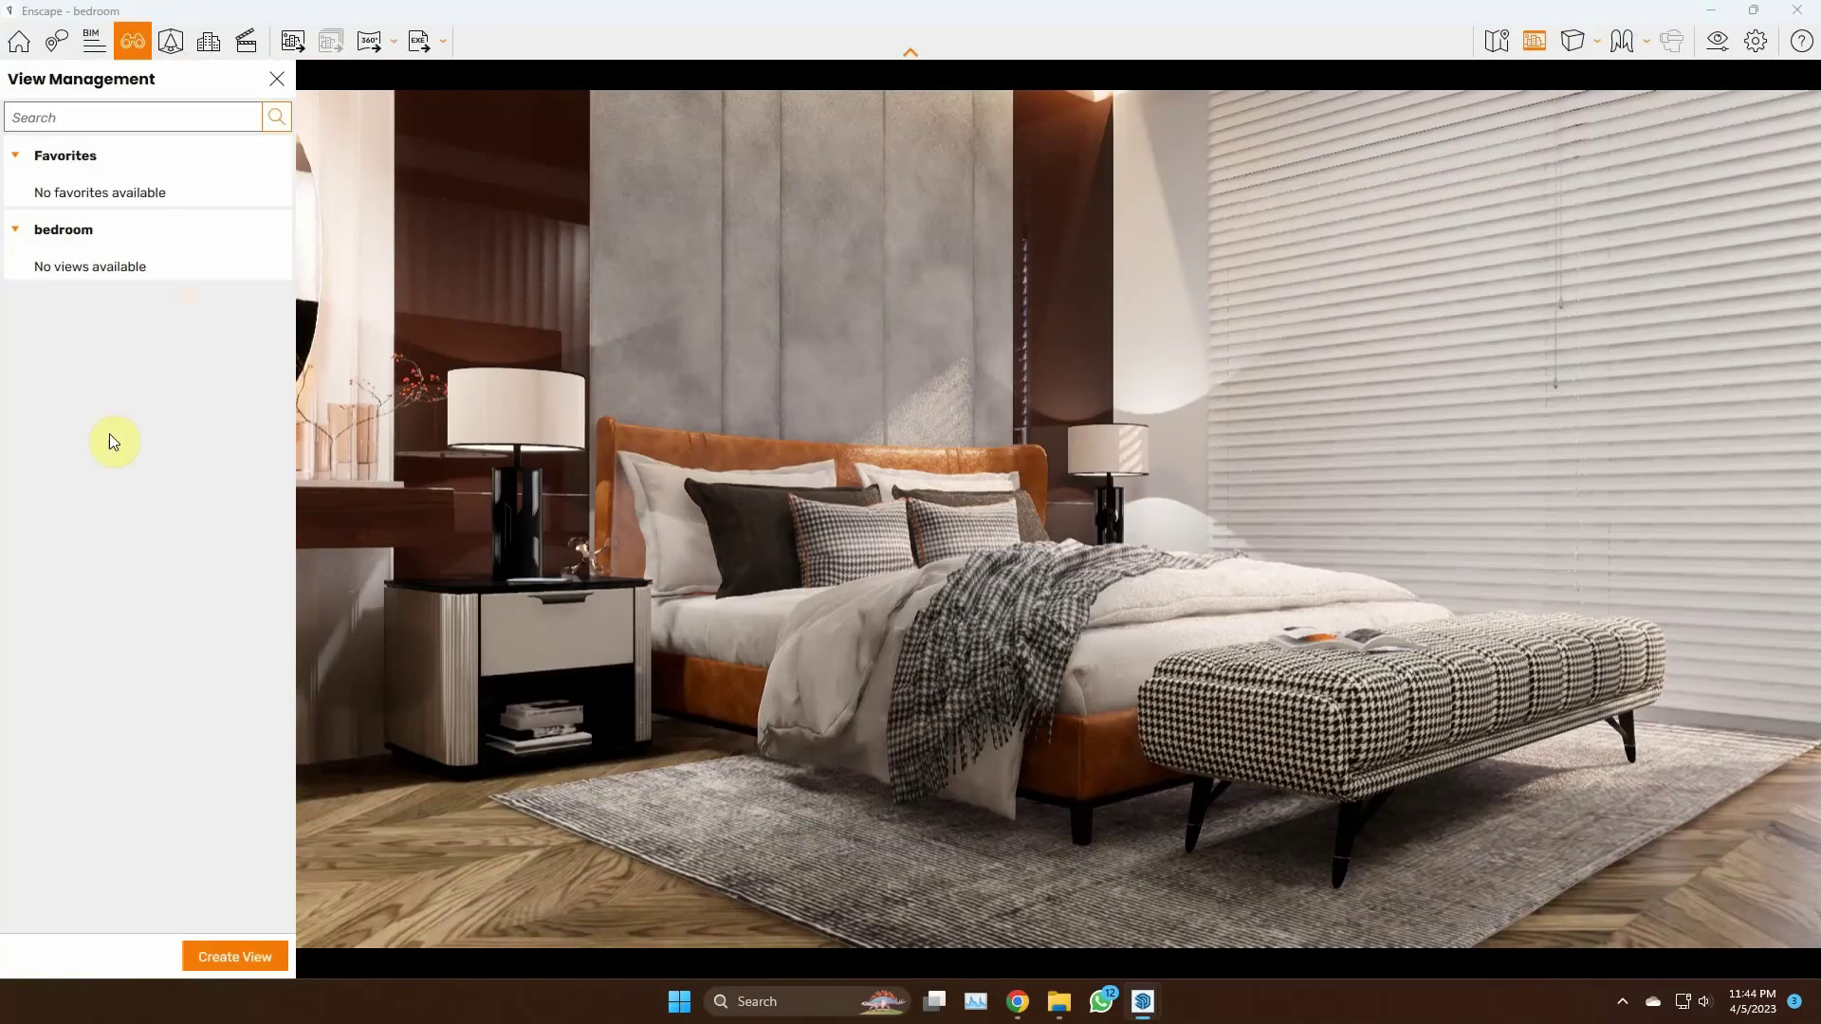
left_click(199, 956)
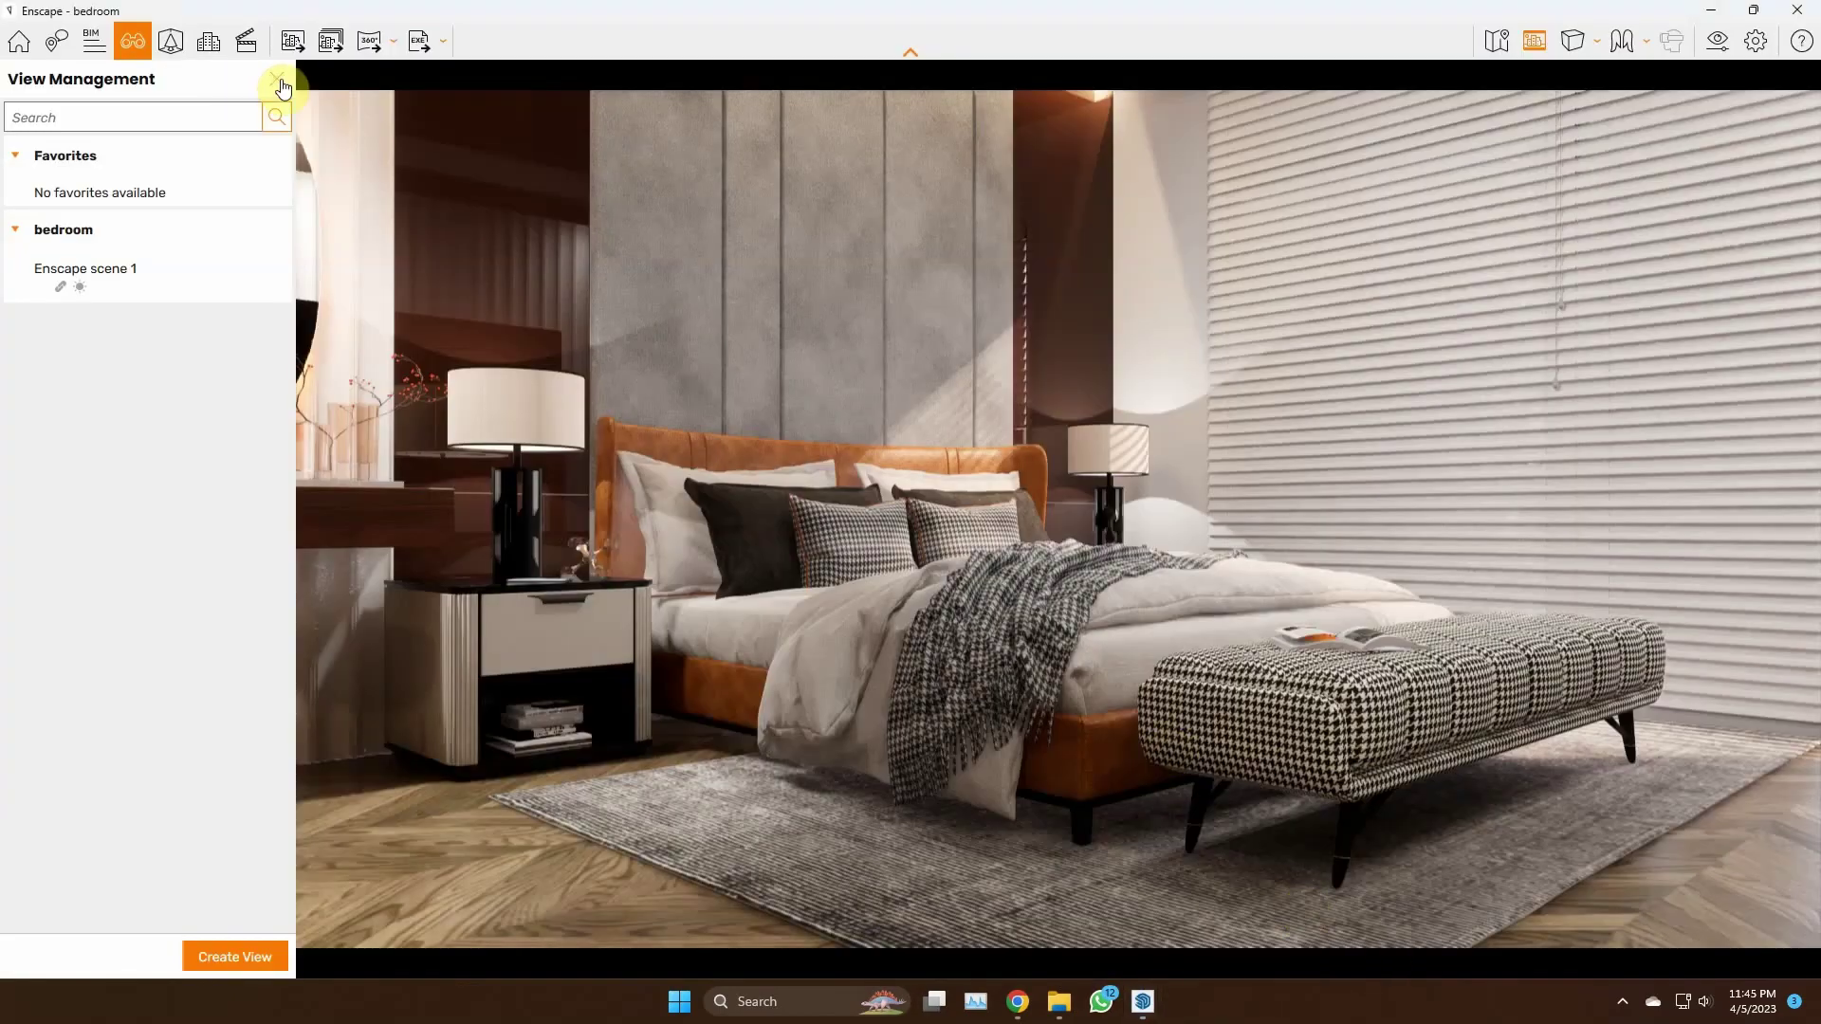
Save a screenshot of the bed render as a PNG in New folder under Pictures
left_click(278, 80)
key("F11")
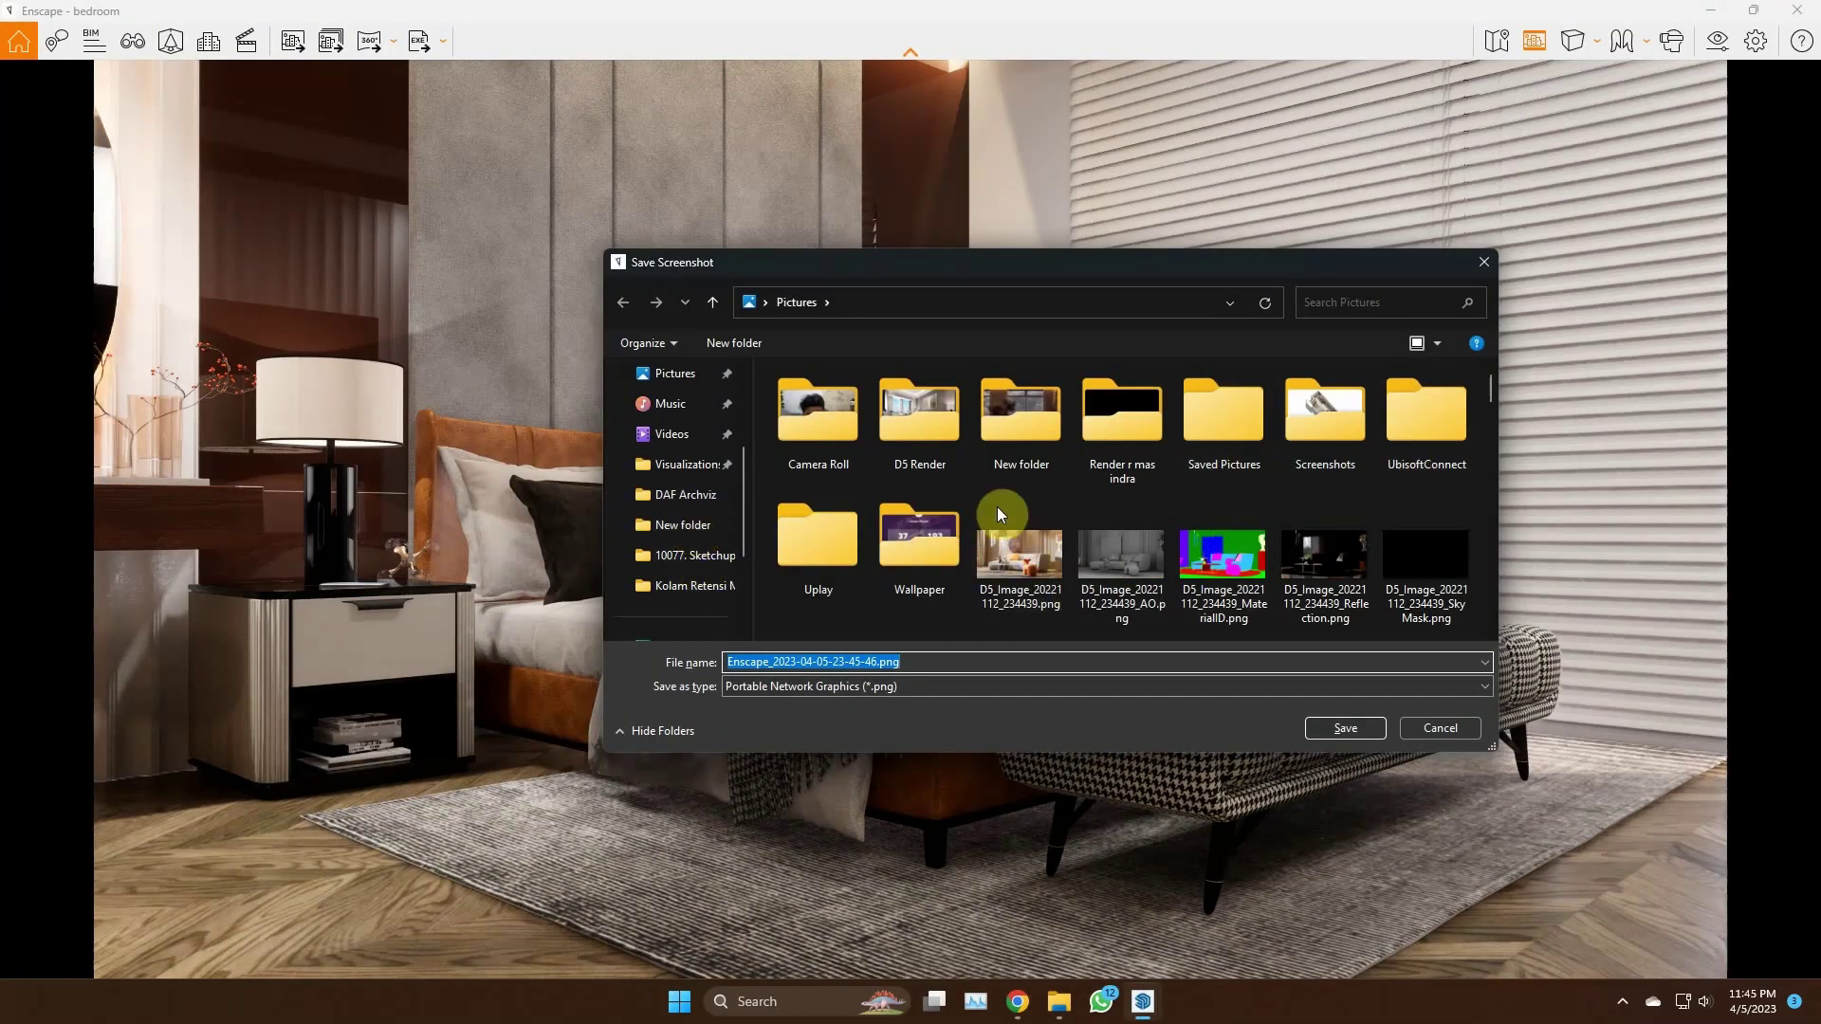
double_click(1051, 413)
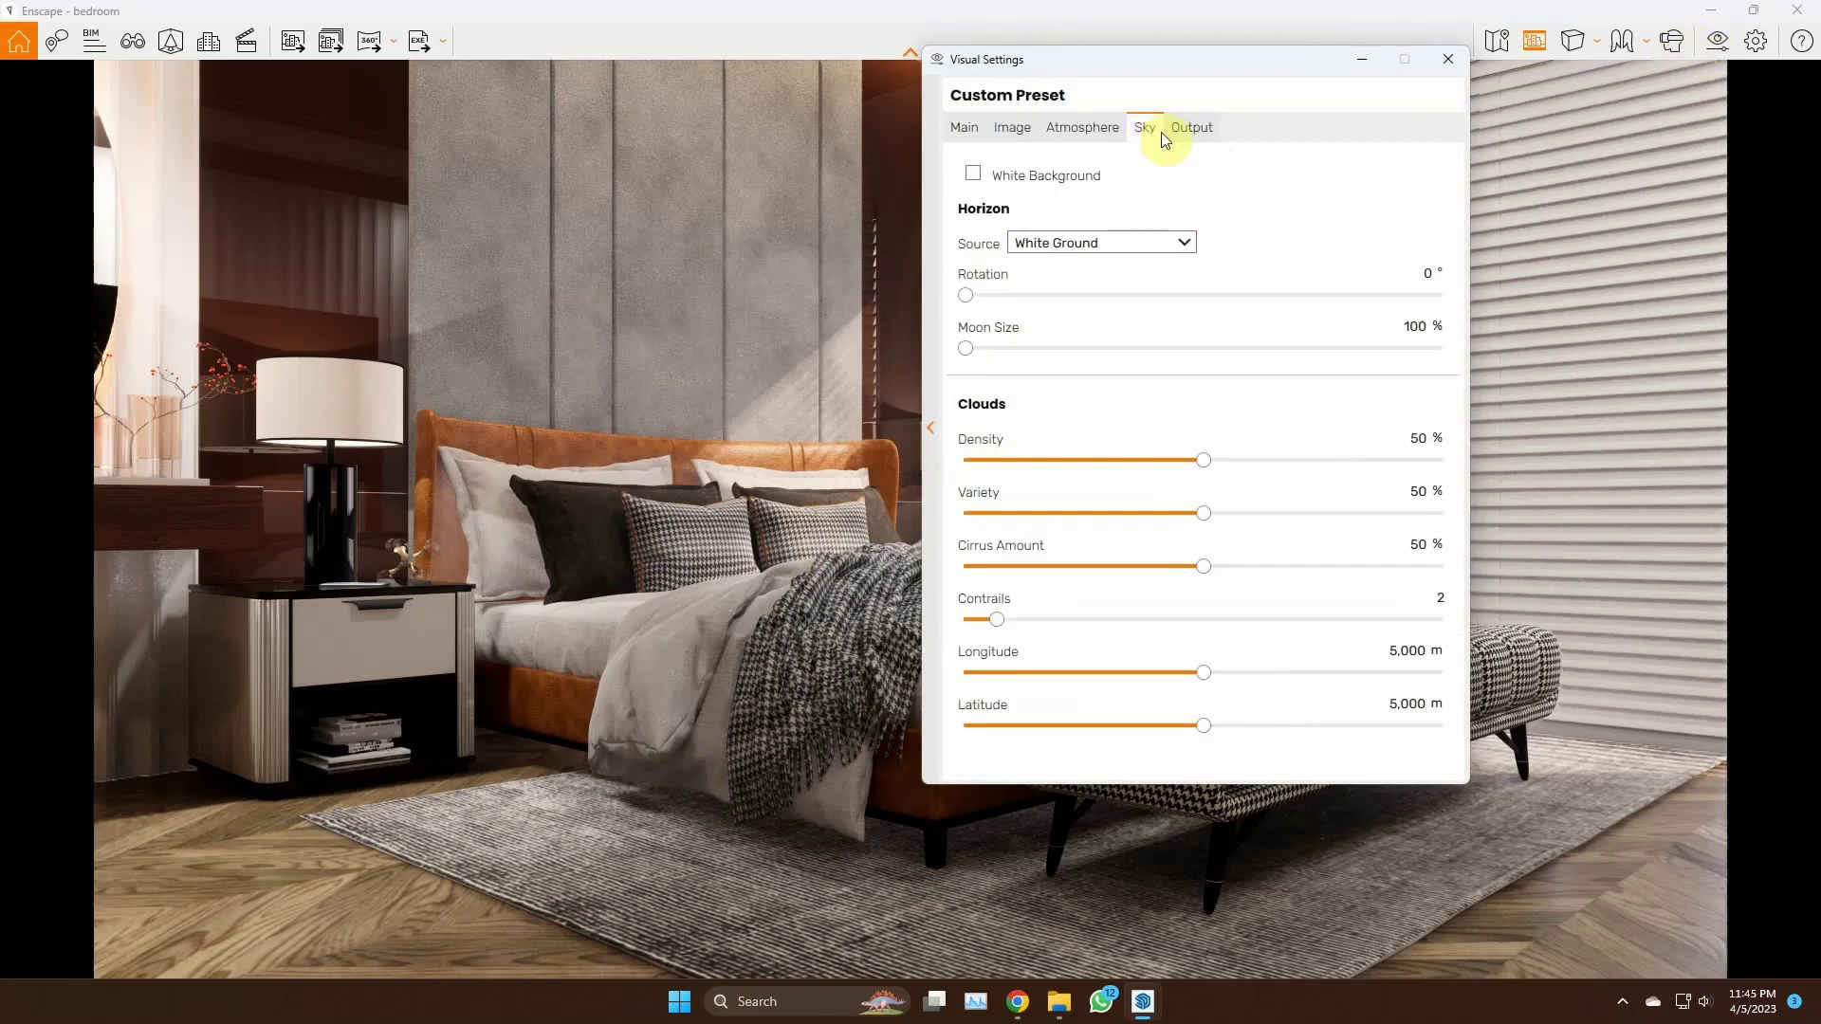
left_click(1448, 61)
key("F11")
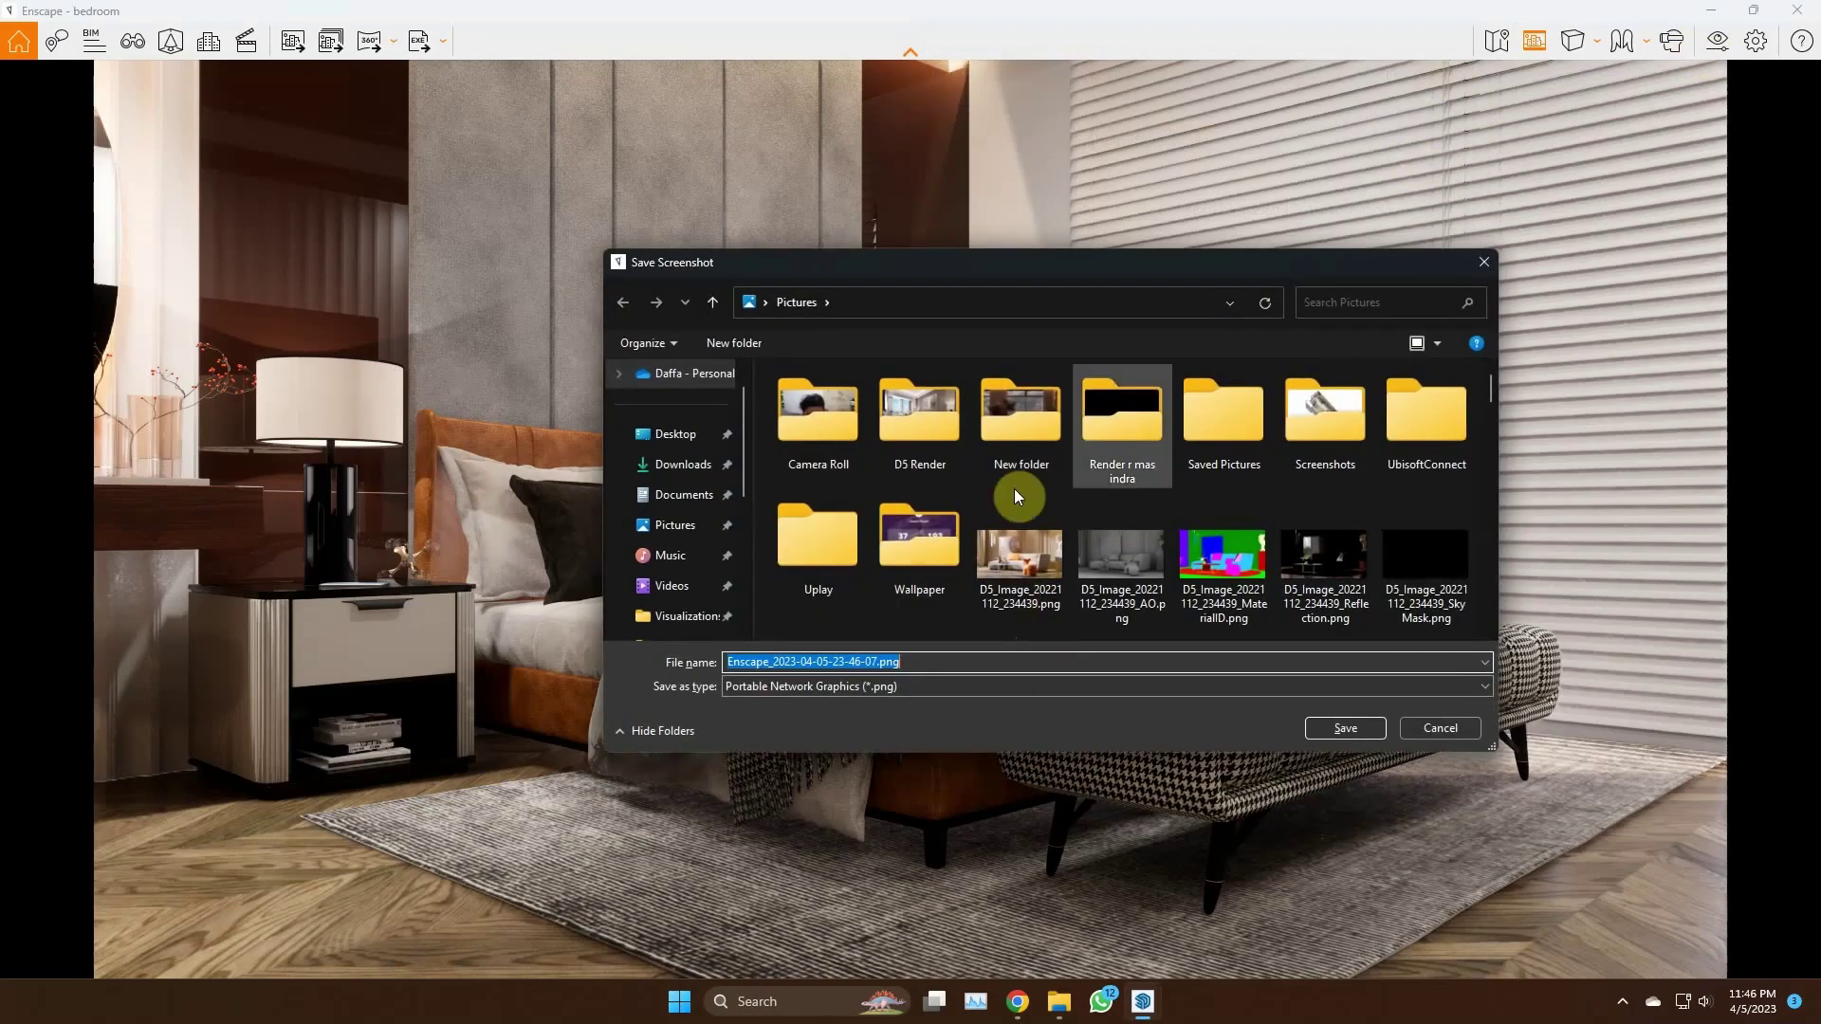
left_click(1333, 726)
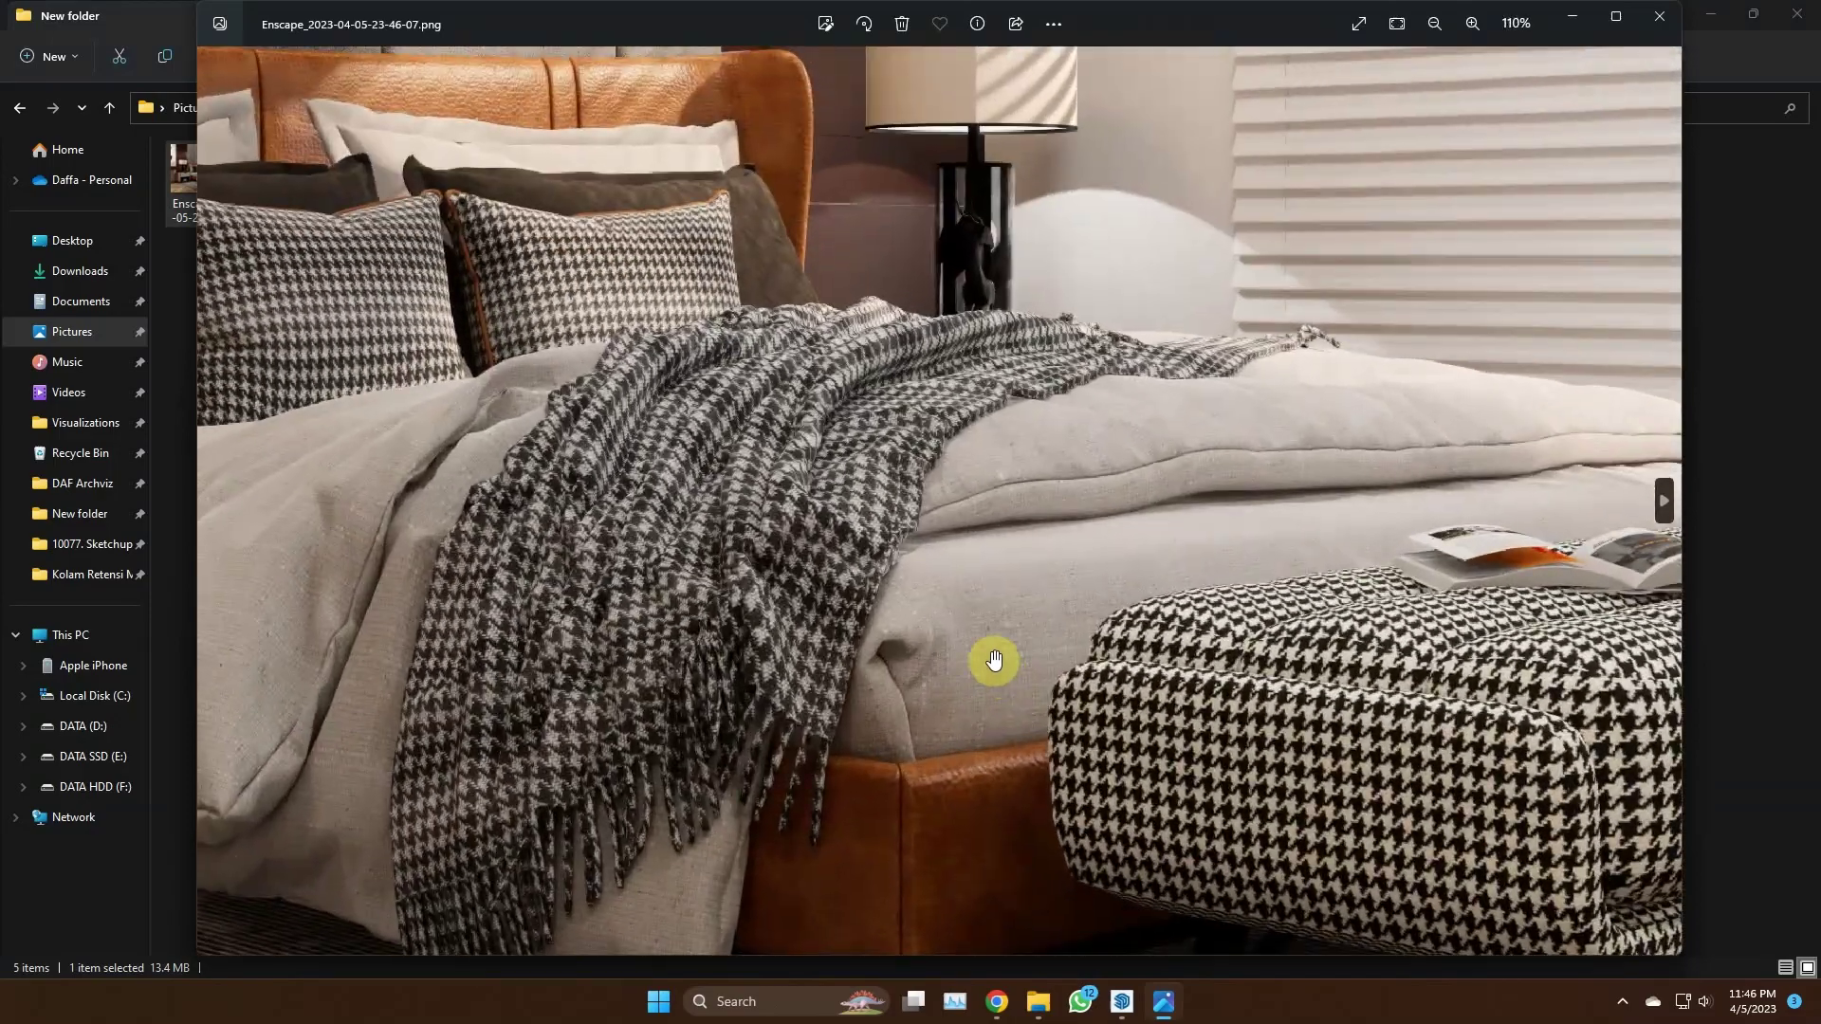
Zoom out to view the whole exported bedroom image, then close Photos and return to Enscape
scroll(1009, 584, "down", 5)
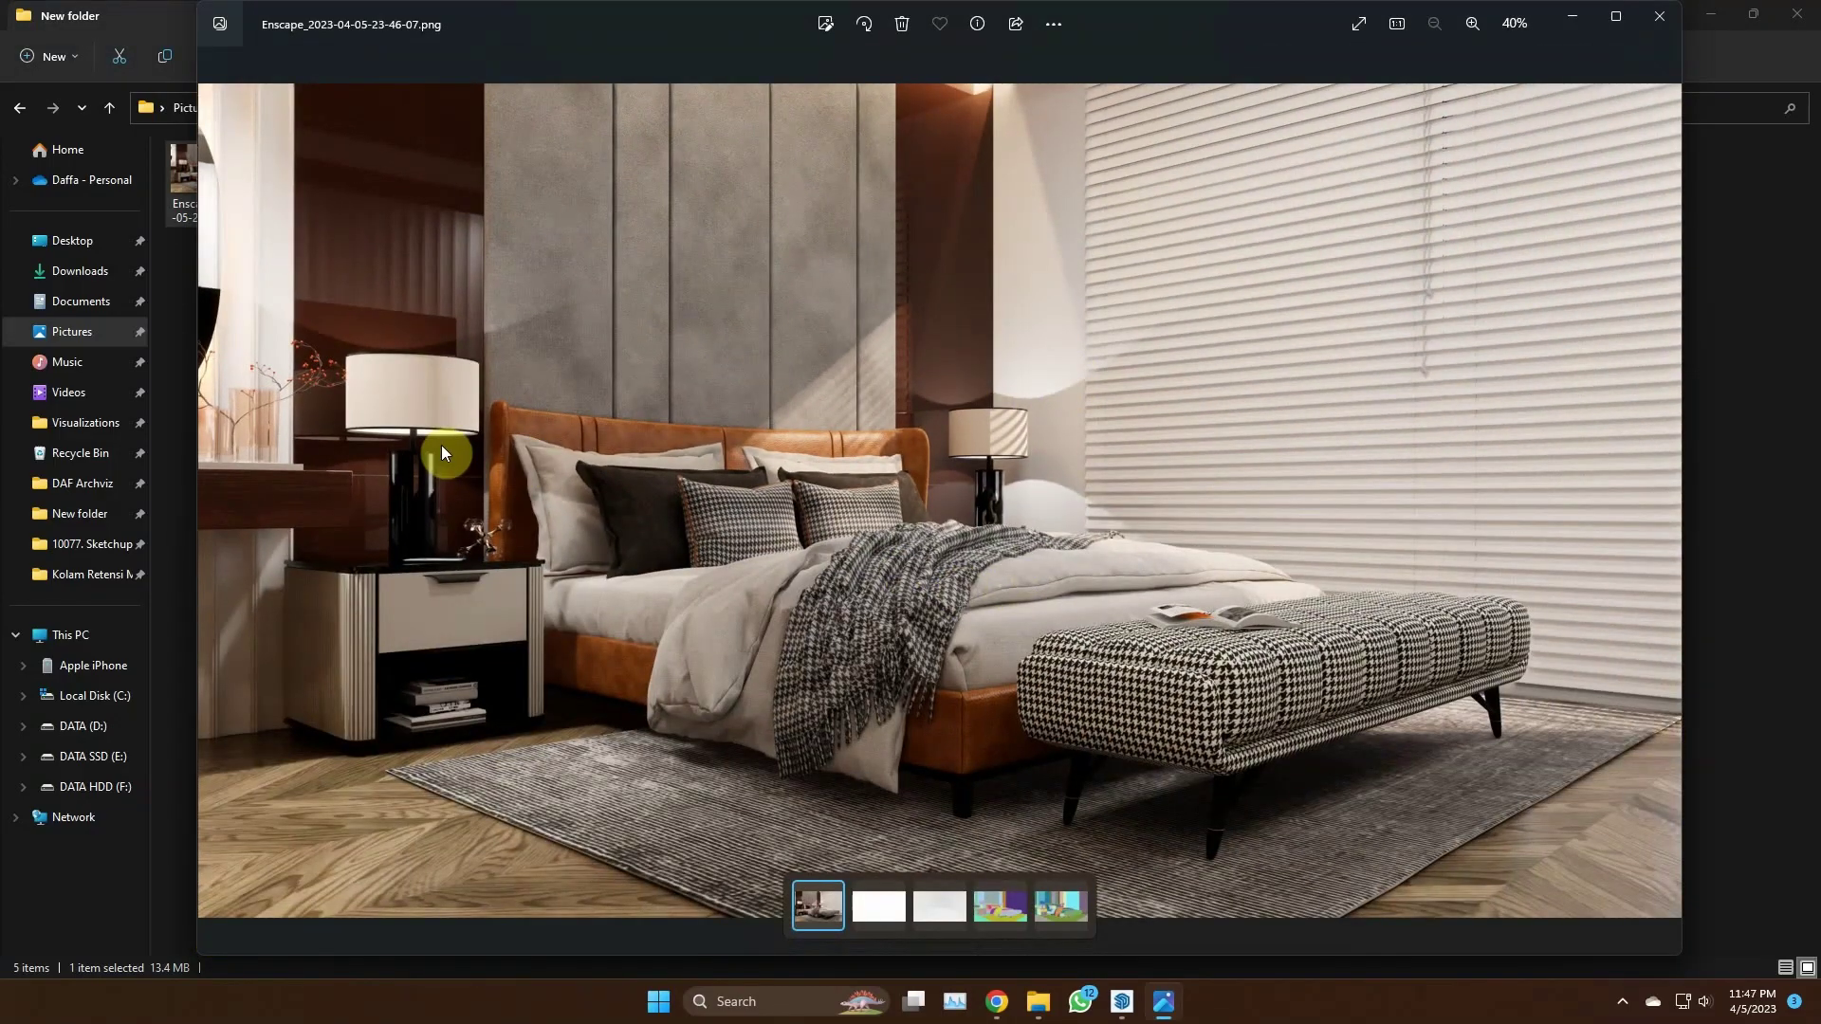
scroll(1261, 638, "up", 3)
scroll(863, 596, "down", 3)
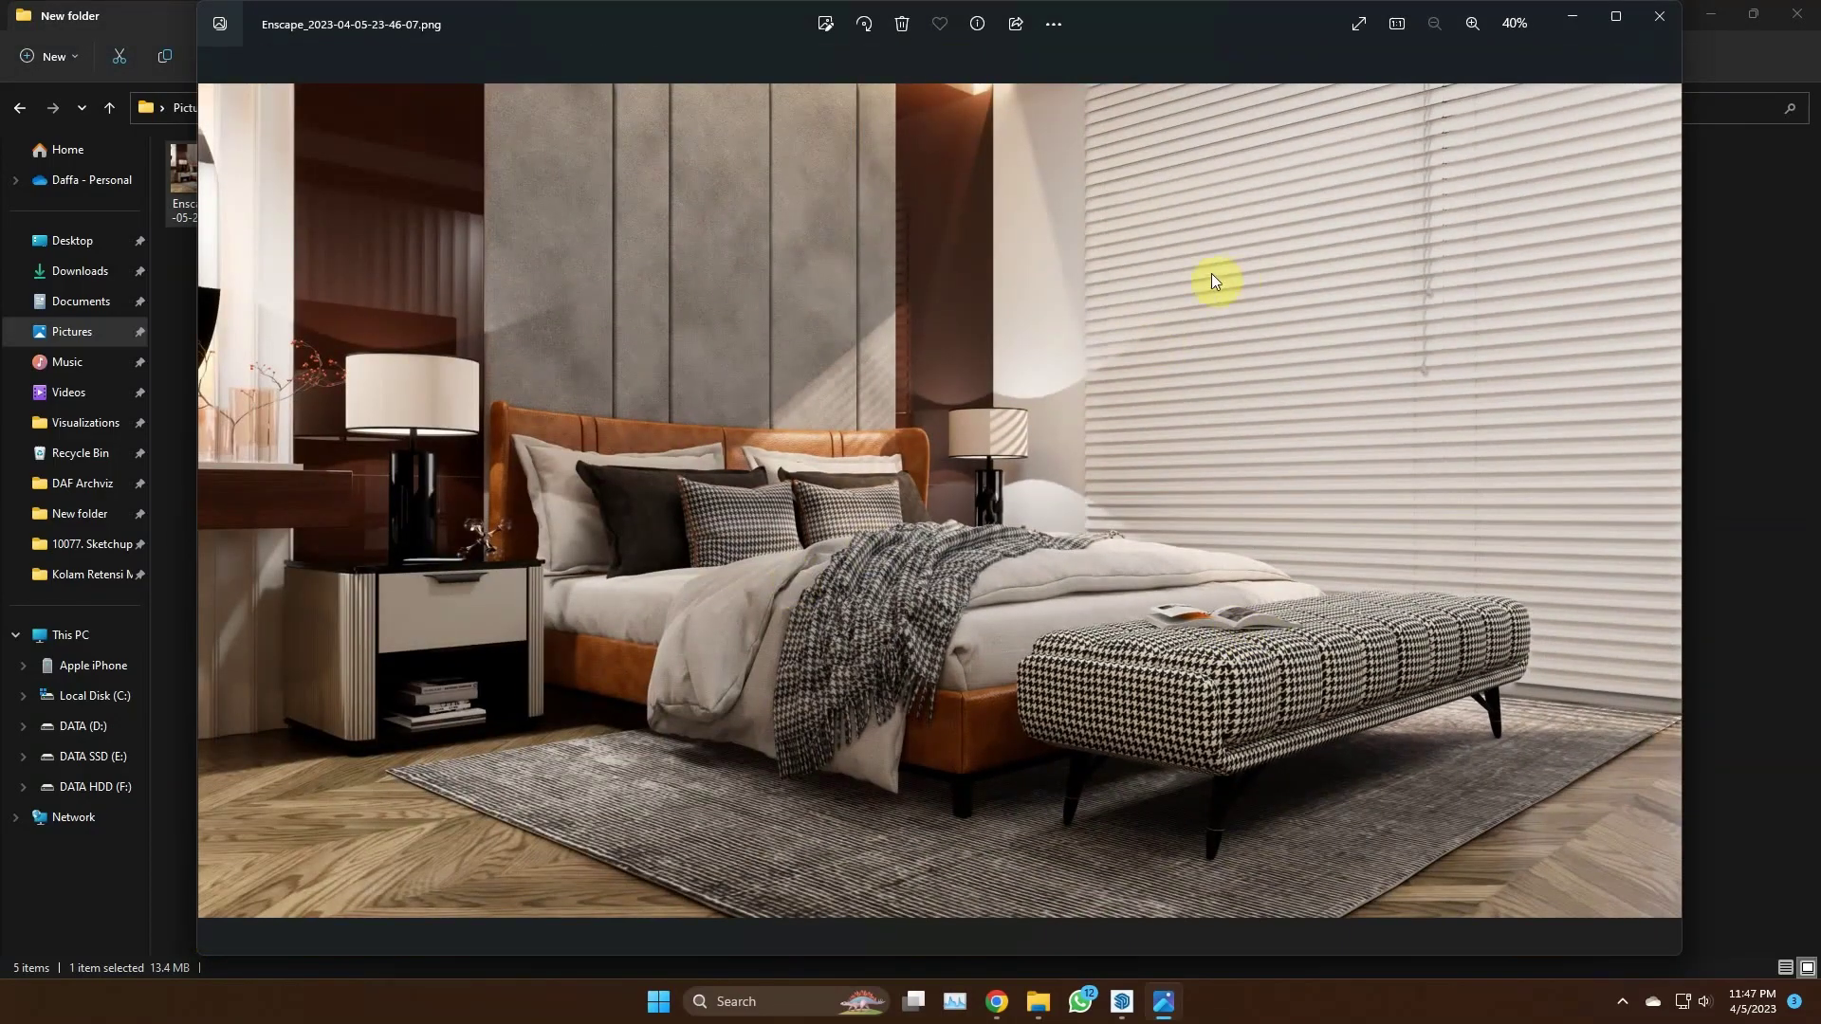
left_click(1658, 16)
left_click(1309, 906)
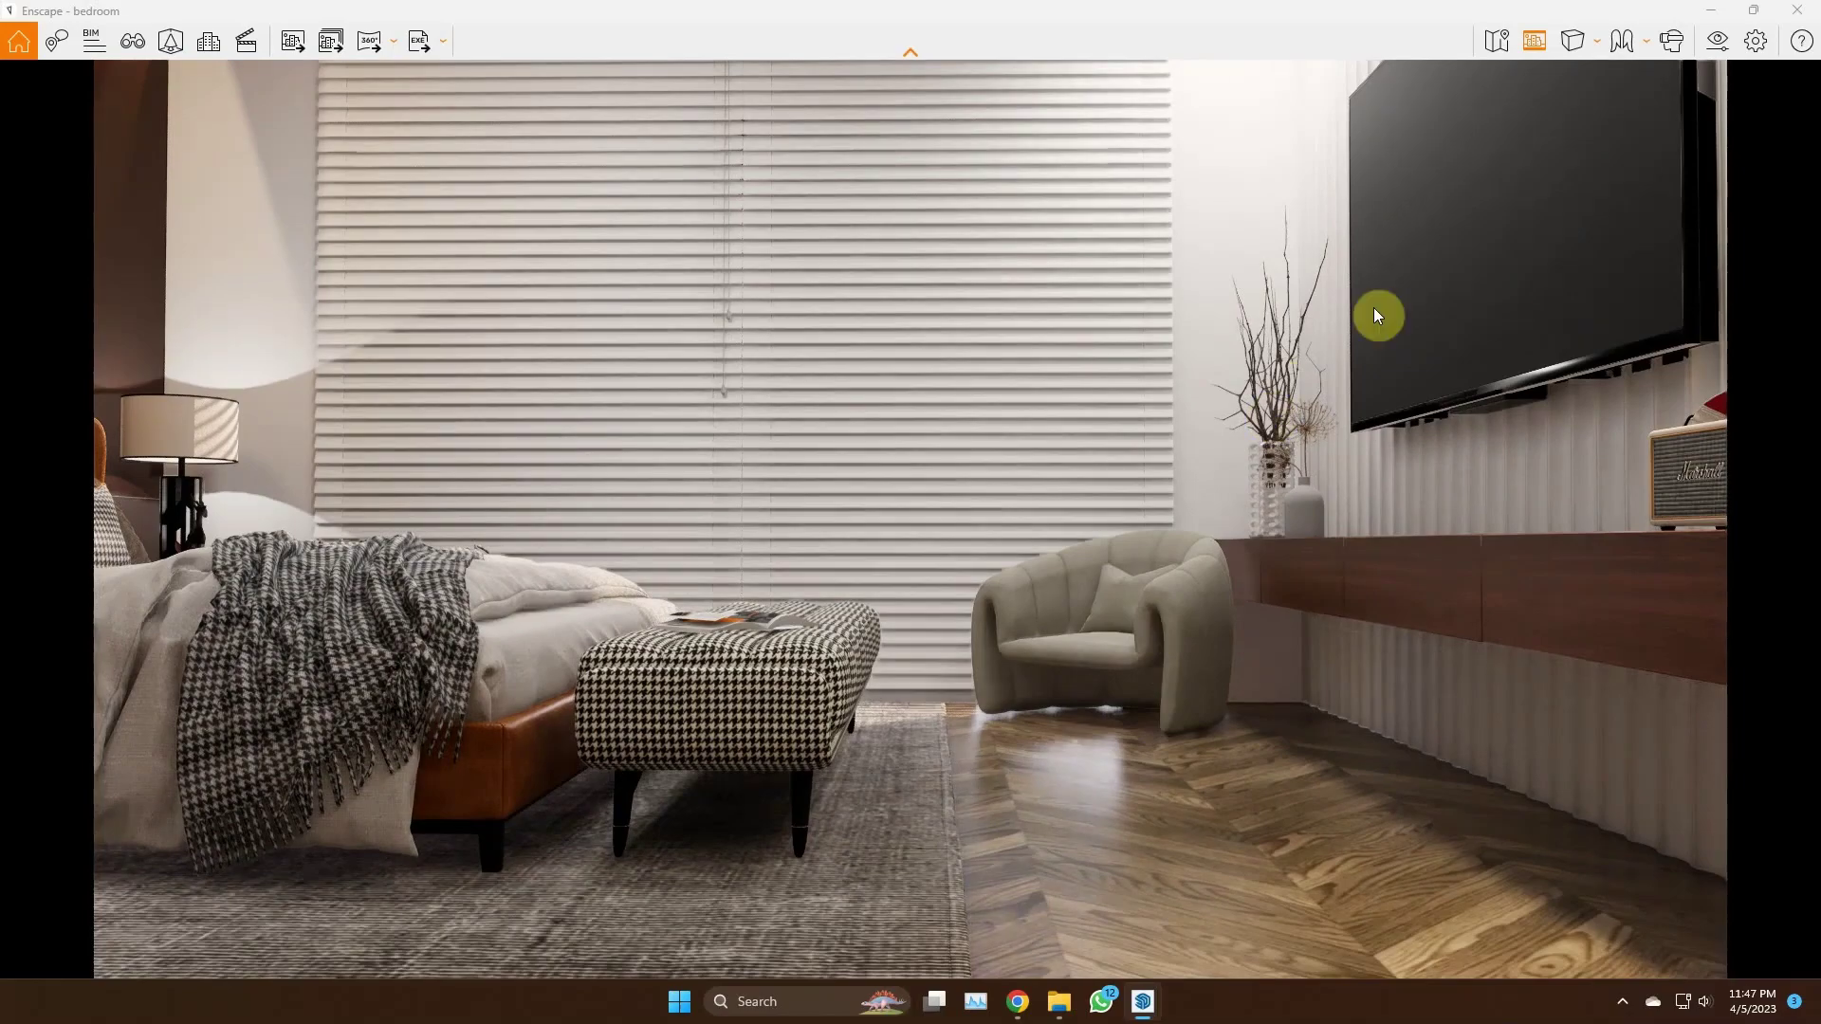
Widen the Enscape camera's field of view and select the armchair in SketchUp
left_click(1715, 42)
left_click_drag(1167, 478, 1208, 478)
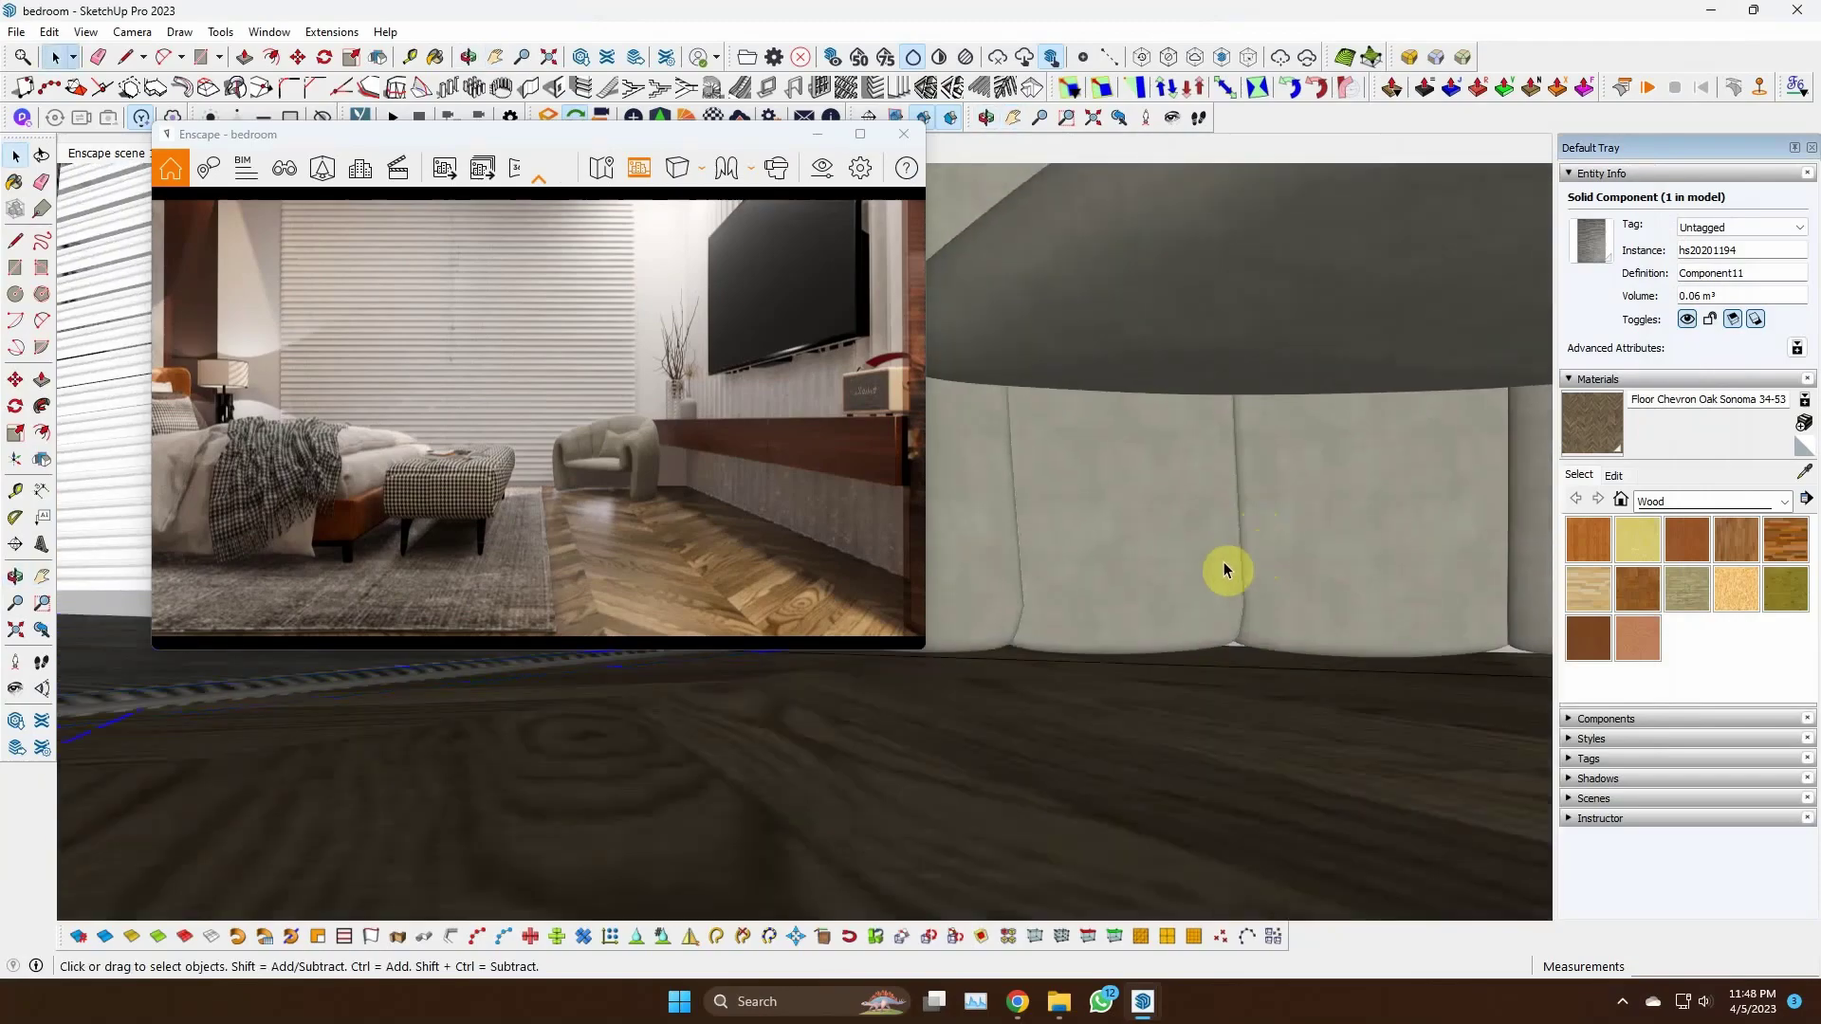
left_click(1097, 598)
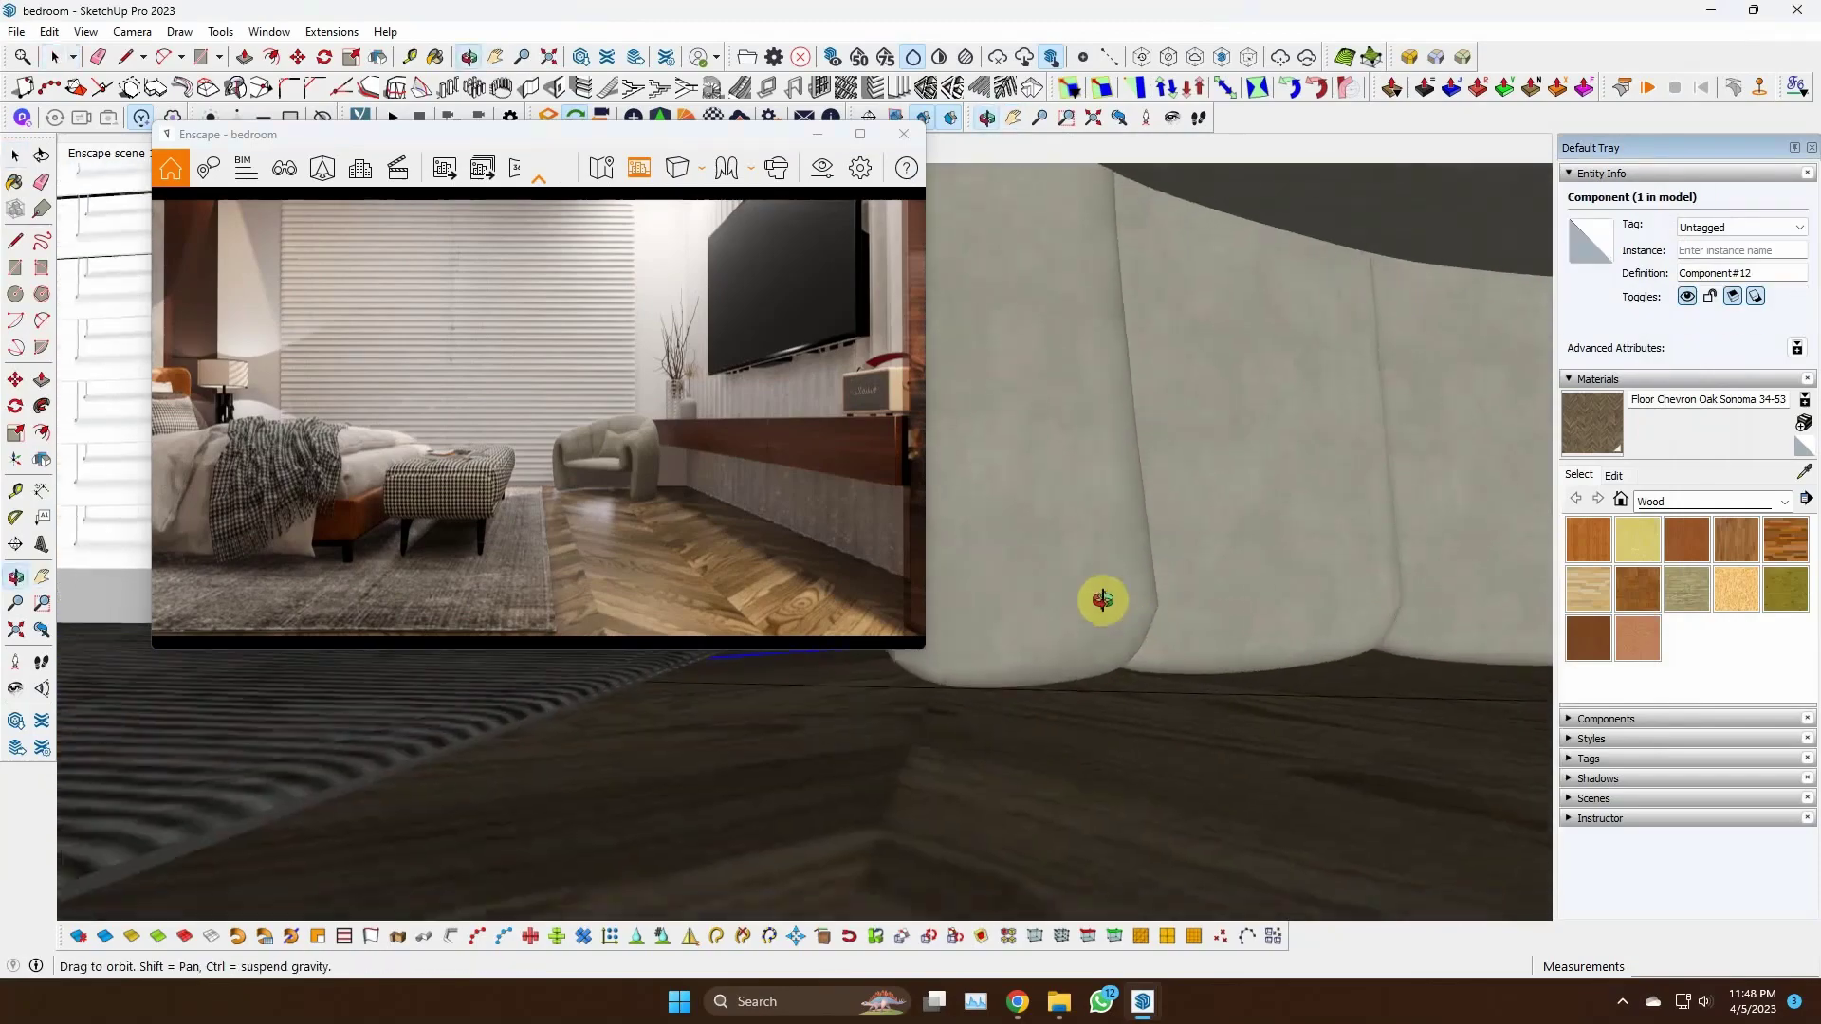
key("m")
scroll(1185, 504, "up", 2)
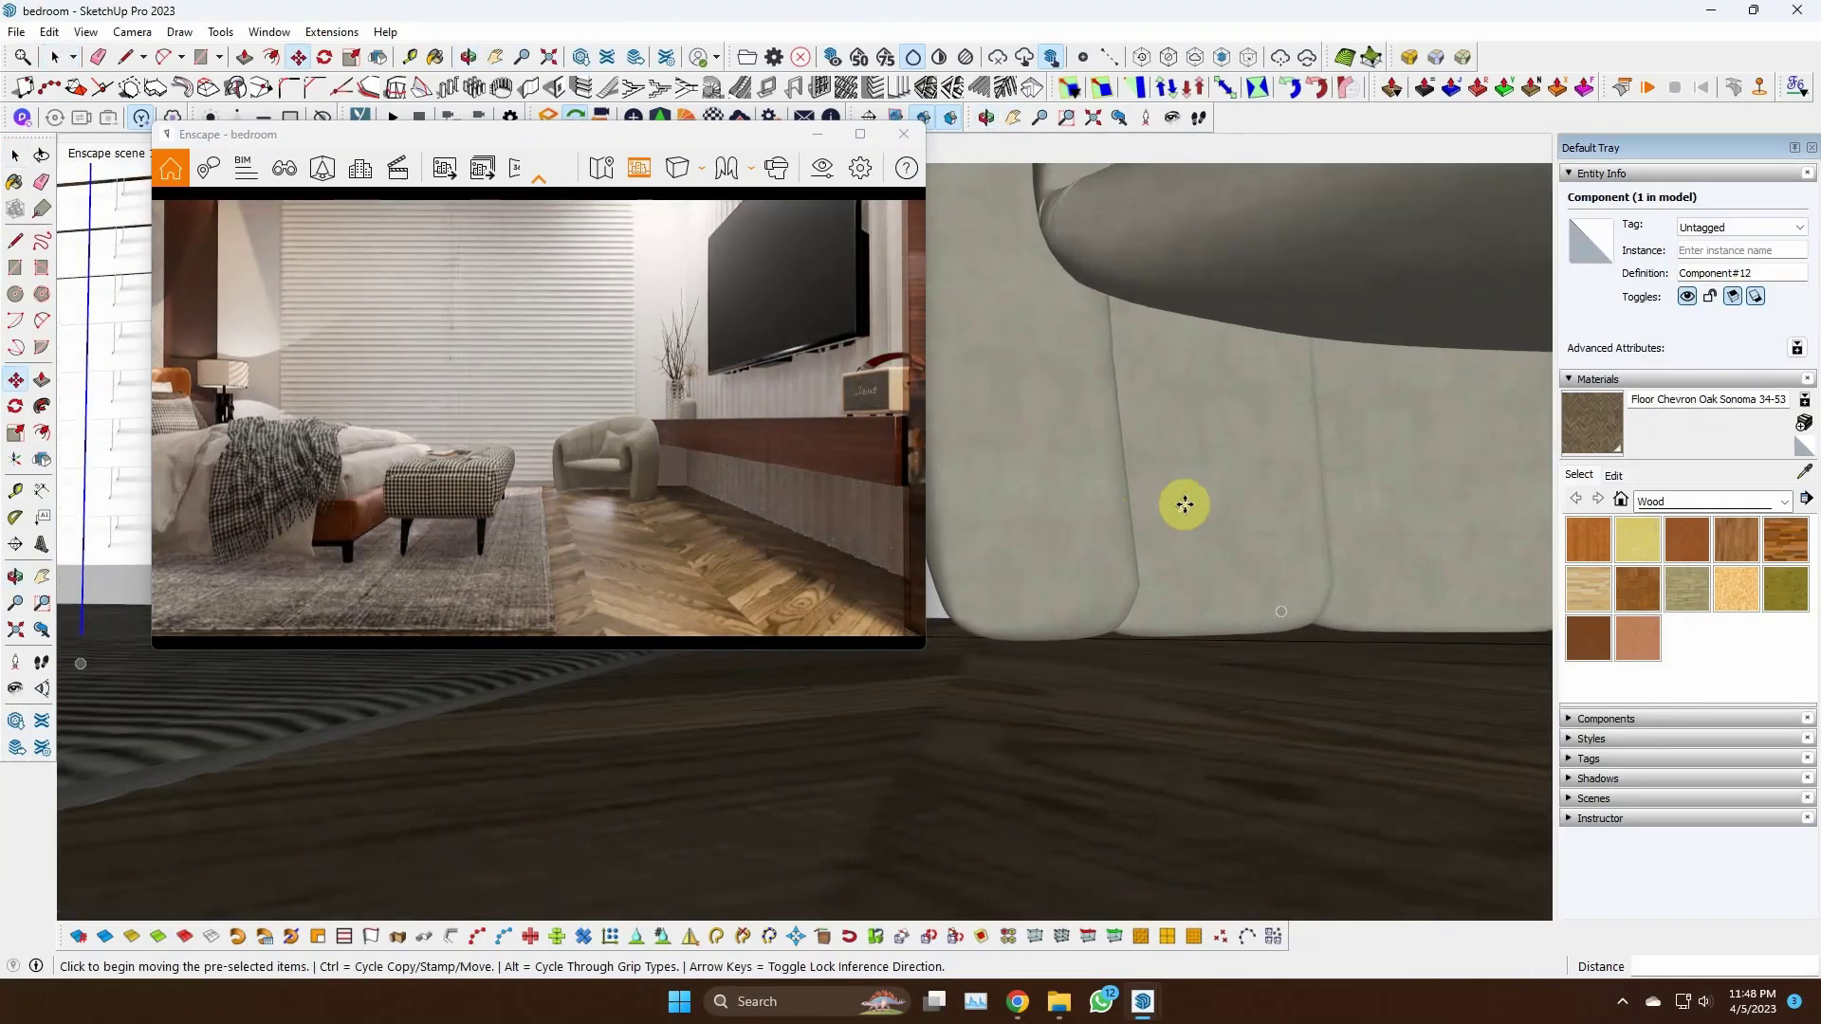
Orbit around the armchair to frame the blinds and TV wall, and start a new Enscape view
left_click(865, 136)
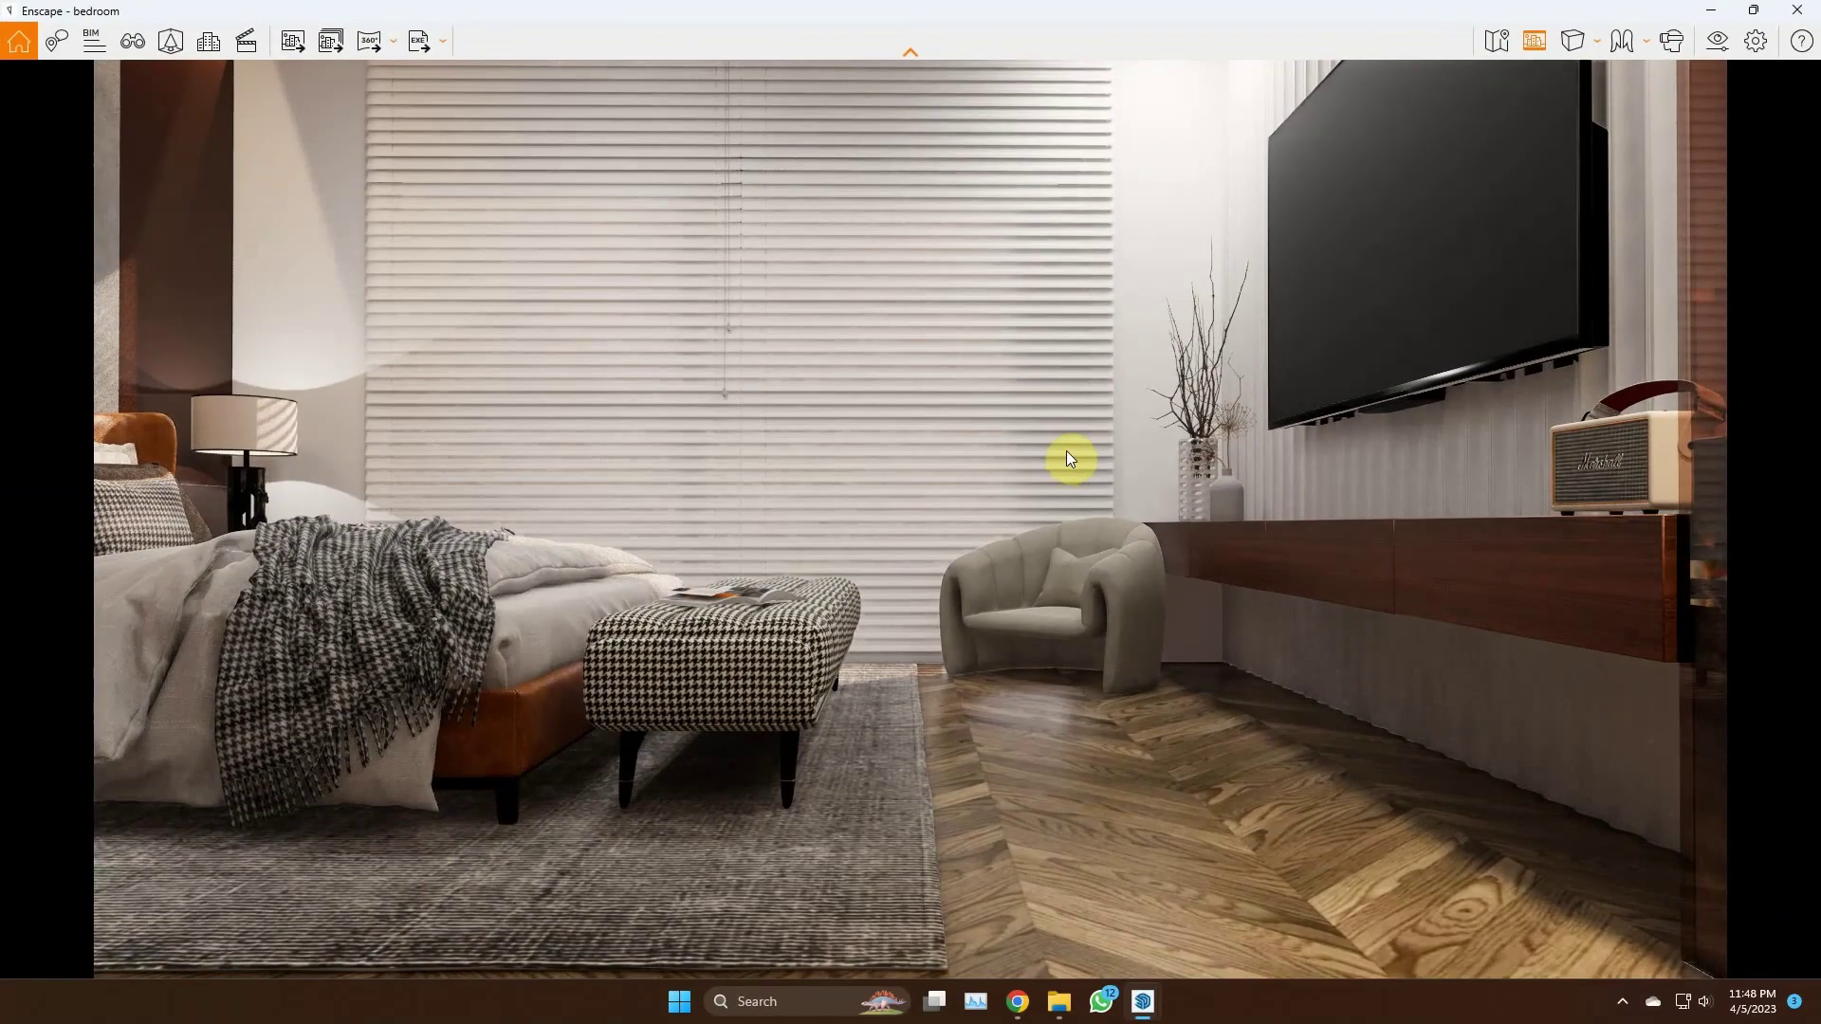
double_click(1451, 12)
mouse_move(1163, 715)
middle_mouse_down()
mouse_move(1248, 695)
mouse_move(1302, 563)
middle_mouse_up()
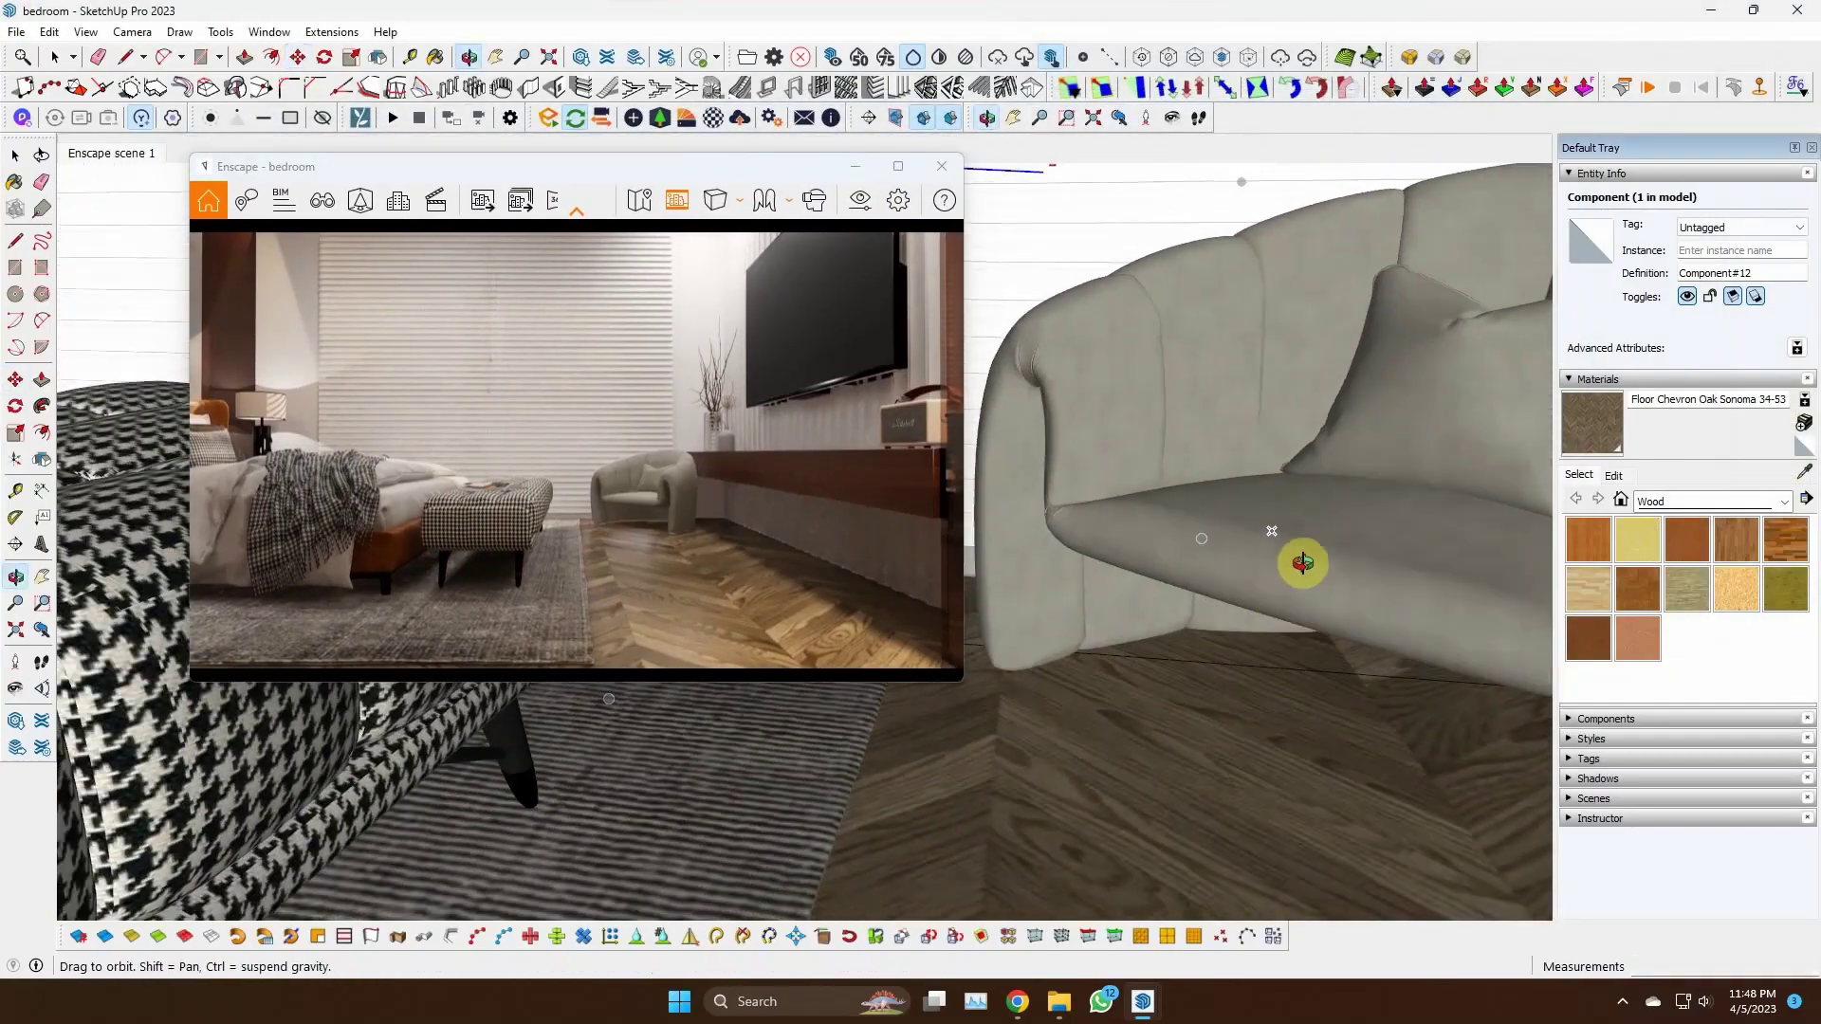
left_click(898, 169)
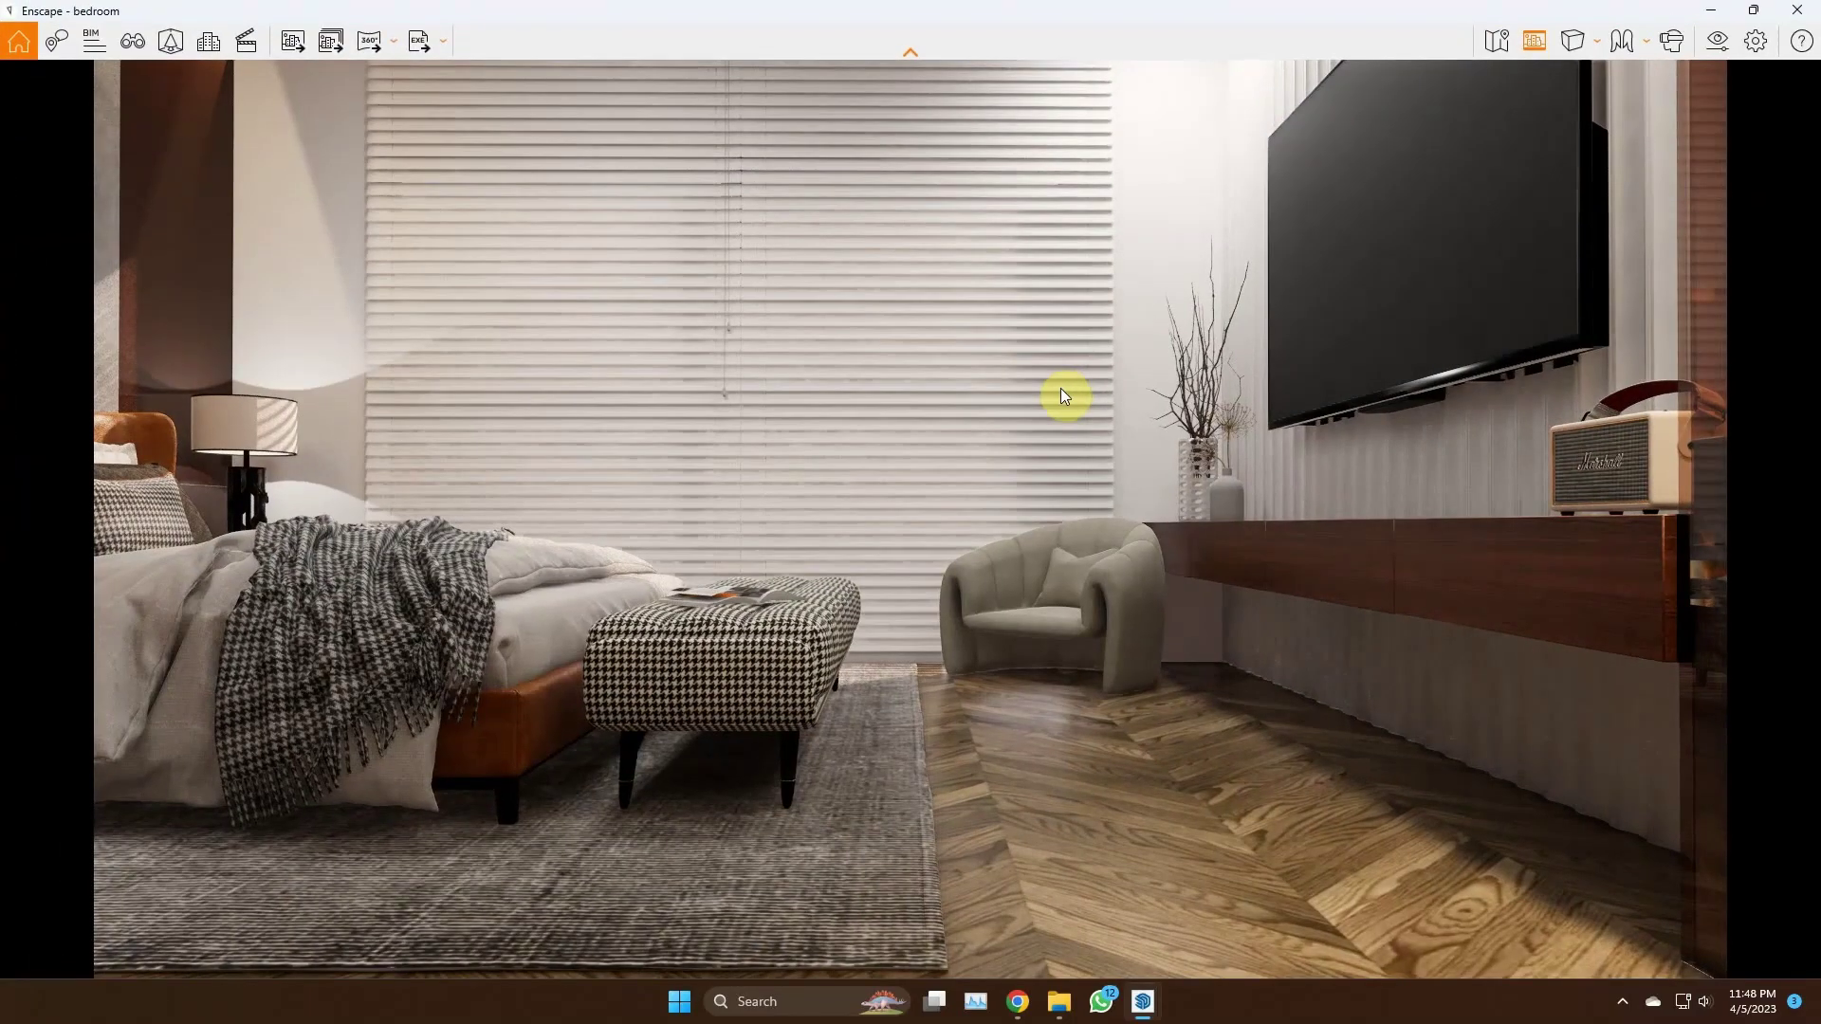
left_click(133, 41)
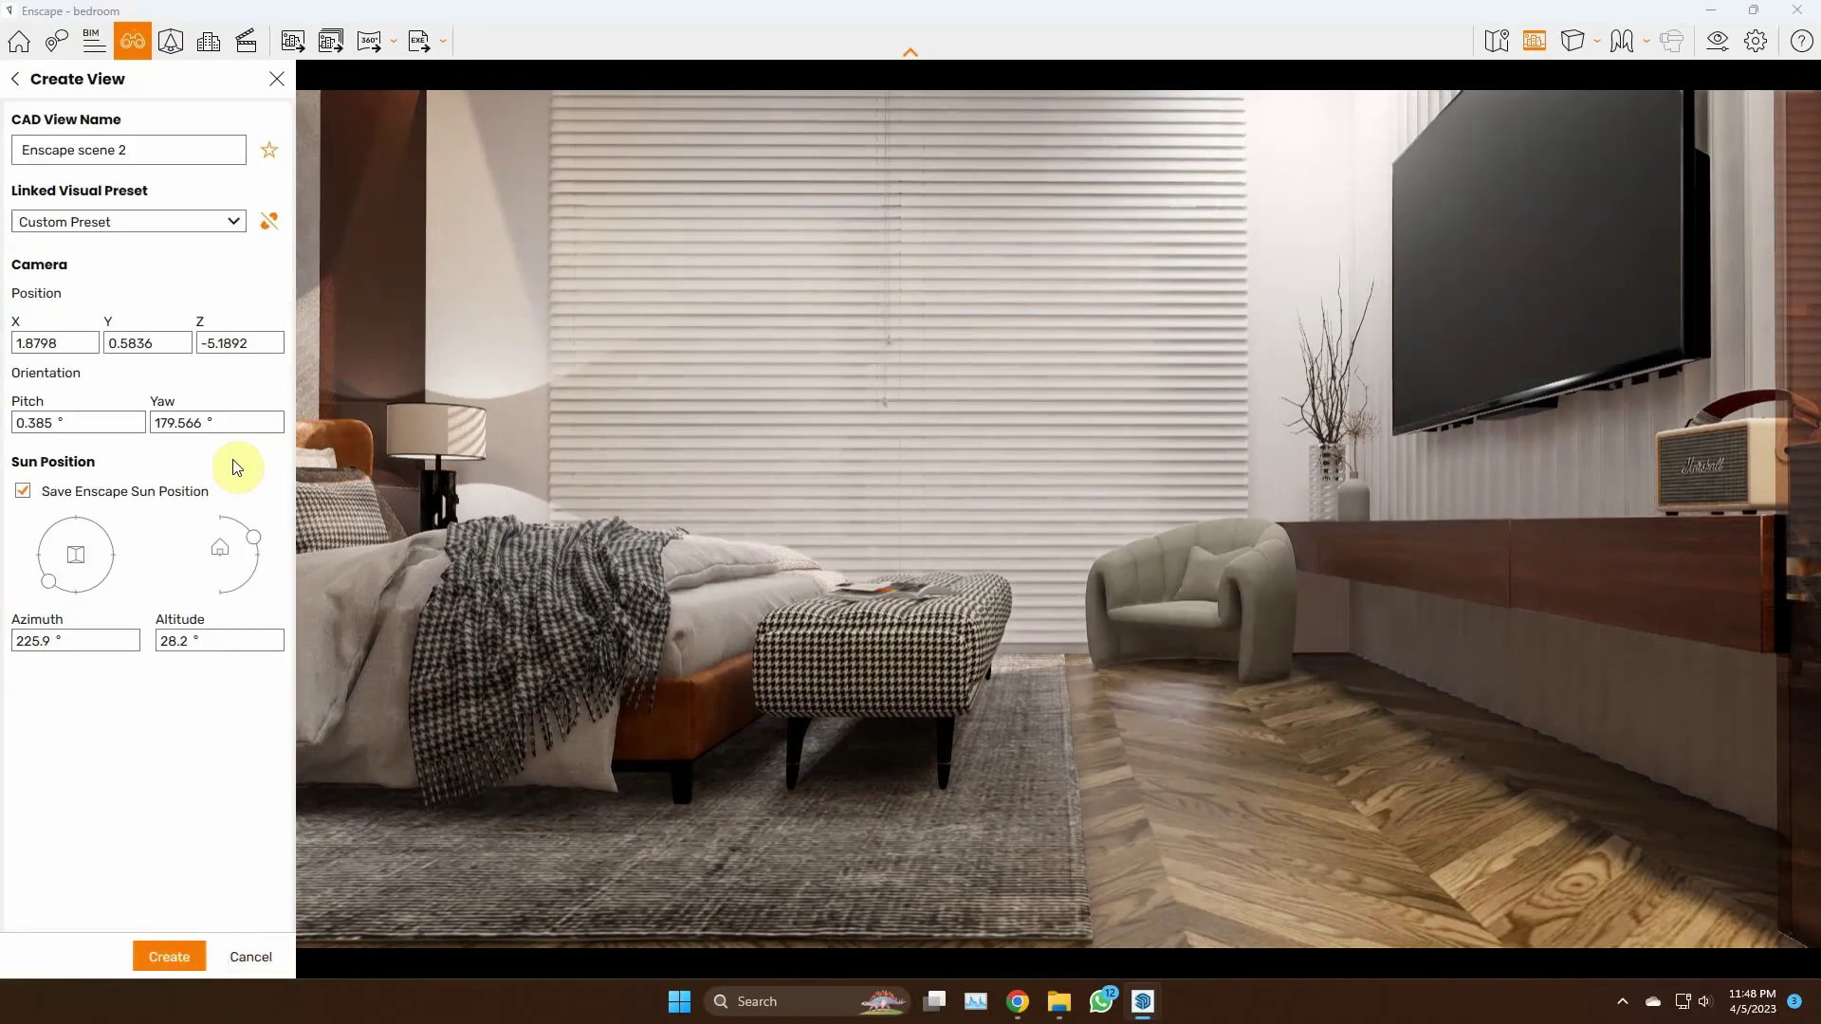
Set the sun to azimuth 180° and altitude 40°, create Enscape scene 2, and save a screenshot
mouse_move(48, 580)
left_mouse_down()
mouse_move(88, 593)
mouse_move(70, 609)
left_mouse_up()
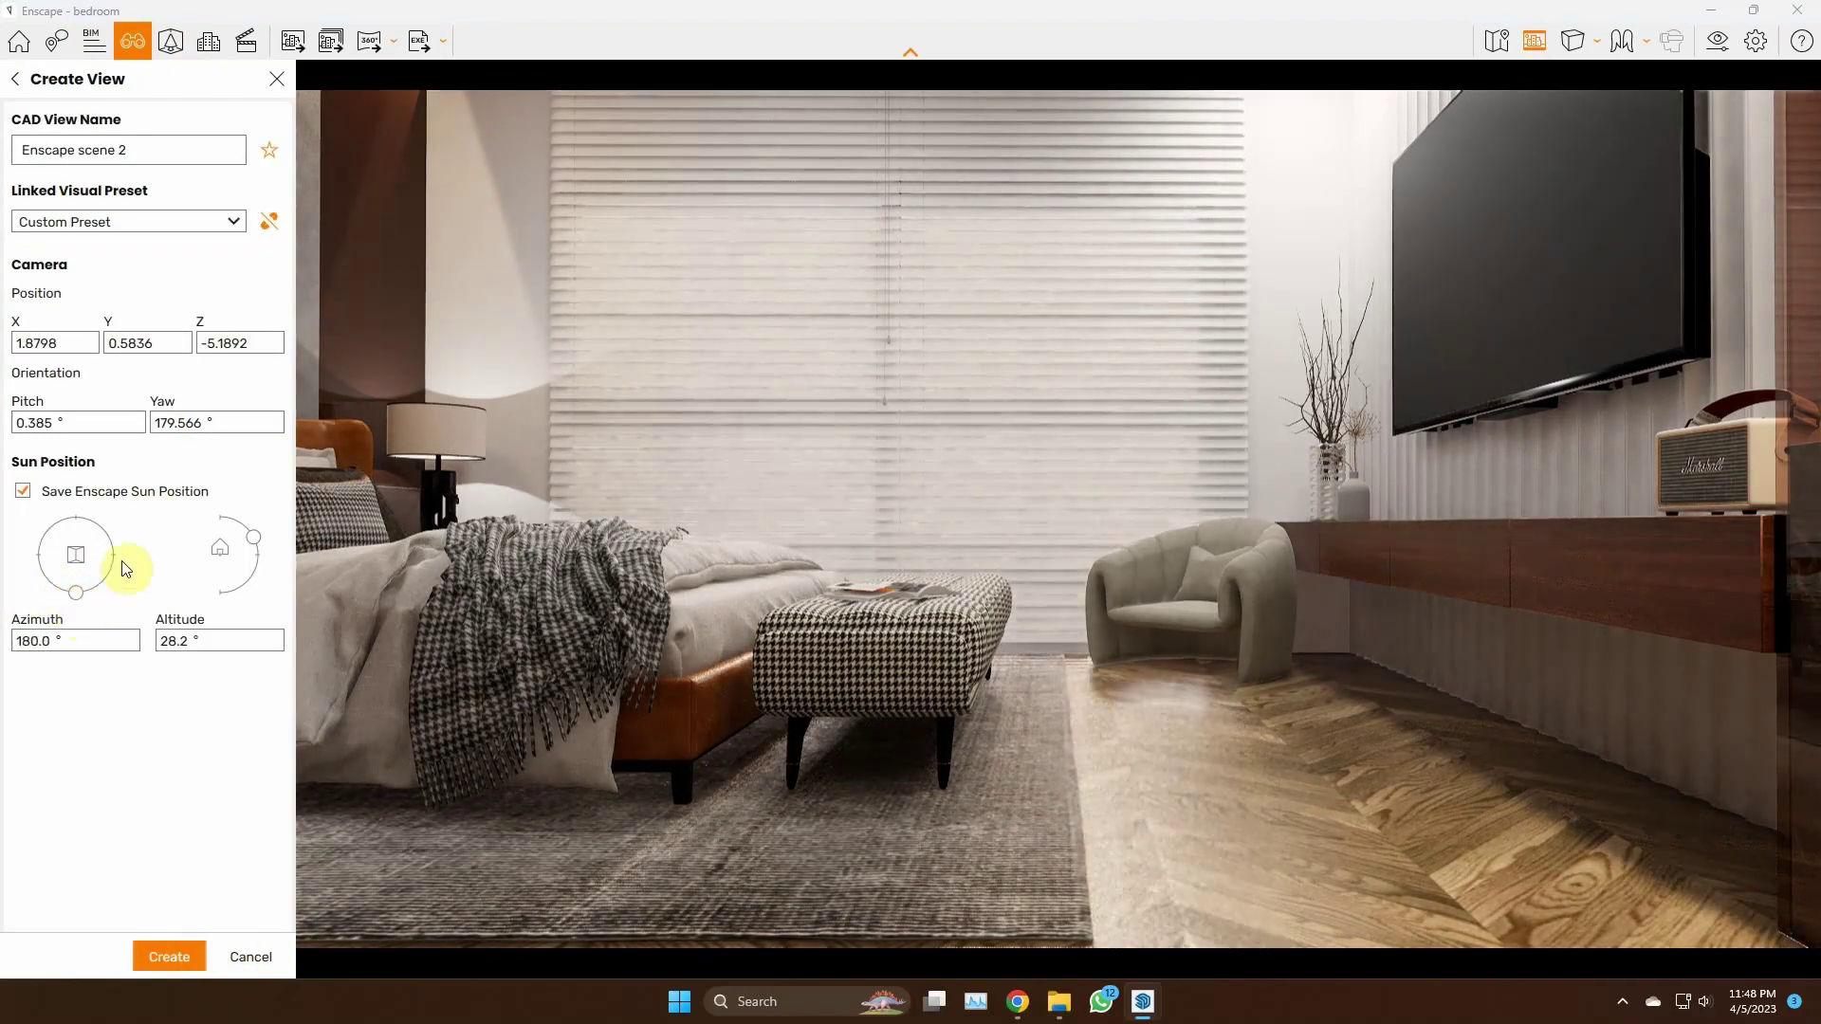
left_click_drag(253, 536, 251, 532)
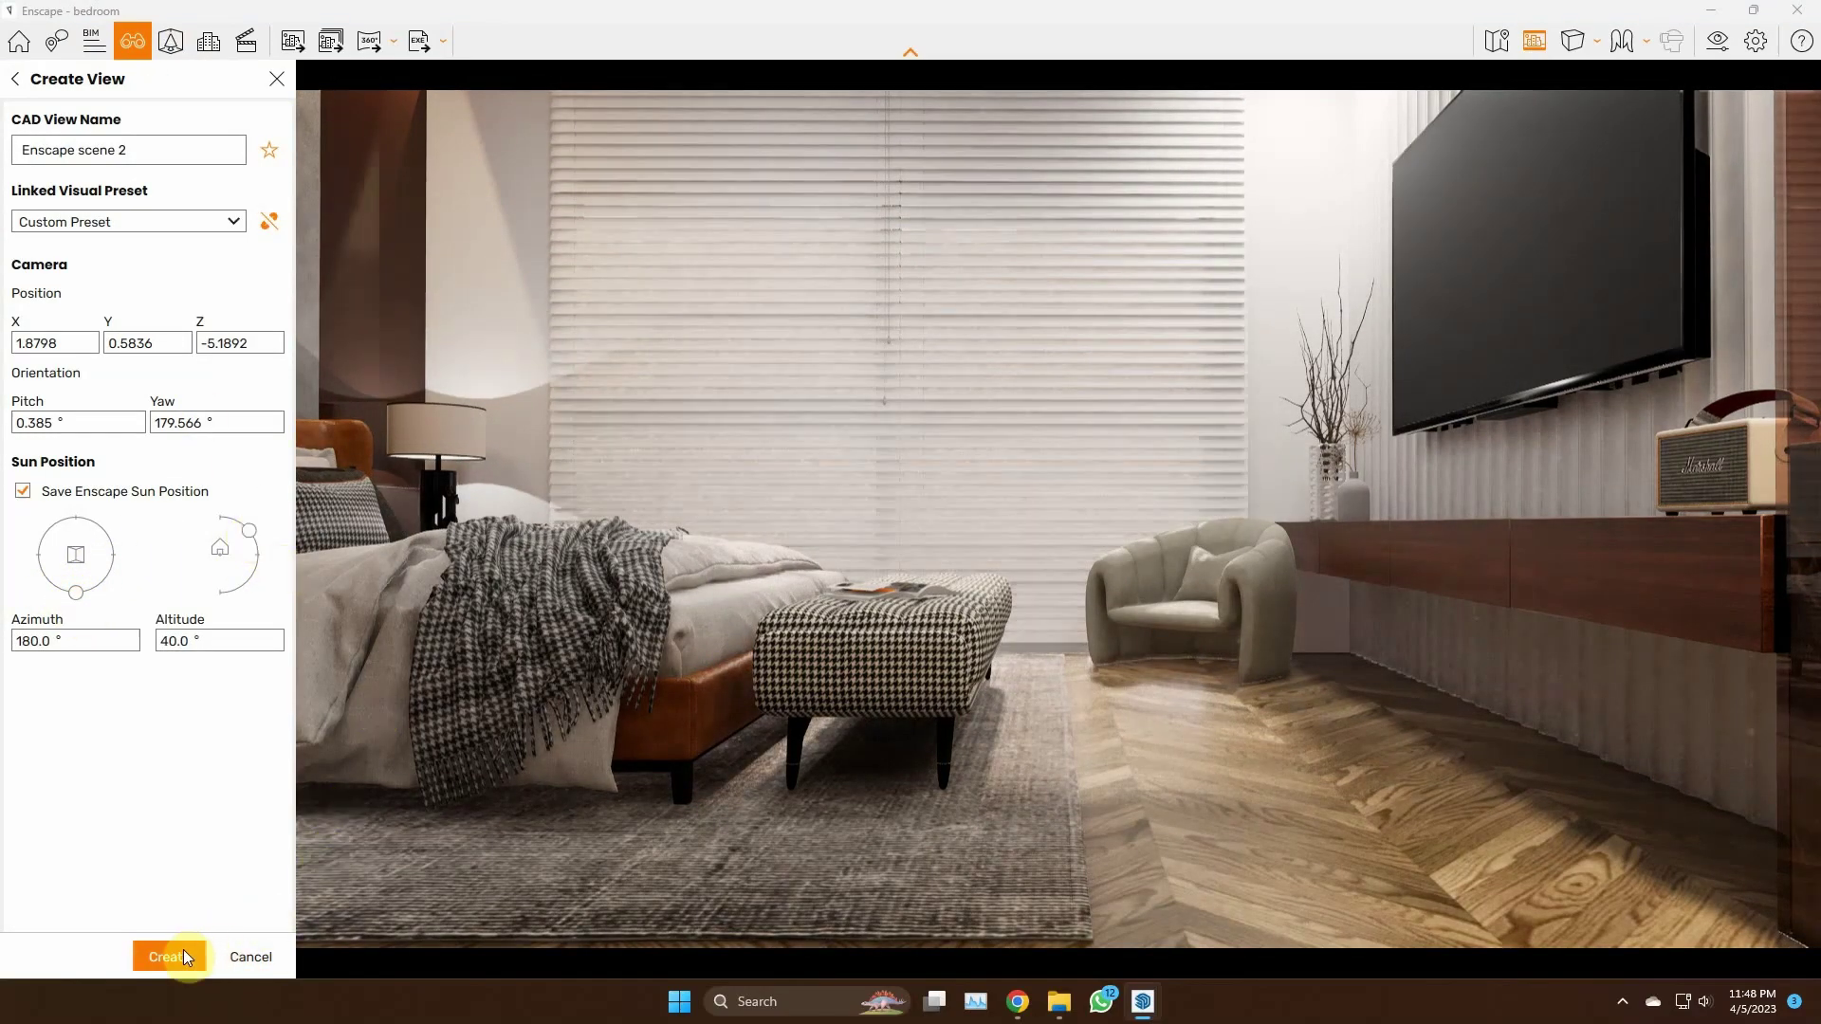
left_click(186, 956)
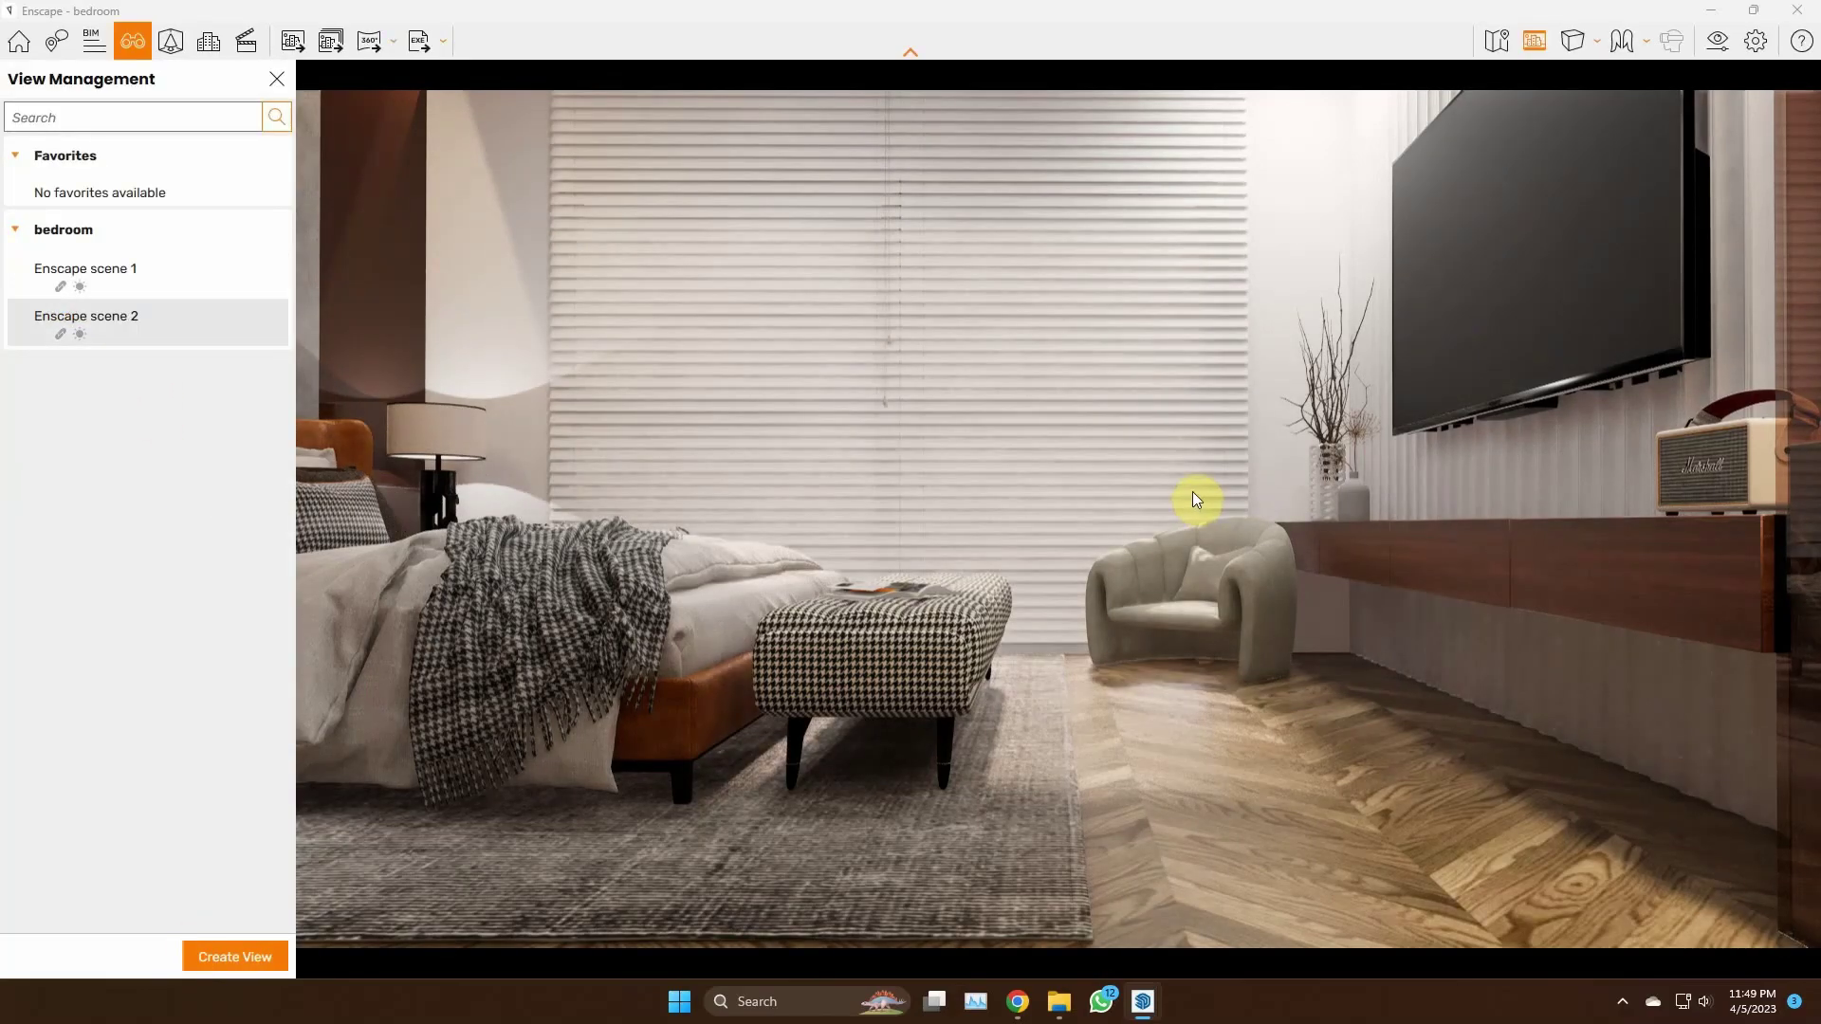
left_click(292, 41)
left_click(1354, 730)
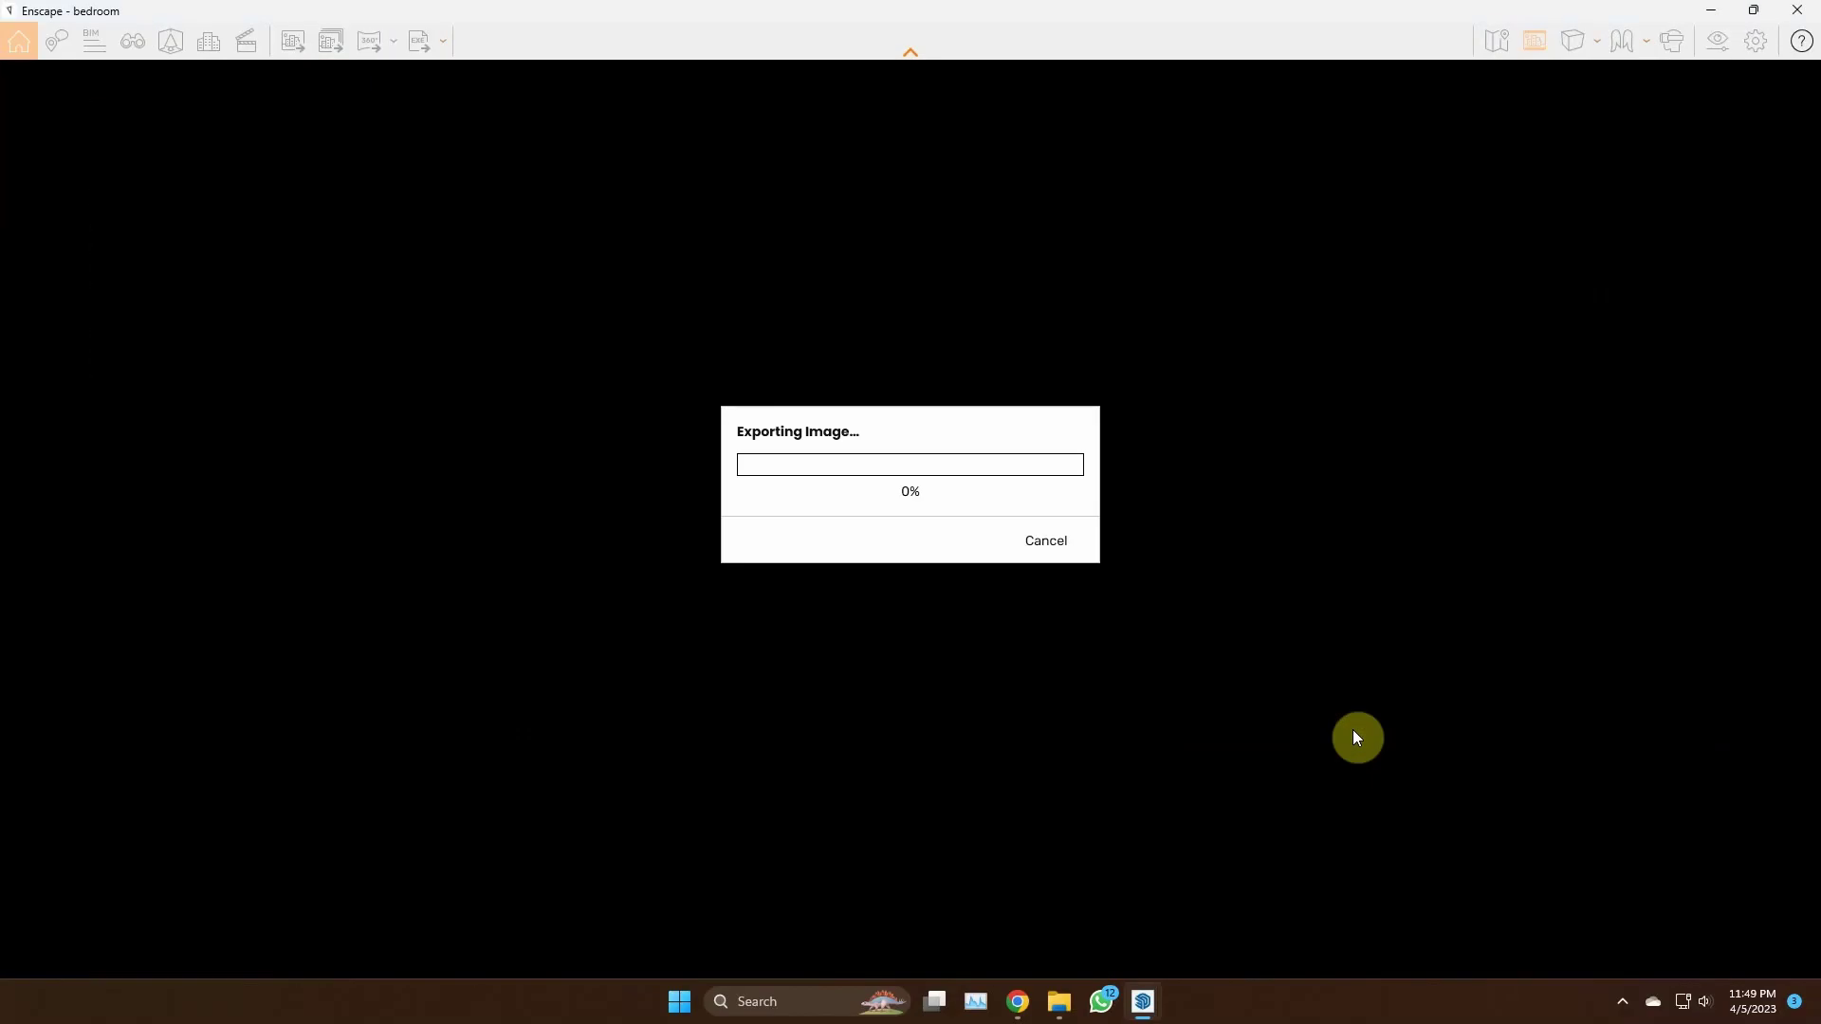
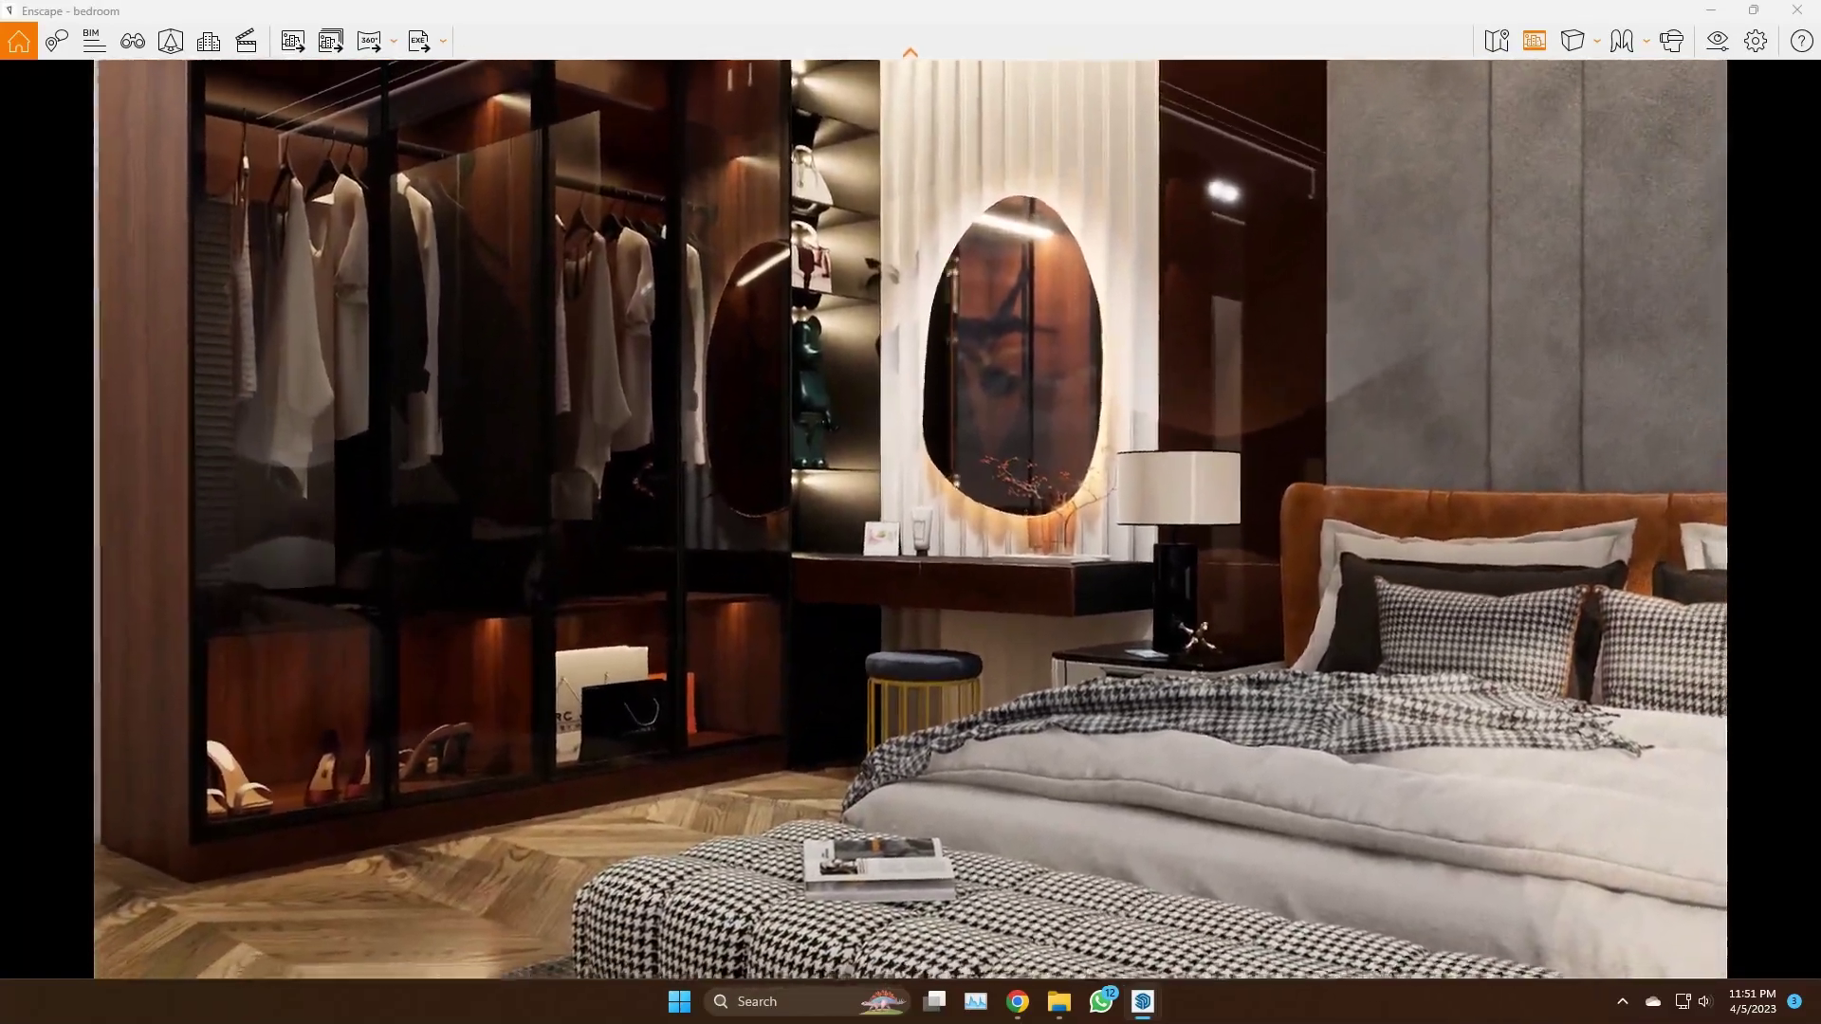
Save the bed-facing camera as Enscape scene 3 with the sun rotated to 195.3° azimuth
left_click(1717, 40)
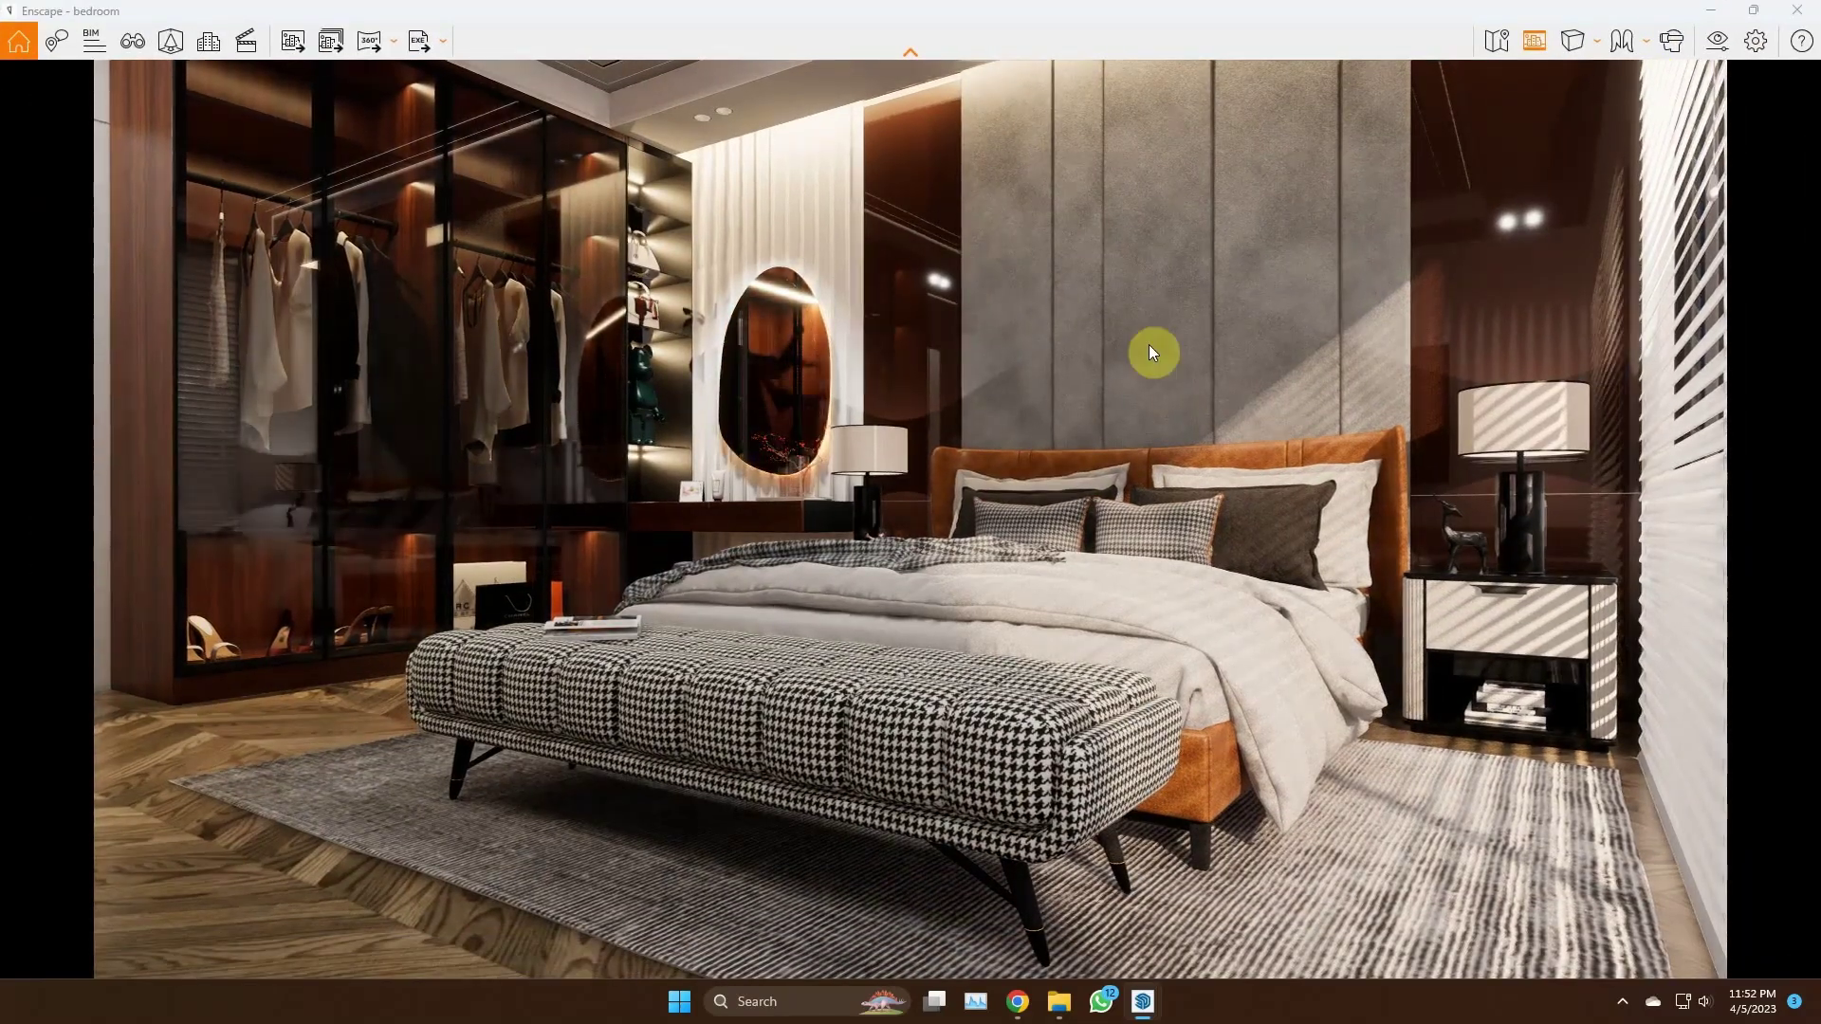
left_click(133, 41)
left_click(213, 956)
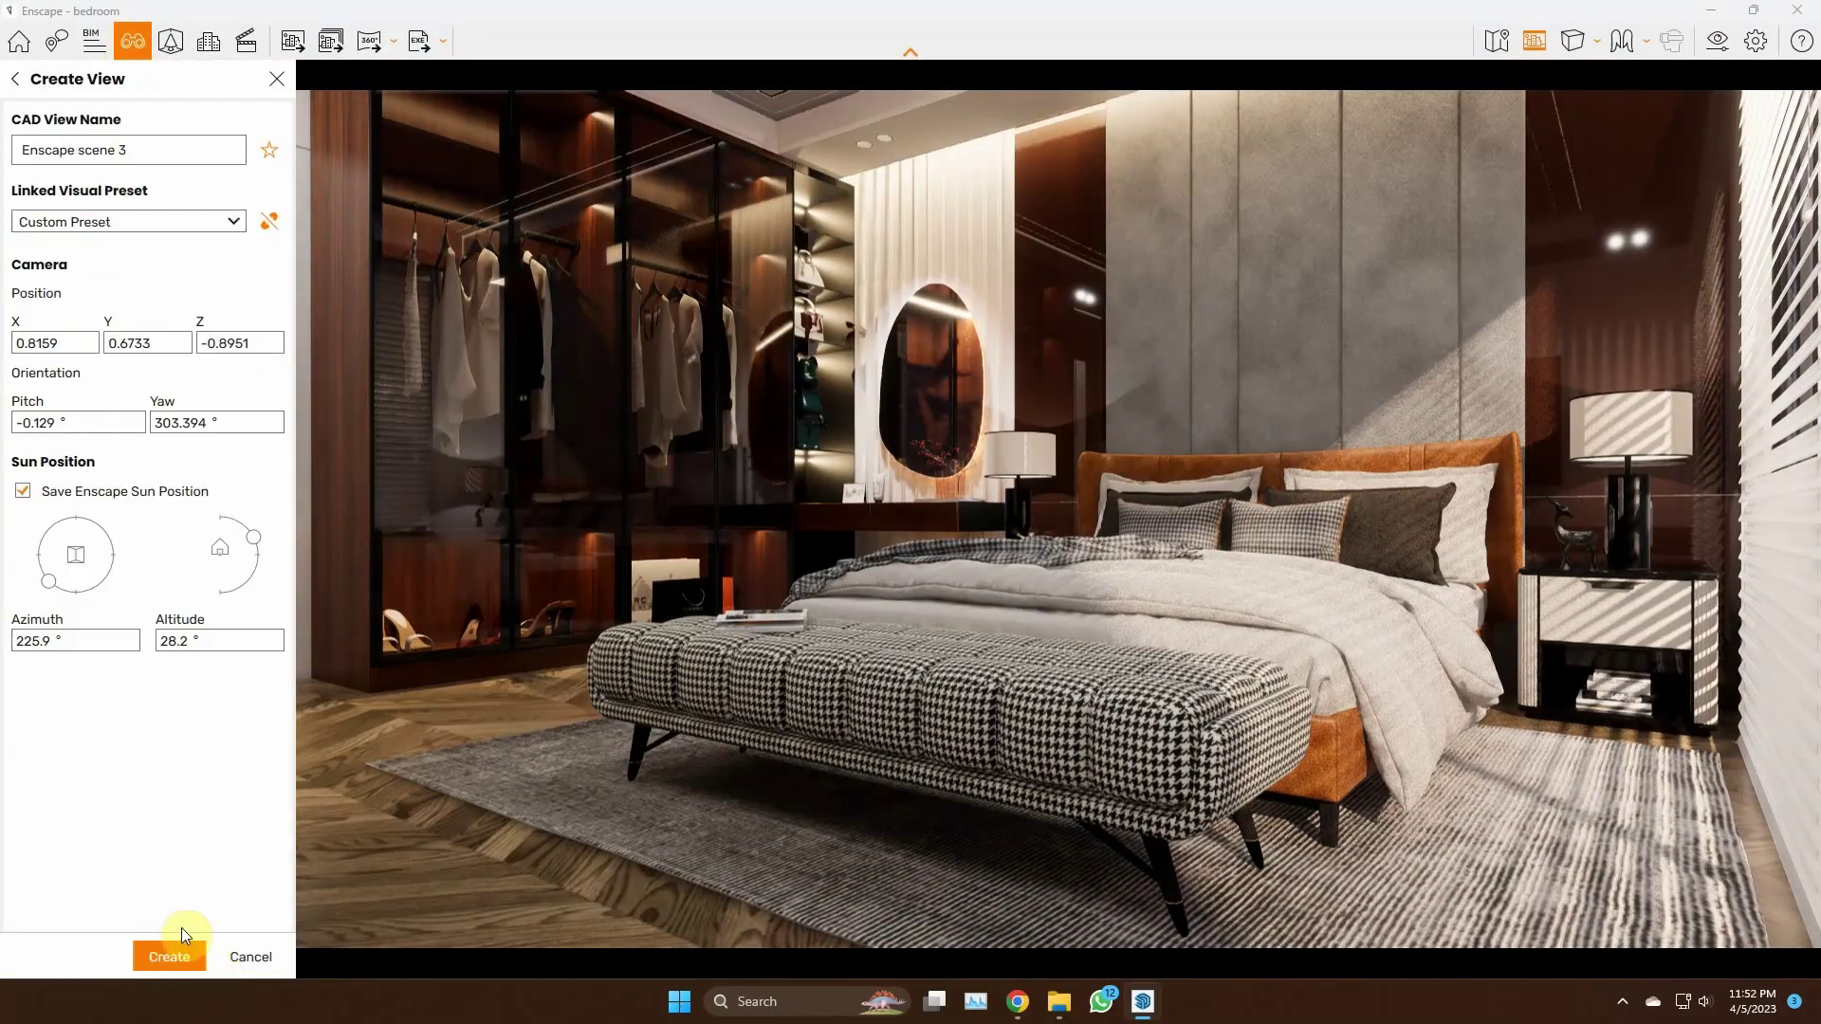
left_click_drag(83, 596, 68, 588)
mouse_move(253, 537)
left_mouse_down()
mouse_move(259, 560)
mouse_move(269, 538)
left_mouse_up()
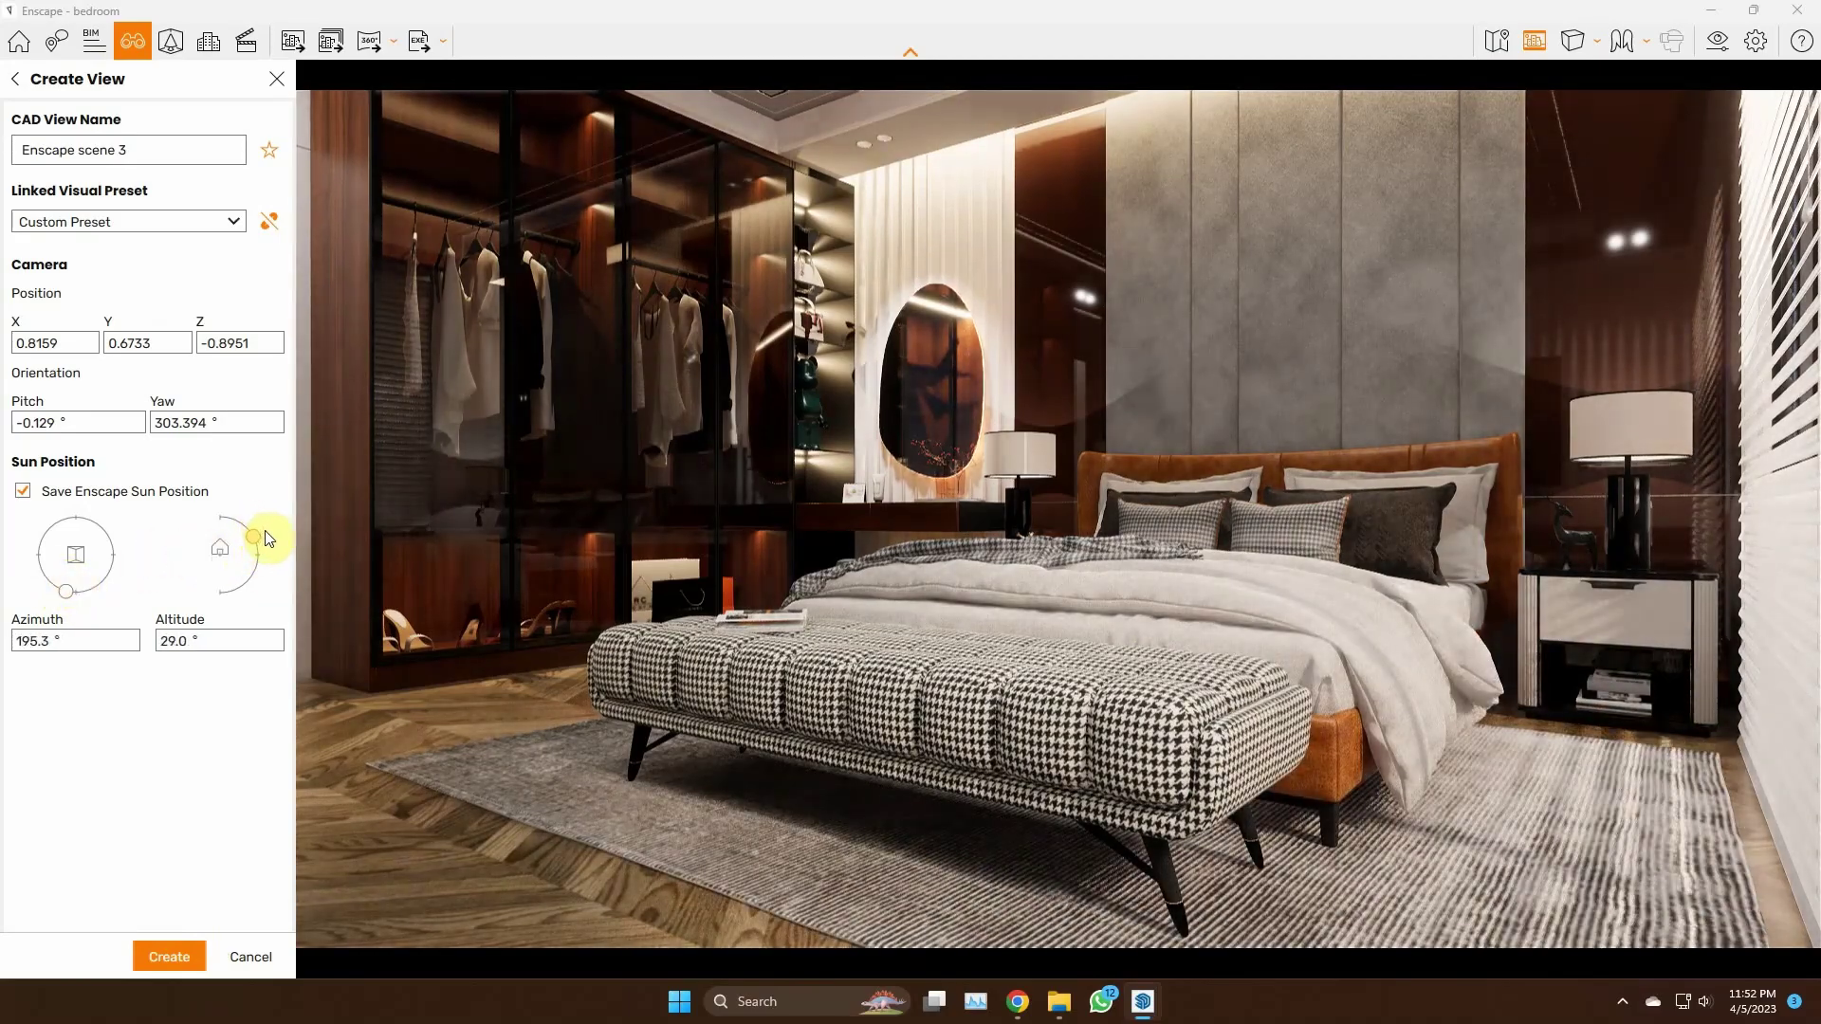
left_click(183, 956)
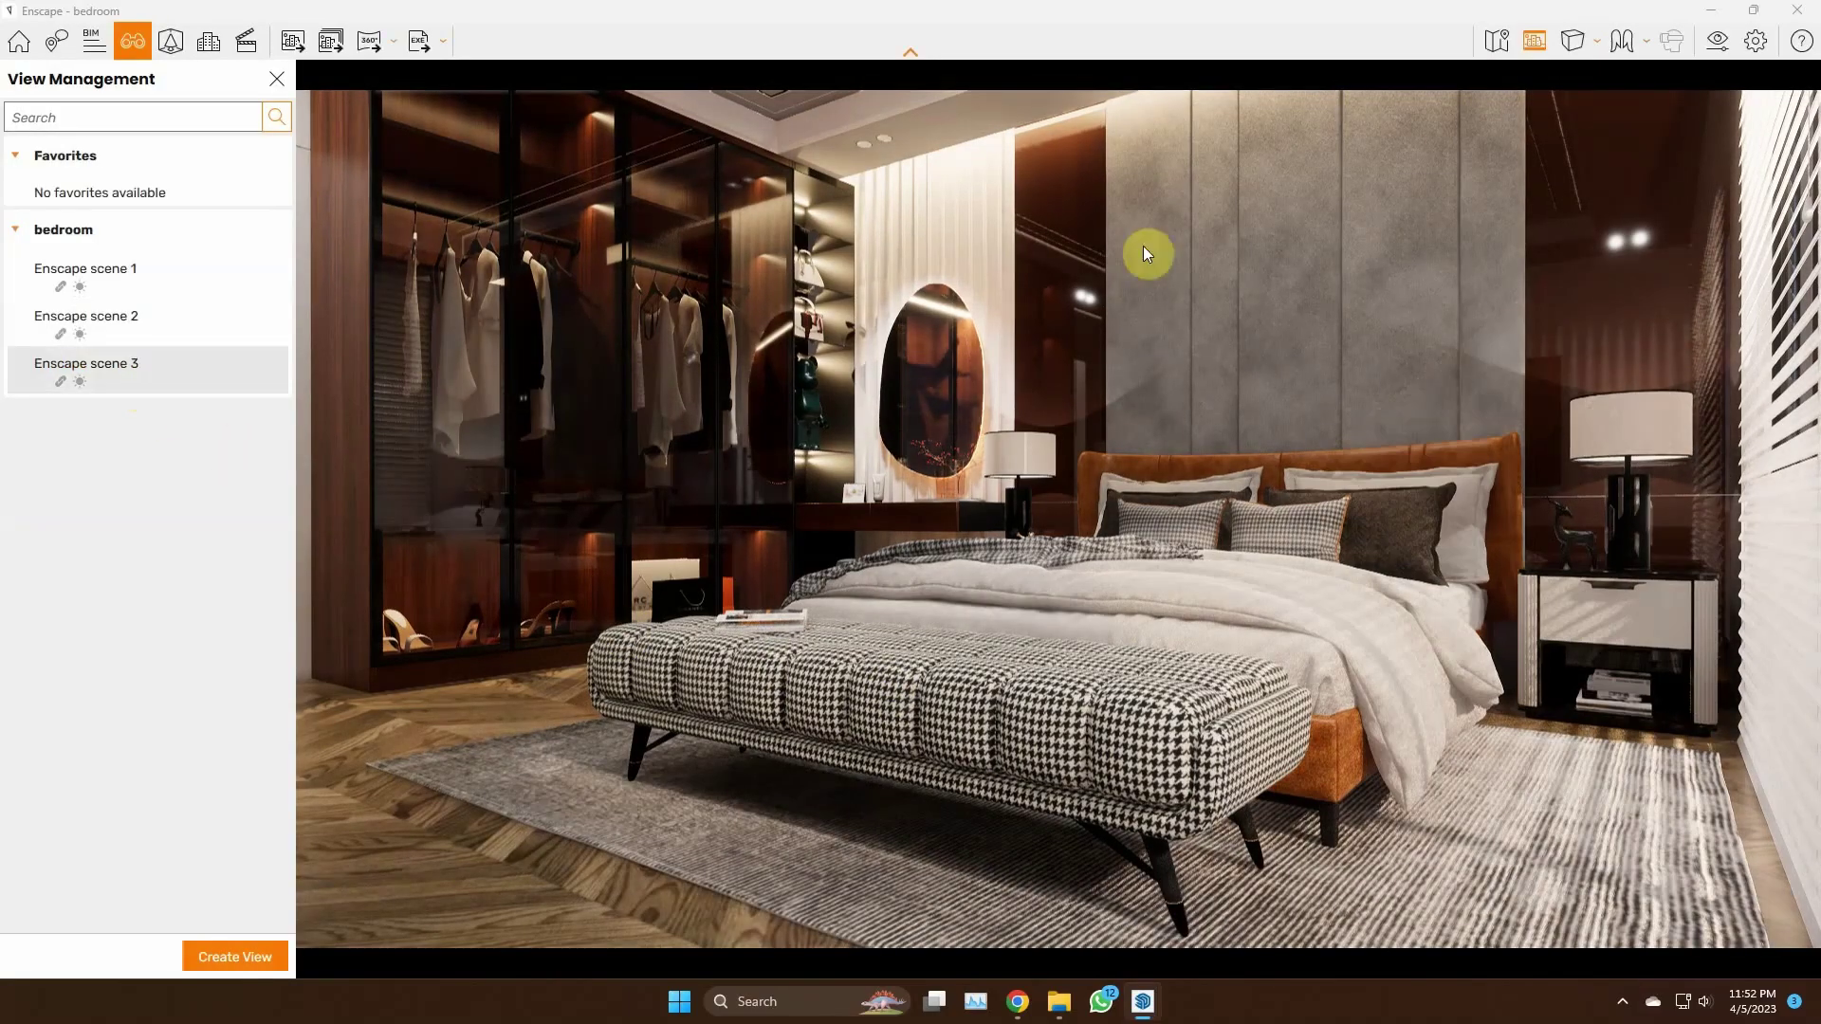
Export the scene 3 render, then step through the exported images and depth pass in Photos
left_click(1070, 133)
left_click(1447, 59)
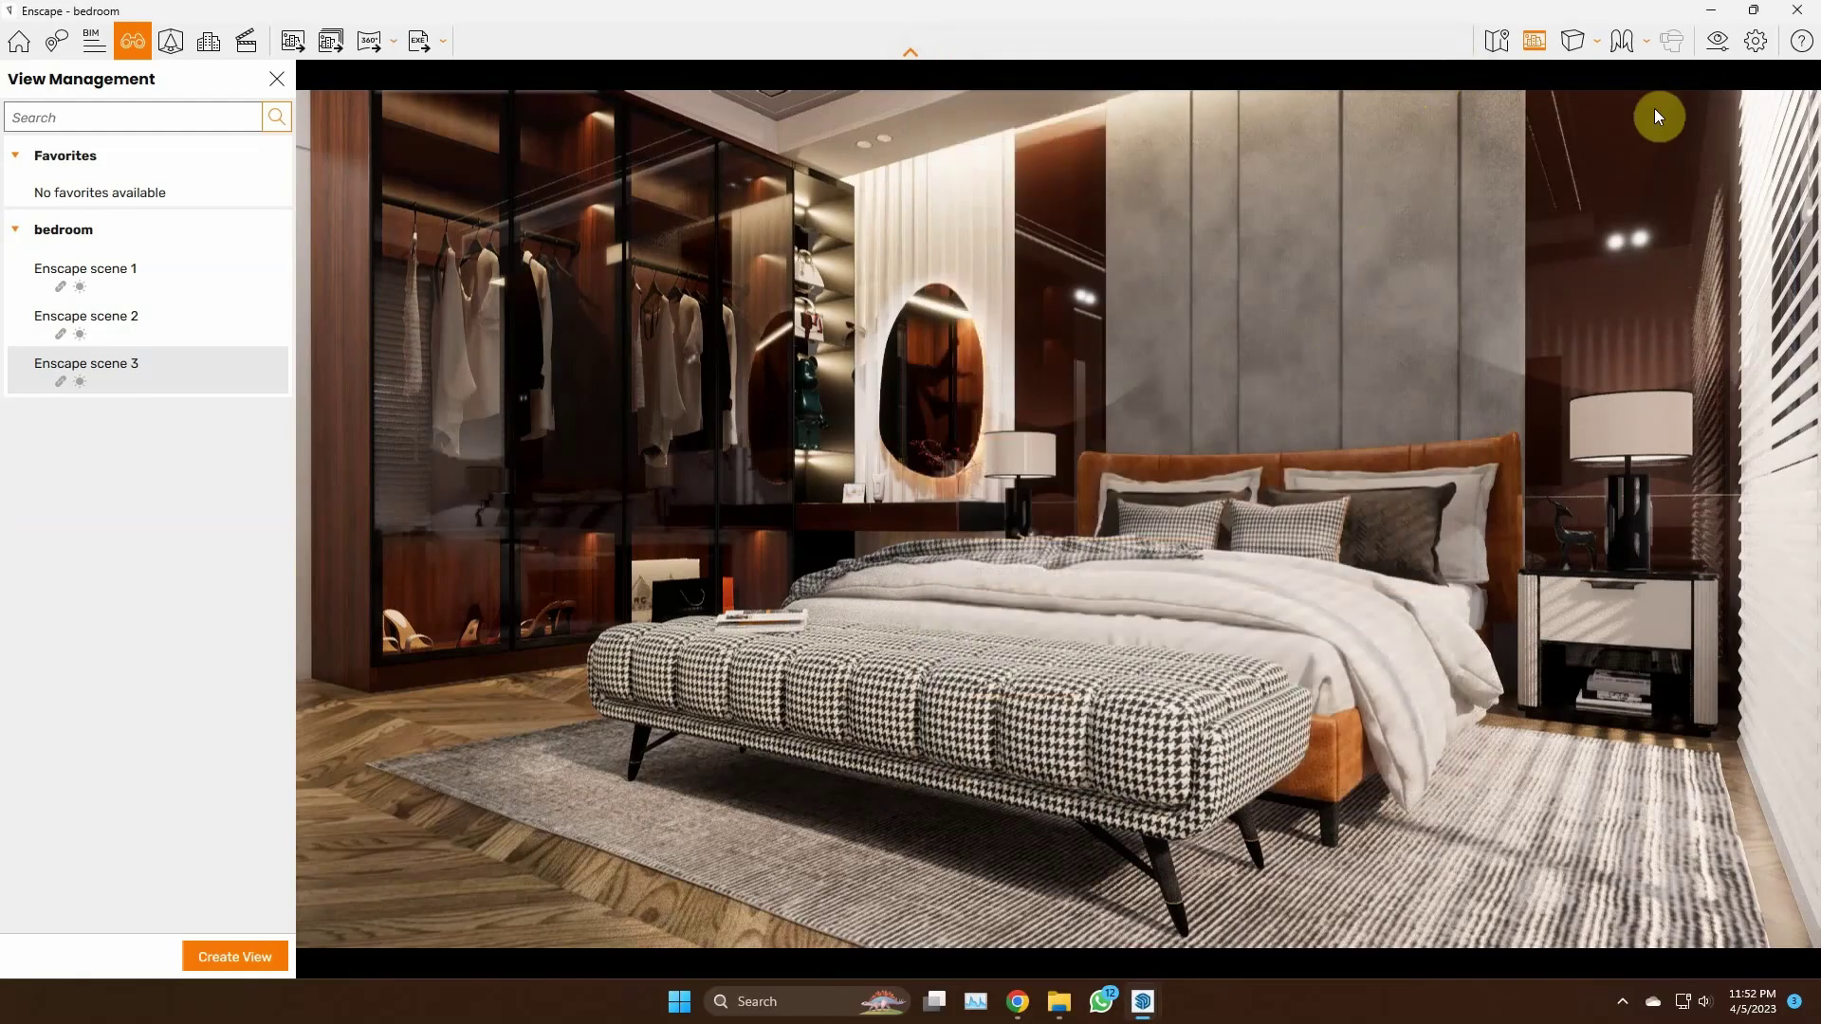
left_click(1535, 41)
left_click(1463, 66)
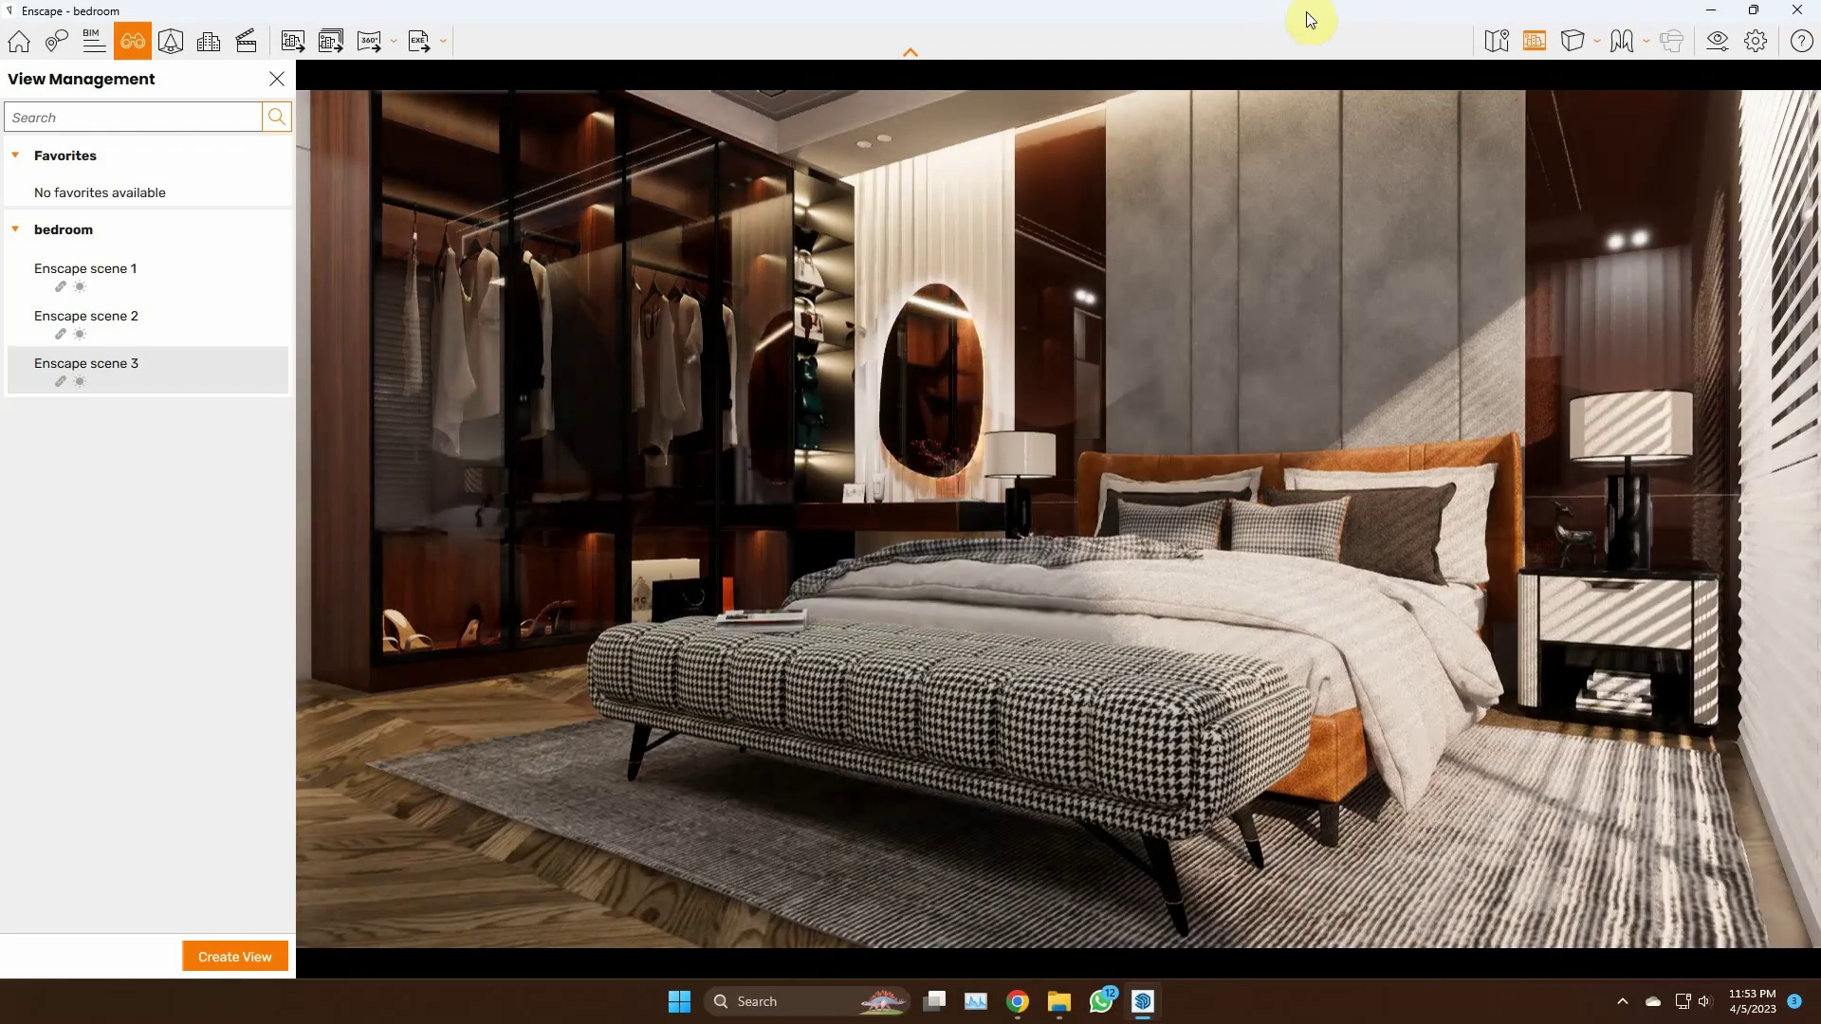
double_click(1306, 12)
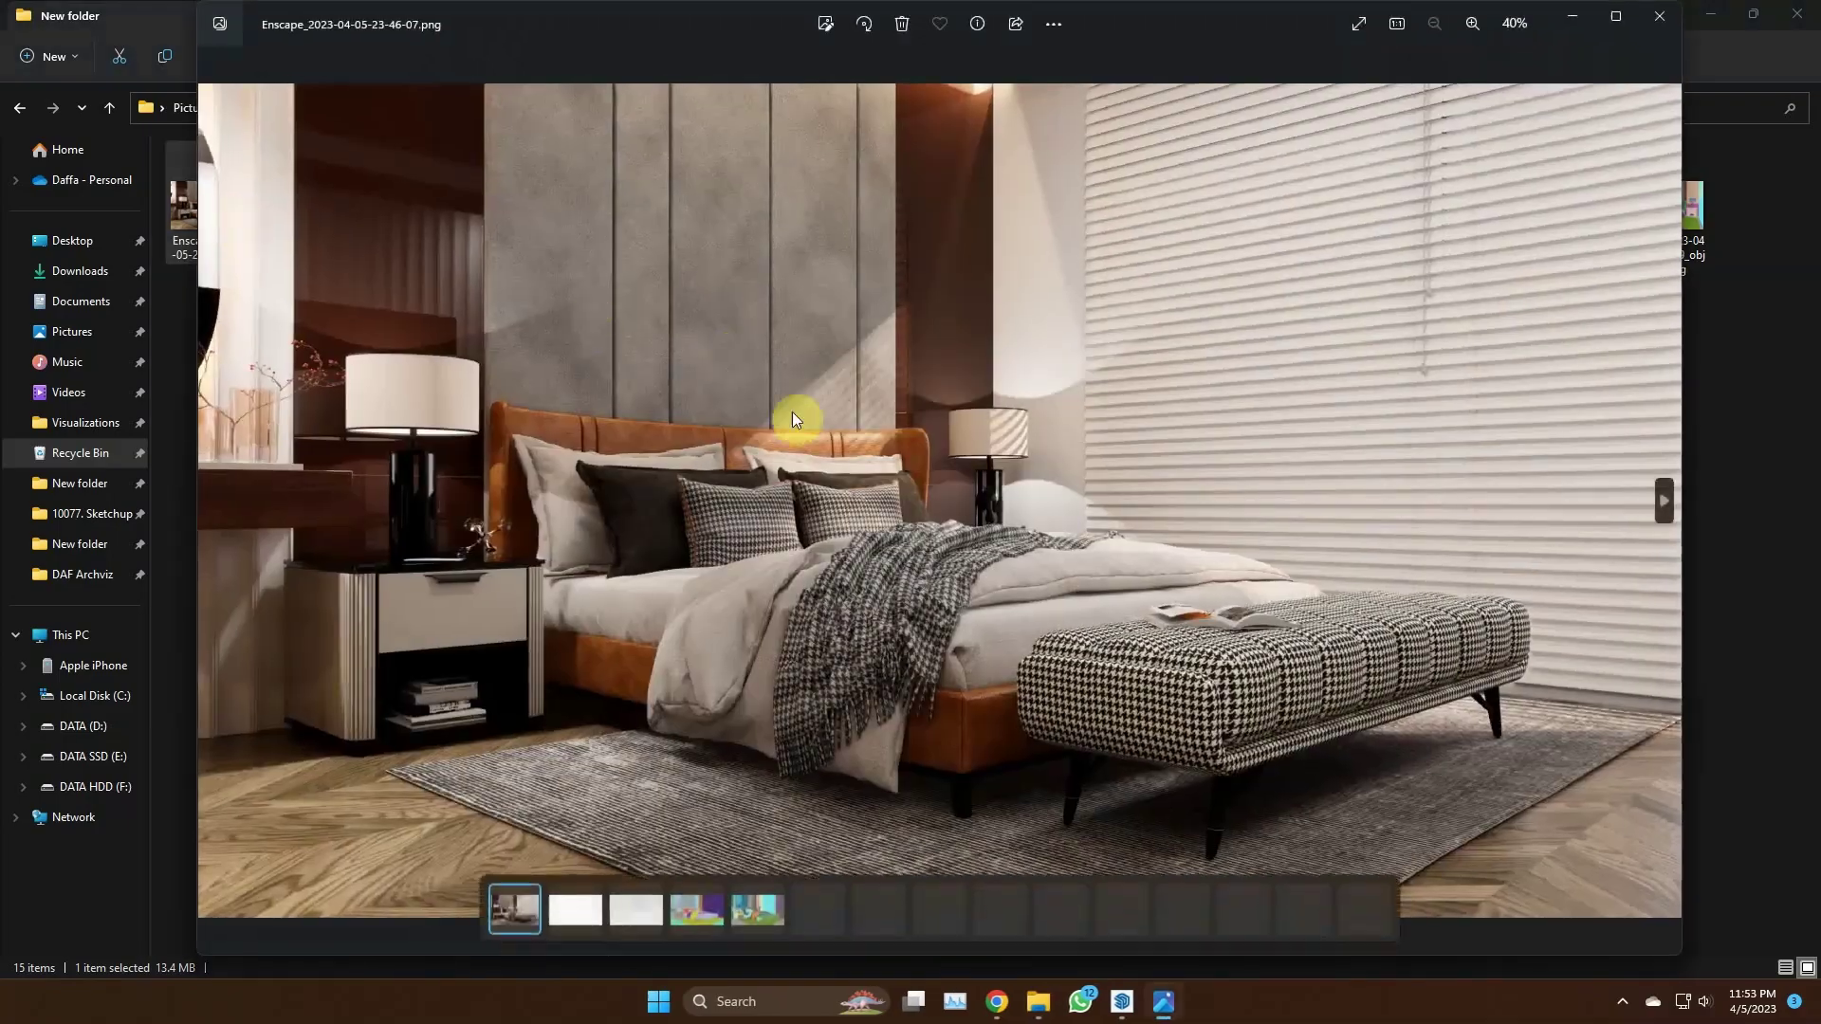
key("Right")
key("Right")
key("Right")
key("Right")
key("Right")
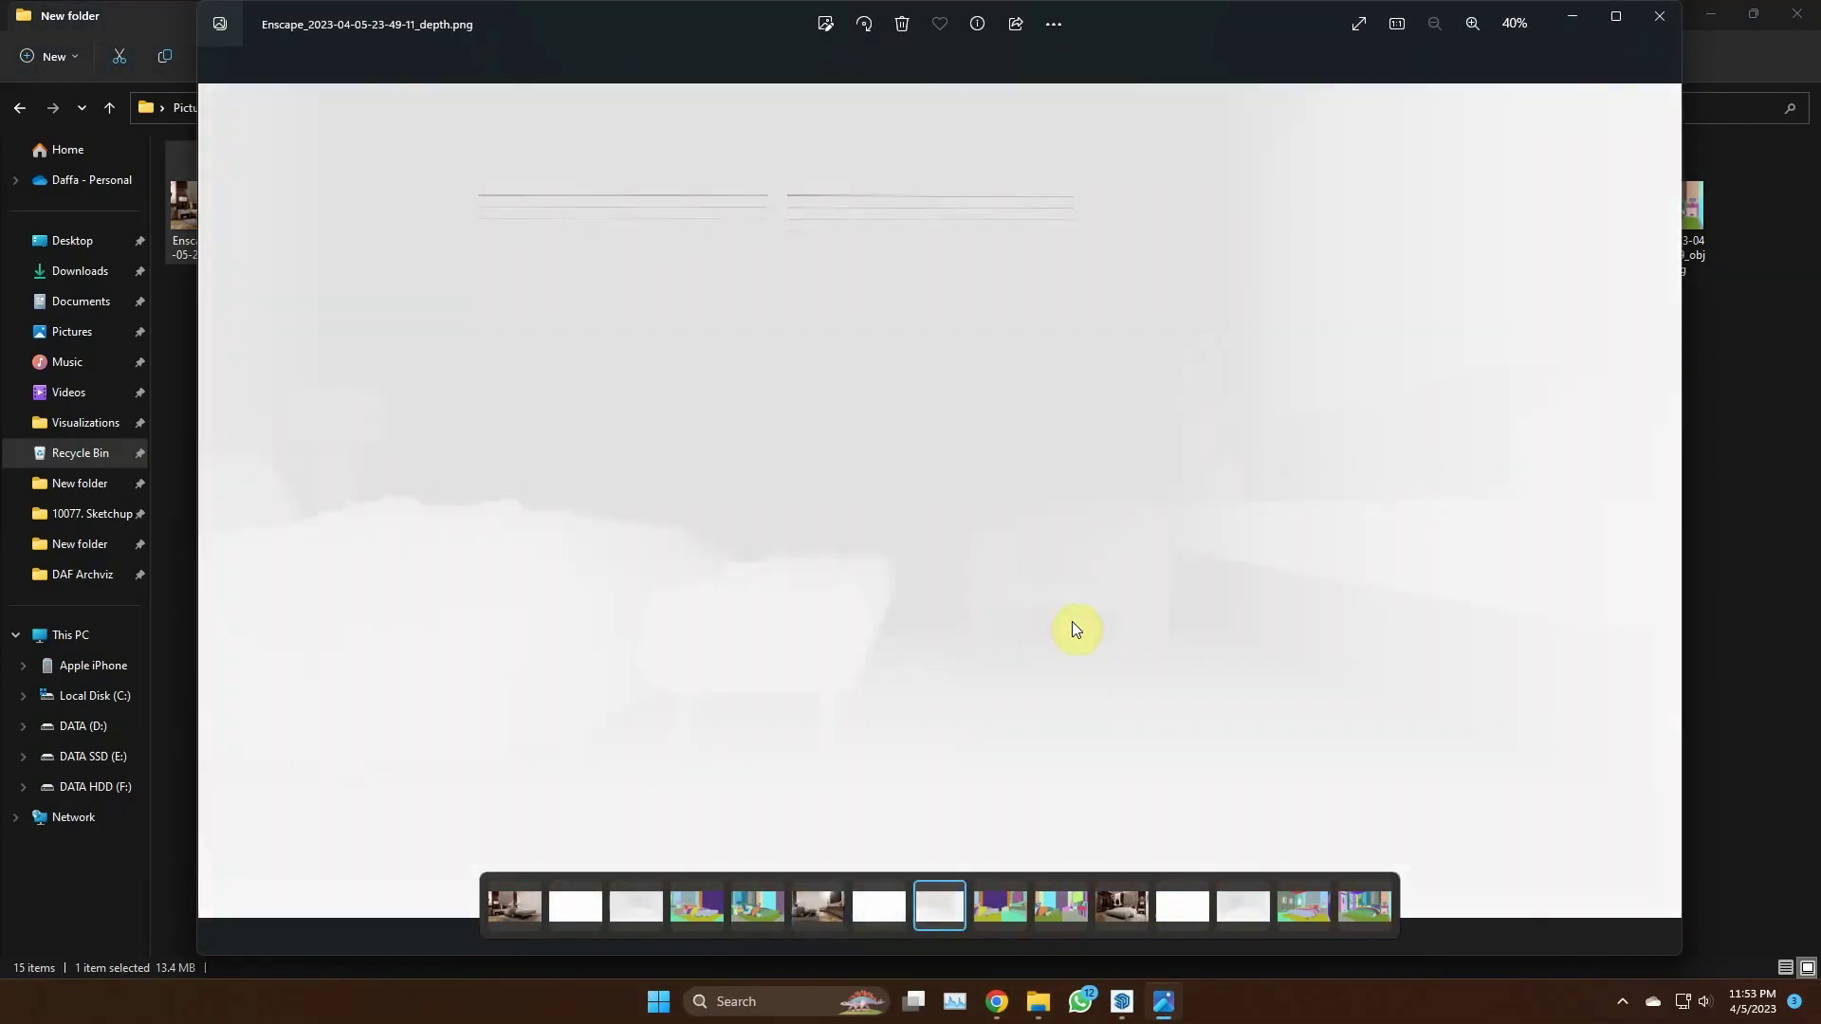
key("Right")
key("Right")
key("Right")
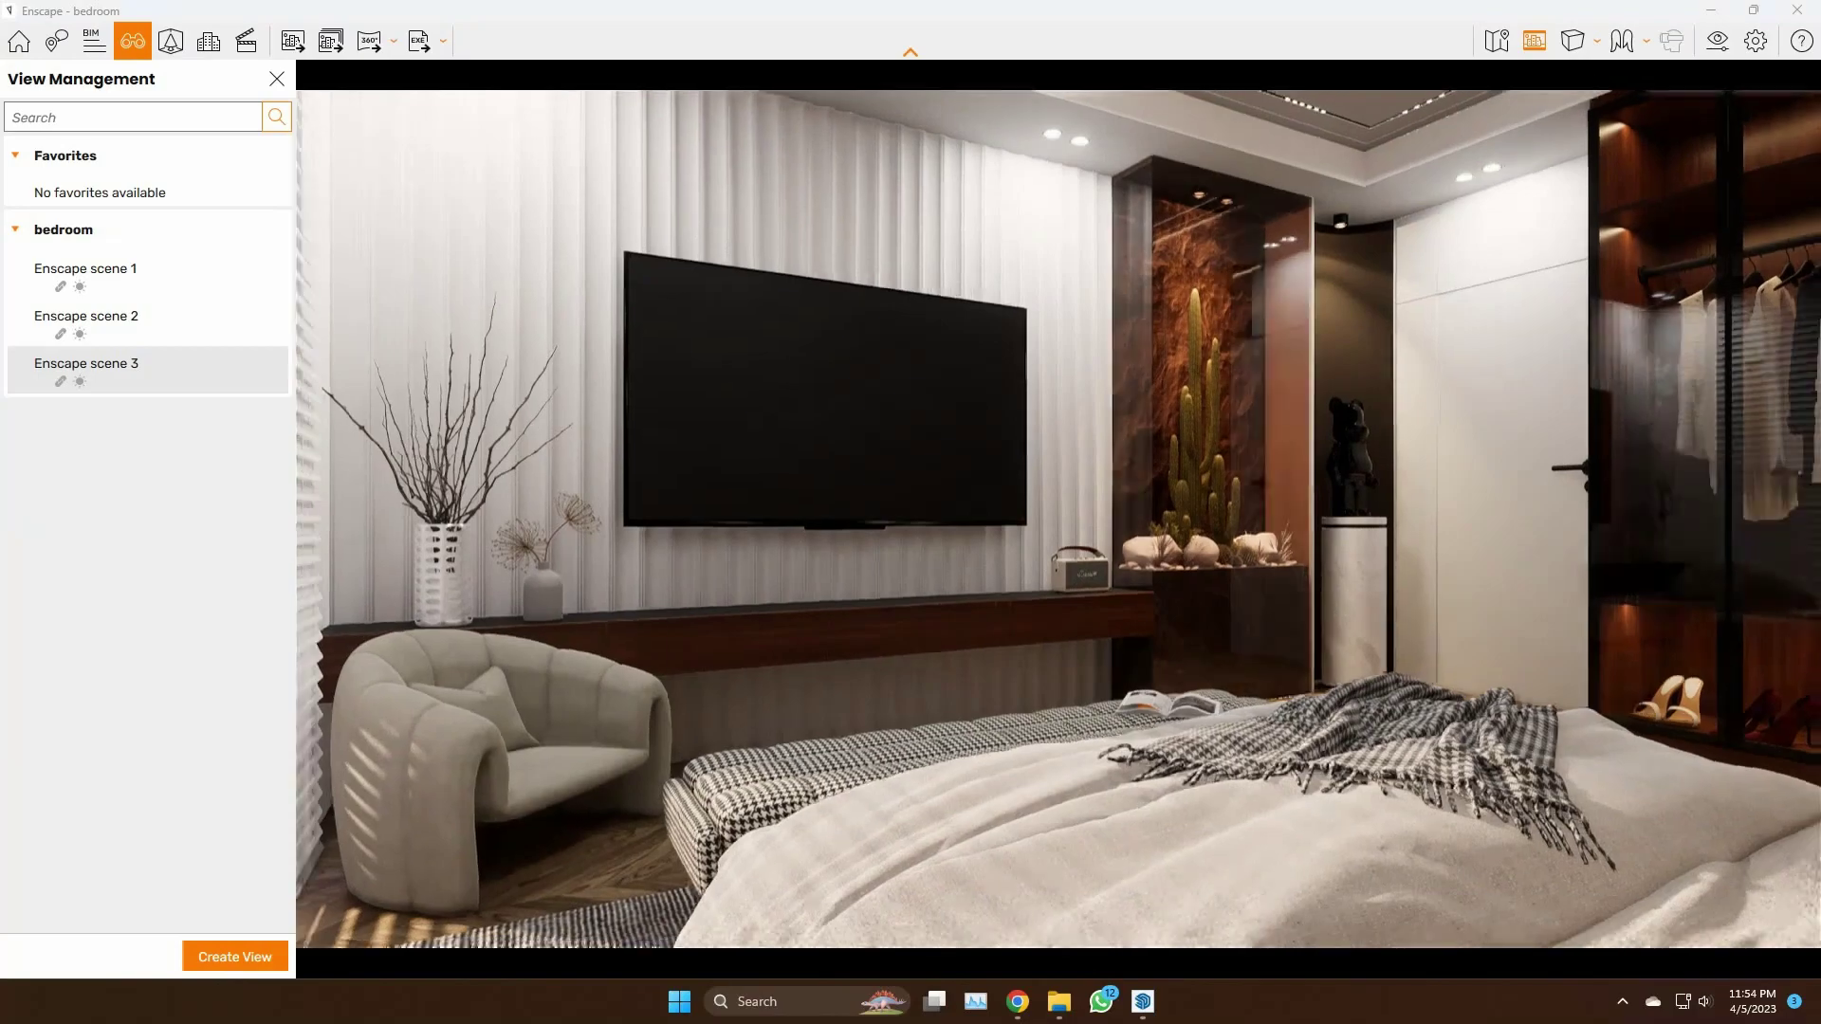
Create Enscape scene 4 of the TV wall with sun azimuth 143.1°, then export its screenshot
left_click(235, 956)
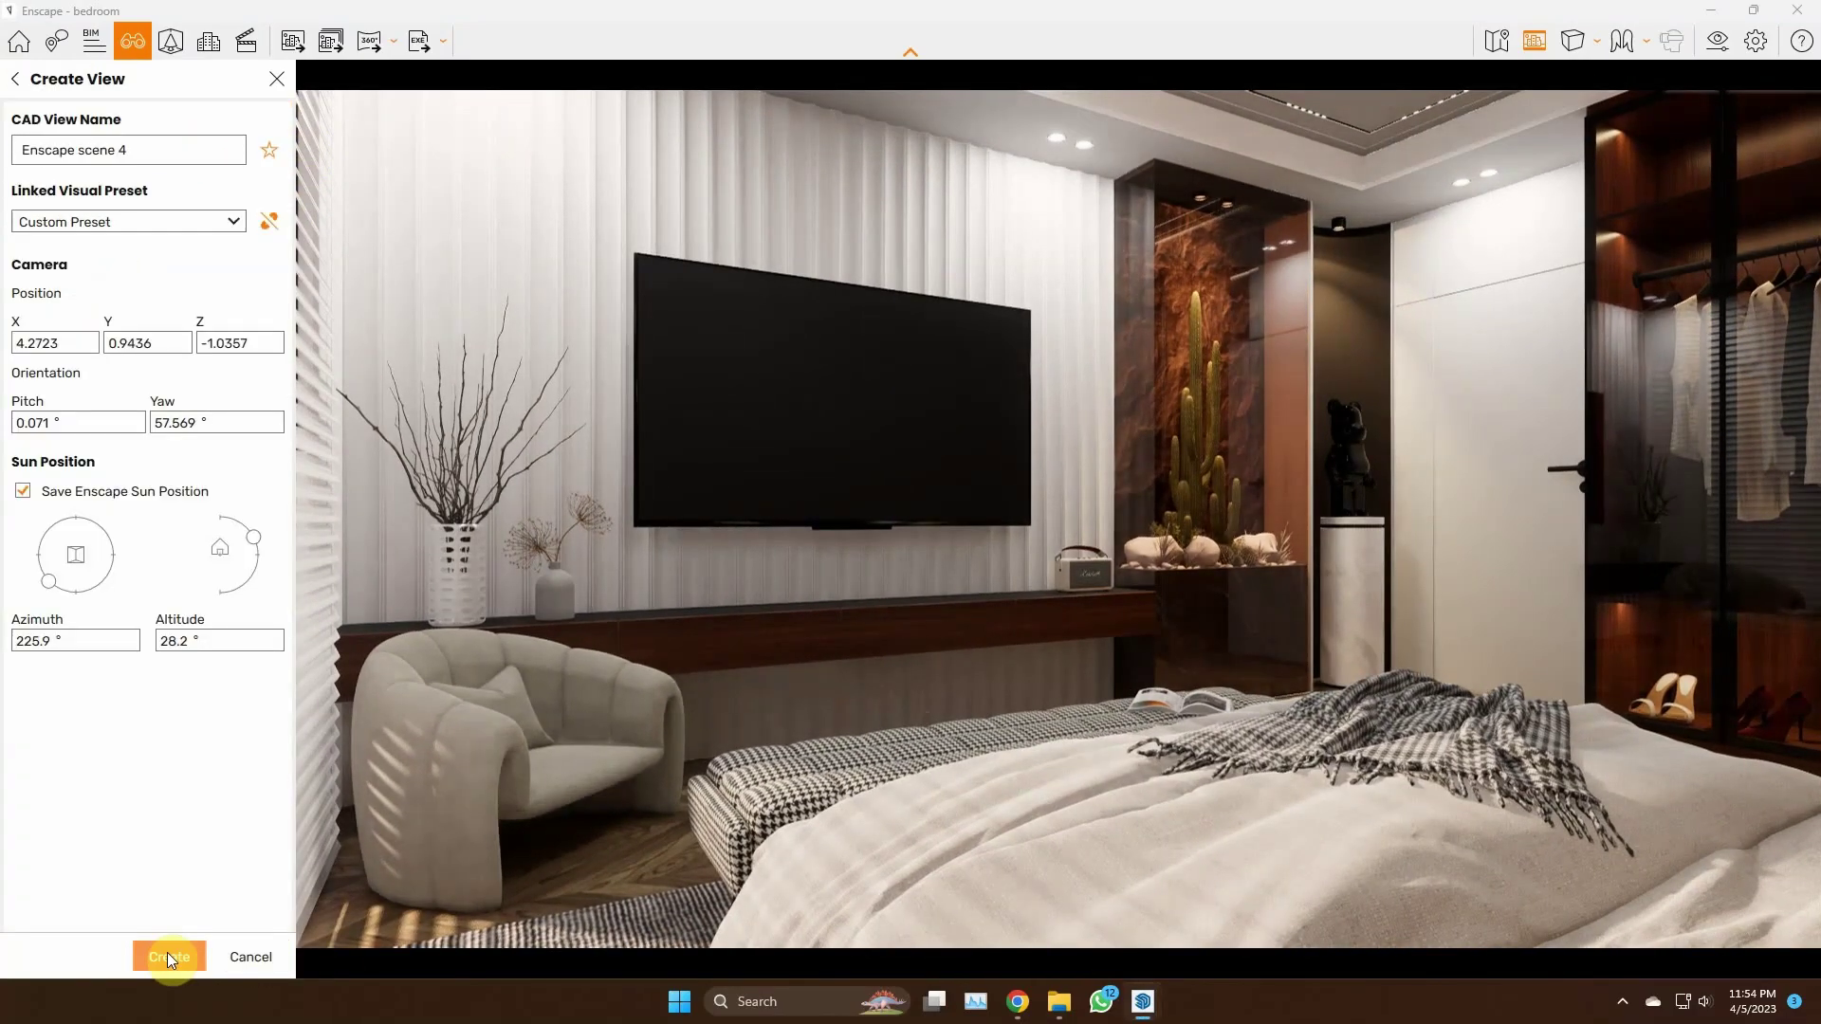
left_click_drag(76, 592, 99, 585)
left_click(167, 953)
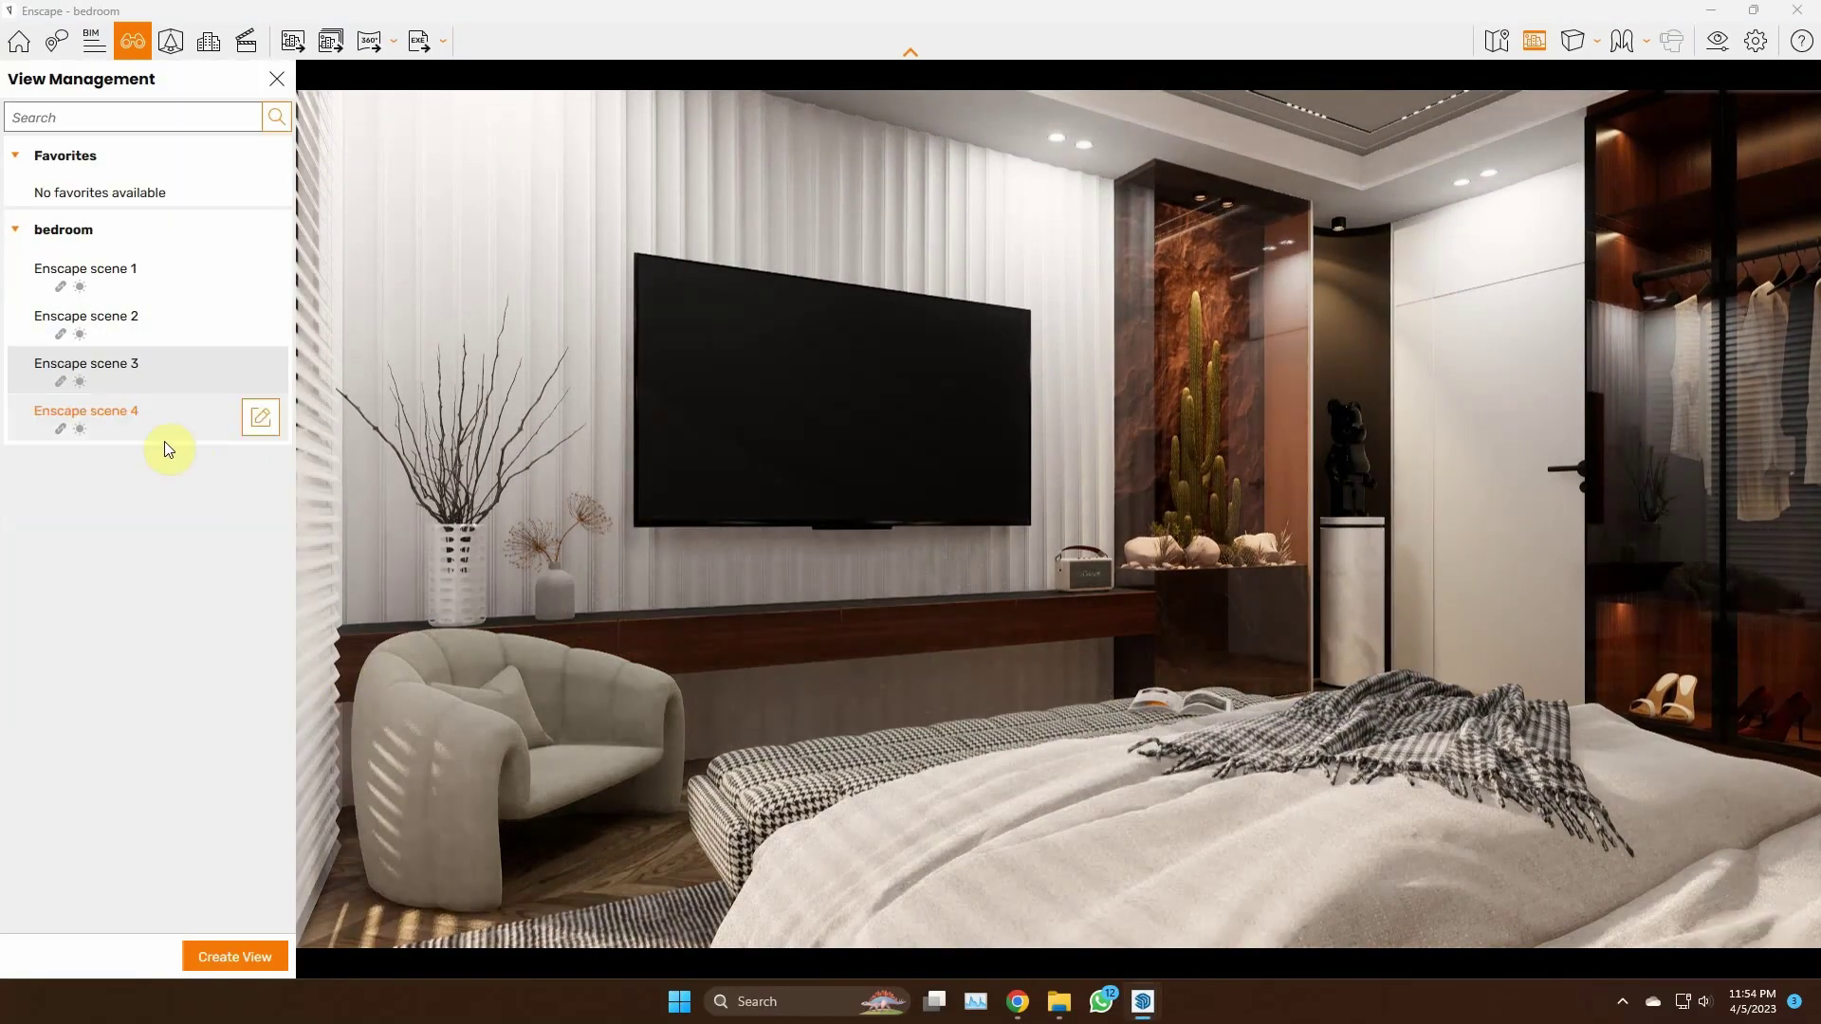
key("F11")
left_click(1322, 711)
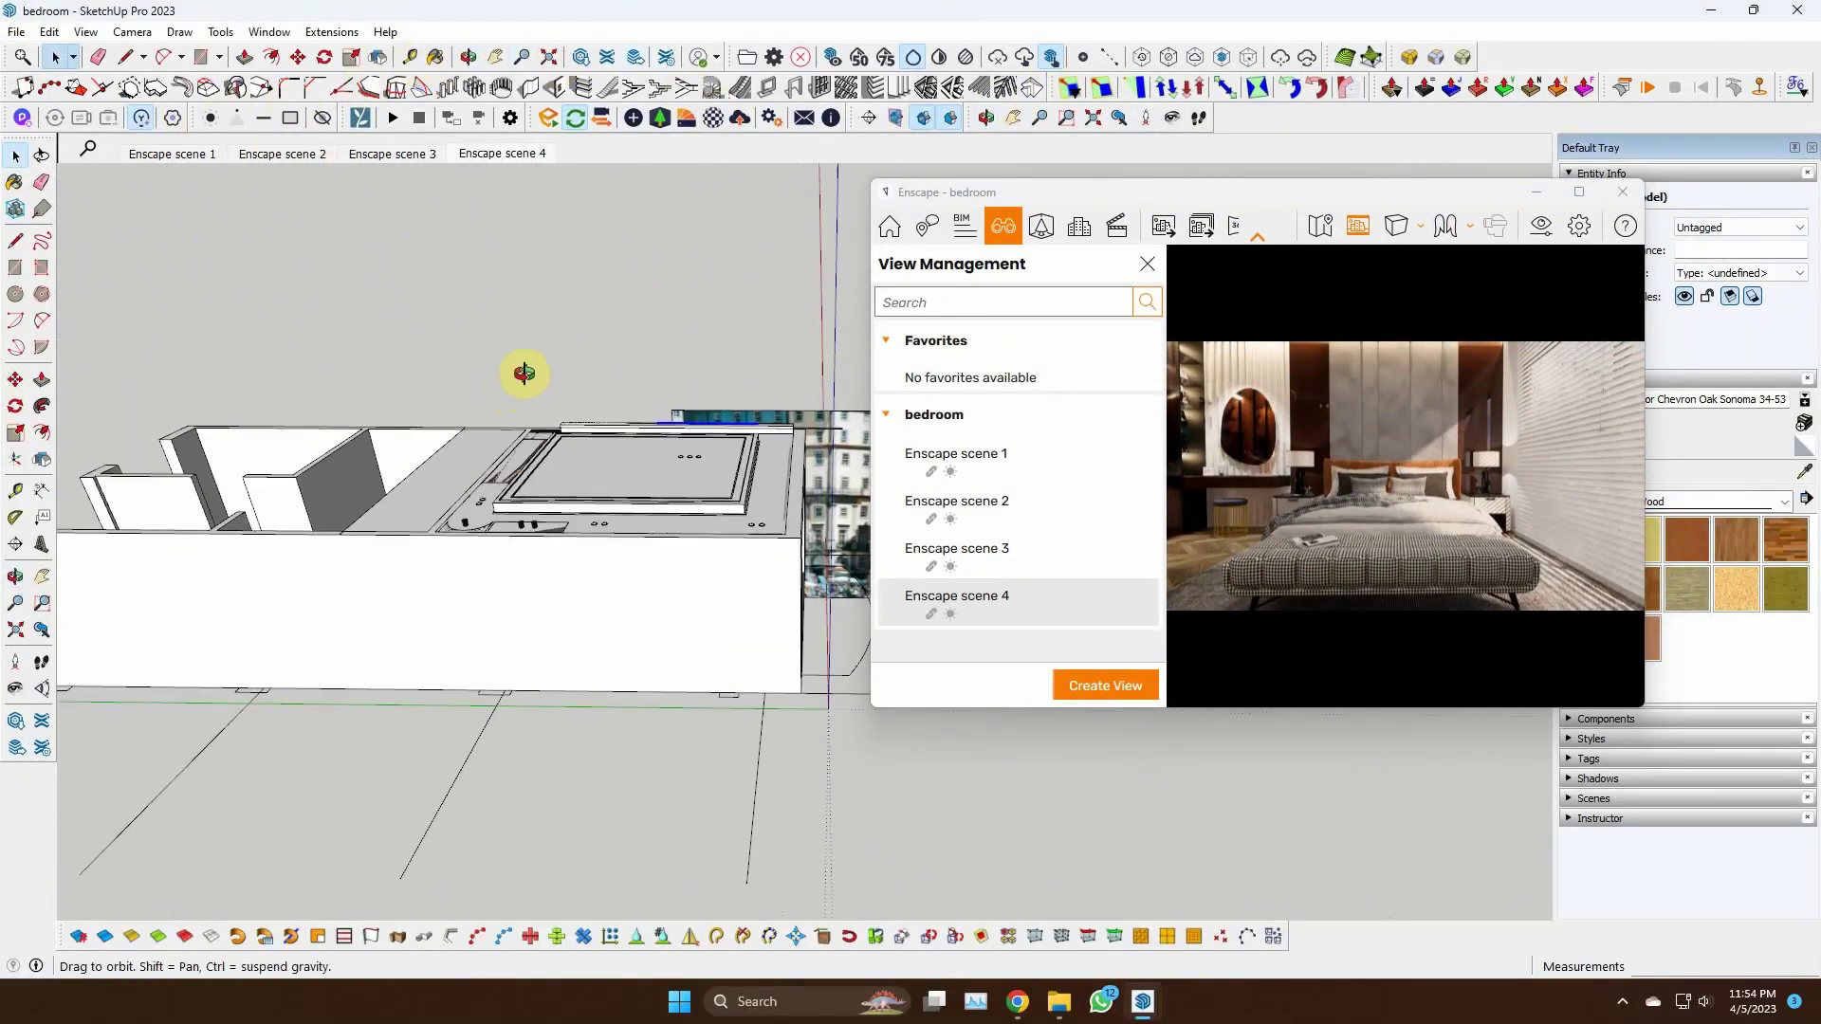
Move the SketchUp section plane so the bedroom interior is cut open
middle_click_drag(520, 374, 588, 439)
key("m")
left_click(805, 740)
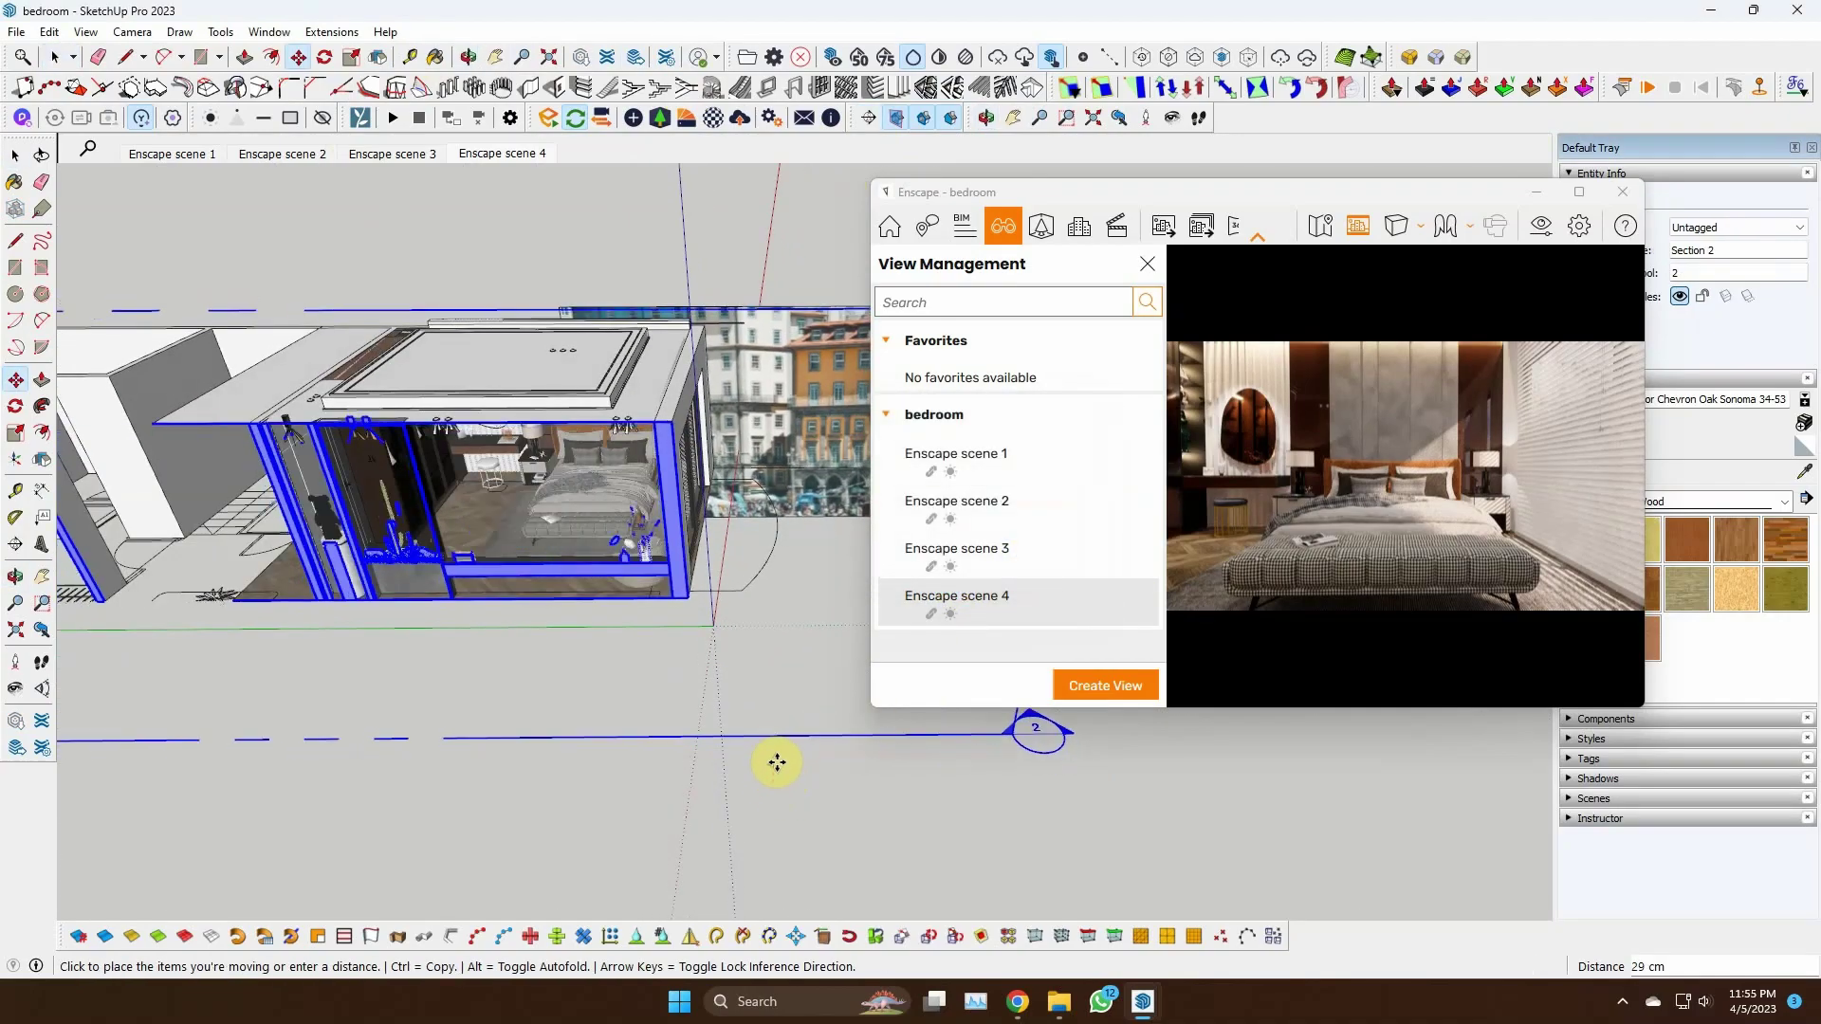
left_click(795, 749)
key("space")
Zoom and orbit to the bed, then close View Management for the full-width Enscape view
scroll(809, 517, "up", 5)
scroll(394, 419, "up", 3)
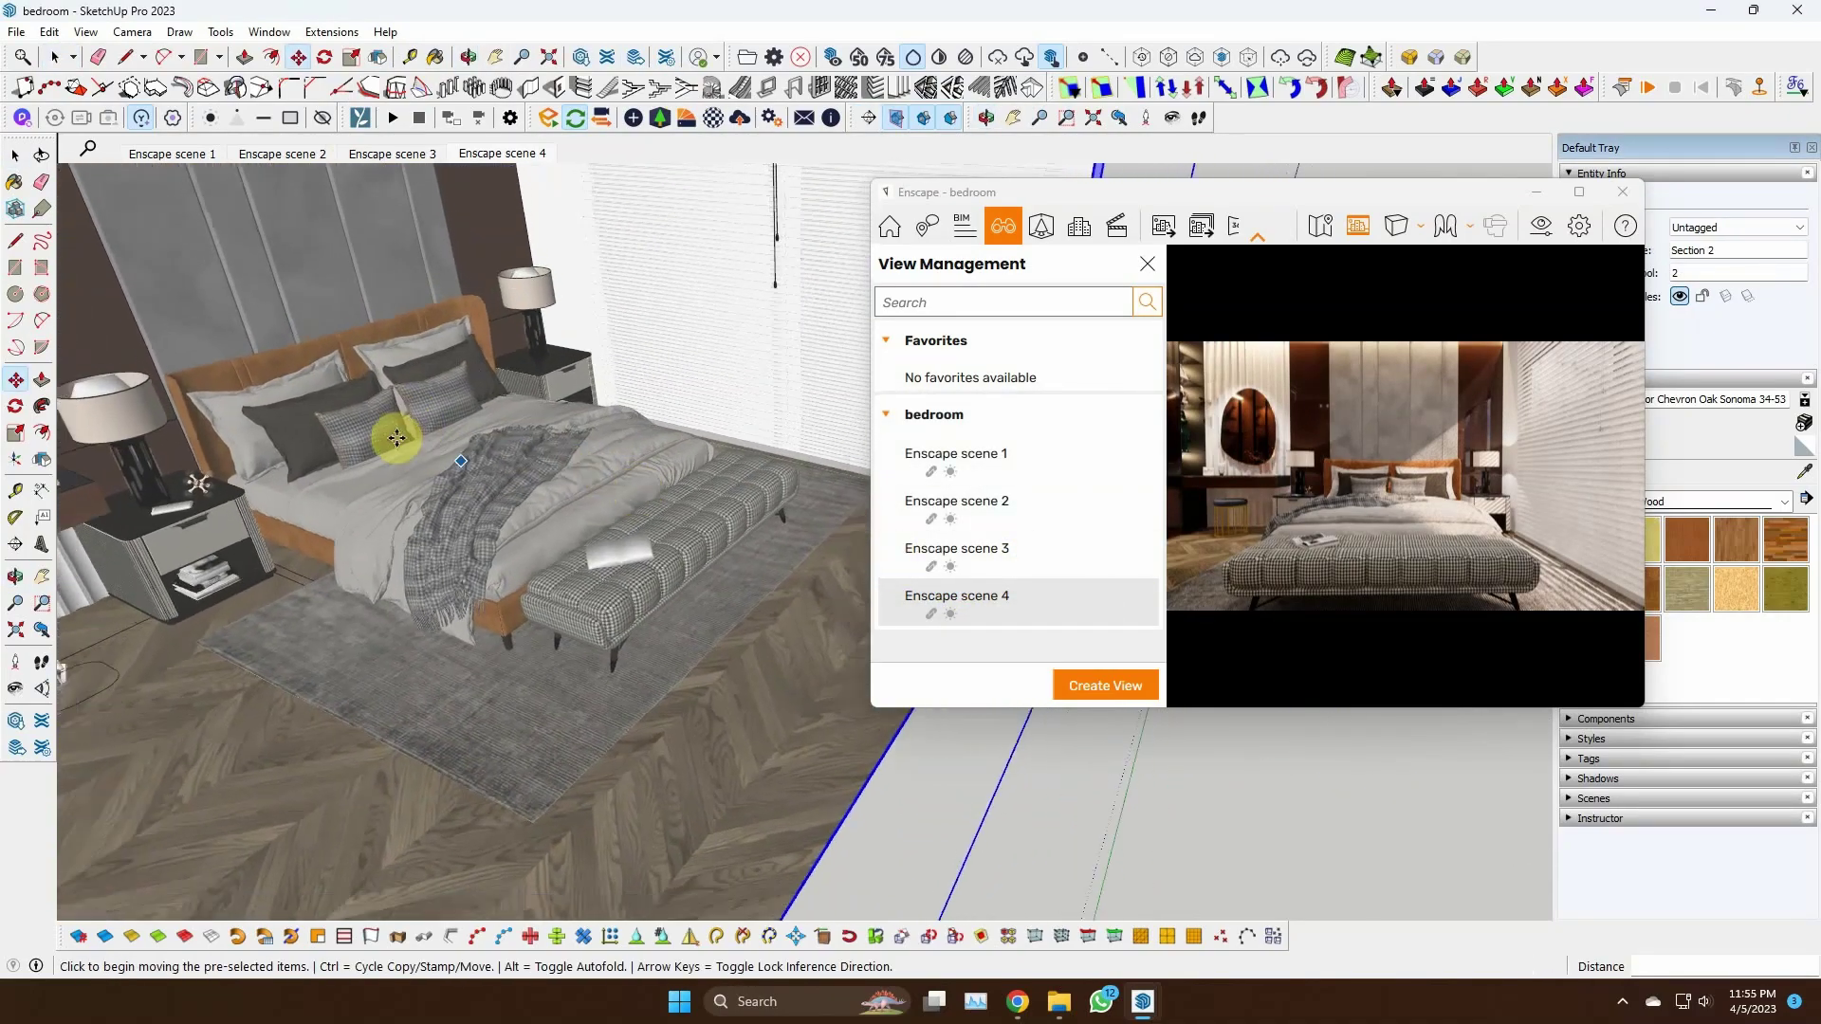
mouse_move(503, 356)
middle_mouse_down()
mouse_move(759, 419)
mouse_move(507, 560)
middle_mouse_up()
right_click(527, 540)
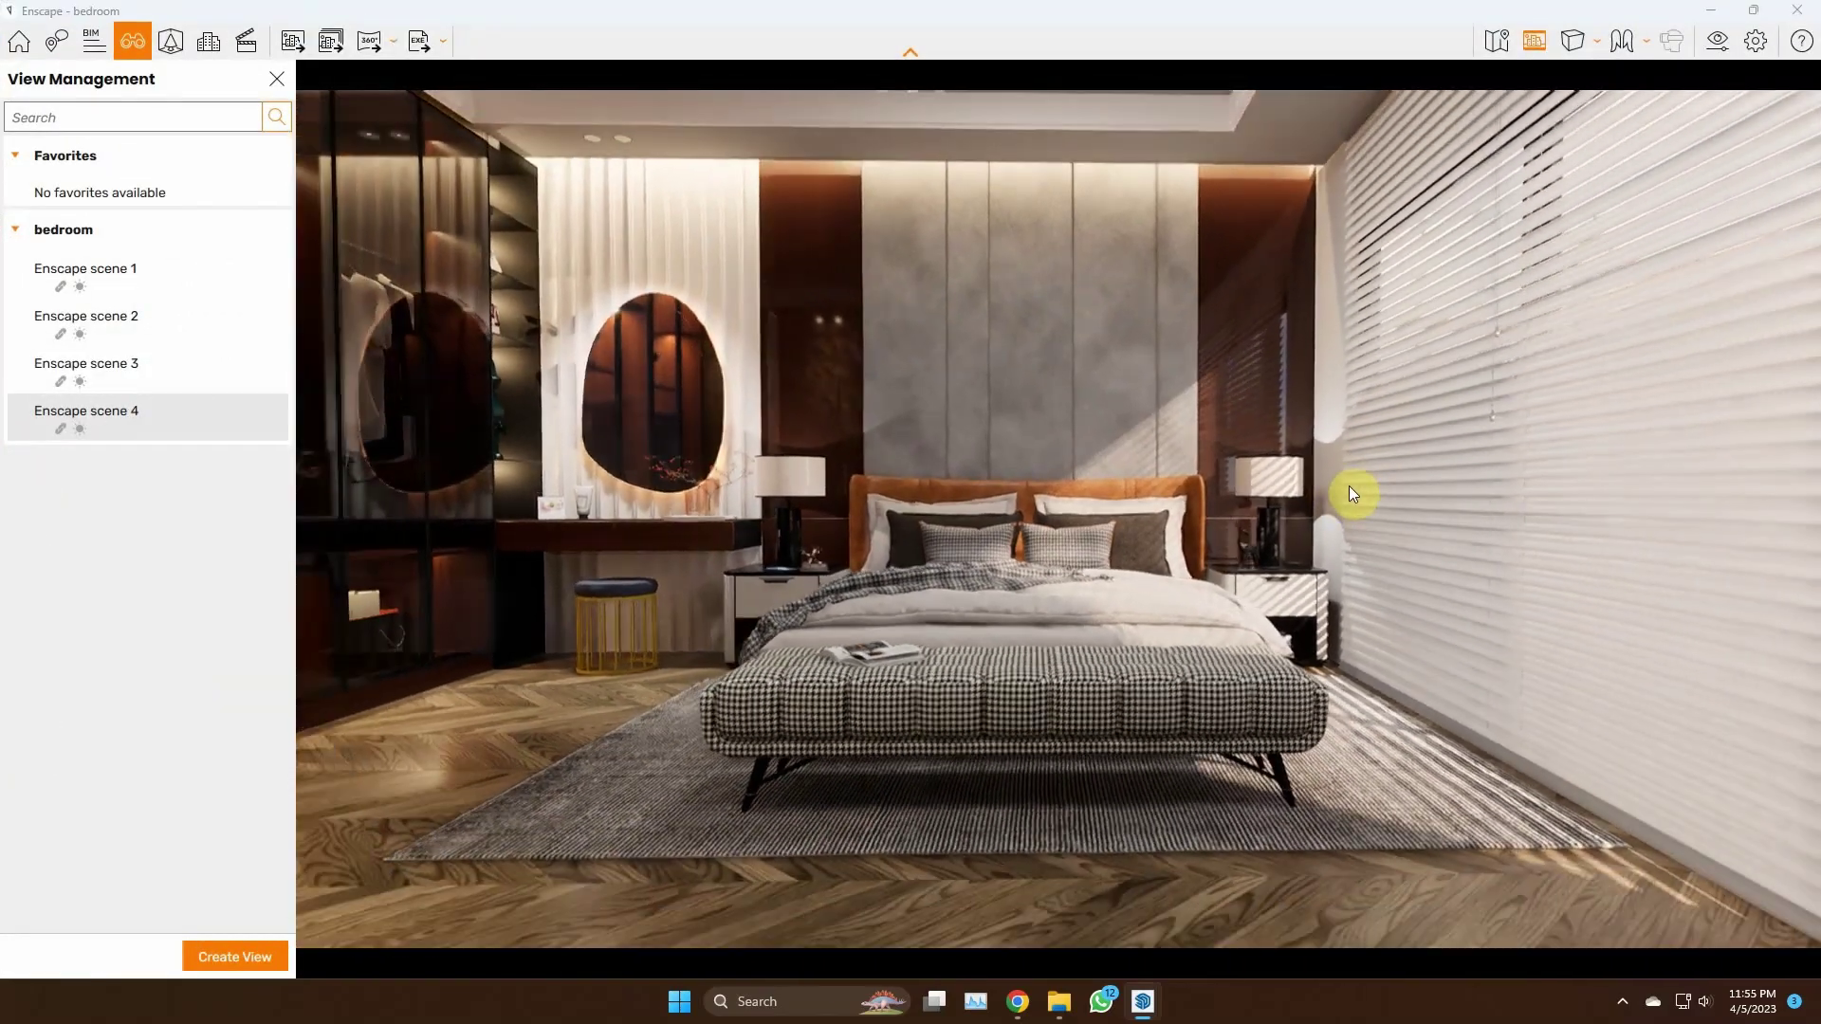
left_click(133, 41)
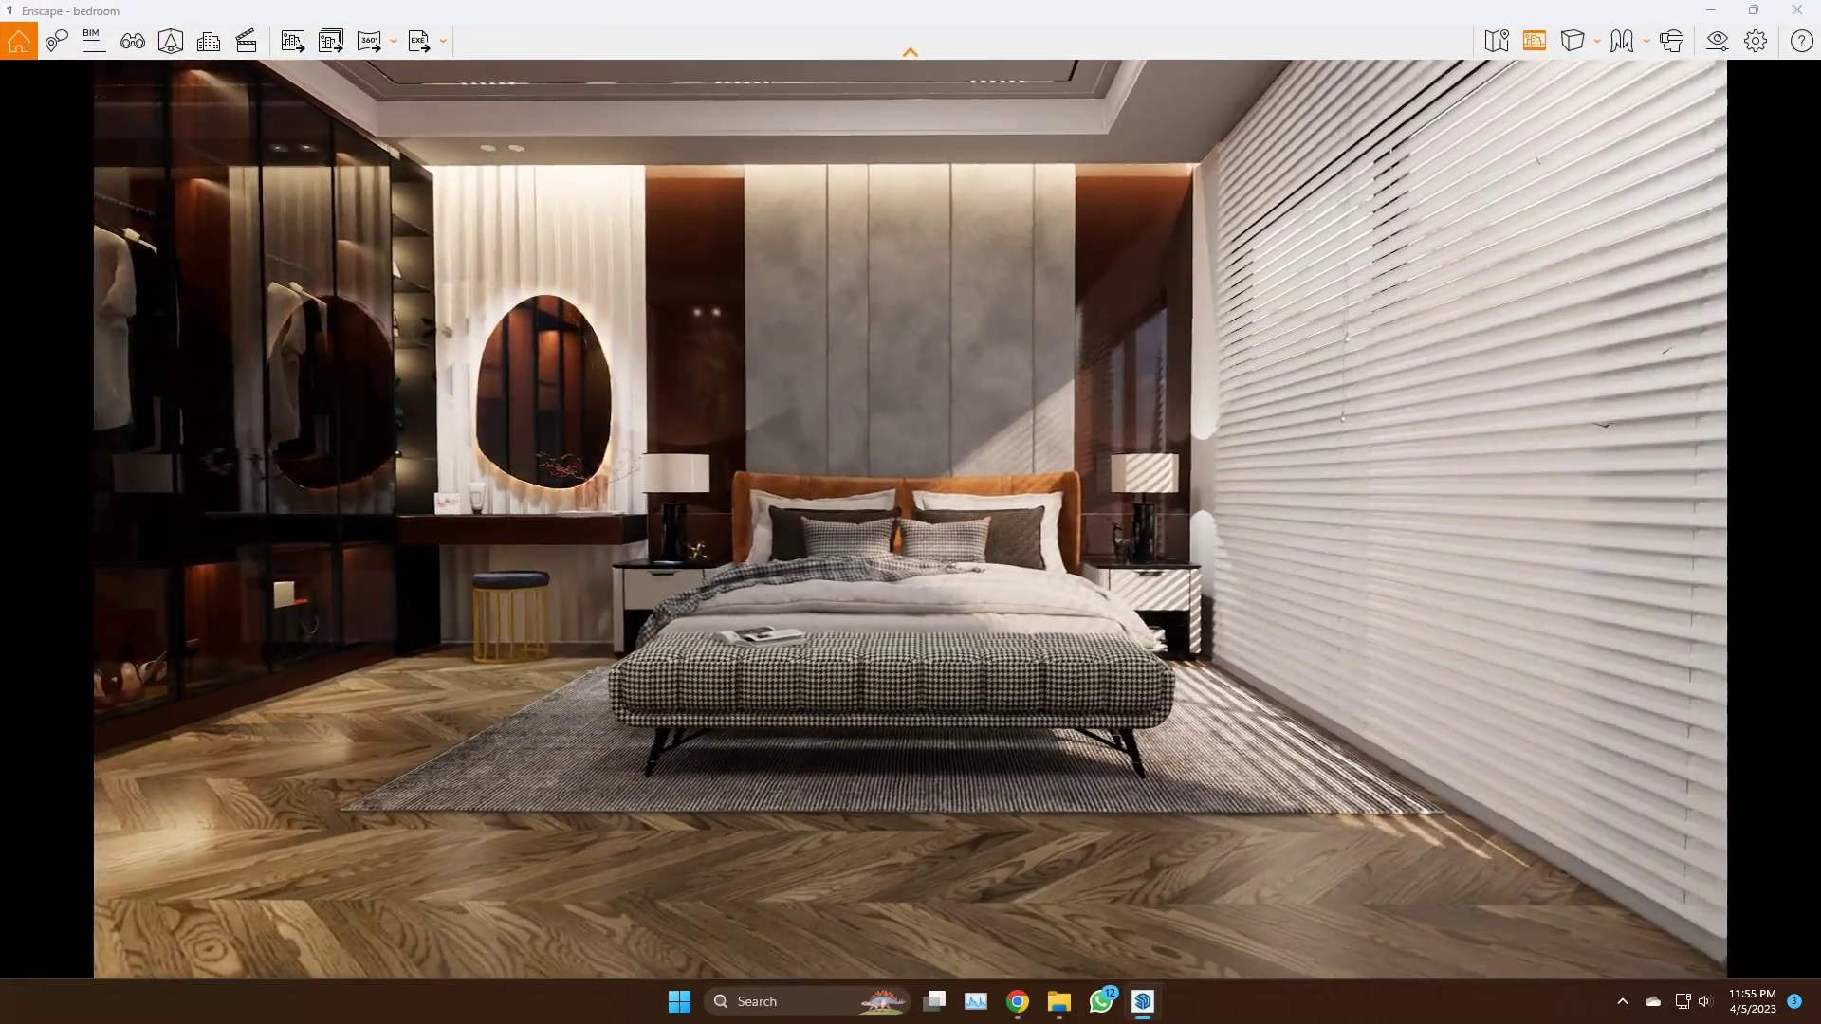
Narrow the Enscape camera field of view to 70°
left_click(1721, 47)
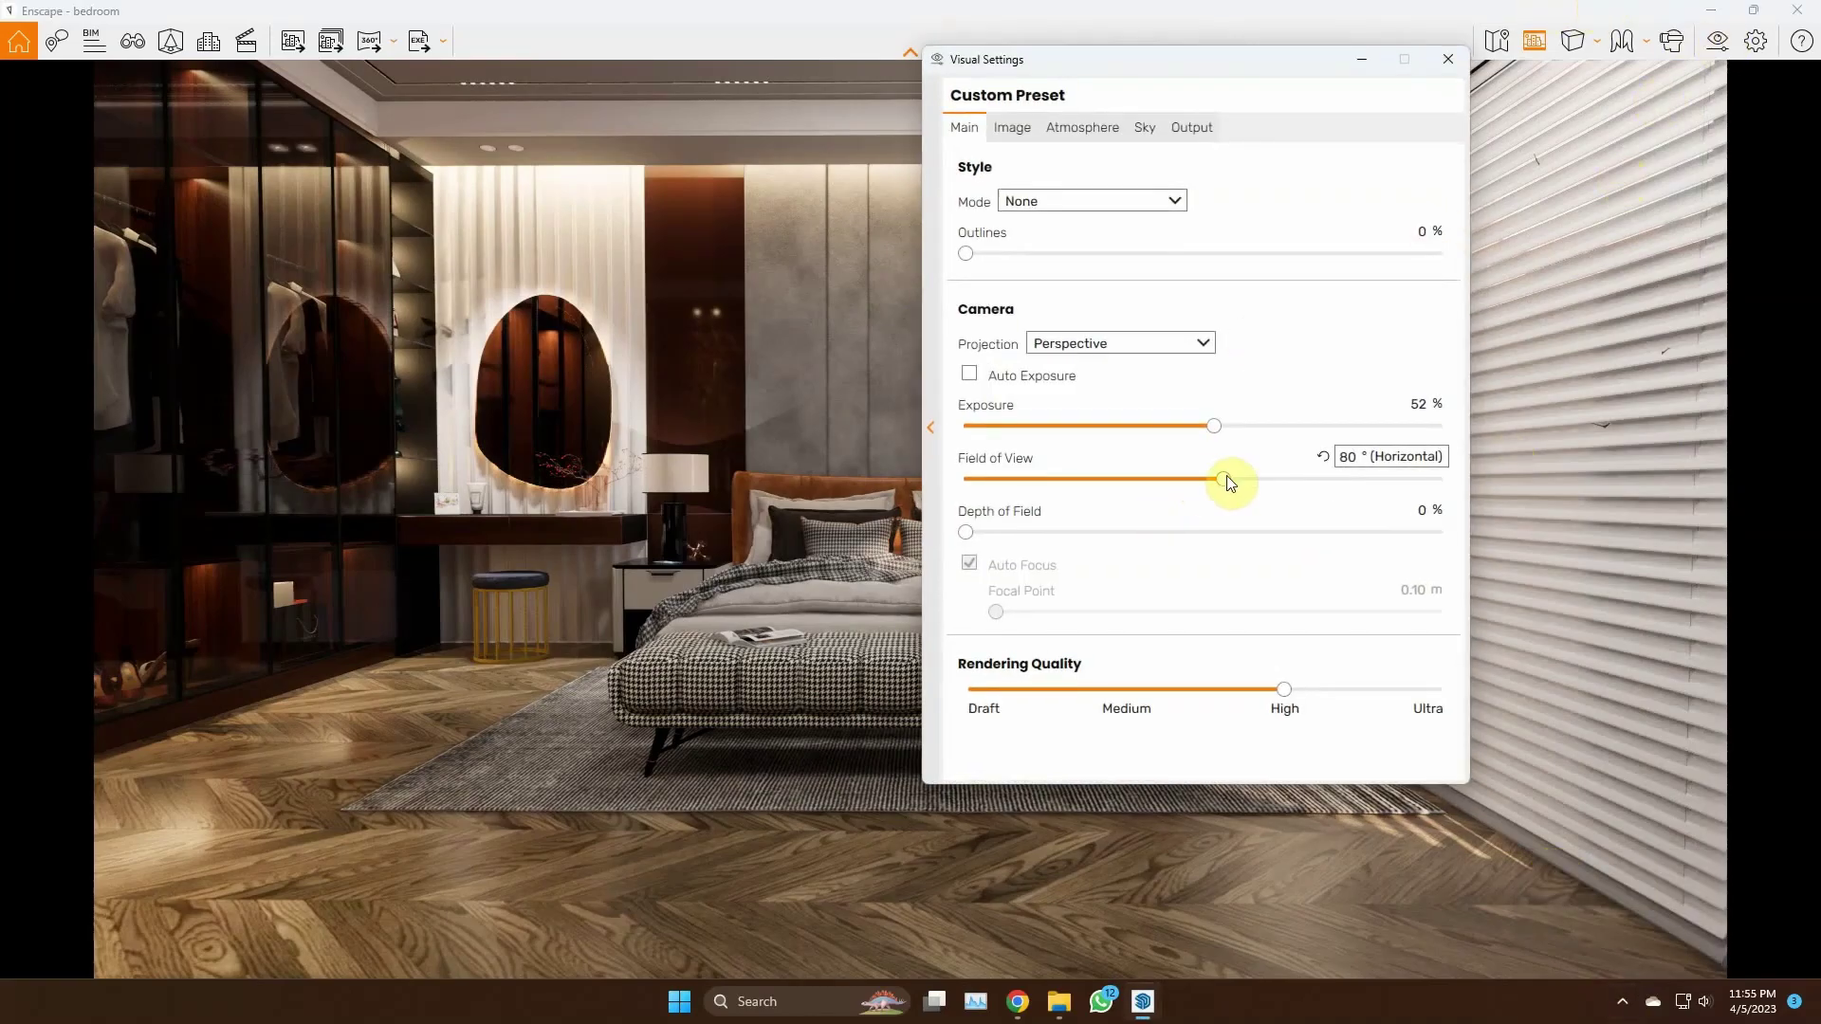
mouse_move(1228, 480)
left_mouse_down()
mouse_move(1169, 480)
mouse_move(1185, 488)
left_mouse_up()
left_click(1477, 61)
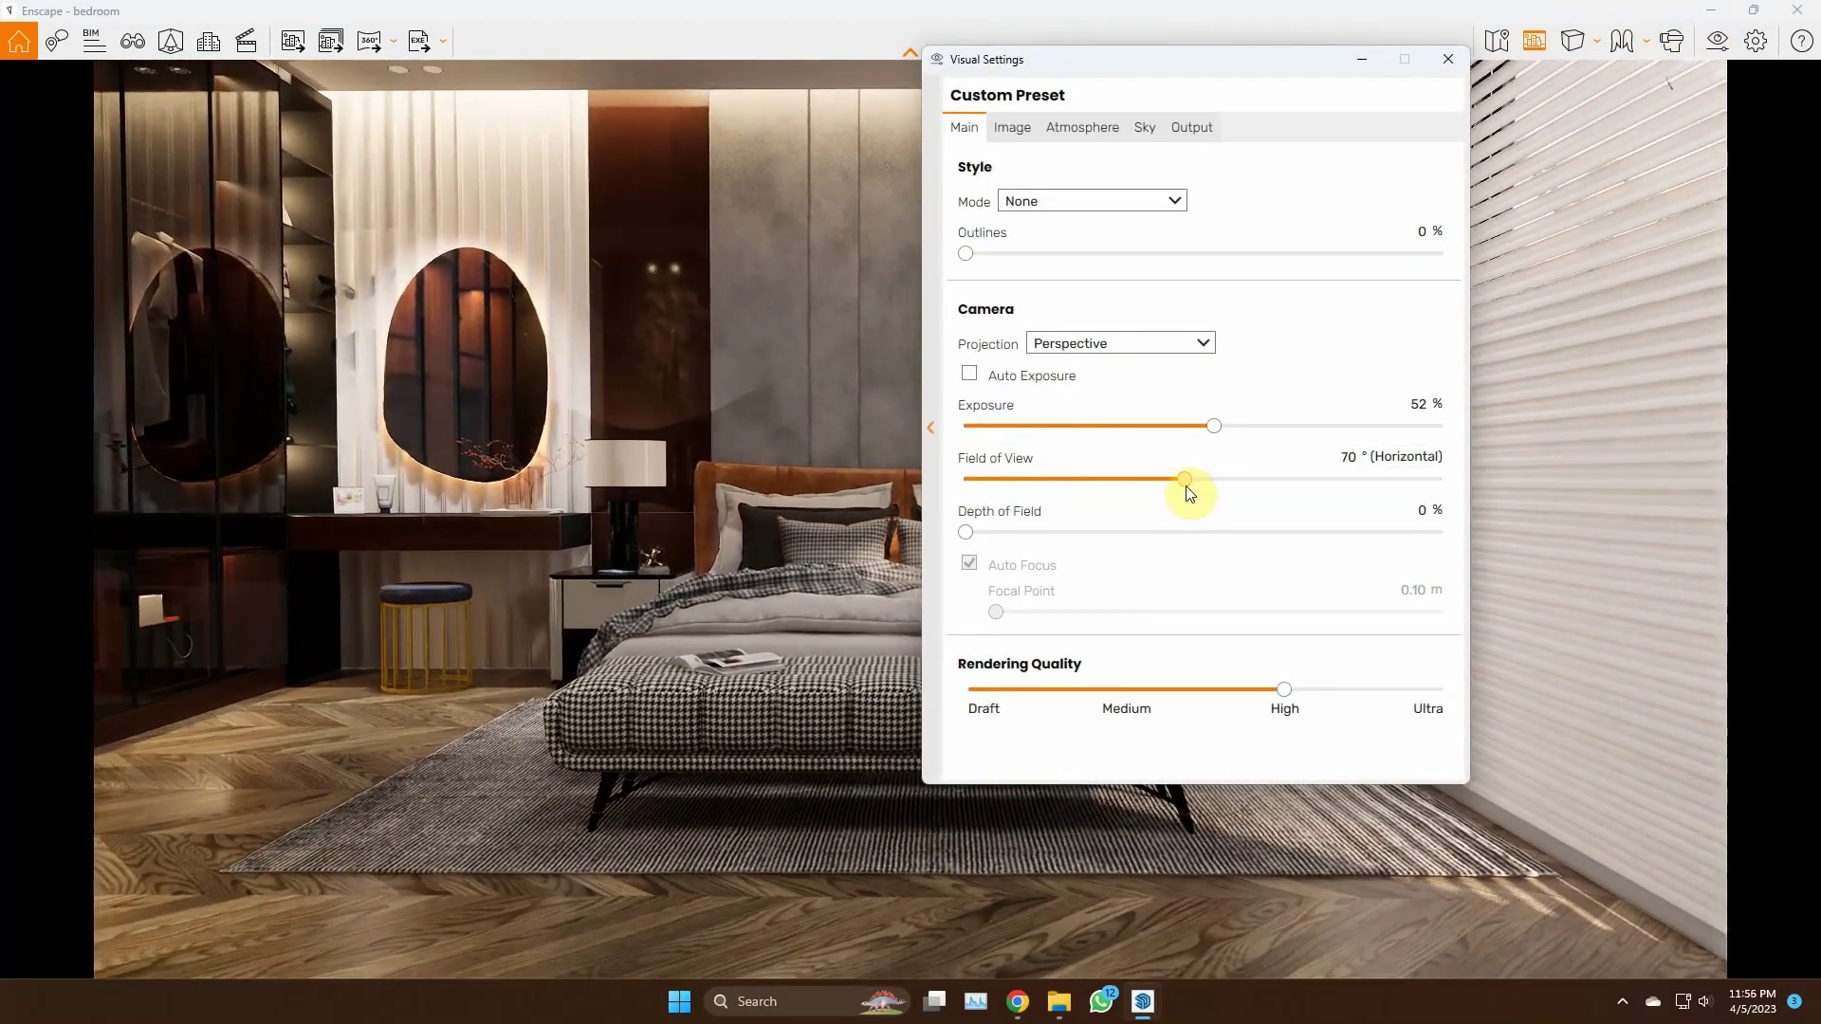
left_click(1394, 386)
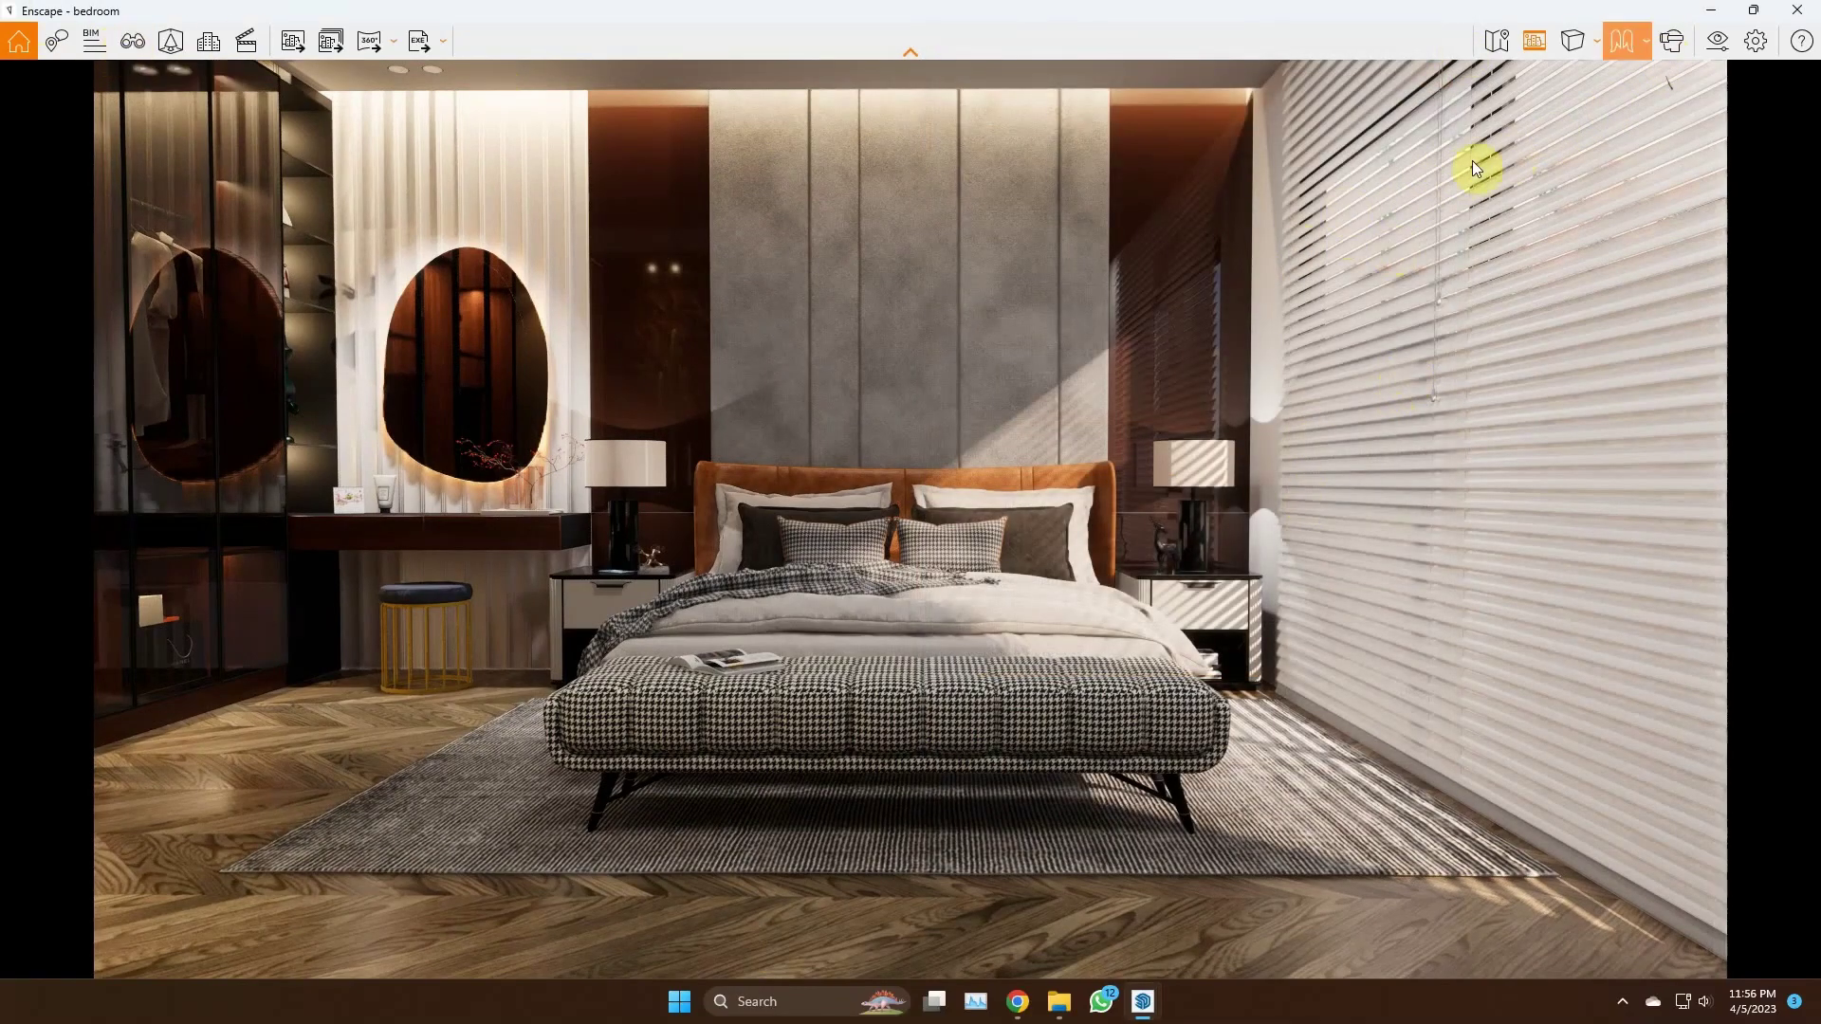
Shift the time of day until sunlight stripes stream across the bedroom
key("u")
key("u")
key("u")
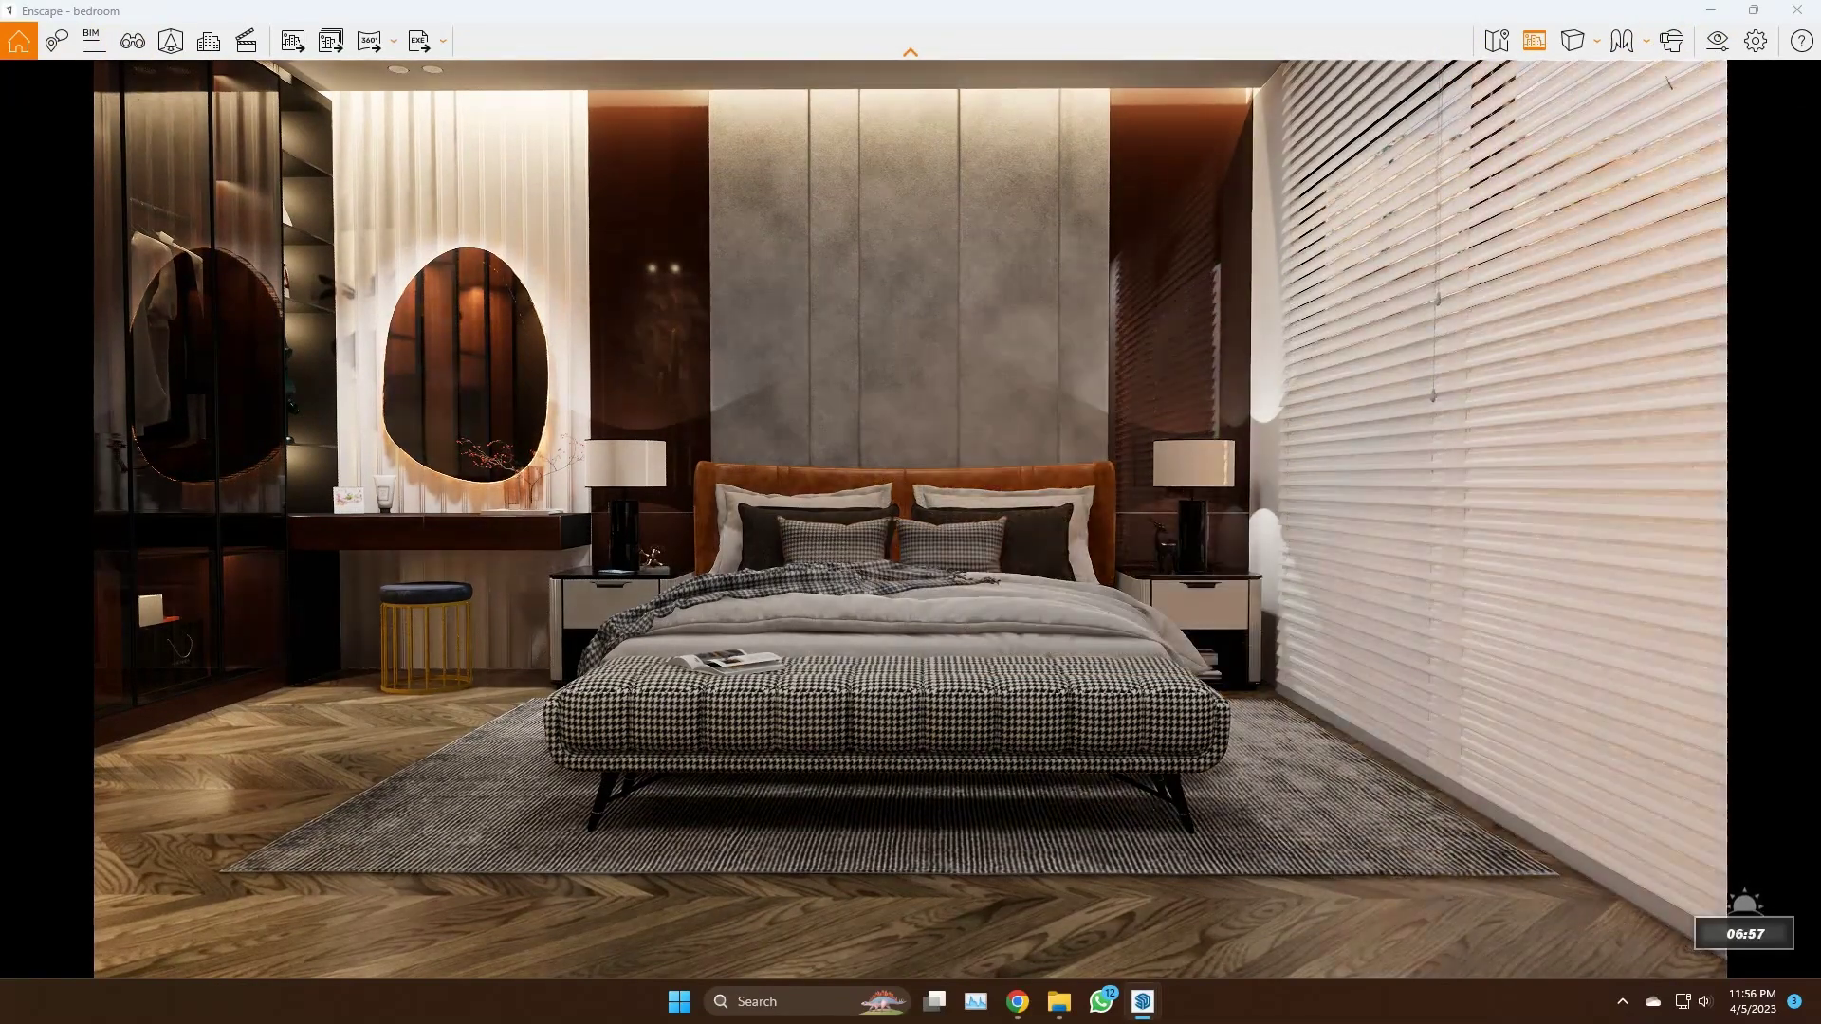
key("u")
key("u")
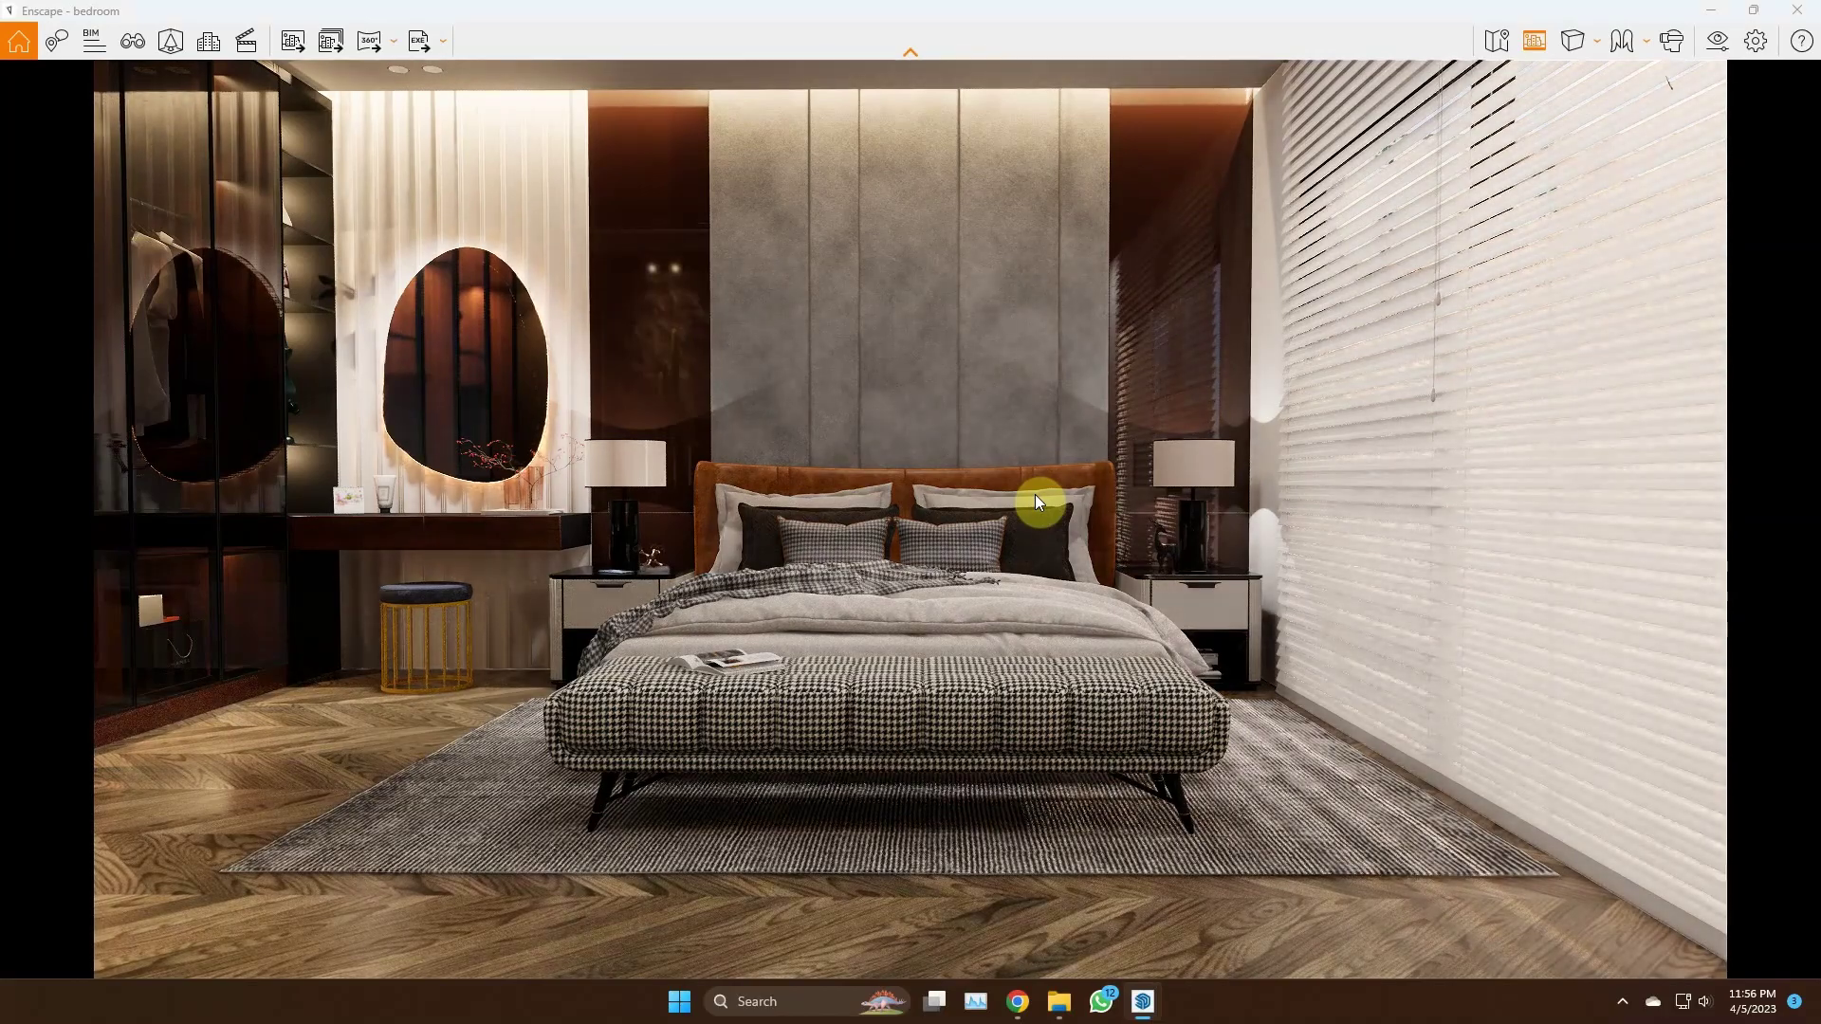
key("u")
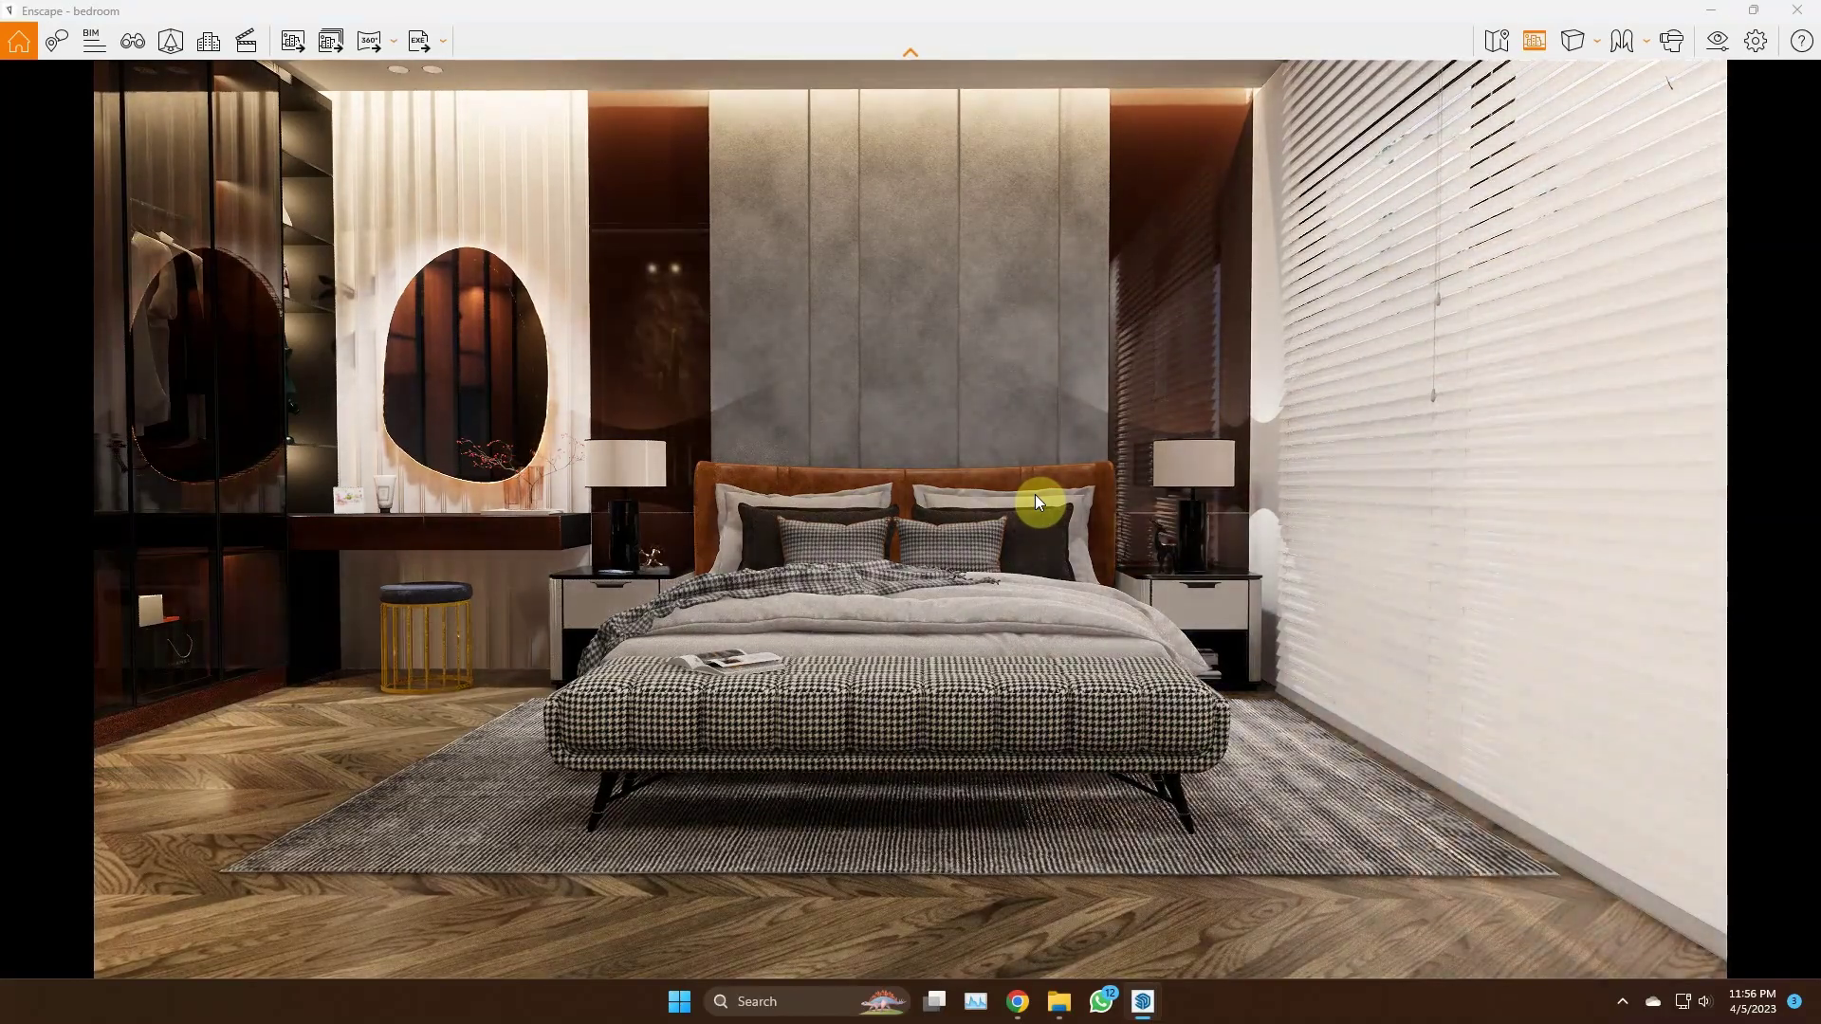
key("u")
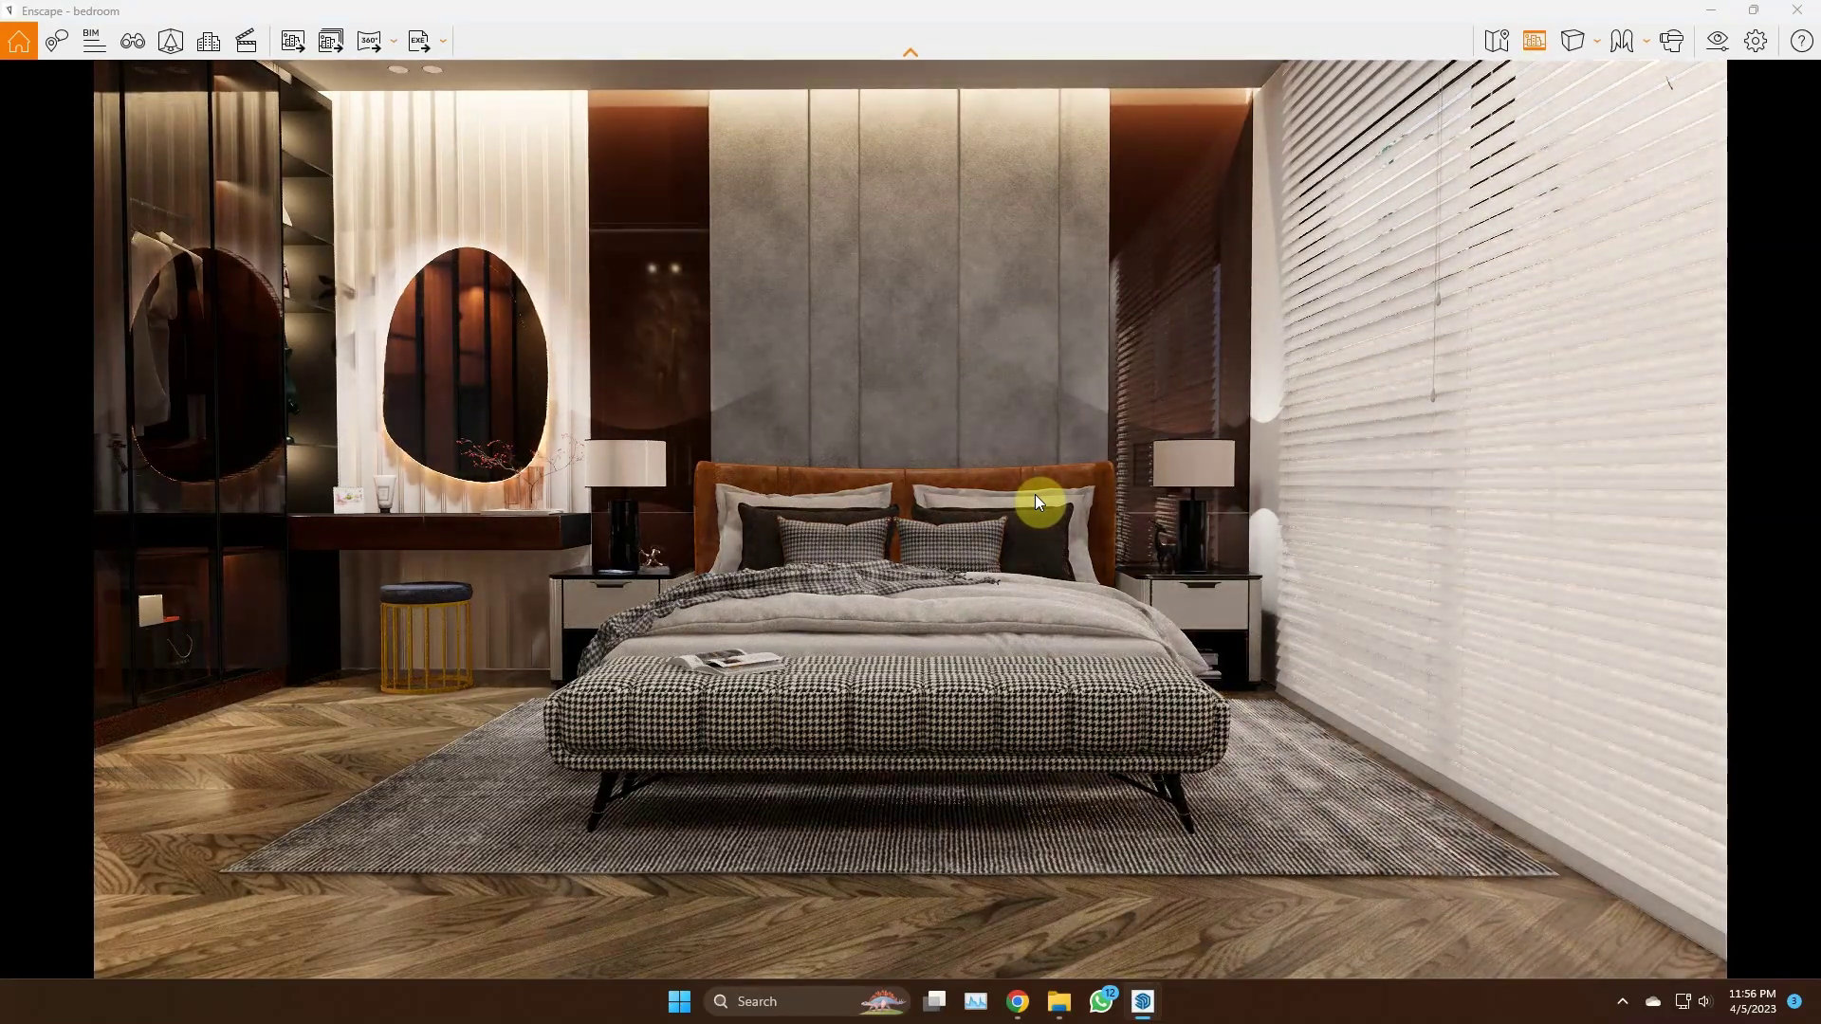
key("u")
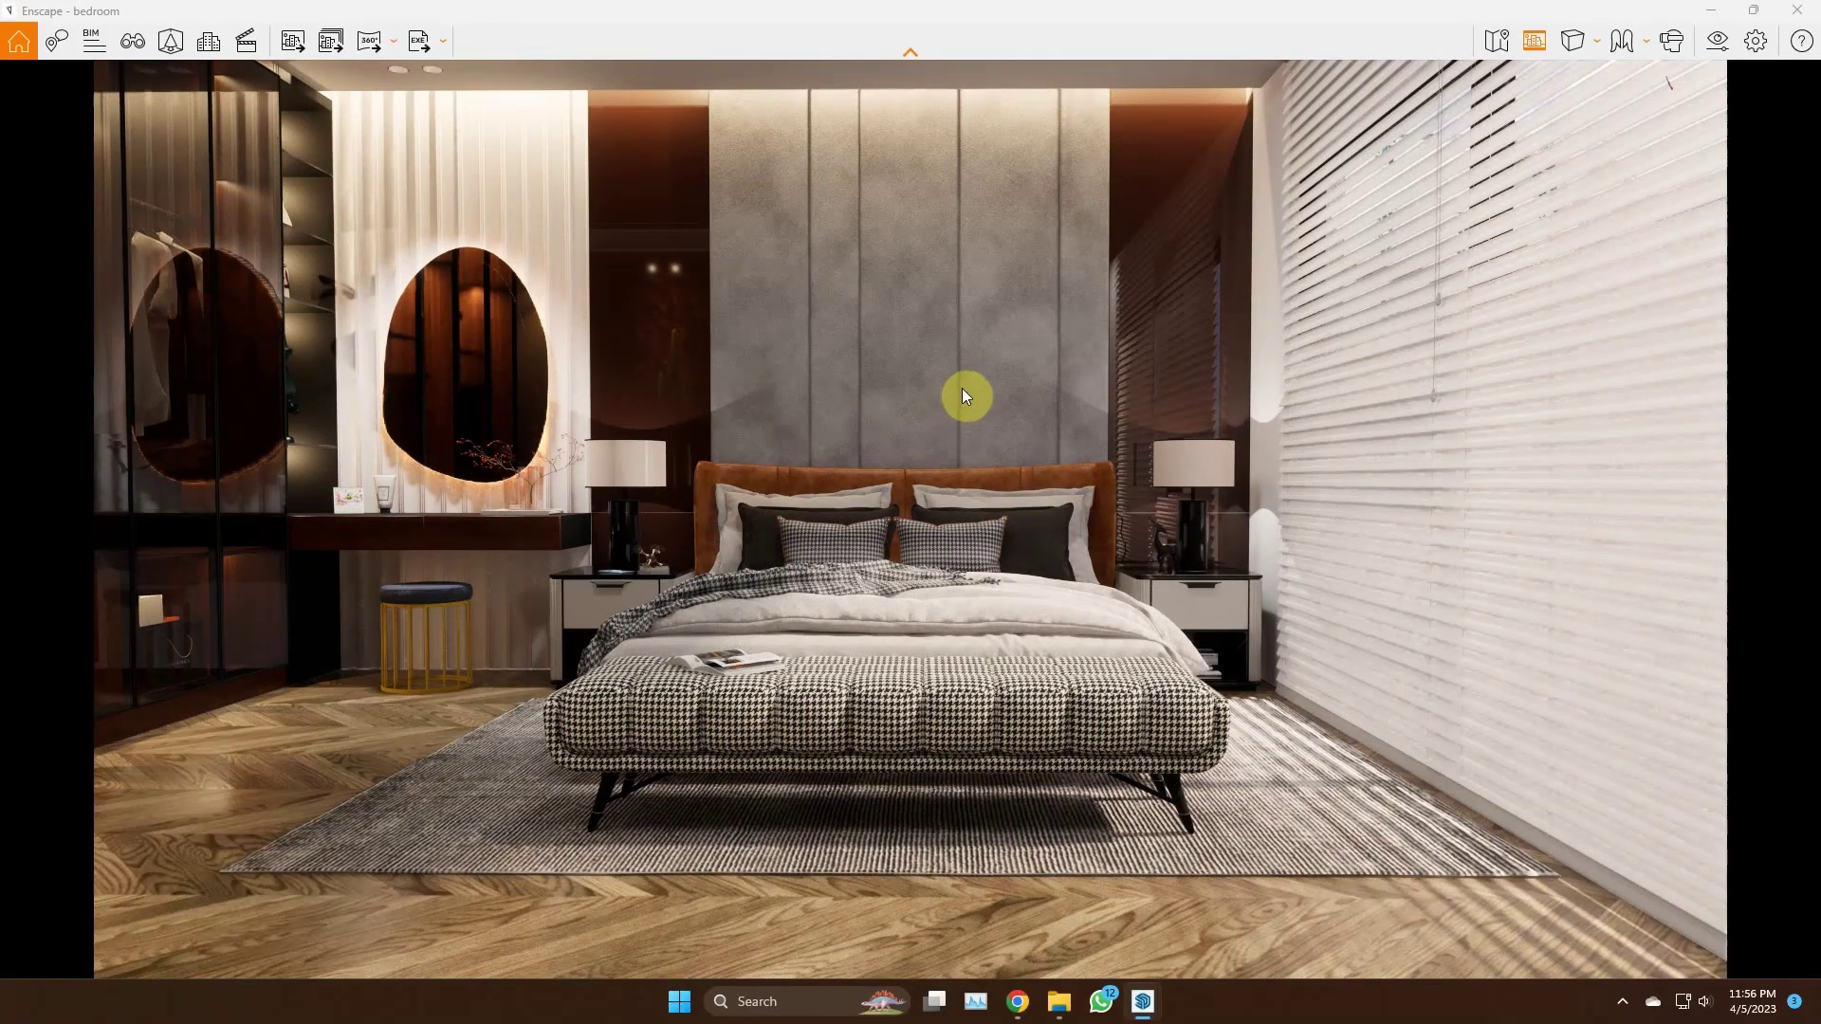
Export this view as a render, save it as Enscape scene 5, and close Enscape
key("ctrl+r")
left_click(1368, 725)
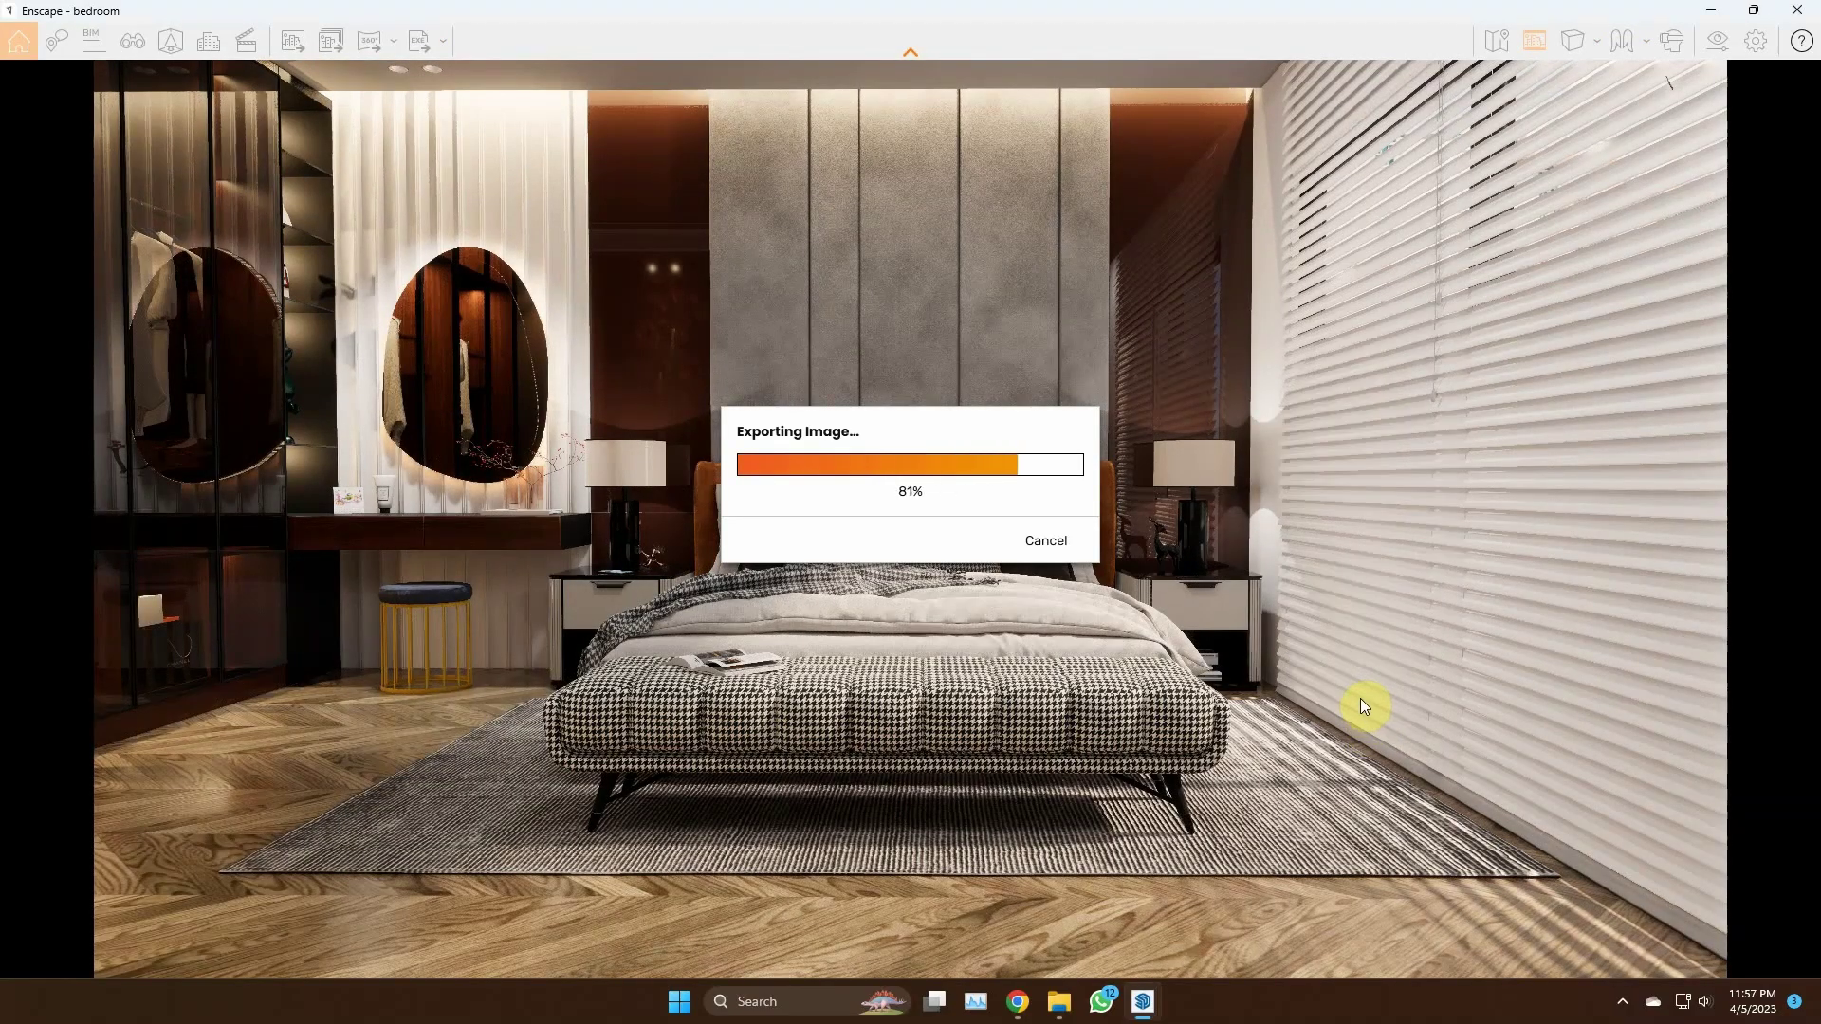
left_click(133, 41)
left_click(188, 956)
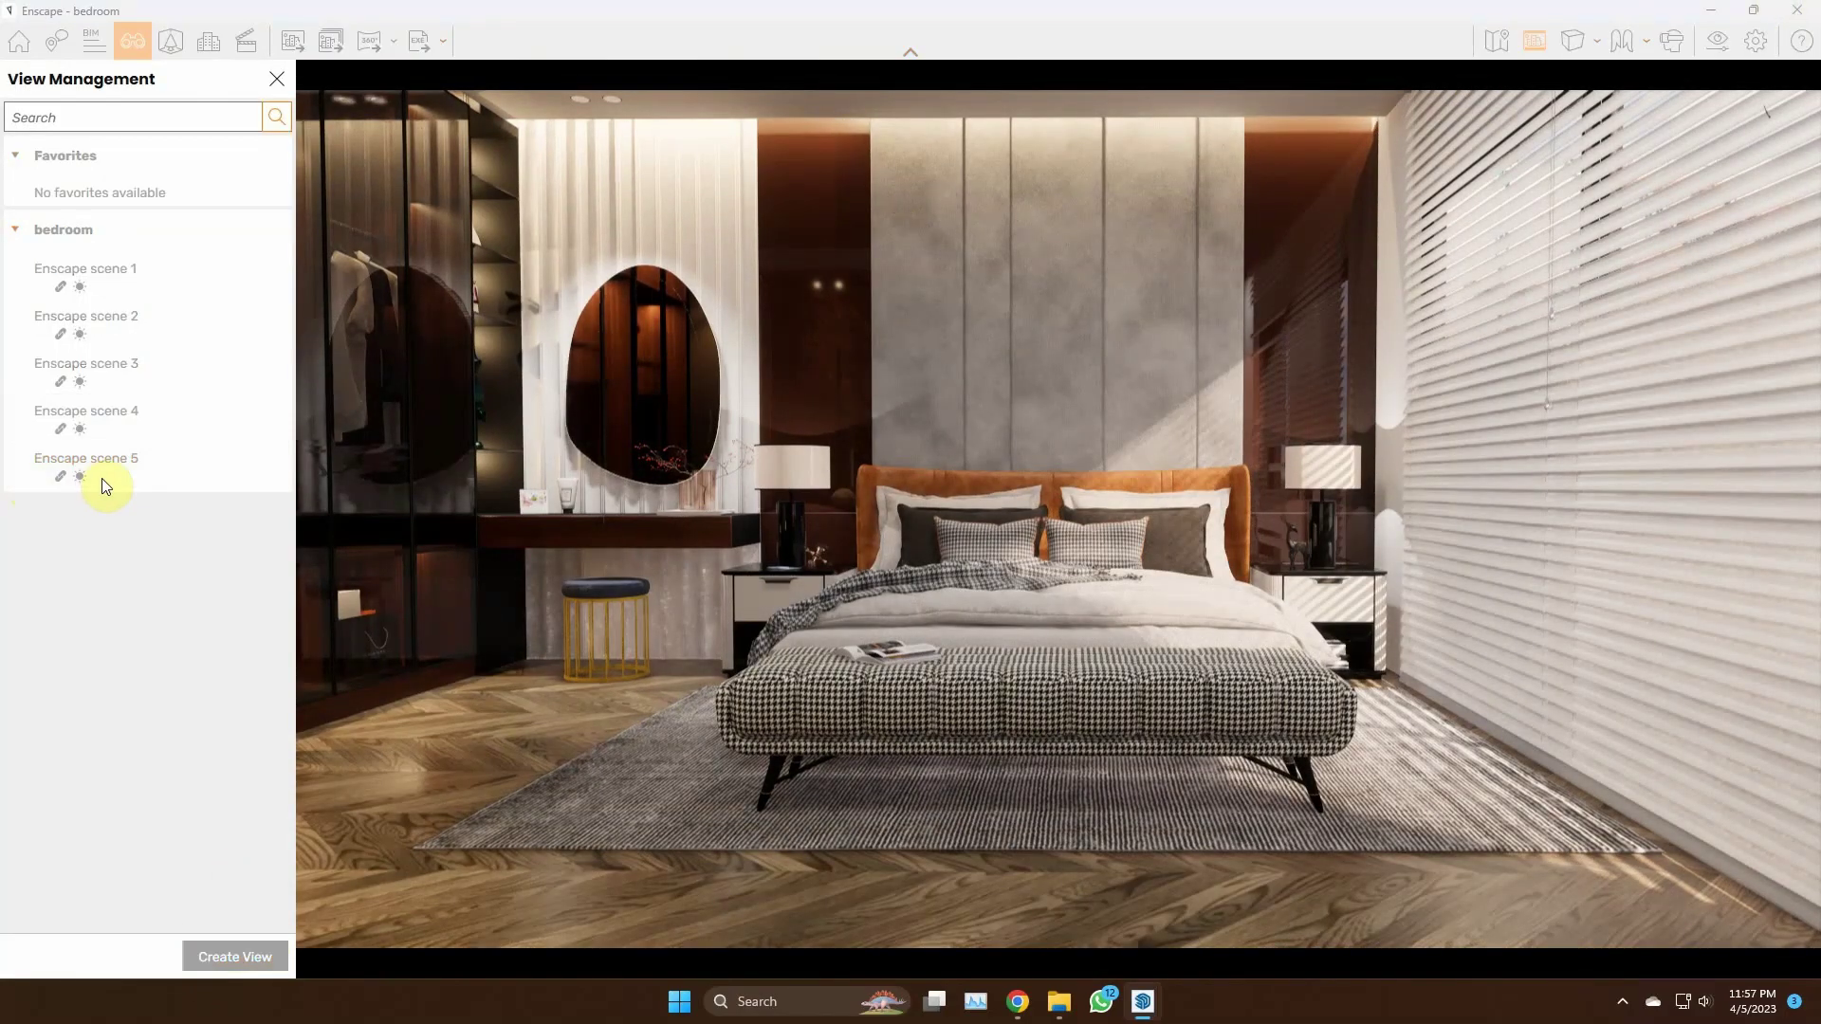
left_click(1796, 10)
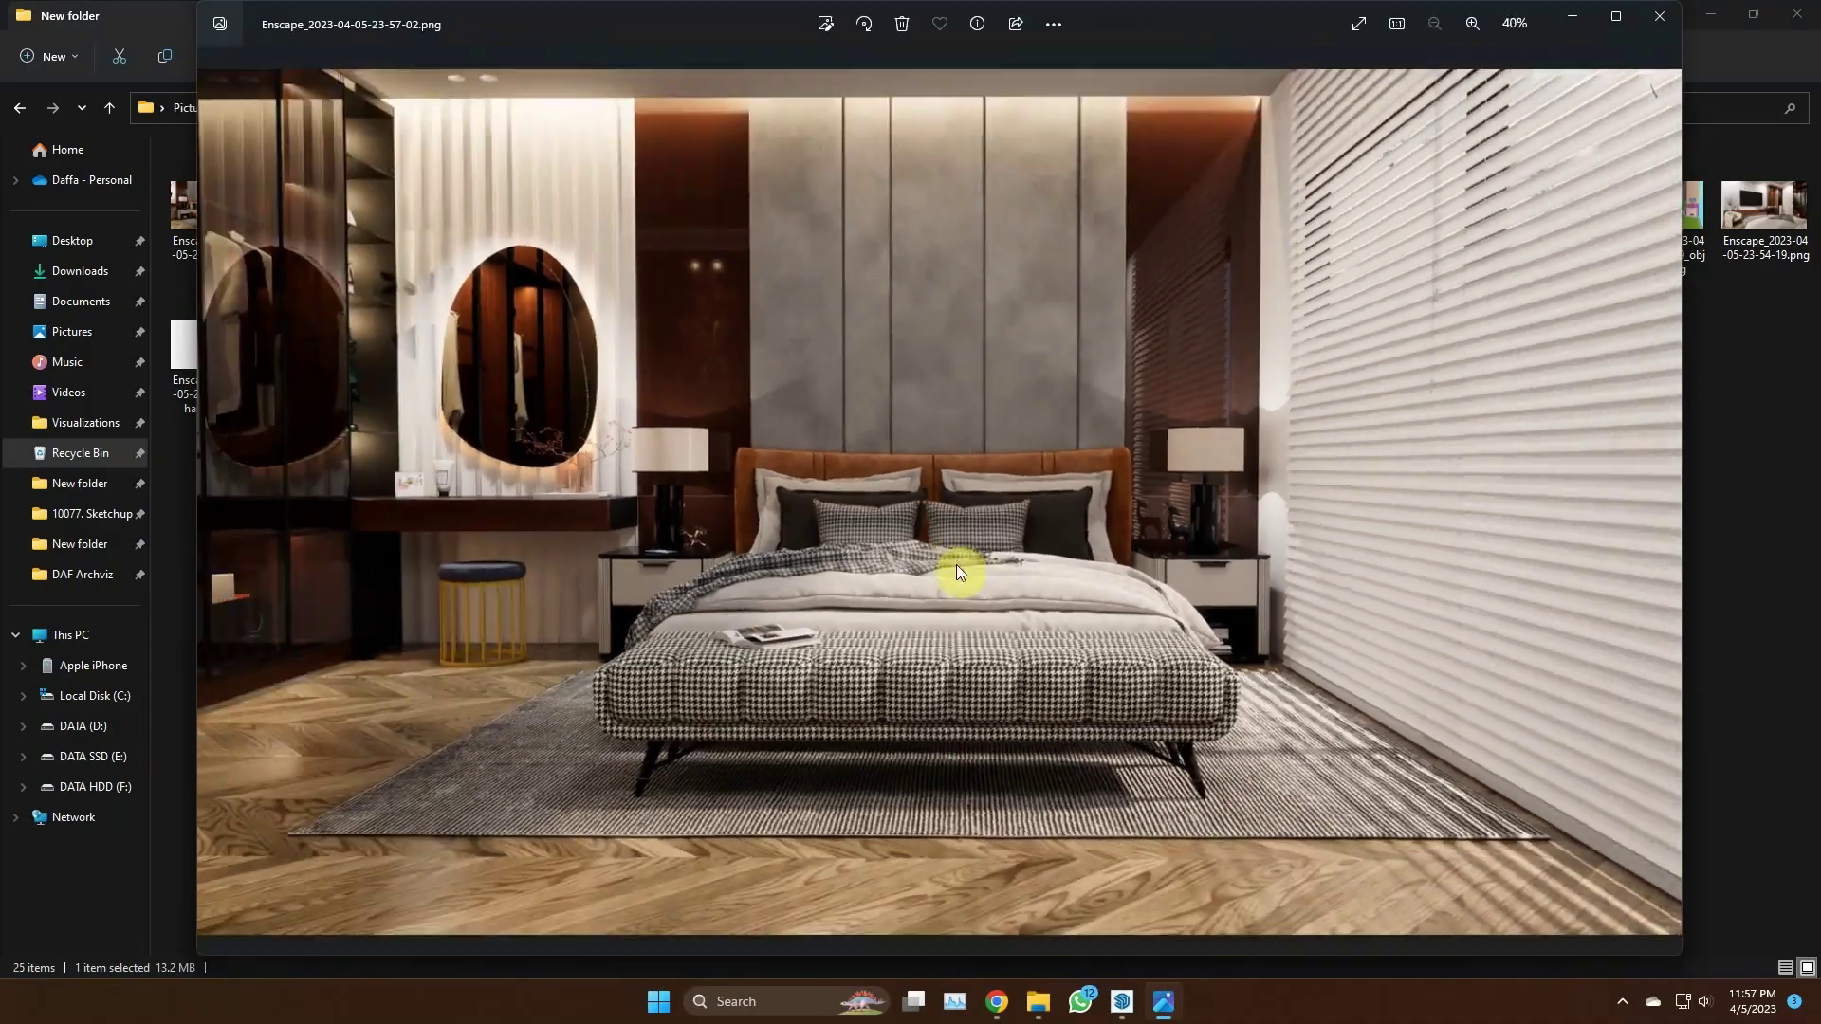
scroll(951, 584, "down", 1)
scroll(950, 583, "down", 1)
scroll(950, 583, "down", 1)
scroll(951, 591, "down", 1)
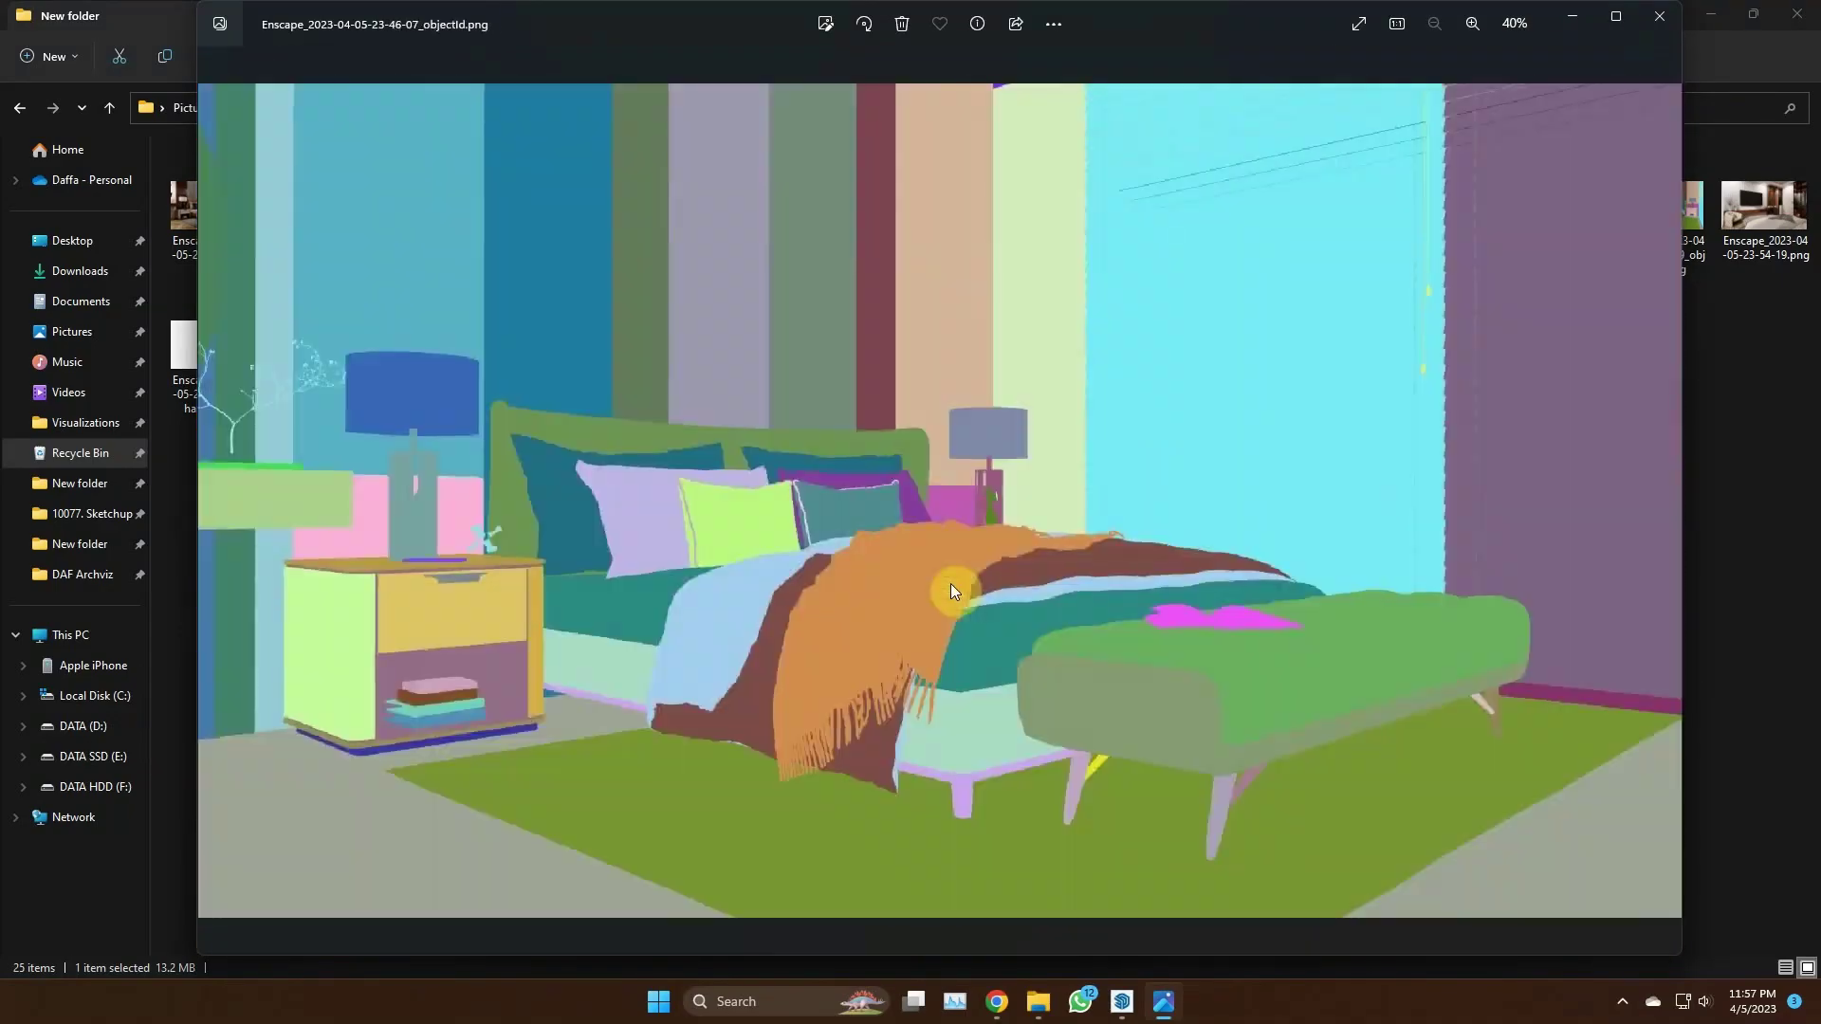
scroll(951, 591, "down", 1)
left_click(1657, 17)
mouse_move(1121, 1002)
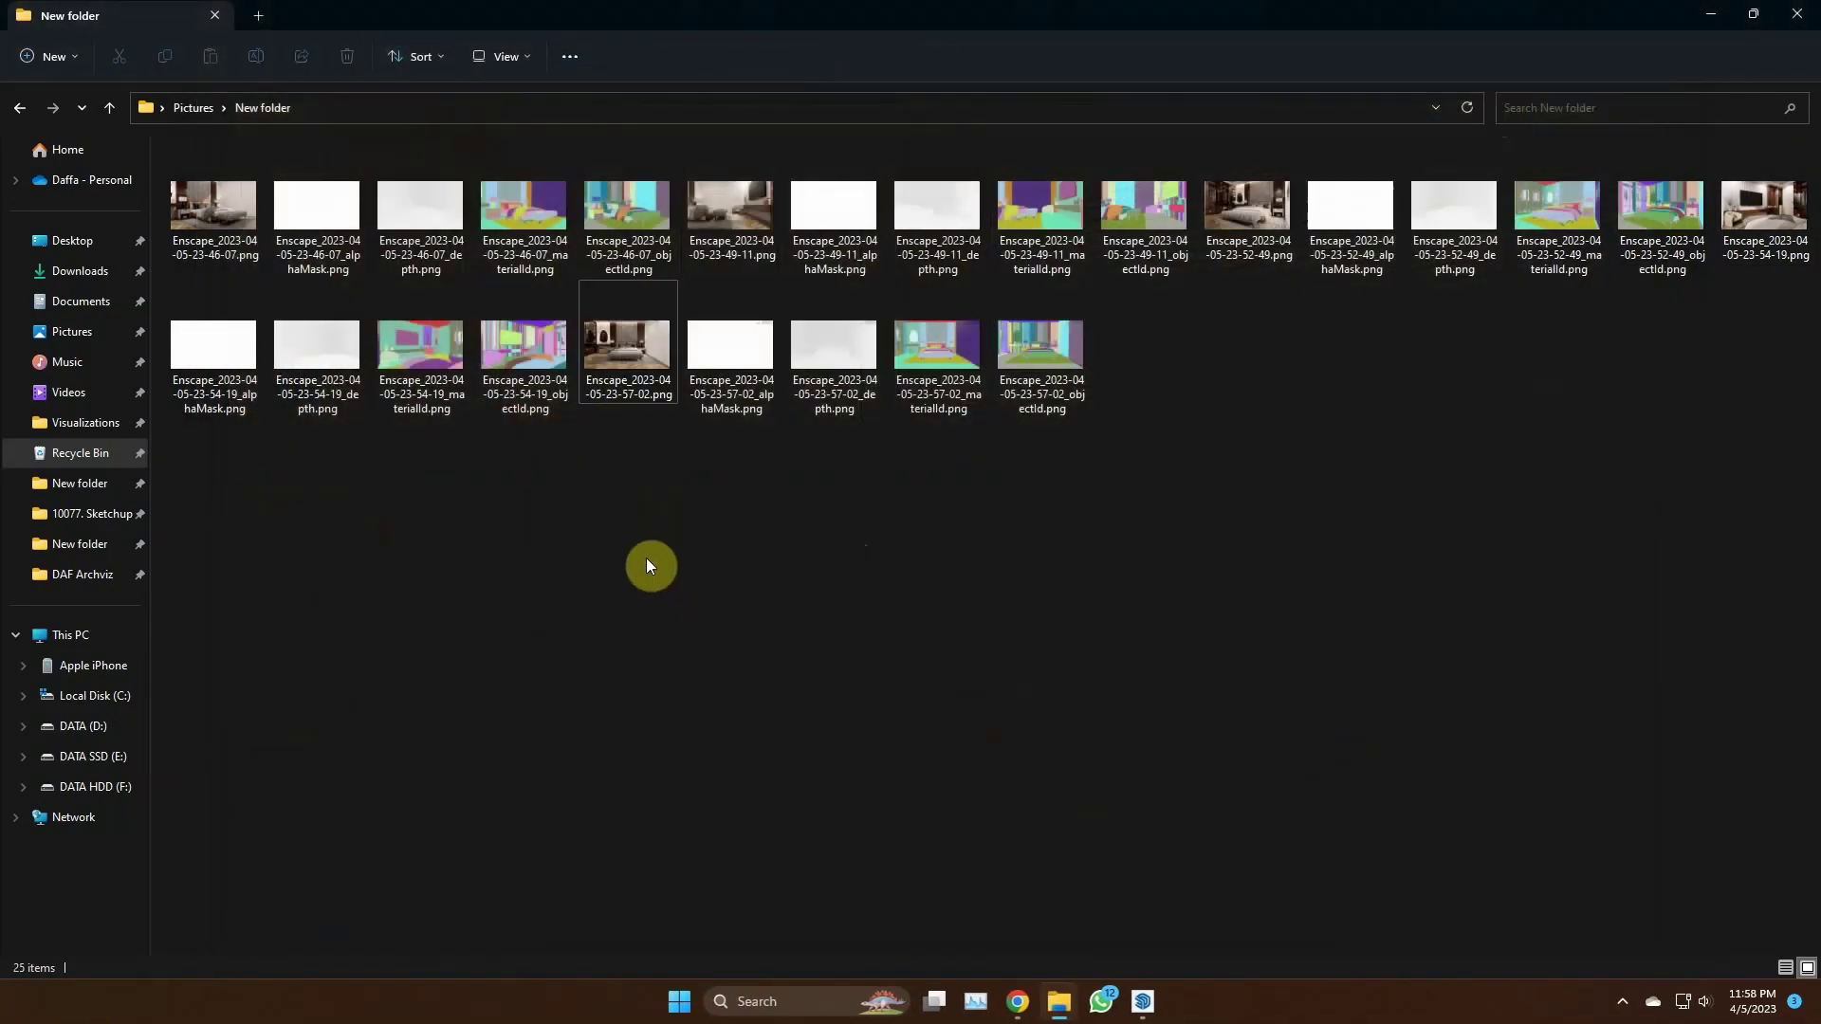
right_click(232, 216)
left_click(713, 552)
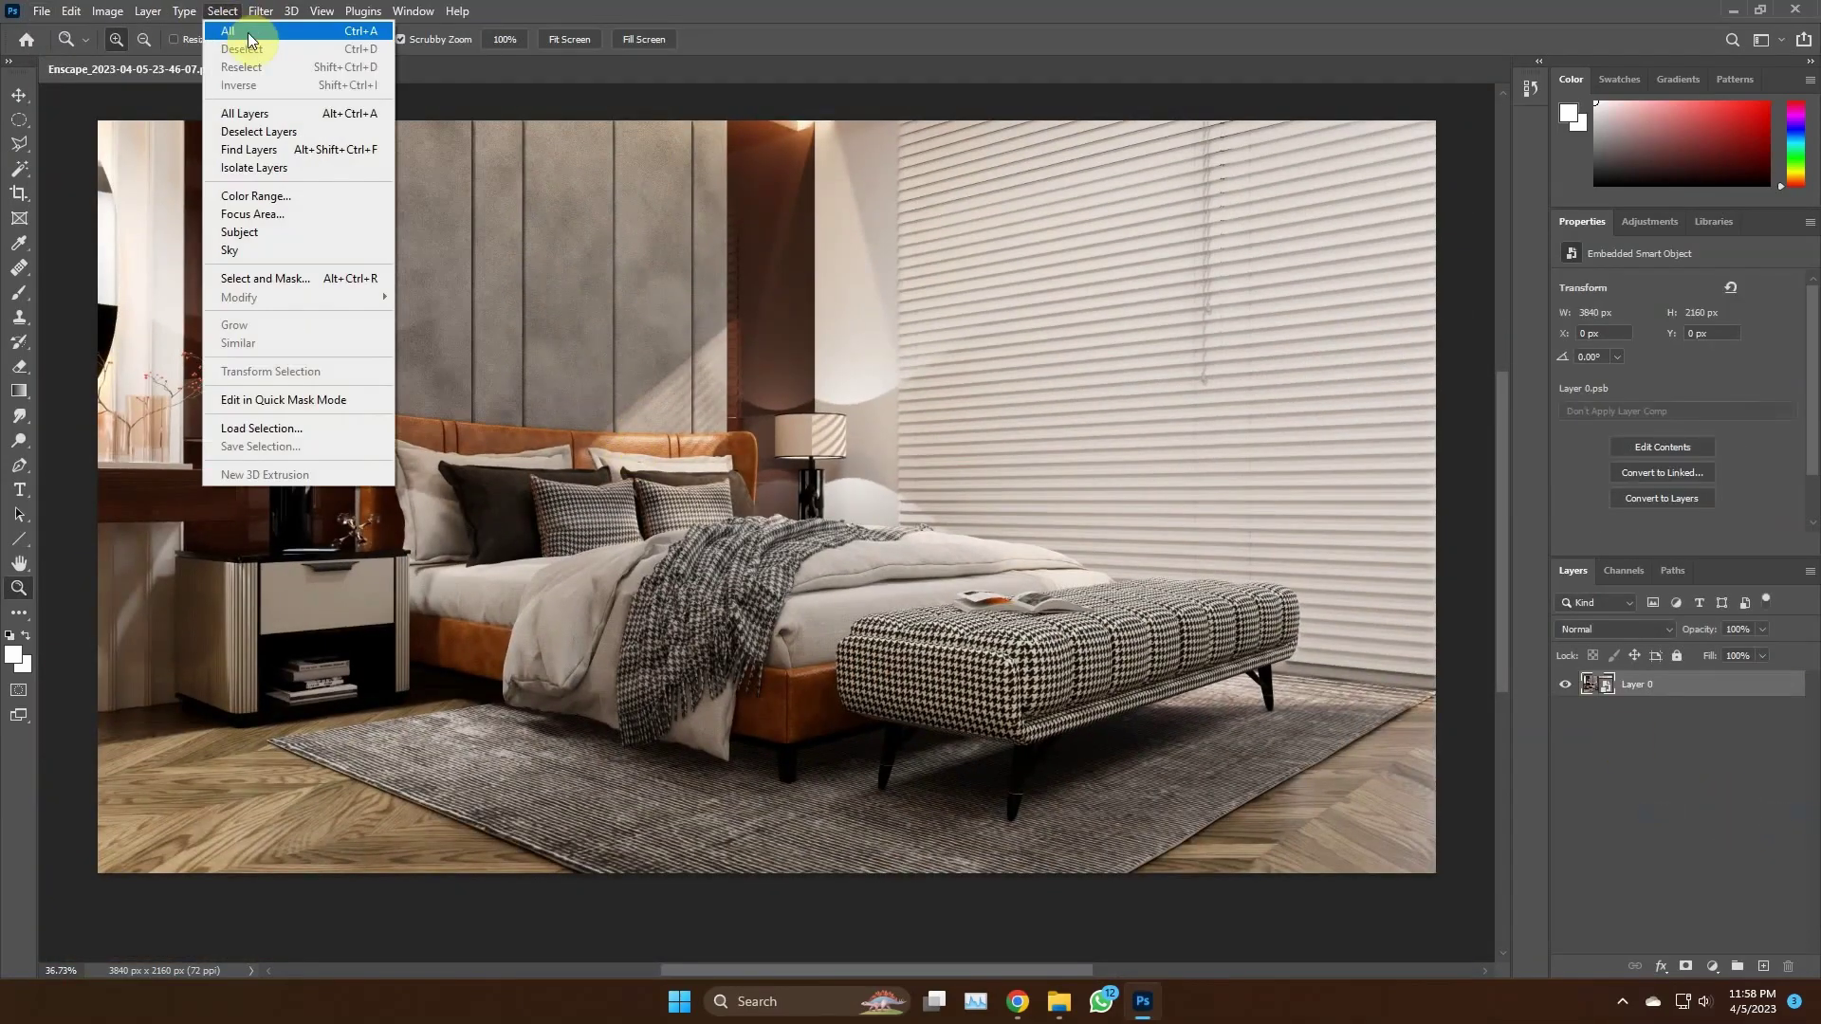
Convert the render to a smart object and, in Camera Raw, raise clarity and lower highlights and exposure
left_click(260, 11)
left_click(313, 54)
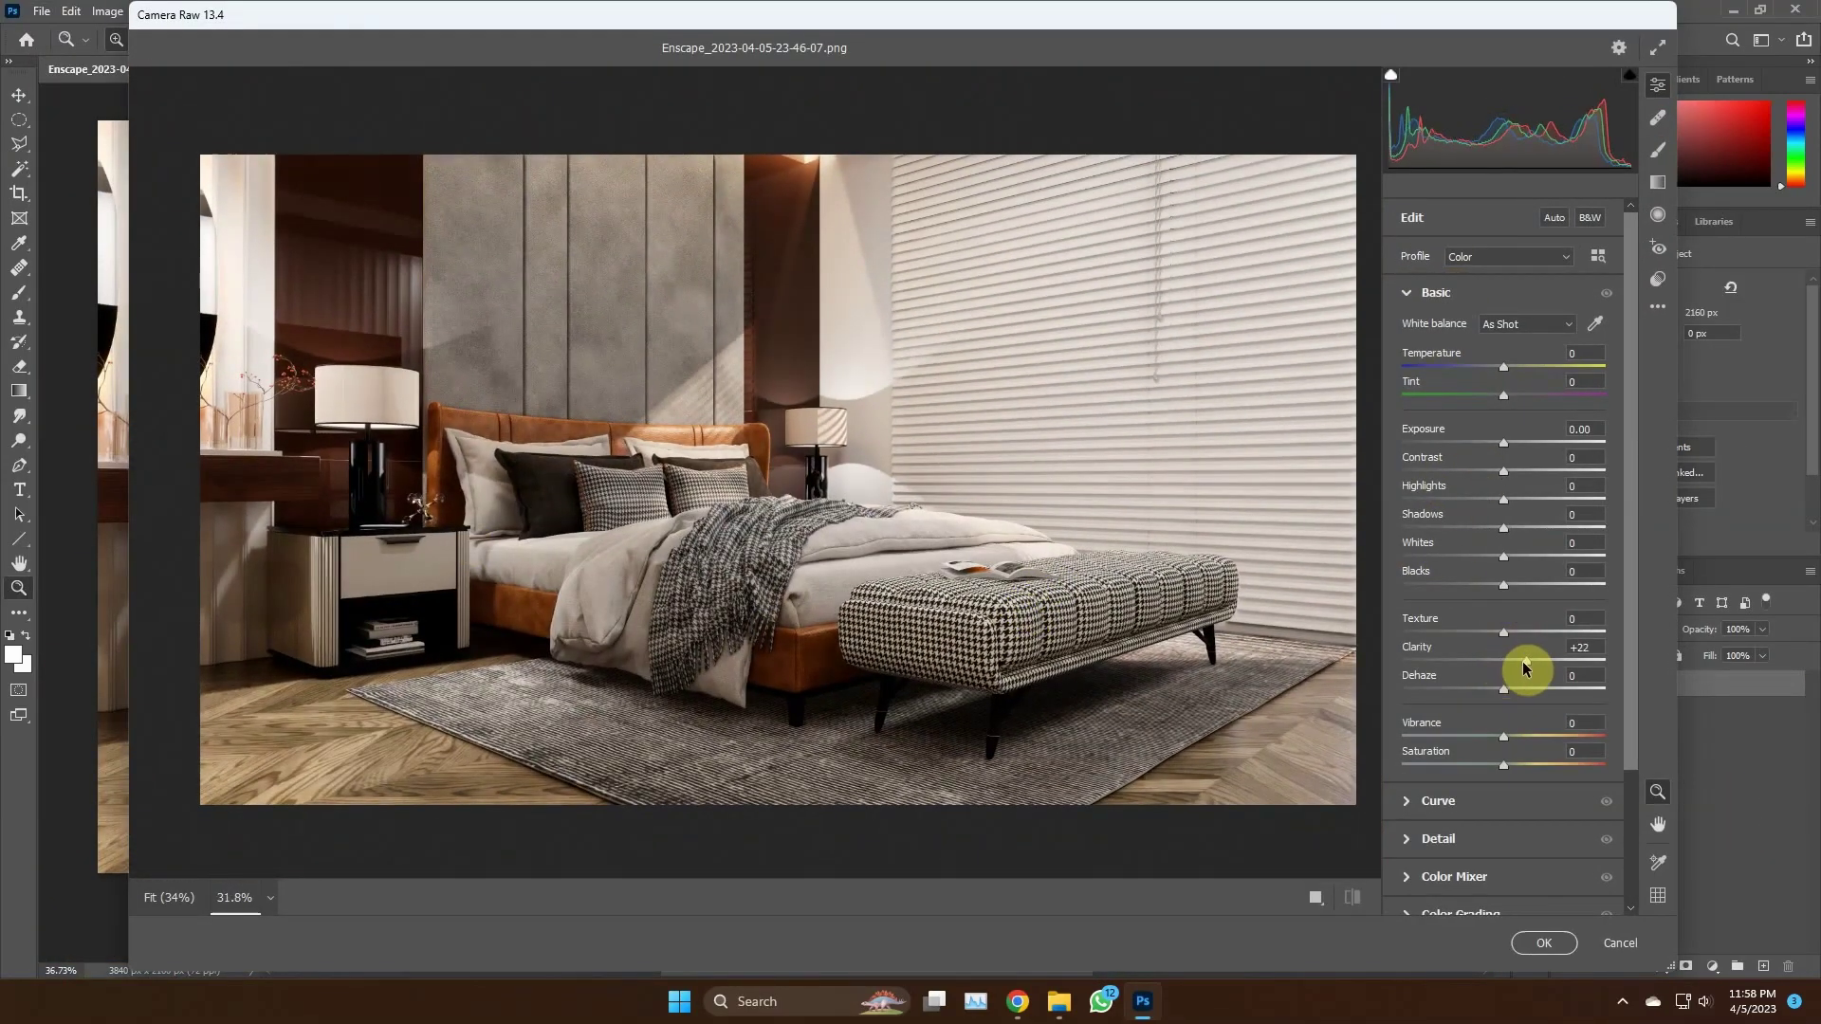
mouse_move(1524, 668)
left_mouse_down()
mouse_move(1541, 673)
mouse_move(1477, 692)
left_mouse_up()
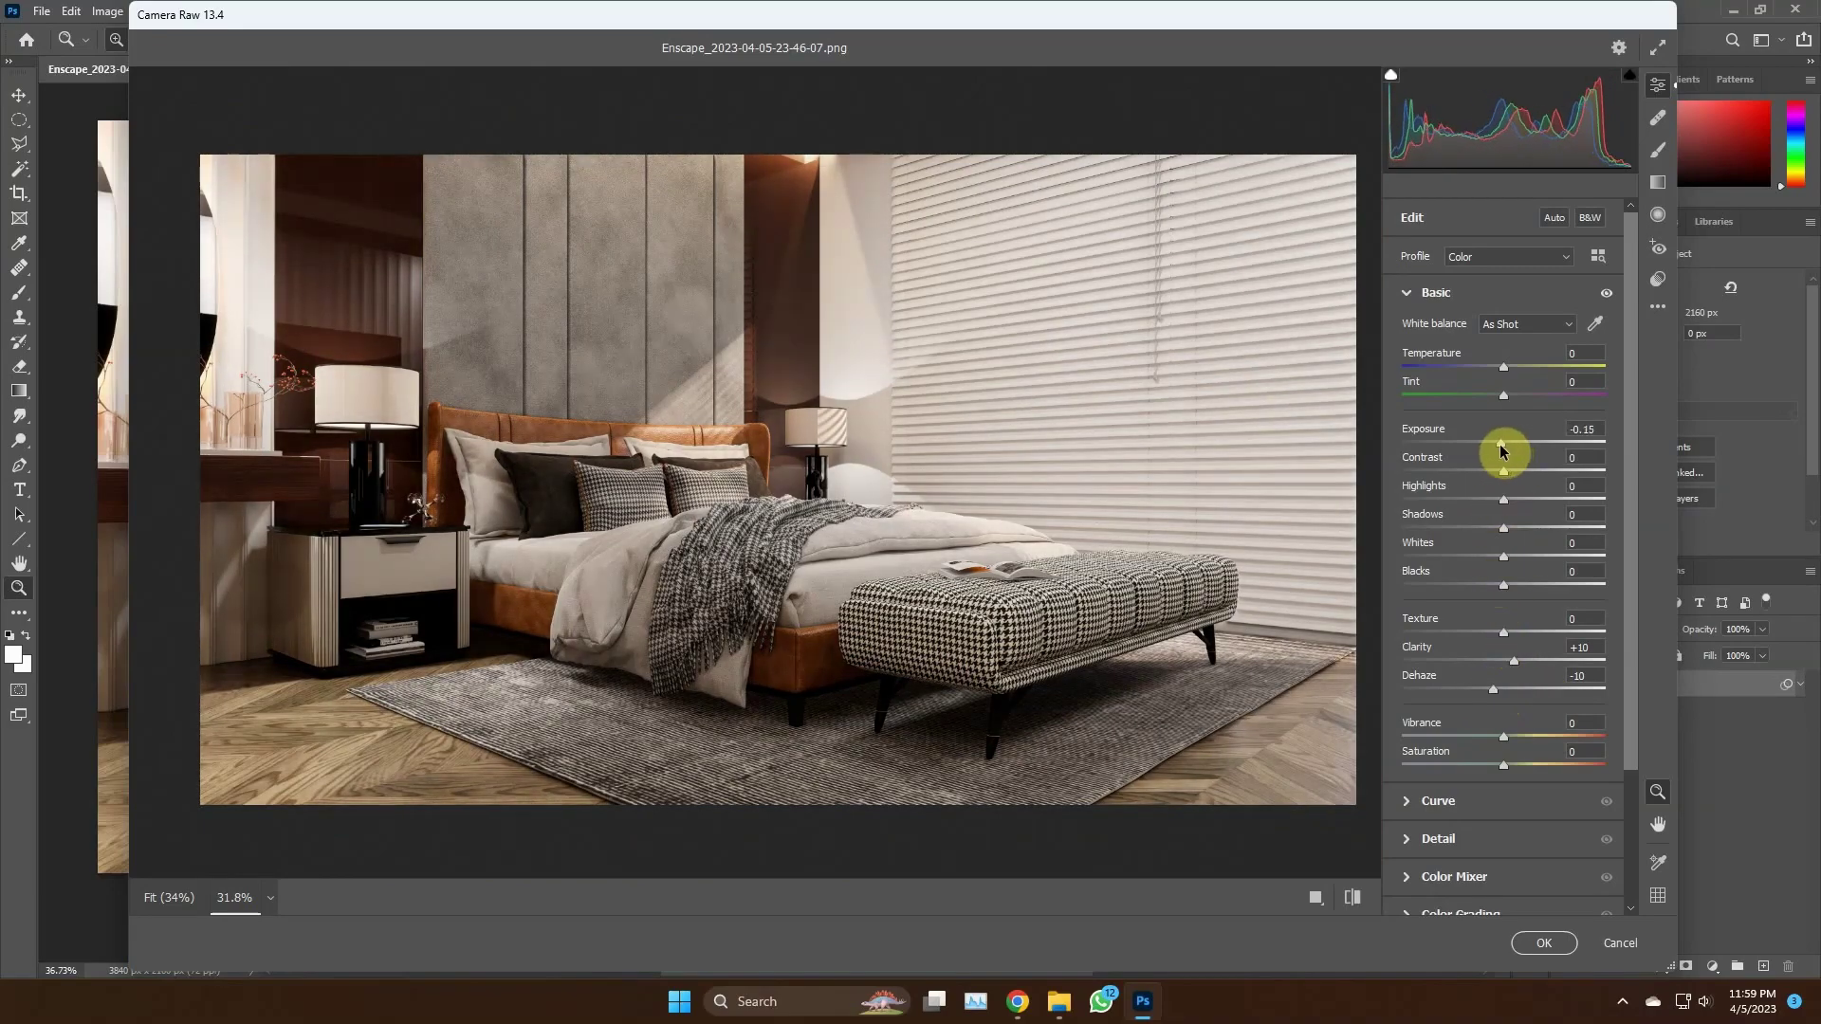
mouse_move(1504, 500)
left_mouse_down()
mouse_move(1483, 503)
mouse_move(1537, 528)
left_mouse_up()
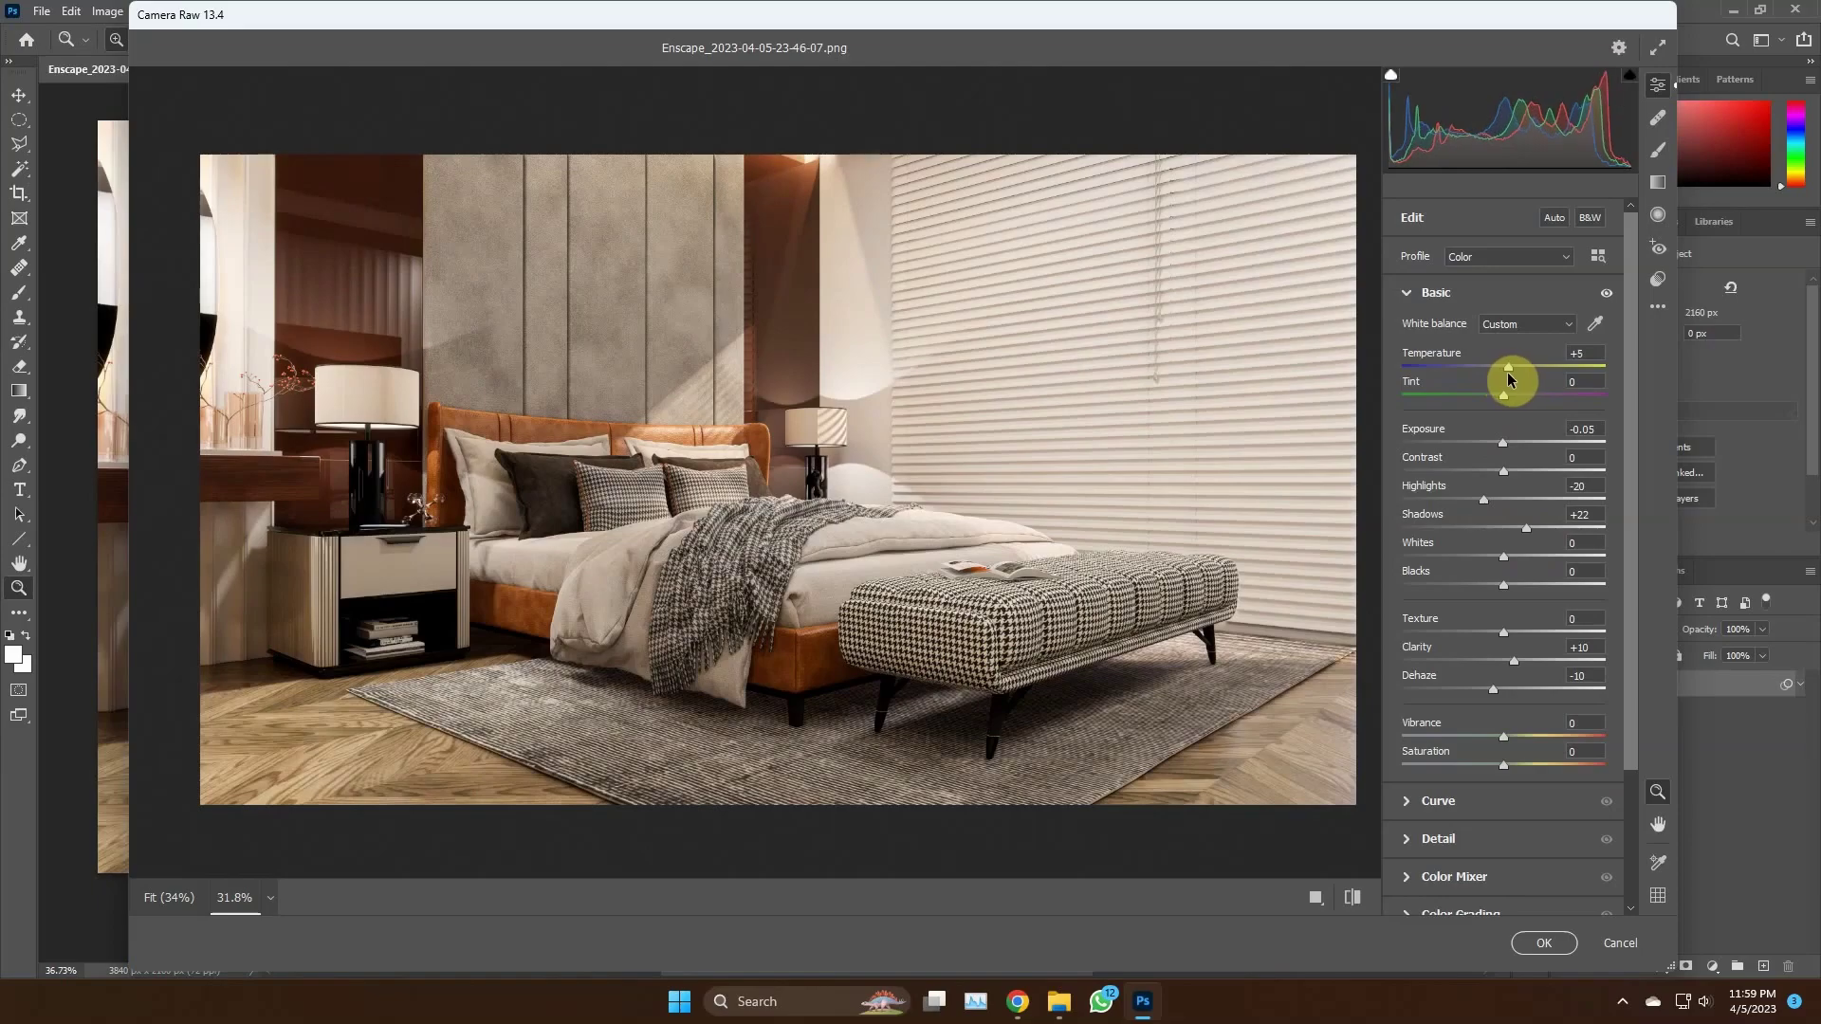
left_click_drag(1502, 443, 1499, 446)
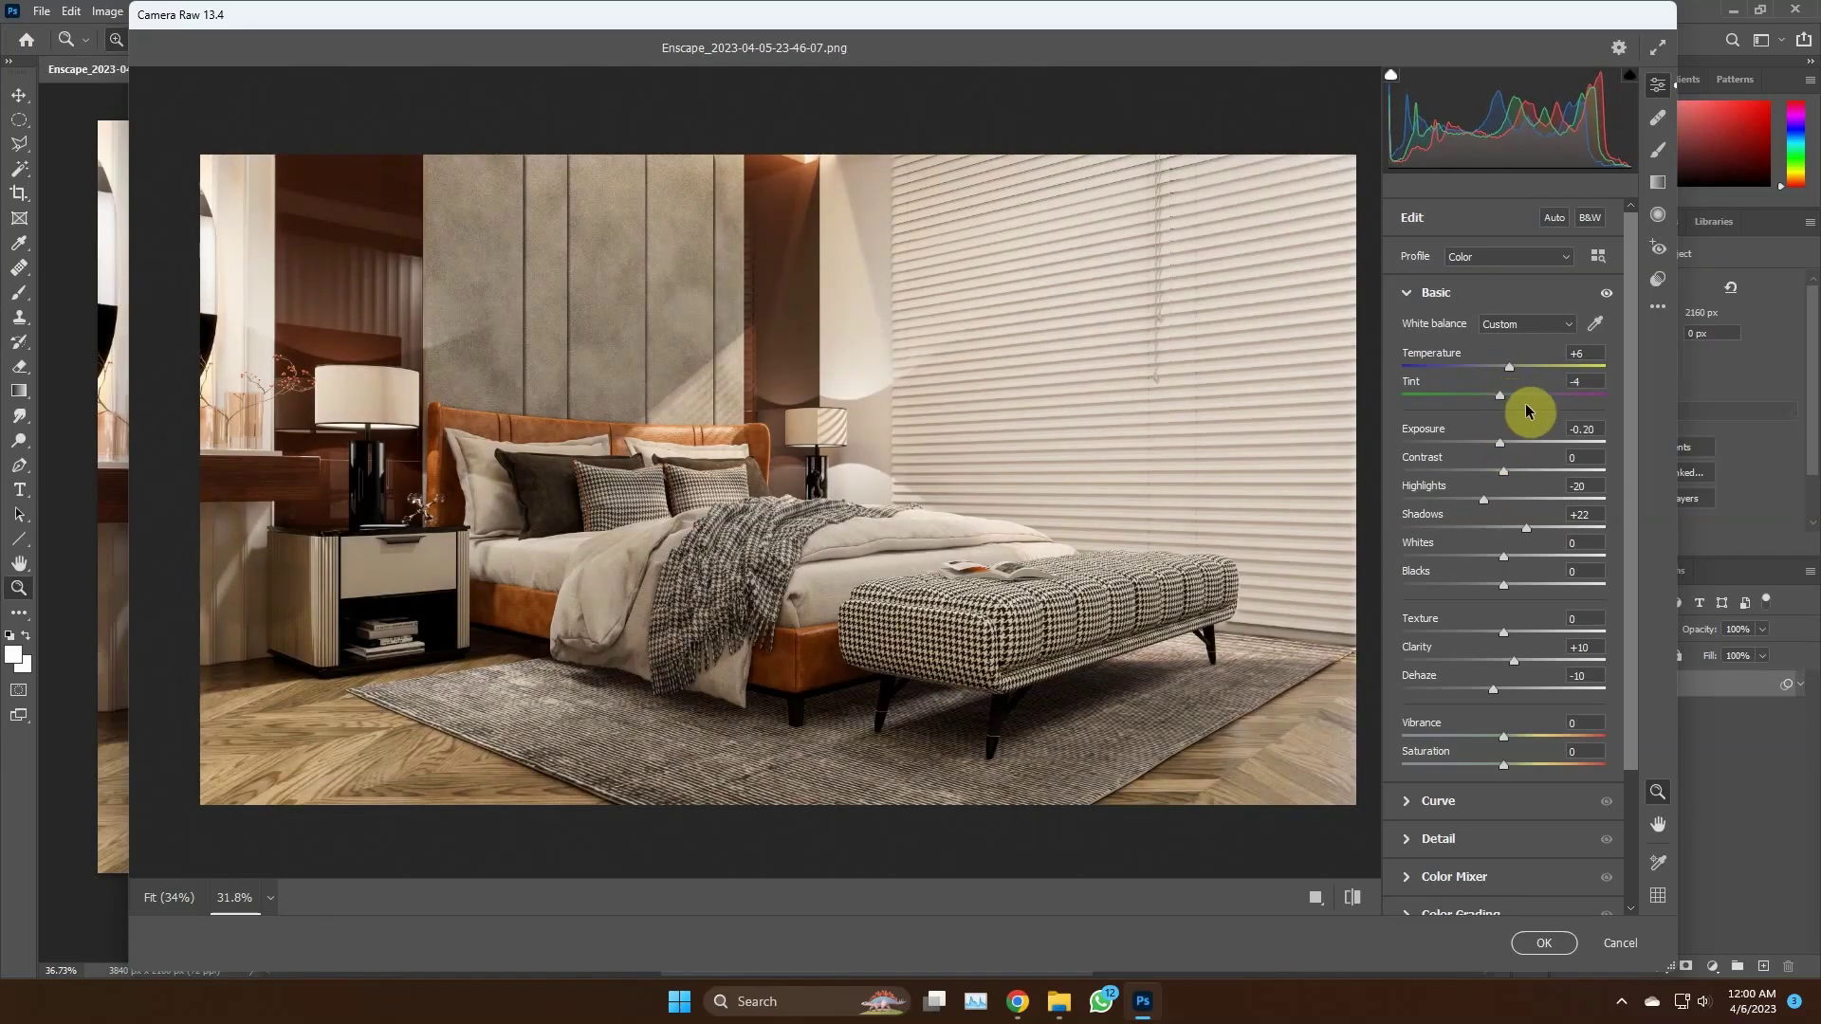
Fine-tune temperature, exposure and tonal range, then apply the Camera Raw filter
left_click_drag(1503, 641, 1486, 646)
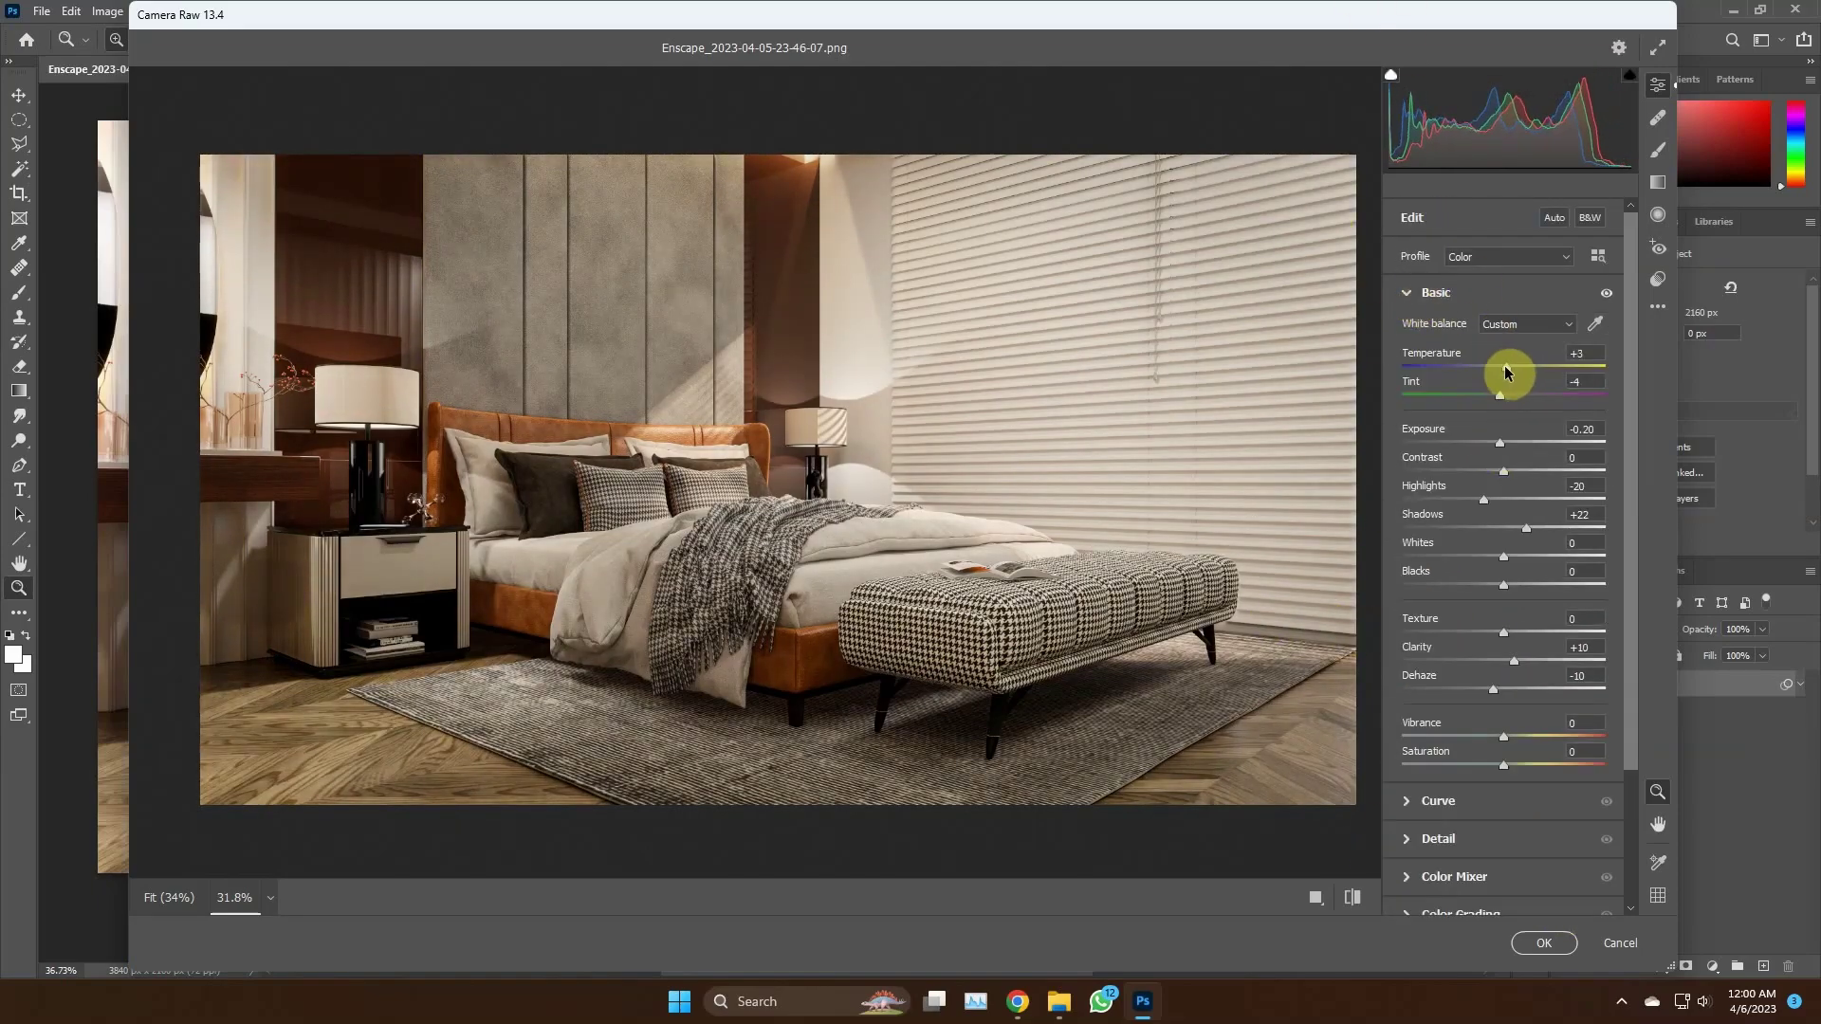
left_click_drag(1499, 443, 1500, 476)
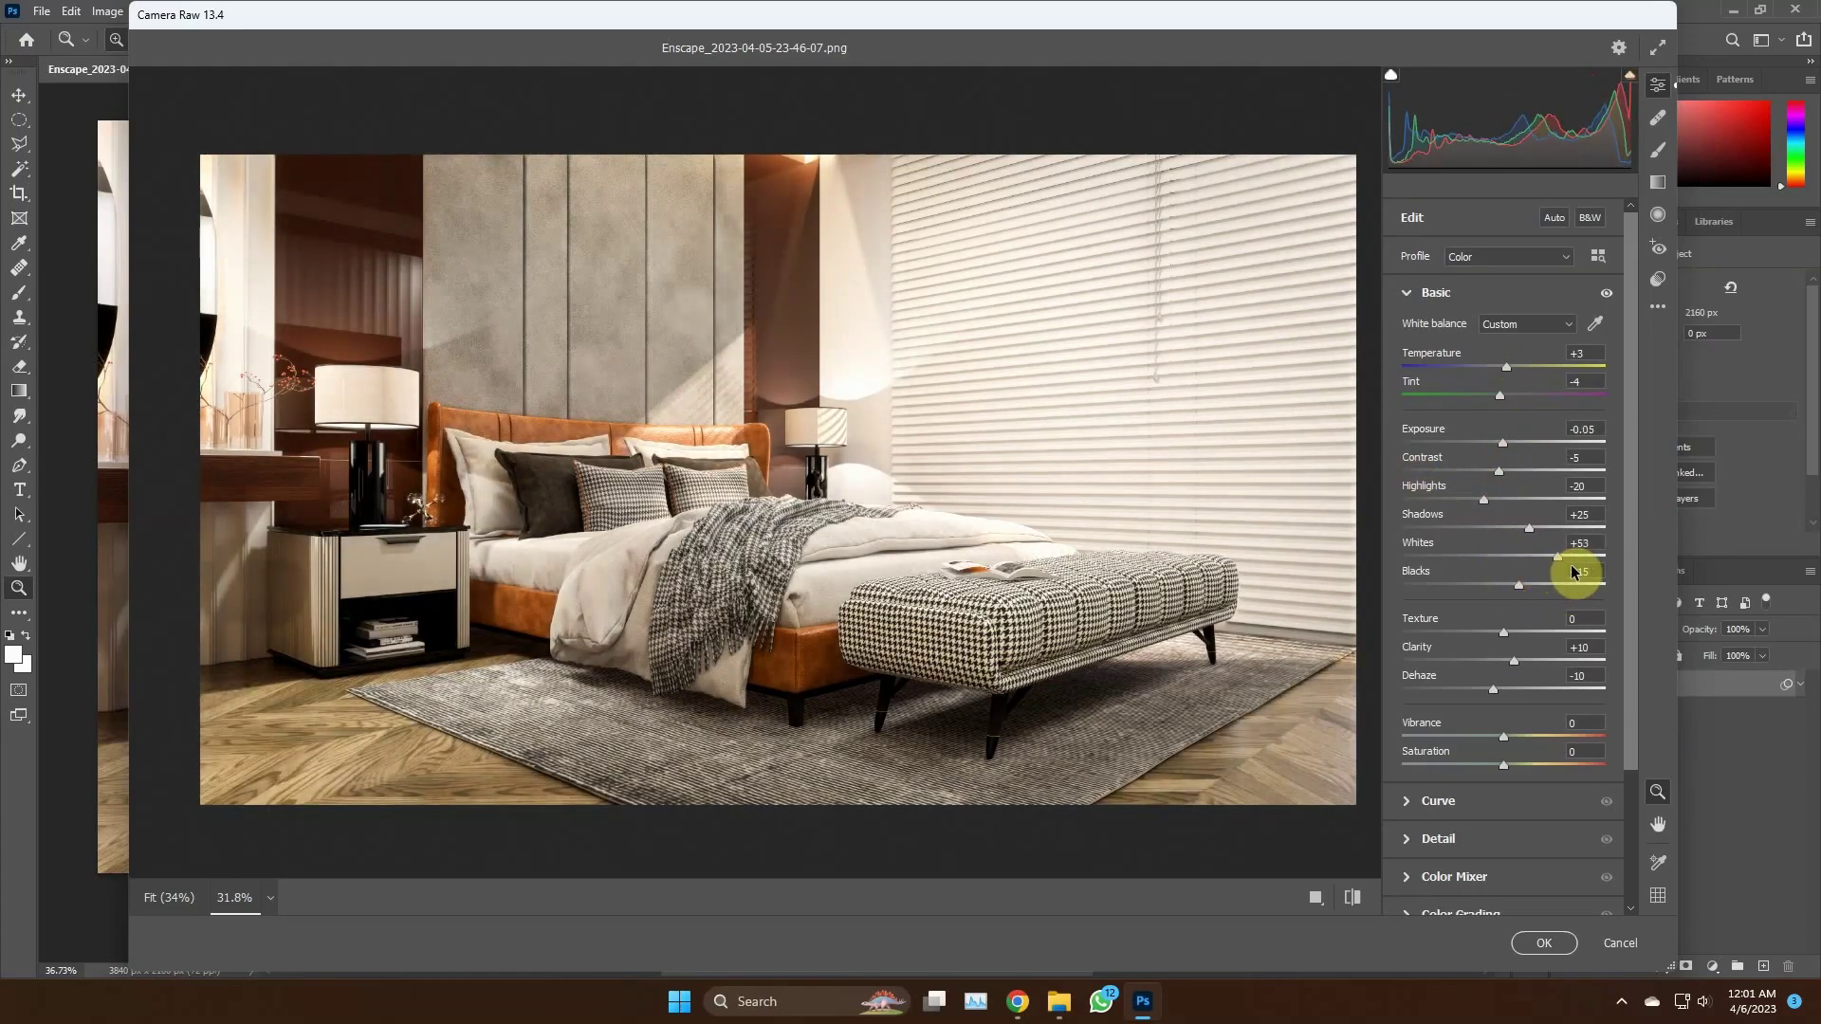
left_click_drag(1504, 558, 1513, 559)
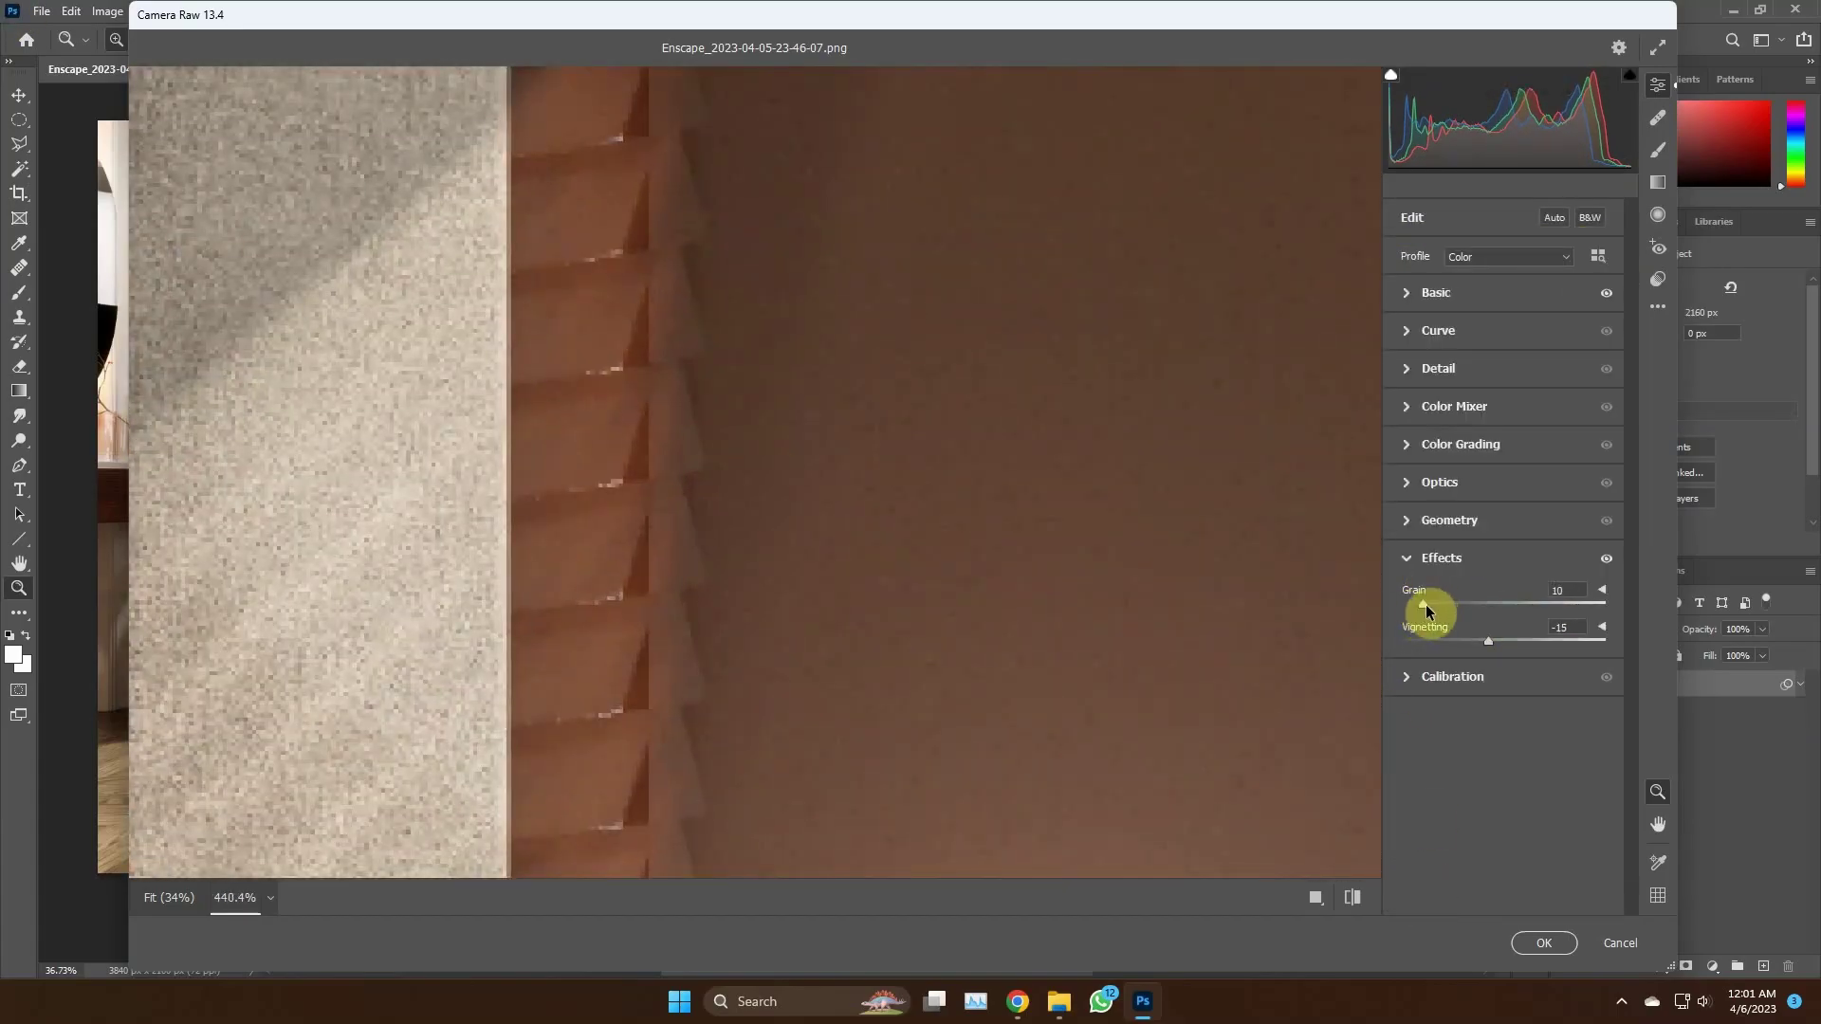
left_click(1132, 409, "alt")
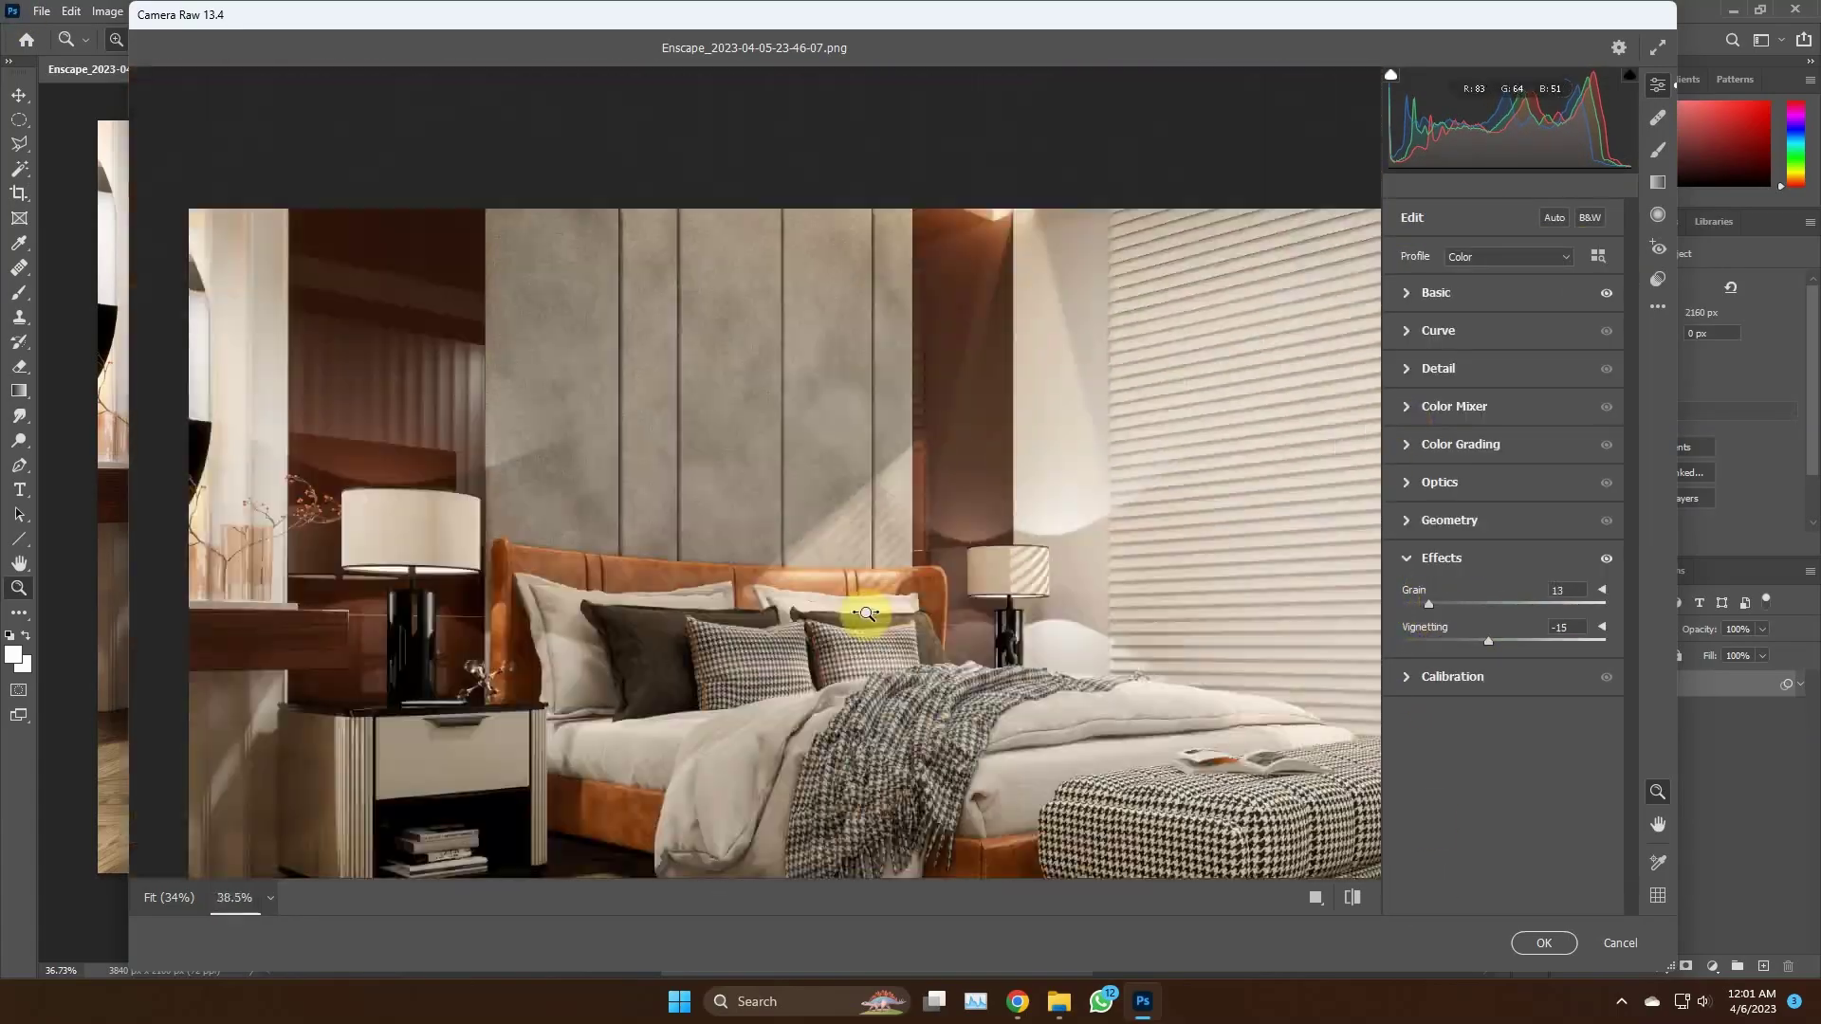
left_click(1544, 943)
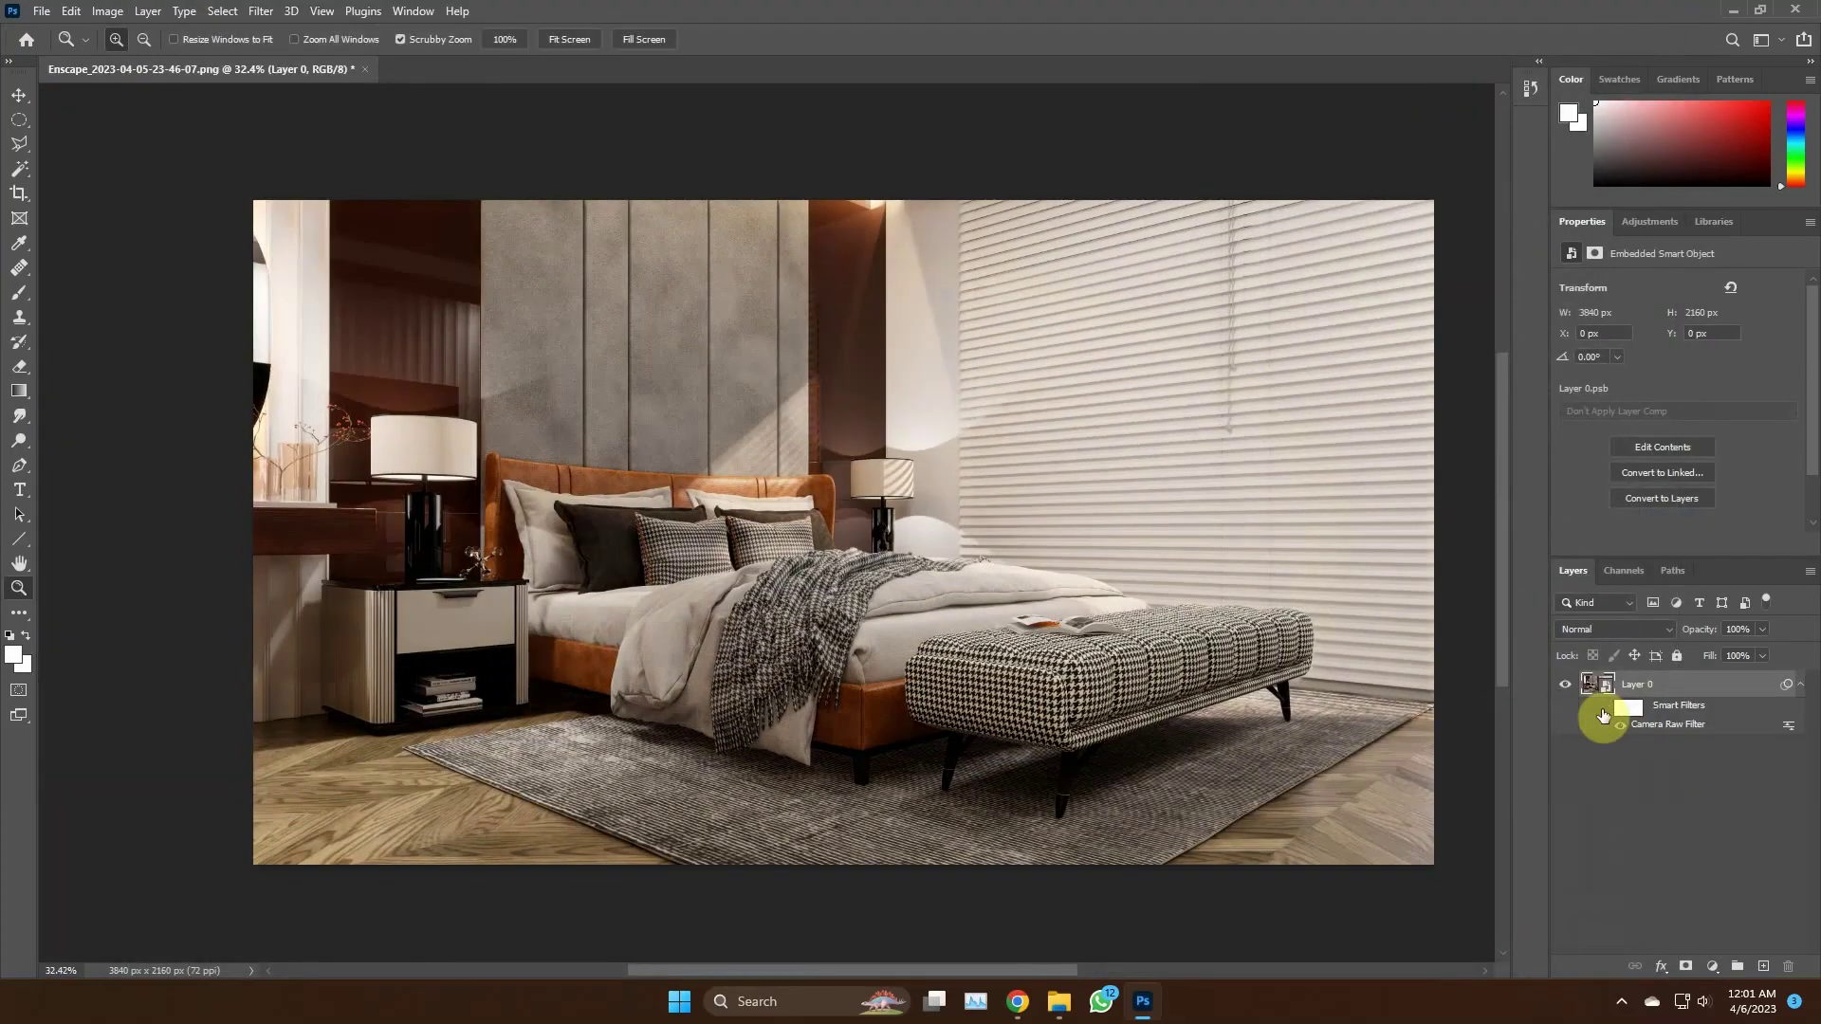
Compare the render with and without the grade, then copy the graded layer onto the second render
left_click(1603, 712)
left_click(1618, 724)
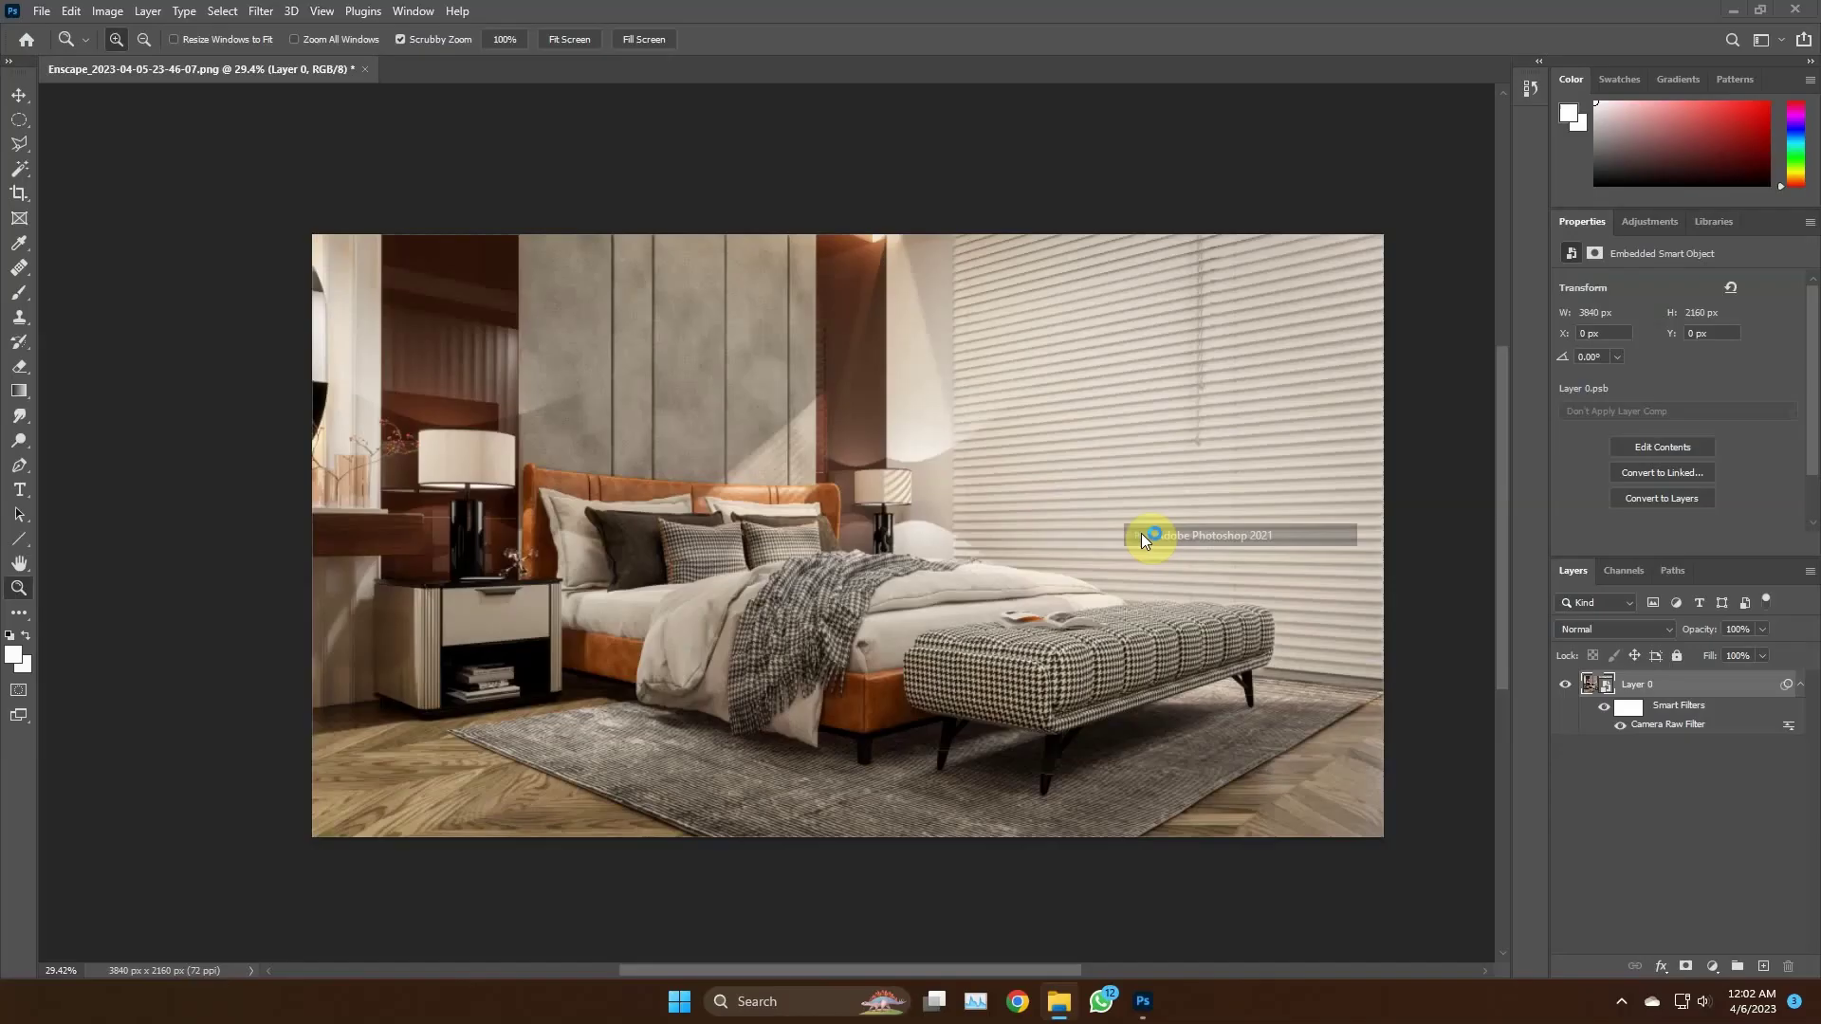
left_click_drag(442, 75, 664, 427)
right_click(1641, 748)
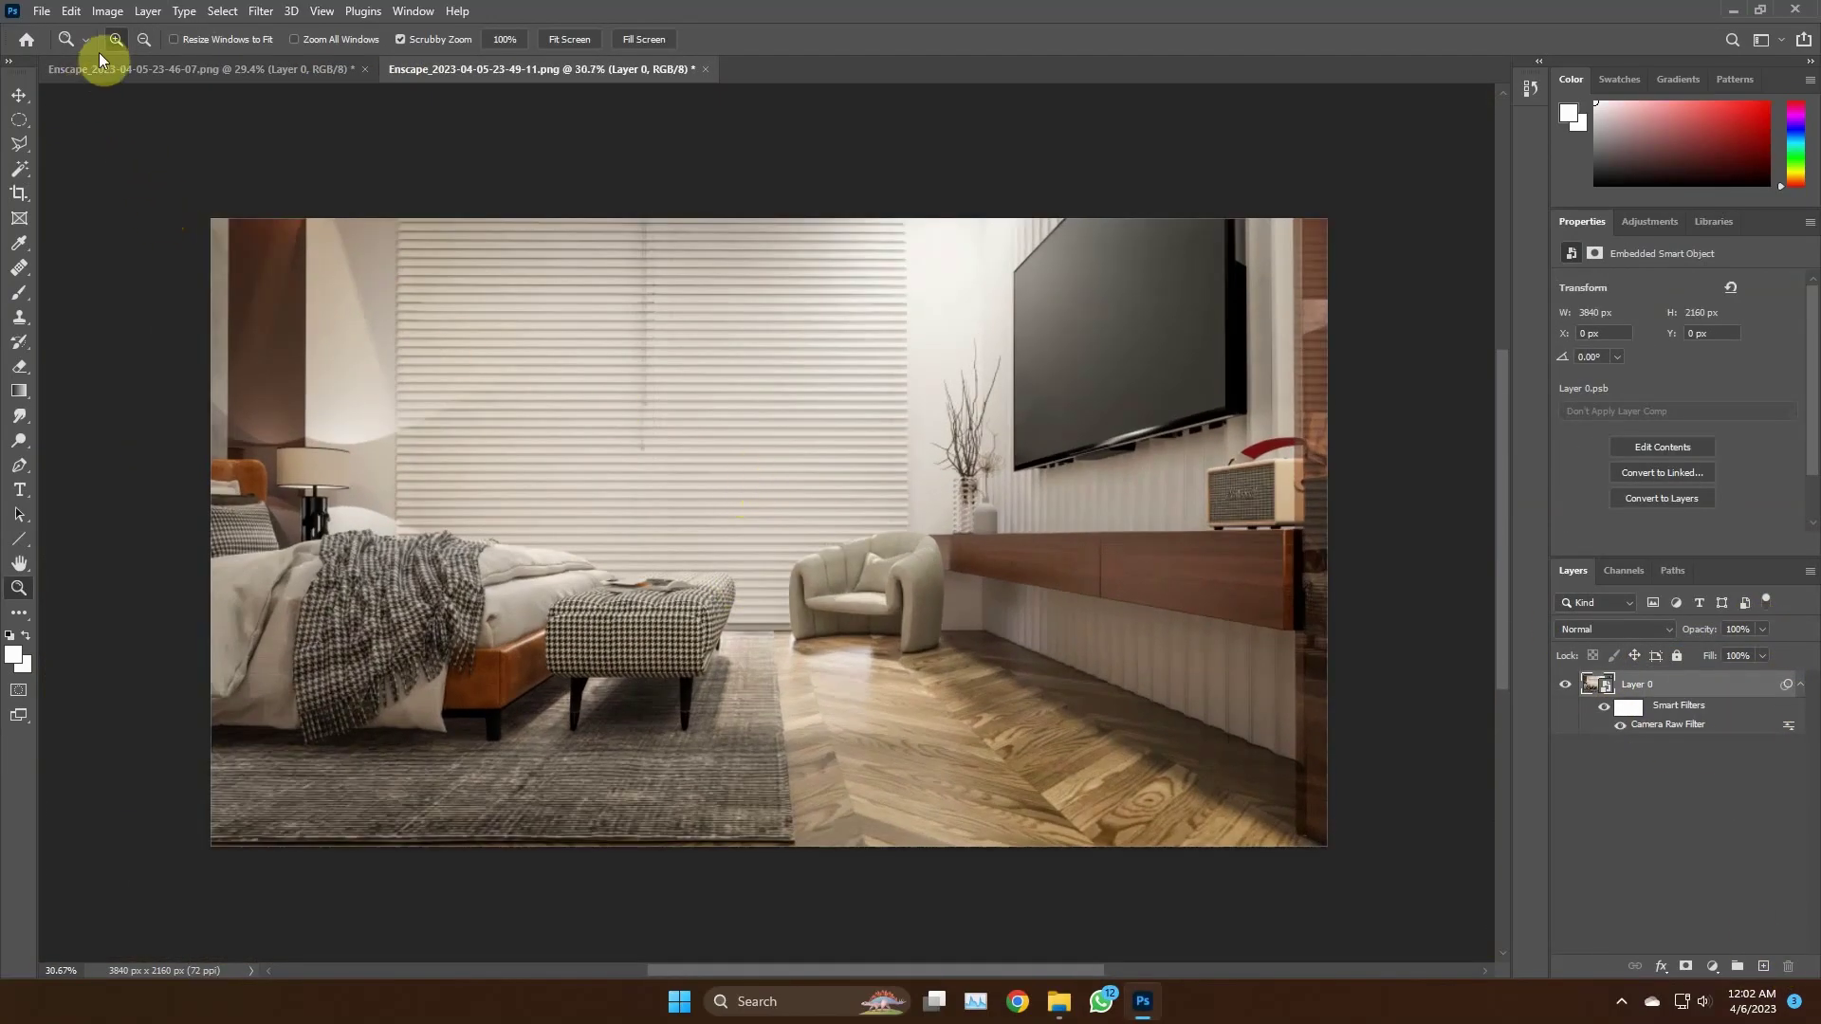
Copy the graded layer onto the next render and save a quality 12 Maximum JPEG copy
left_click(1075, 993)
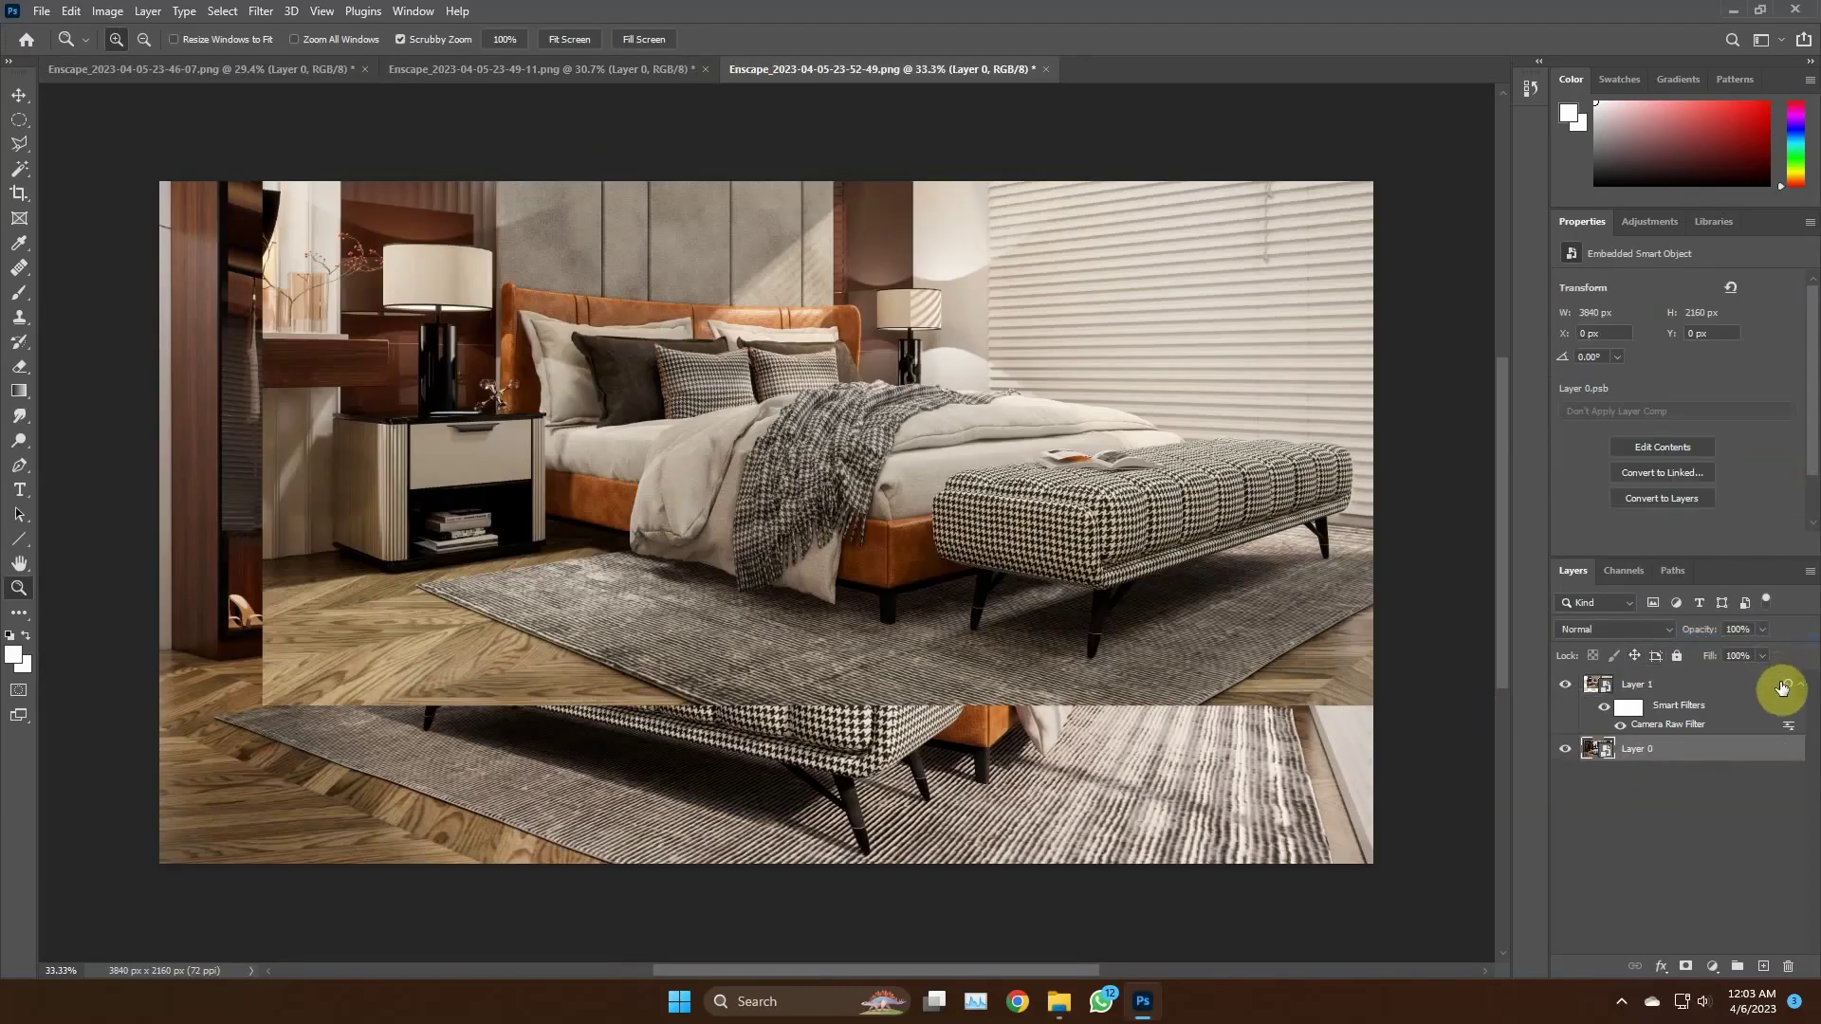
left_click_drag(528, 489, 806, 265)
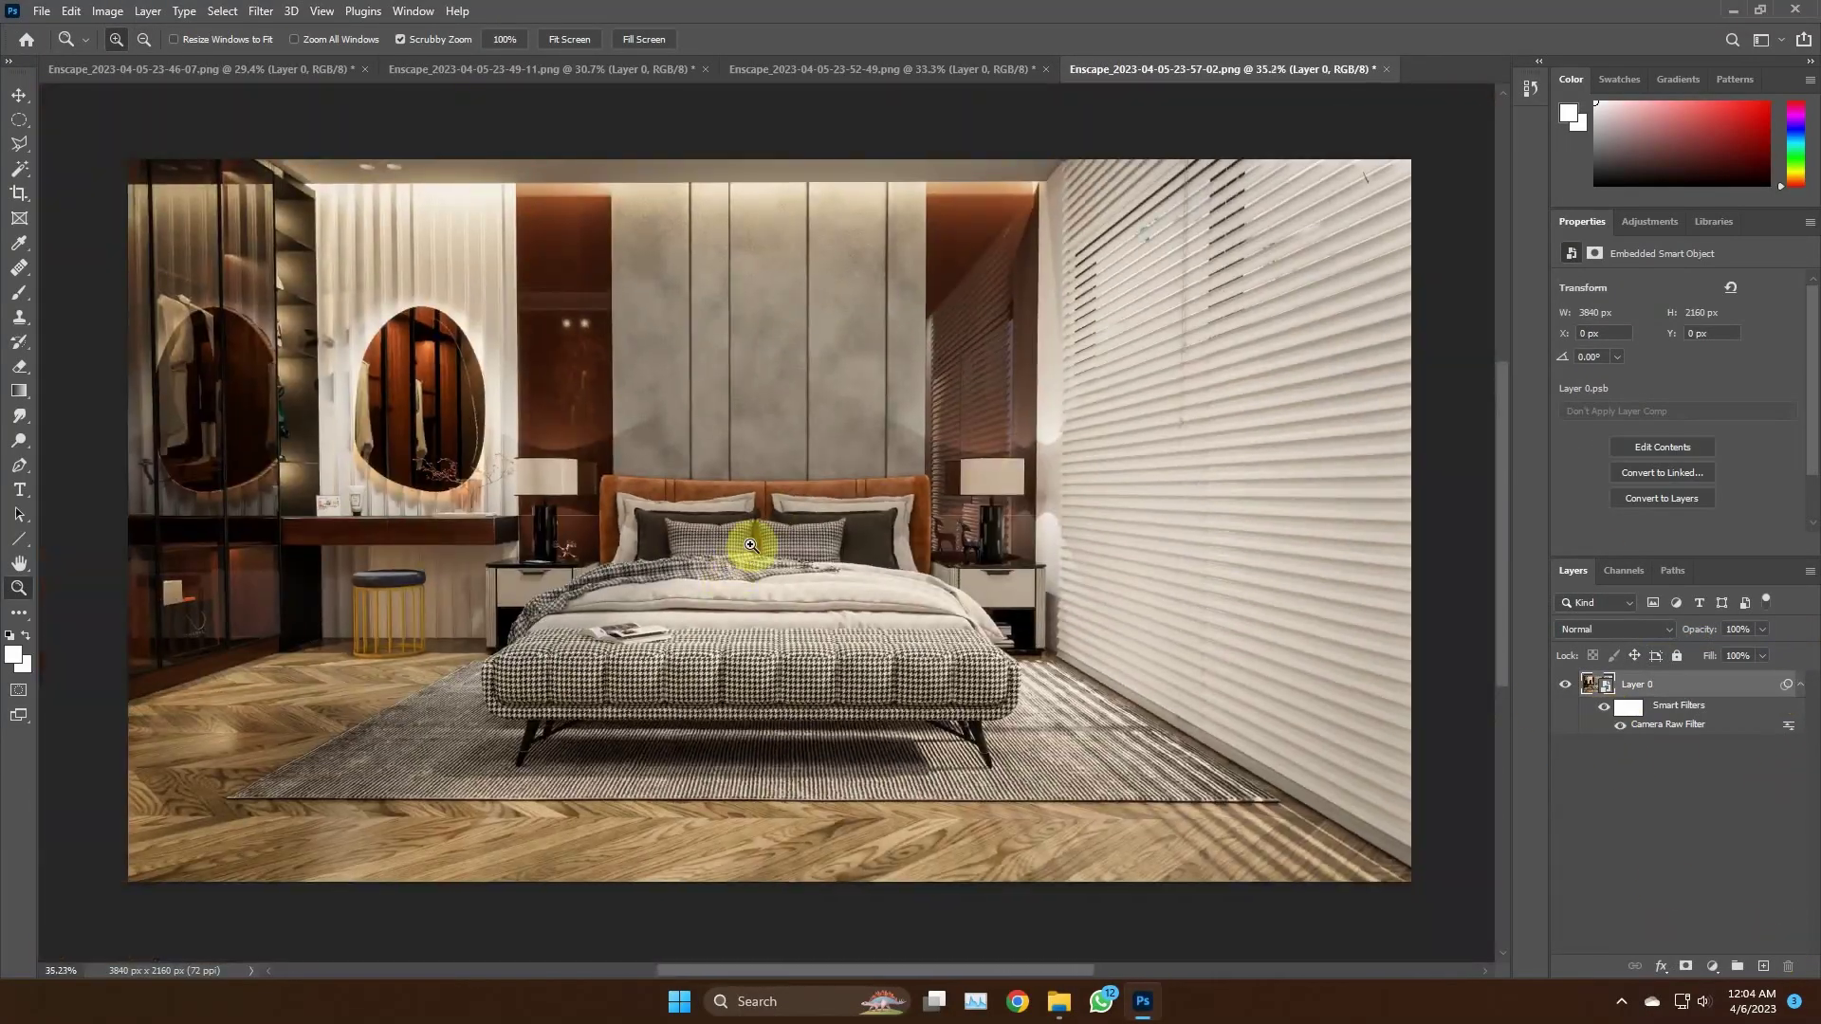
left_click(689, 63)
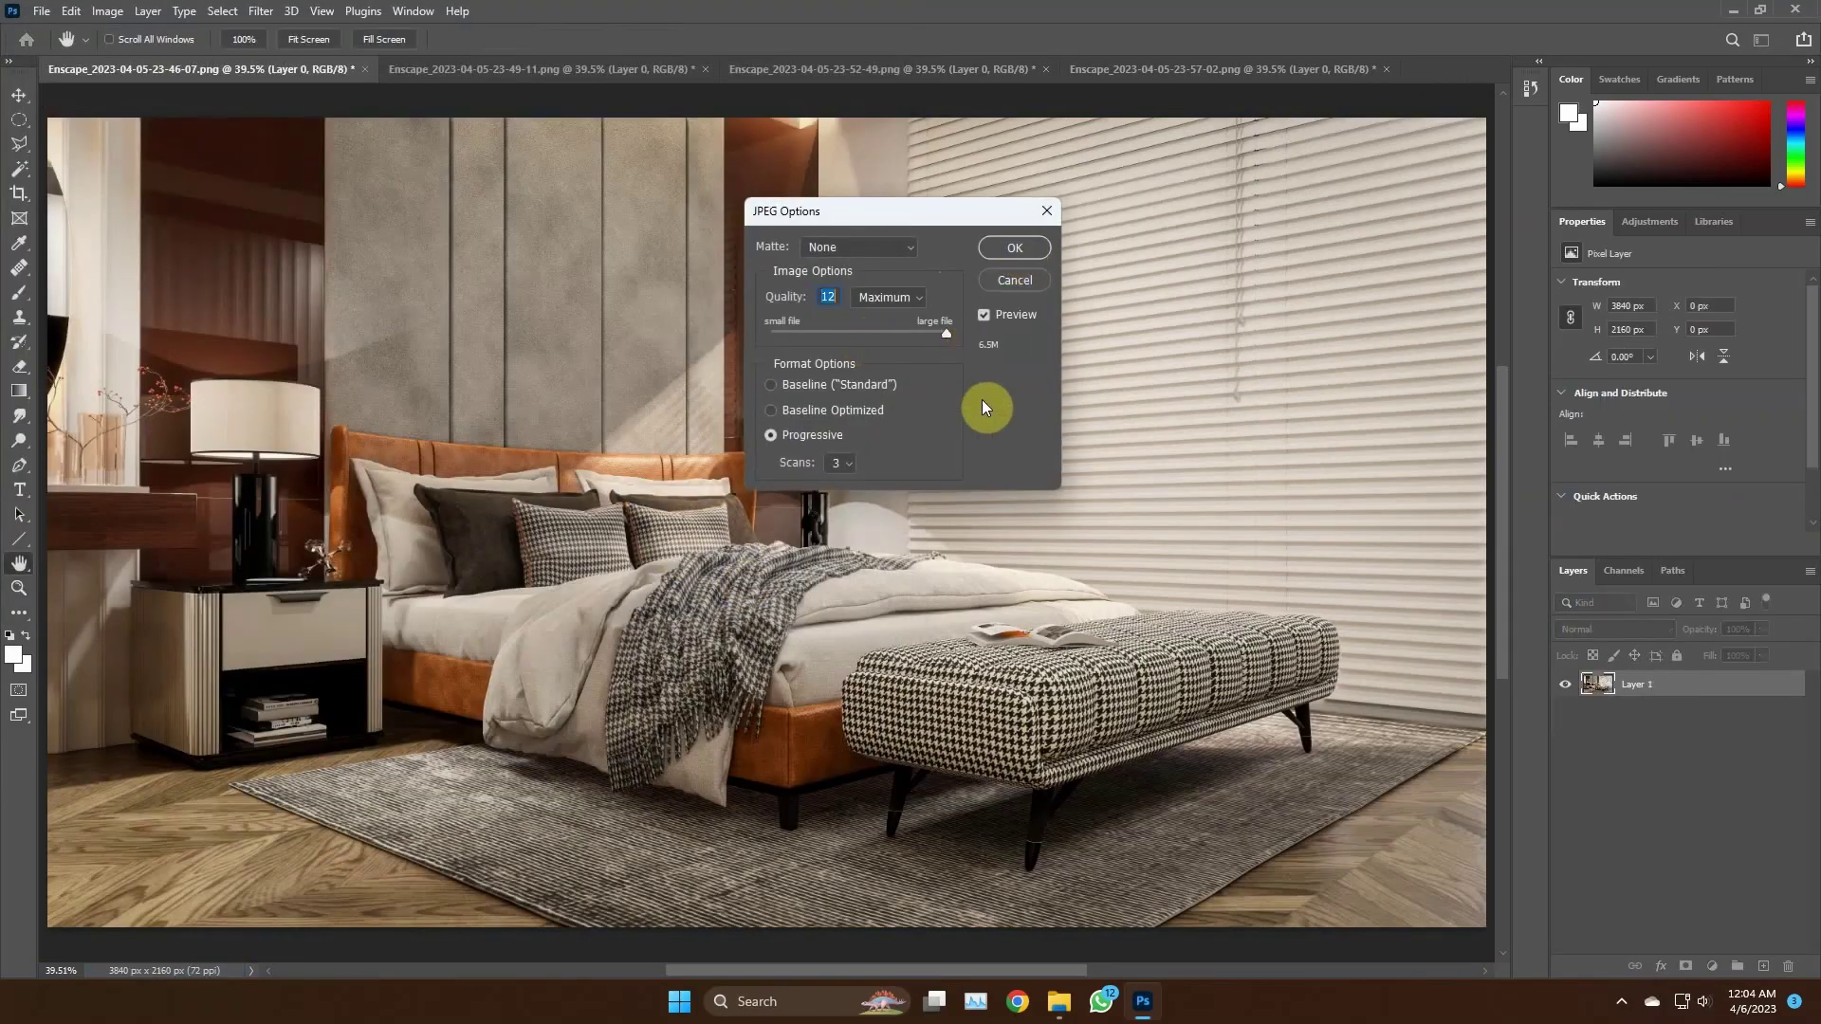
left_click(1013, 248)
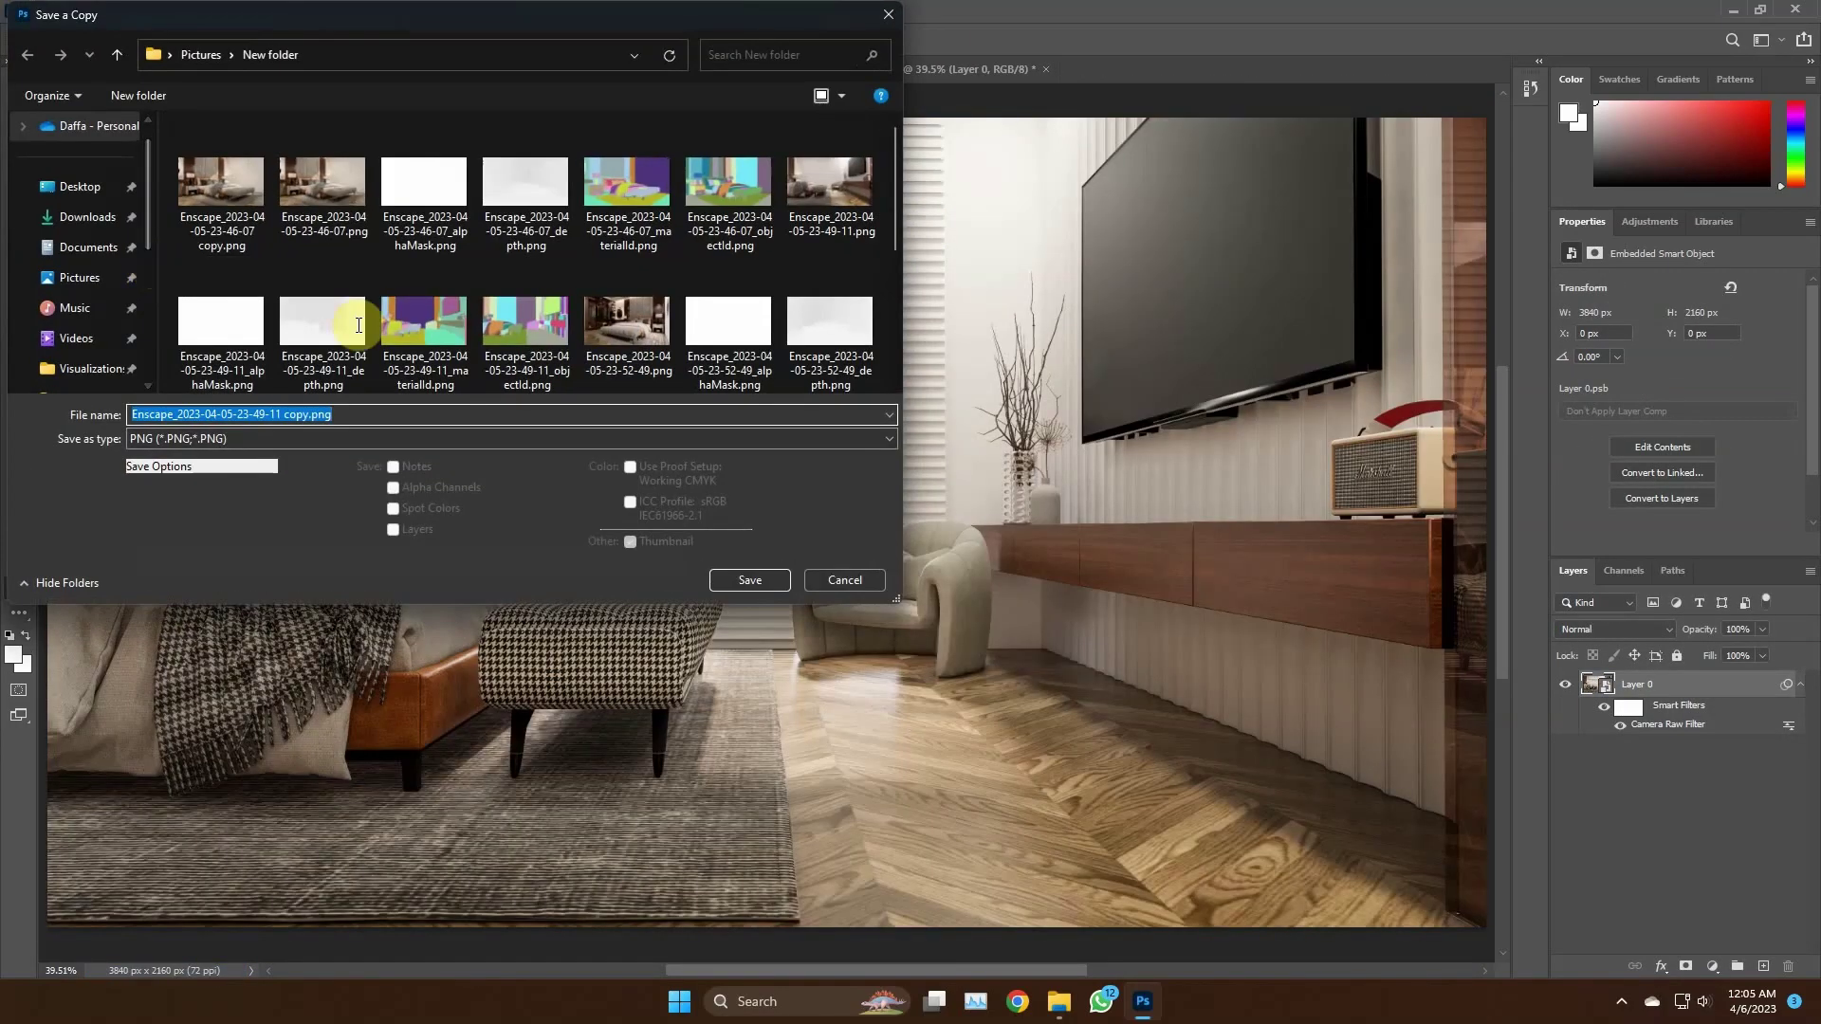